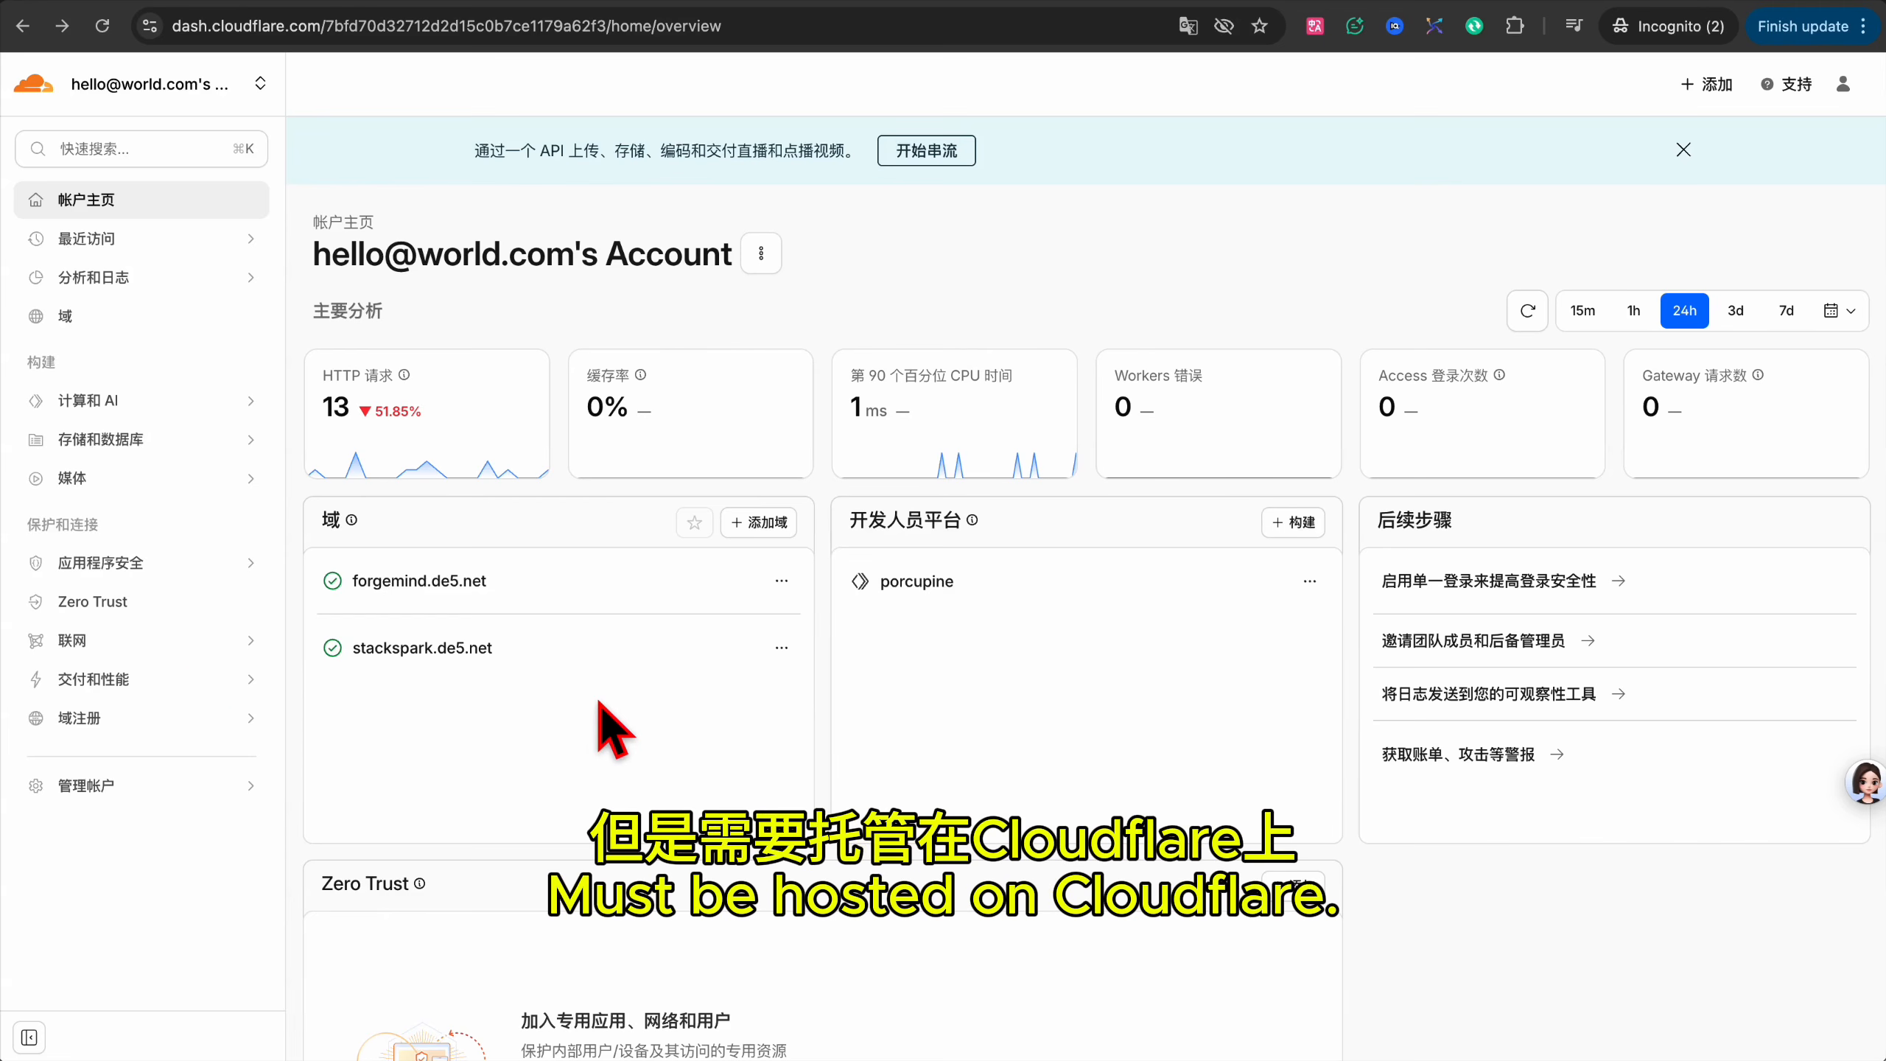
Go to the Zero Trust Networks › Connectors page and begin adding a new tunnel.
{"action": "left_click", "coordinate": [89, 613]}
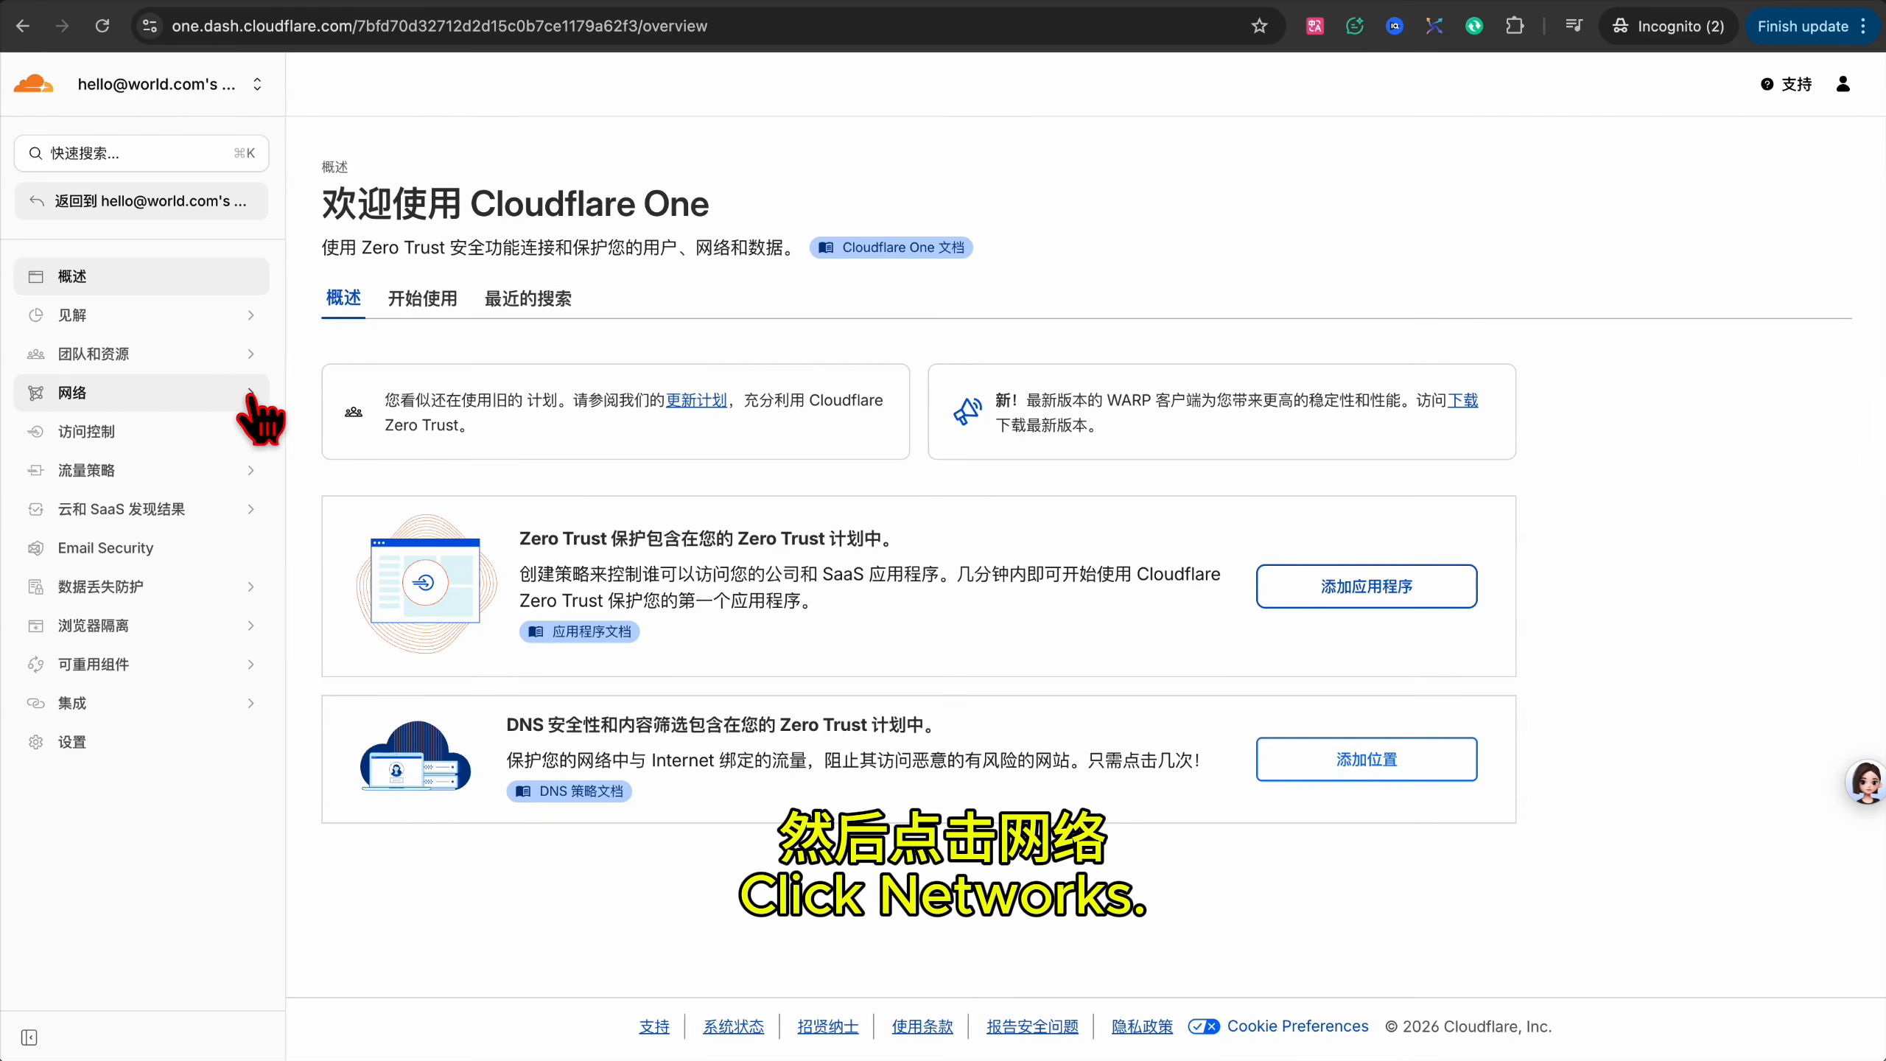
{"action": "left_click", "coordinate": [146, 393]}
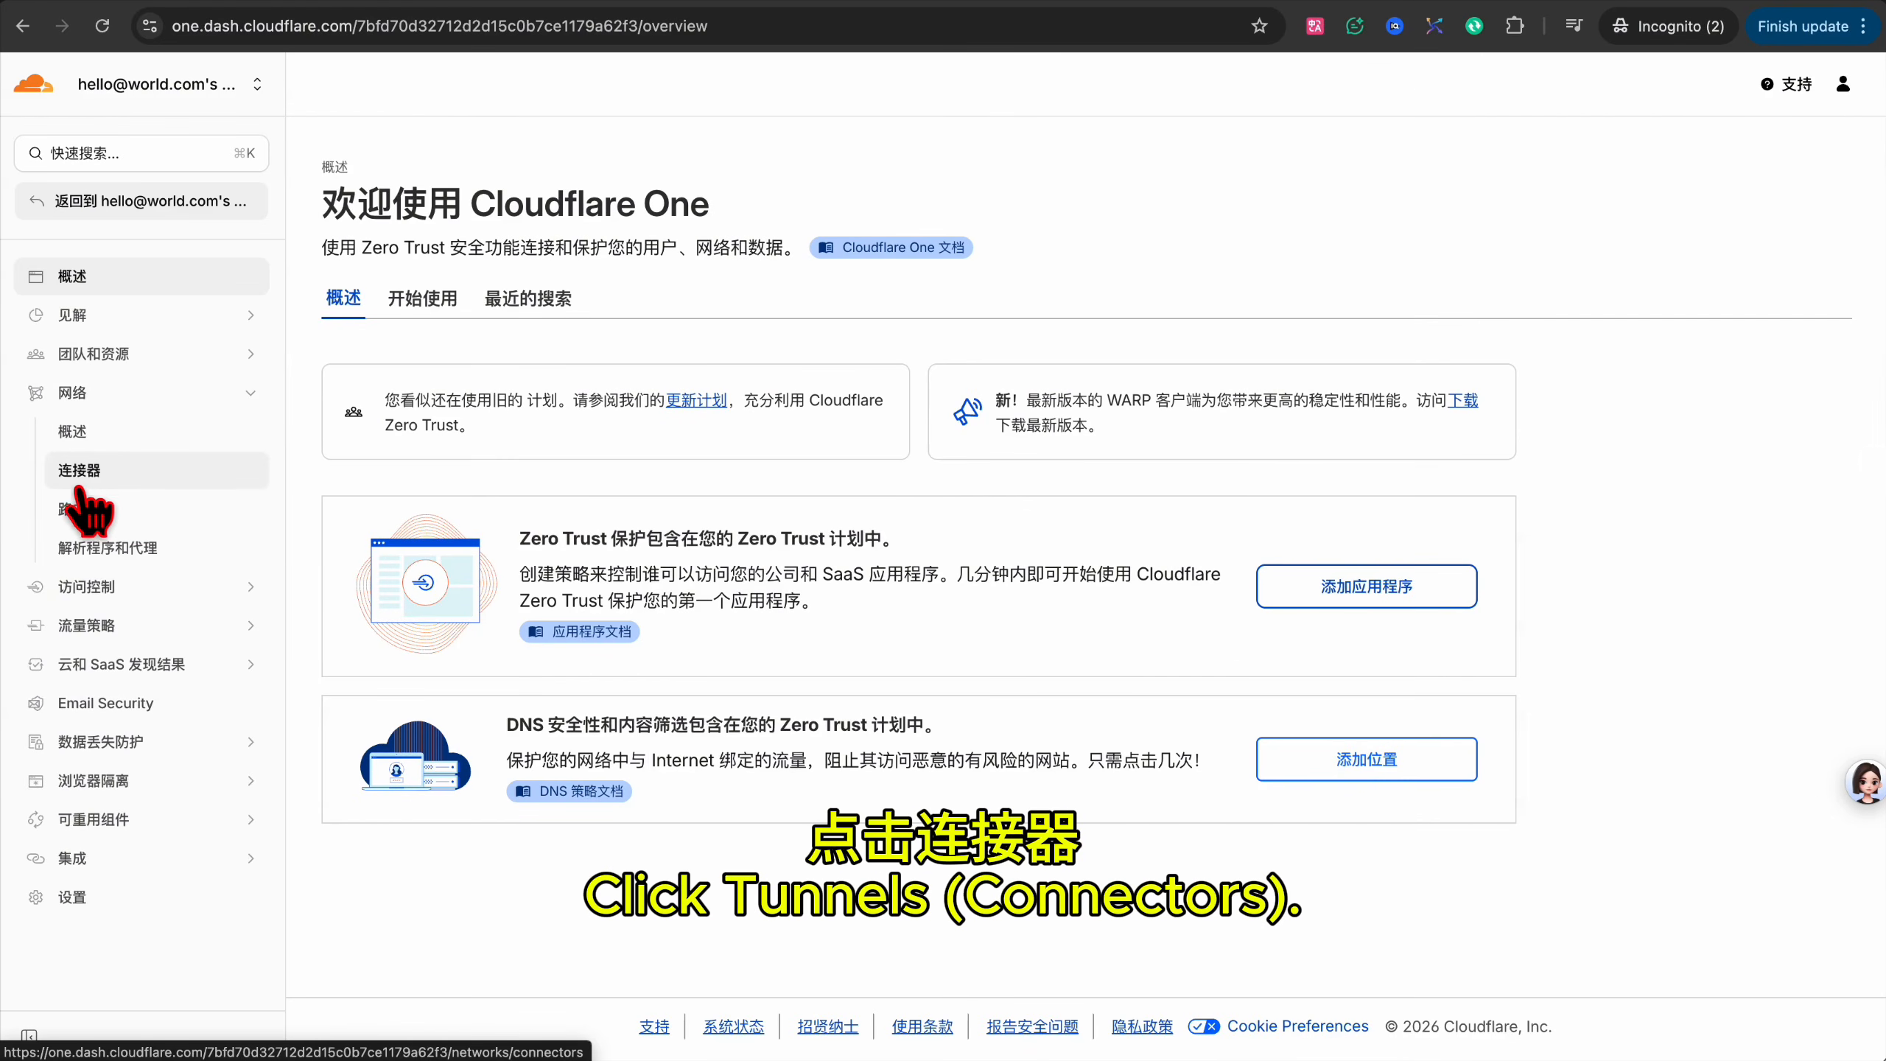
{"action": "left_click", "coordinate": [75, 483]}
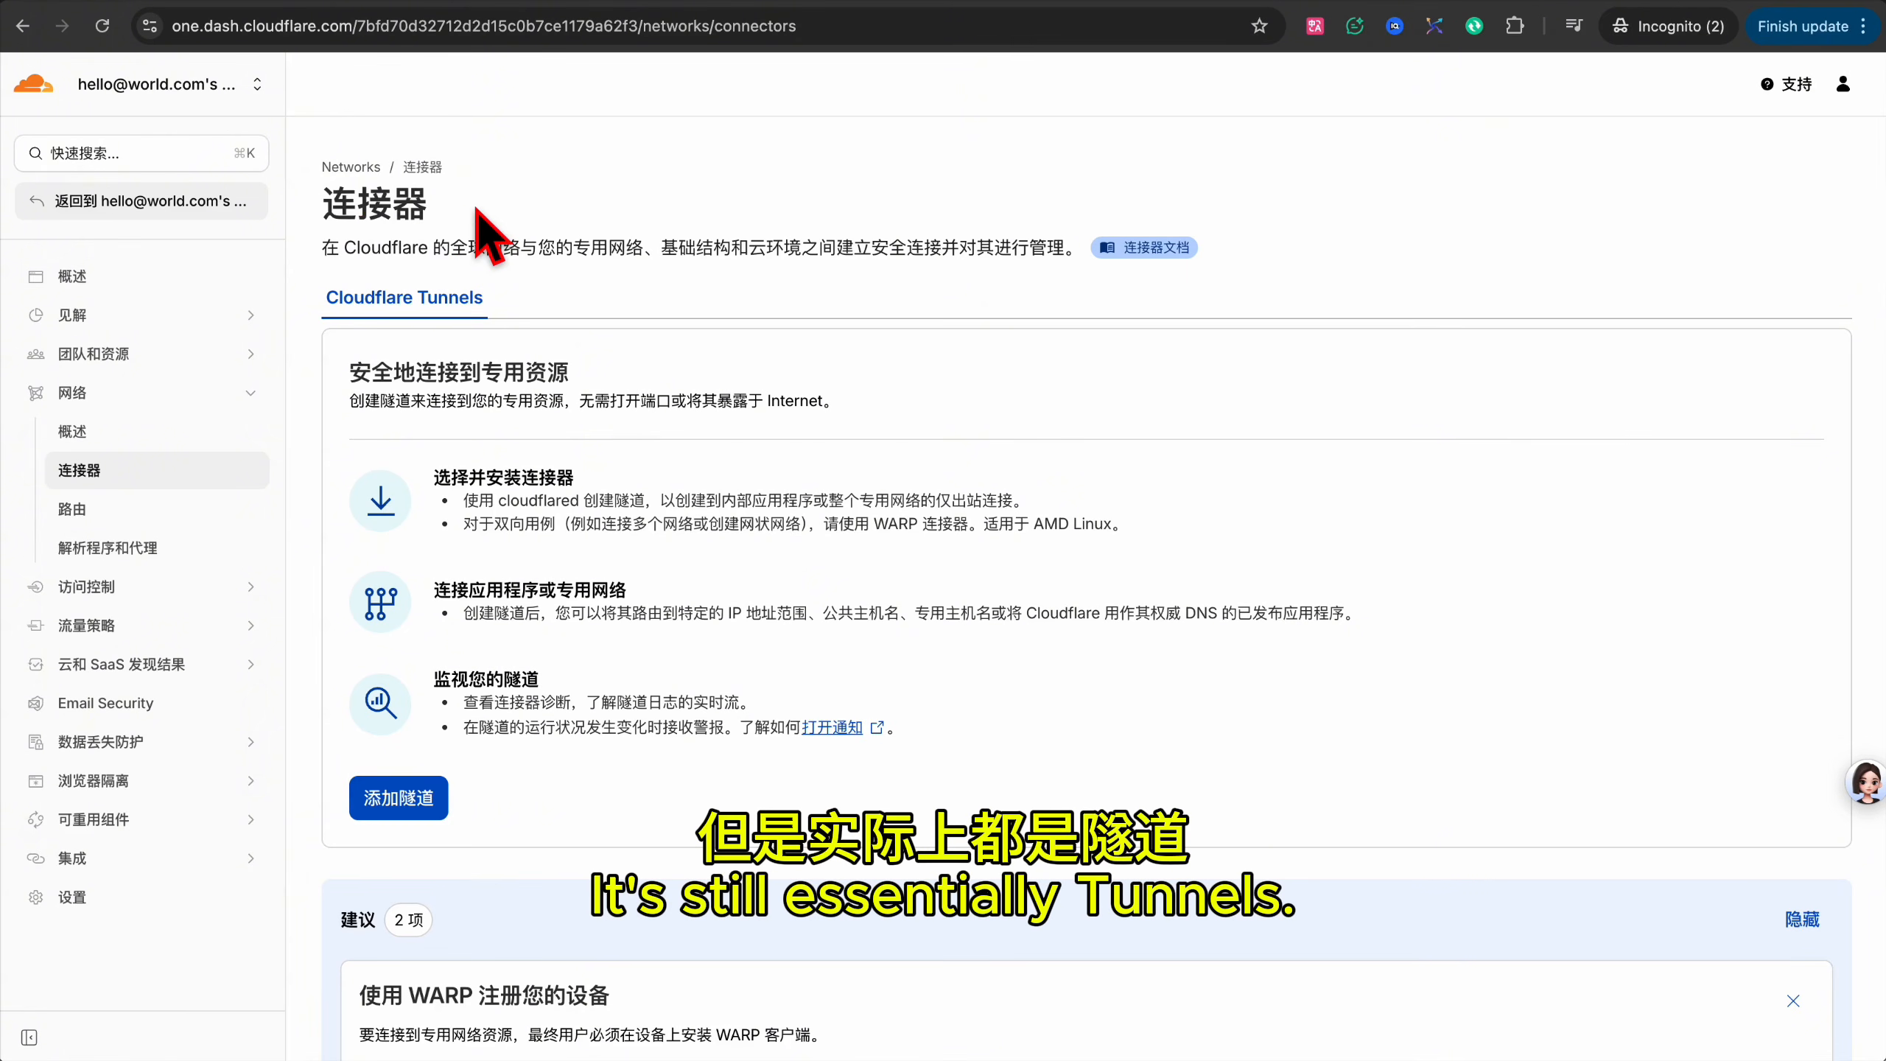
{"action": "left_click", "coordinate": [404, 809]}
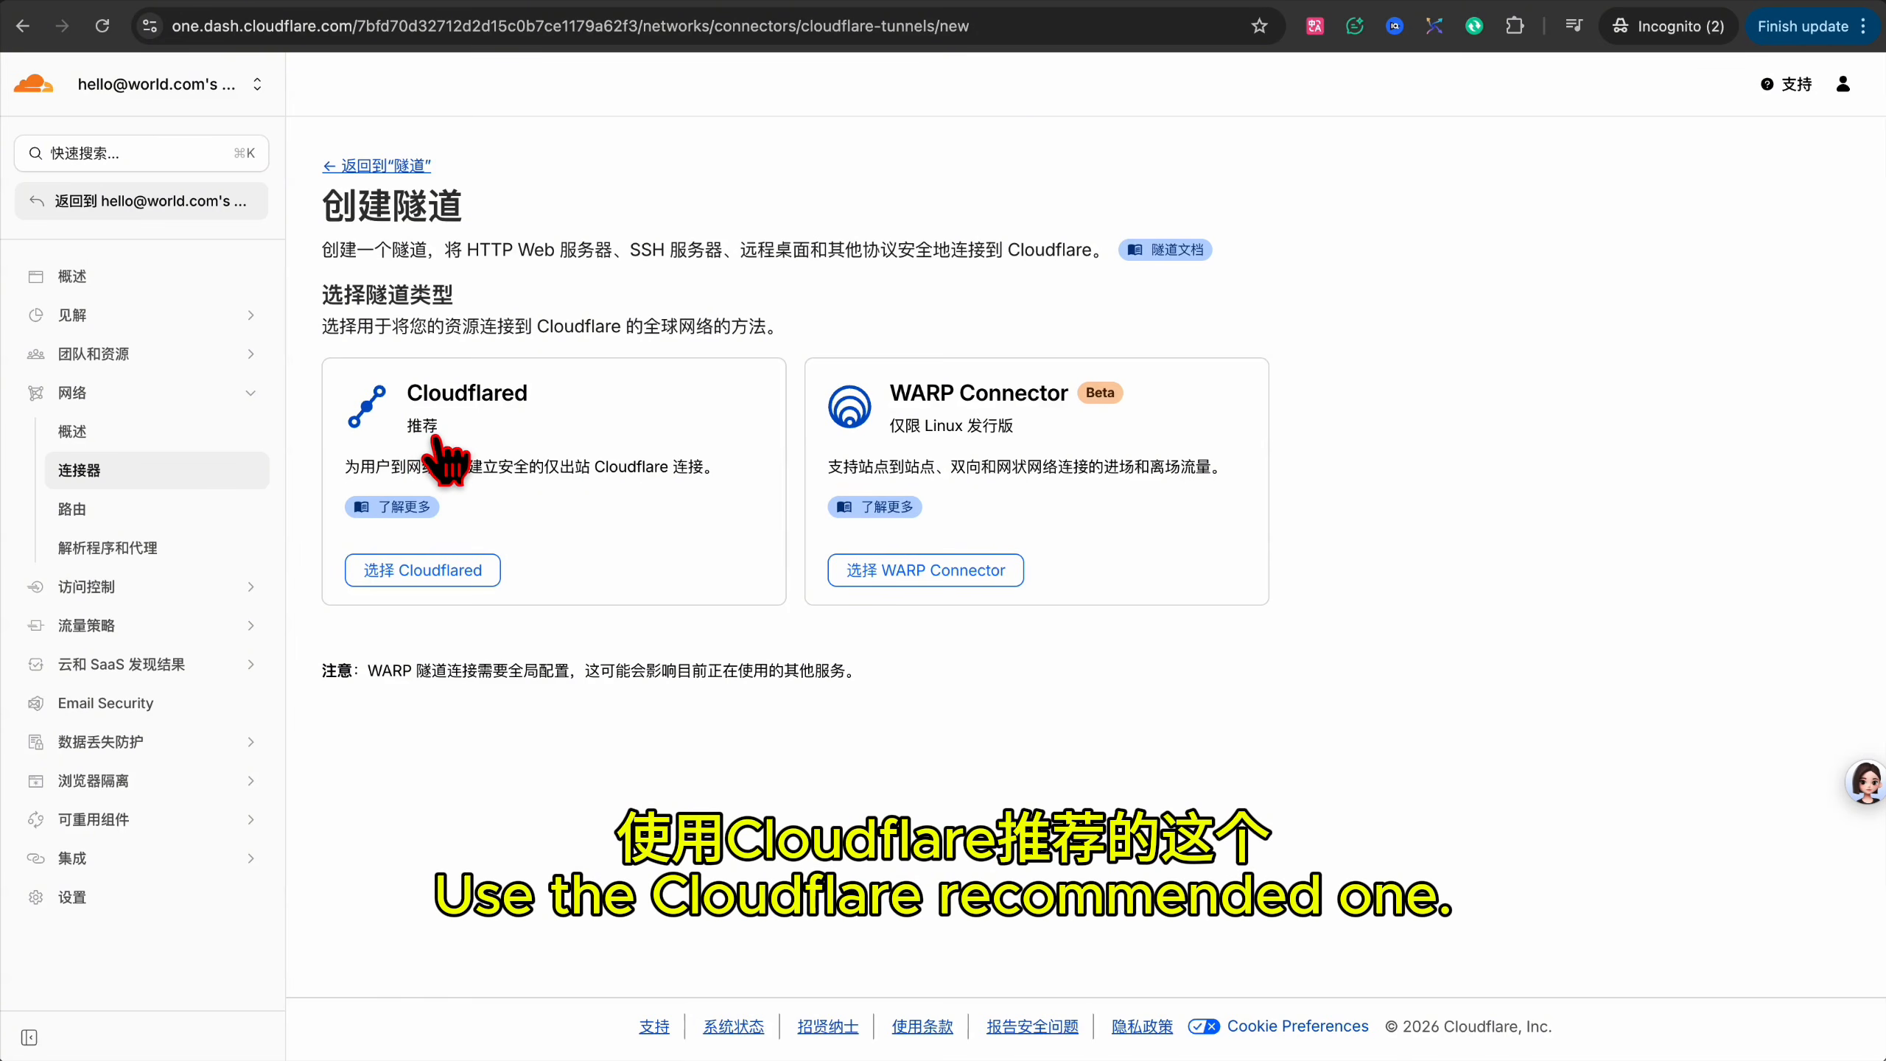
Create a Cloudflared tunnel named xdspb.
{"action": "left_click", "coordinate": [406, 576]}
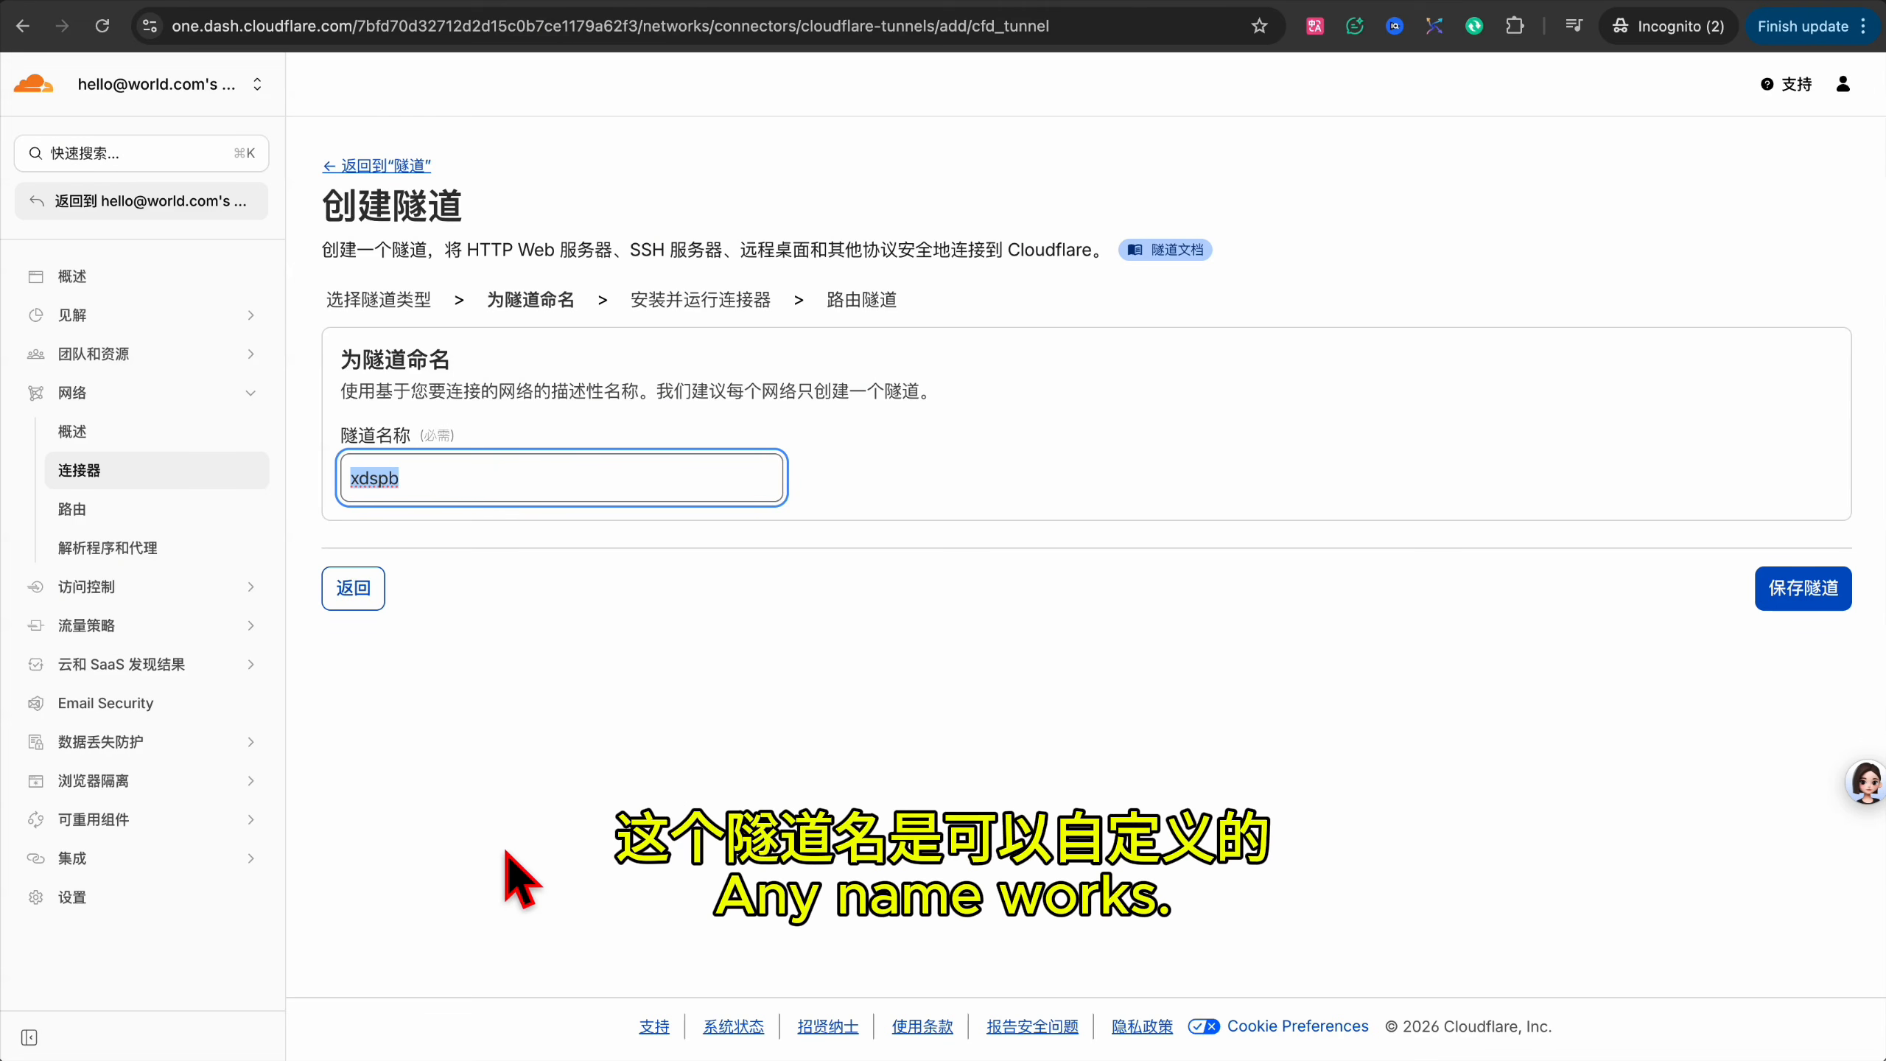
{"action": "left_click", "coordinate": [1791, 601]}
{"action": "scroll", "coordinate": [935, 442], "scroll_direction": "up", "scroll_amount": 5}
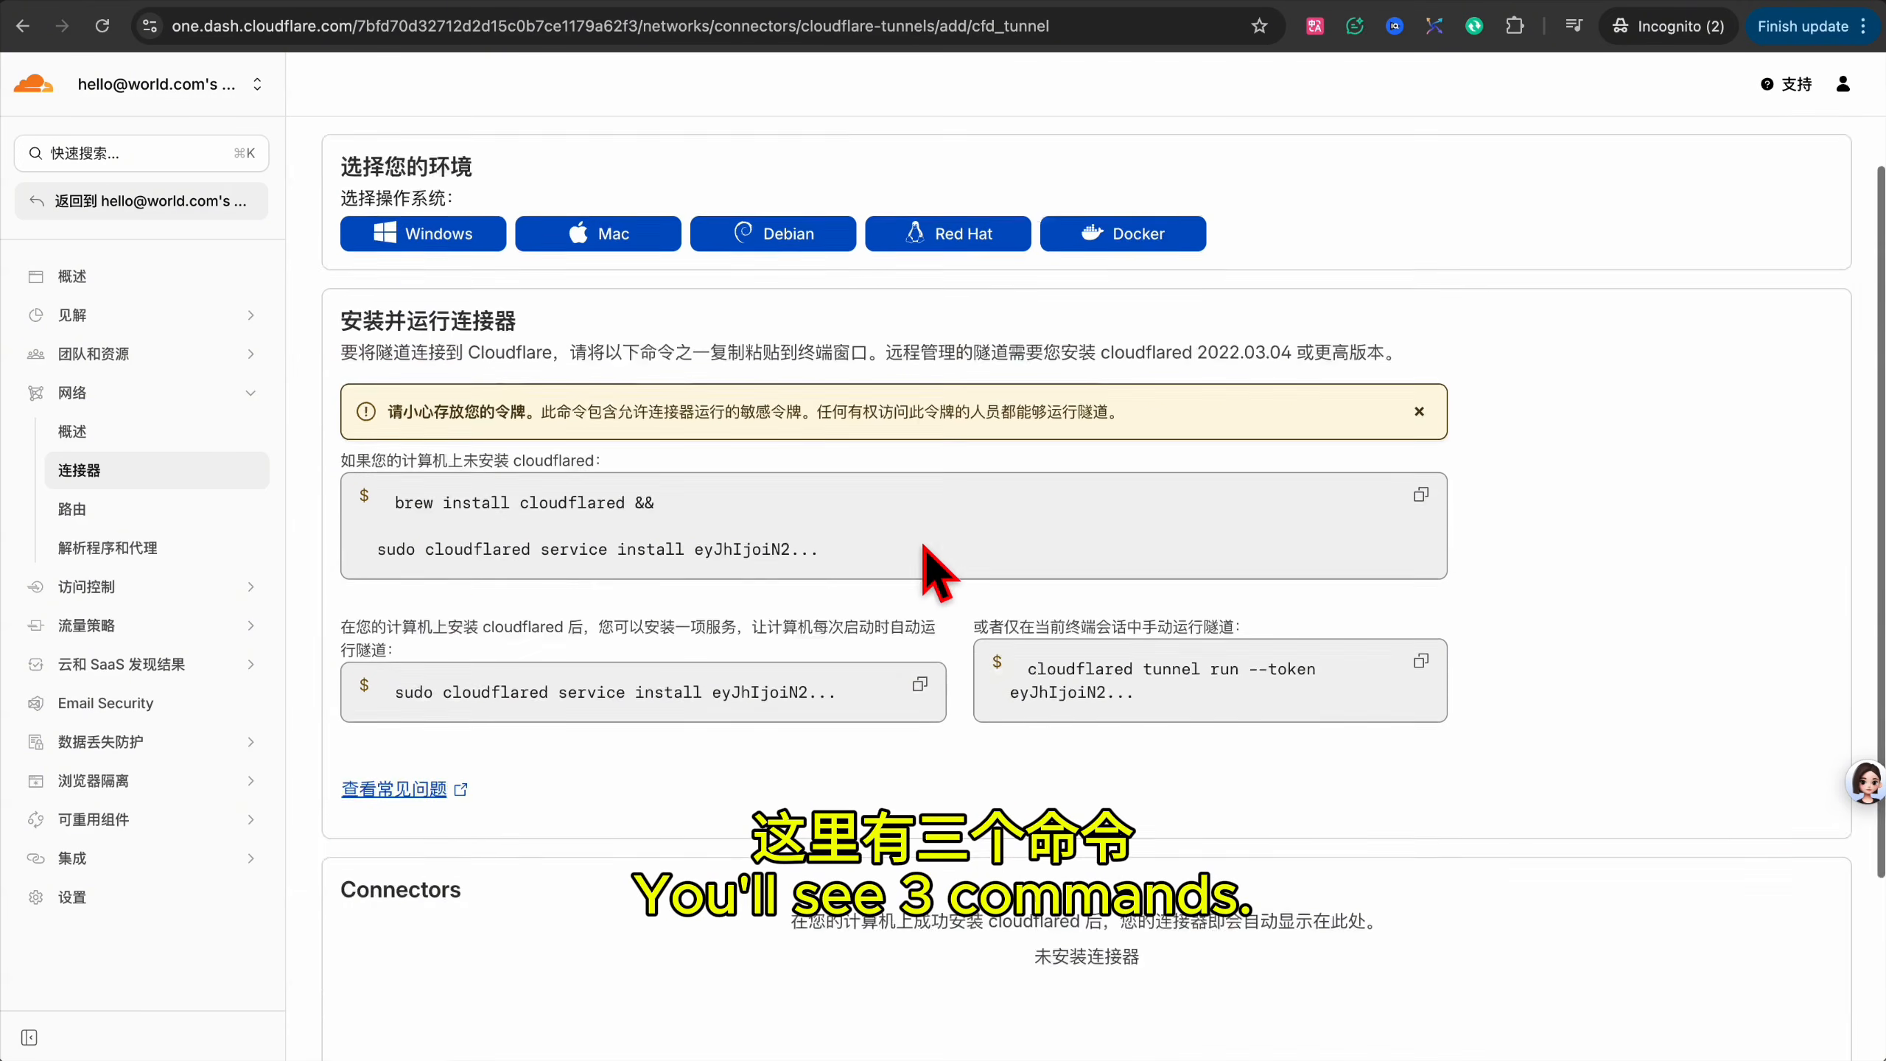
Paste the tunnel's install command into vps-notes.txt and trim it to just the connector token.
{"action": "left_click", "coordinate": [1422, 653]}
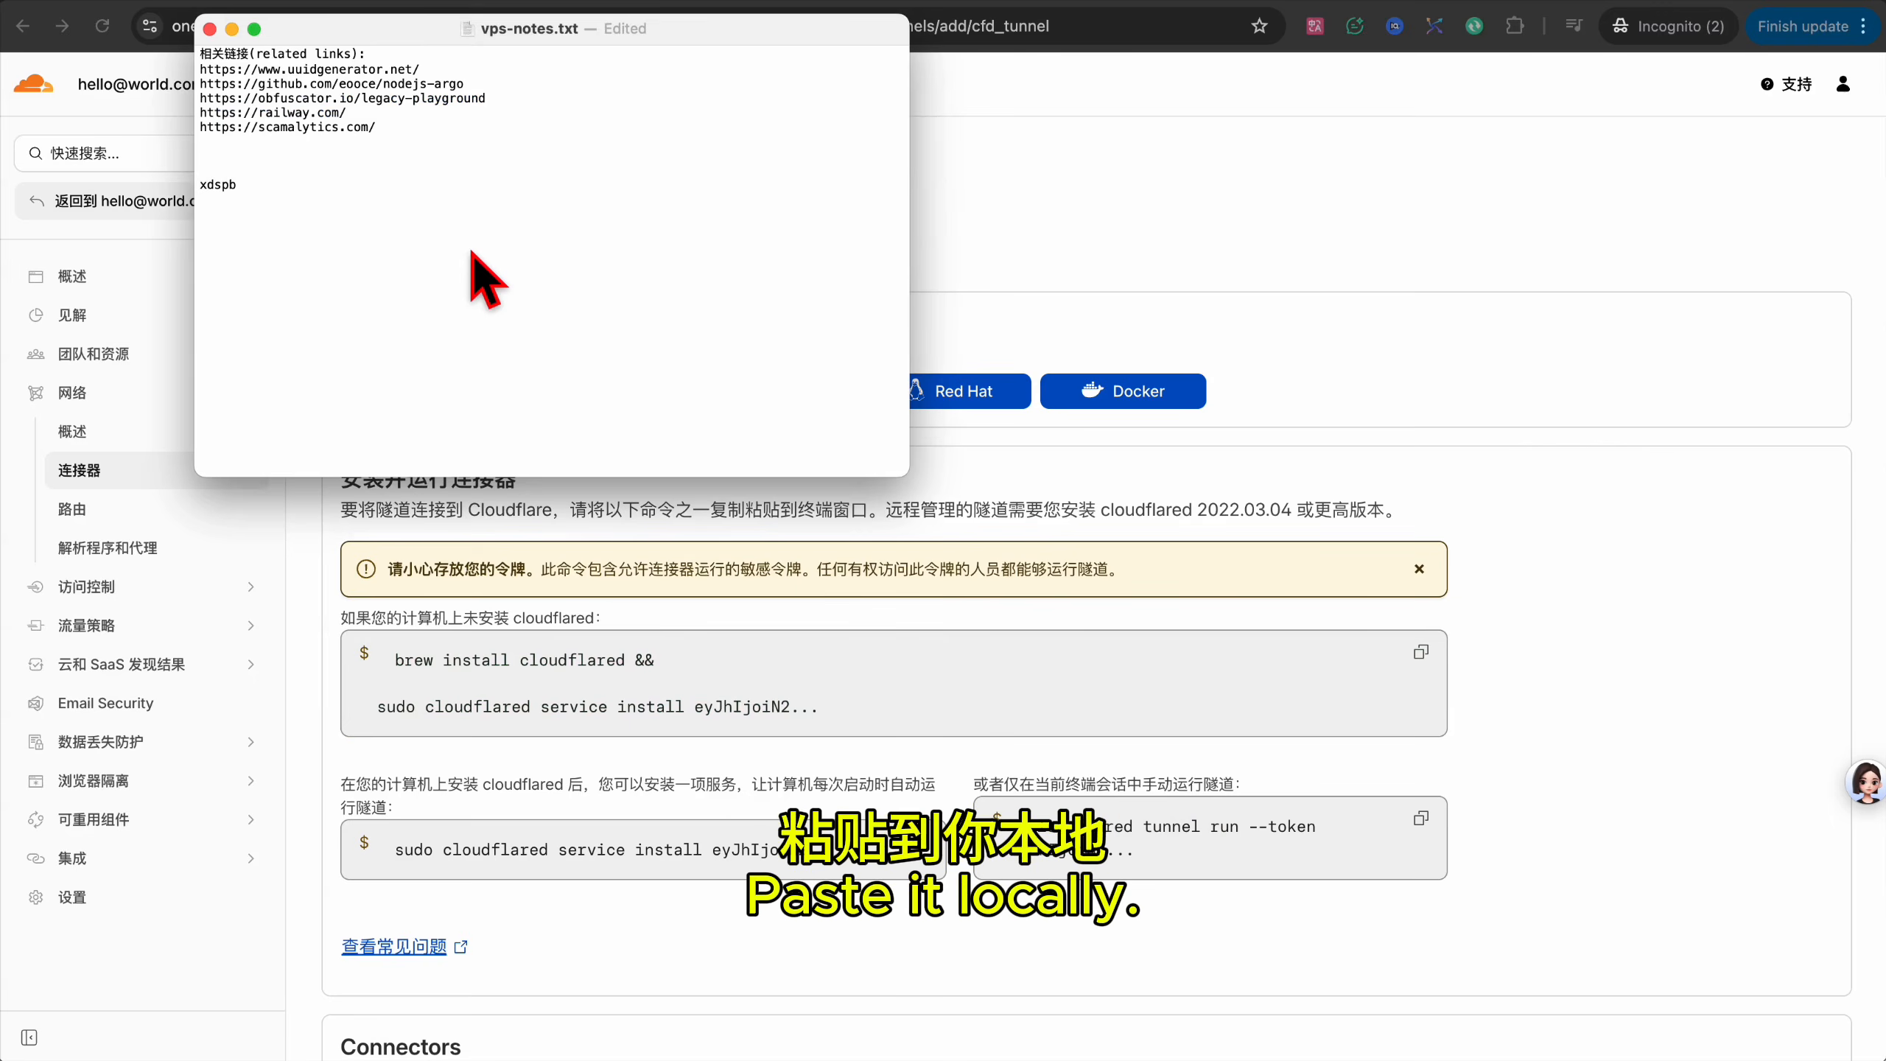
{"action": "key", "text": "super+v"}
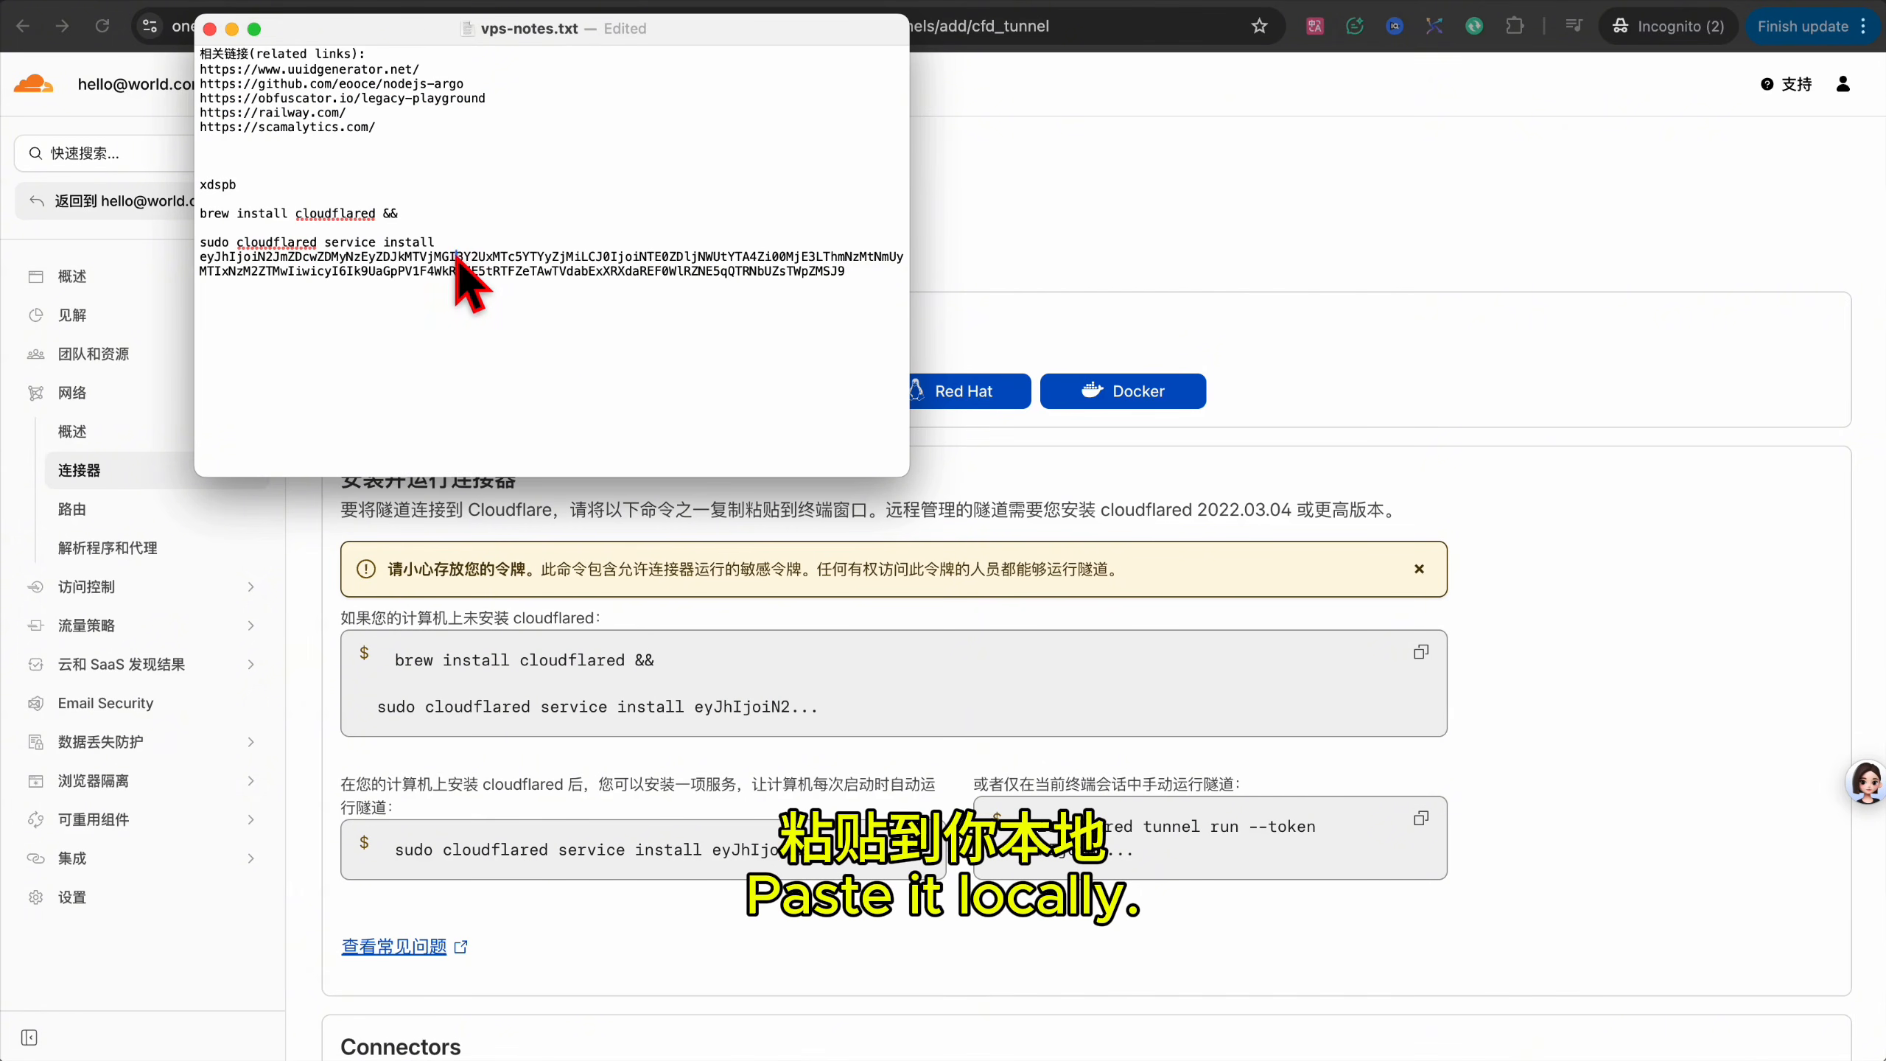
{"action": "left_click_drag", "start_coordinate": [444, 271], "coordinate": [199, 256]}
{"action": "left_click_drag", "start_coordinate": [443, 271], "coordinate": [846, 271]}
{"action": "key", "text": "super+x"}
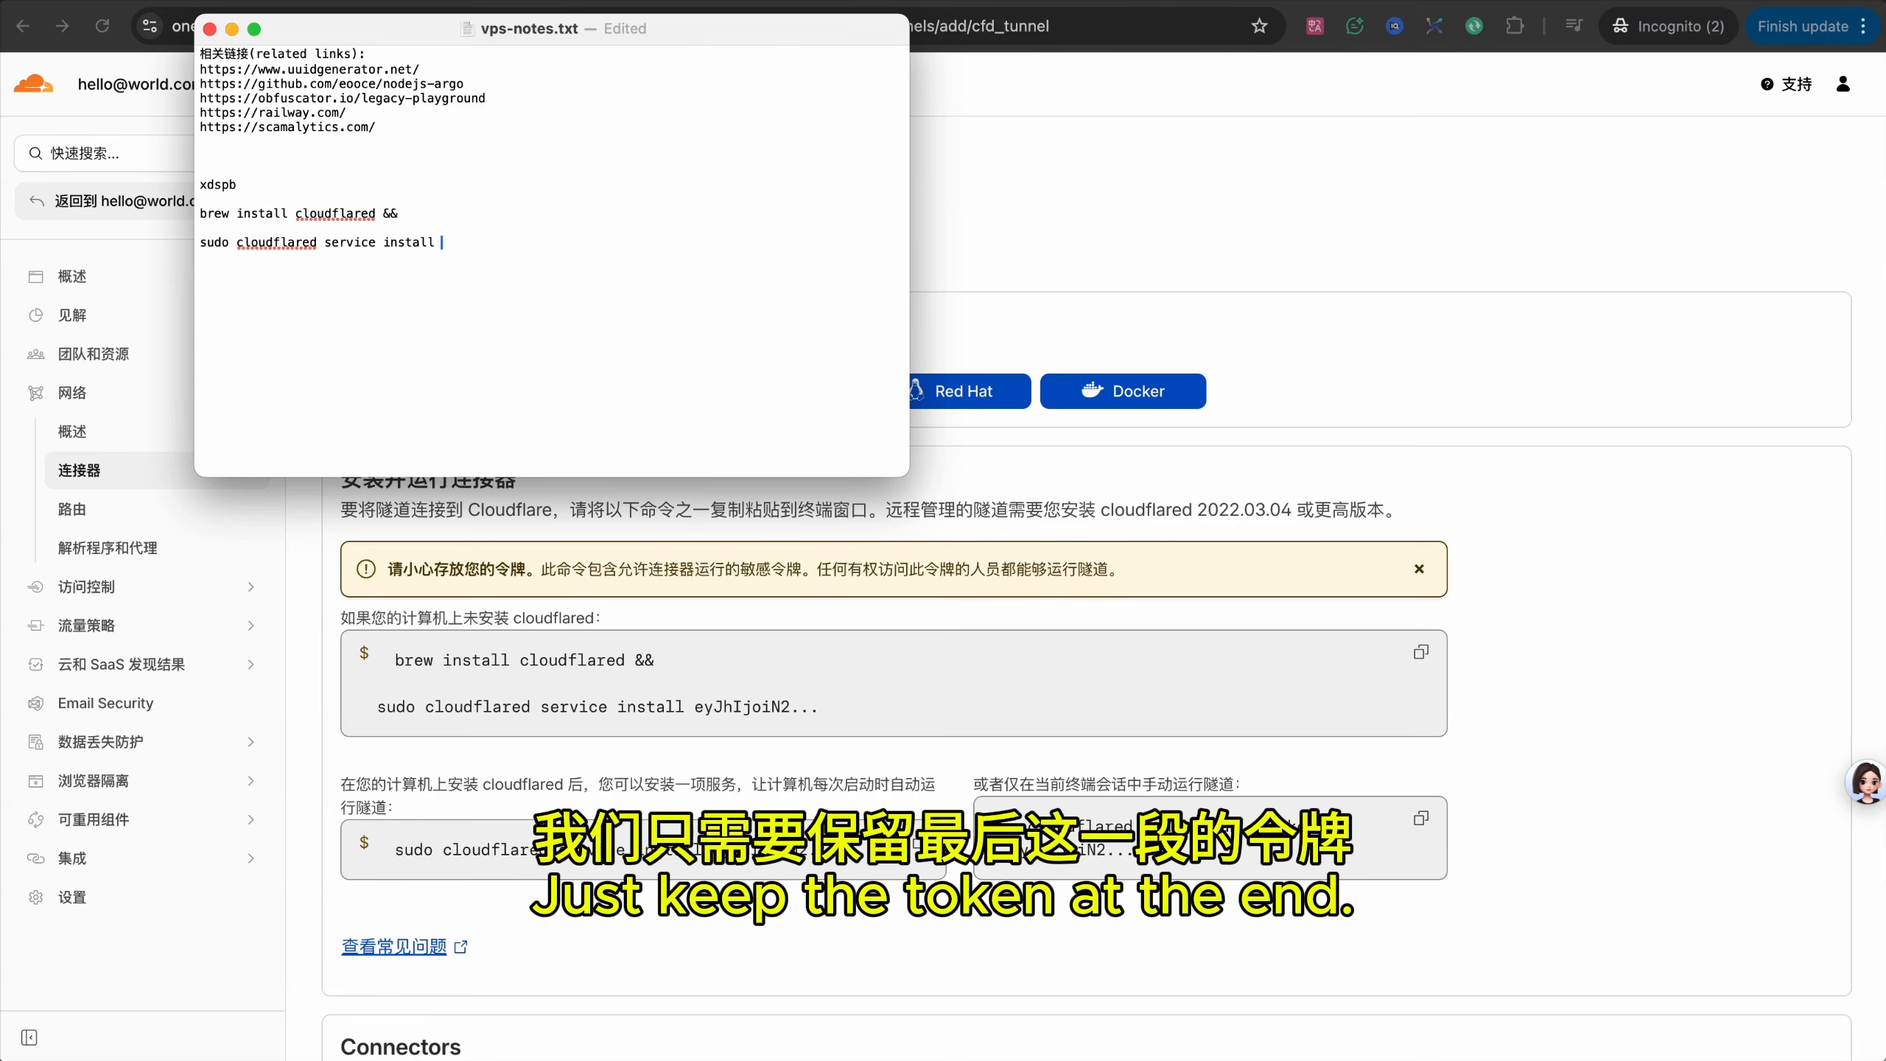
{"action": "left_click_drag", "start_coordinate": [442, 243], "coordinate": [200, 214]}
{"action": "key", "text": "super+v"}
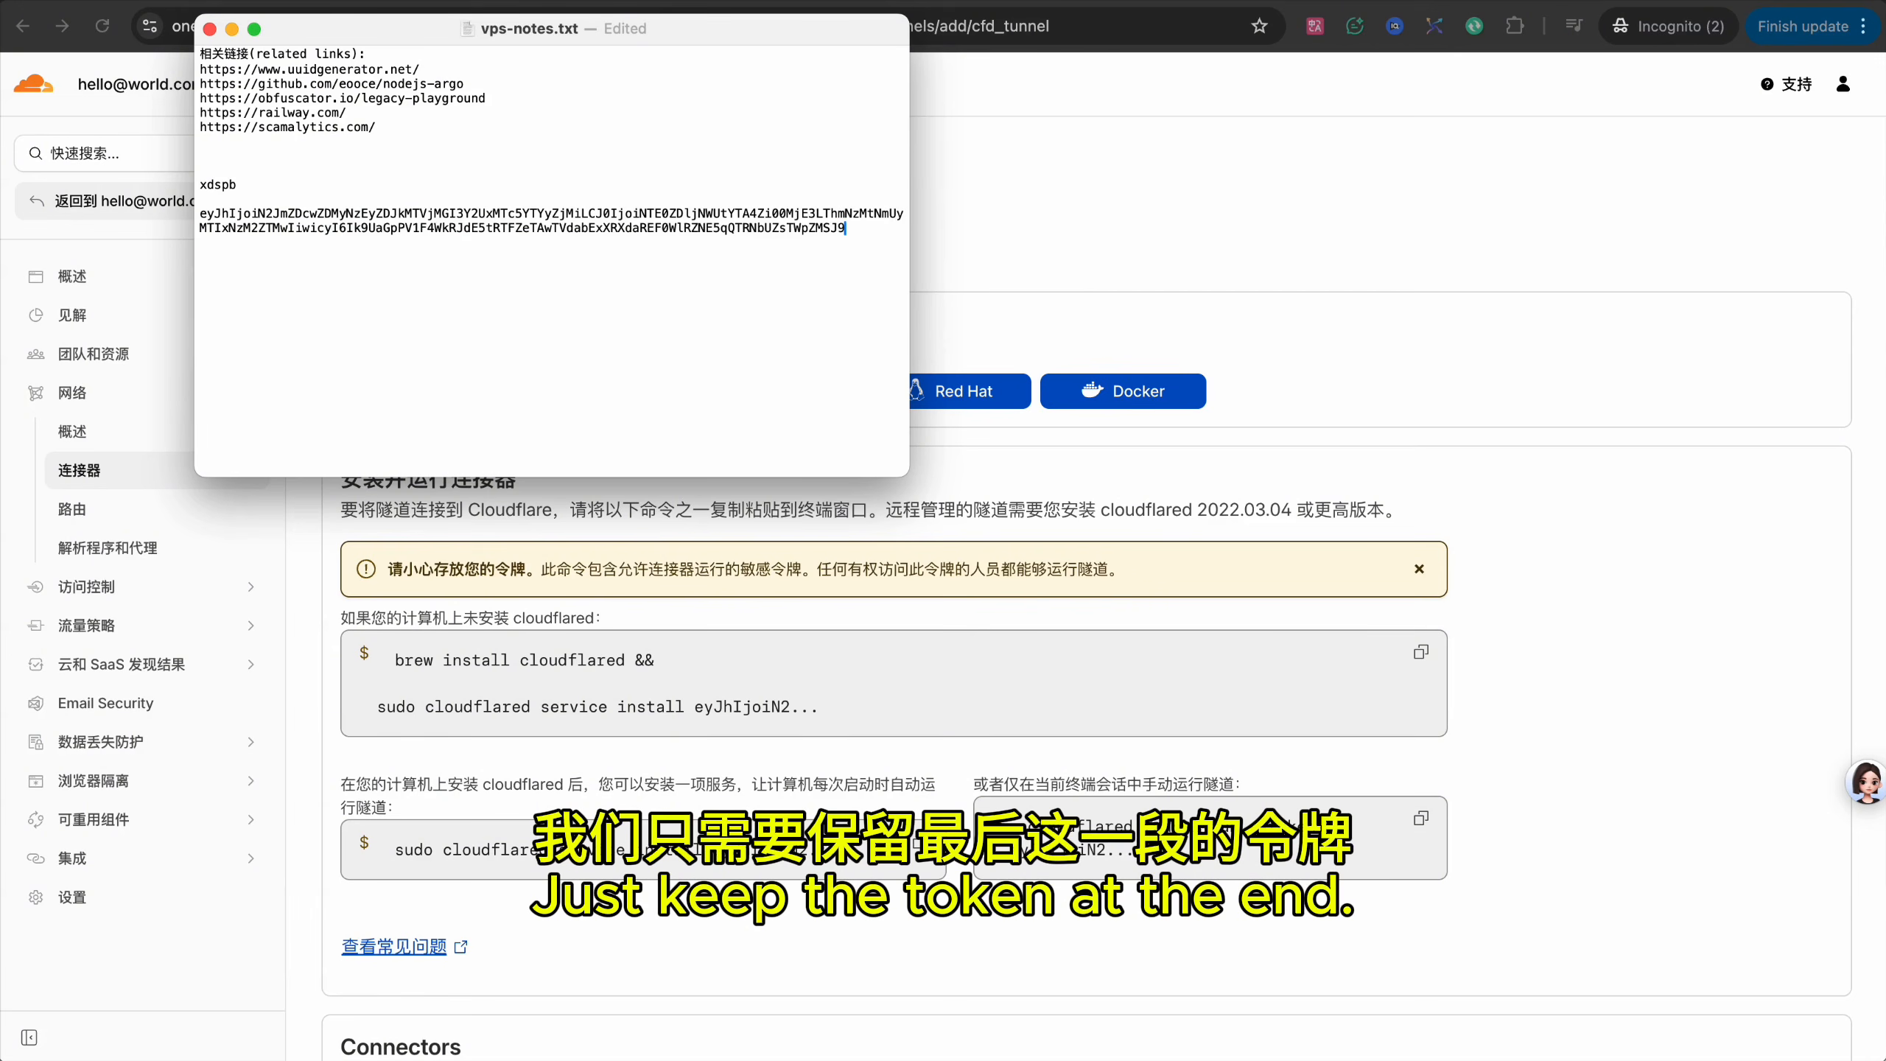
Set the tunnel's public hostname to subdomain mzdspb on domain forgemind.de5.net.
{"action": "left_click", "coordinate": [1372, 252]}
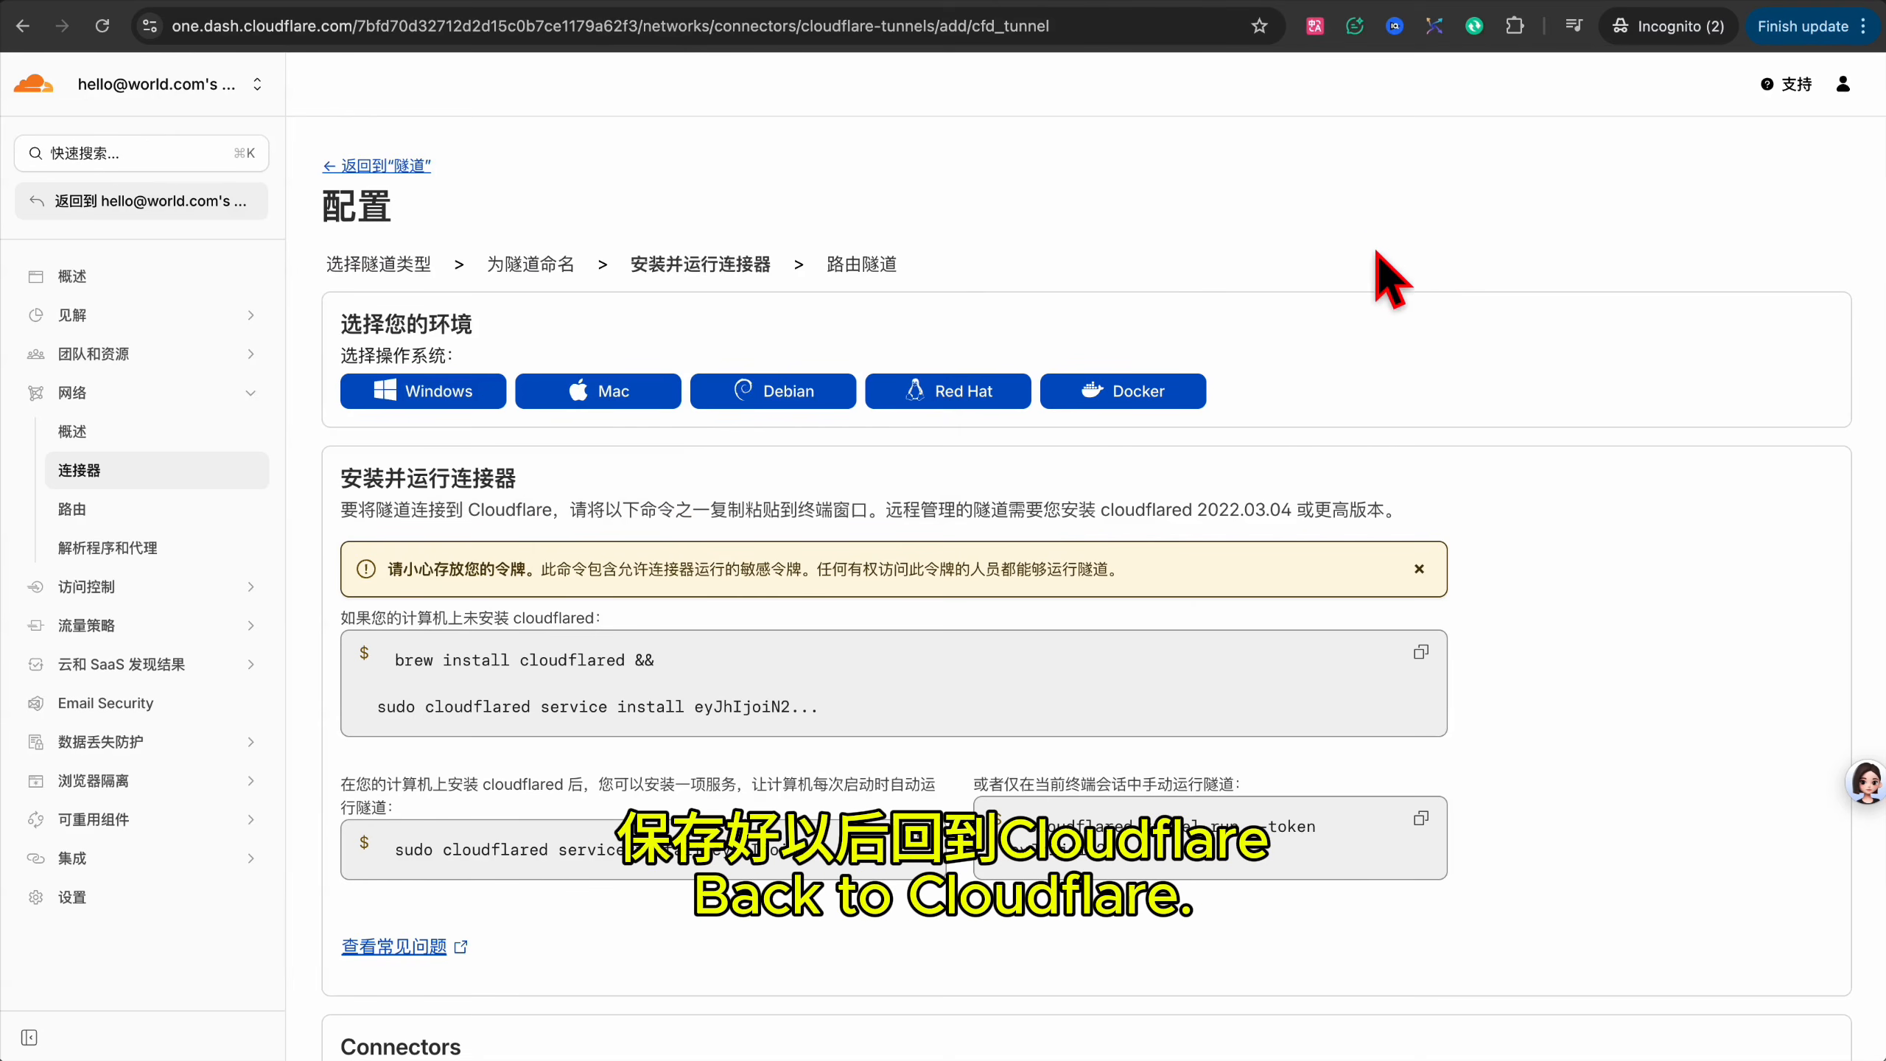
{"action": "scroll", "coordinate": [1444, 371], "scroll_direction": "down", "scroll_amount": 5}
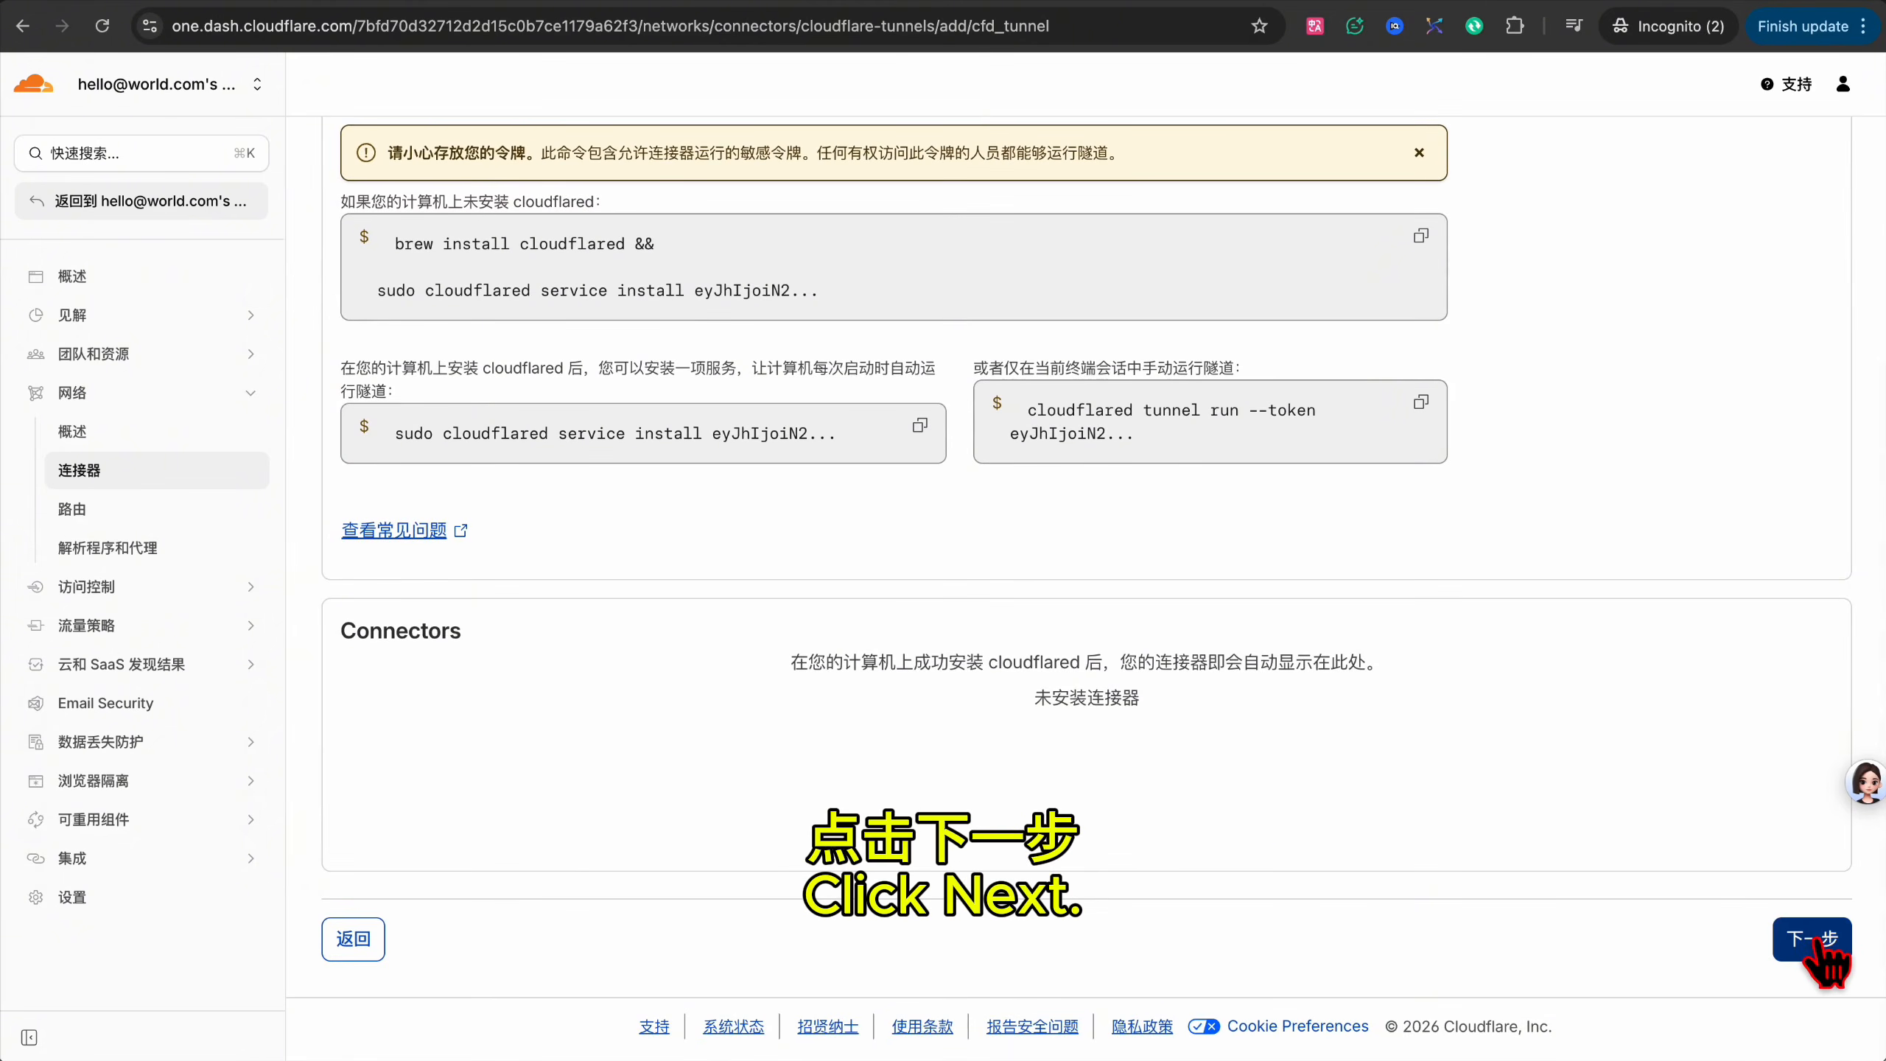
{"action": "left_click", "coordinate": [1812, 936]}
{"action": "left_click", "coordinate": [646, 537]}
{"action": "type", "text": "mzdspb"}
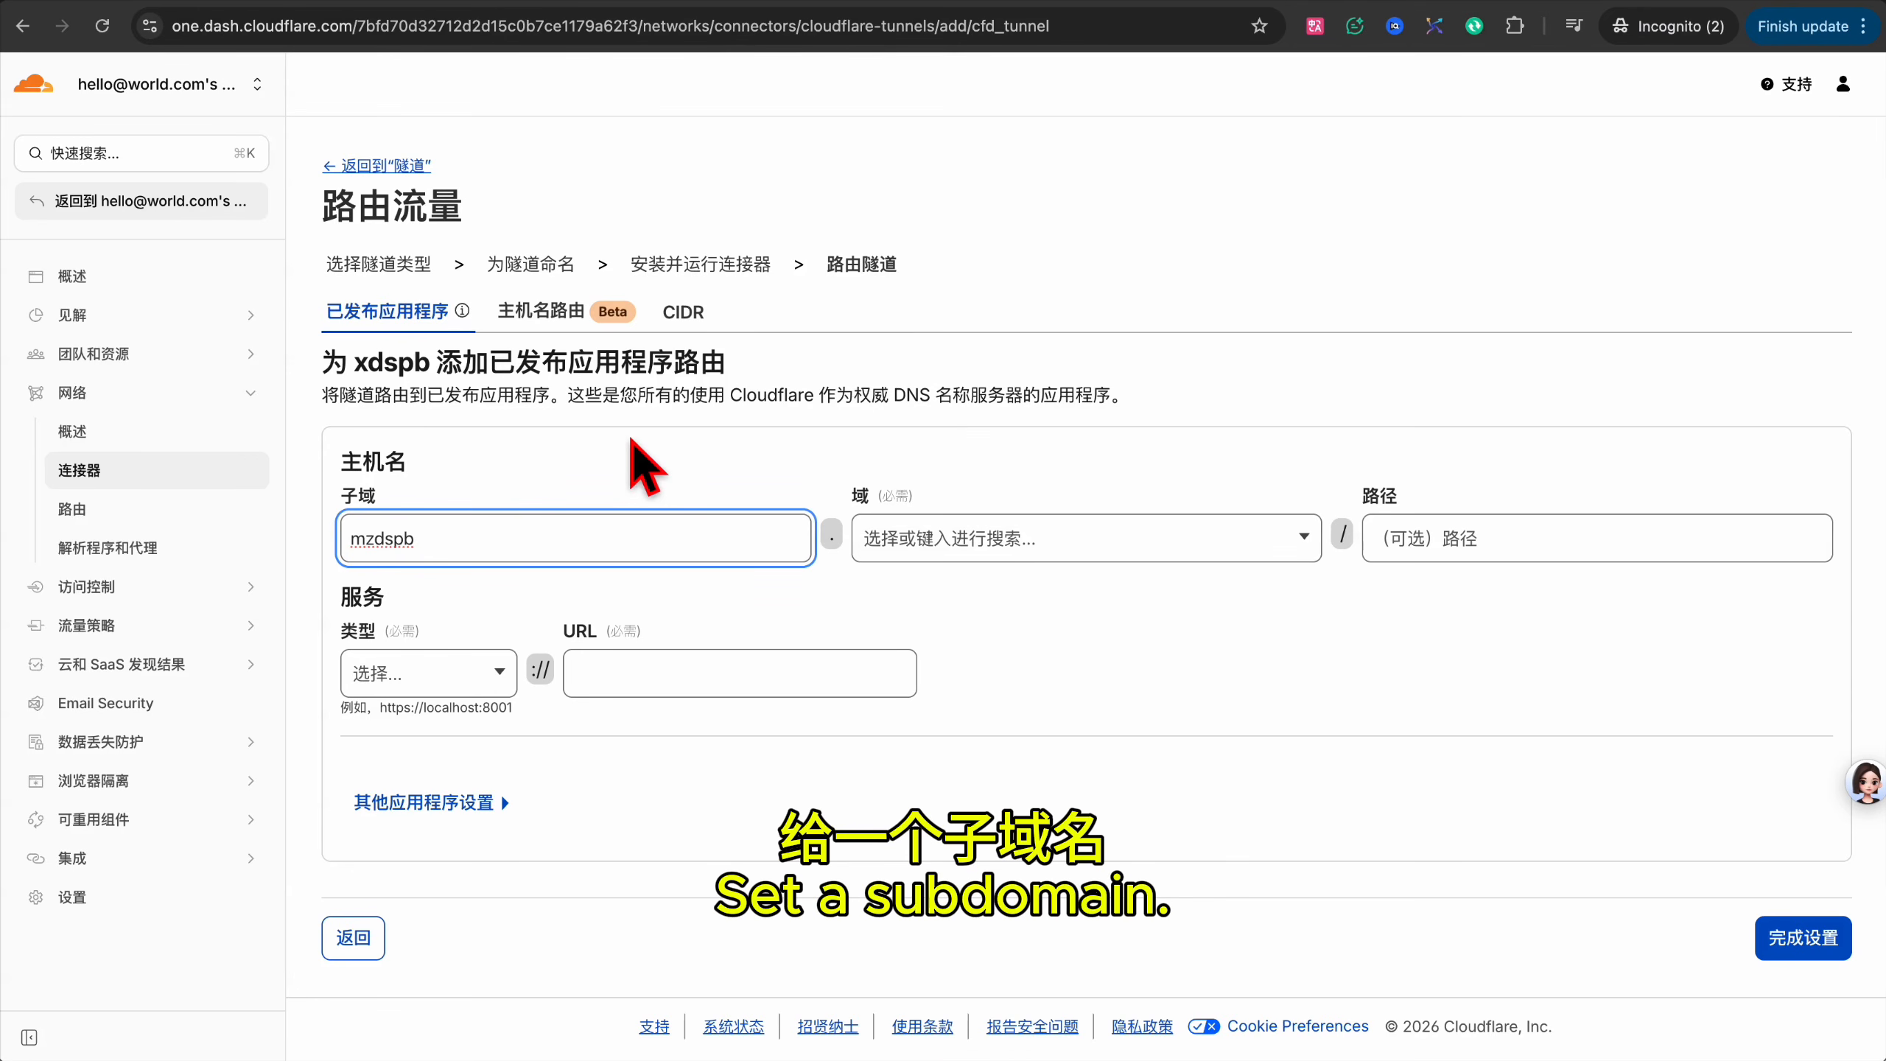
{"action": "key", "text": "super+a"}
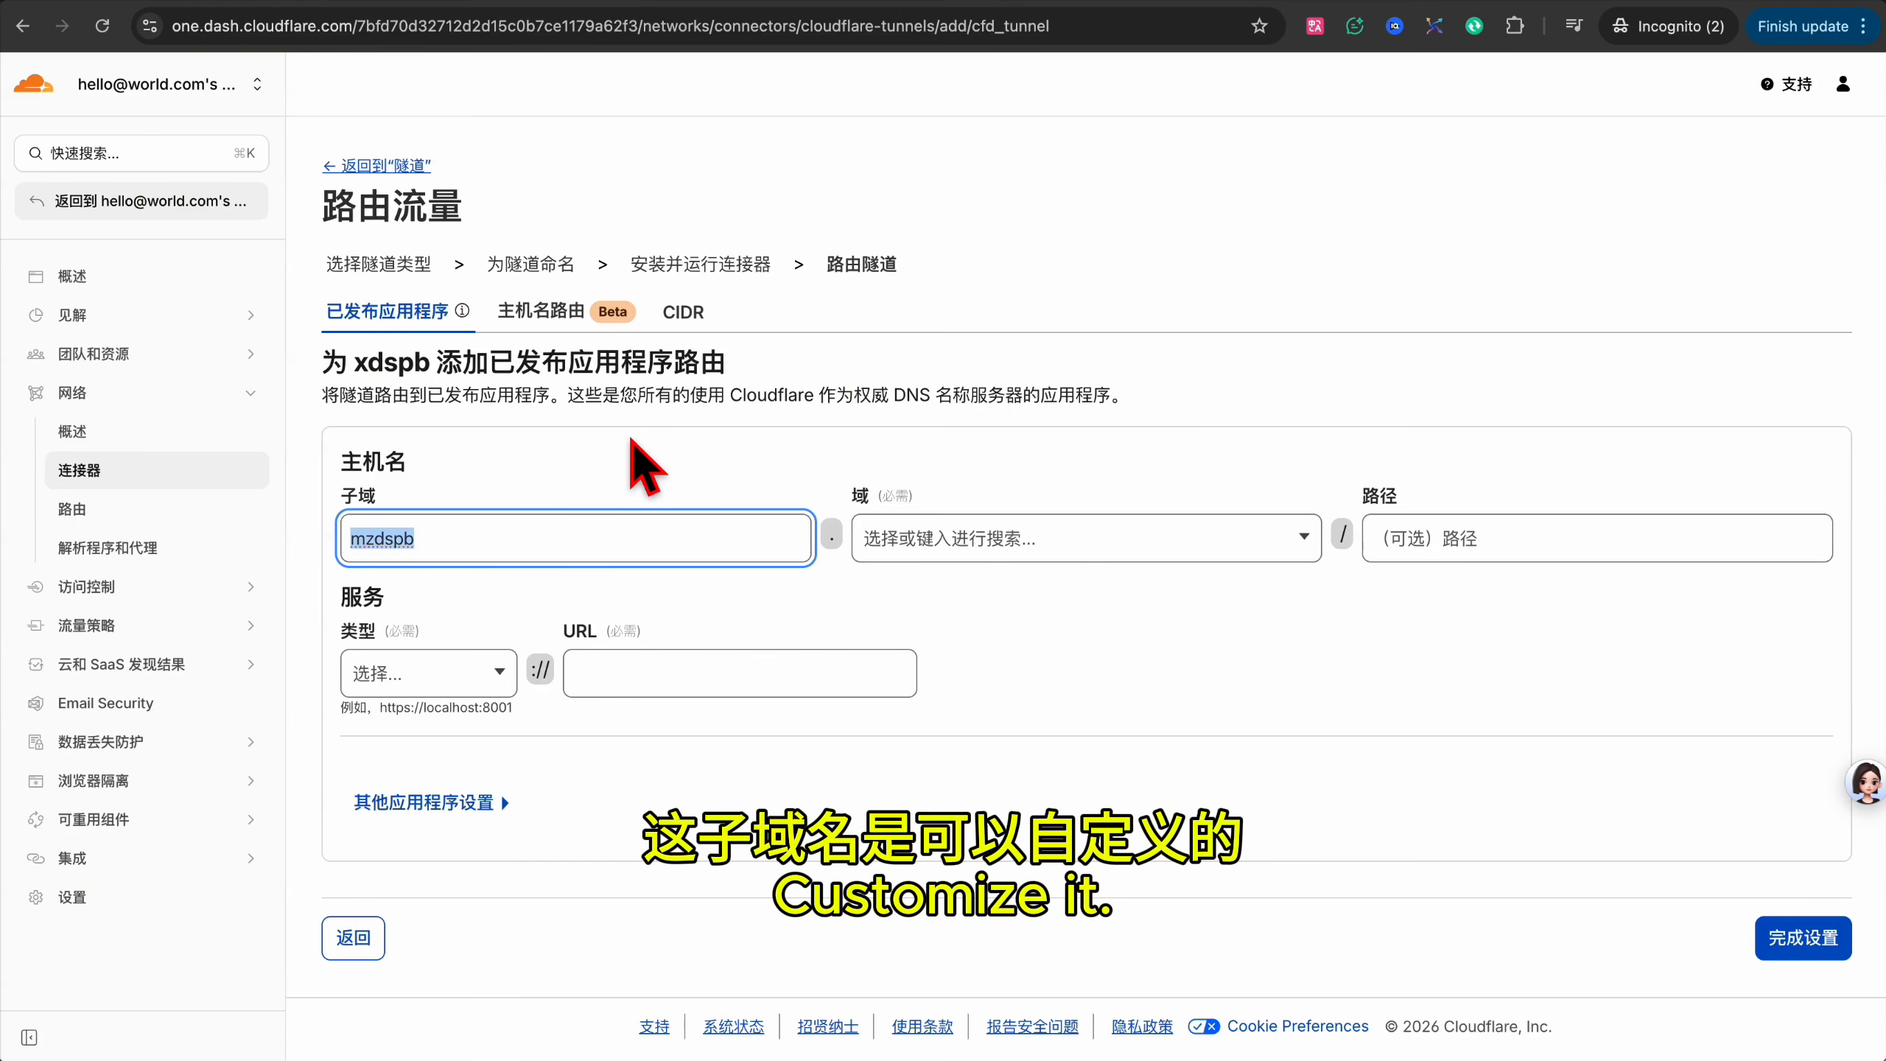
{"action": "left_click", "coordinate": [1099, 538]}
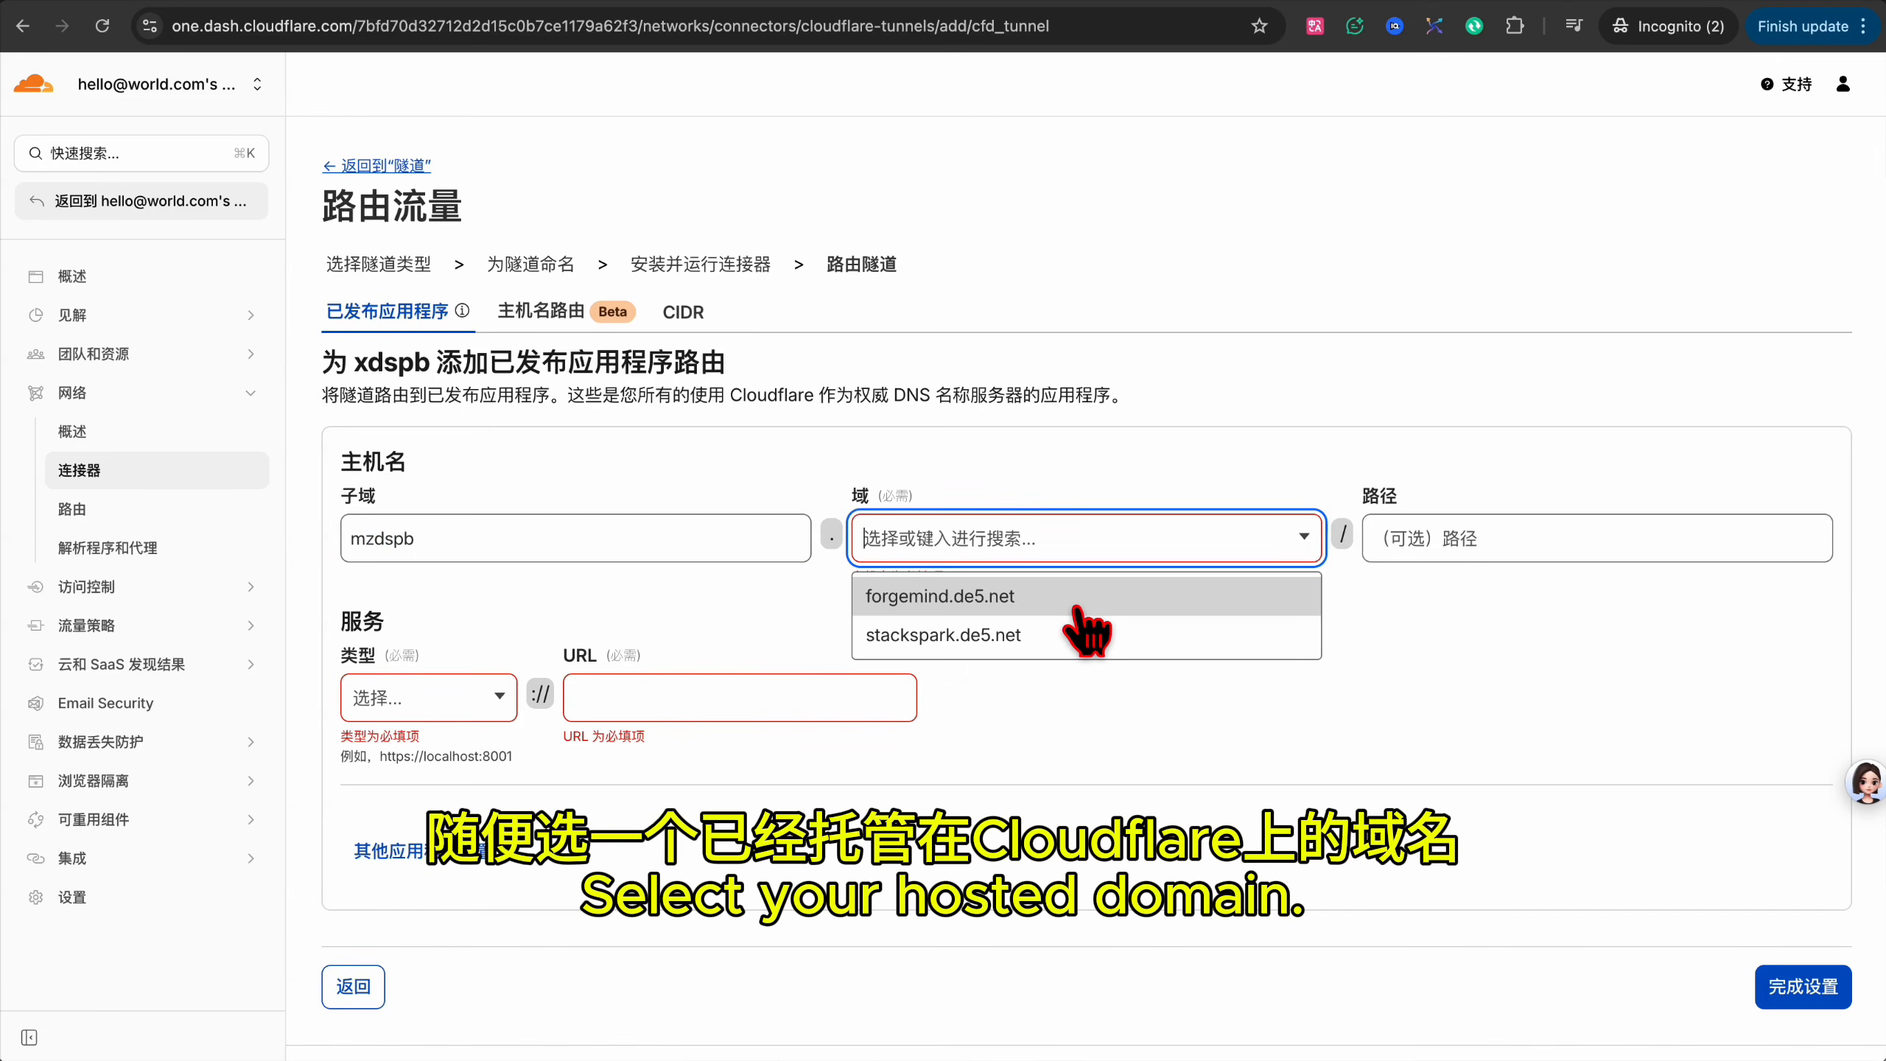
{"action": "left_click", "coordinate": [1082, 598]}
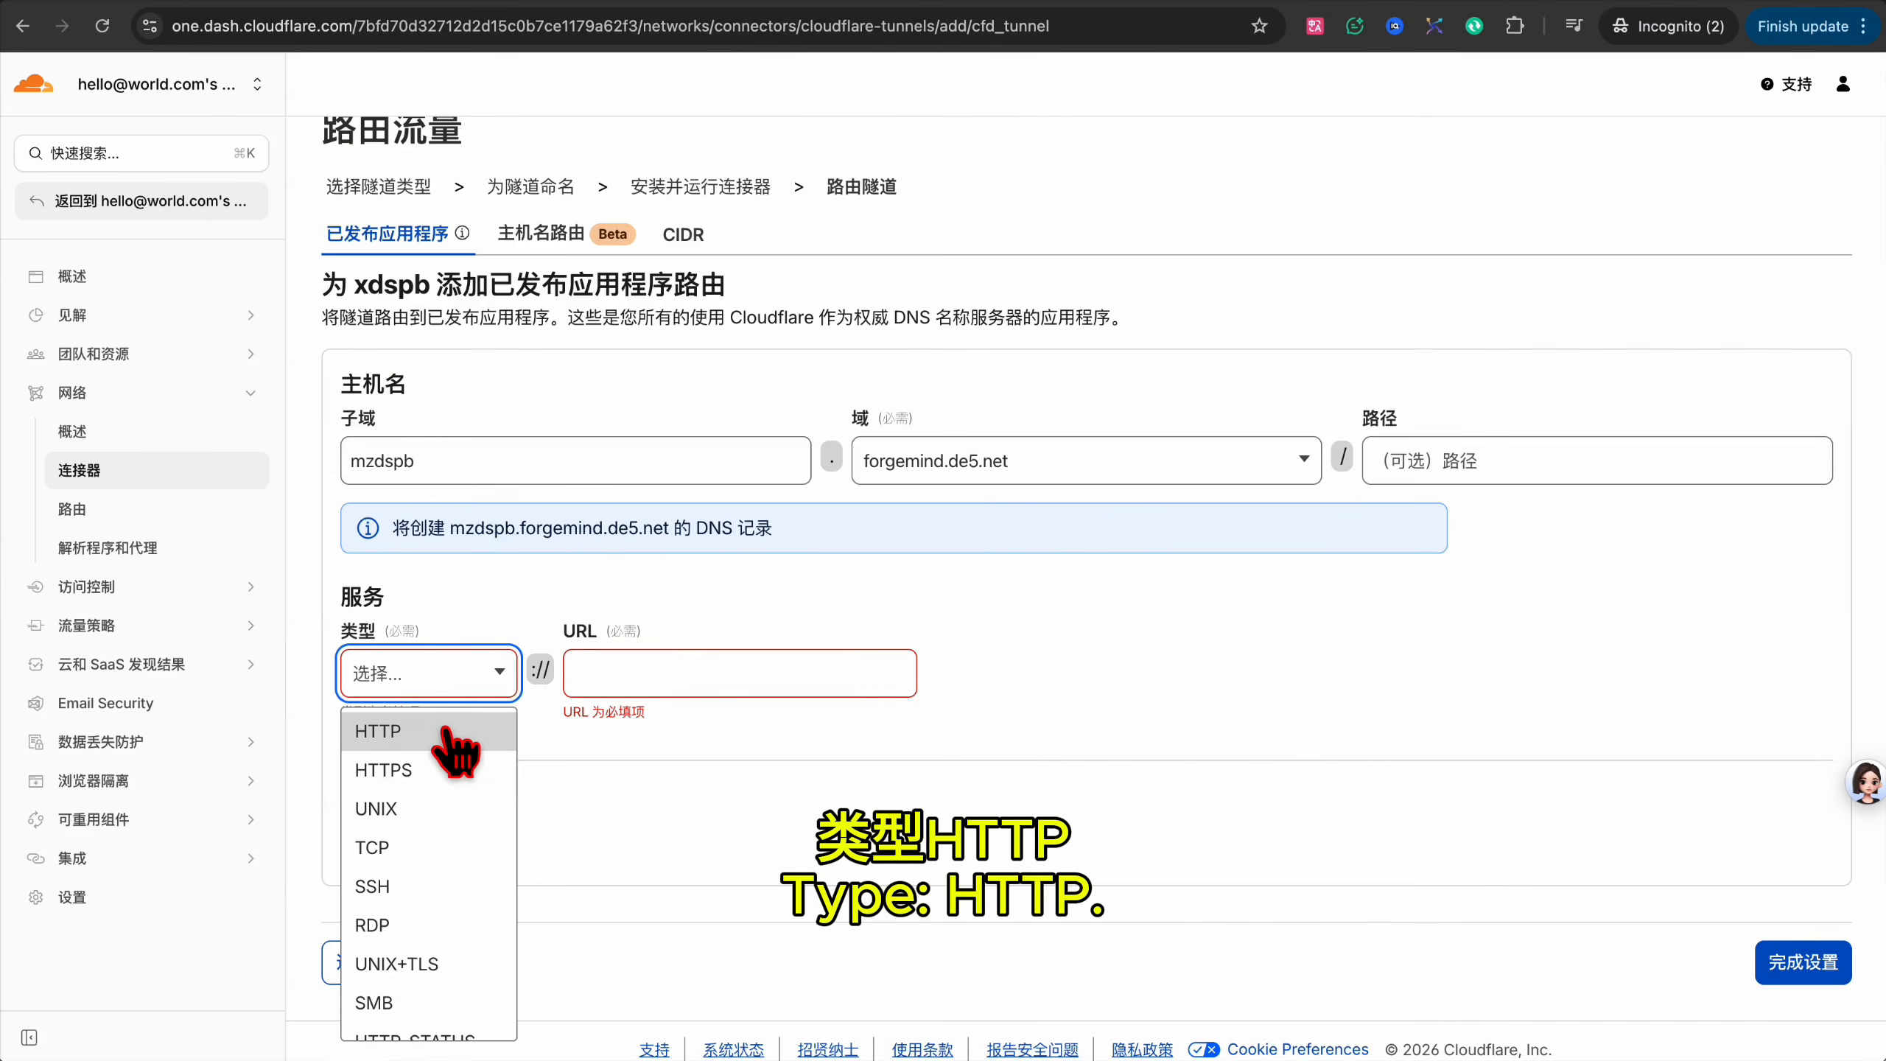
Point the route to an HTTP service at localhost:23800 and finish the tunnel setup.
{"action": "left_click", "coordinate": [408, 724]}
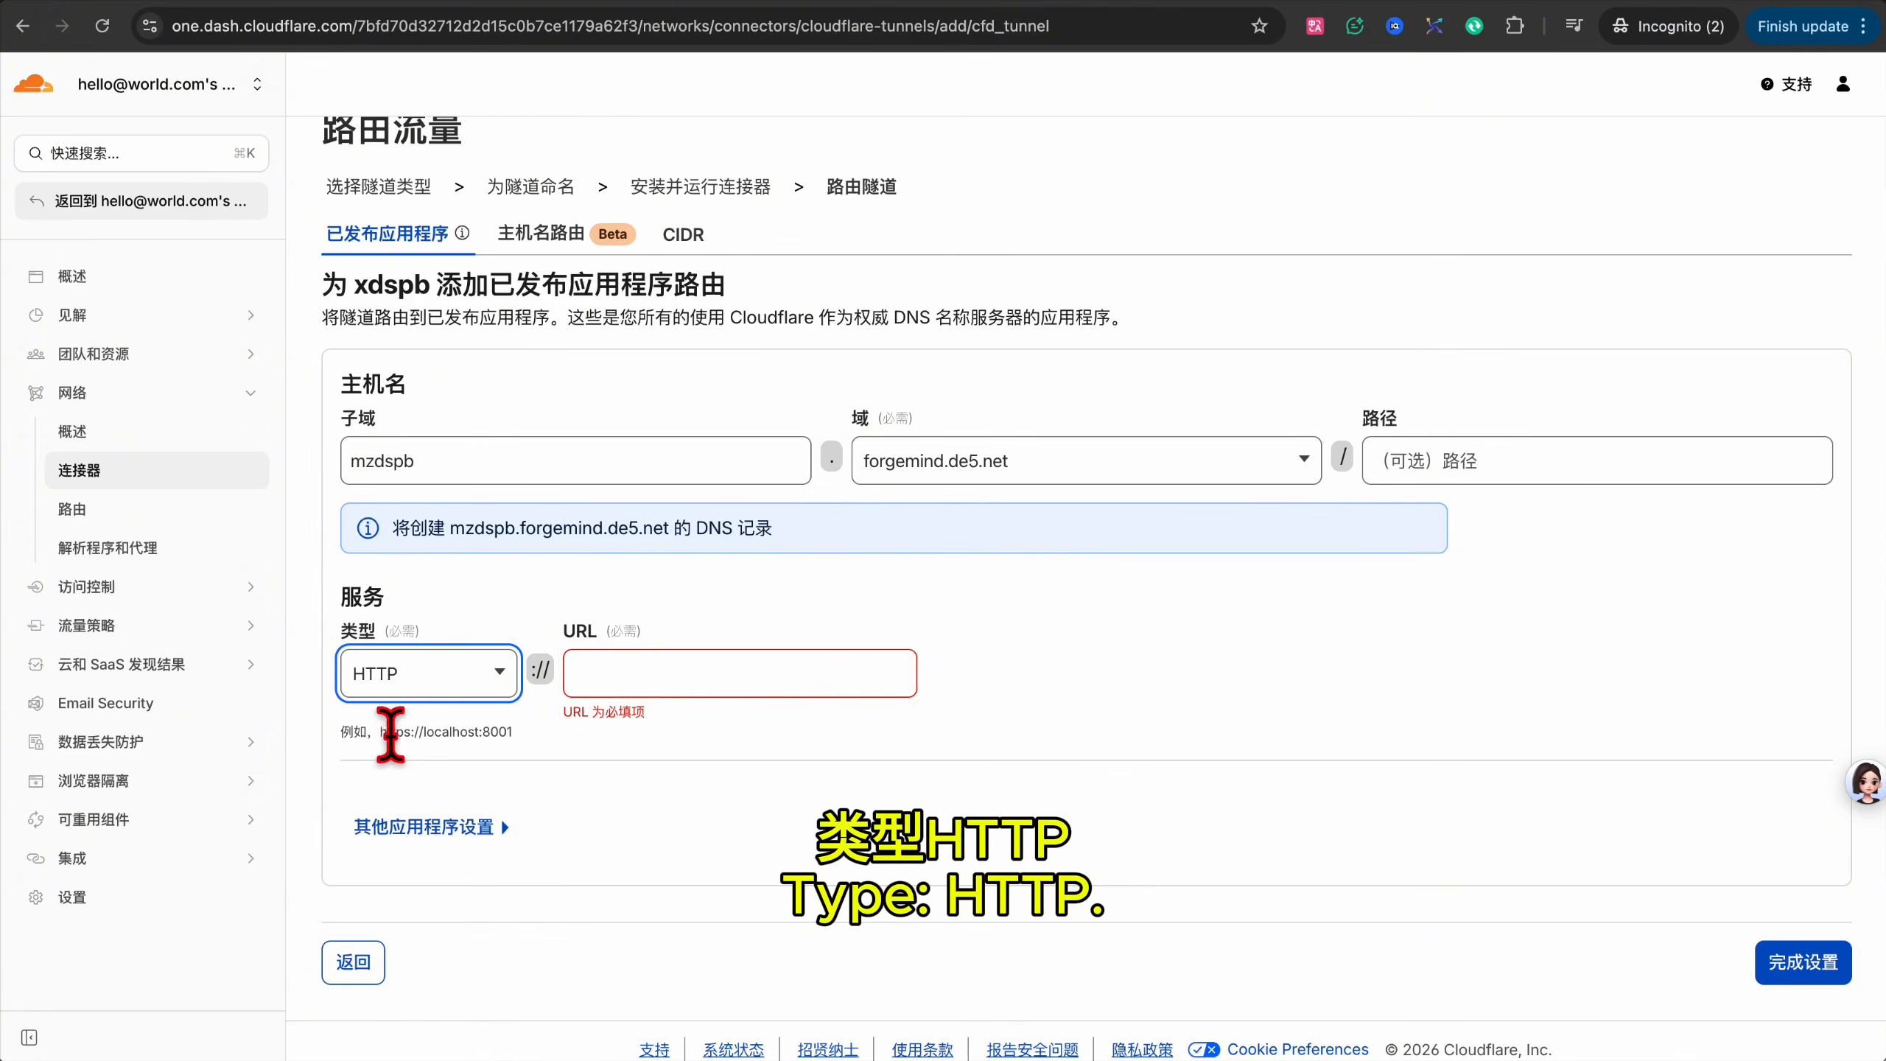
{"action": "left_click_drag", "start_coordinate": [512, 731], "coordinate": [424, 732]}
{"action": "key", "text": "ctrl+c"}
{"action": "left_click", "coordinate": [646, 673]}
{"action": "key", "text": "ctrl+v"}
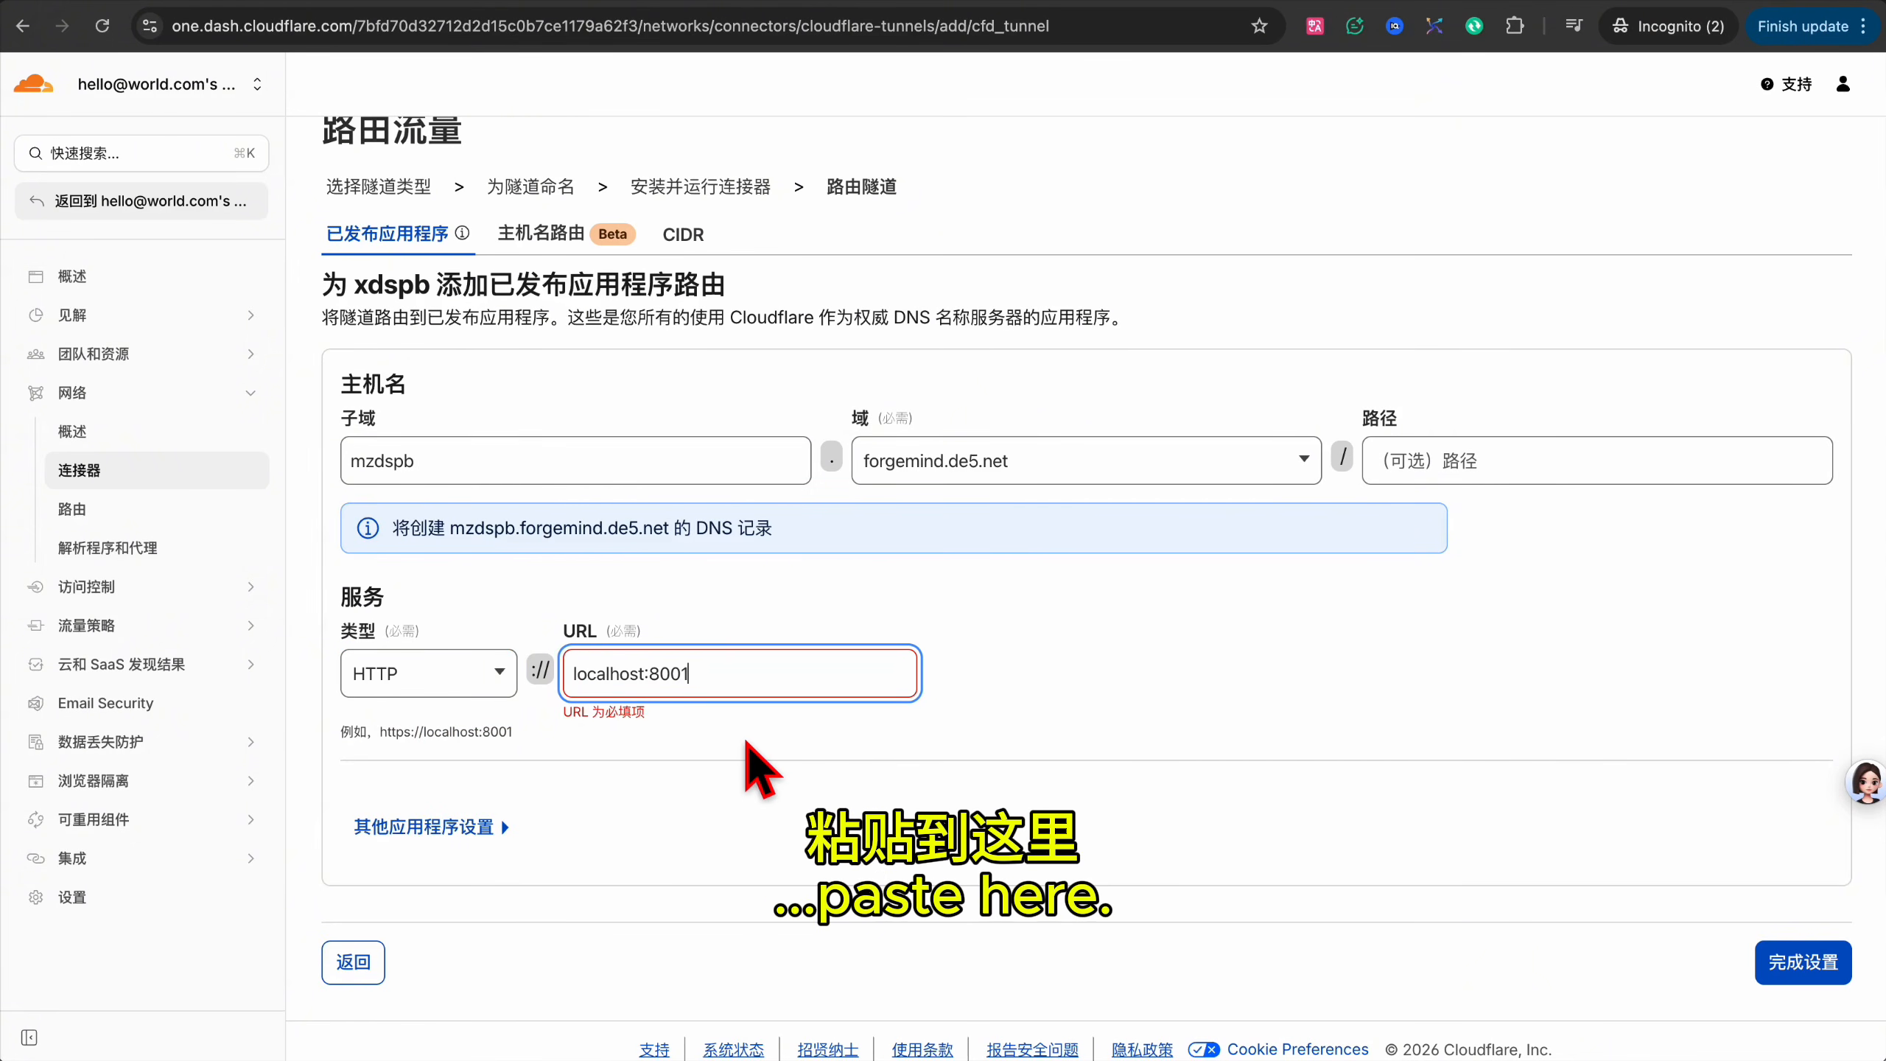
{"action": "key", "text": "BackSpace"}
{"action": "key", "text": "BackSpace"}
{"action": "key", "text": "BackSpace"}
{"action": "key", "text": "BackSpace"}
{"action": "type", "text": "23800"}
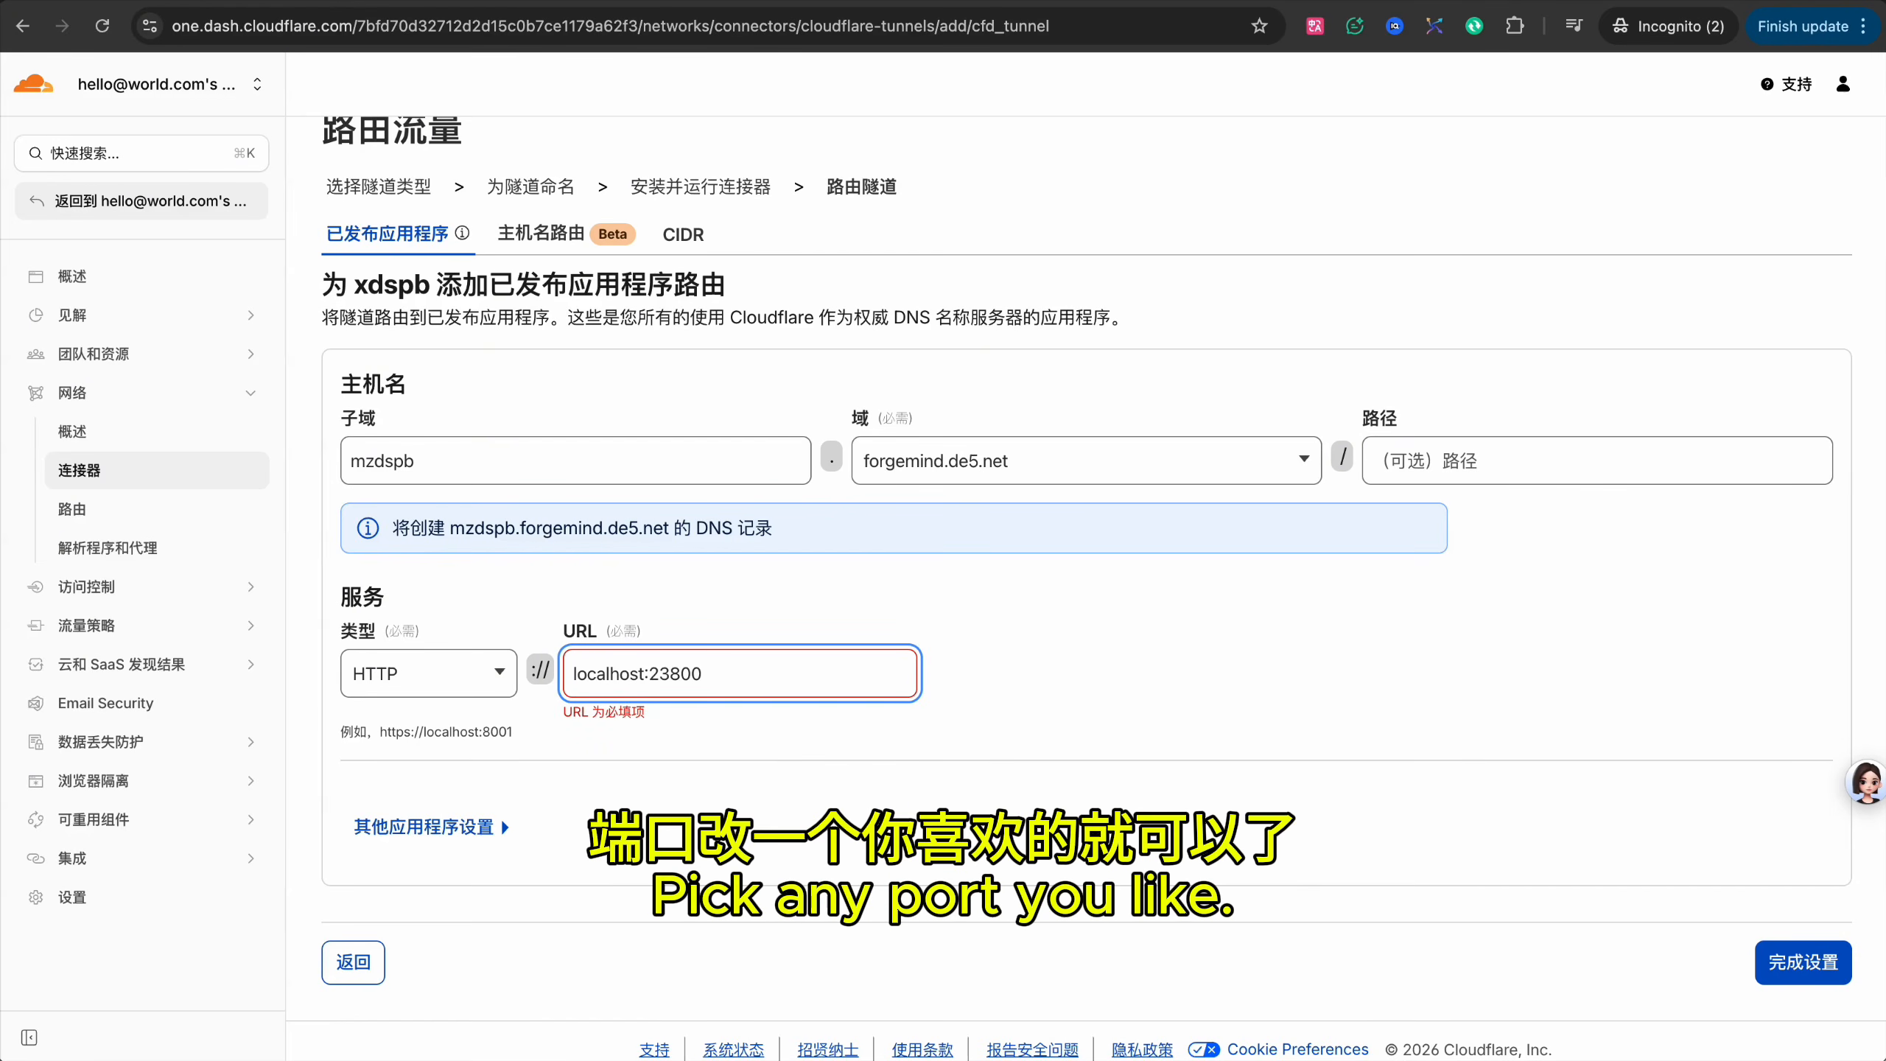
{"action": "key", "text": "ctrl+a"}
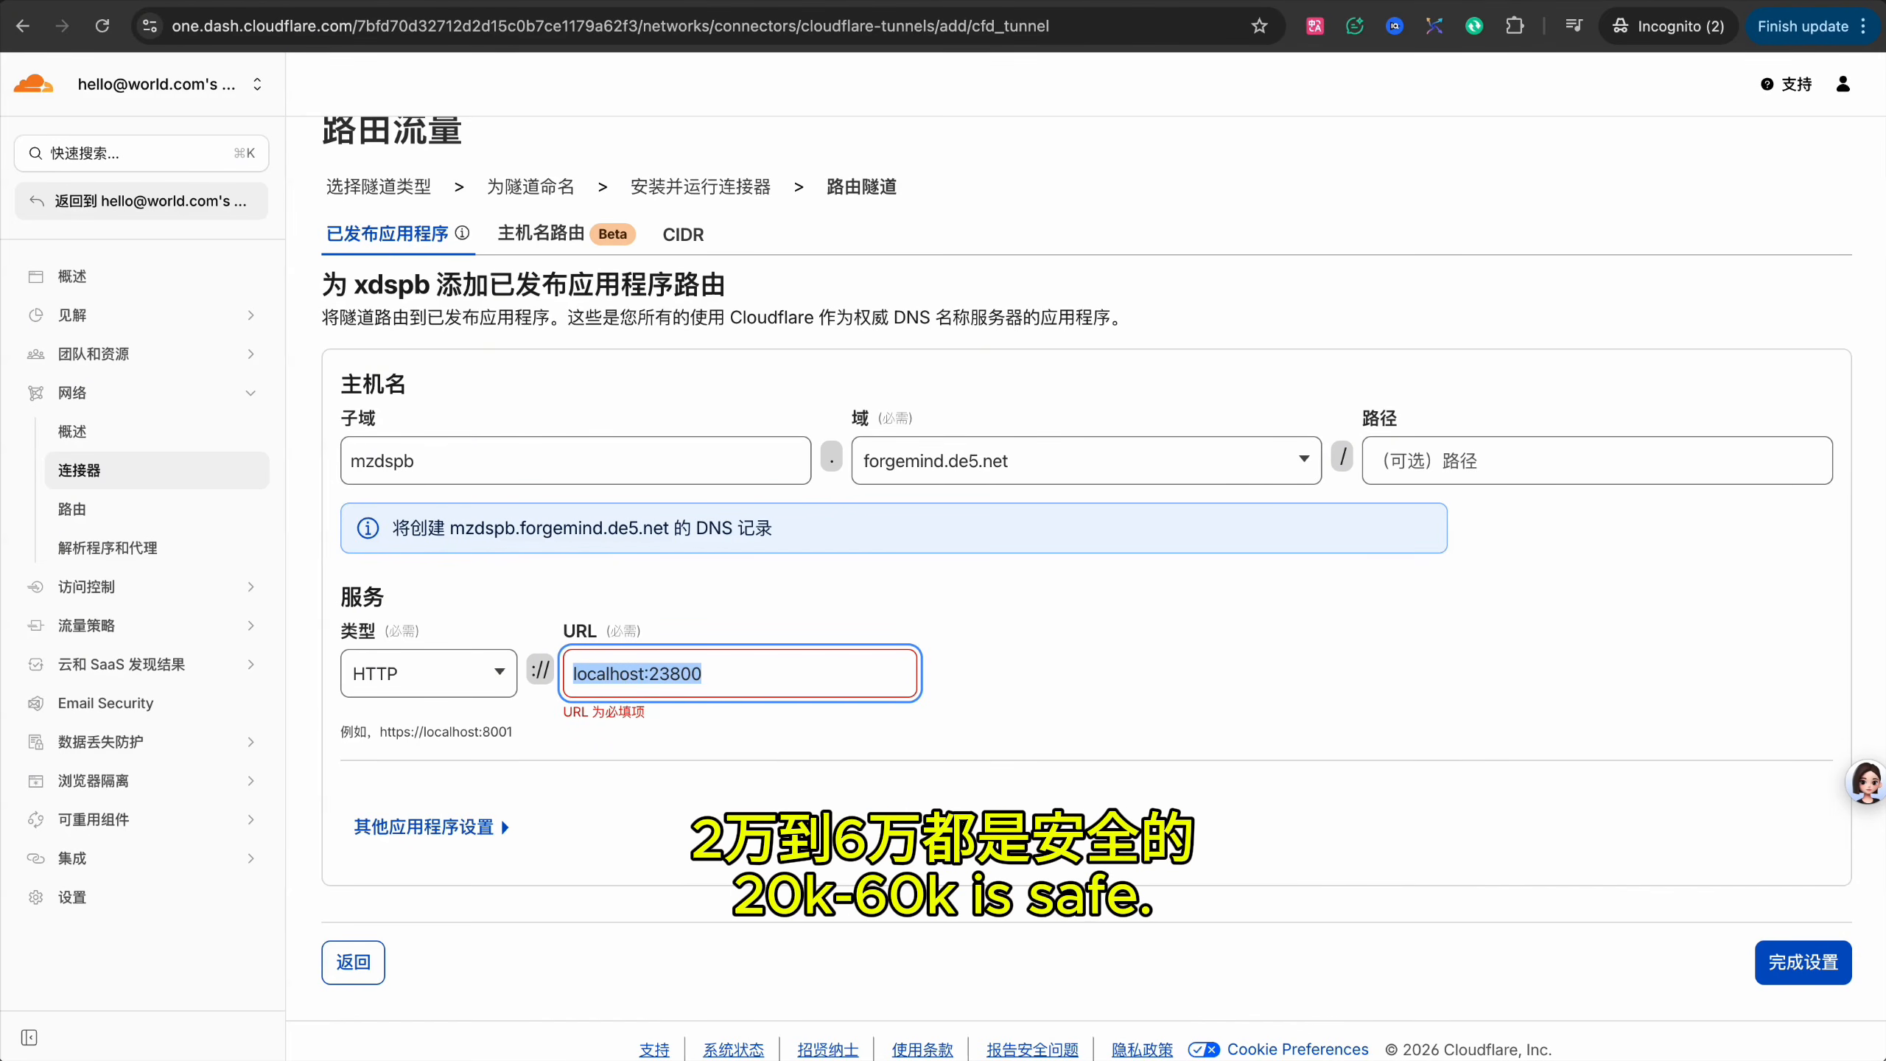
{"action": "left_click", "coordinate": [1039, 657]}
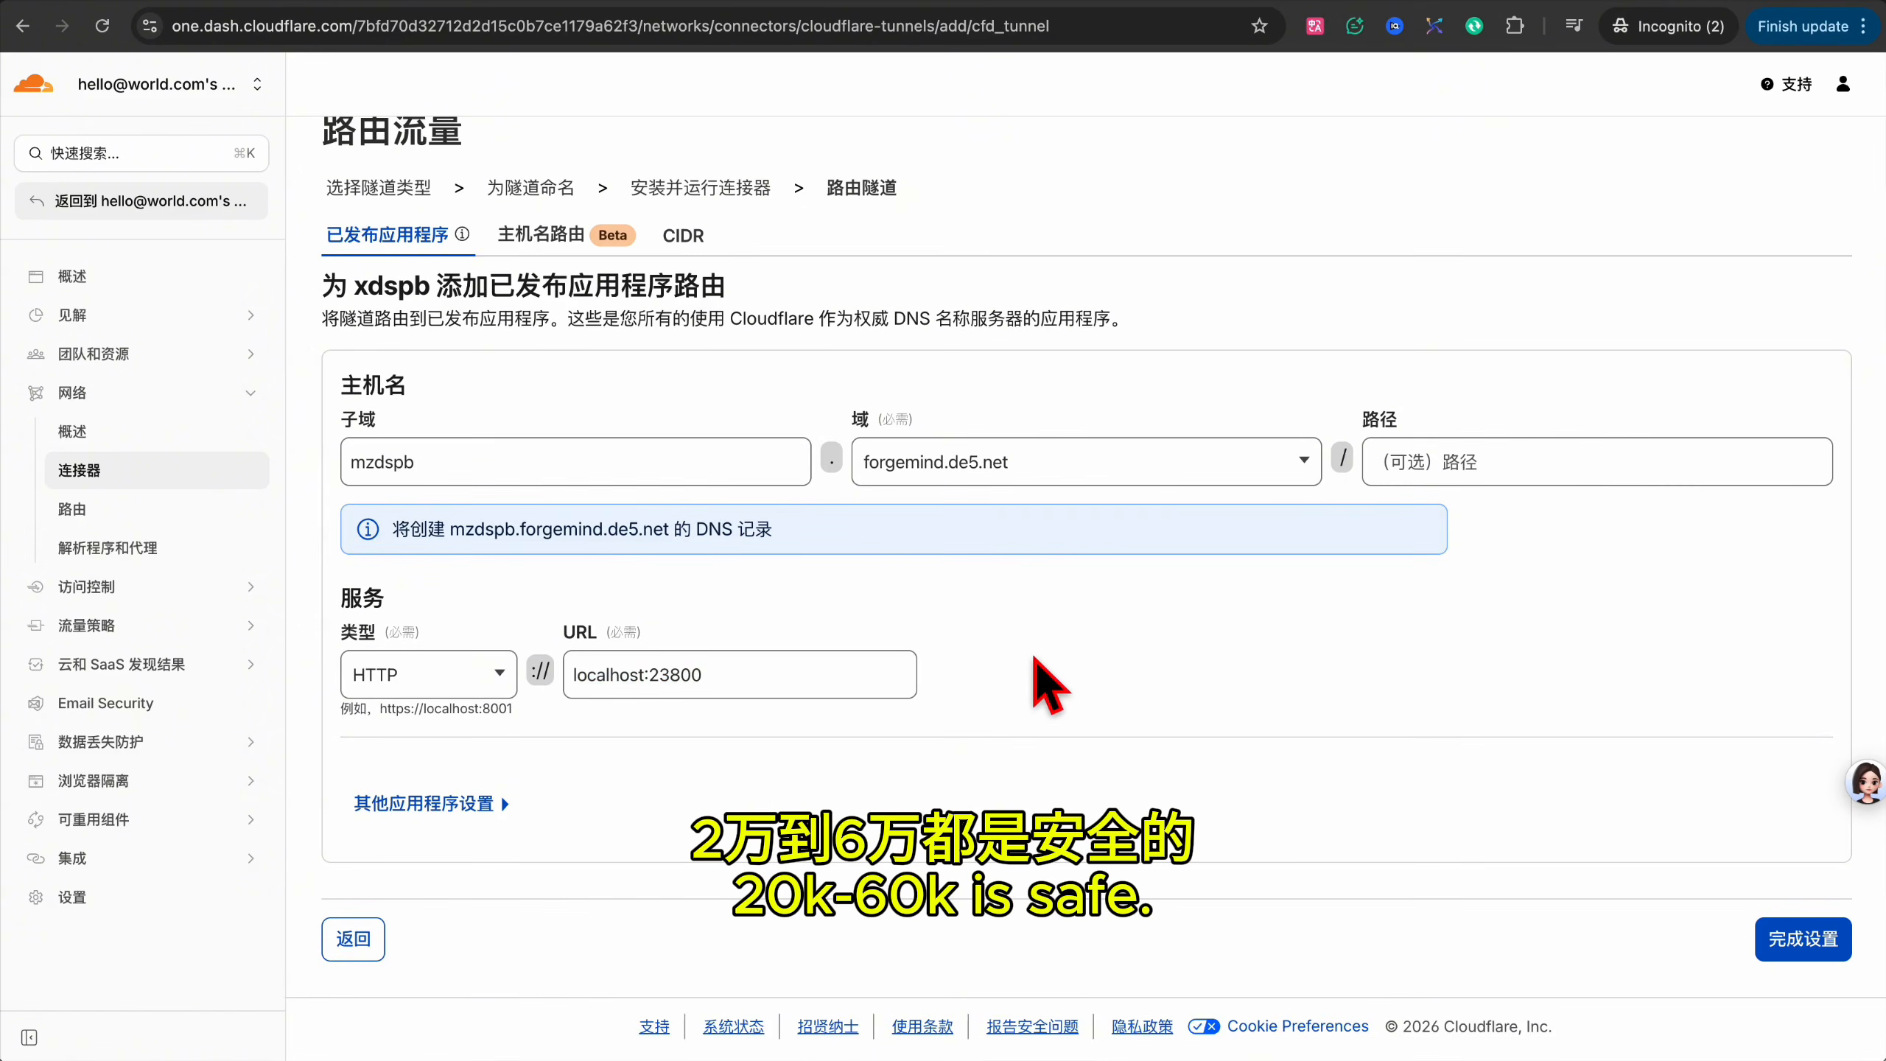
{"action": "left_click", "coordinate": [1812, 948]}
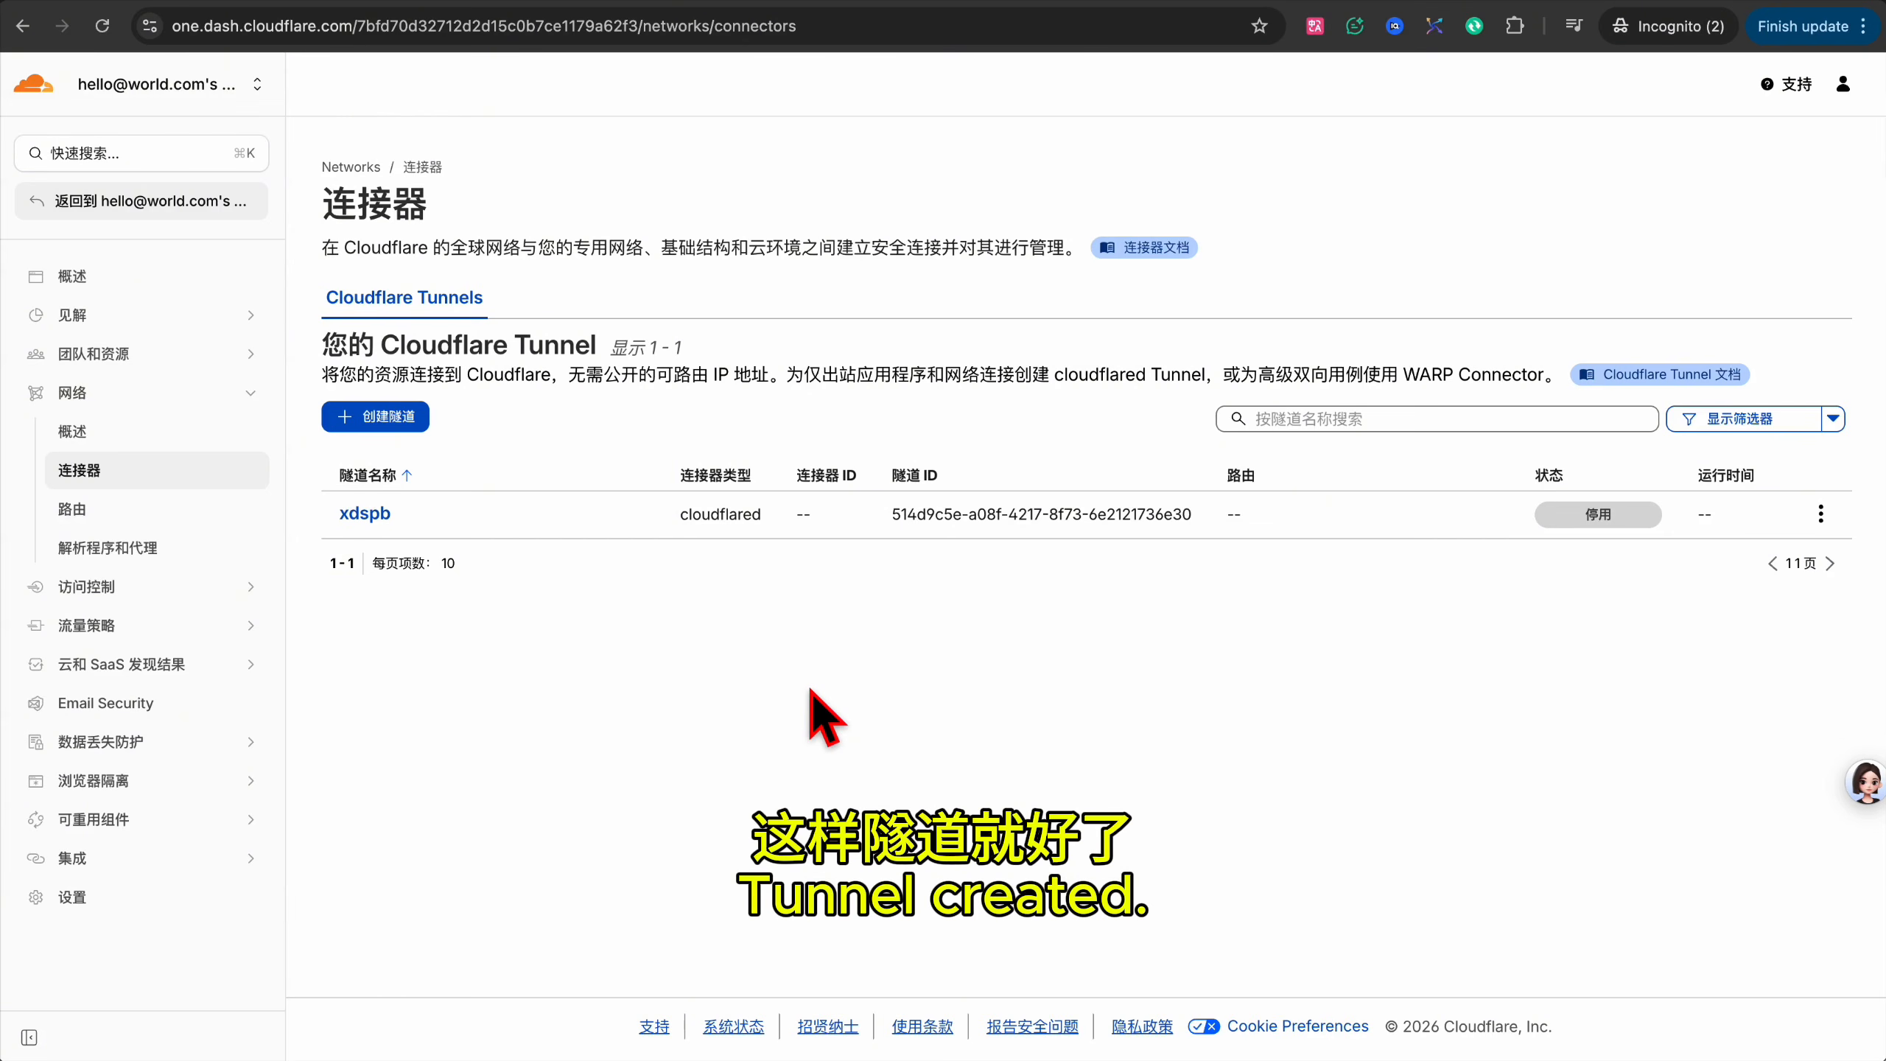
{"action": "mouse_move", "coordinate": [1602, 525]}
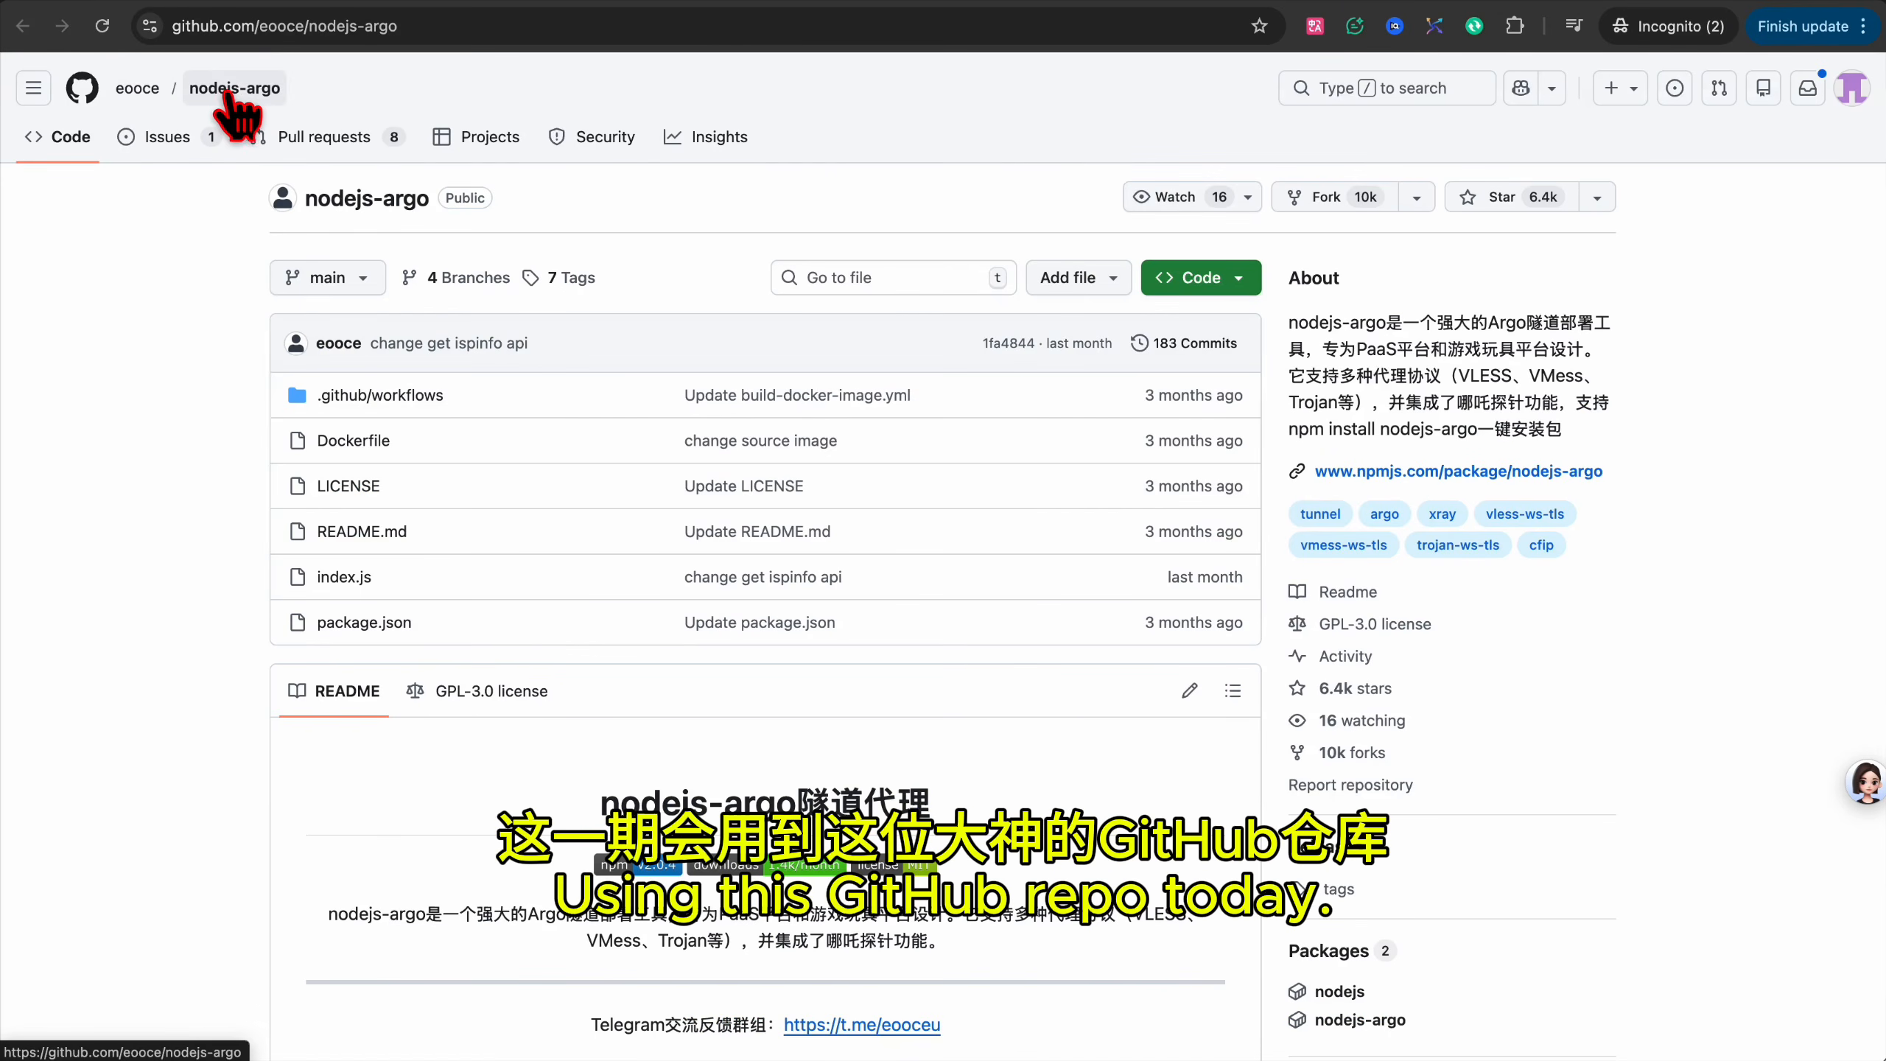
Star eooce/nodejs-argo and fork it with all branches as argonjs-19012026.
{"action": "left_click", "coordinate": [1519, 195]}
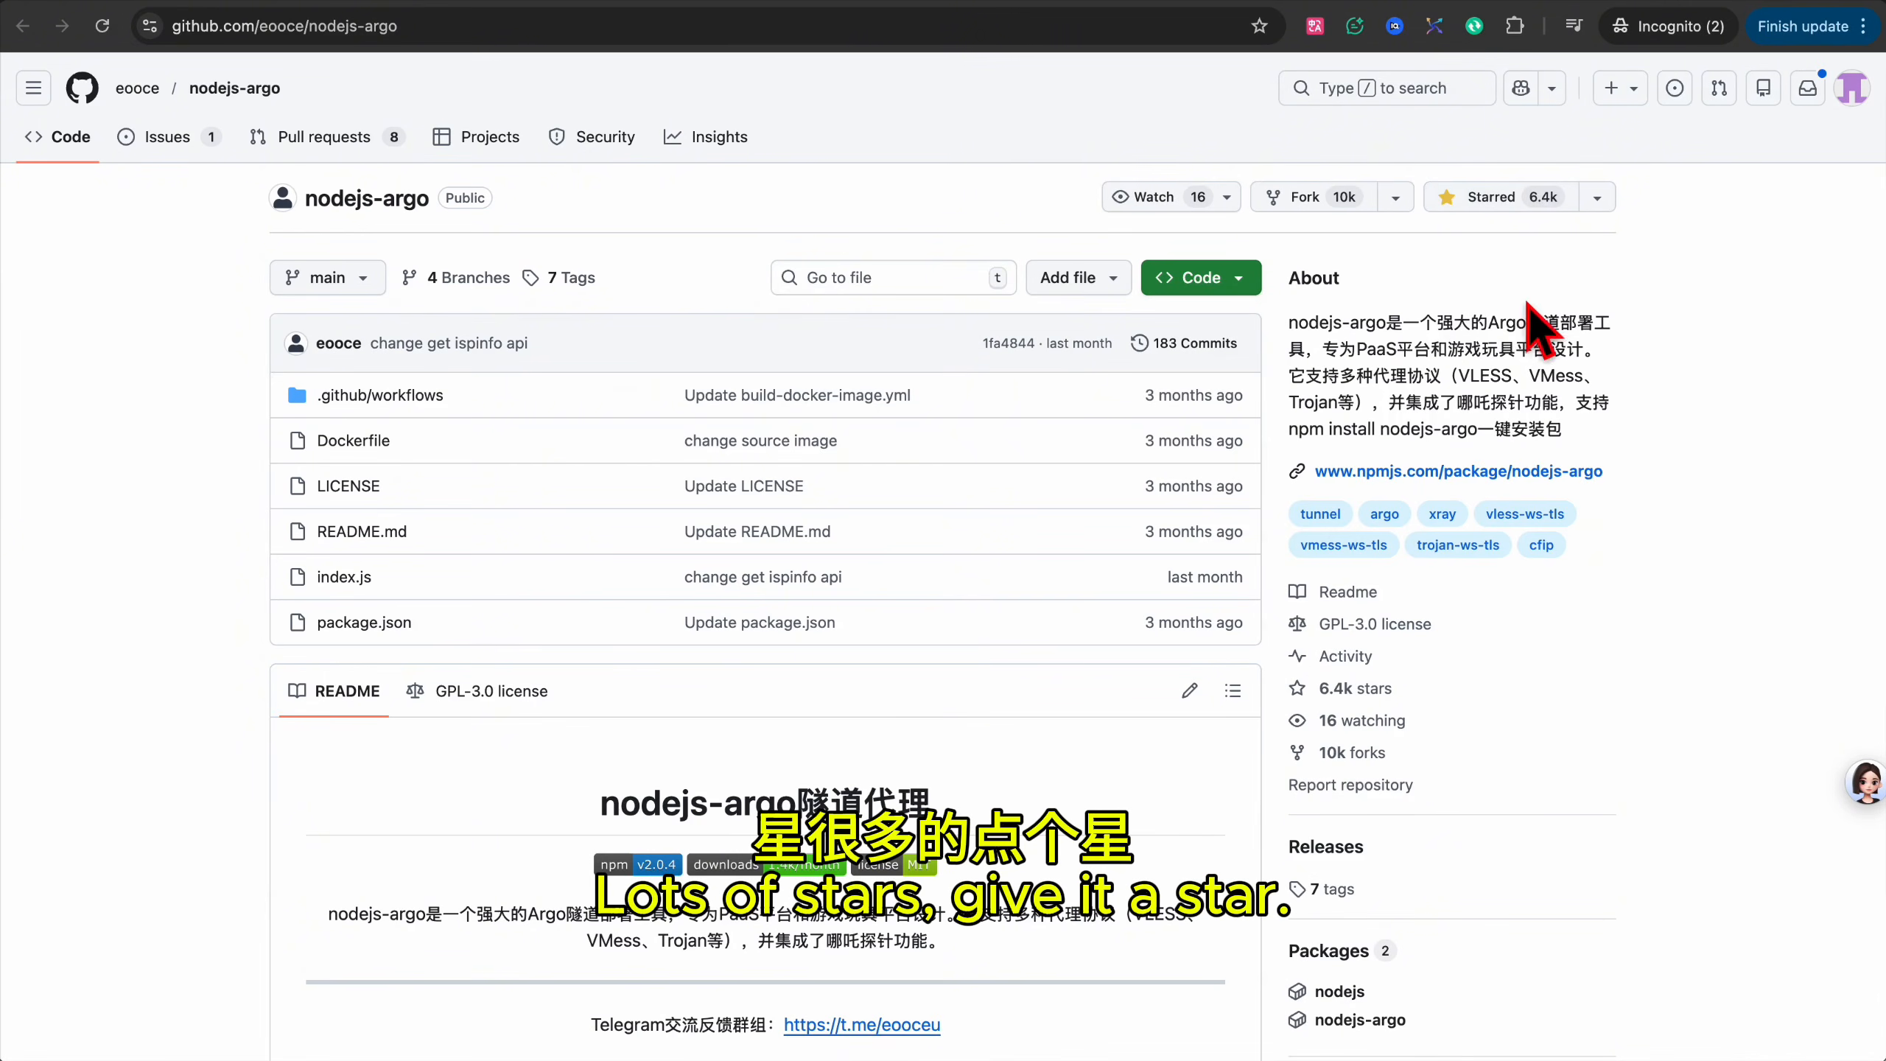
{"action": "left_click", "coordinate": [1305, 198]}
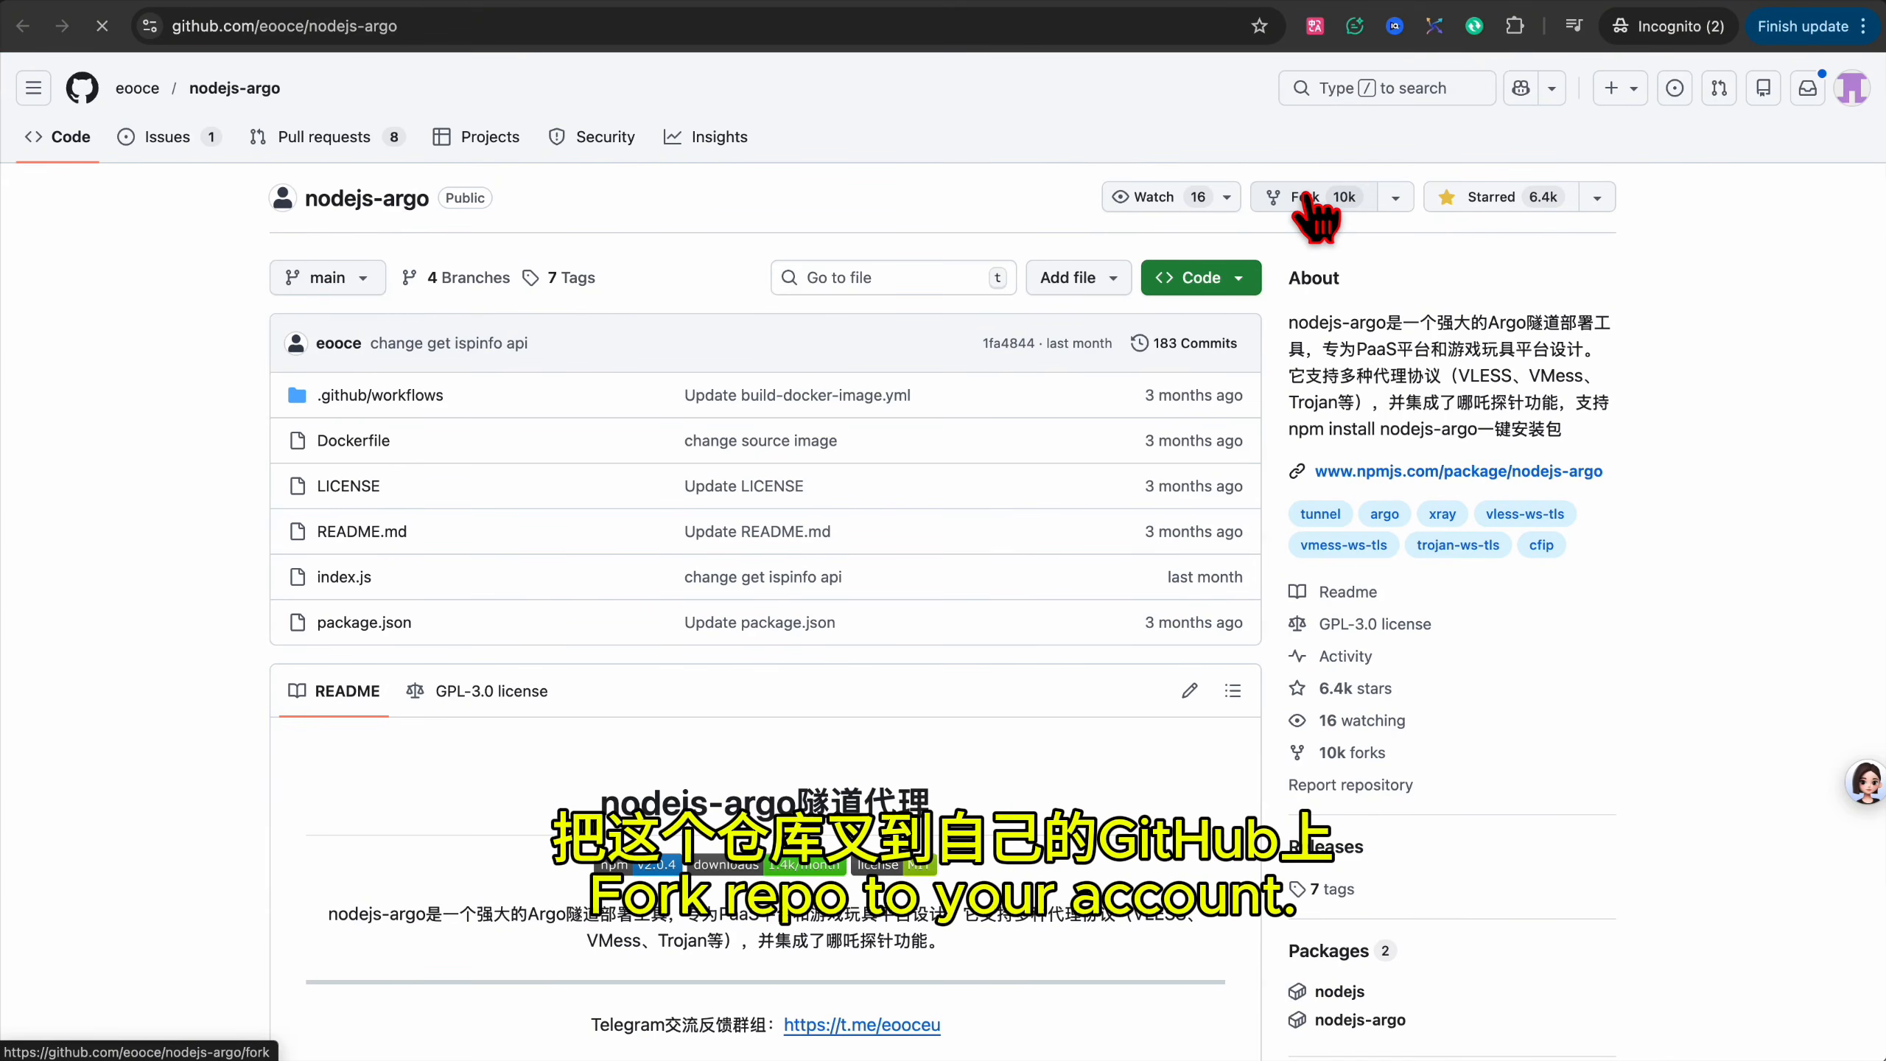
{"action": "type", "text": "argonjs-19012026"}
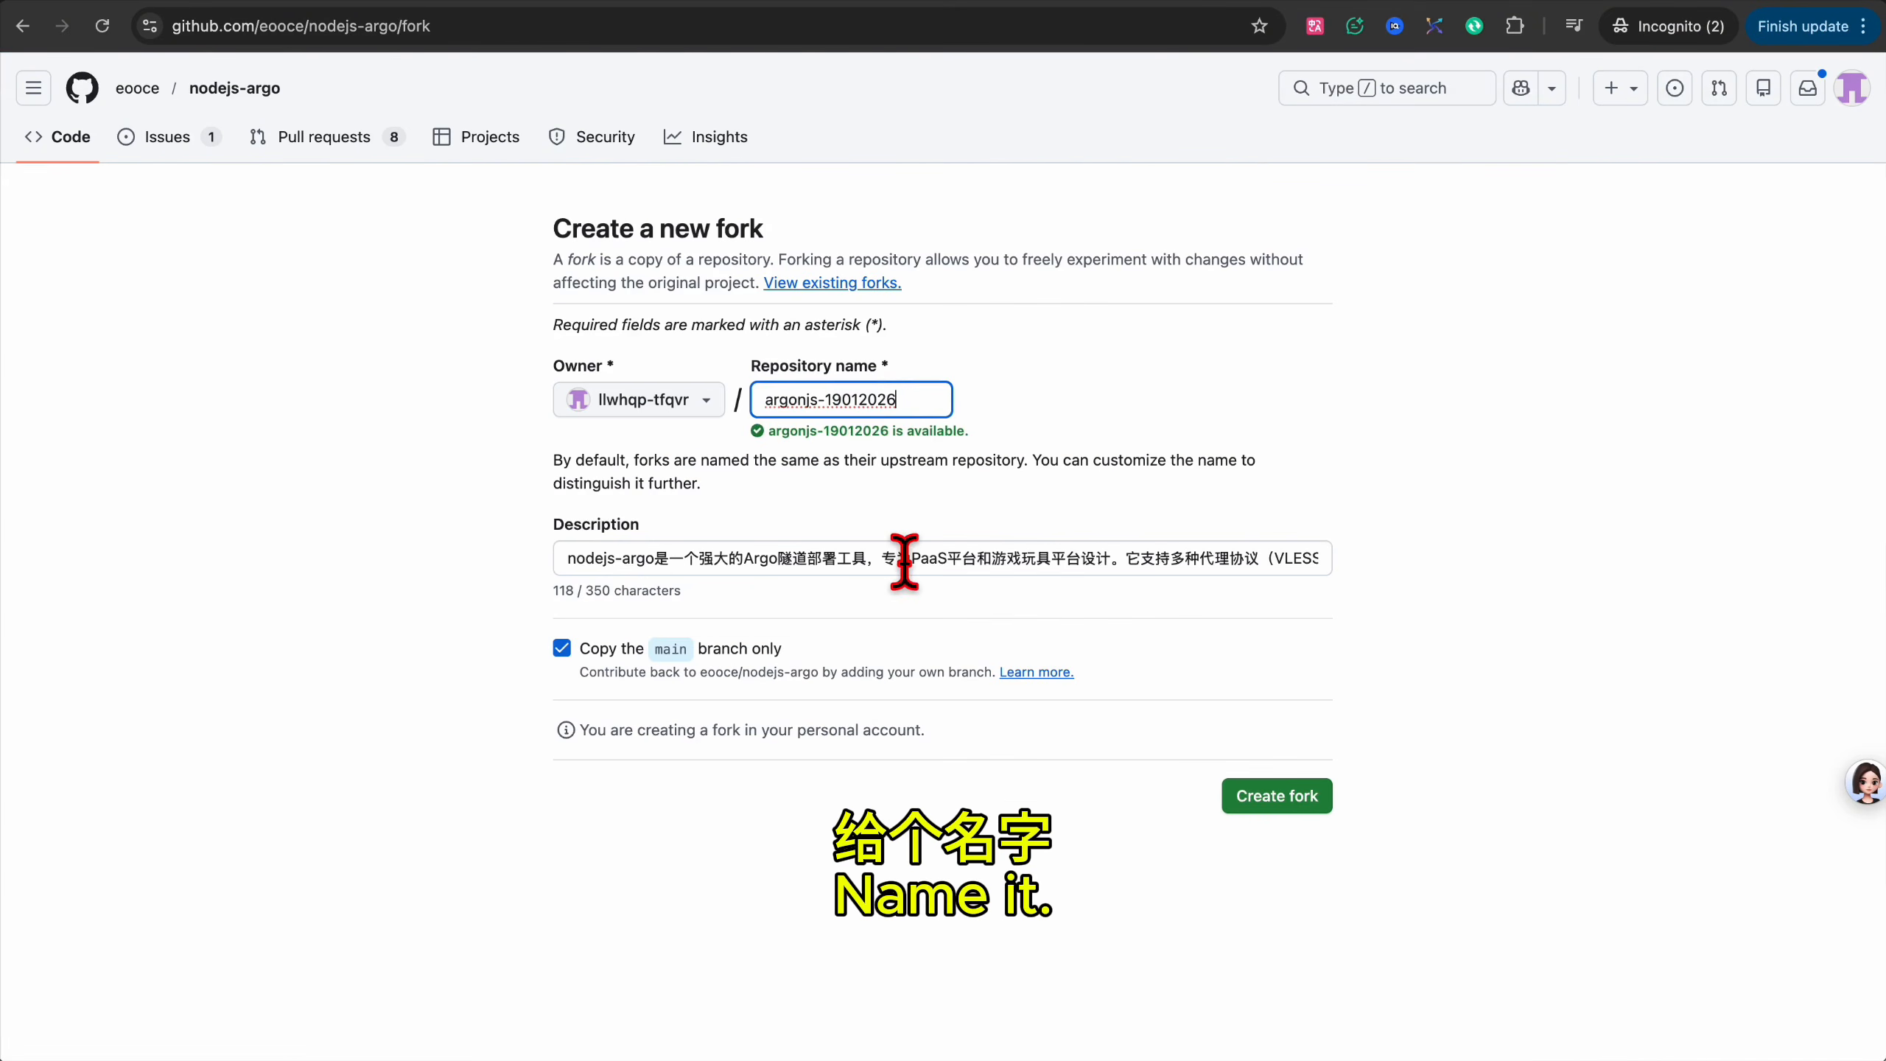
{"action": "left_click", "coordinate": [562, 647]}
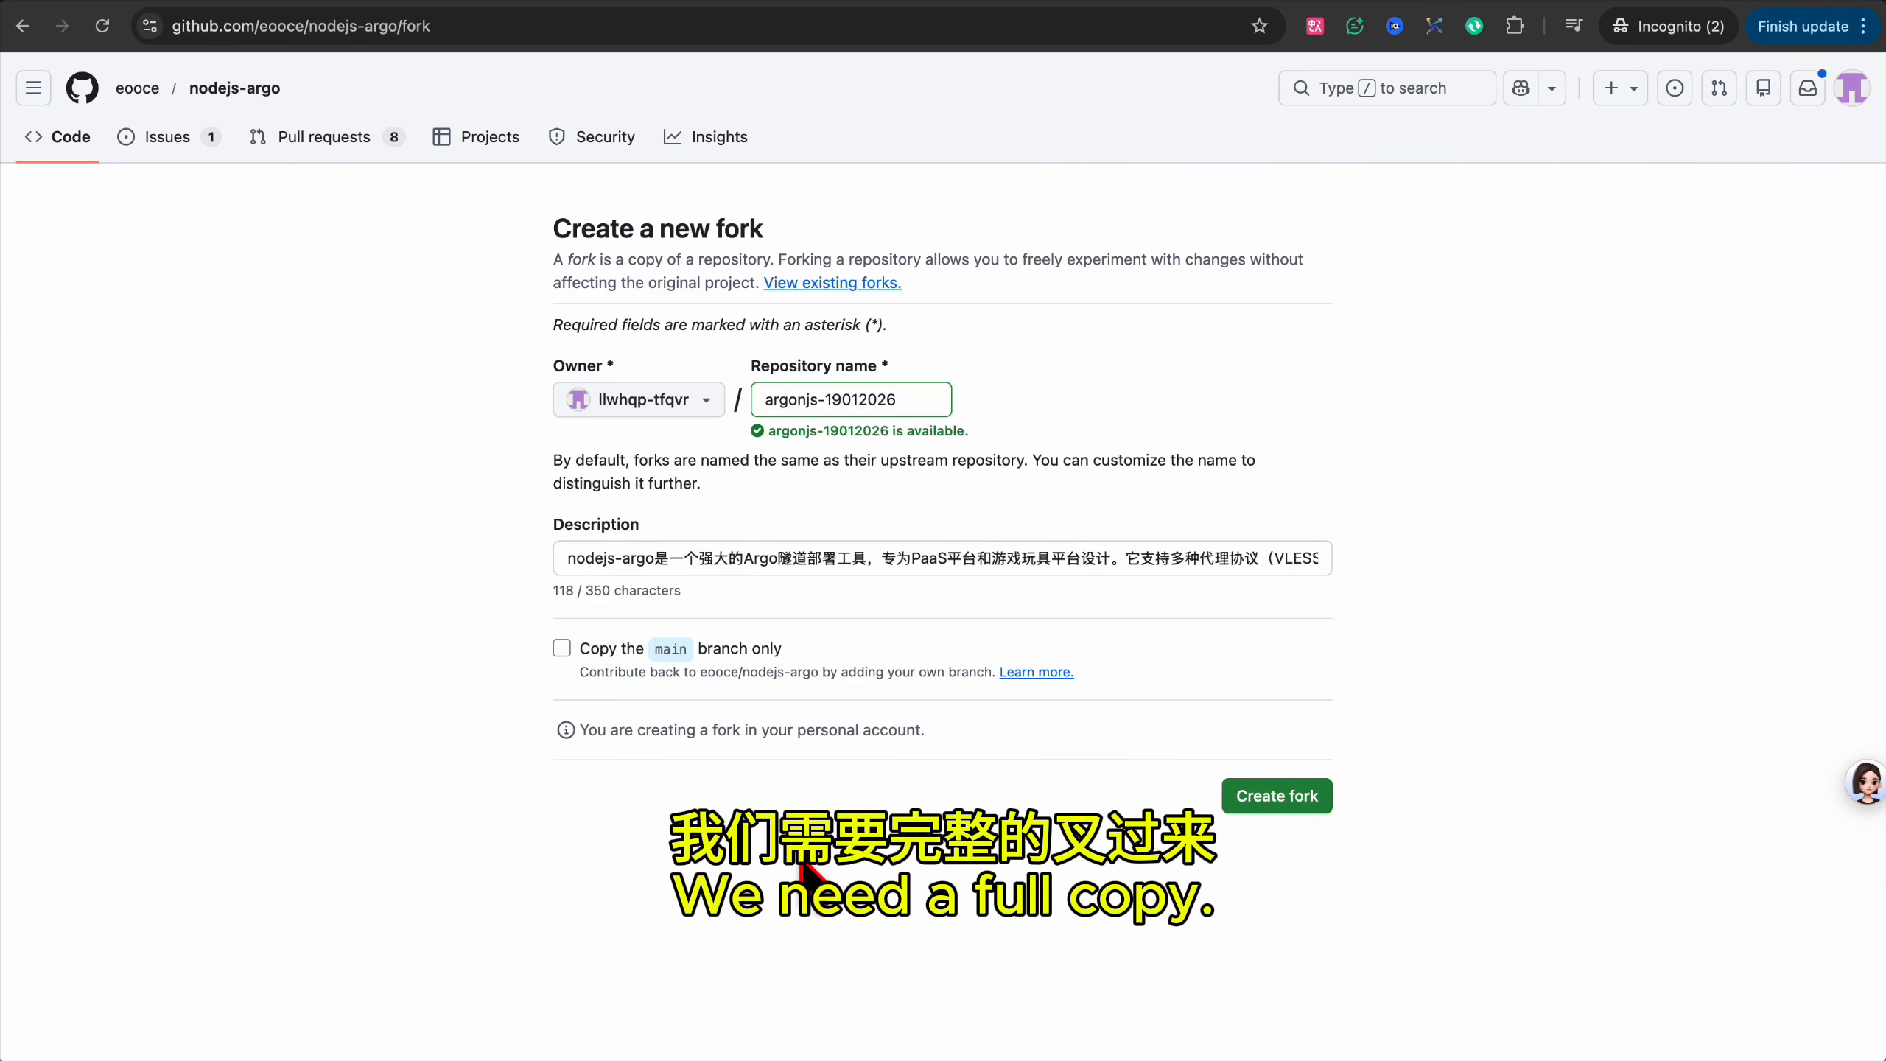
{"action": "left_click", "coordinate": [1276, 796]}
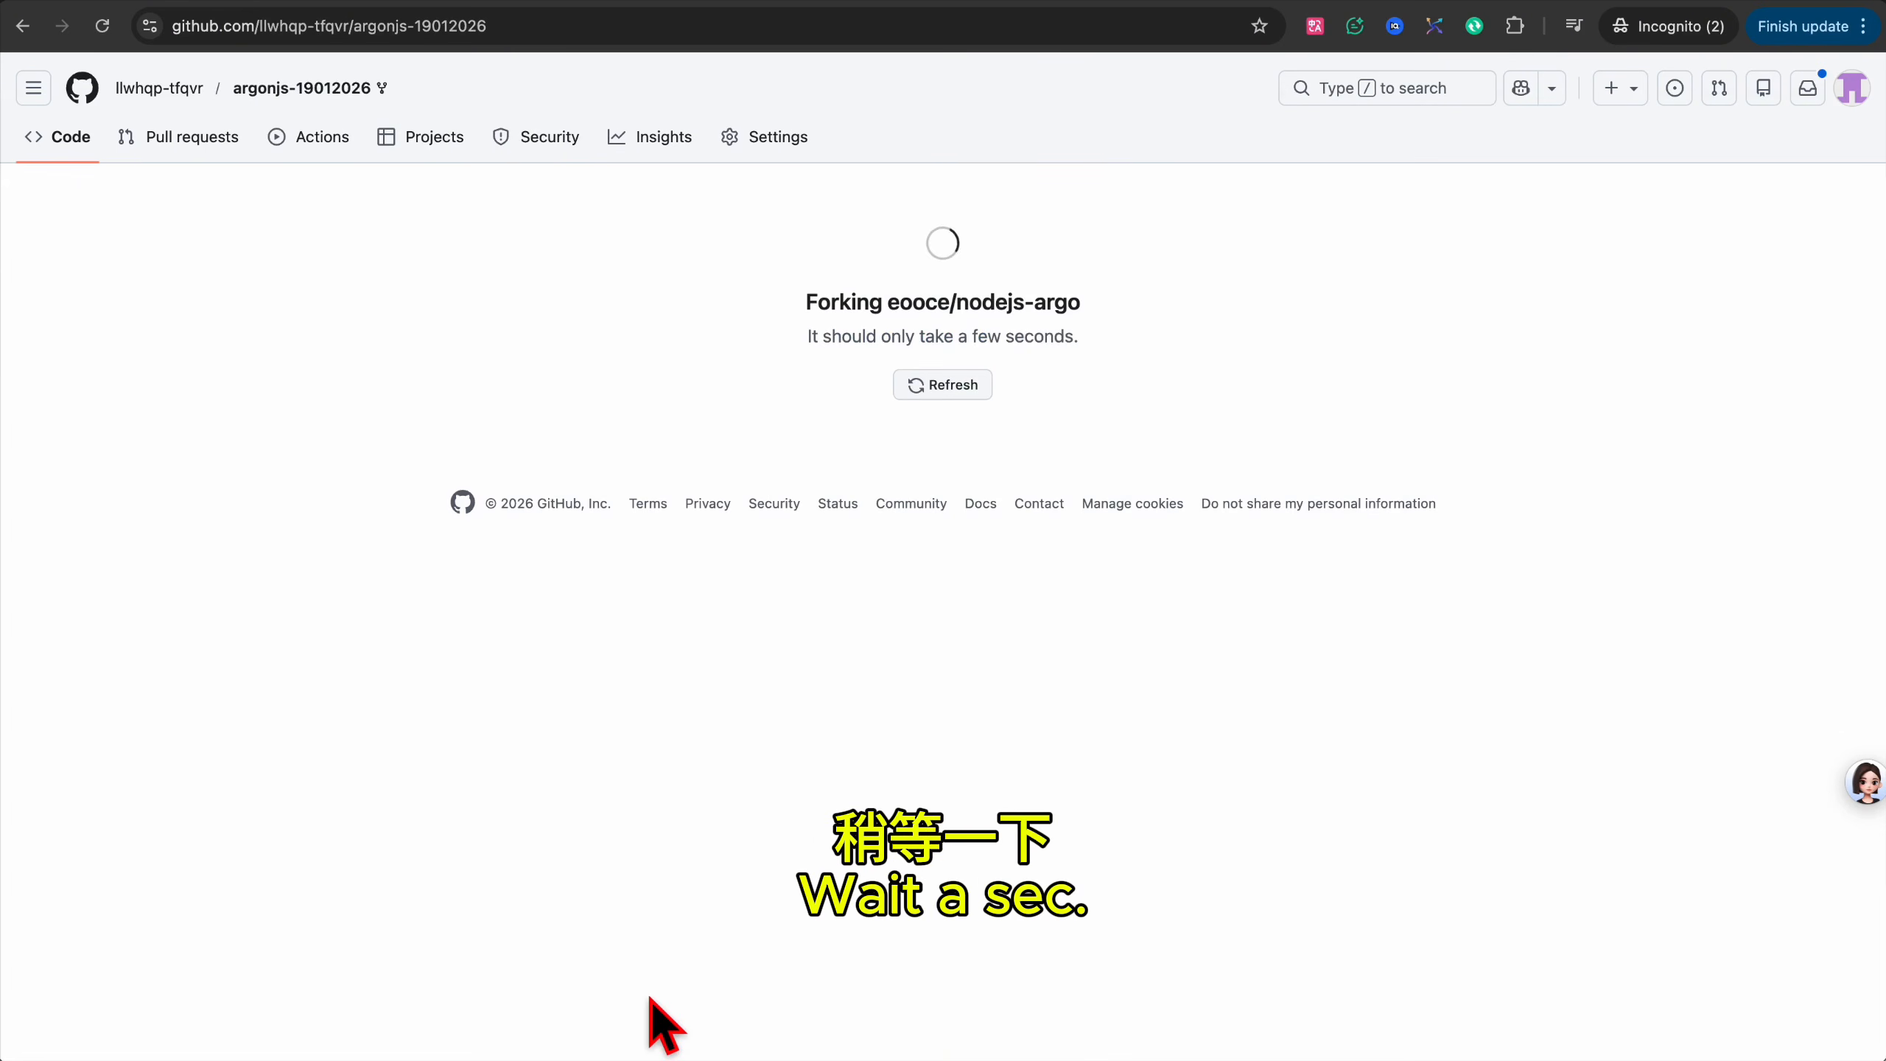
Review the fork's README environment variable table, noting ARGO_PORT's default 8001, then return to the top.
{"action": "scroll", "coordinate": [739, 235], "scroll_direction": "down", "scroll_amount": 9}
{"action": "scroll", "coordinate": [678, 353], "scroll_direction": "down", "scroll_amount": 10}
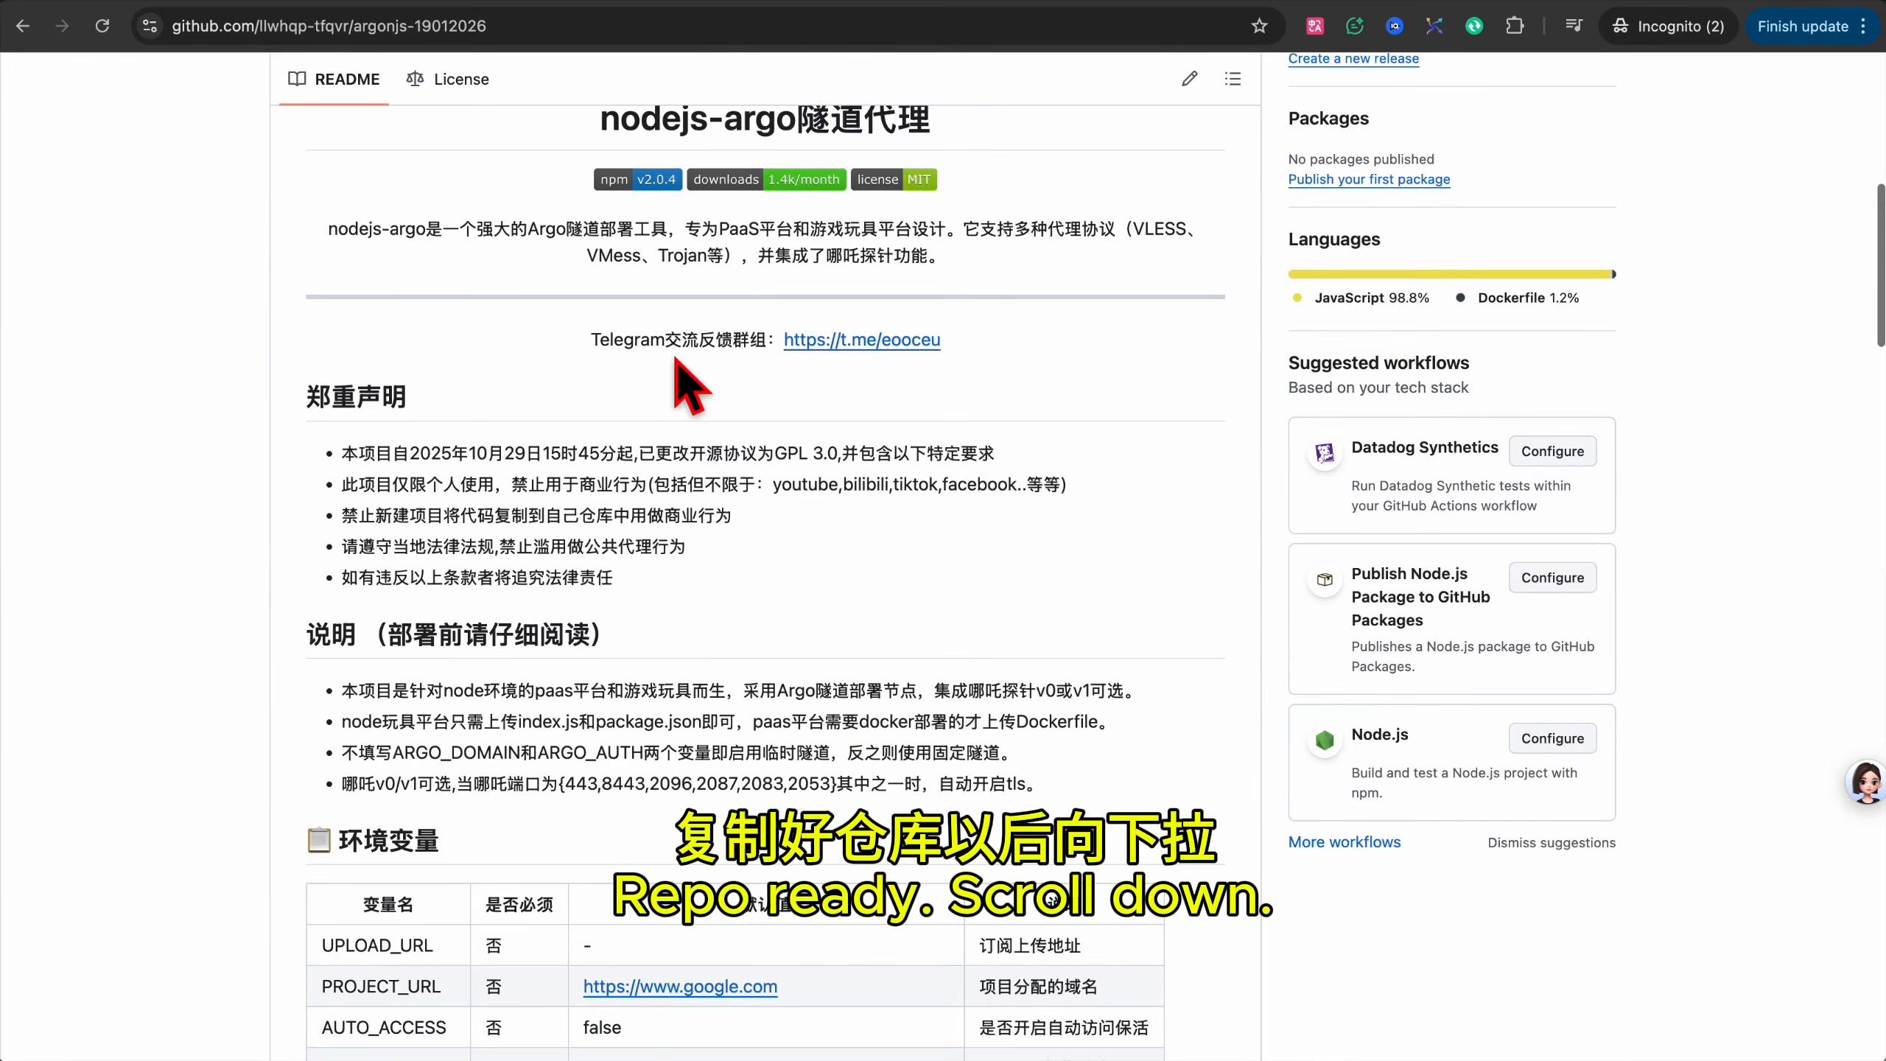
{"action": "left_click_drag", "start_coordinate": [339, 140], "coordinate": [1080, 899]}
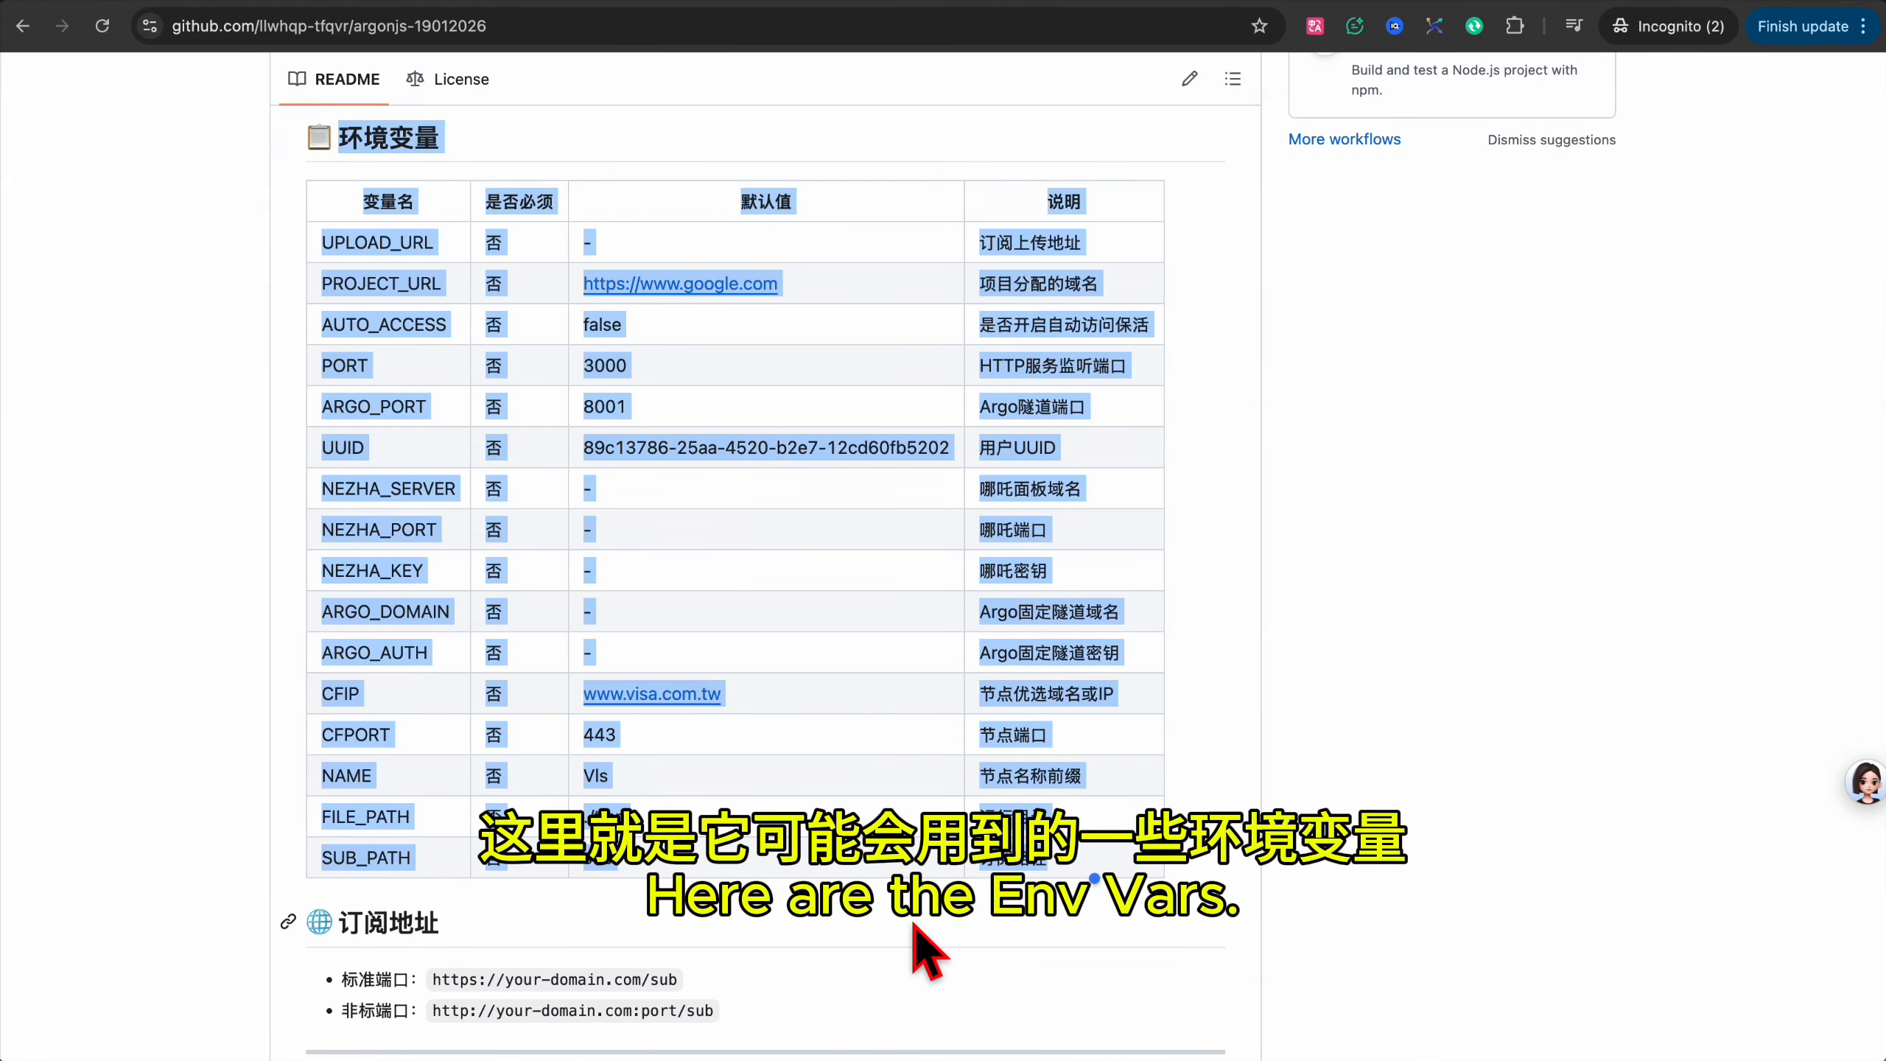
{"action": "left_click", "coordinate": [924, 955]}
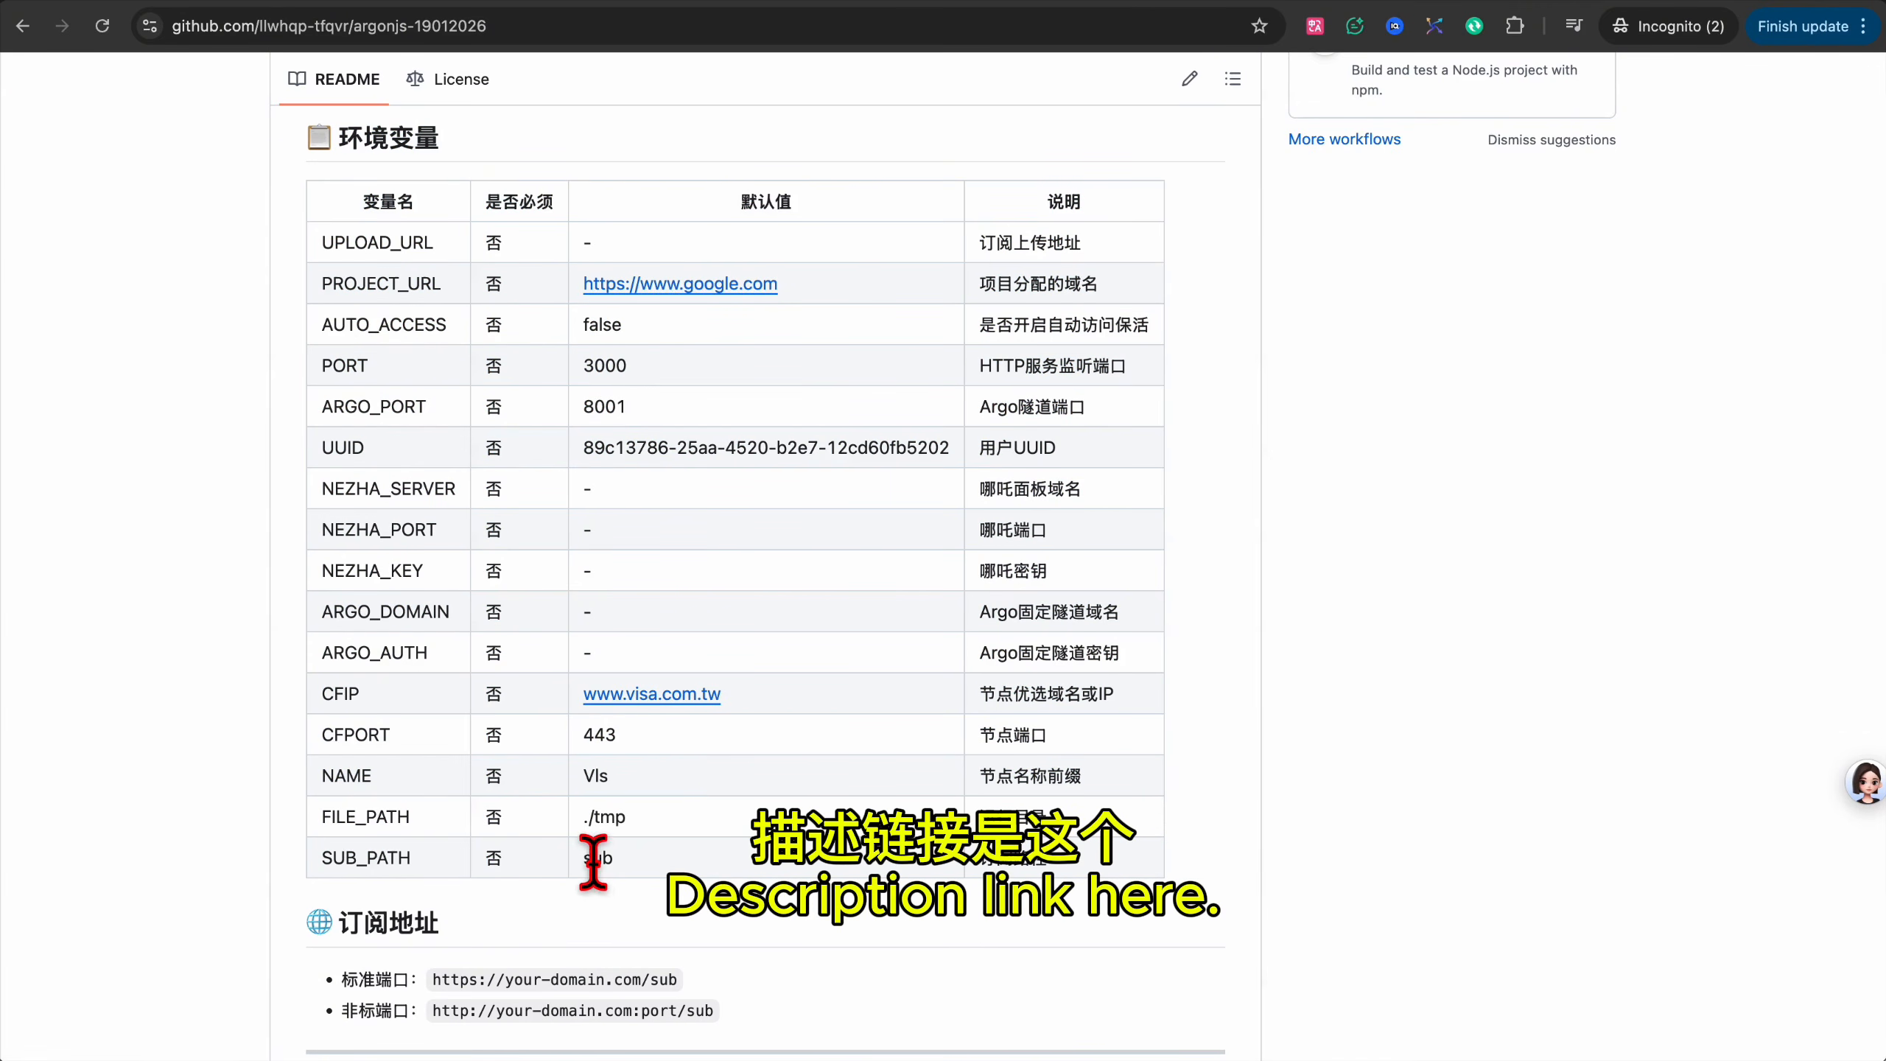
{"action": "double_click", "coordinate": [604, 406]}
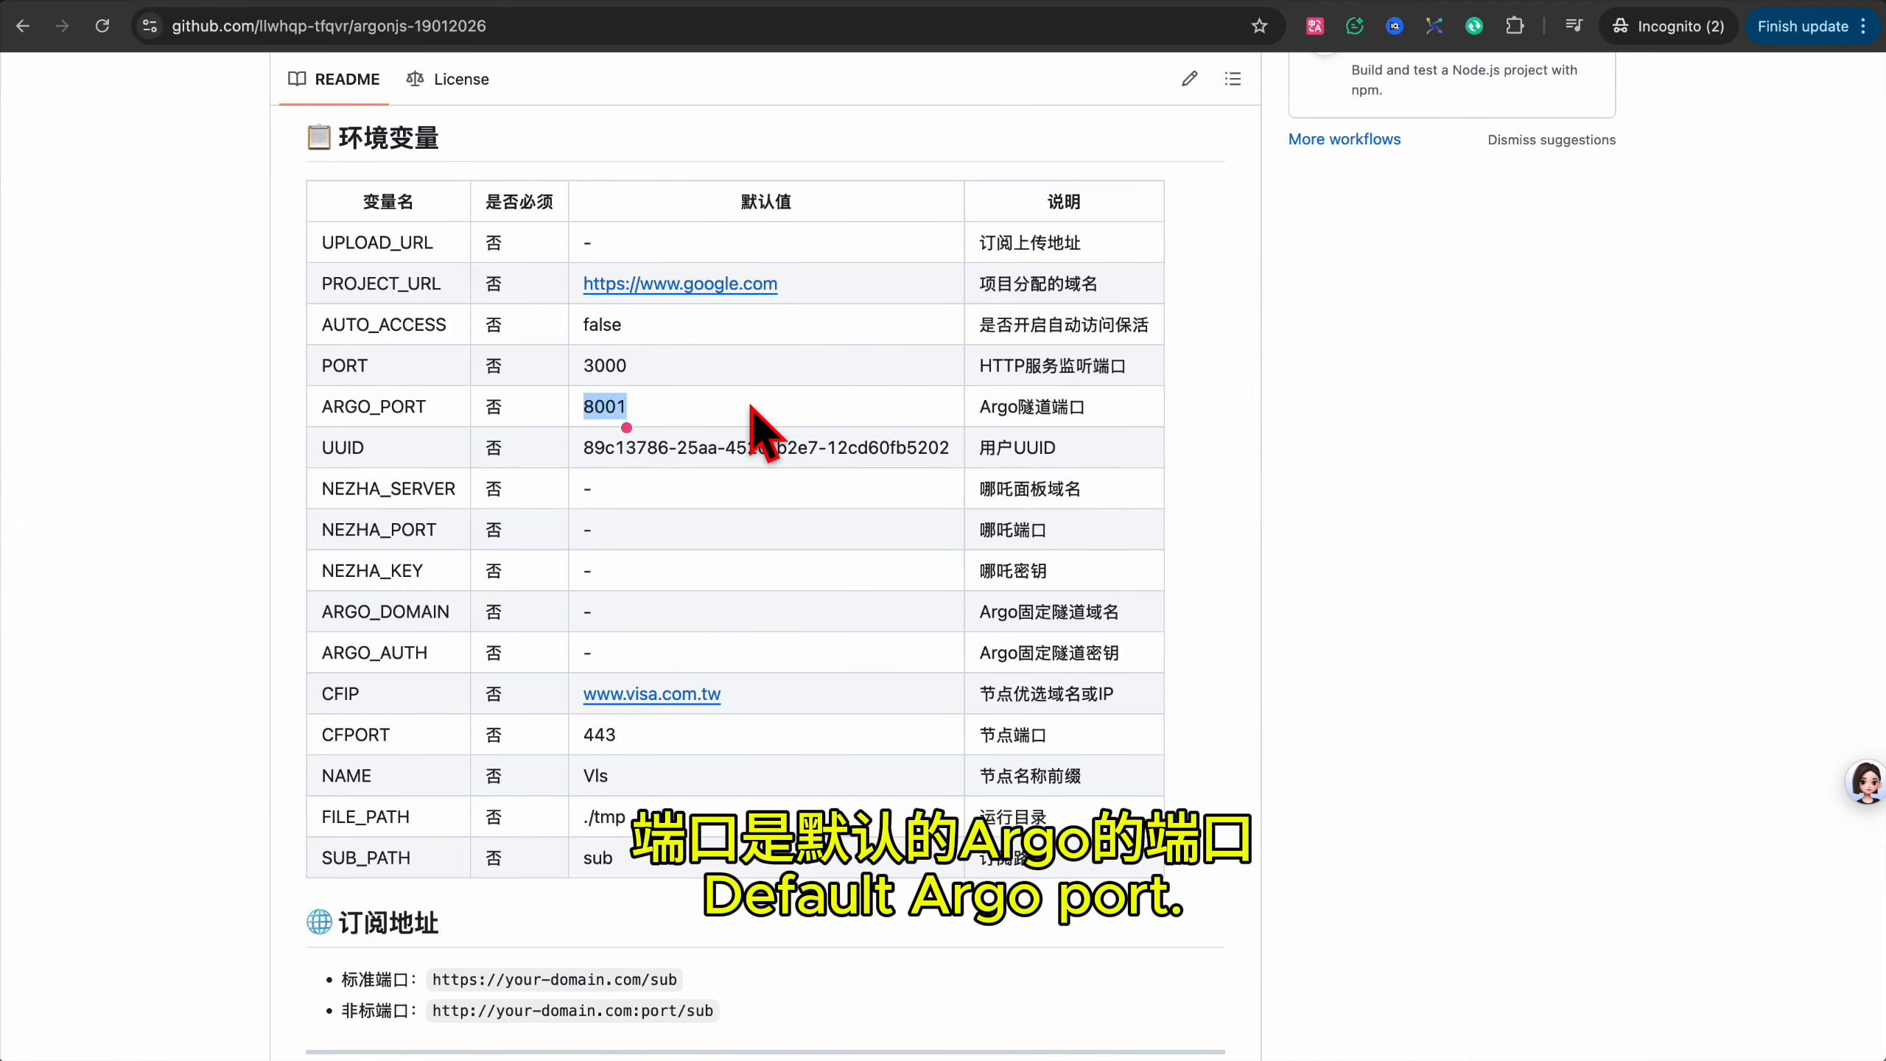
{"action": "scroll", "coordinate": [1145, 442], "scroll_direction": "up", "scroll_amount": 1}
{"action": "scroll", "coordinate": [1145, 442], "scroll_direction": "up", "scroll_amount": 15}
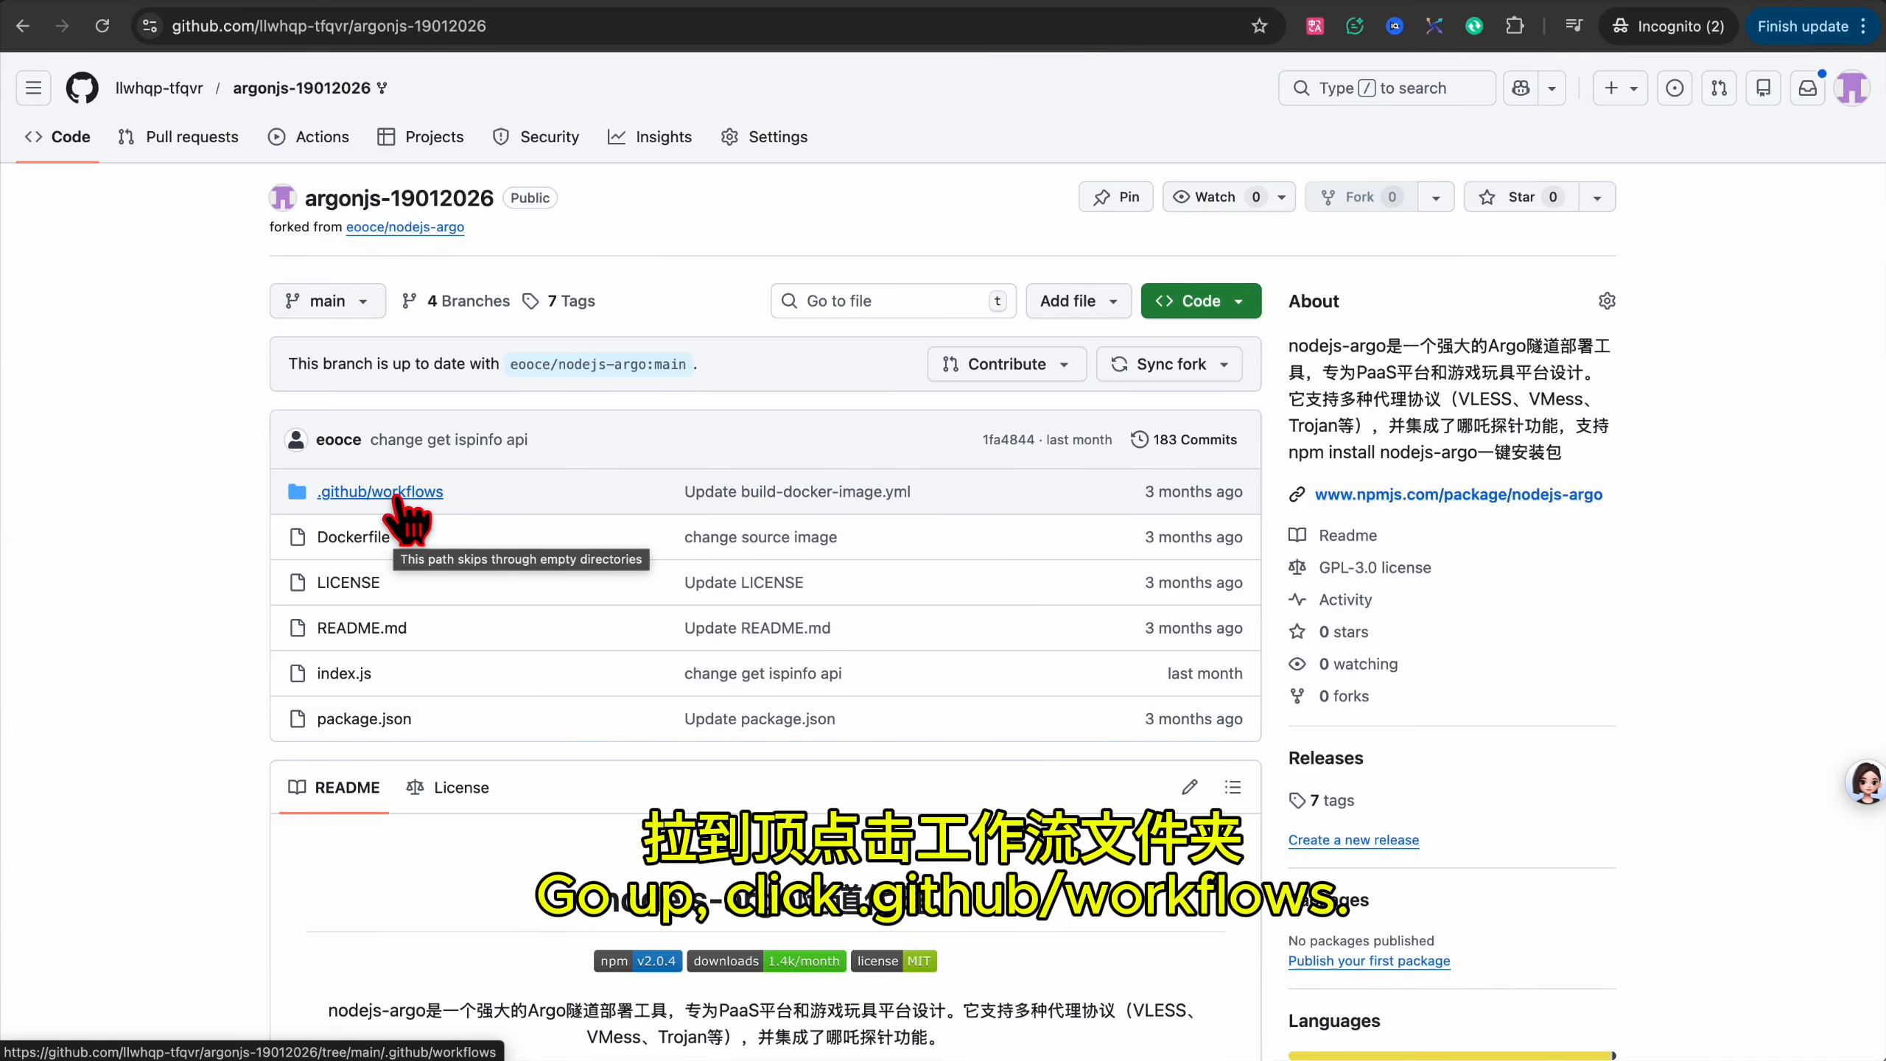
Edit .github/workflows/build-docker-image.yml, changing line 42's image name from nodejs to nmxcp.
{"action": "left_click", "coordinate": [398, 494]}
{"action": "left_click", "coordinate": [476, 492]}
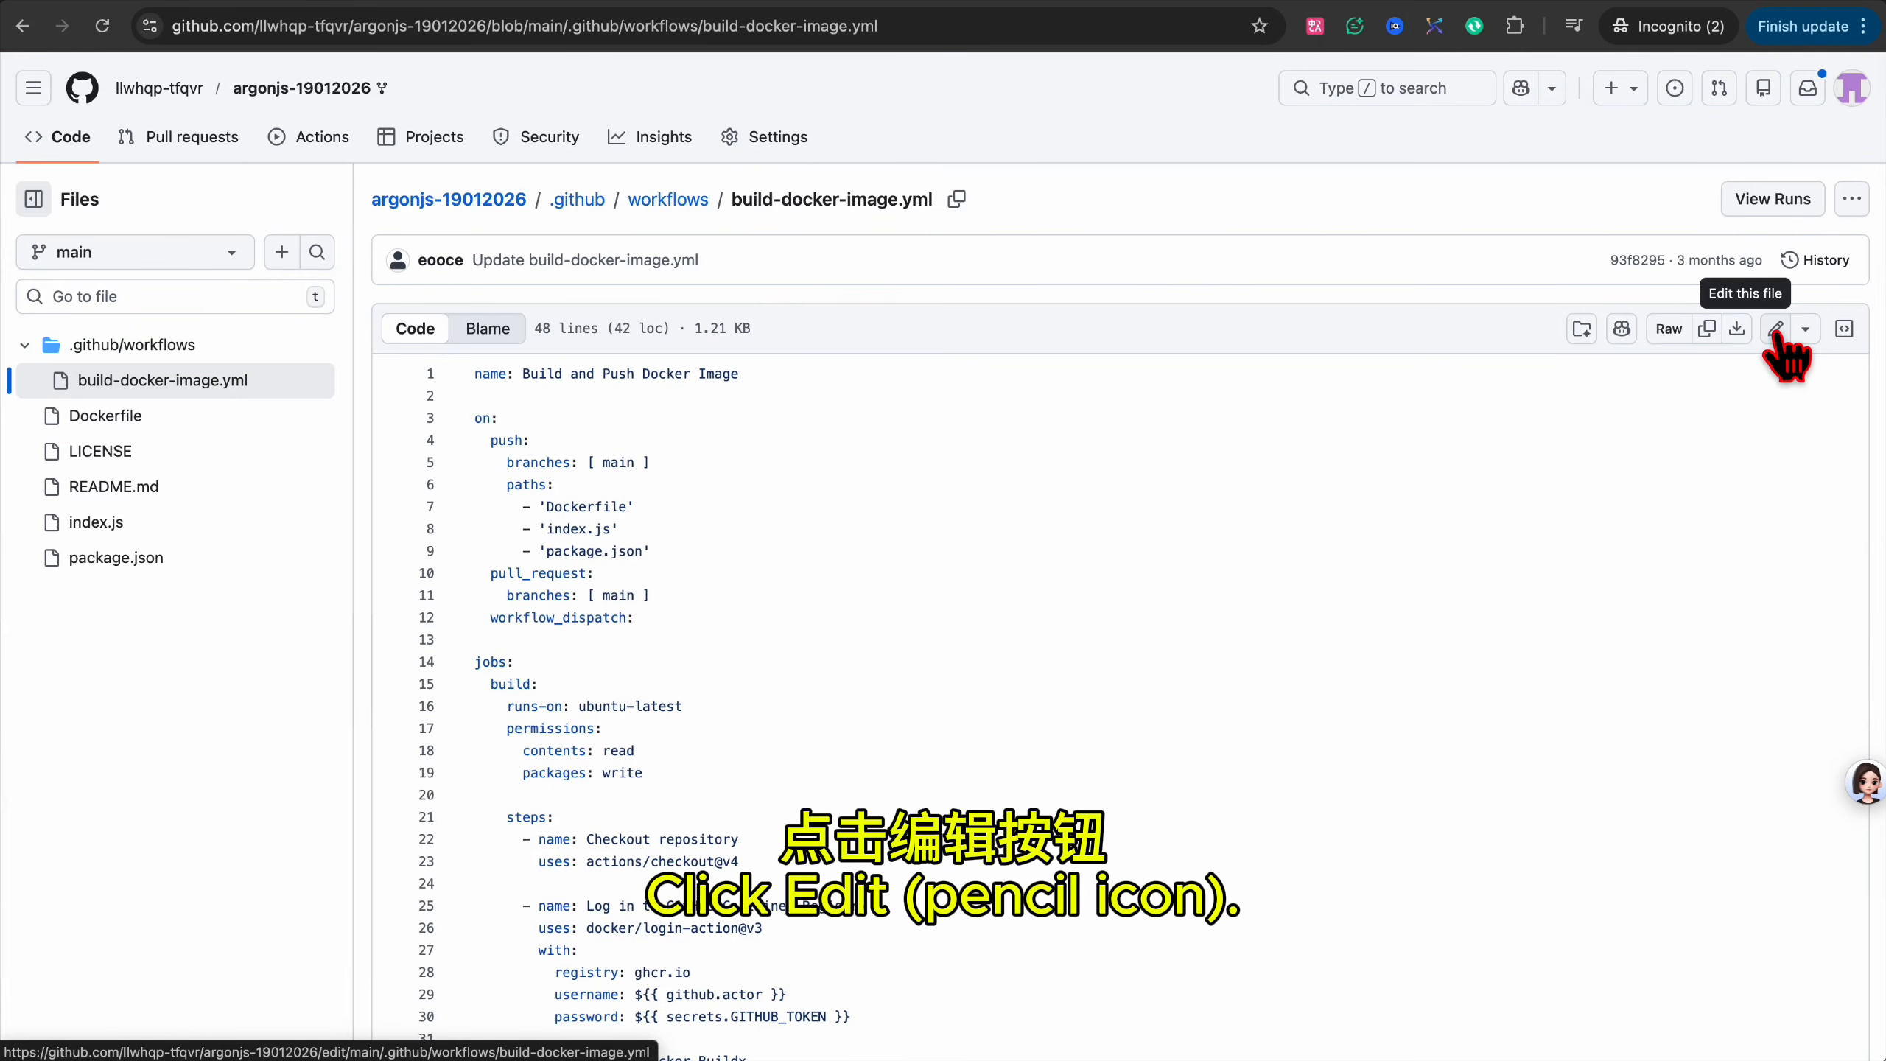
{"action": "left_click", "coordinate": [1776, 331]}
{"action": "scroll", "coordinate": [906, 654], "scroll_direction": "down", "scroll_amount": 10}
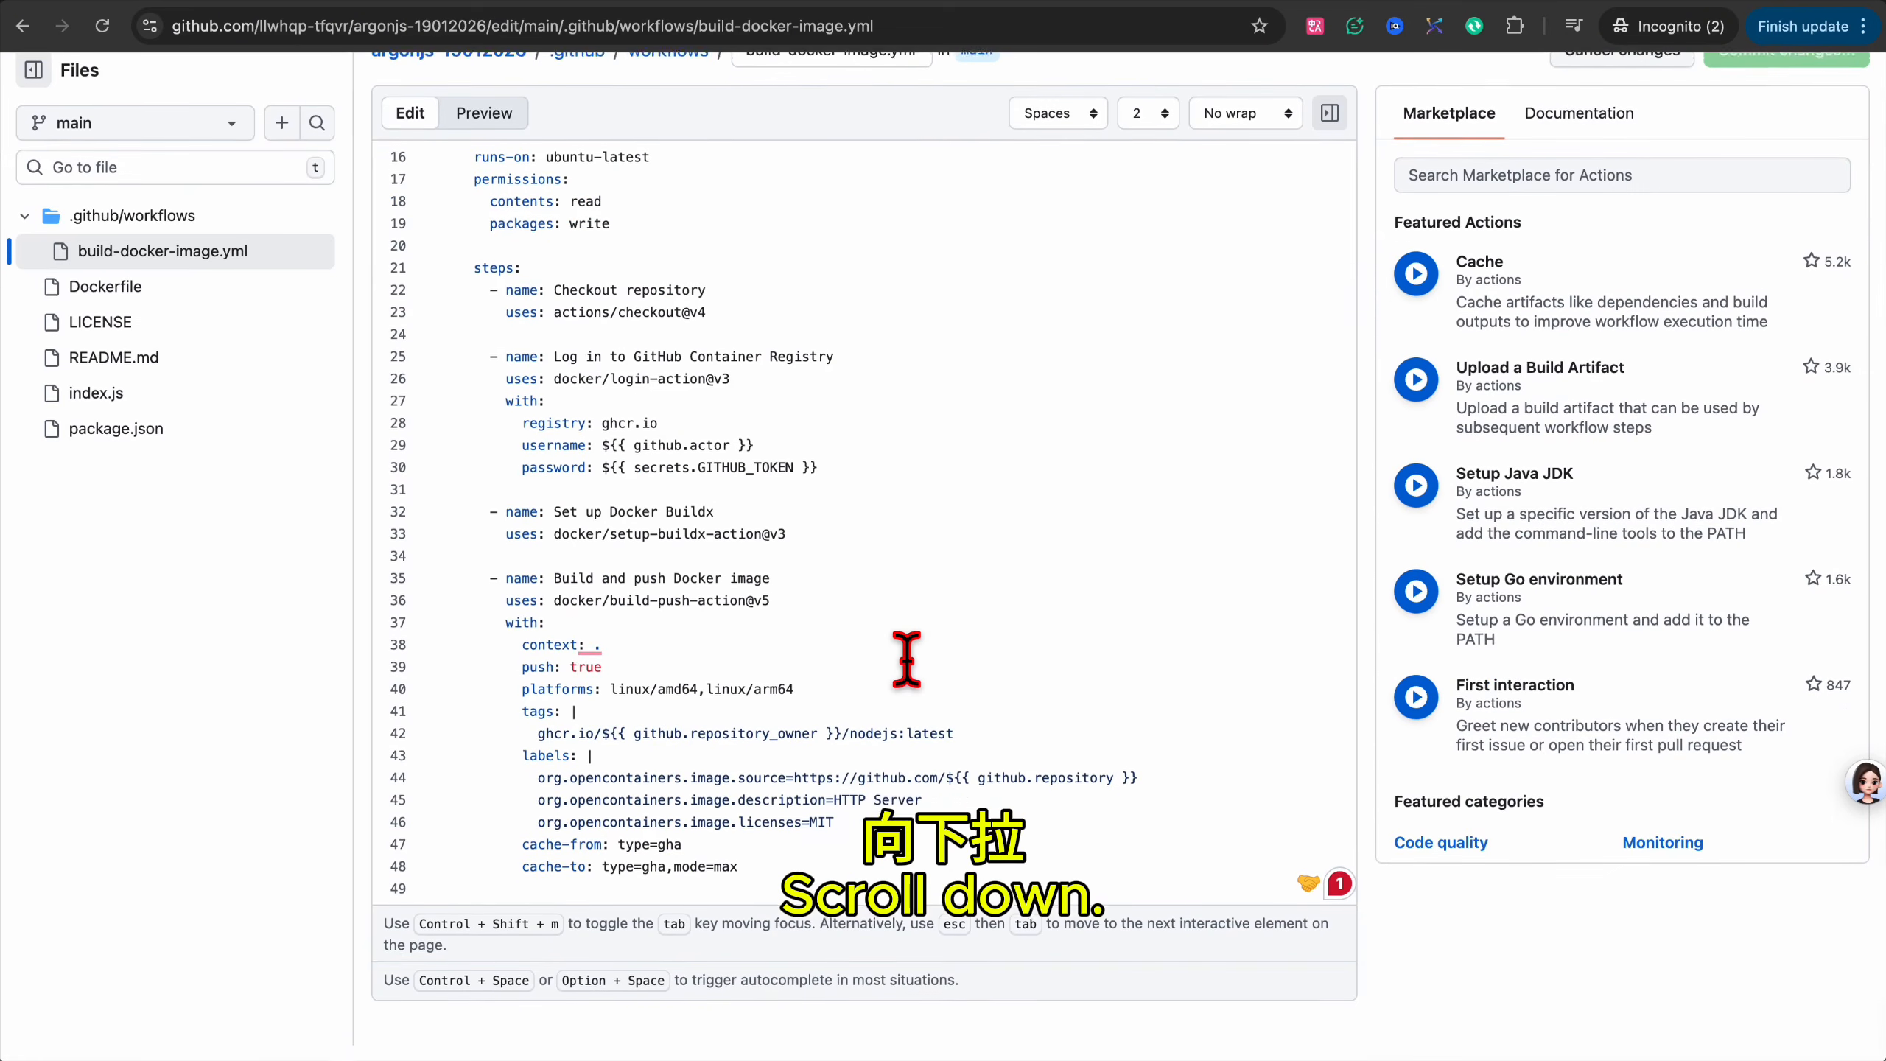
{"action": "triple_click", "coordinate": [720, 760]}
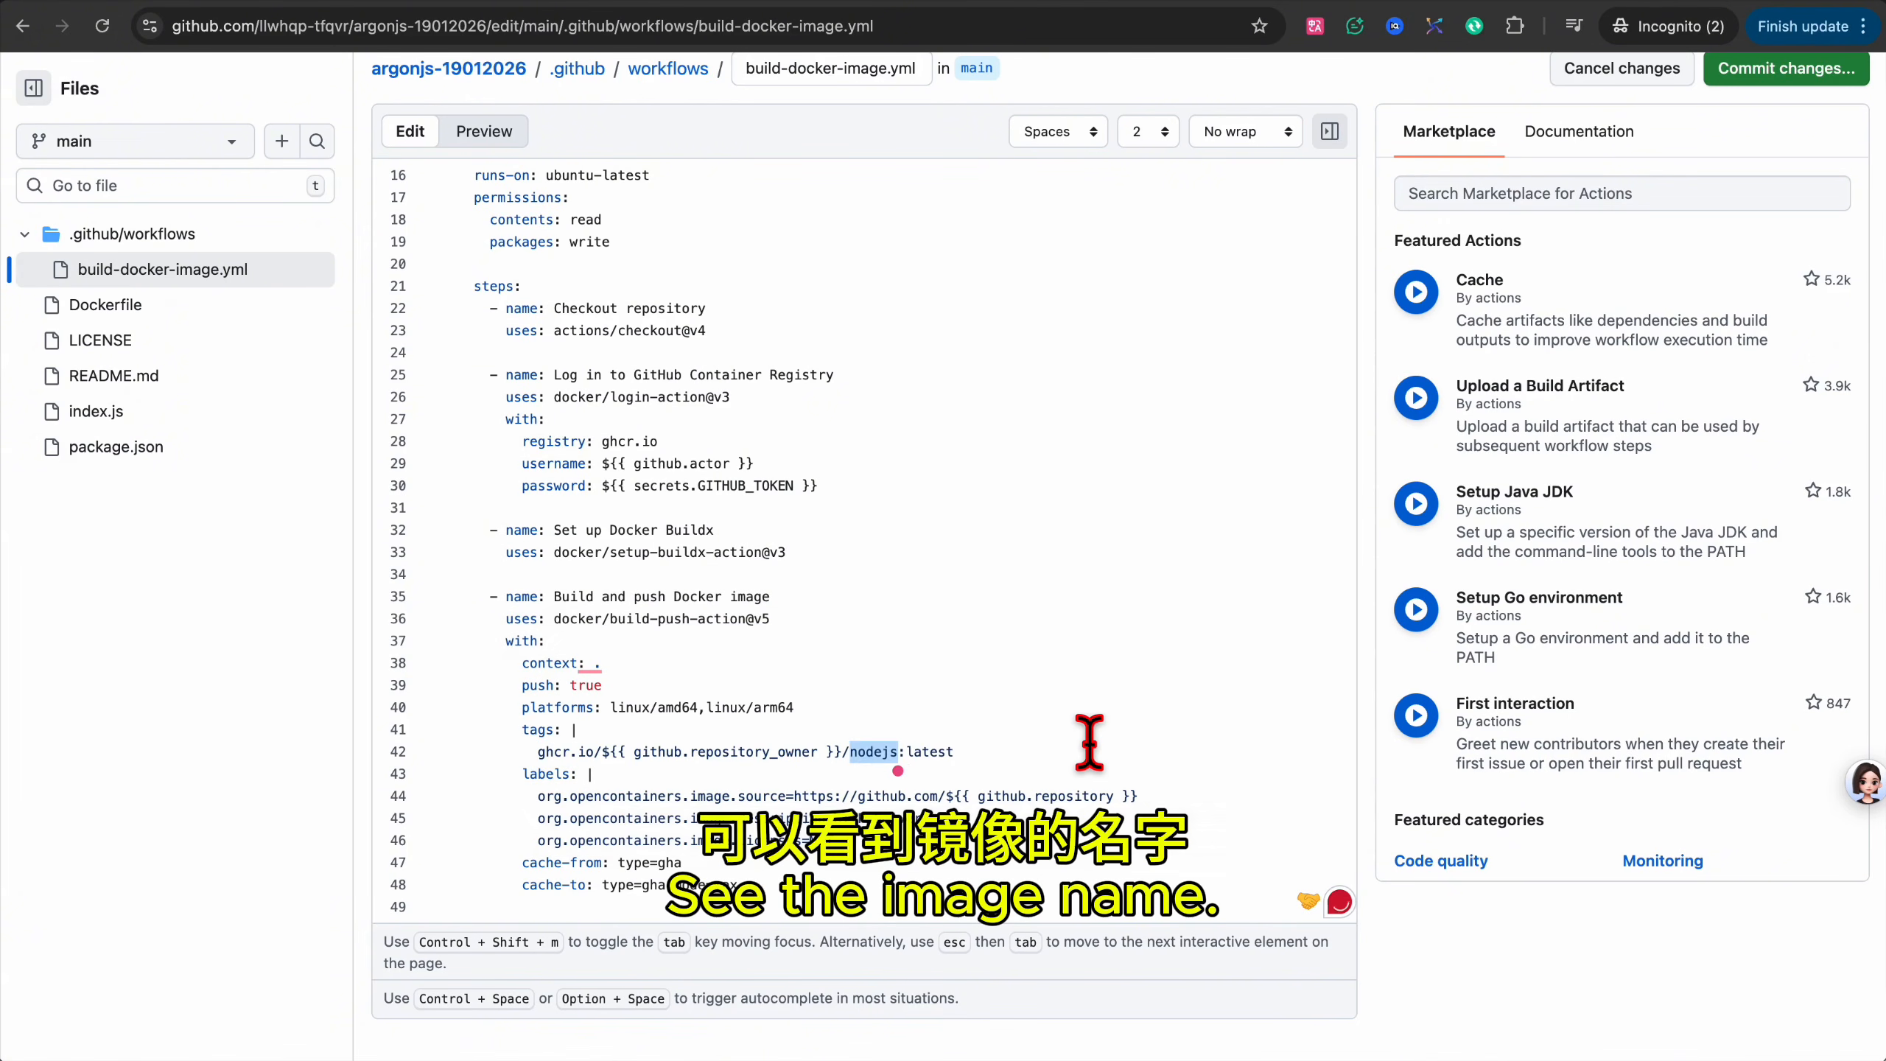
{"action": "key", "text": "super+v"}
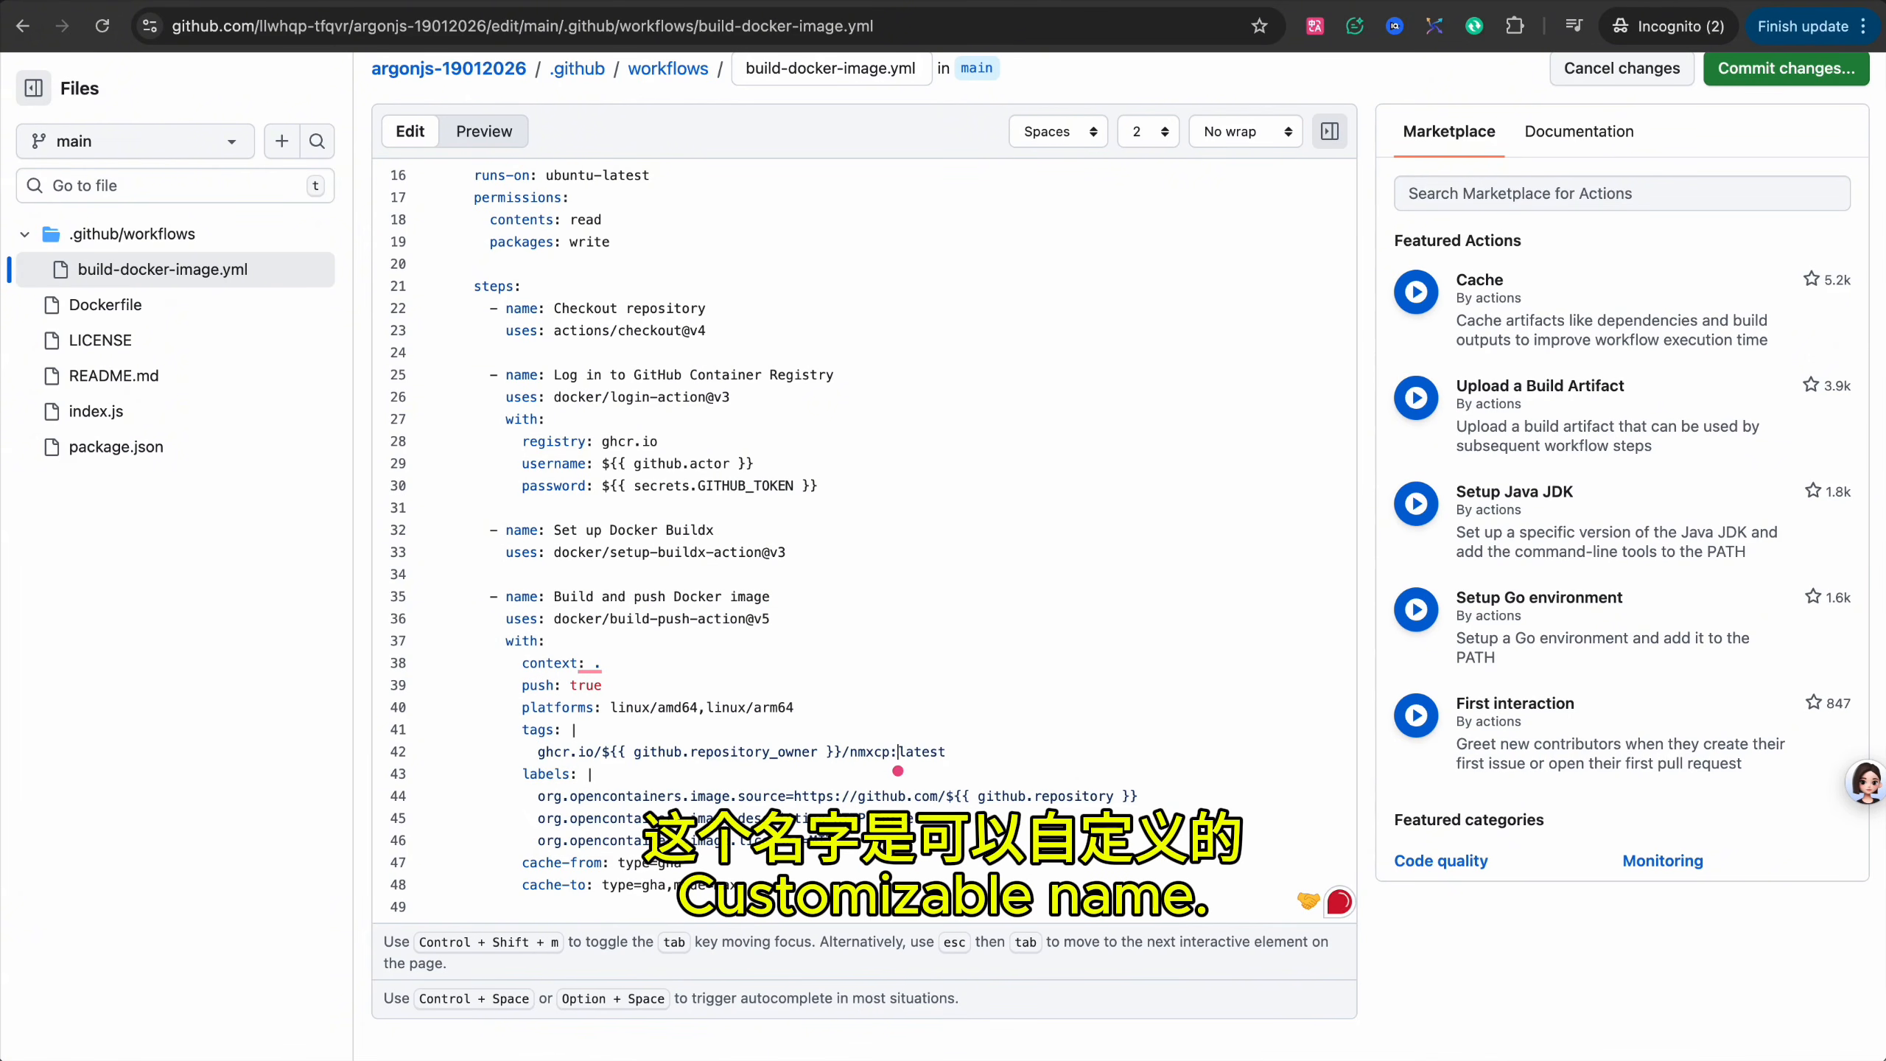
{"action": "key", "text": "shift+super+Right"}
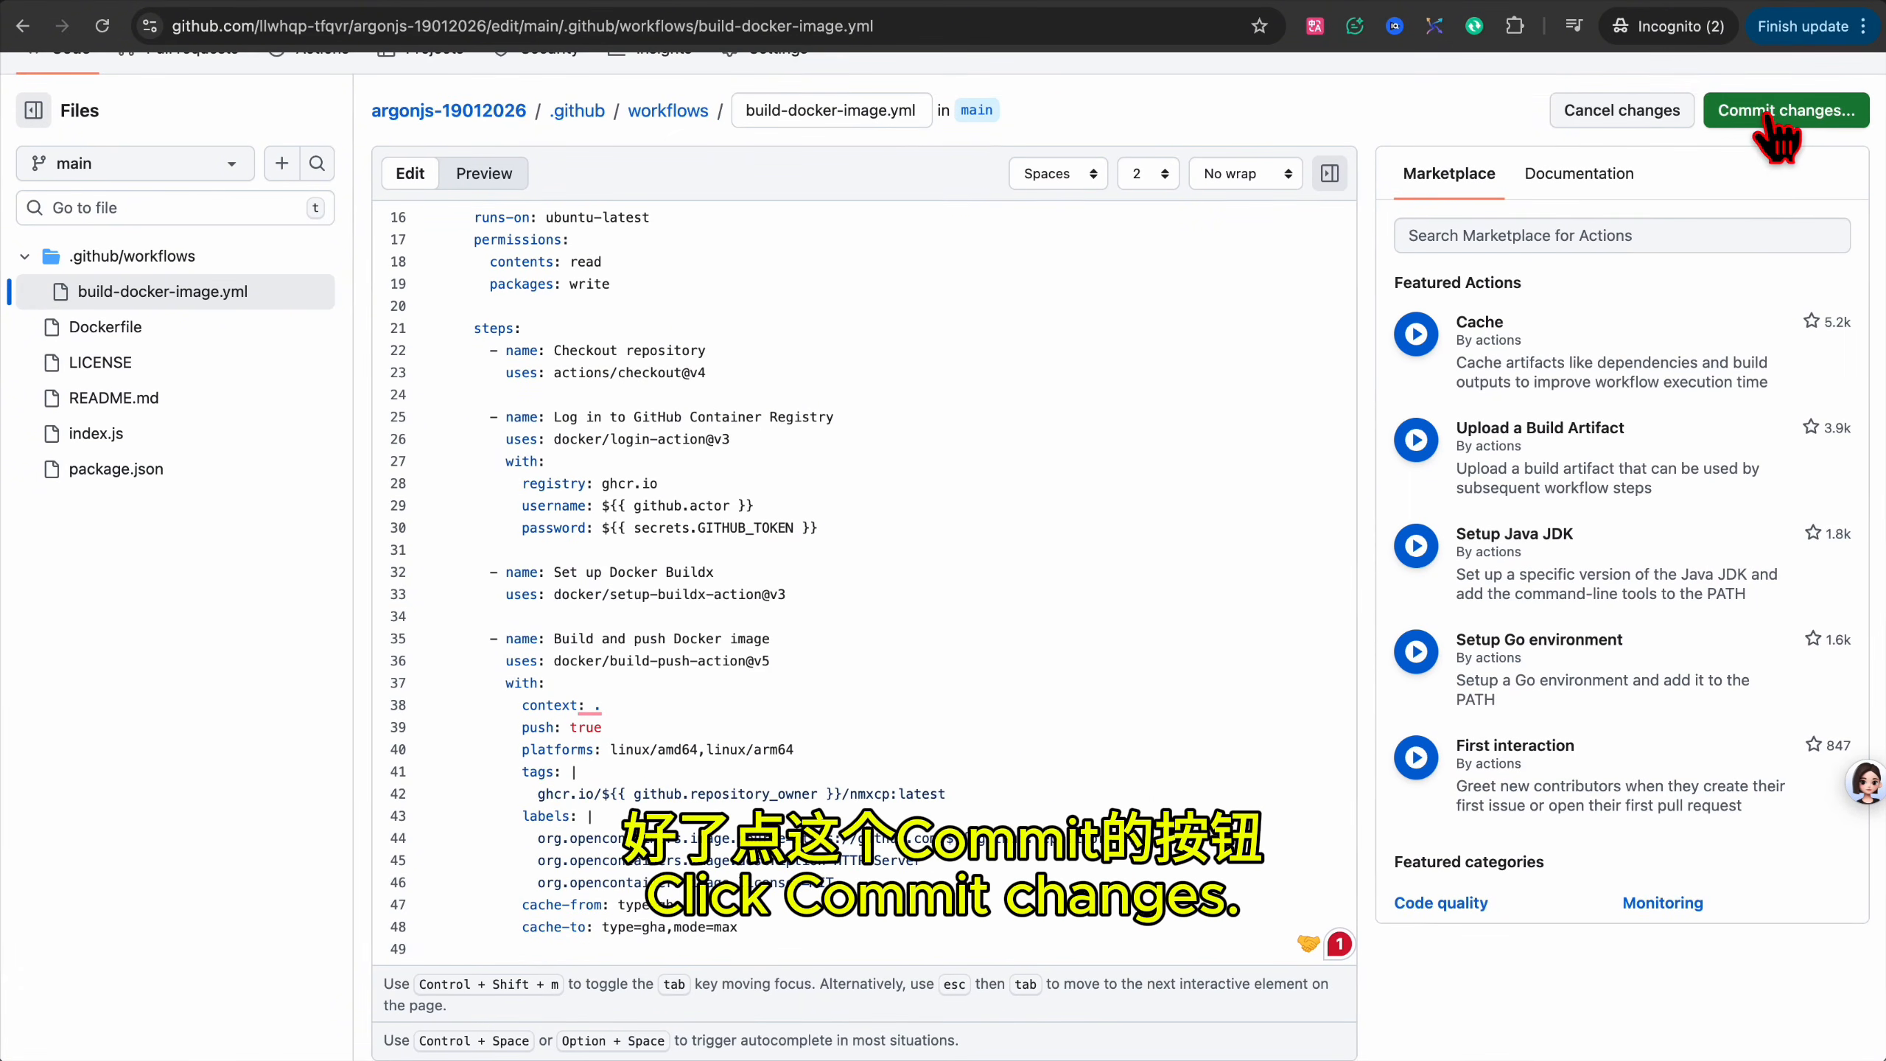
Commit the change to main with the suggested message and confirm line 42 reads nmxcp:latest.
{"action": "left_click", "coordinate": [1771, 122]}
{"action": "left_click", "coordinate": [759, 487]}
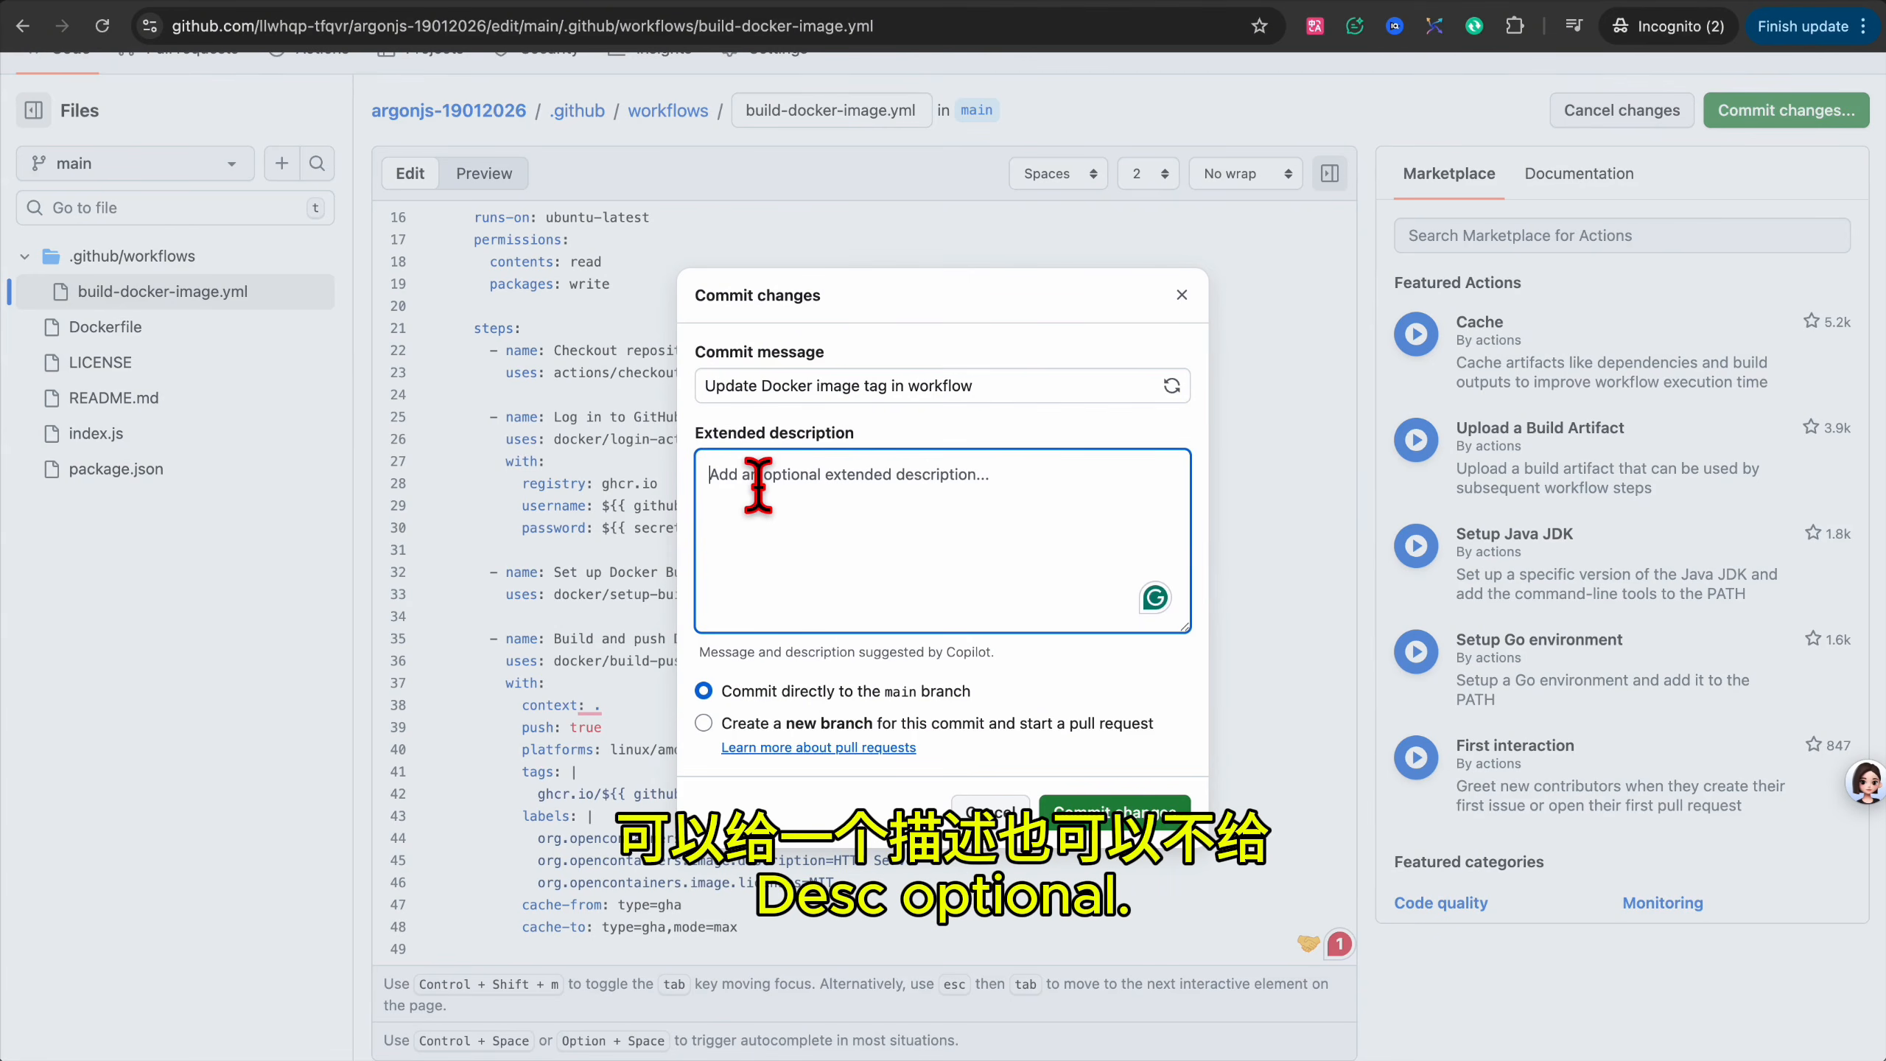
{"action": "left_click", "coordinate": [1134, 823]}
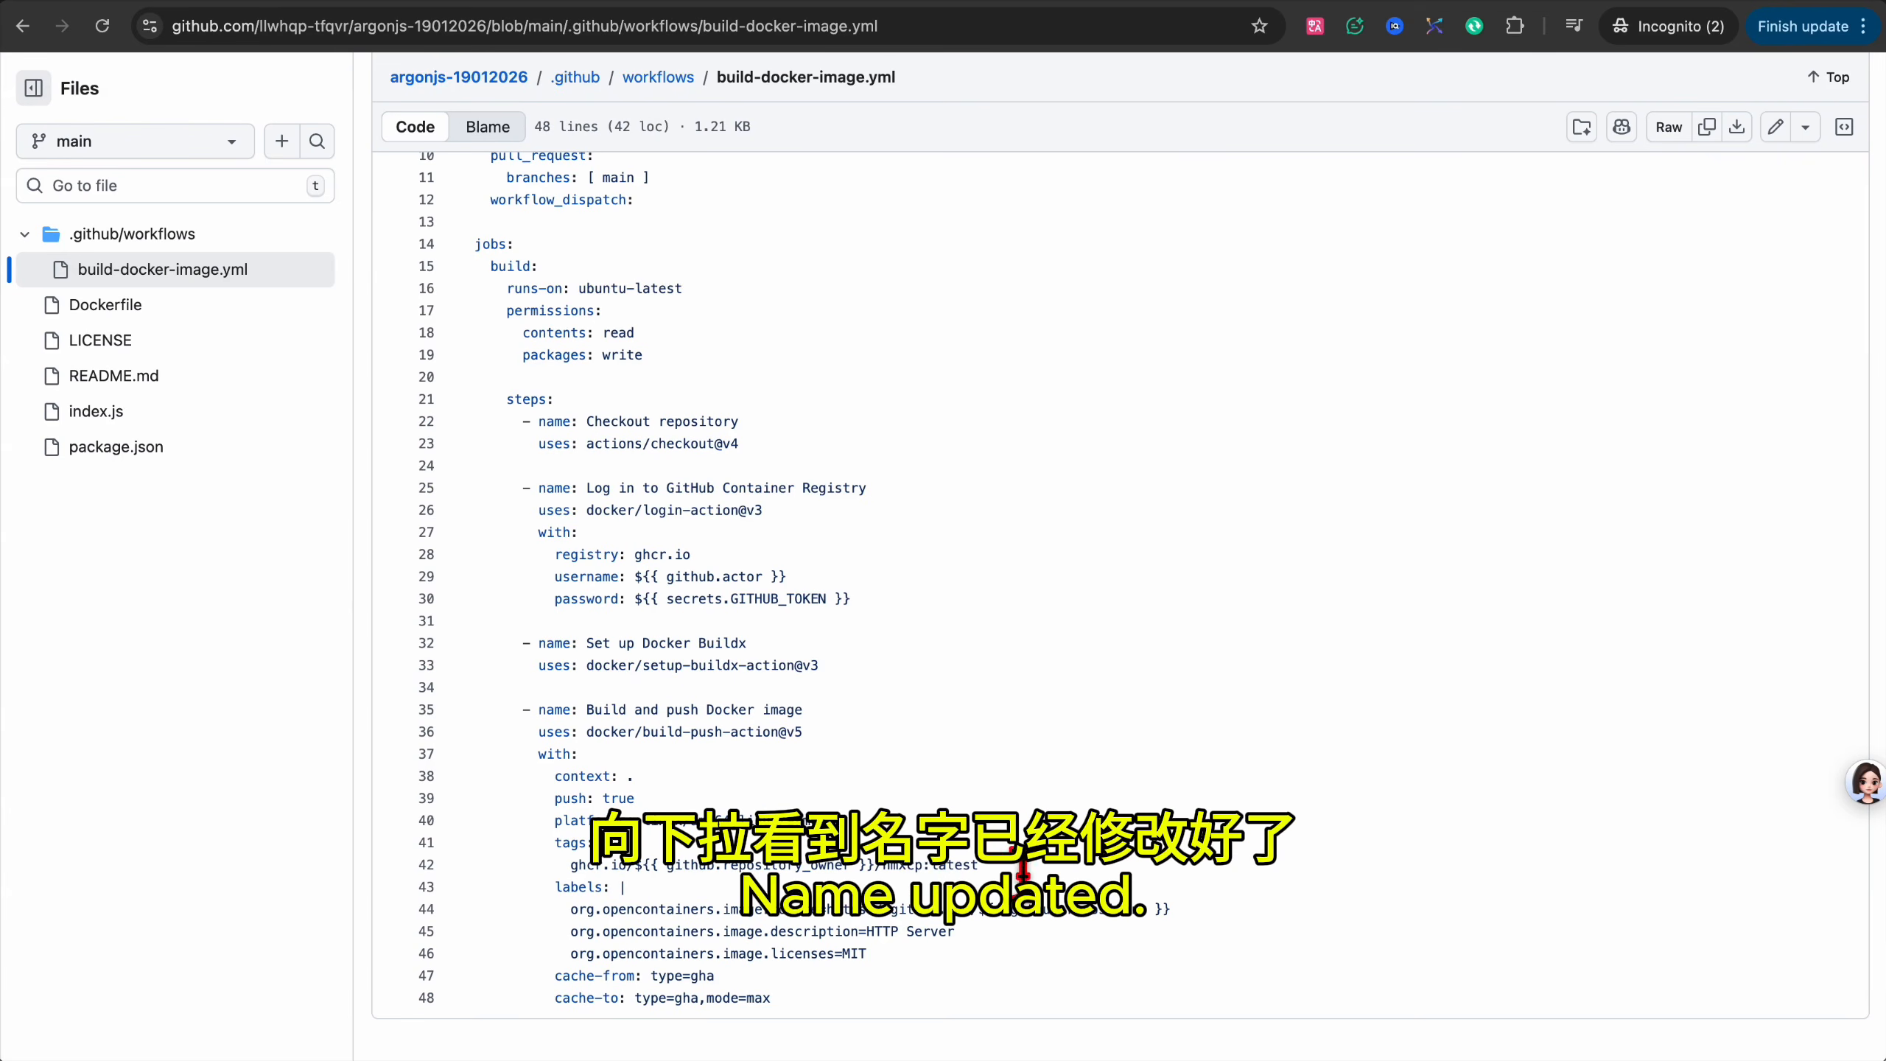
{"action": "double_click", "coordinate": [916, 866]}
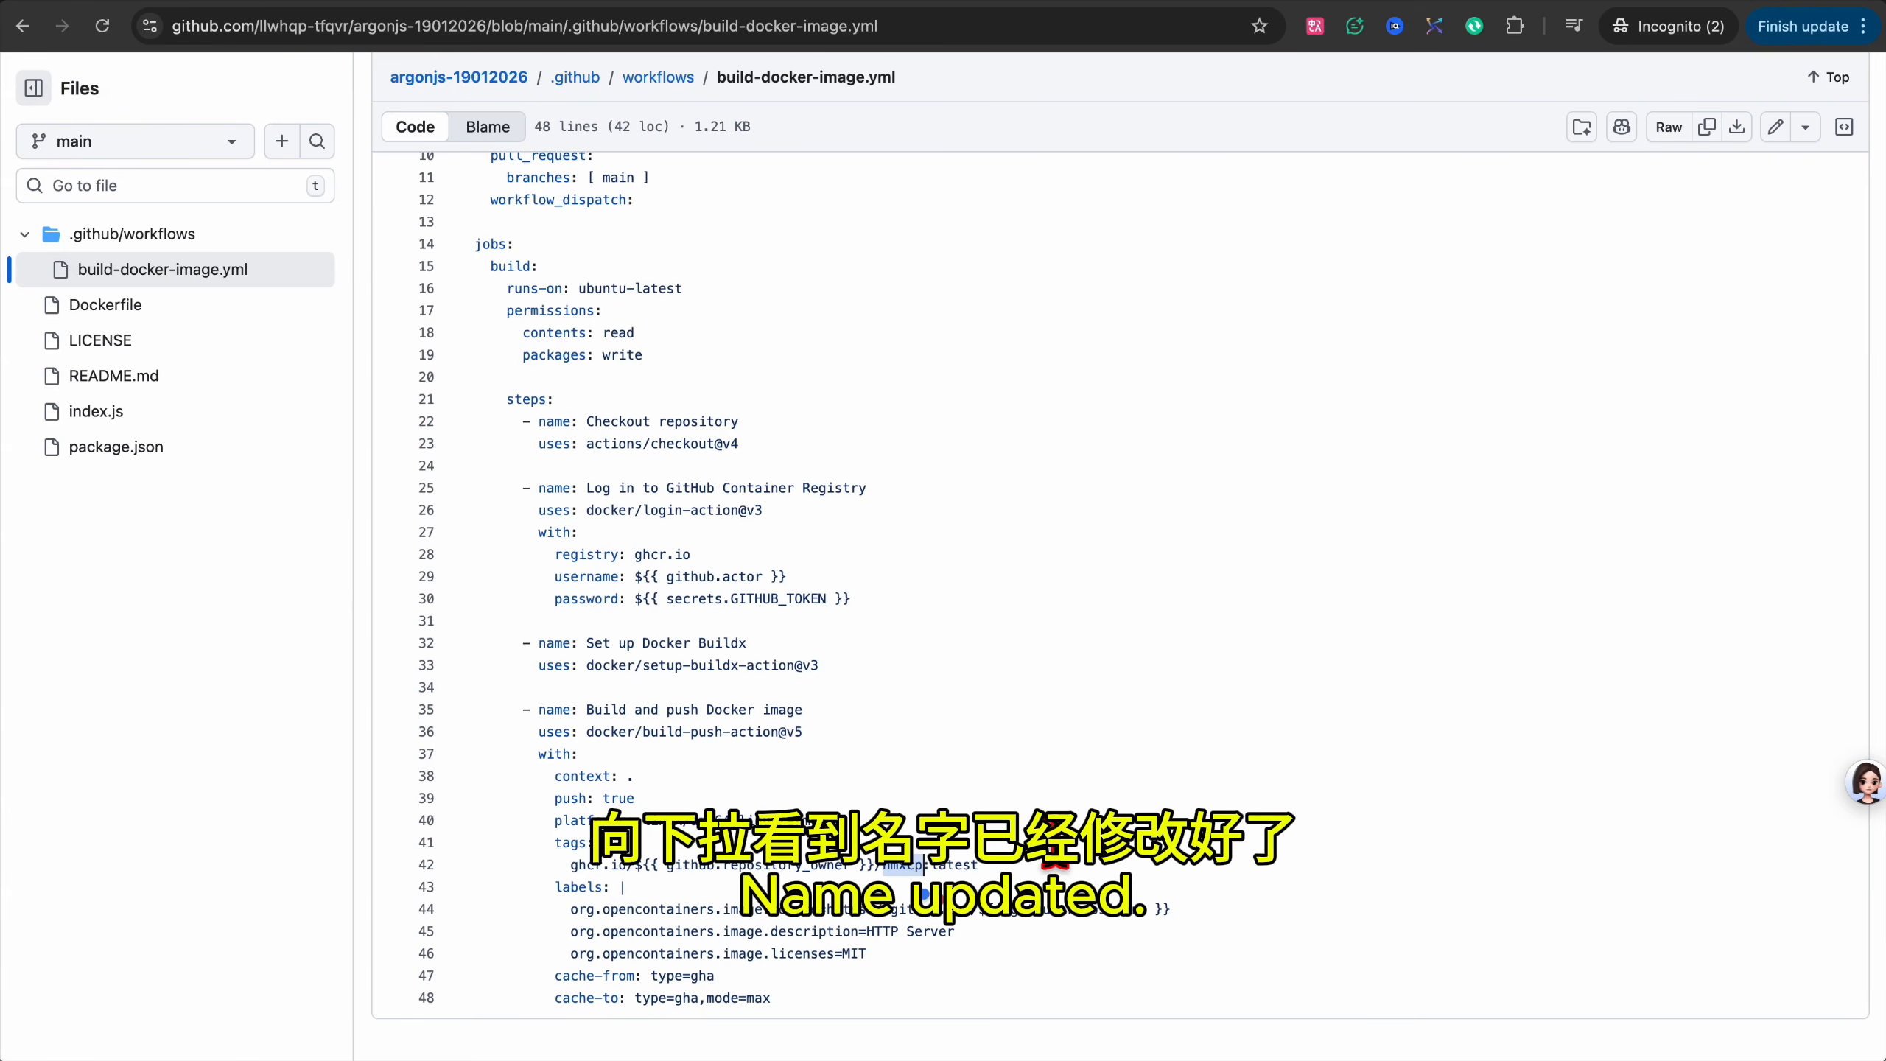
{"action": "left_click", "coordinate": [1054, 862]}
Open index.js and inspect its environment variable defaults, looking up UUID on line 16.
{"action": "left_click", "coordinate": [94, 418]}
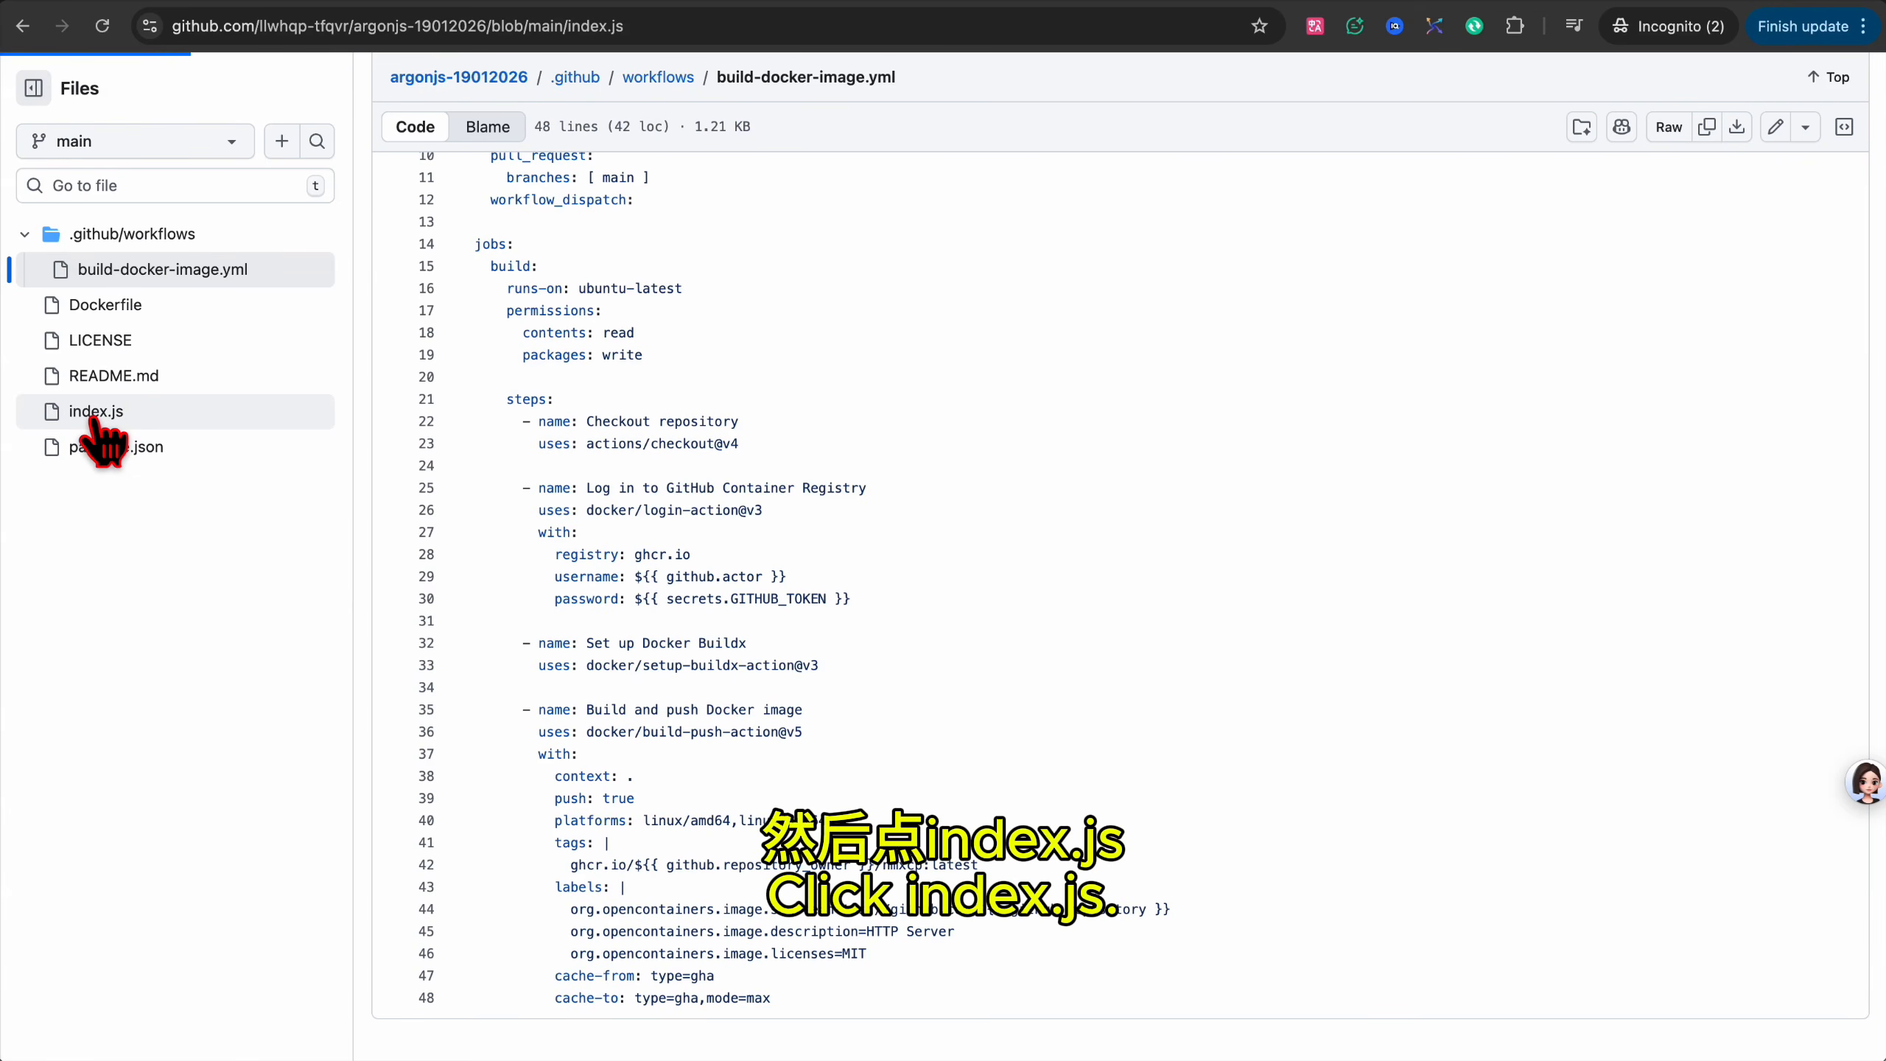
{"action": "left_click_drag", "start_coordinate": [475, 412], "coordinate": [821, 784]}
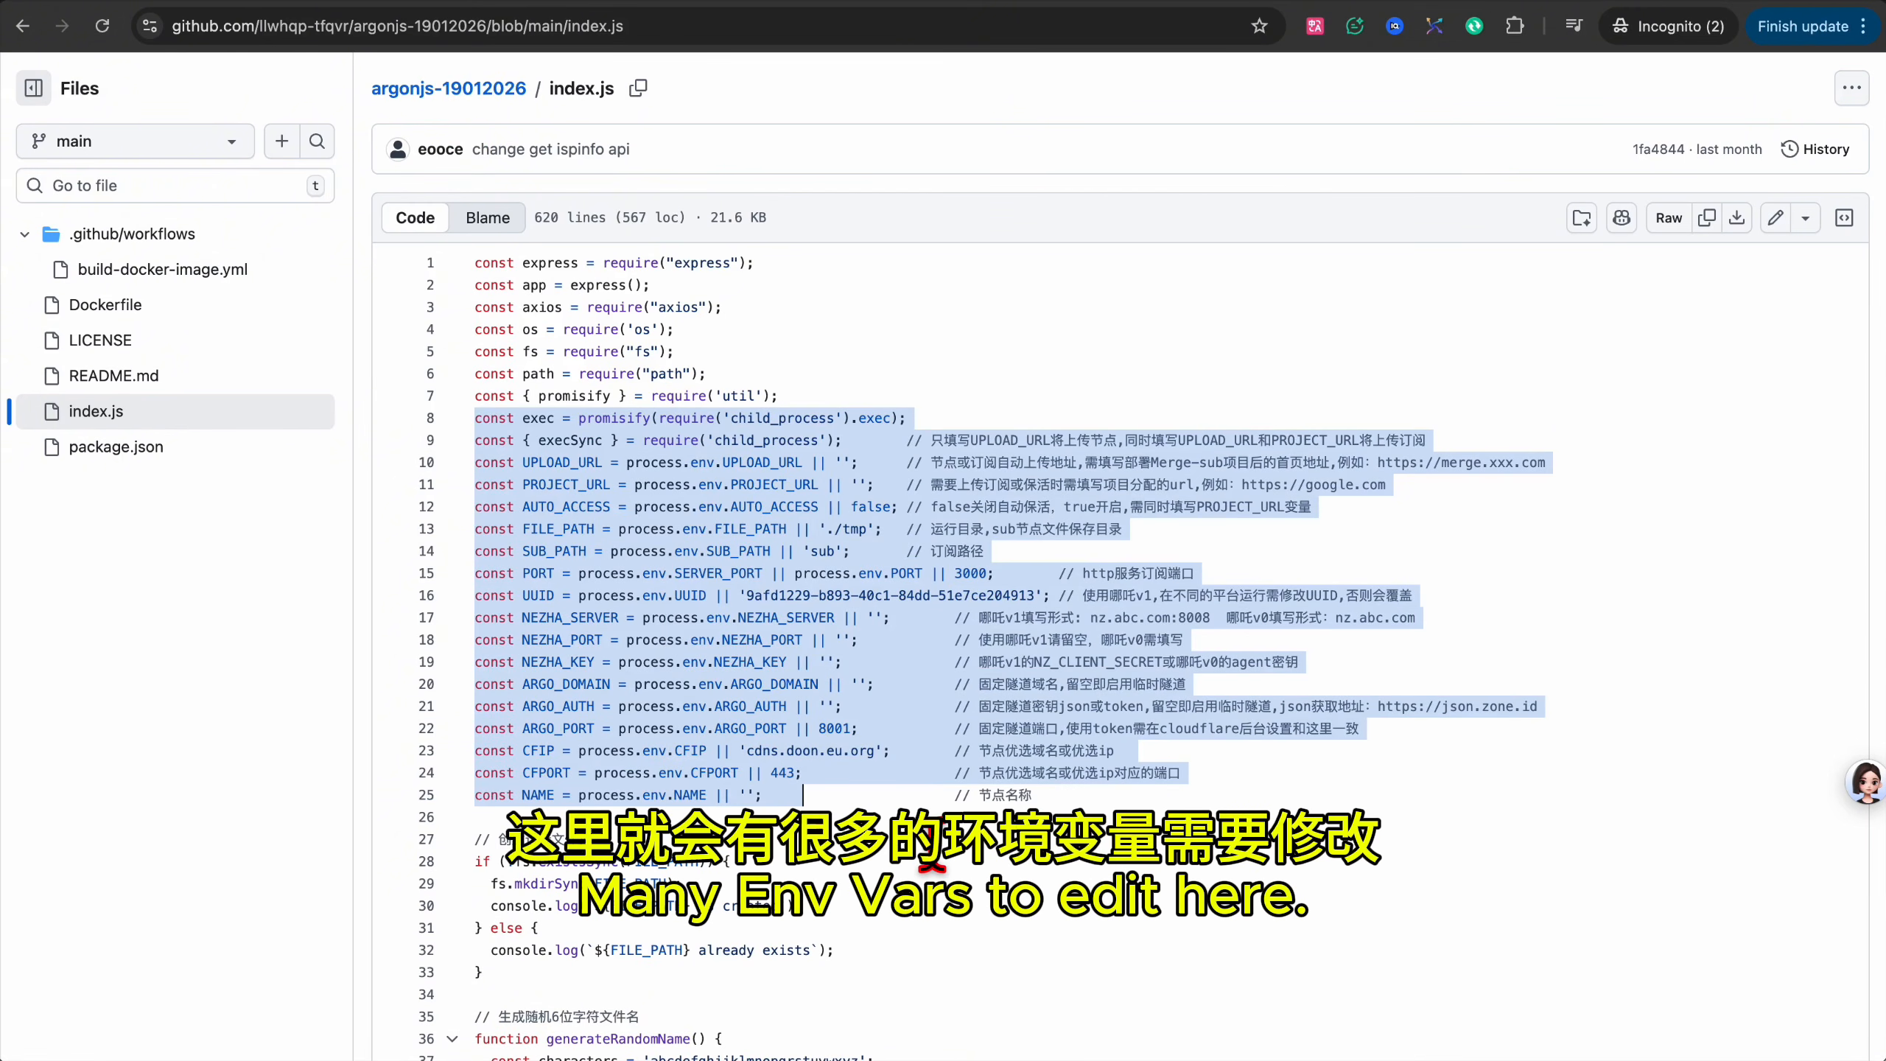
{"action": "double_click", "coordinate": [690, 596]}
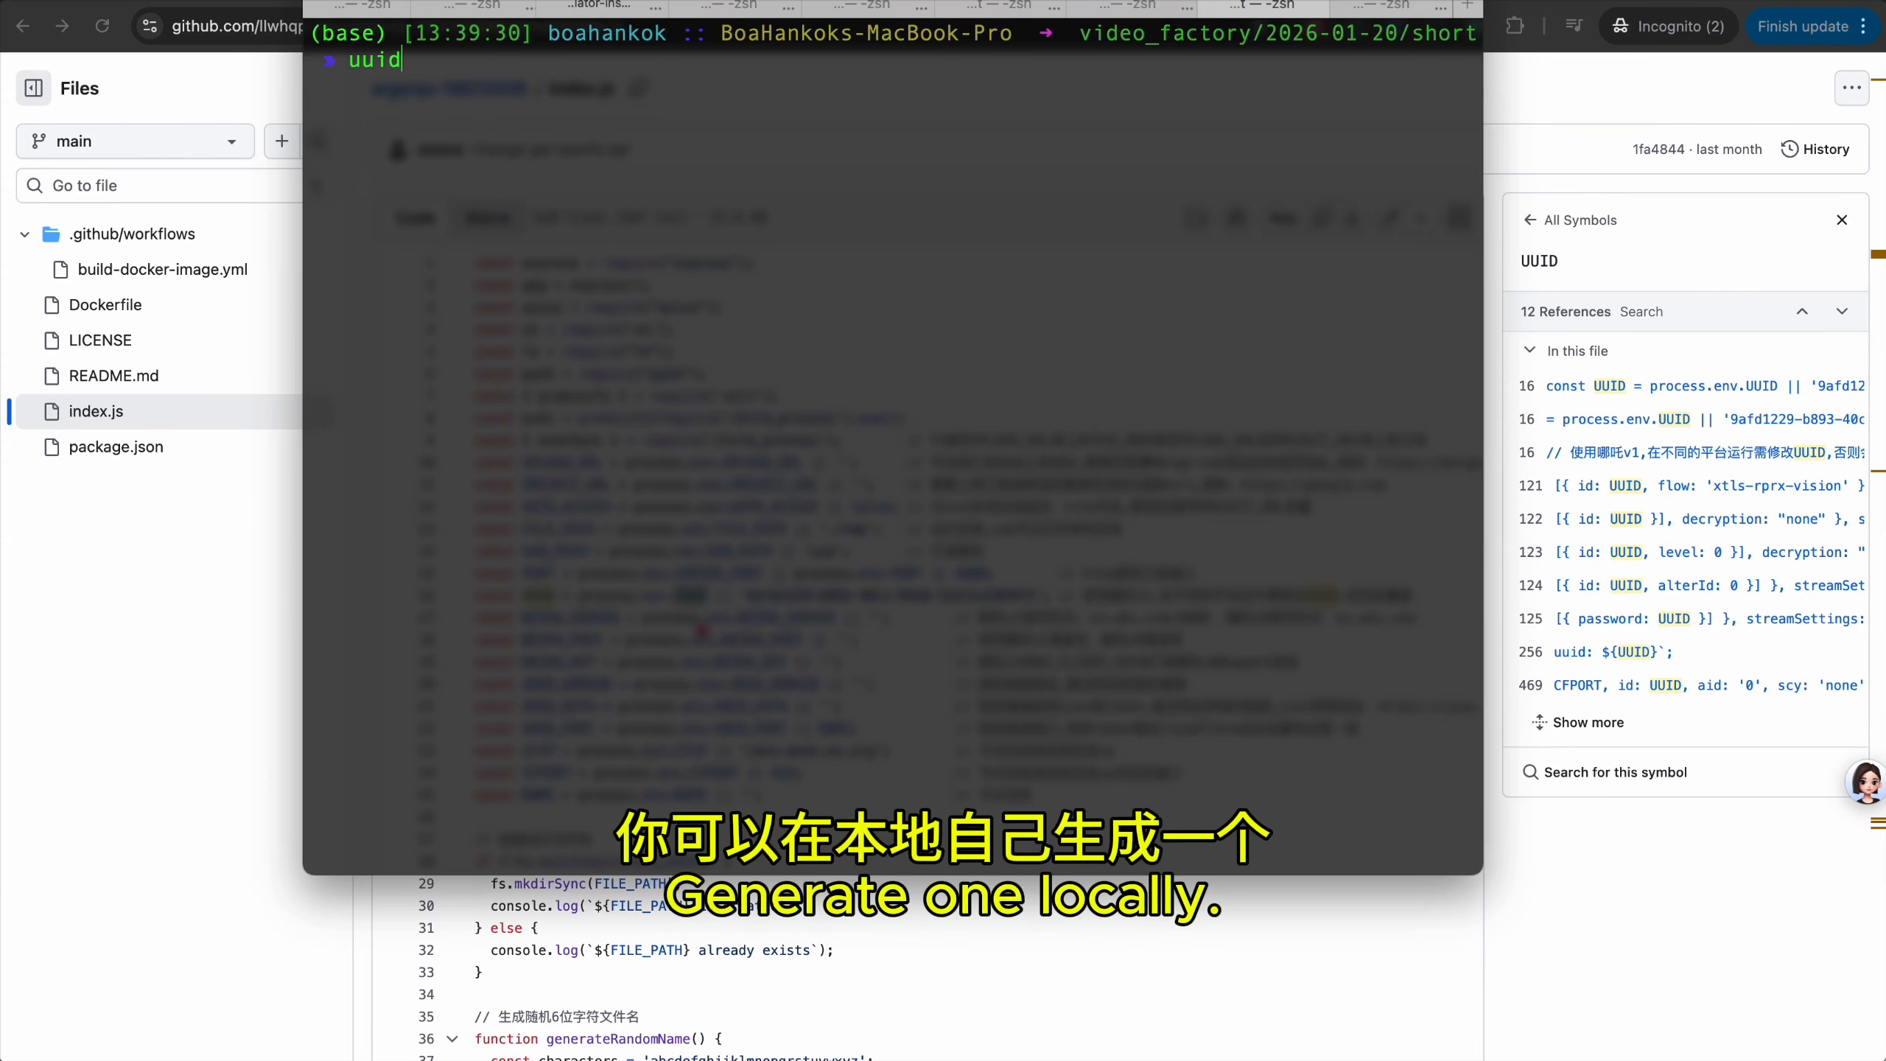
Generate a new UUID with the gen command and select it.
{"action": "type", "text": "gen"}
{"action": "key", "text": "Return"}
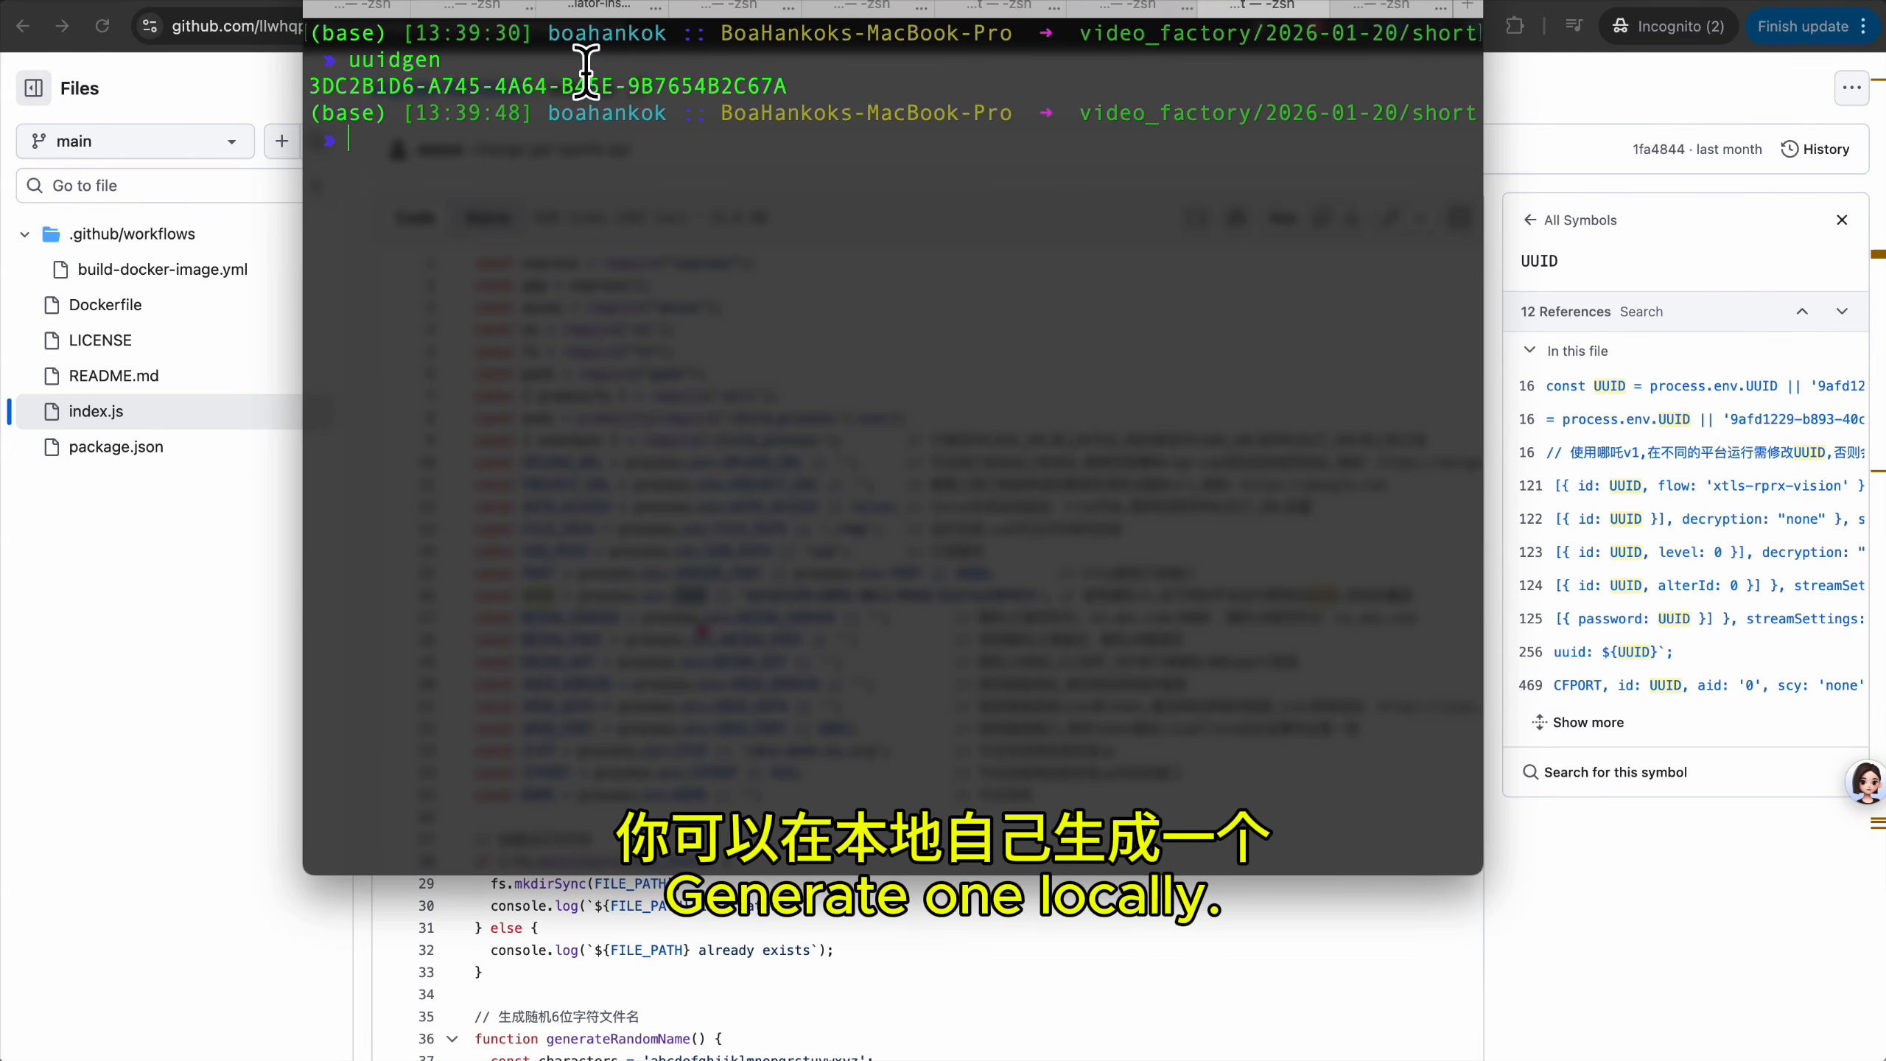
{"action": "double_click", "coordinate": [401, 86]}
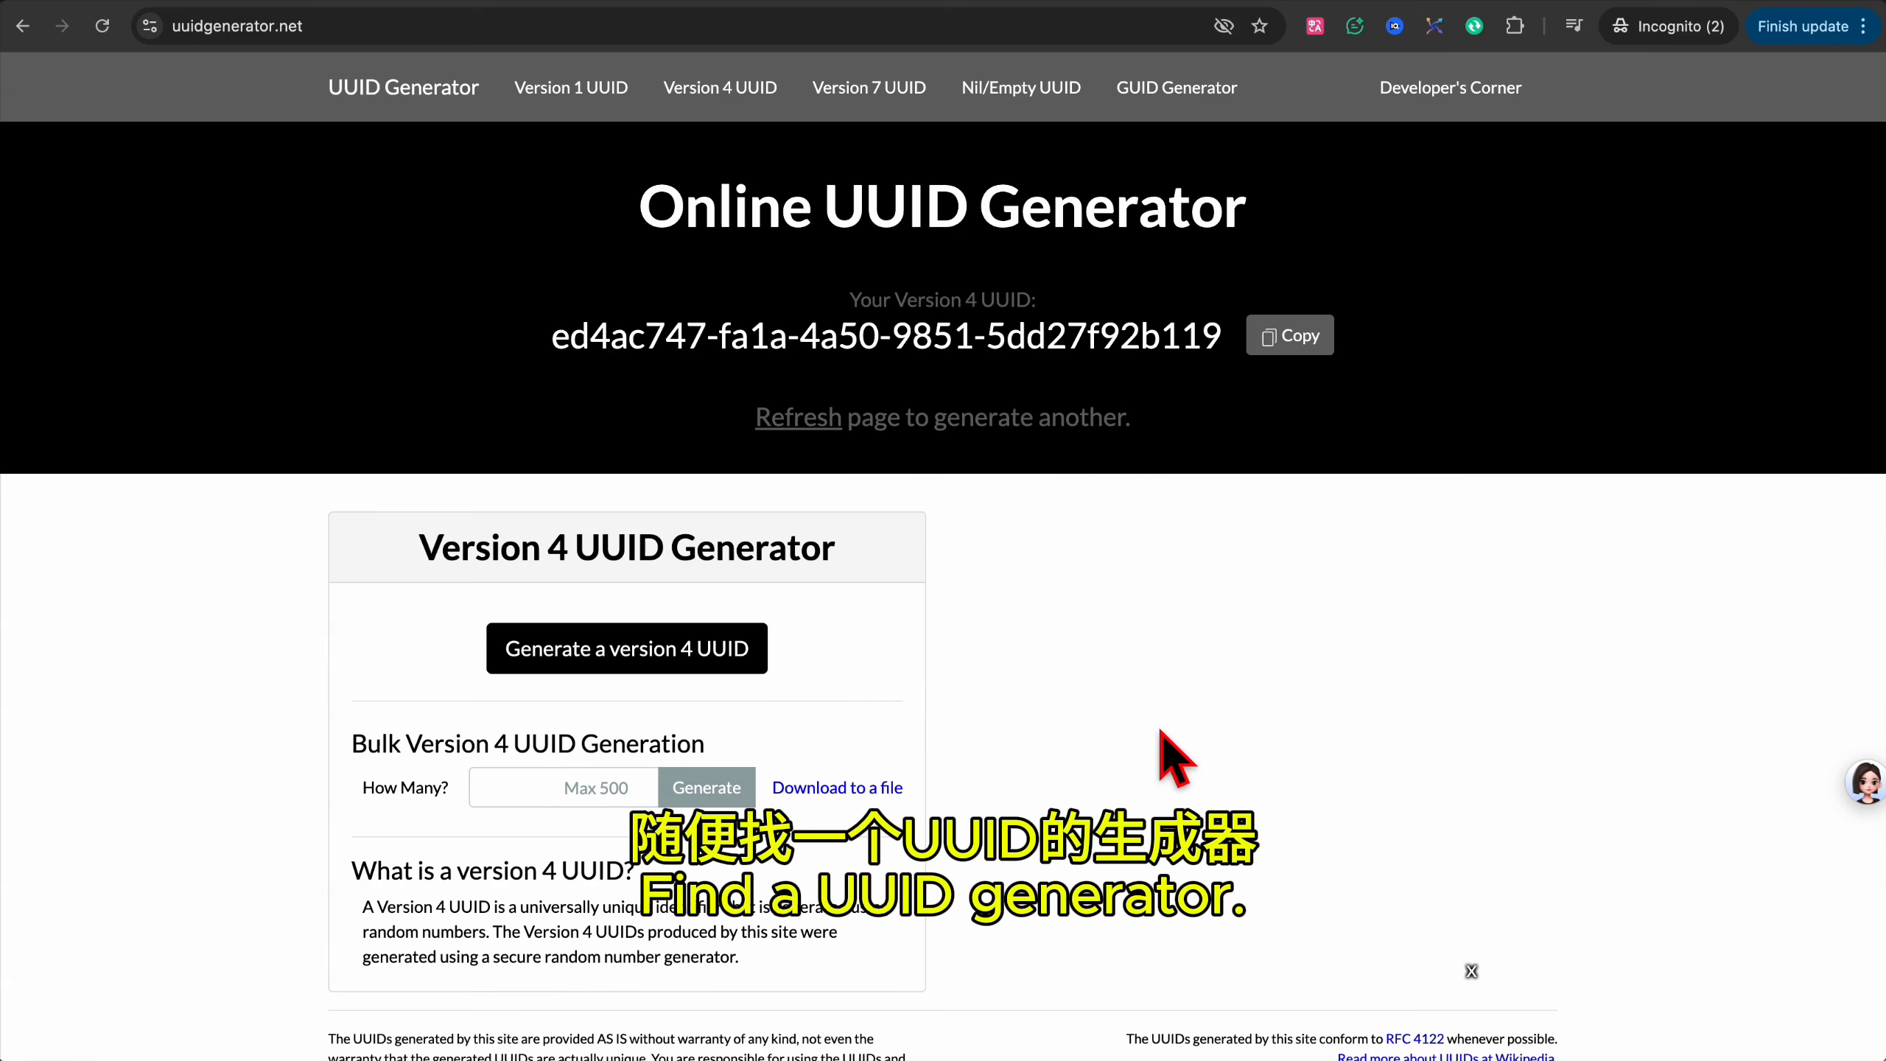
Reload uuidgenerator.net for a fresh version 4 UUID and copy it.
{"action": "key", "text": "super+r"}
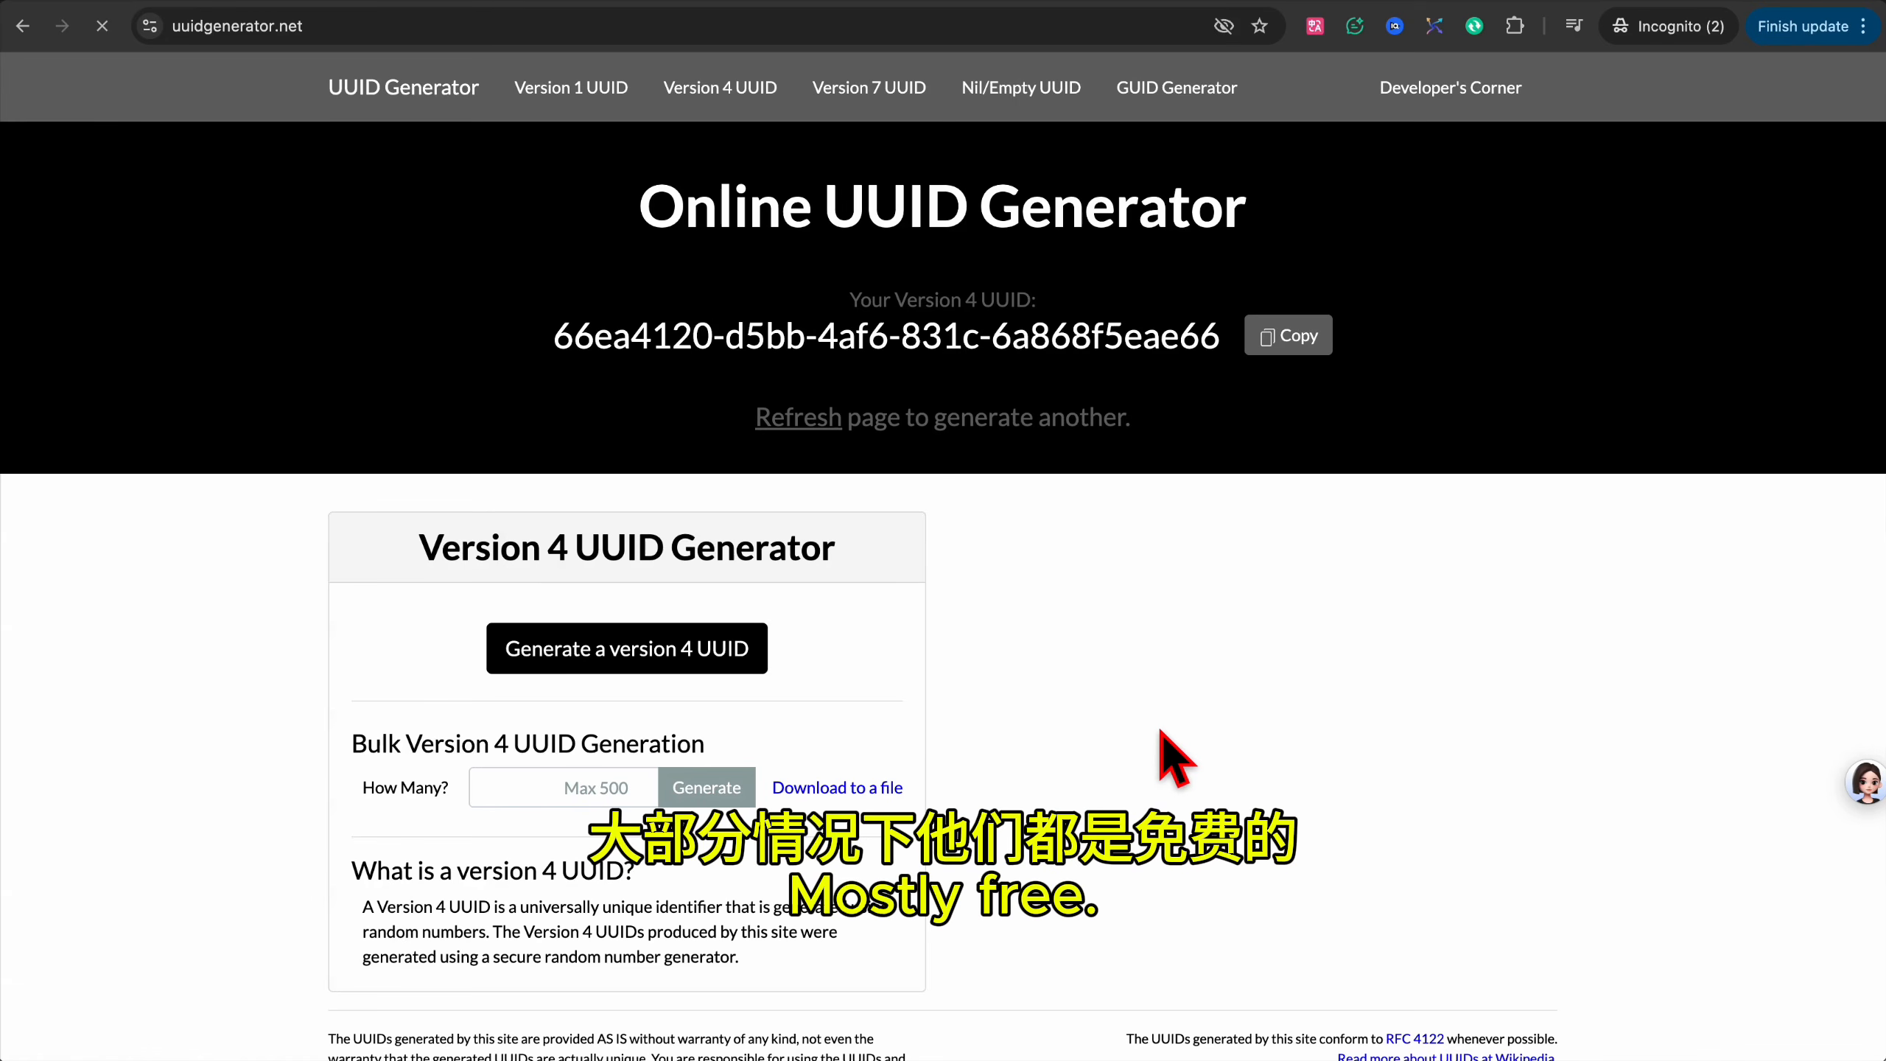
{"action": "left_click", "coordinate": [1305, 336]}
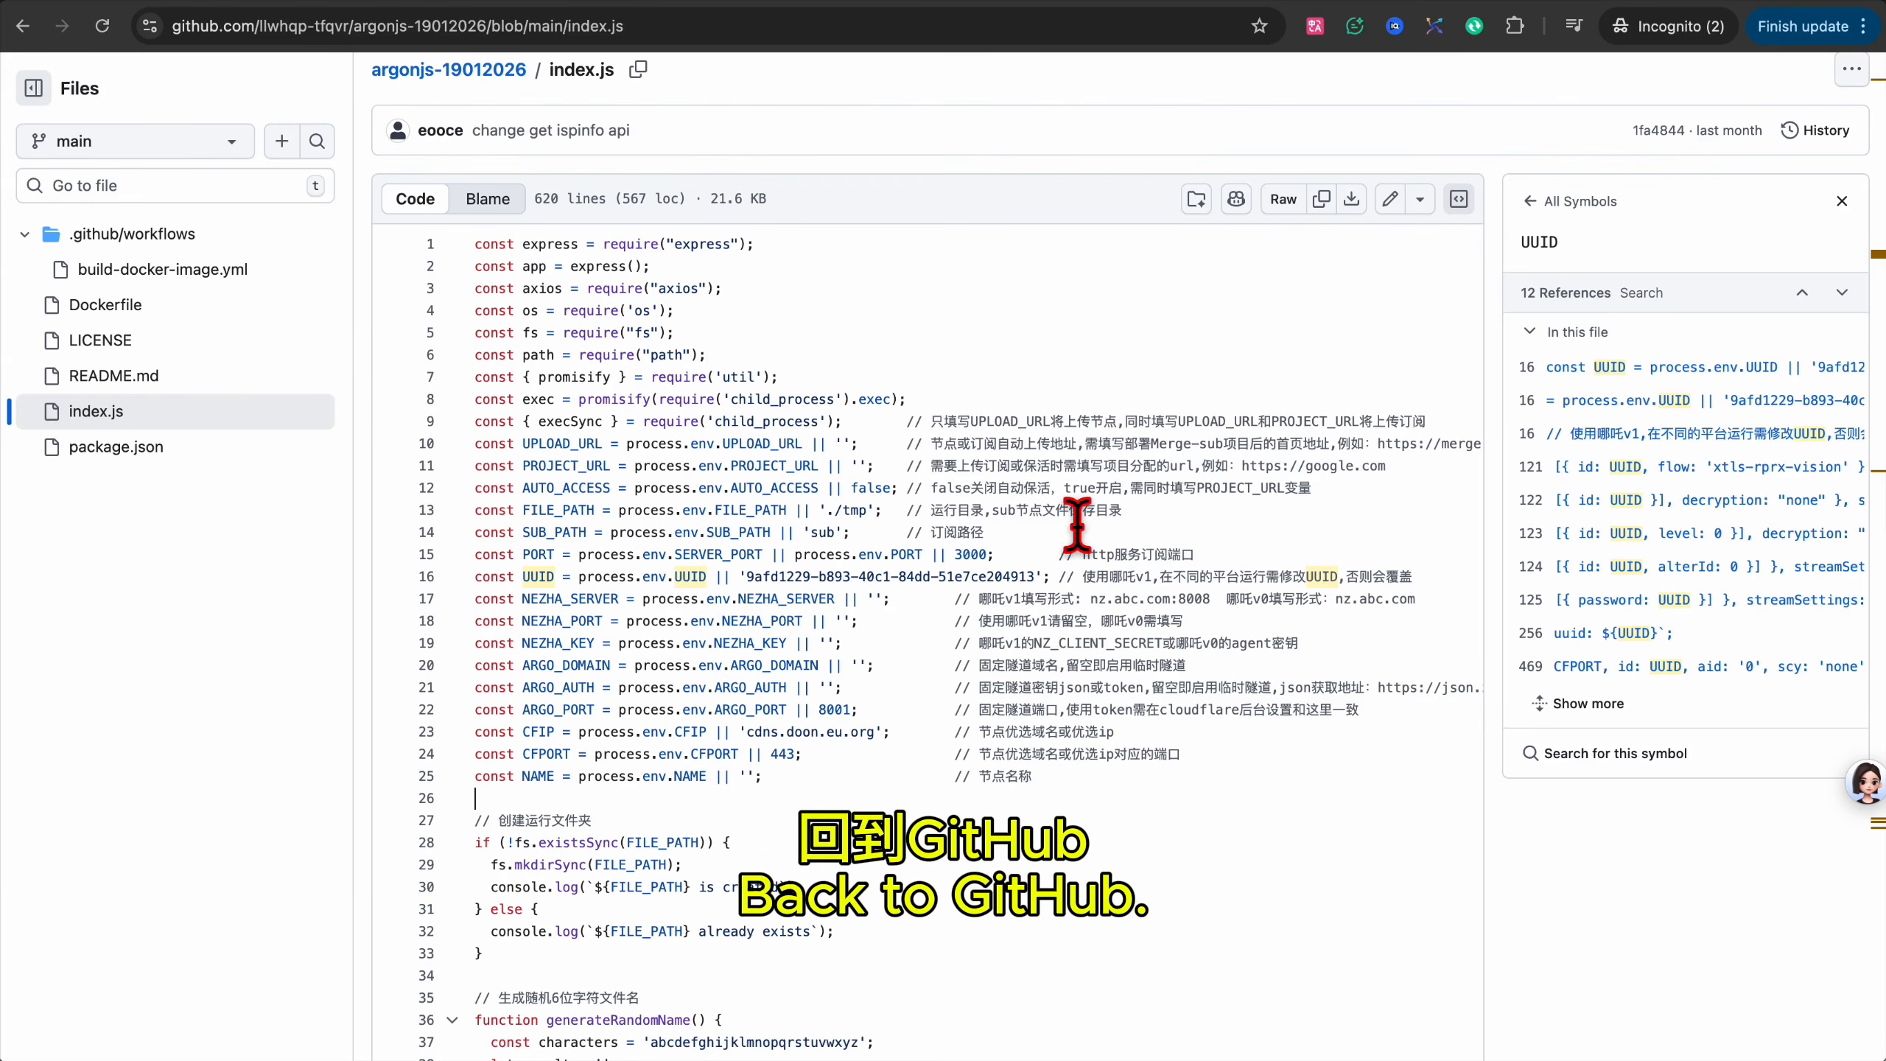
Edit index.js and paste the new UUID over the old default on line 16.
{"action": "left_click", "coordinate": [1391, 199]}
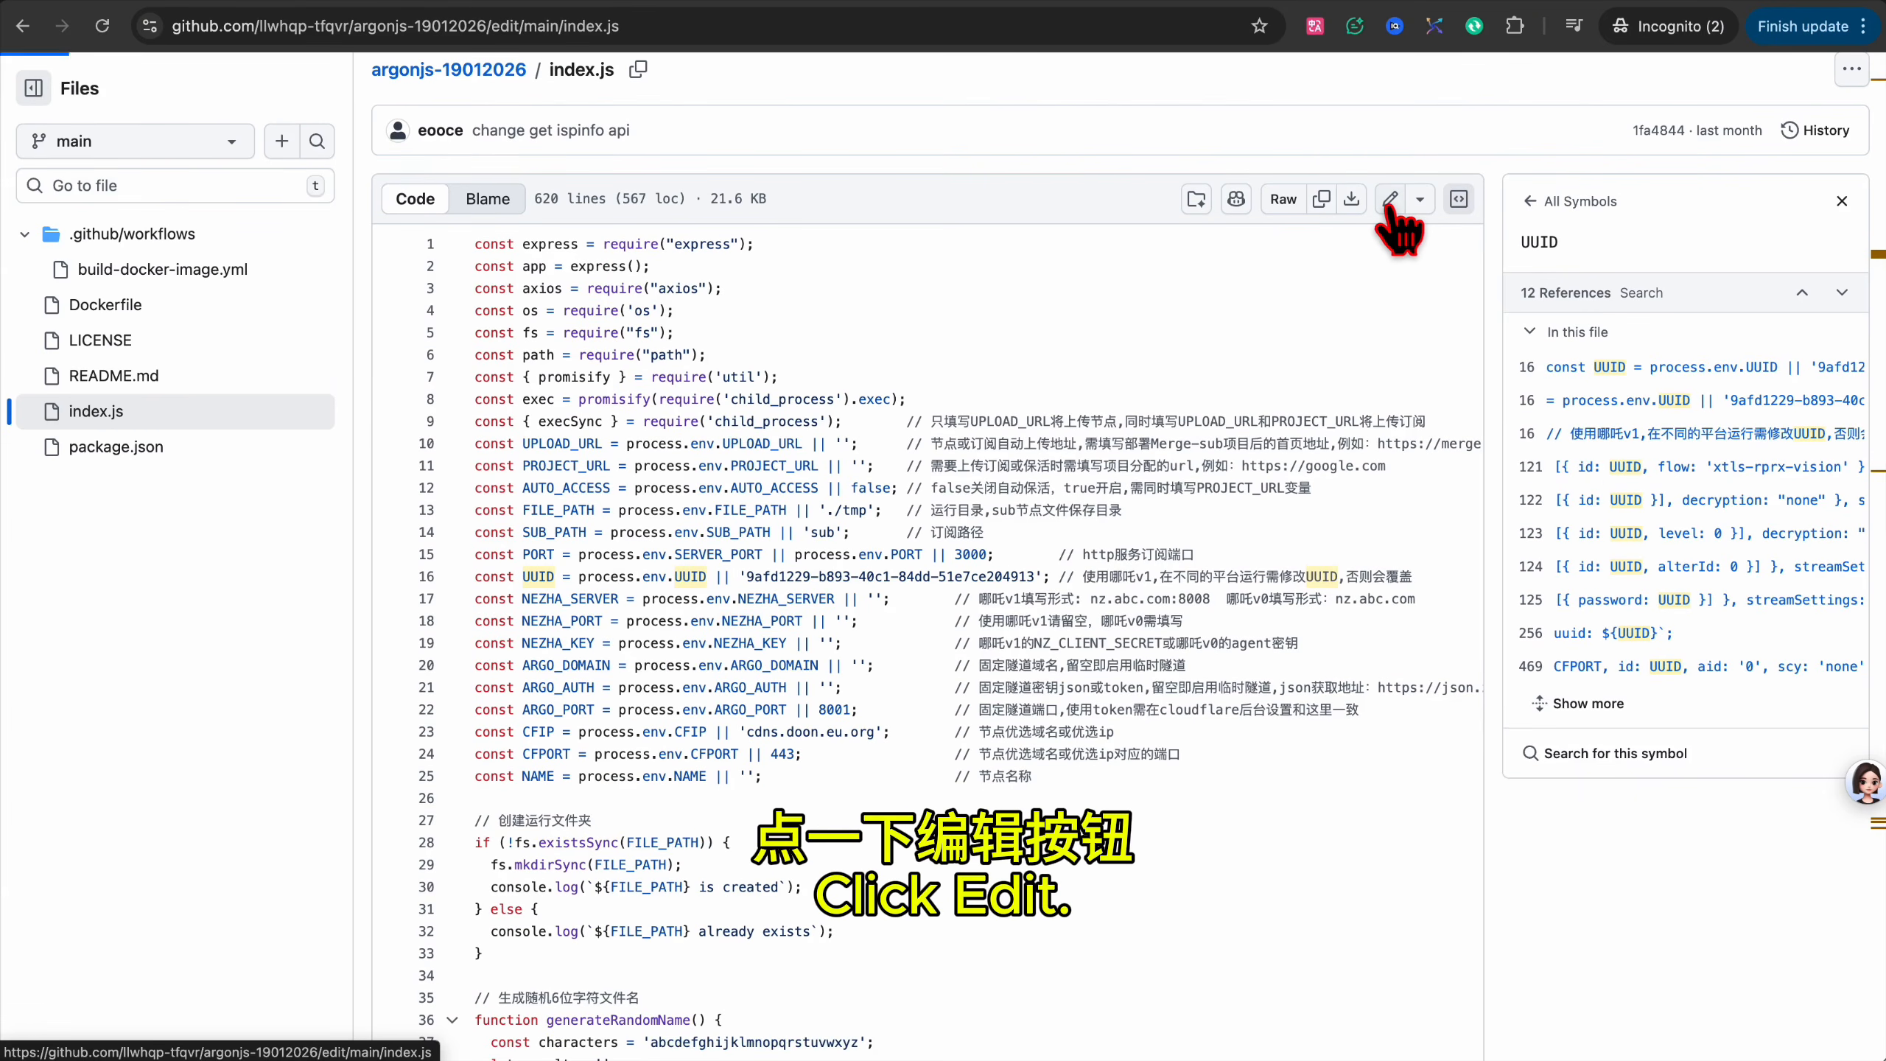
{"action": "left_click_drag", "start_coordinate": [722, 512], "coordinate": [1011, 511]}
{"action": "key", "text": "ctrl+v"}
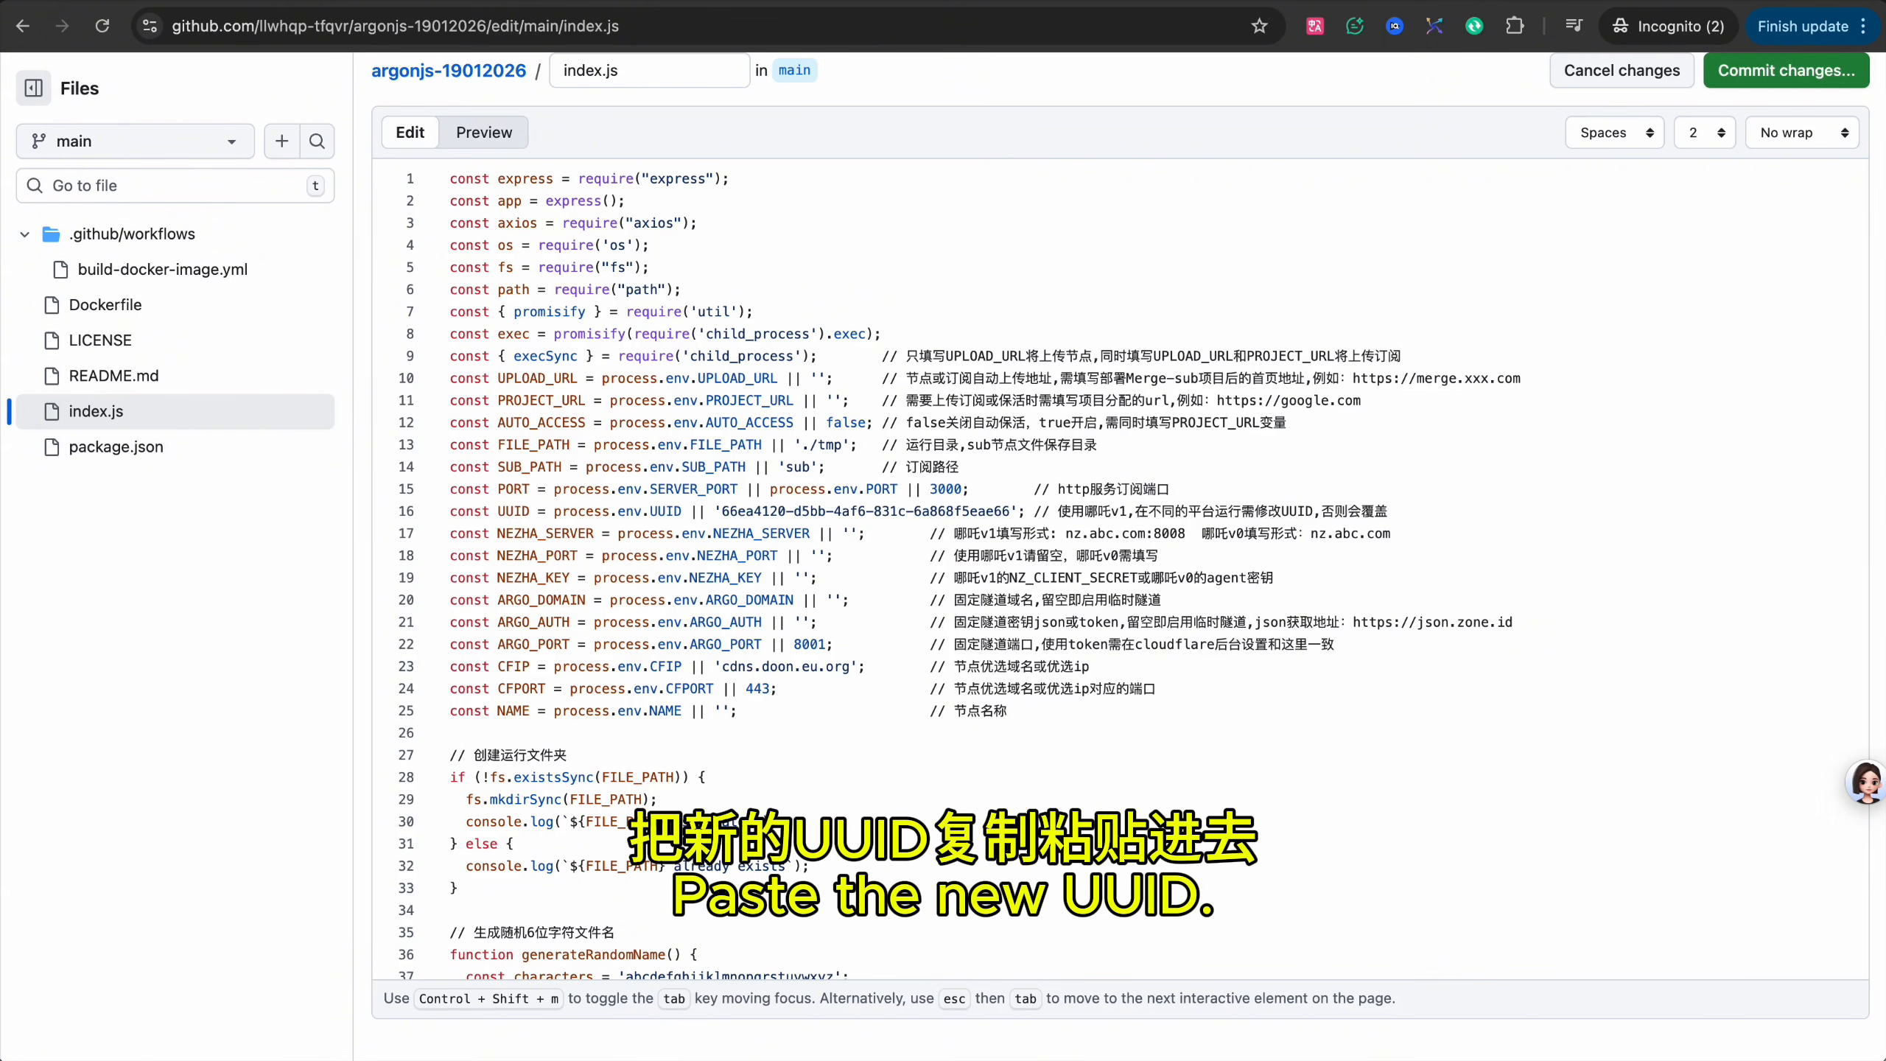
{"action": "double_click", "coordinate": [1088, 511]}
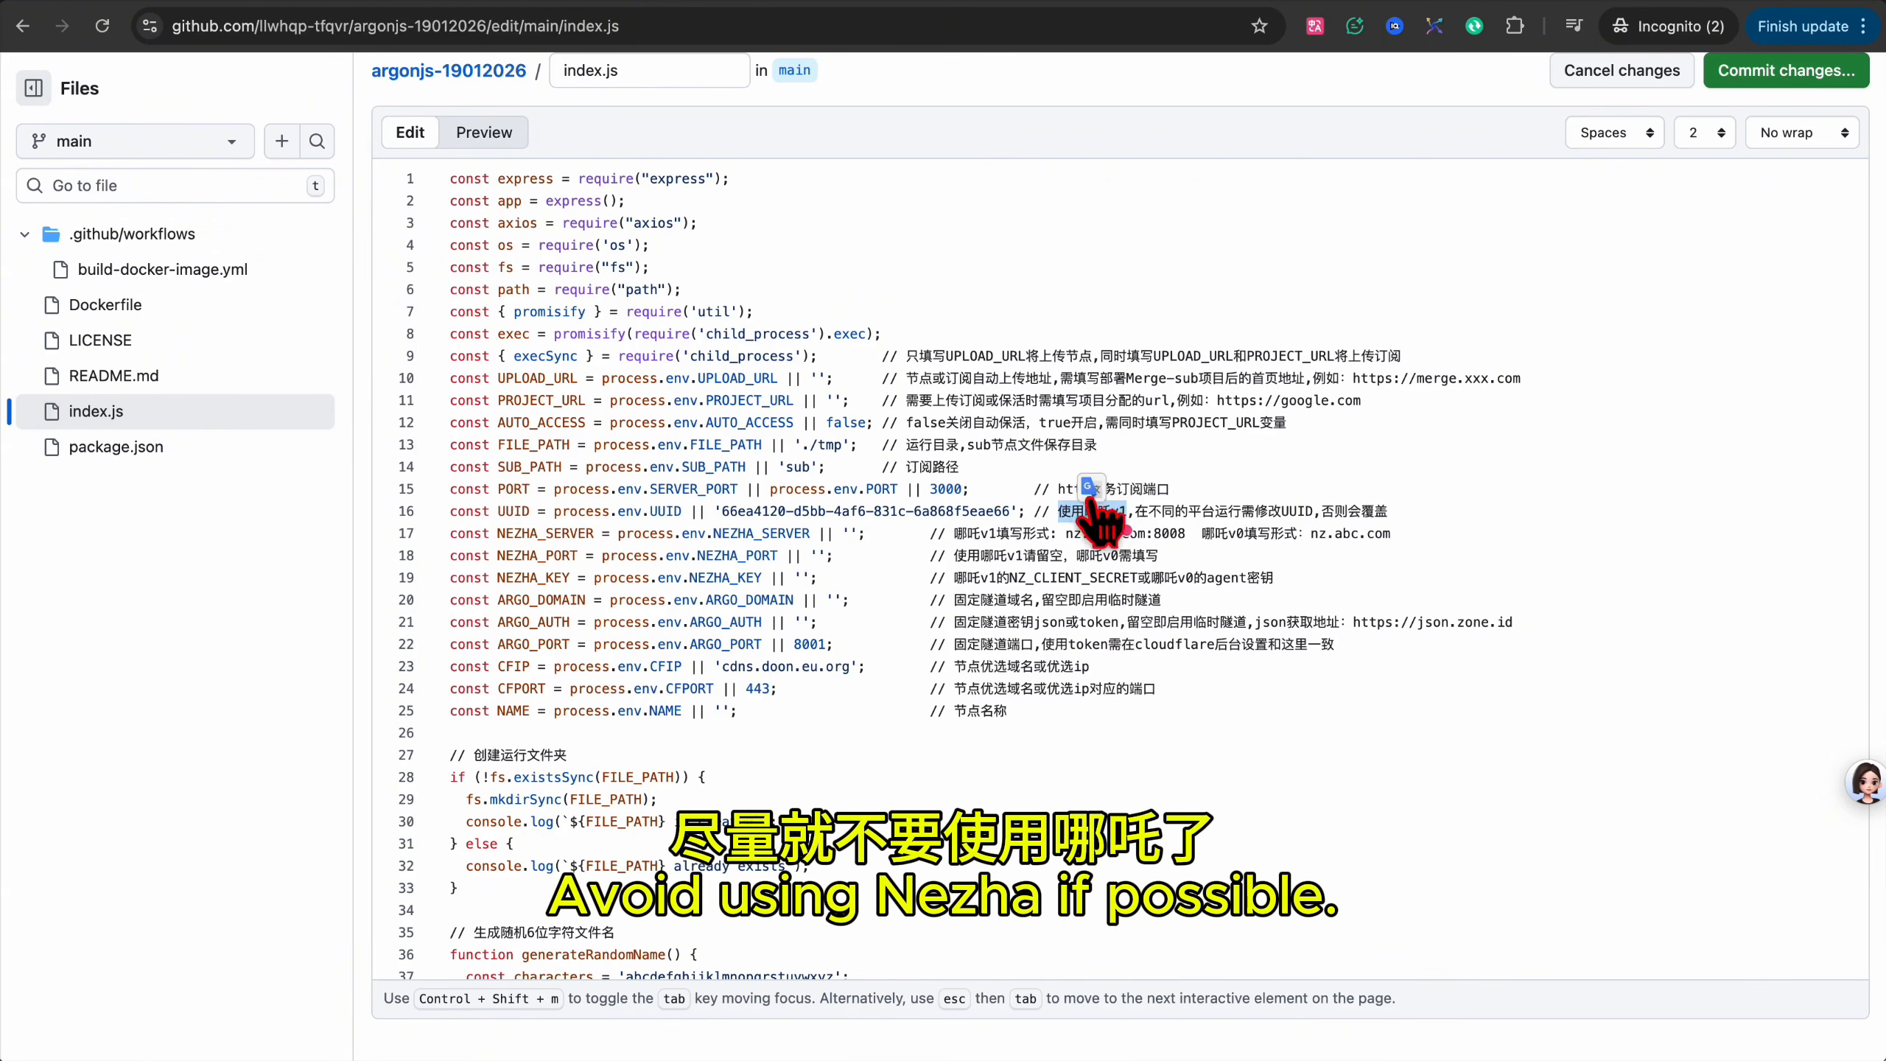
{"action": "left_click", "coordinate": [982, 805]}
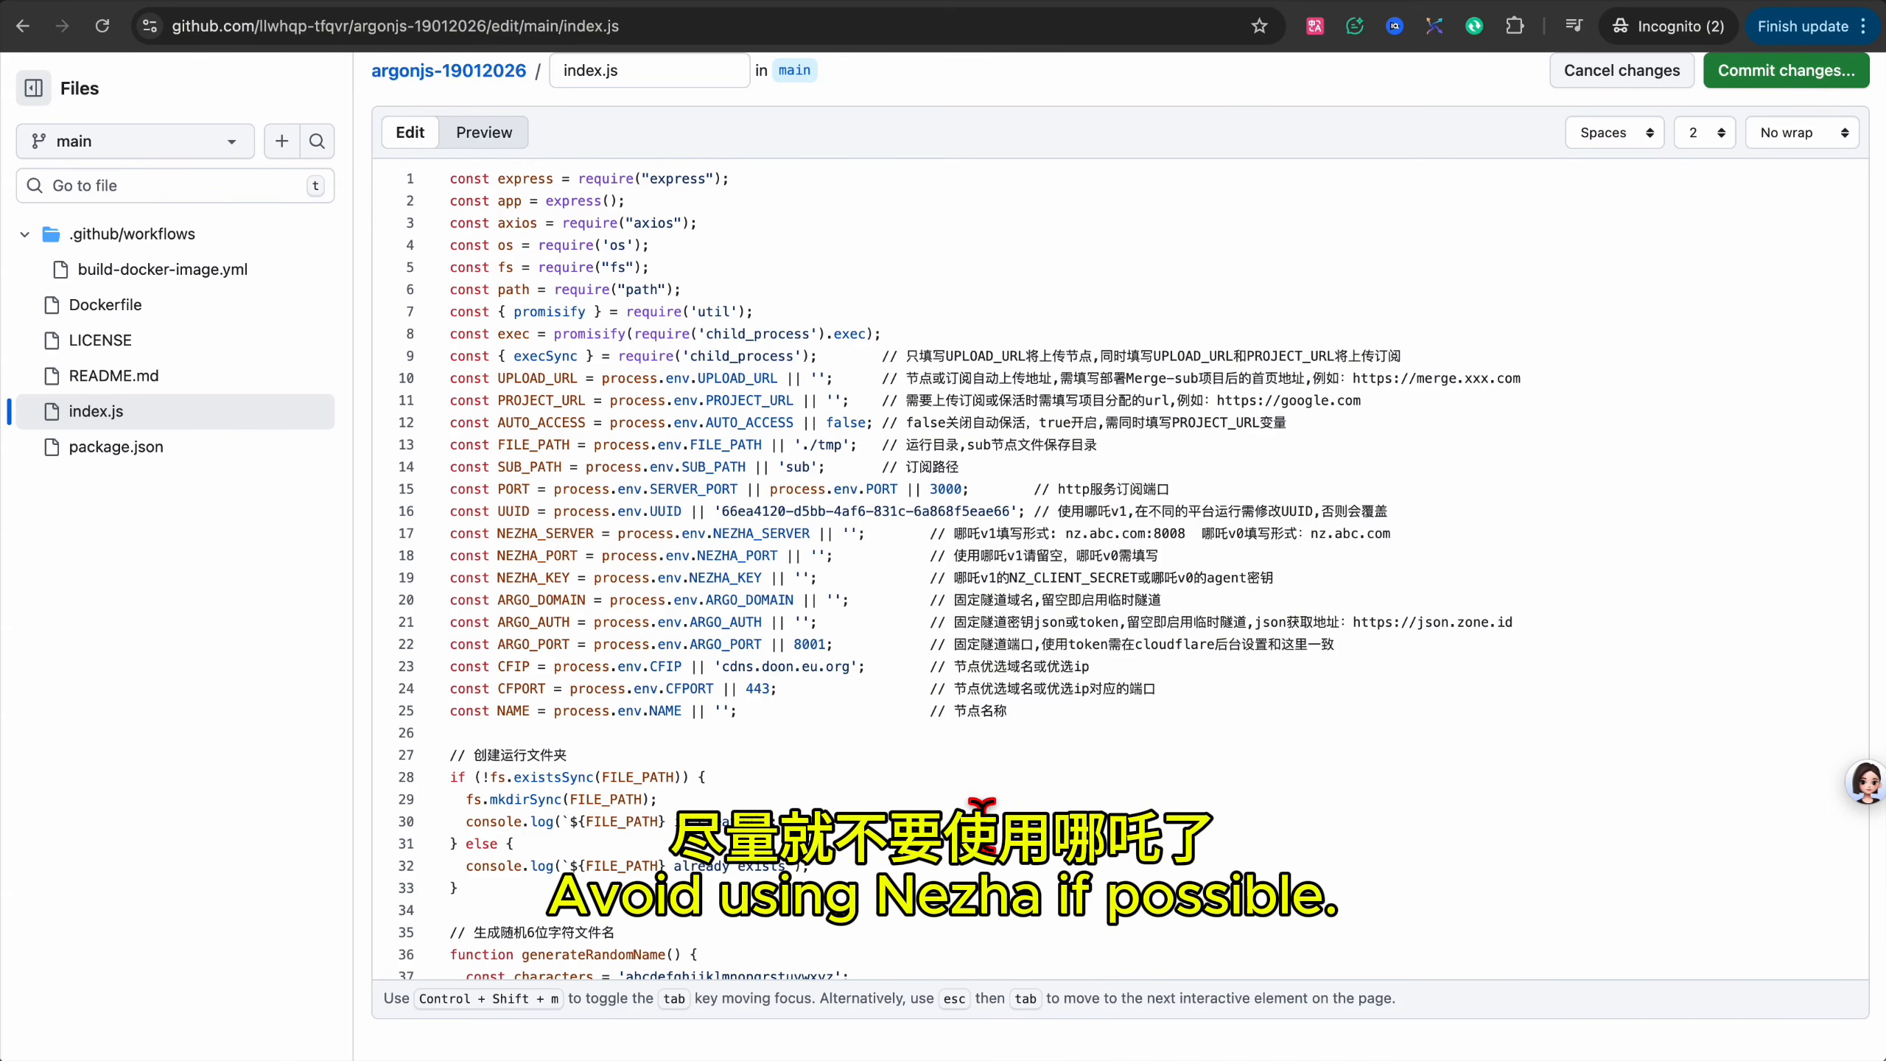
{"action": "double_click", "coordinate": [722, 600]}
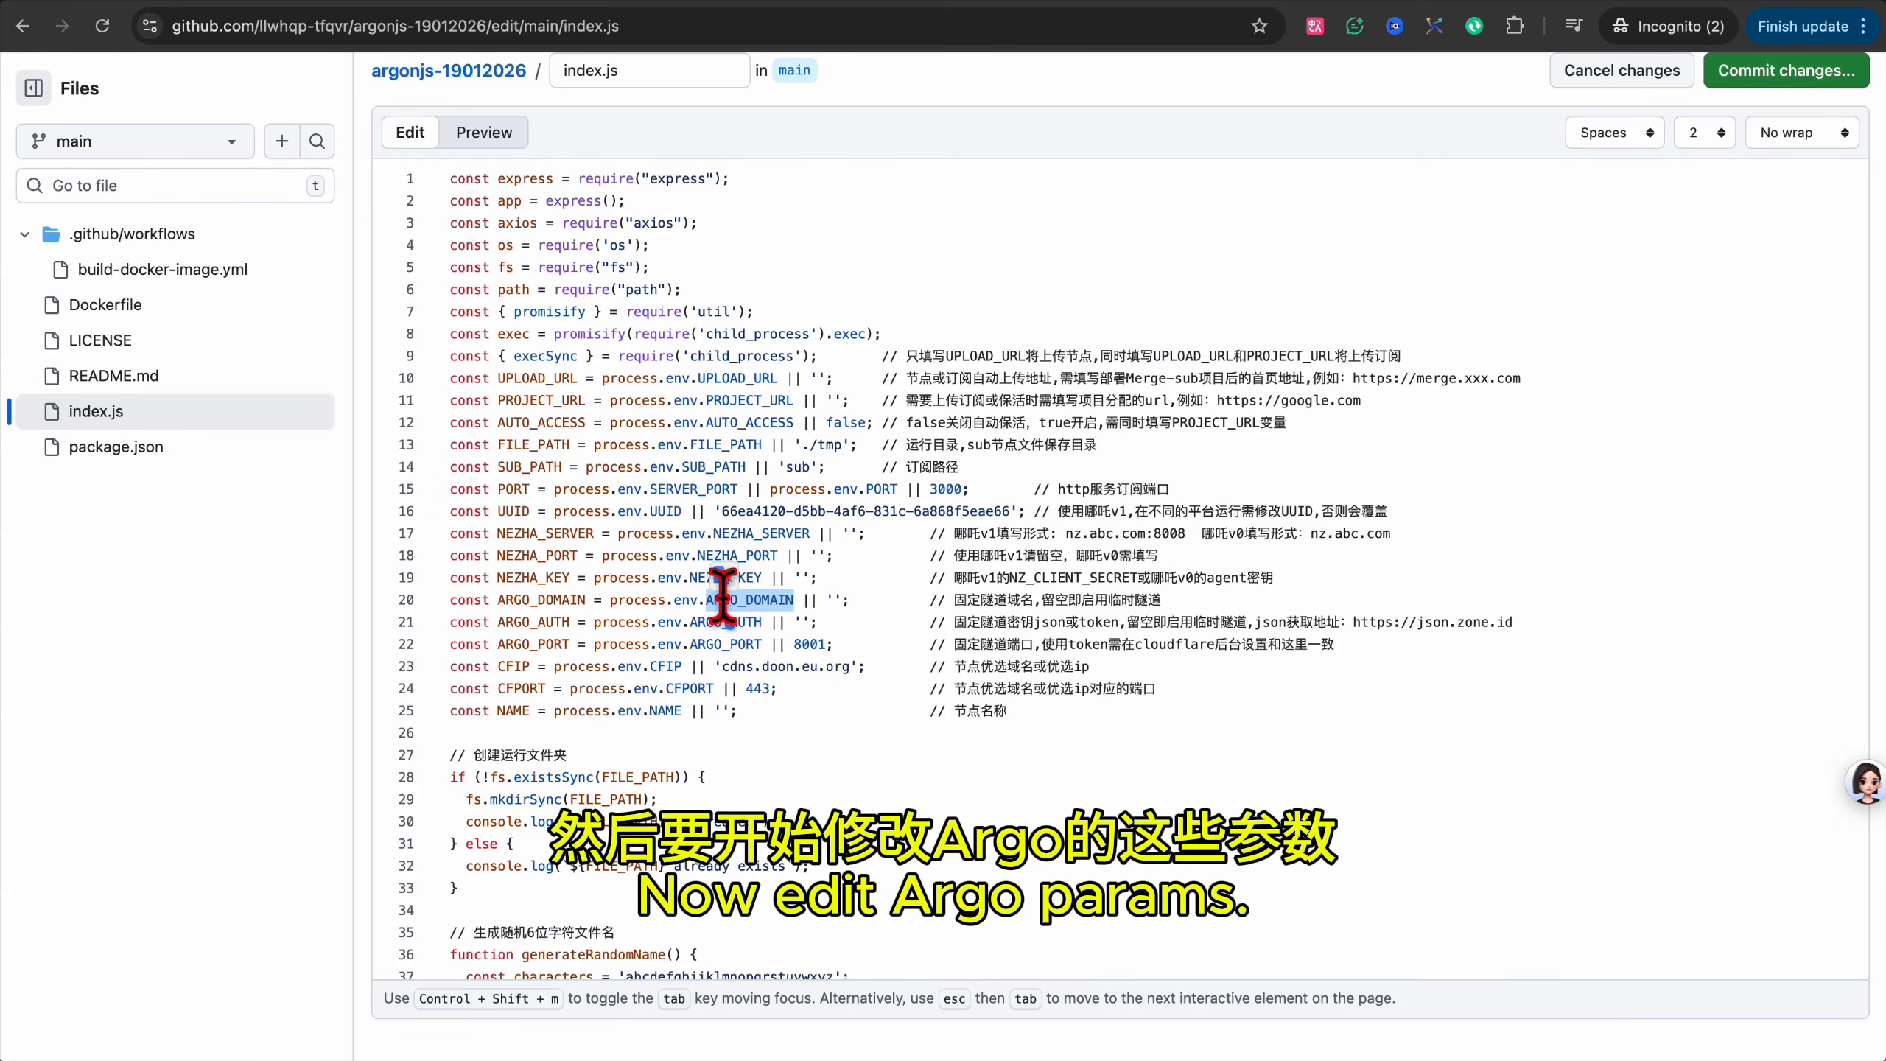
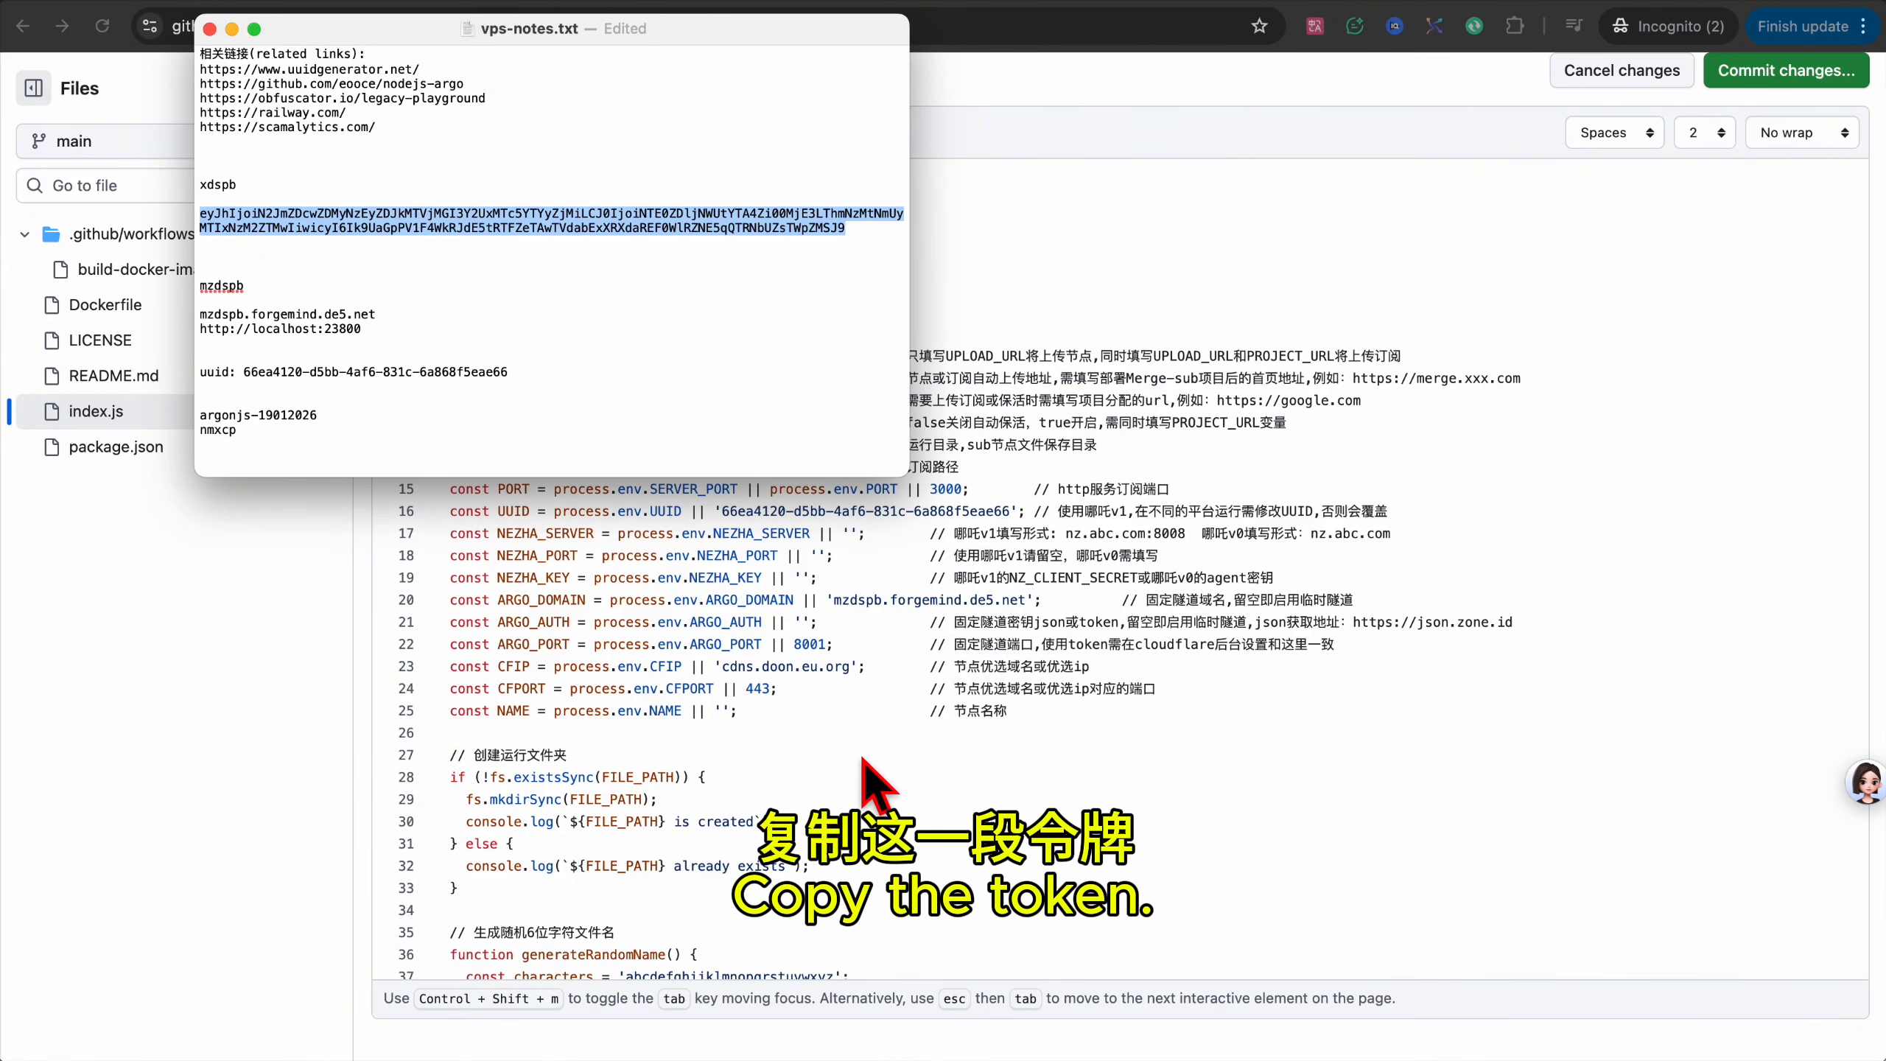
Paste the copied tunnel token into ARGO_AUTH on line 21 of index.js.
{"action": "key", "text": "super+c"}
{"action": "left_click", "coordinate": [796, 622]}
{"action": "key", "text": "super+v"}
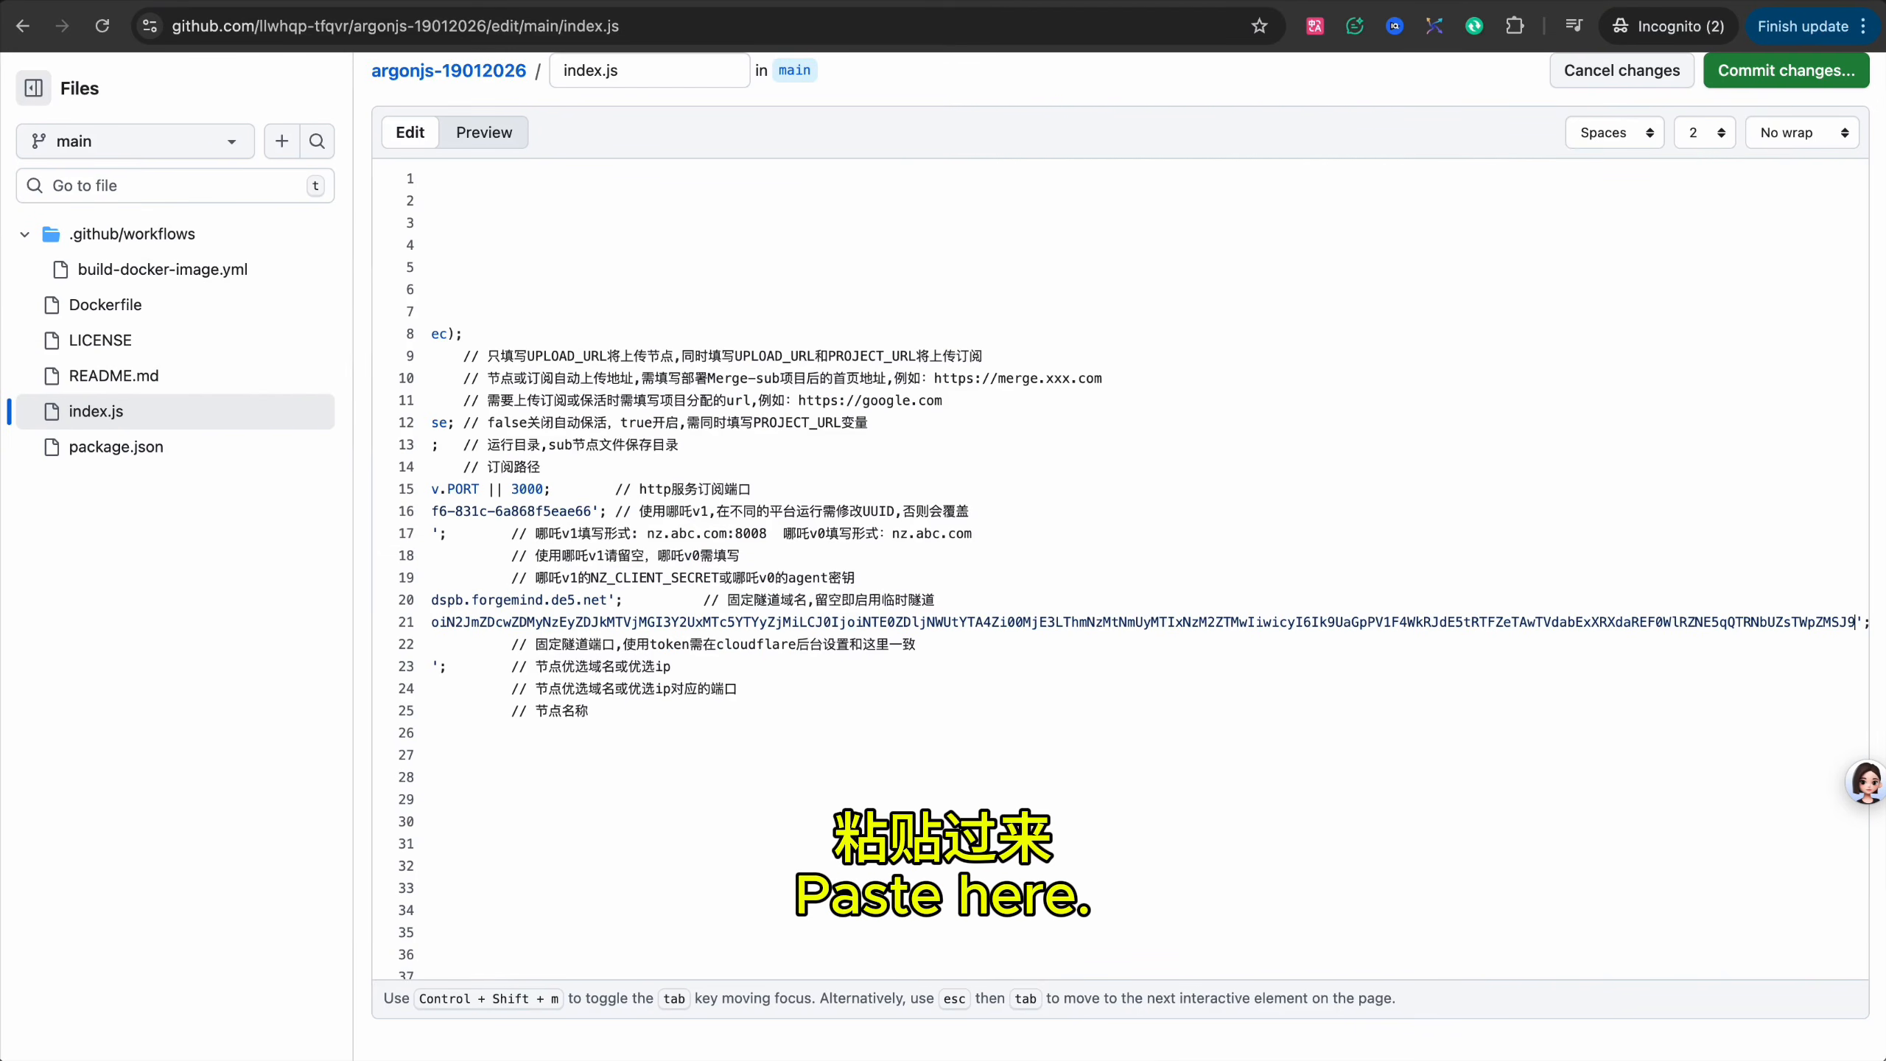
{"action": "scroll", "coordinate": [944, 649], "scroll_direction": "left", "scroll_amount": 5}
Replace the port 8001 on line 22 with 23800 copied from the notes.
{"action": "key", "text": "super+Tab"}
{"action": "left_click_drag", "start_coordinate": [324, 330], "coordinate": [374, 323]}
{"action": "key", "text": "super+c"}
{"action": "left_click", "coordinate": [880, 802]}
{"action": "double_click", "coordinate": [798, 644]}
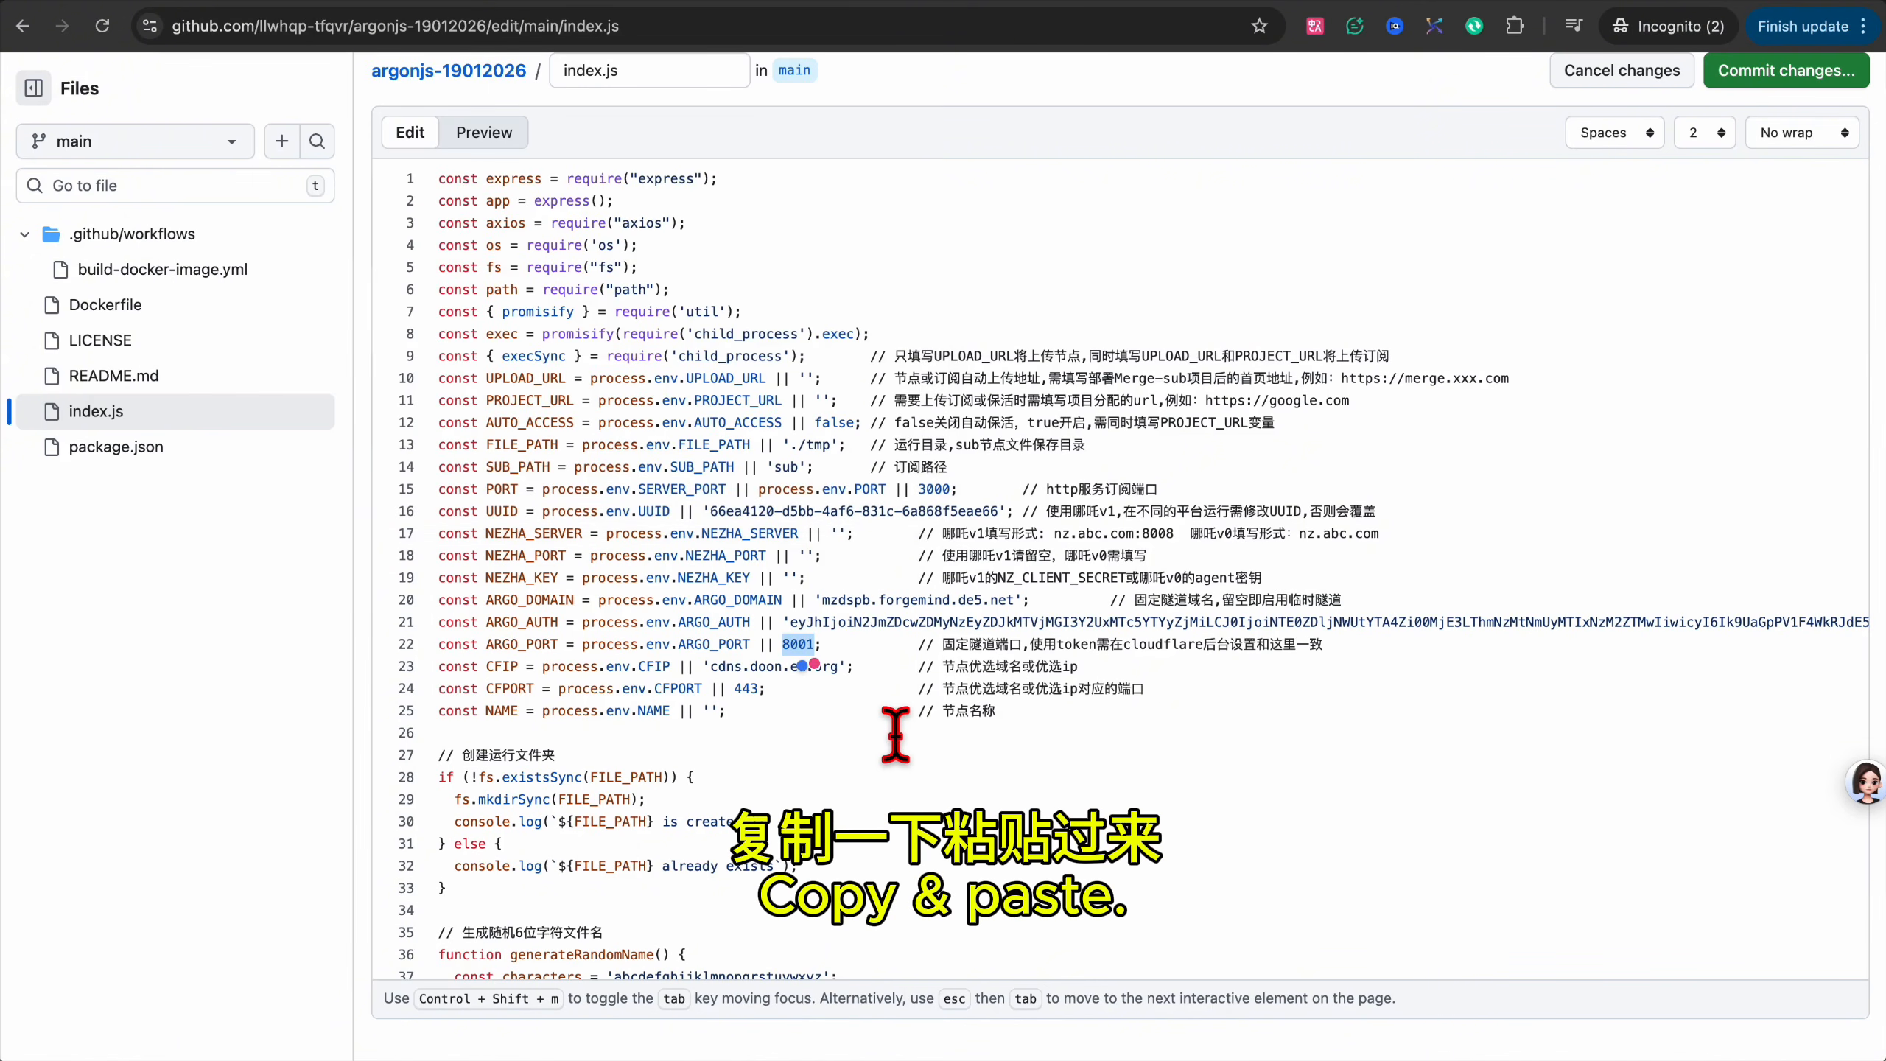
{"action": "key", "text": "super+v"}
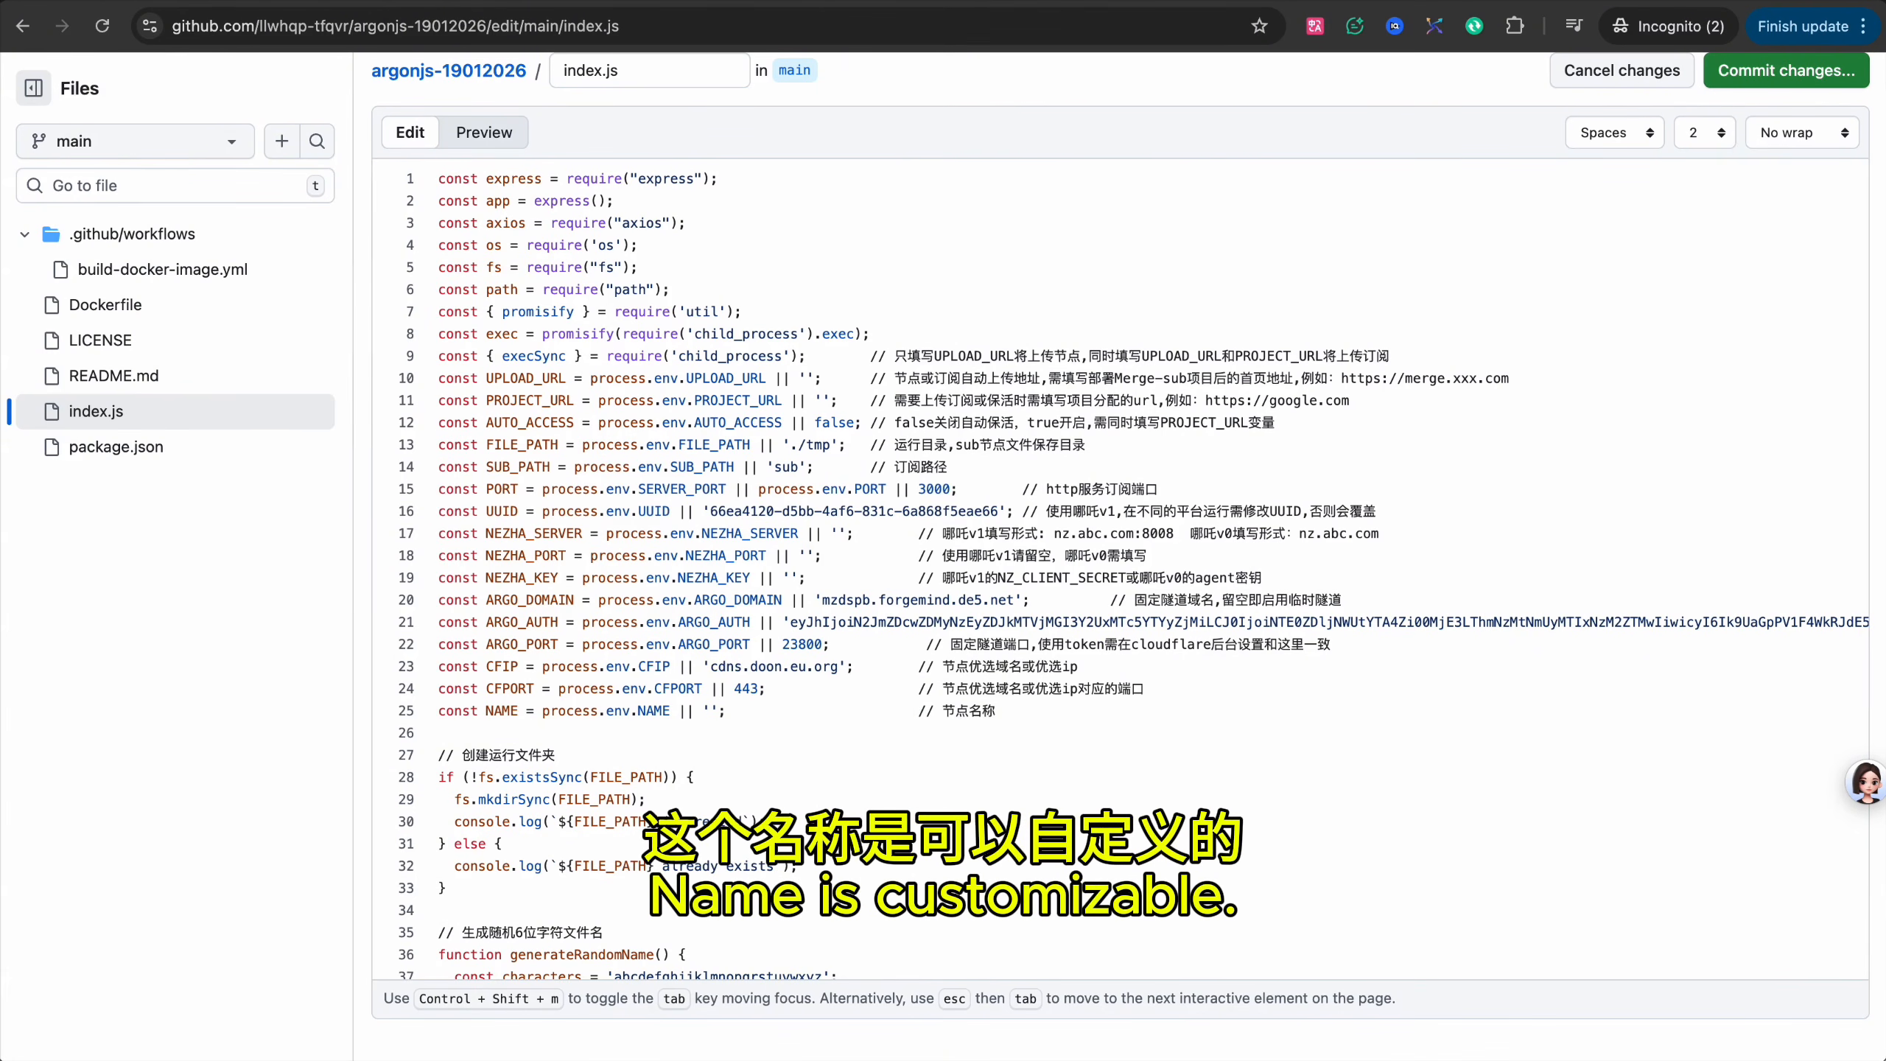
Fill in the node name mzdspbn on line 25.
{"action": "key", "text": "super+v"}
{"action": "double_click", "coordinate": [739, 711]}
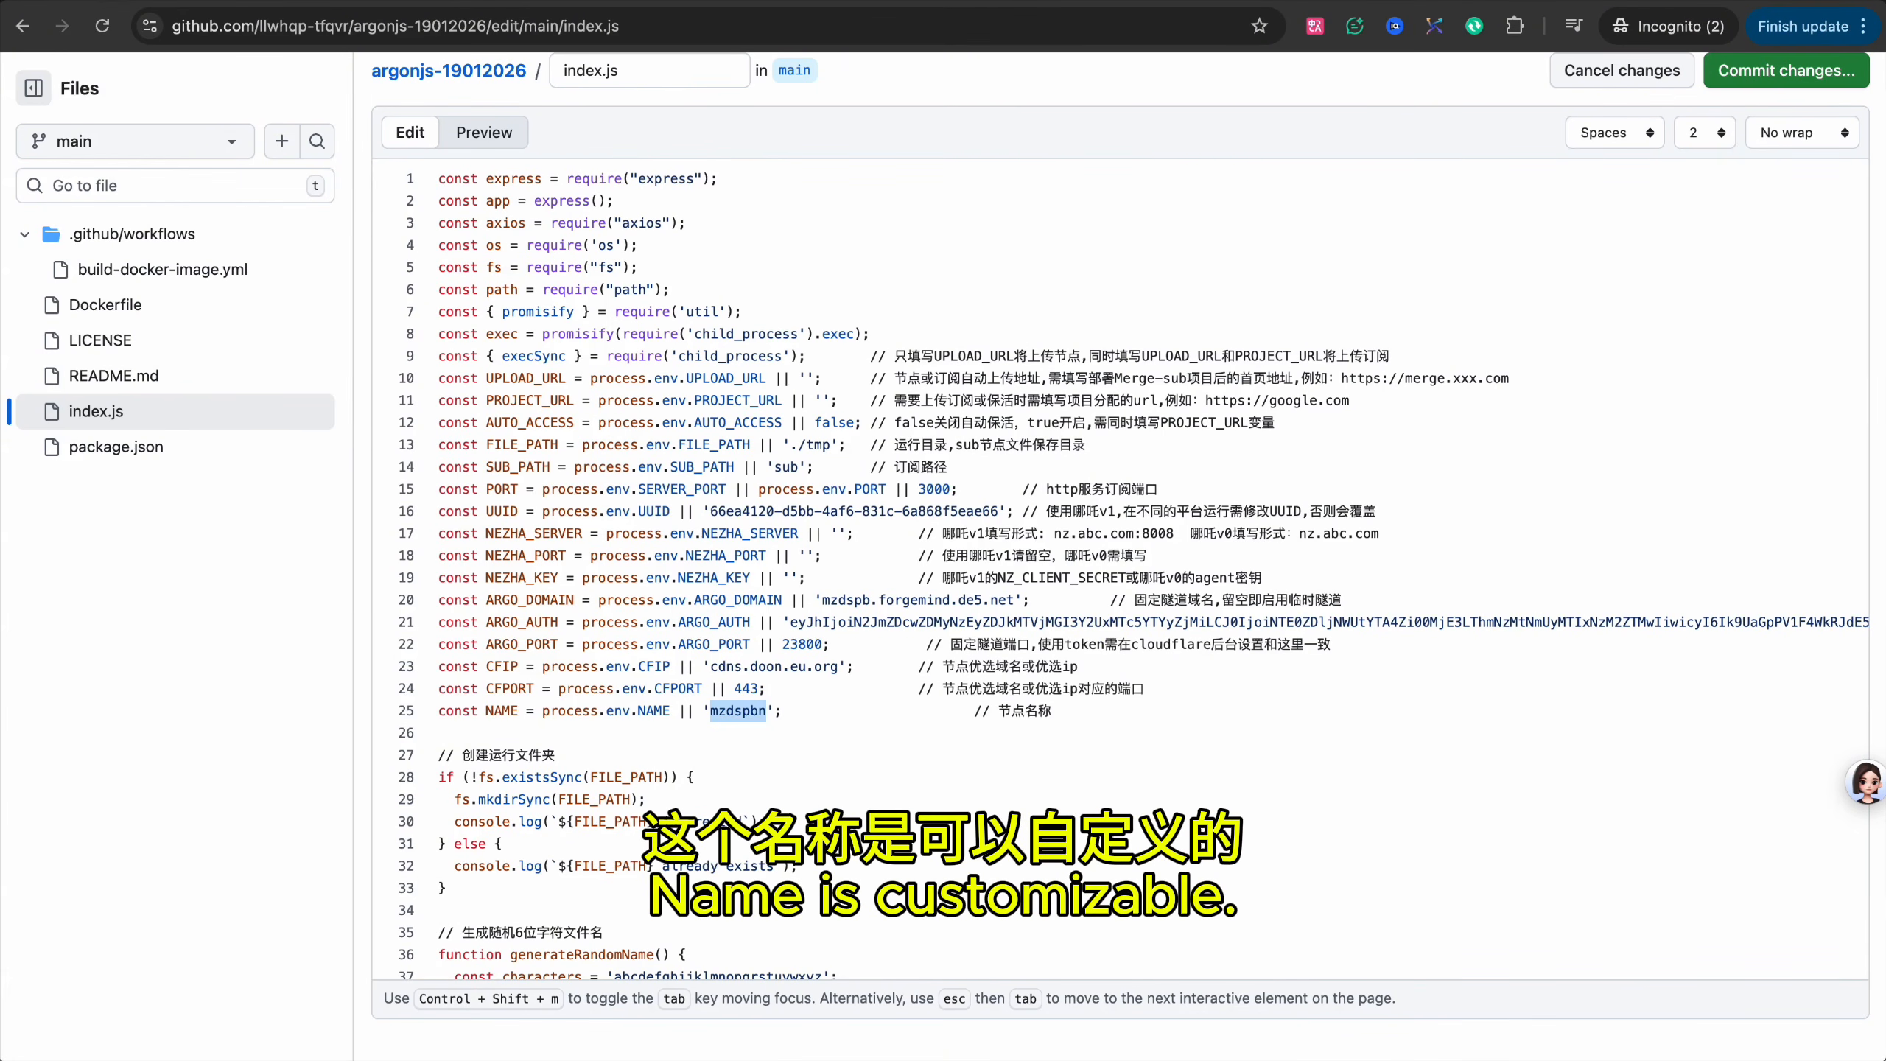
{"action": "left_click", "coordinate": [766, 711]}
{"action": "scroll", "coordinate": [729, 666], "scroll_direction": "up", "scroll_amount": 2}
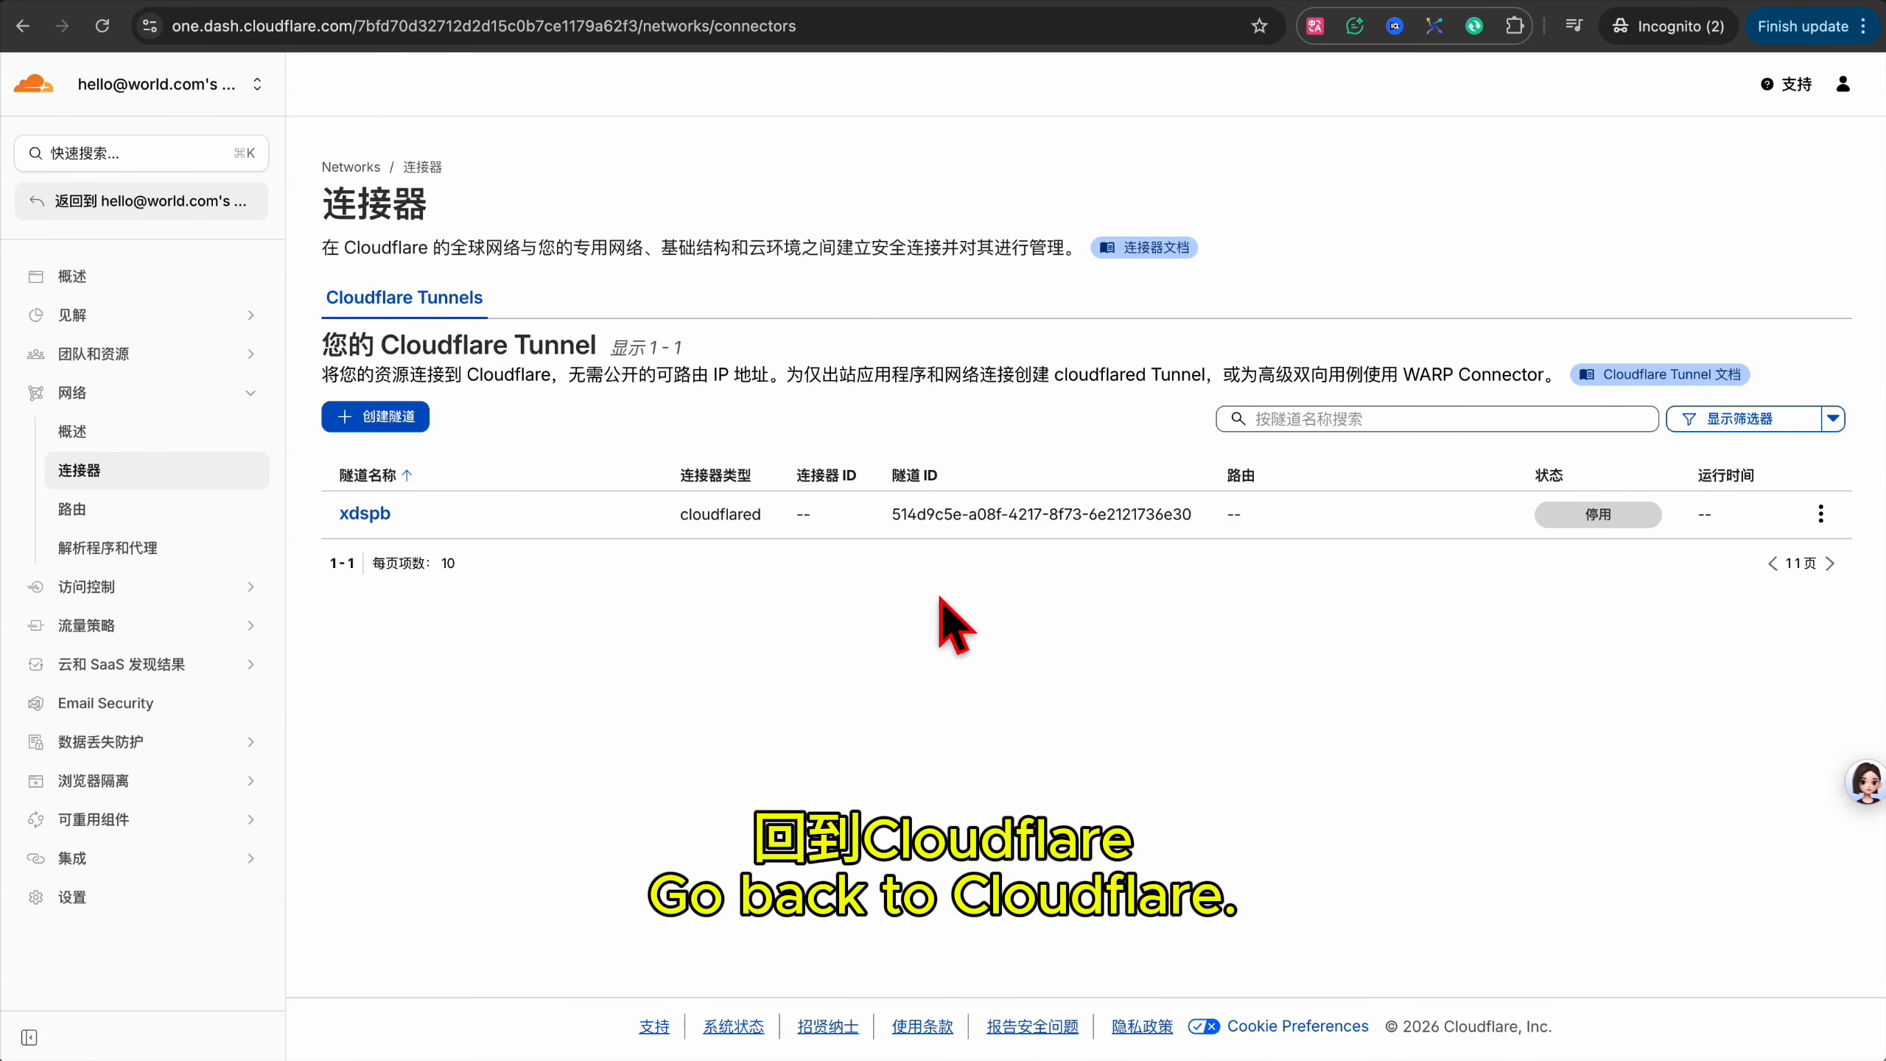
Check the xdspb tunnel's route to localhost:23800 in Cloudflare, then select all of index.js.
{"action": "left_click", "coordinate": [1821, 514]}
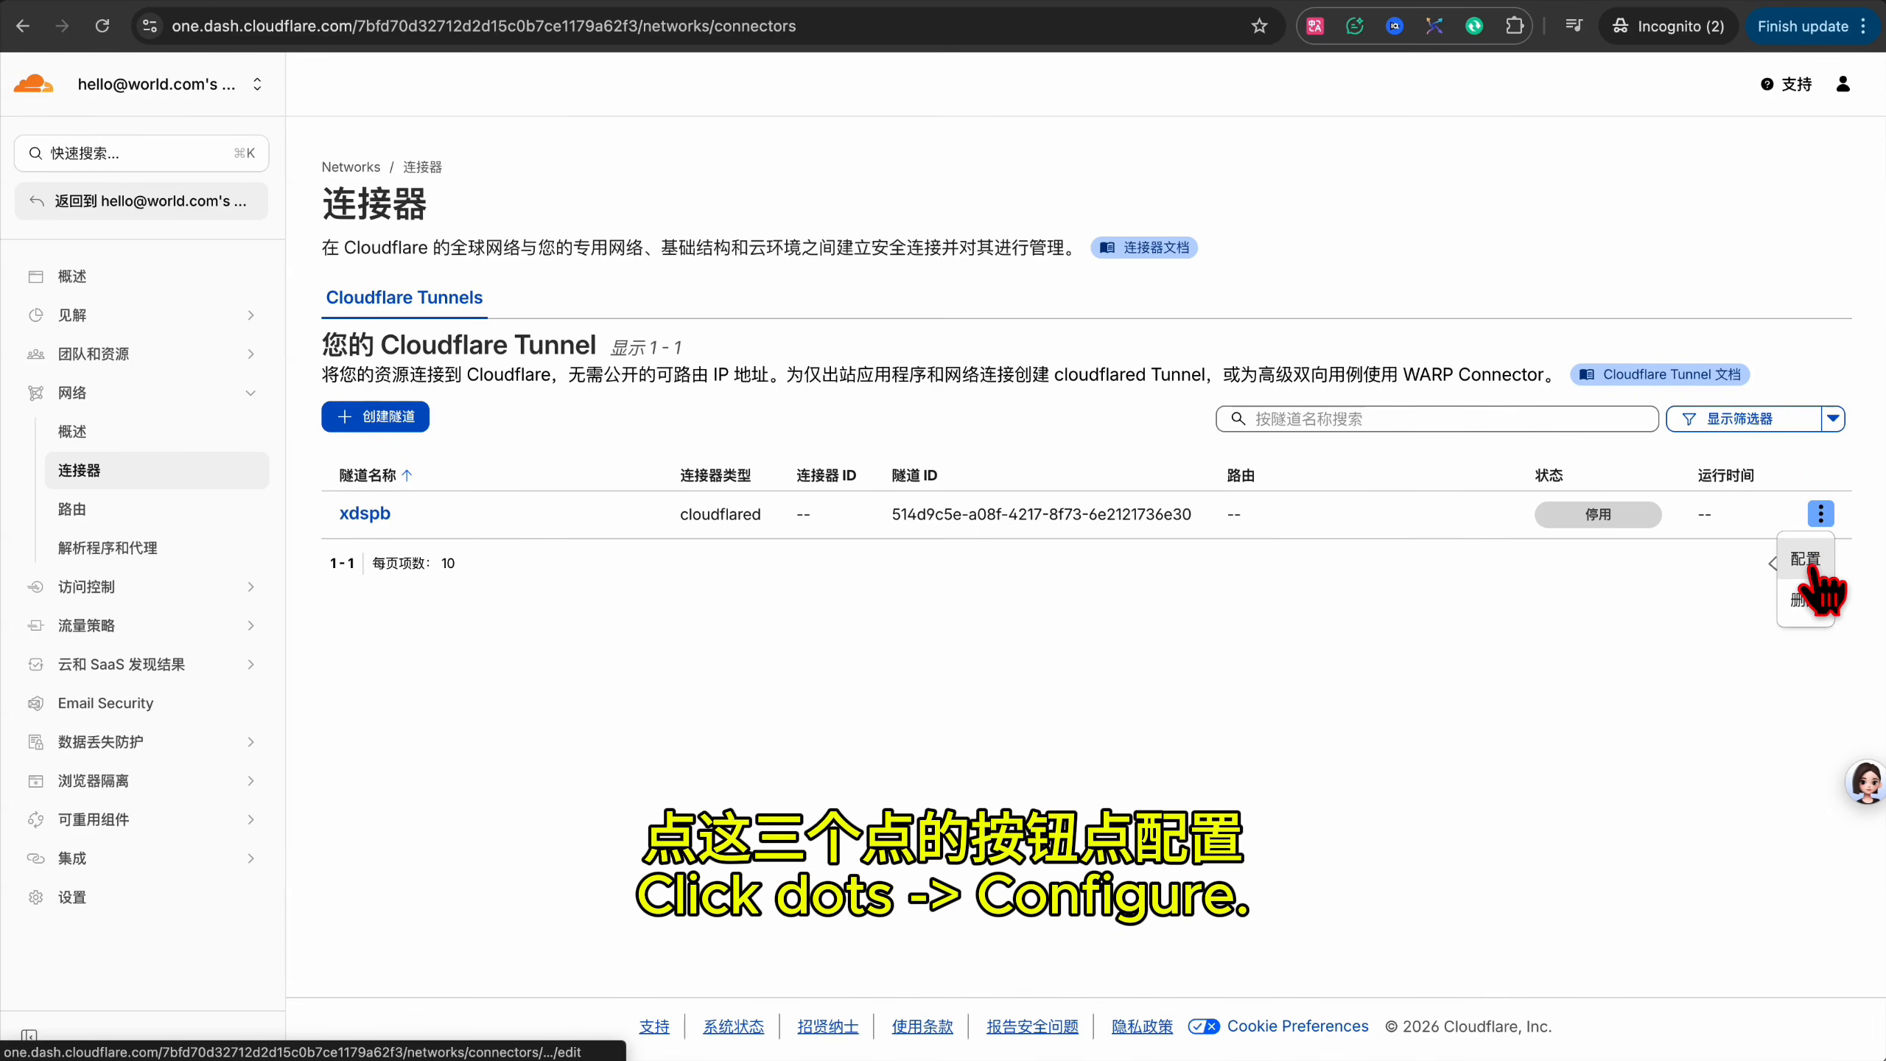
{"action": "left_click", "coordinate": [1810, 564]}
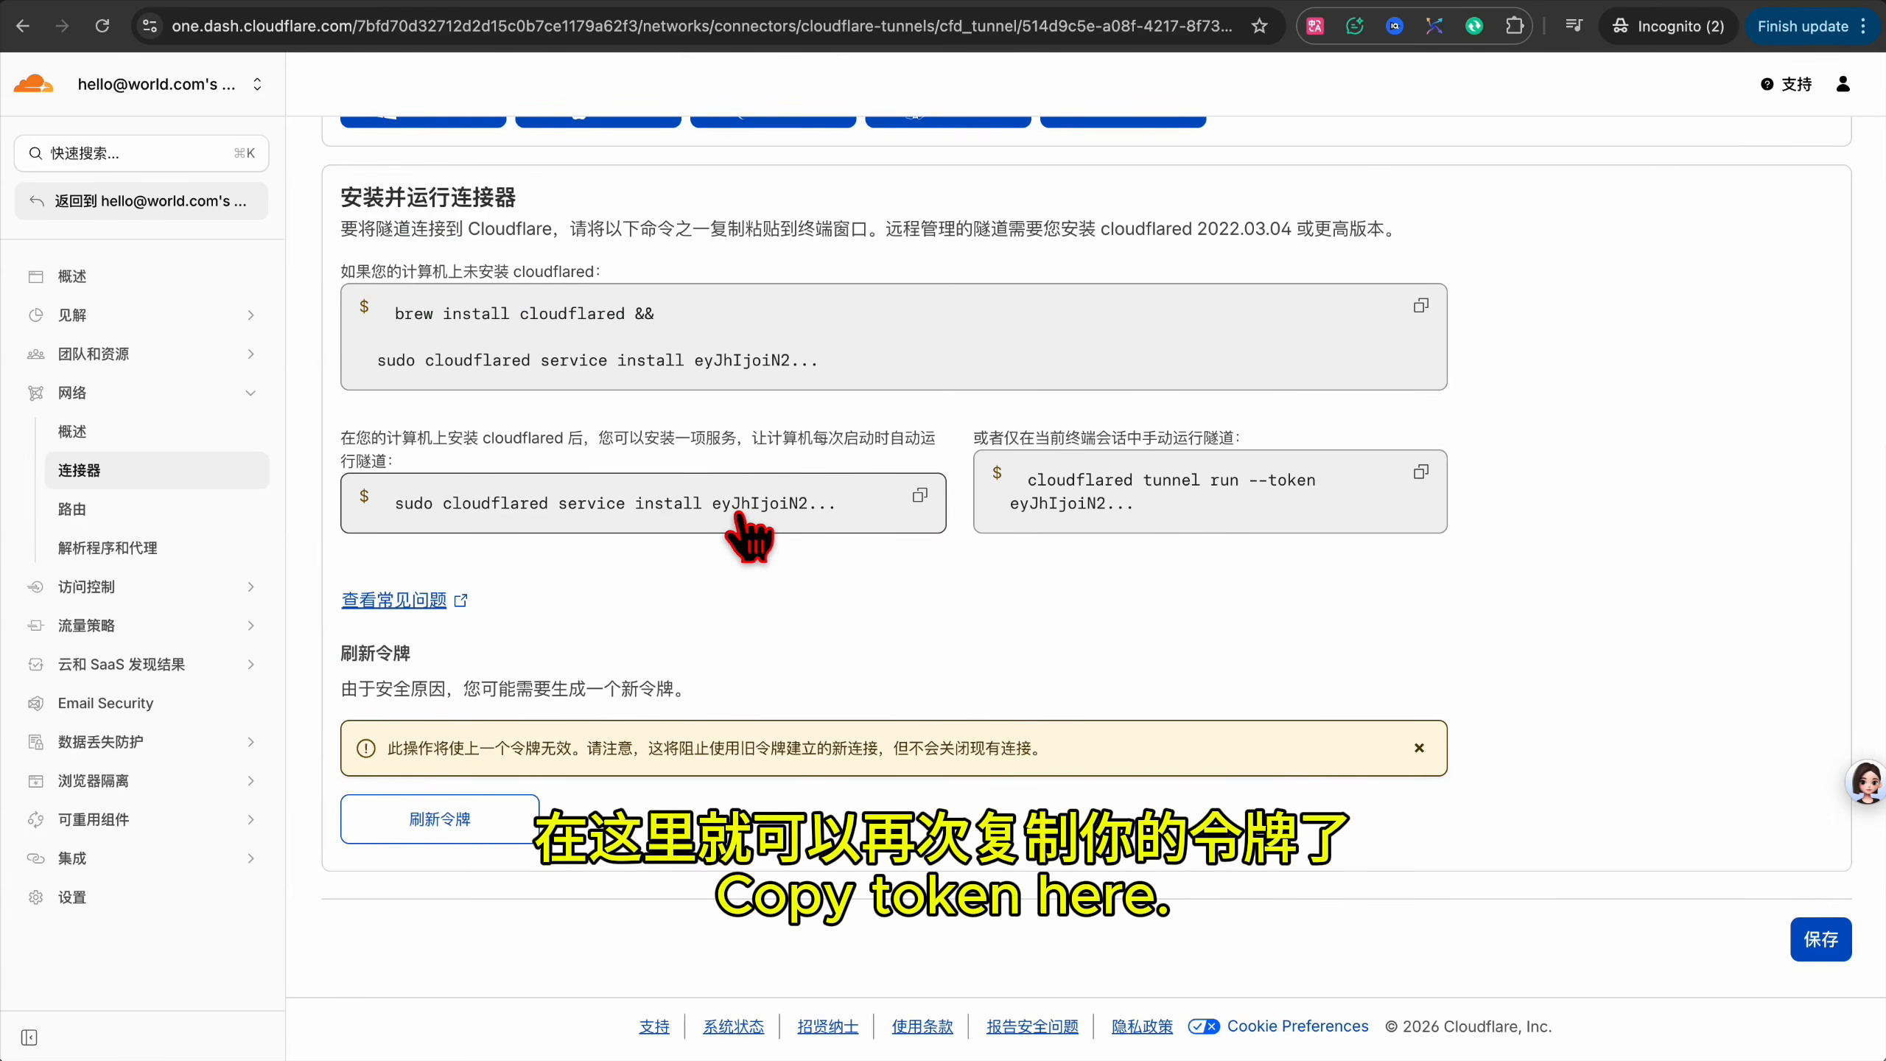
{"action": "scroll", "coordinate": [750, 534], "scroll_direction": "up", "scroll_amount": 5}
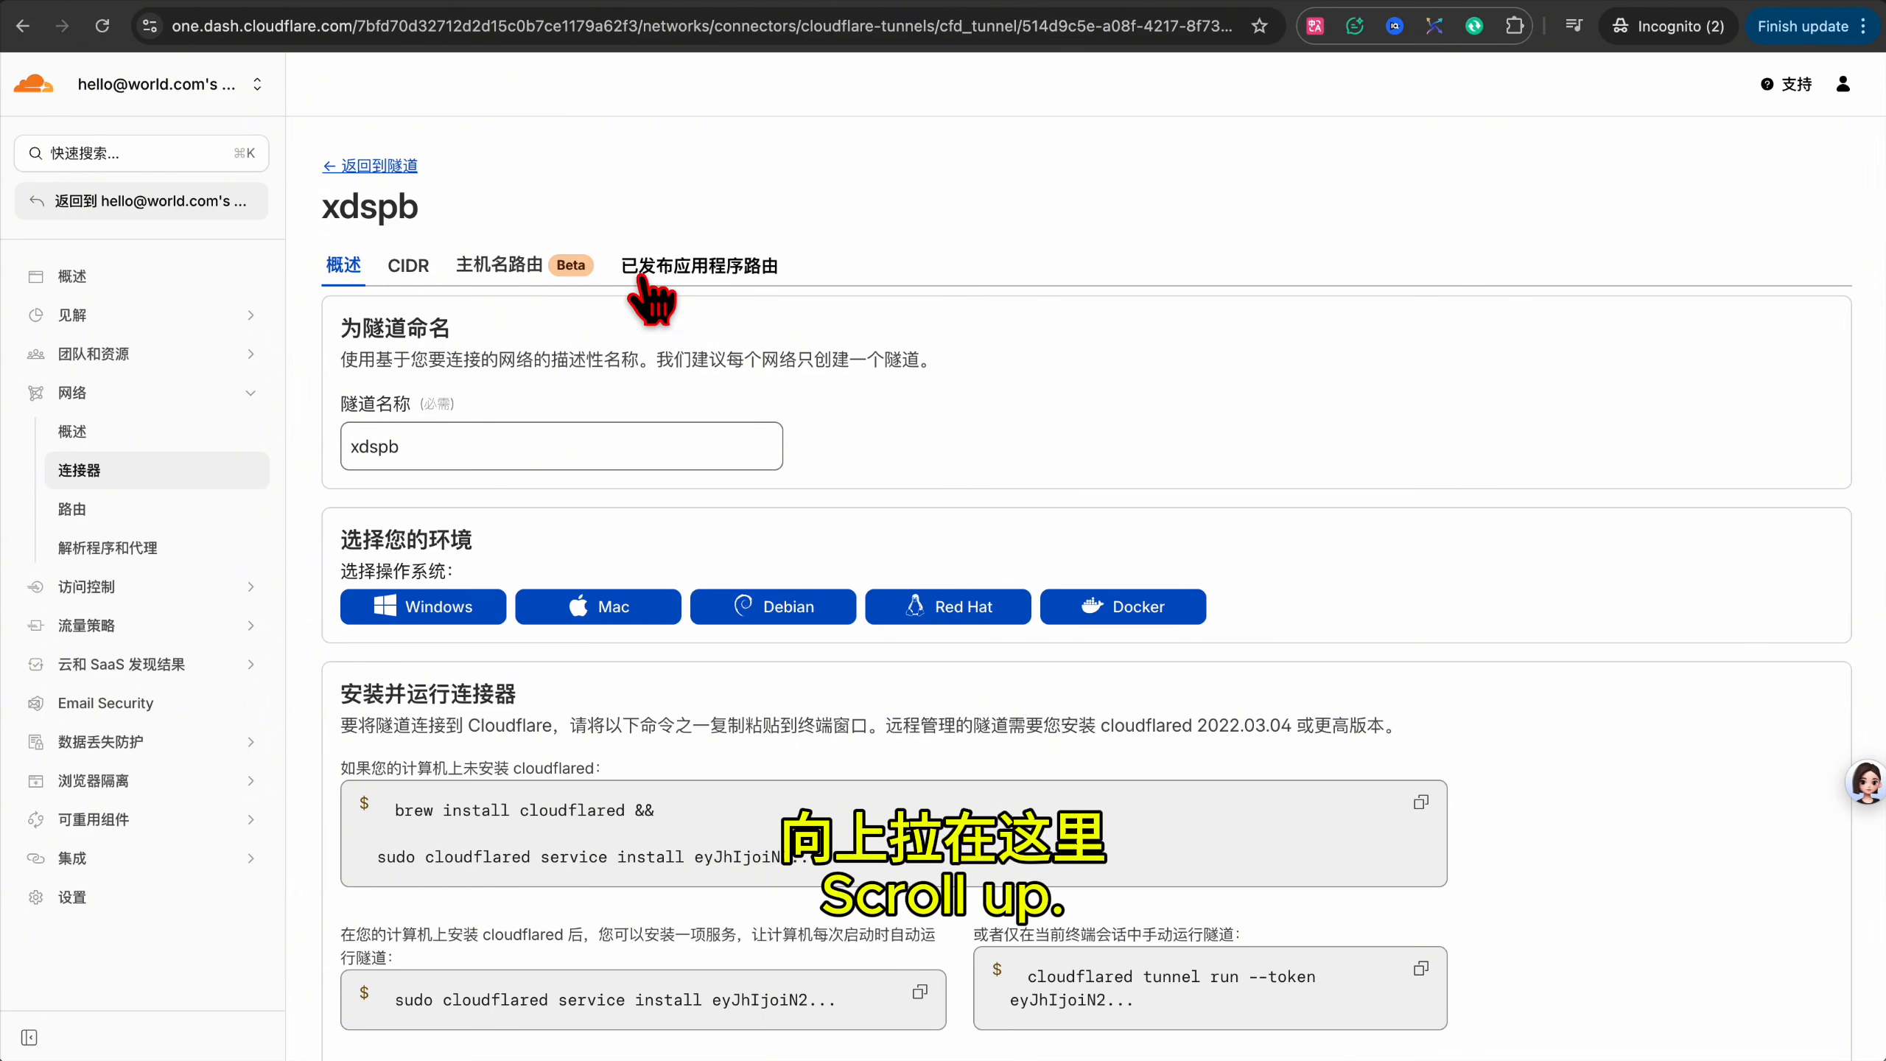
{"action": "left_click", "coordinate": [701, 279]}
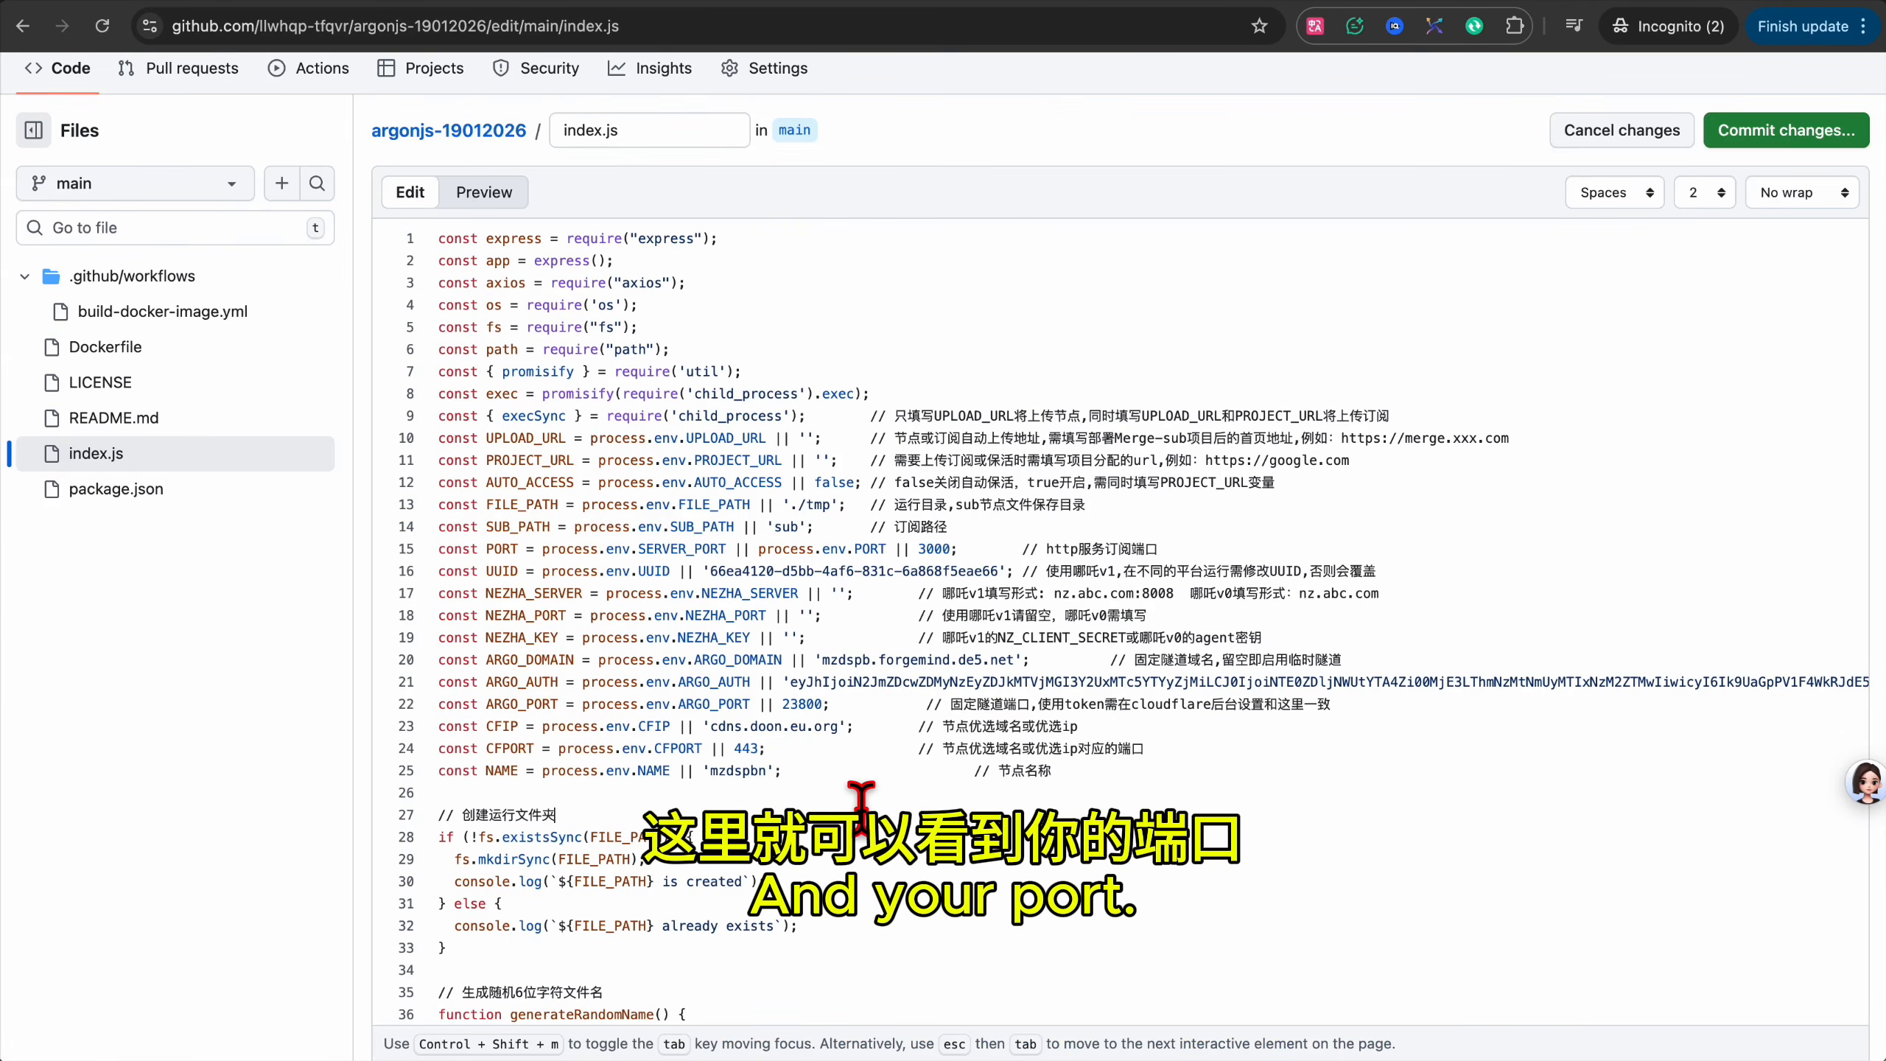
{"action": "key", "text": "super+a"}
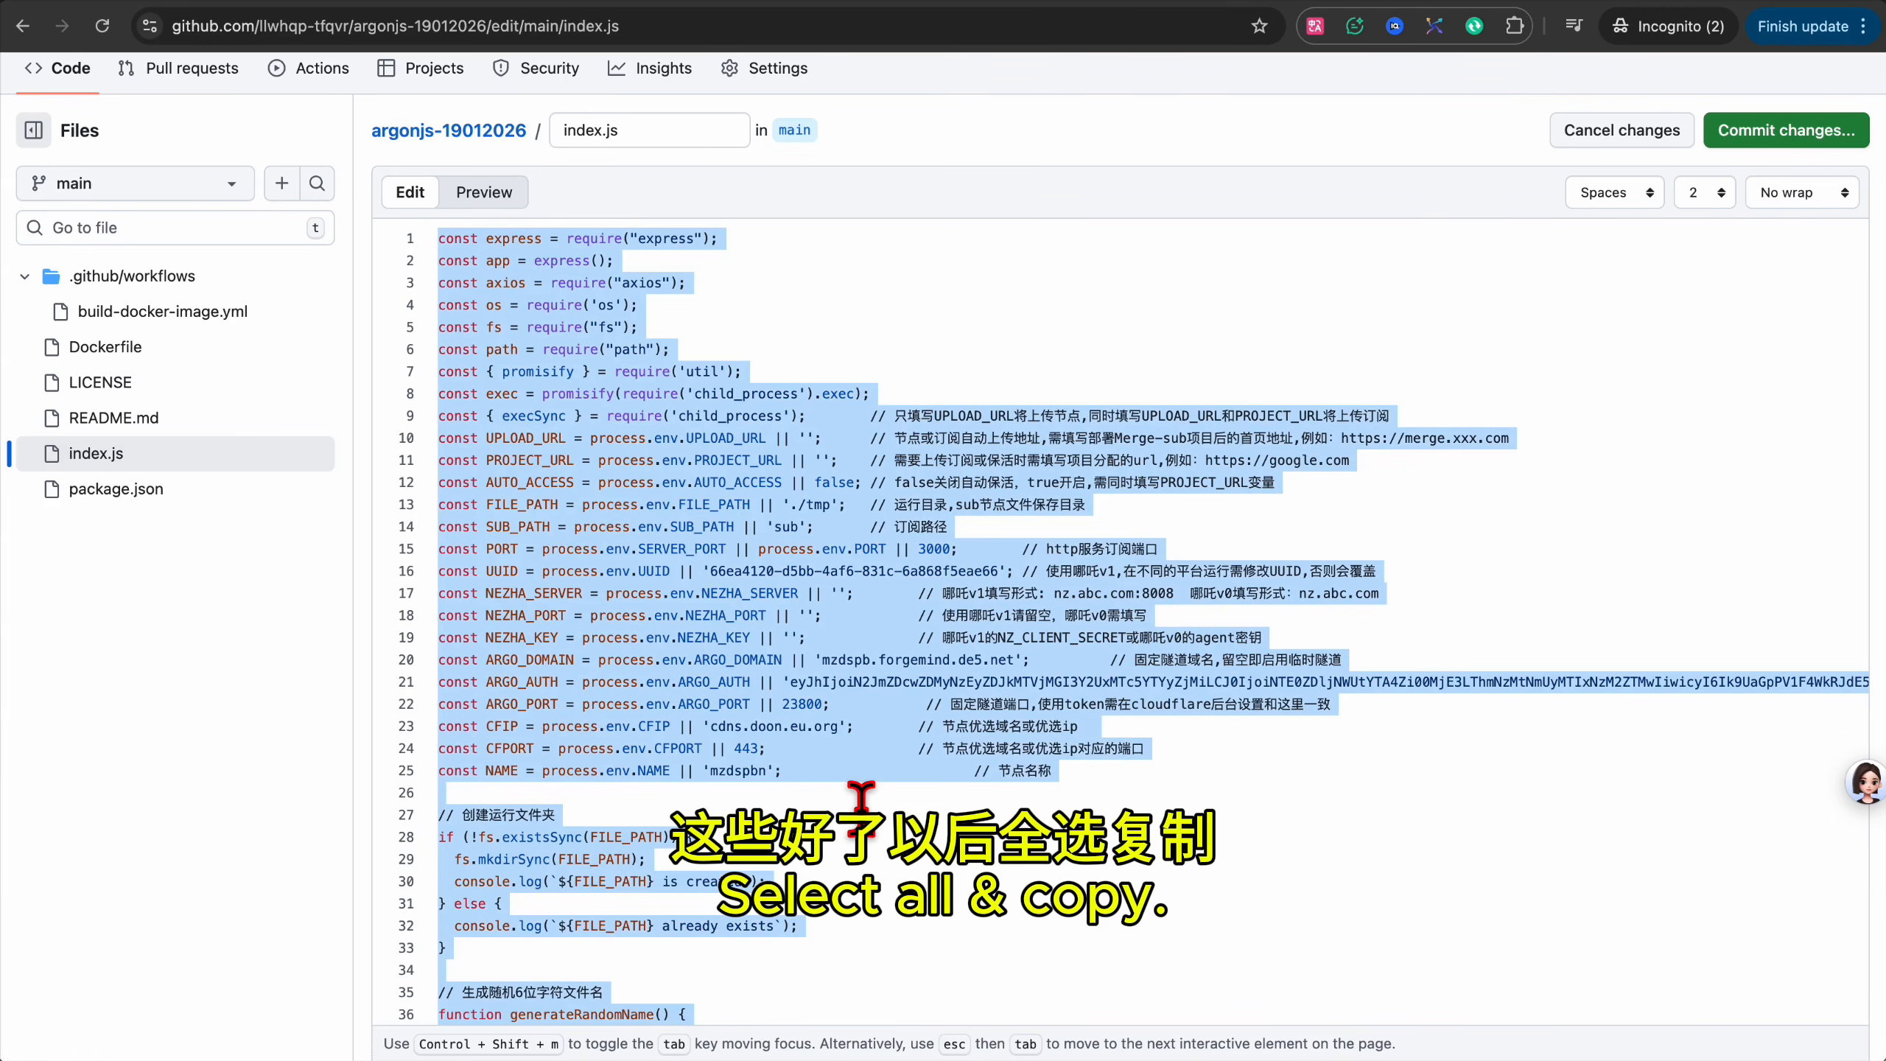
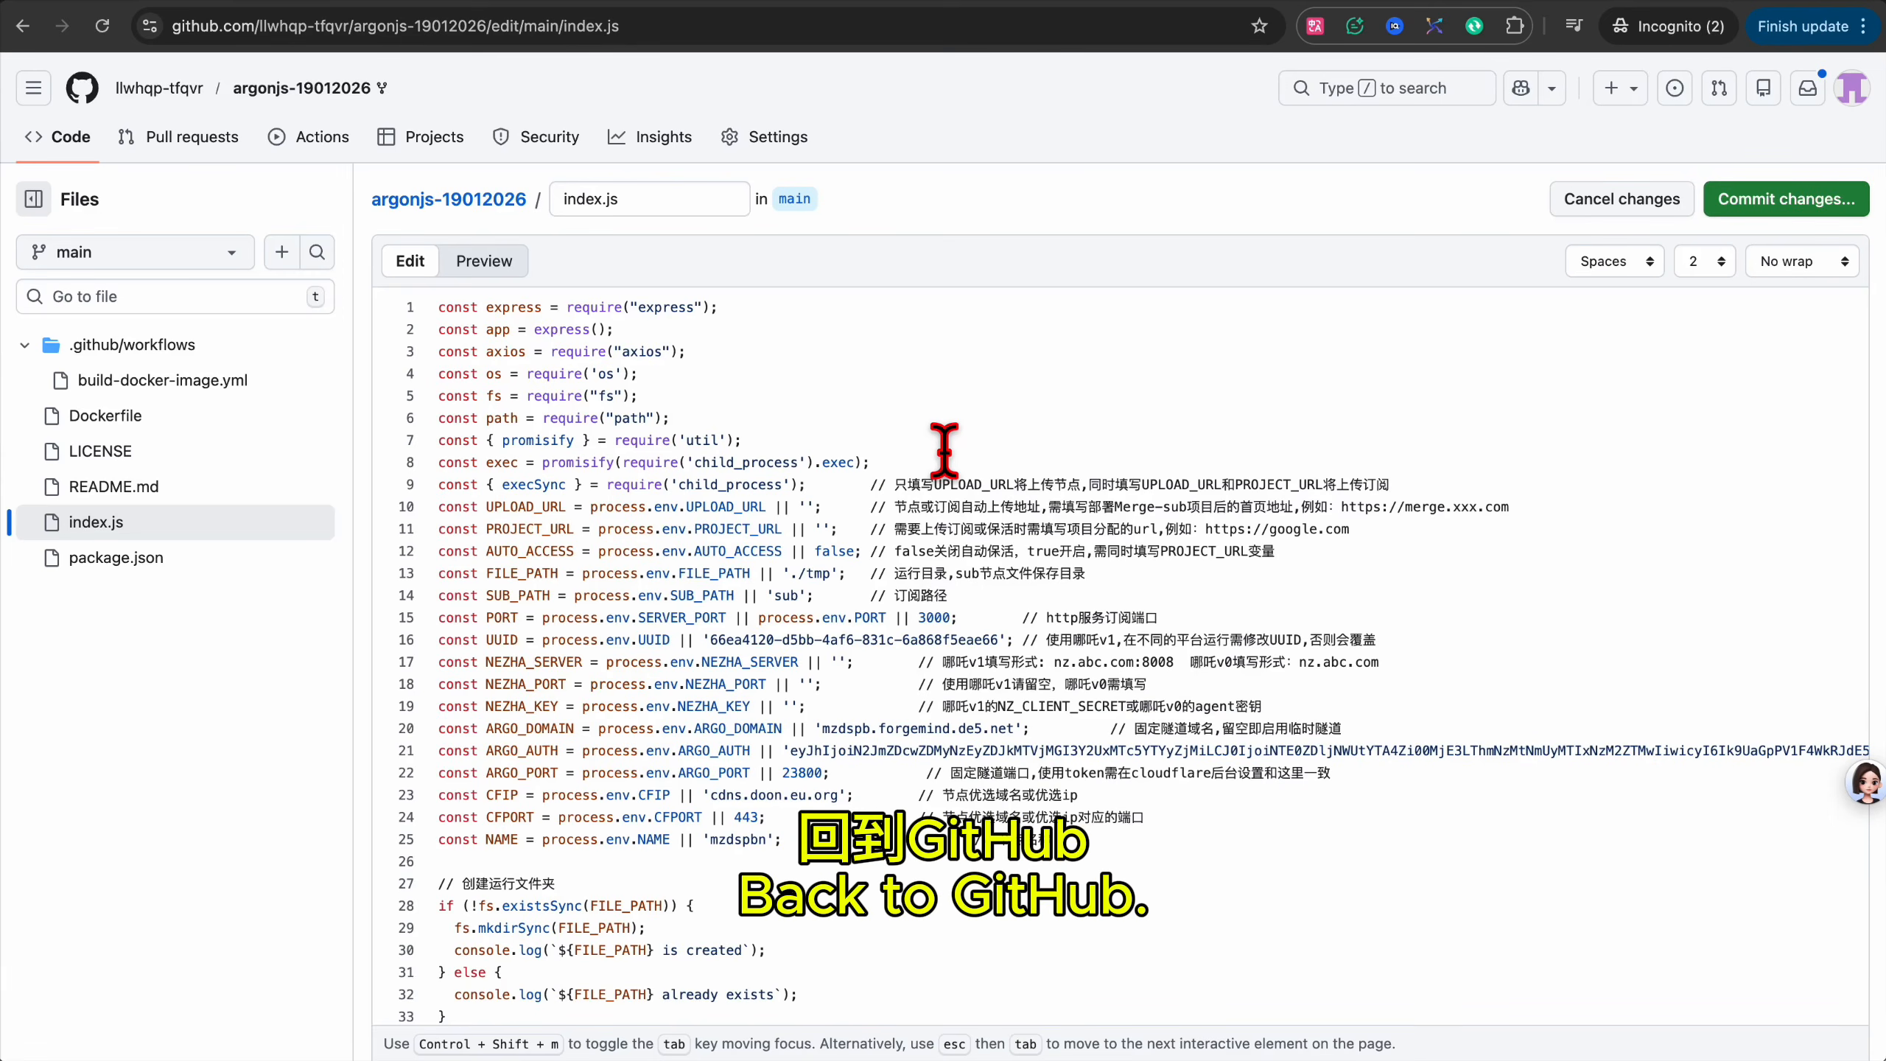
Paste the obfuscated one-line code over all of index.js and commit it directly to main.
{"action": "key", "text": "super+a"}
{"action": "key", "text": "super+v"}
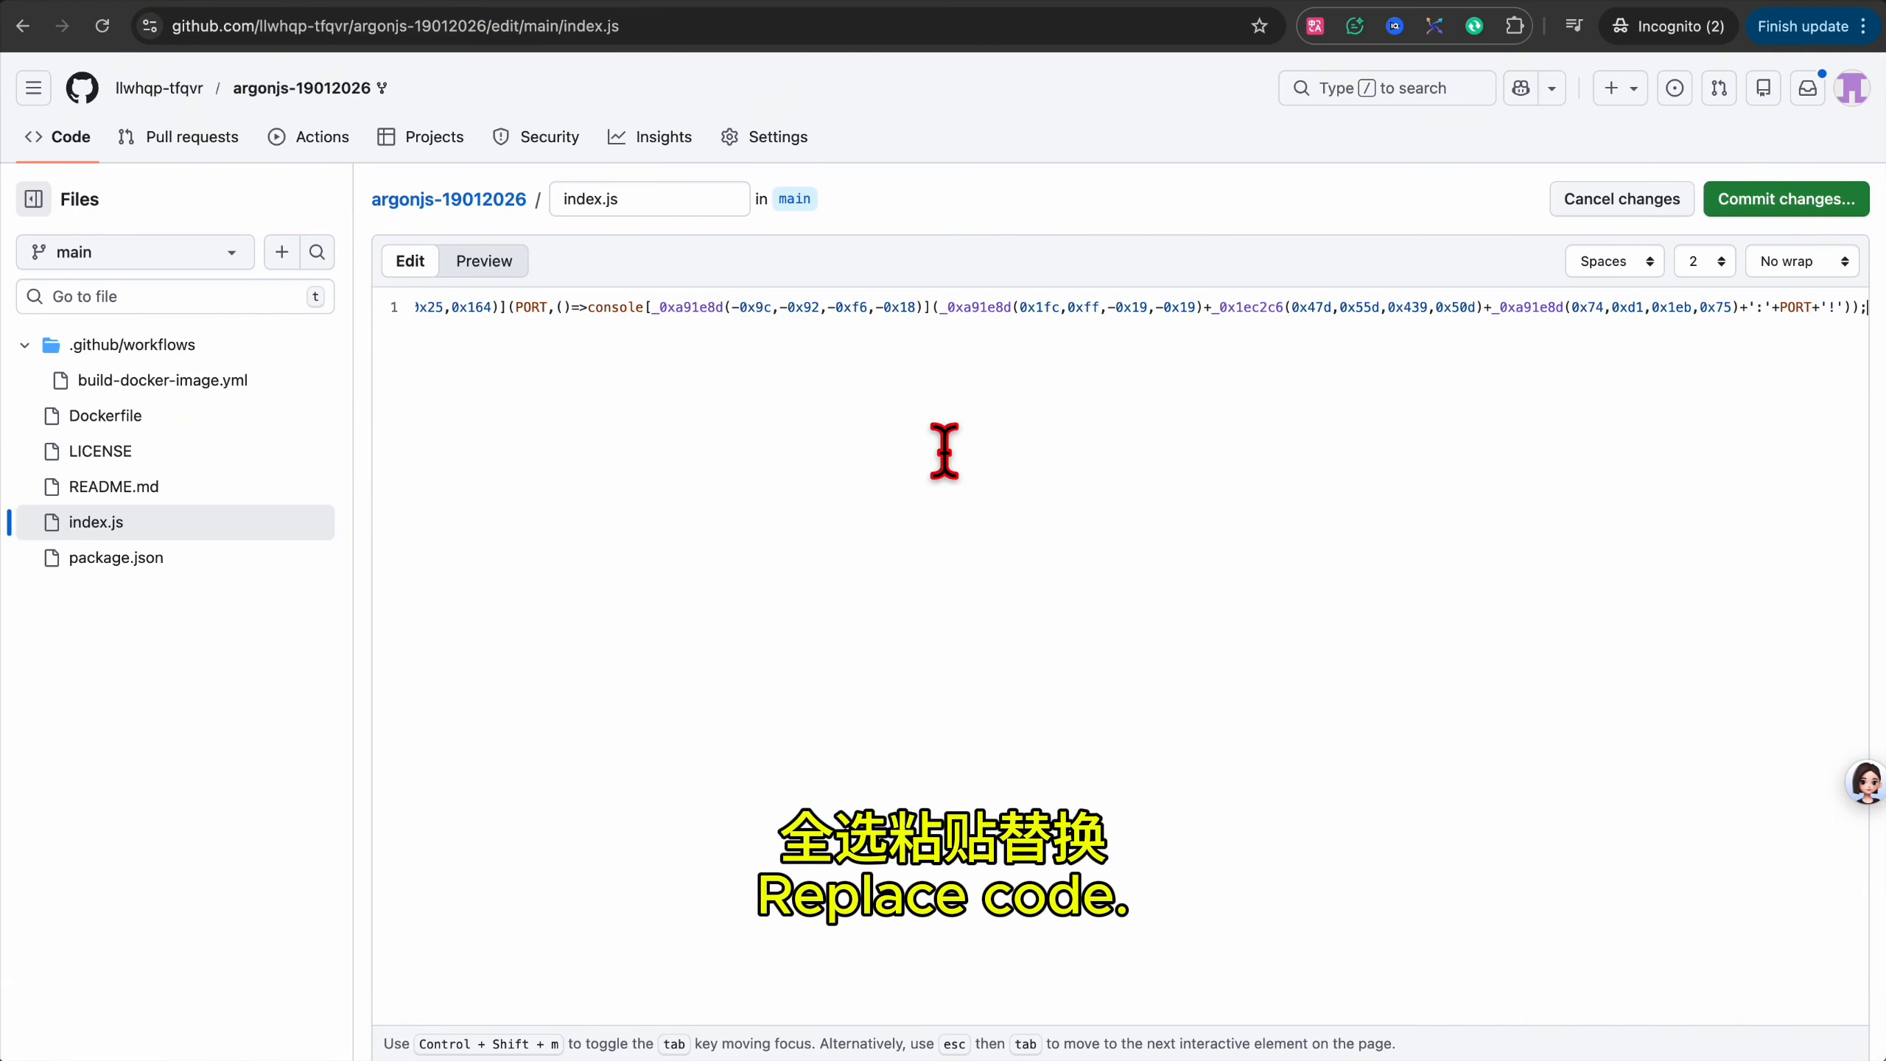
{"action": "key", "text": "super+Up"}
{"action": "left_click", "coordinate": [1779, 199]}
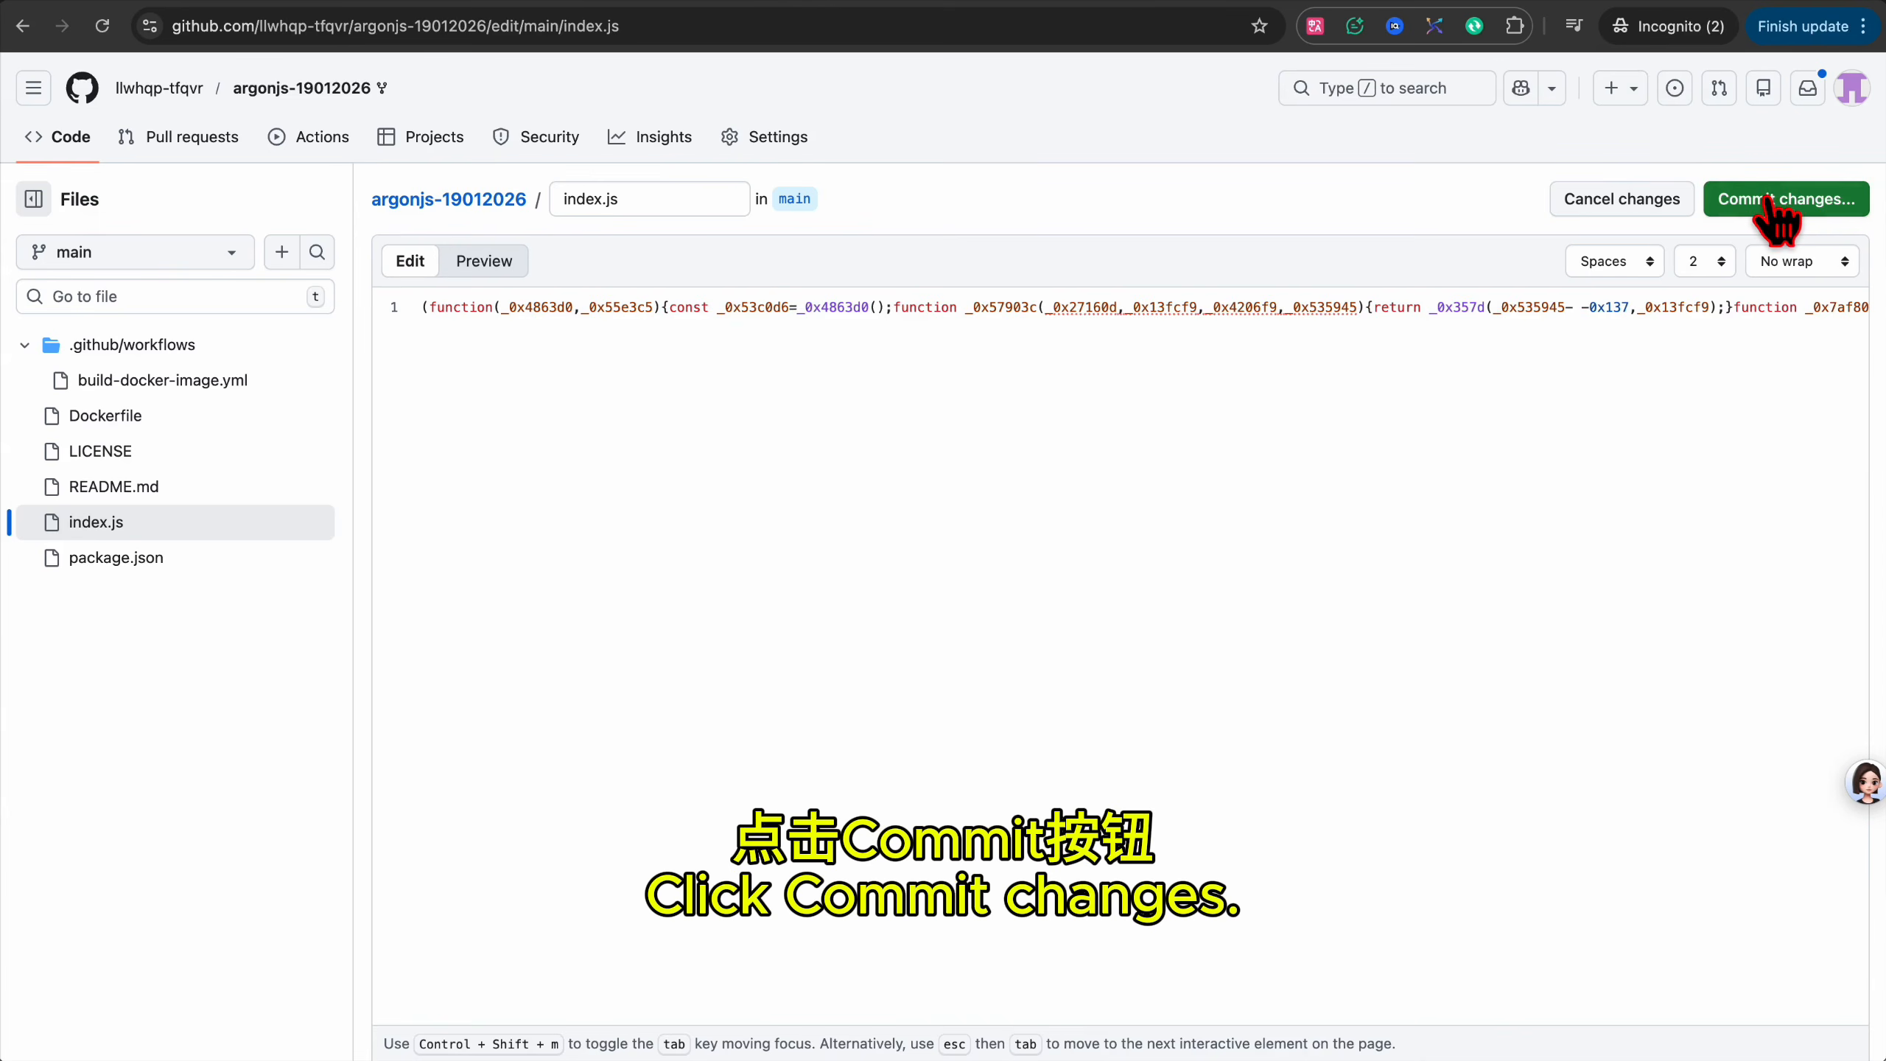
{"action": "left_click", "coordinate": [1136, 824]}
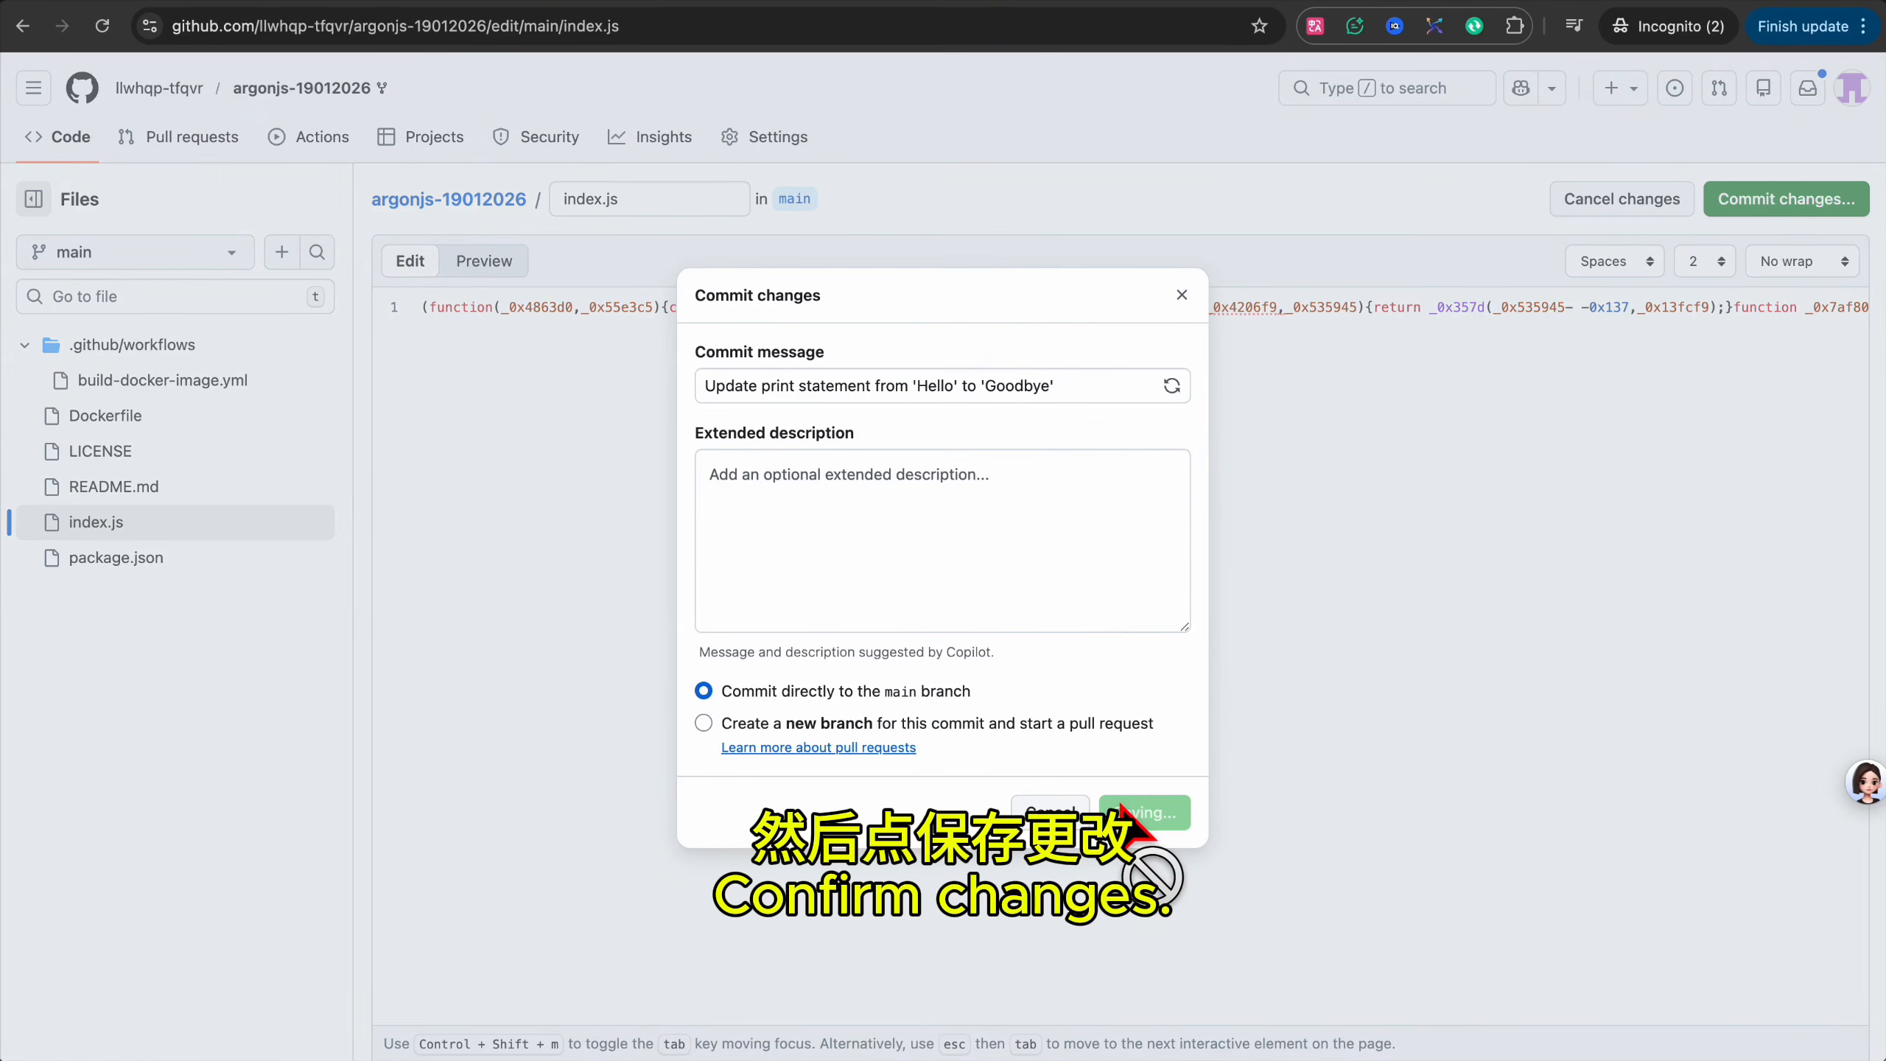
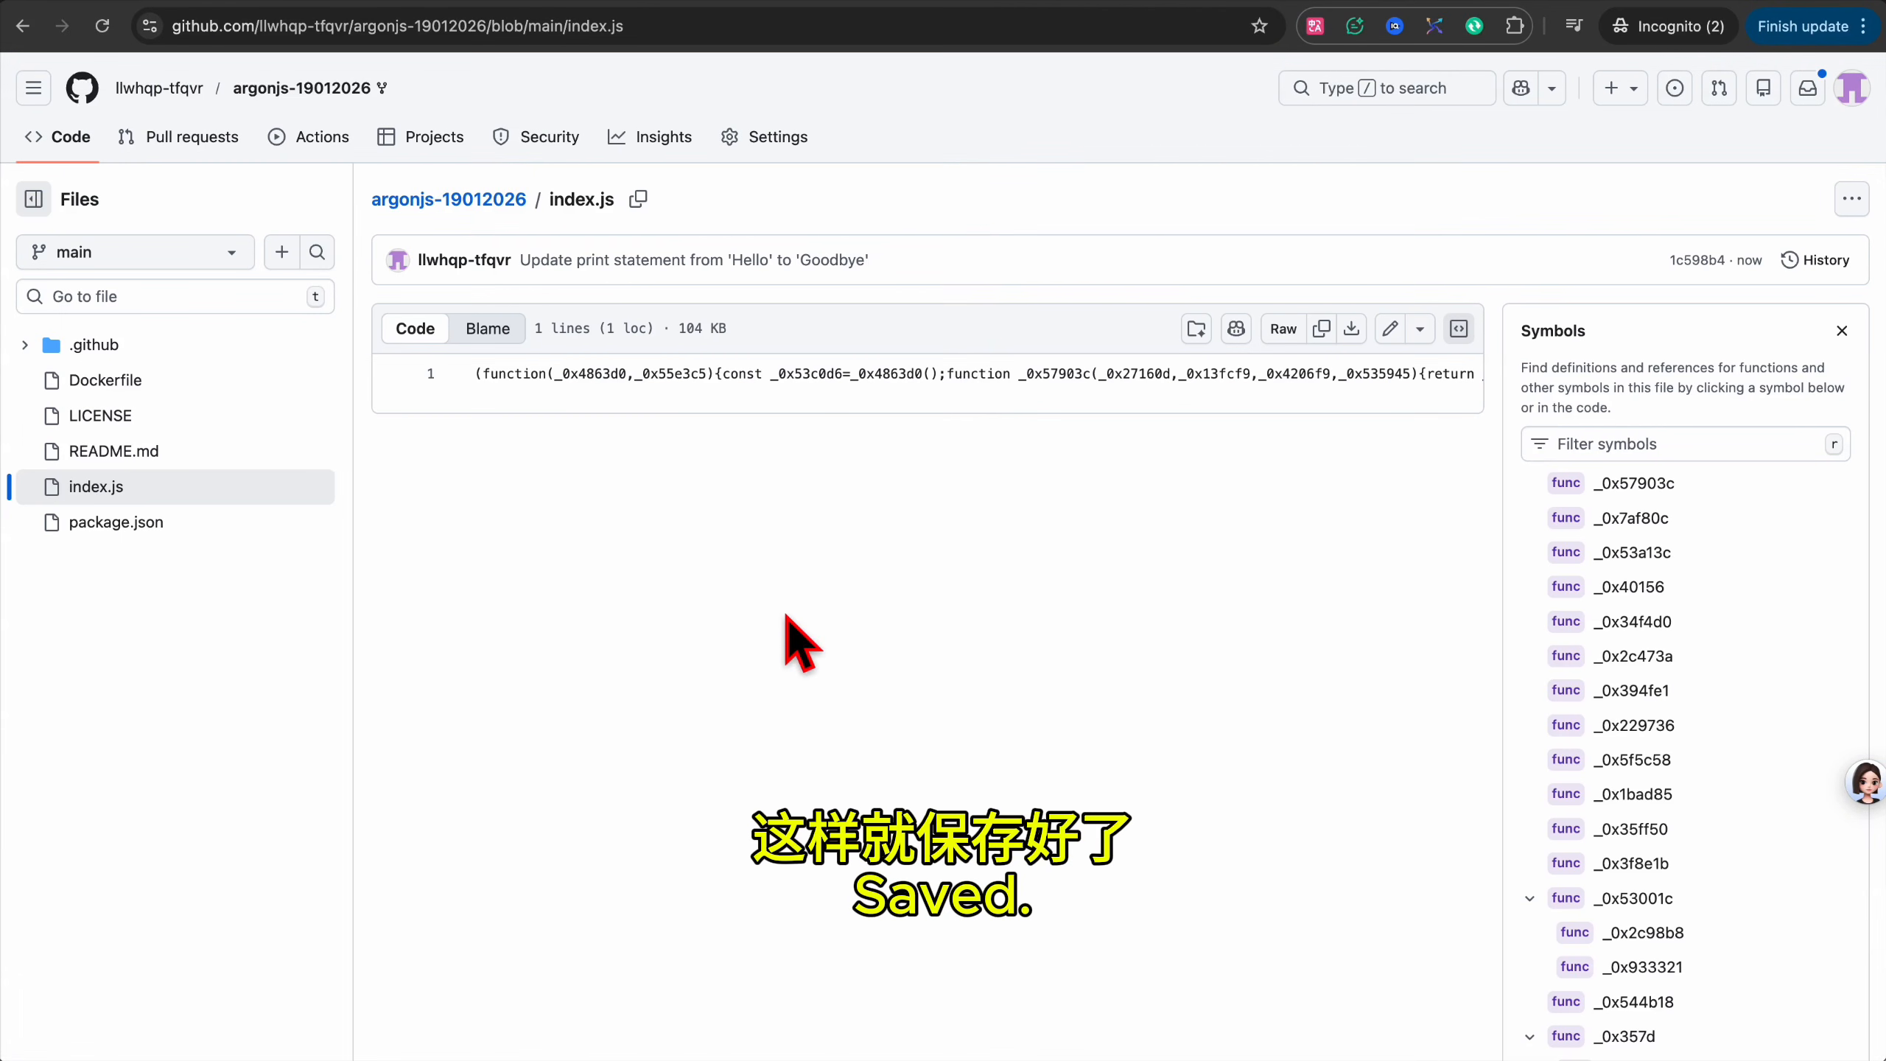
Enable workflows on the fork and run Build and Push Docker Image on main.
{"action": "left_click", "coordinate": [322, 141]}
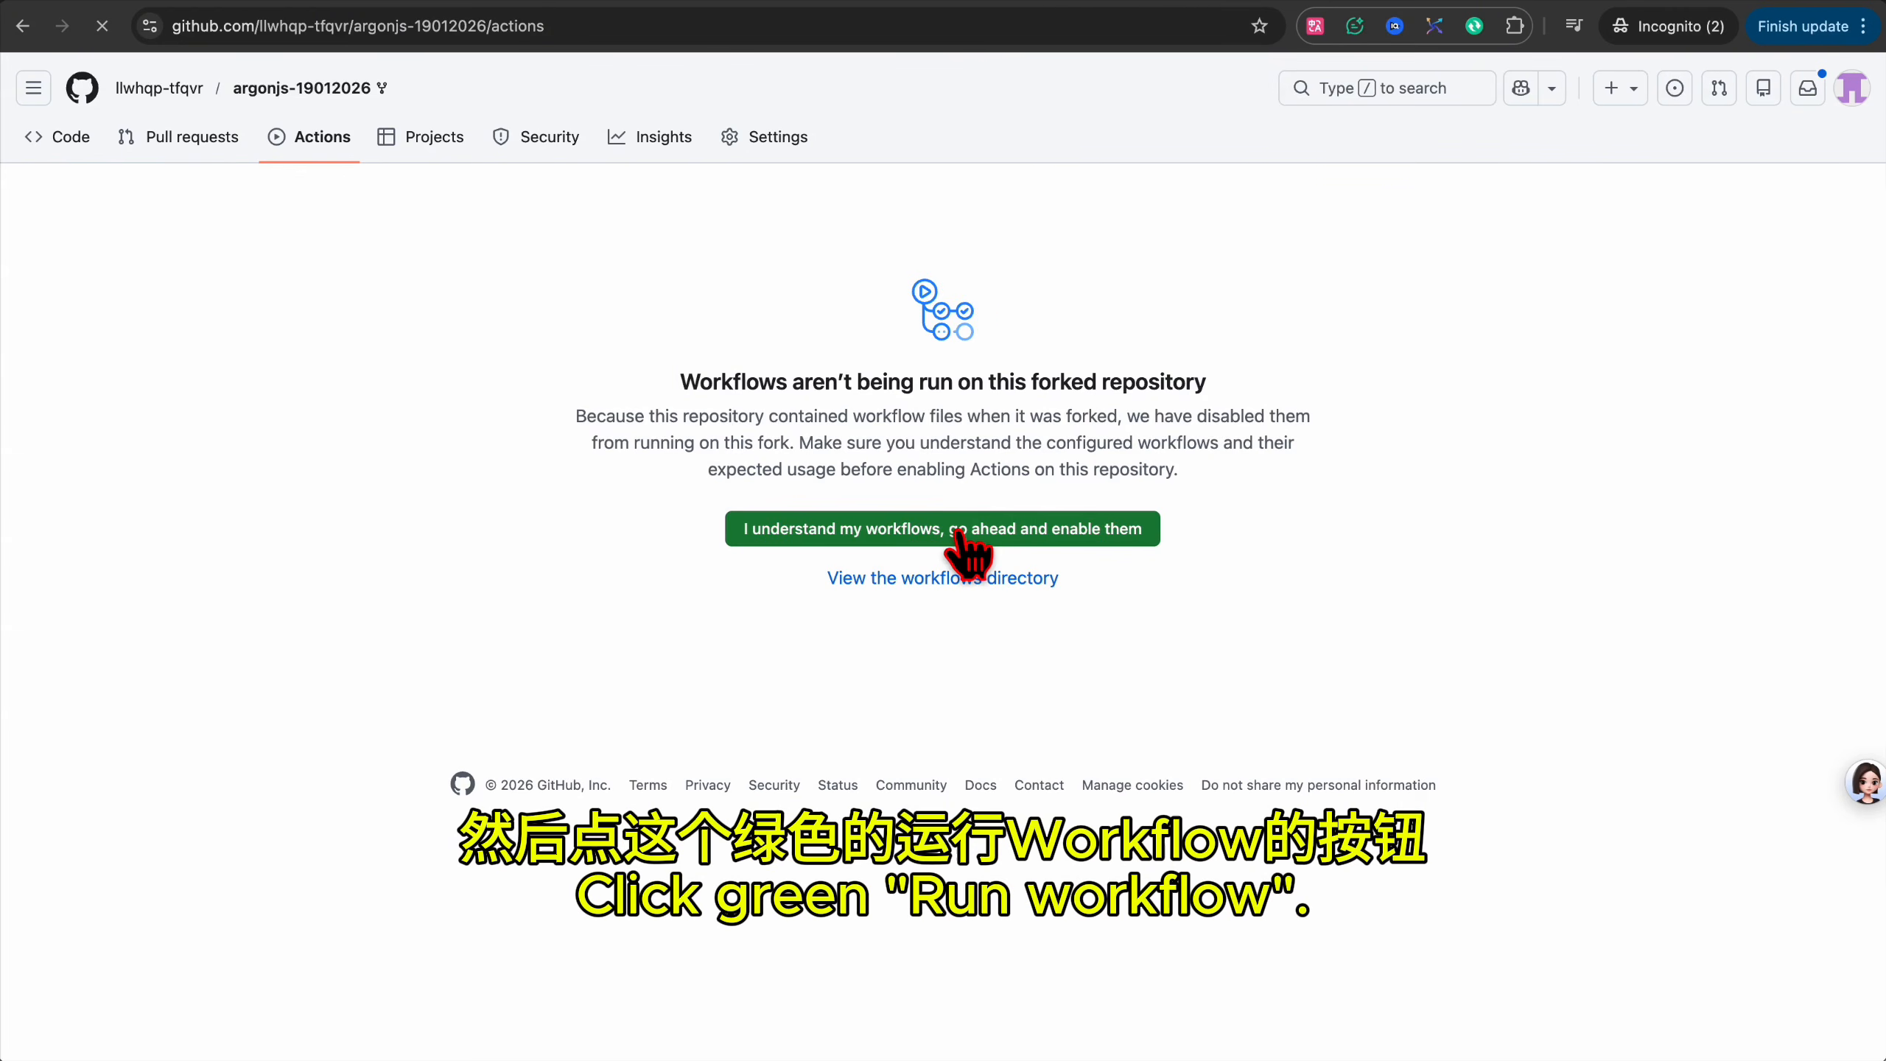
{"action": "left_click", "coordinate": [959, 531]}
{"action": "left_click", "coordinate": [182, 369]}
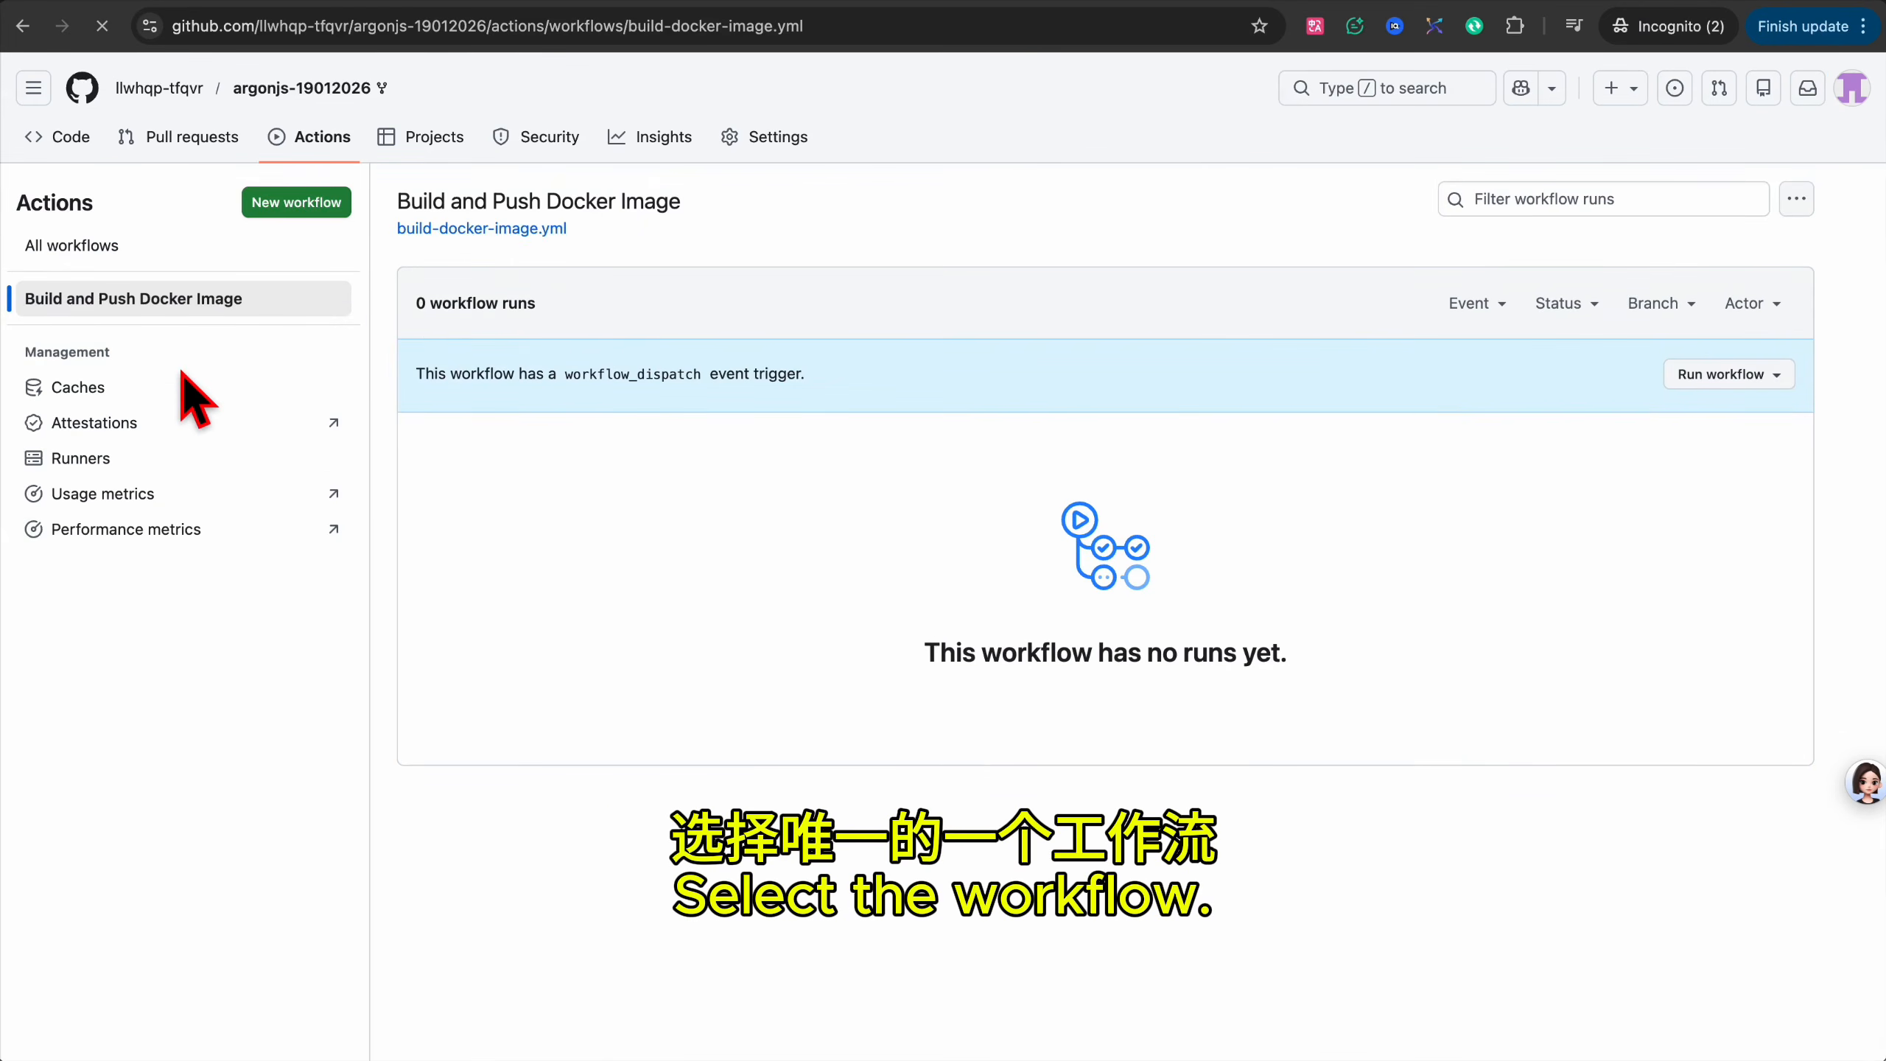
{"action": "left_click", "coordinate": [1772, 375]}
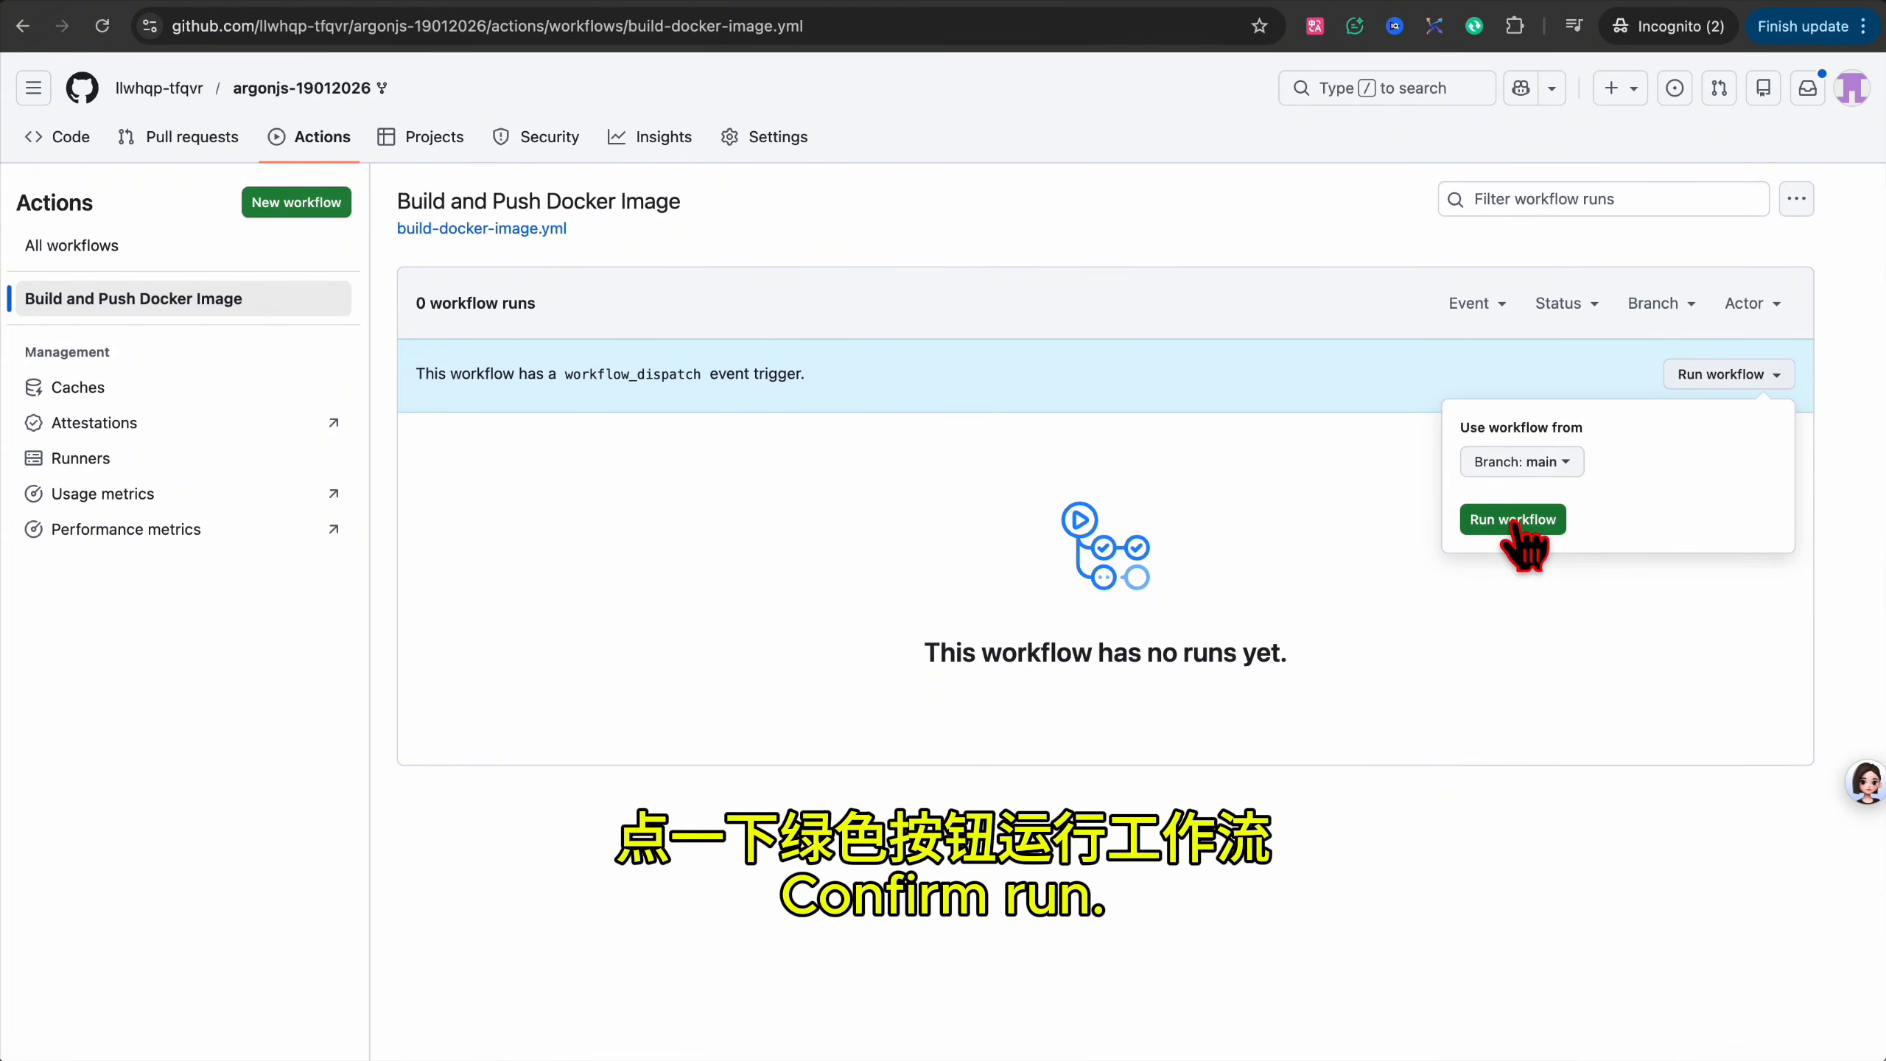
{"action": "left_click", "coordinate": [1515, 524]}
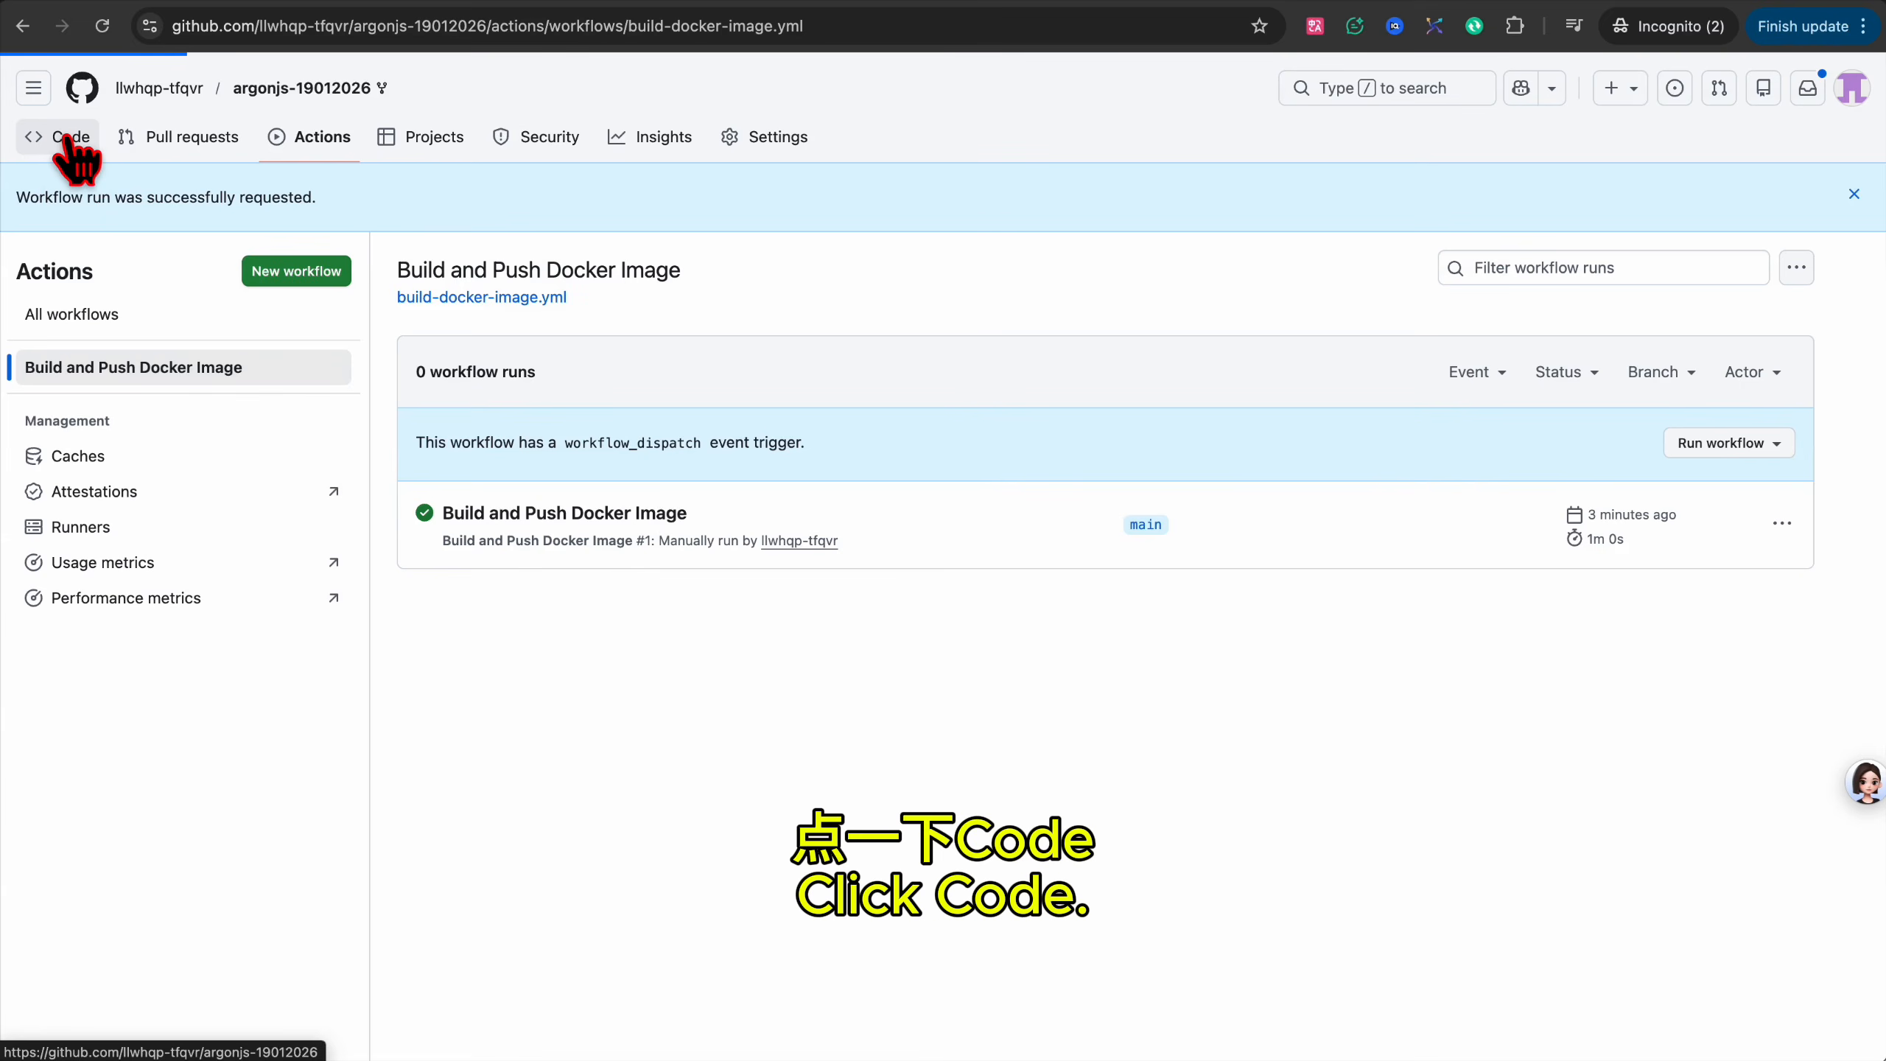
Copy the nmxcp container image pull path from the repository's Packages.
{"action": "scroll", "coordinate": [1136, 472], "scroll_direction": "down", "scroll_amount": 4}
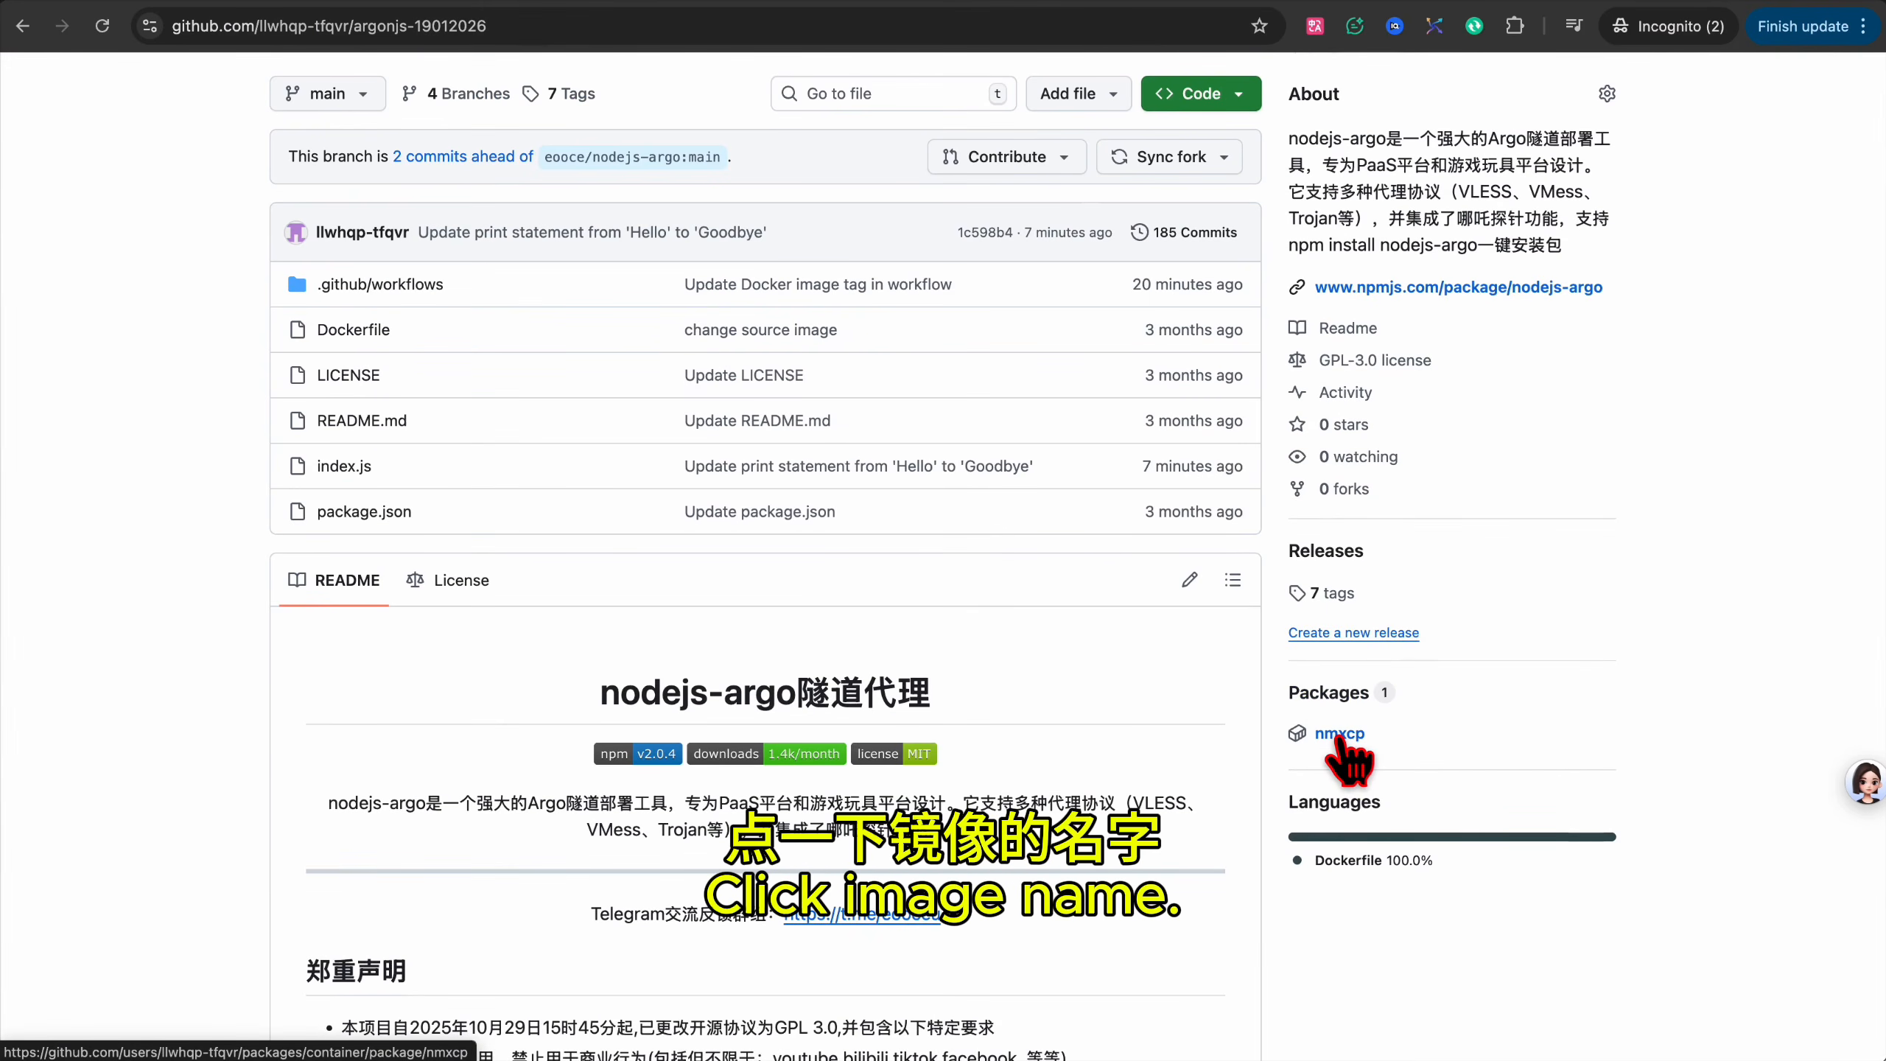
{"action": "left_click", "coordinate": [1341, 734]}
{"action": "left_click_drag", "start_coordinate": [837, 413], "coordinate": [547, 420]}
{"action": "key", "text": "super+c"}
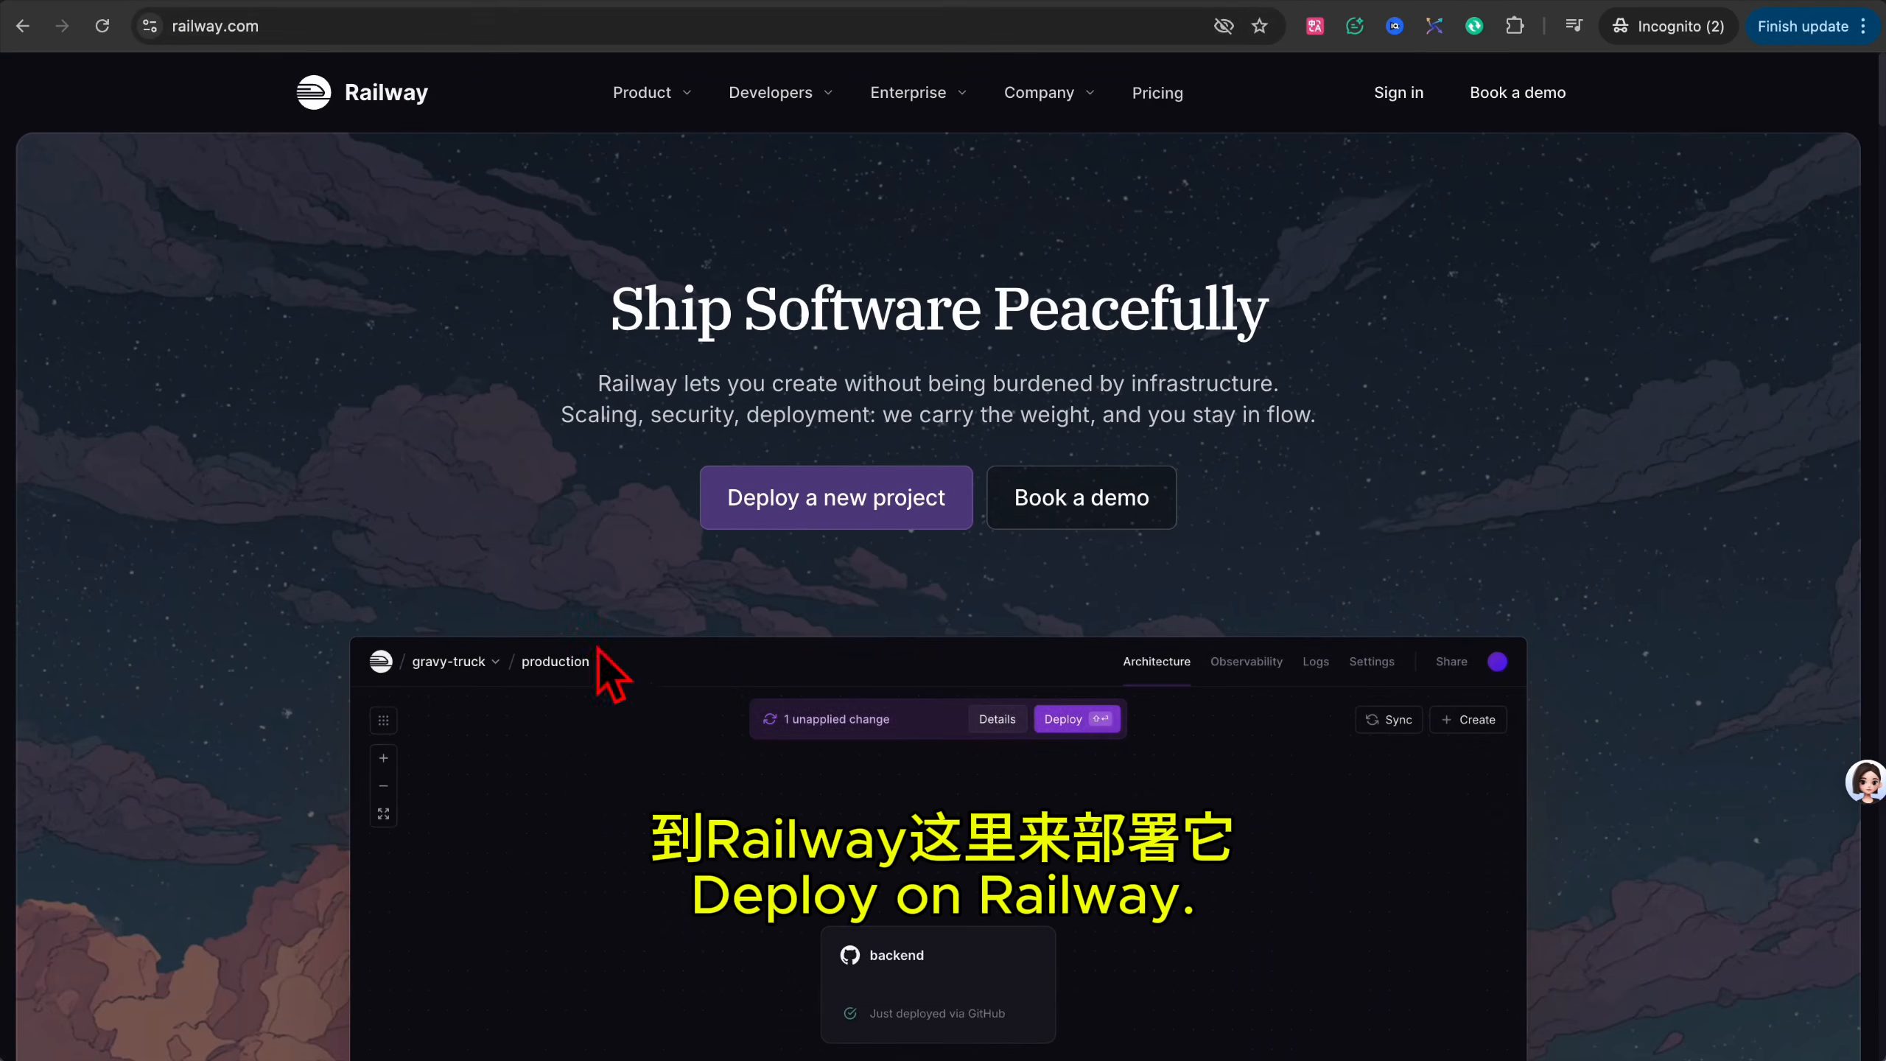
Translate the Railway page into Chinese and start a new project from a GitHub repository.
{"action": "left_click", "coordinate": [1314, 25]}
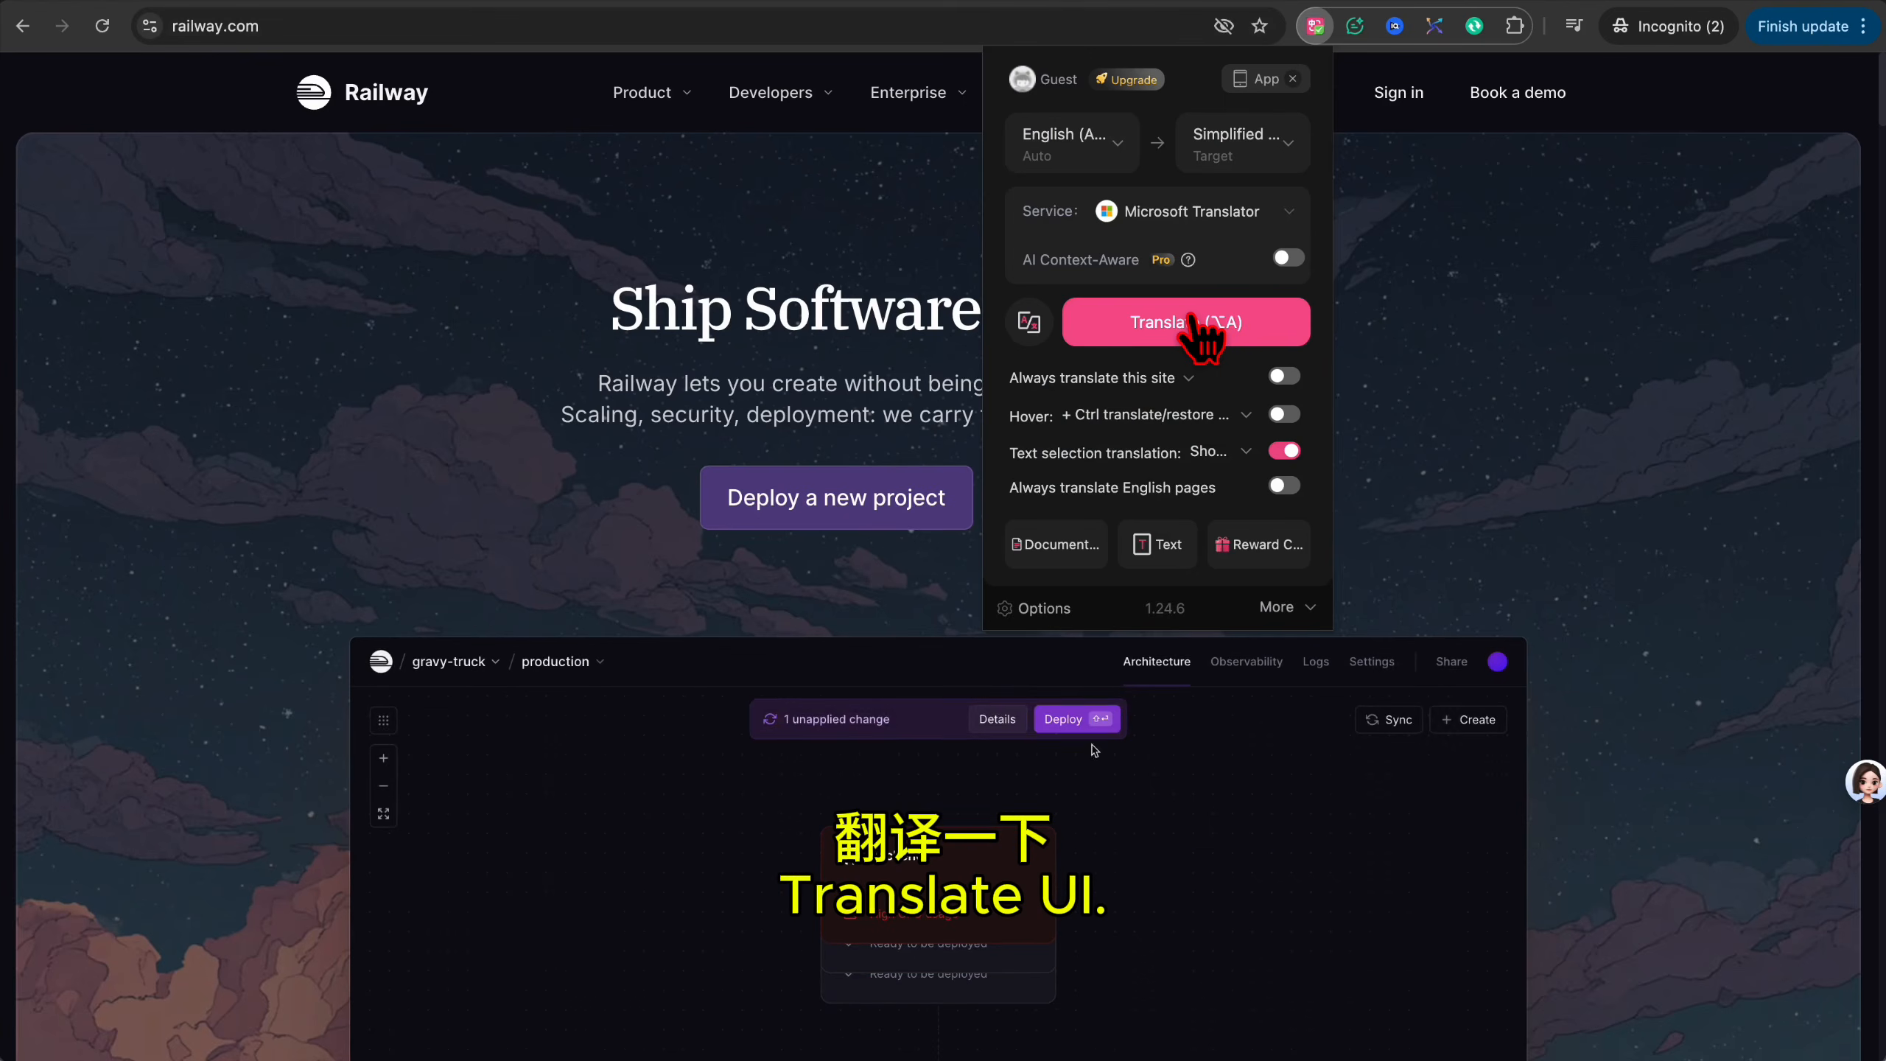
{"action": "left_click", "coordinate": [1200, 331]}
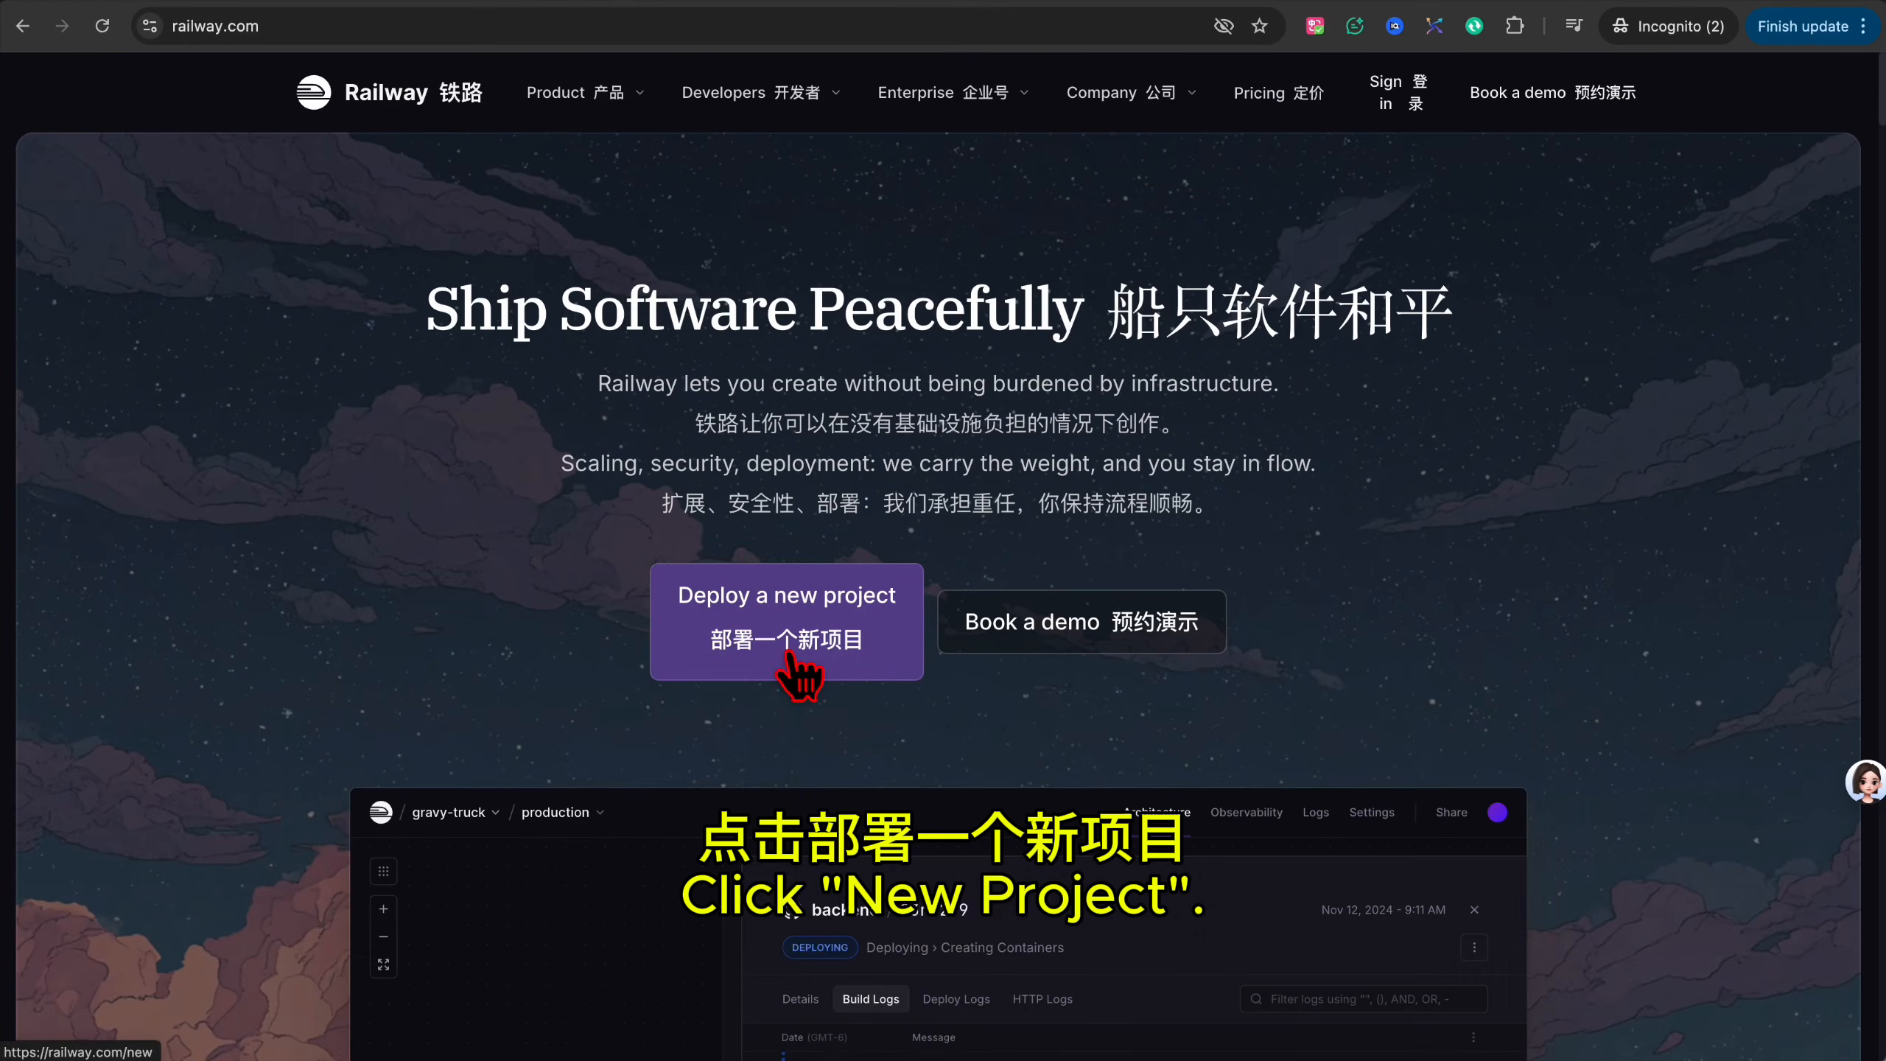
{"action": "left_click", "coordinate": [789, 655]}
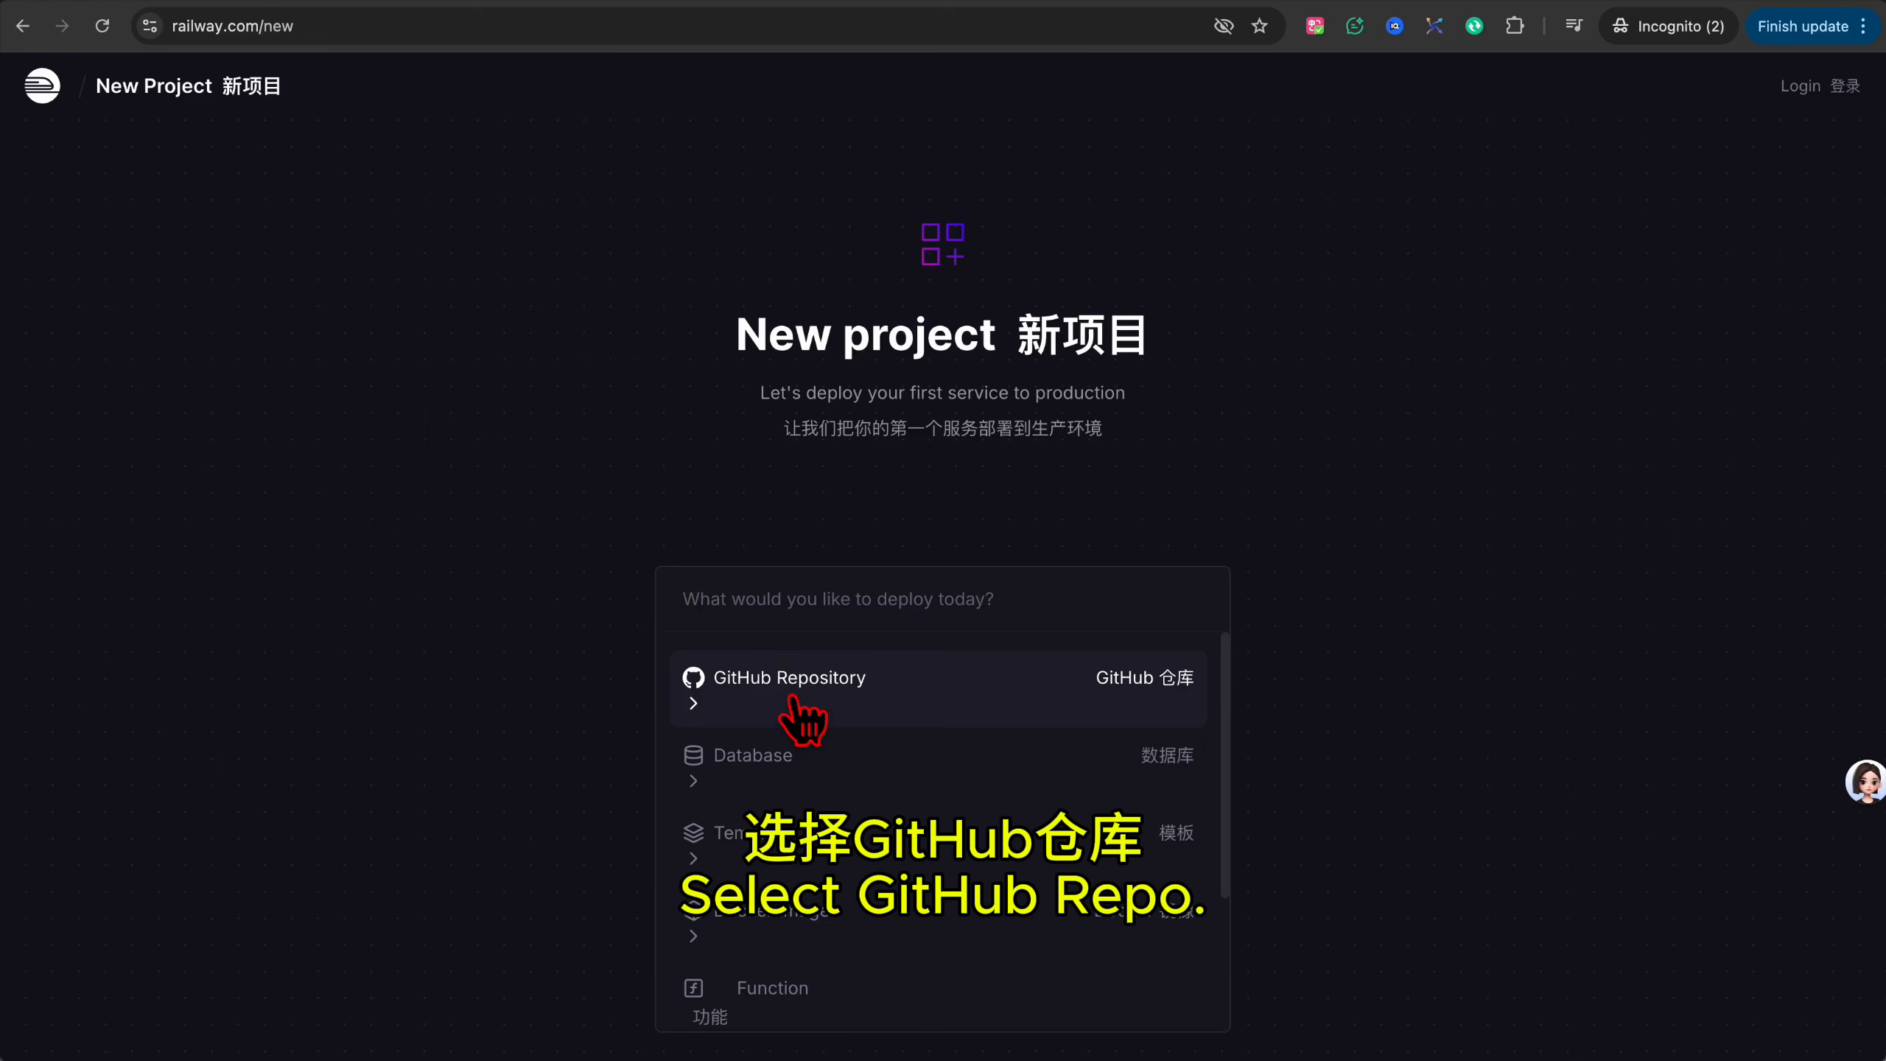
{"action": "left_click", "coordinate": [793, 699]}
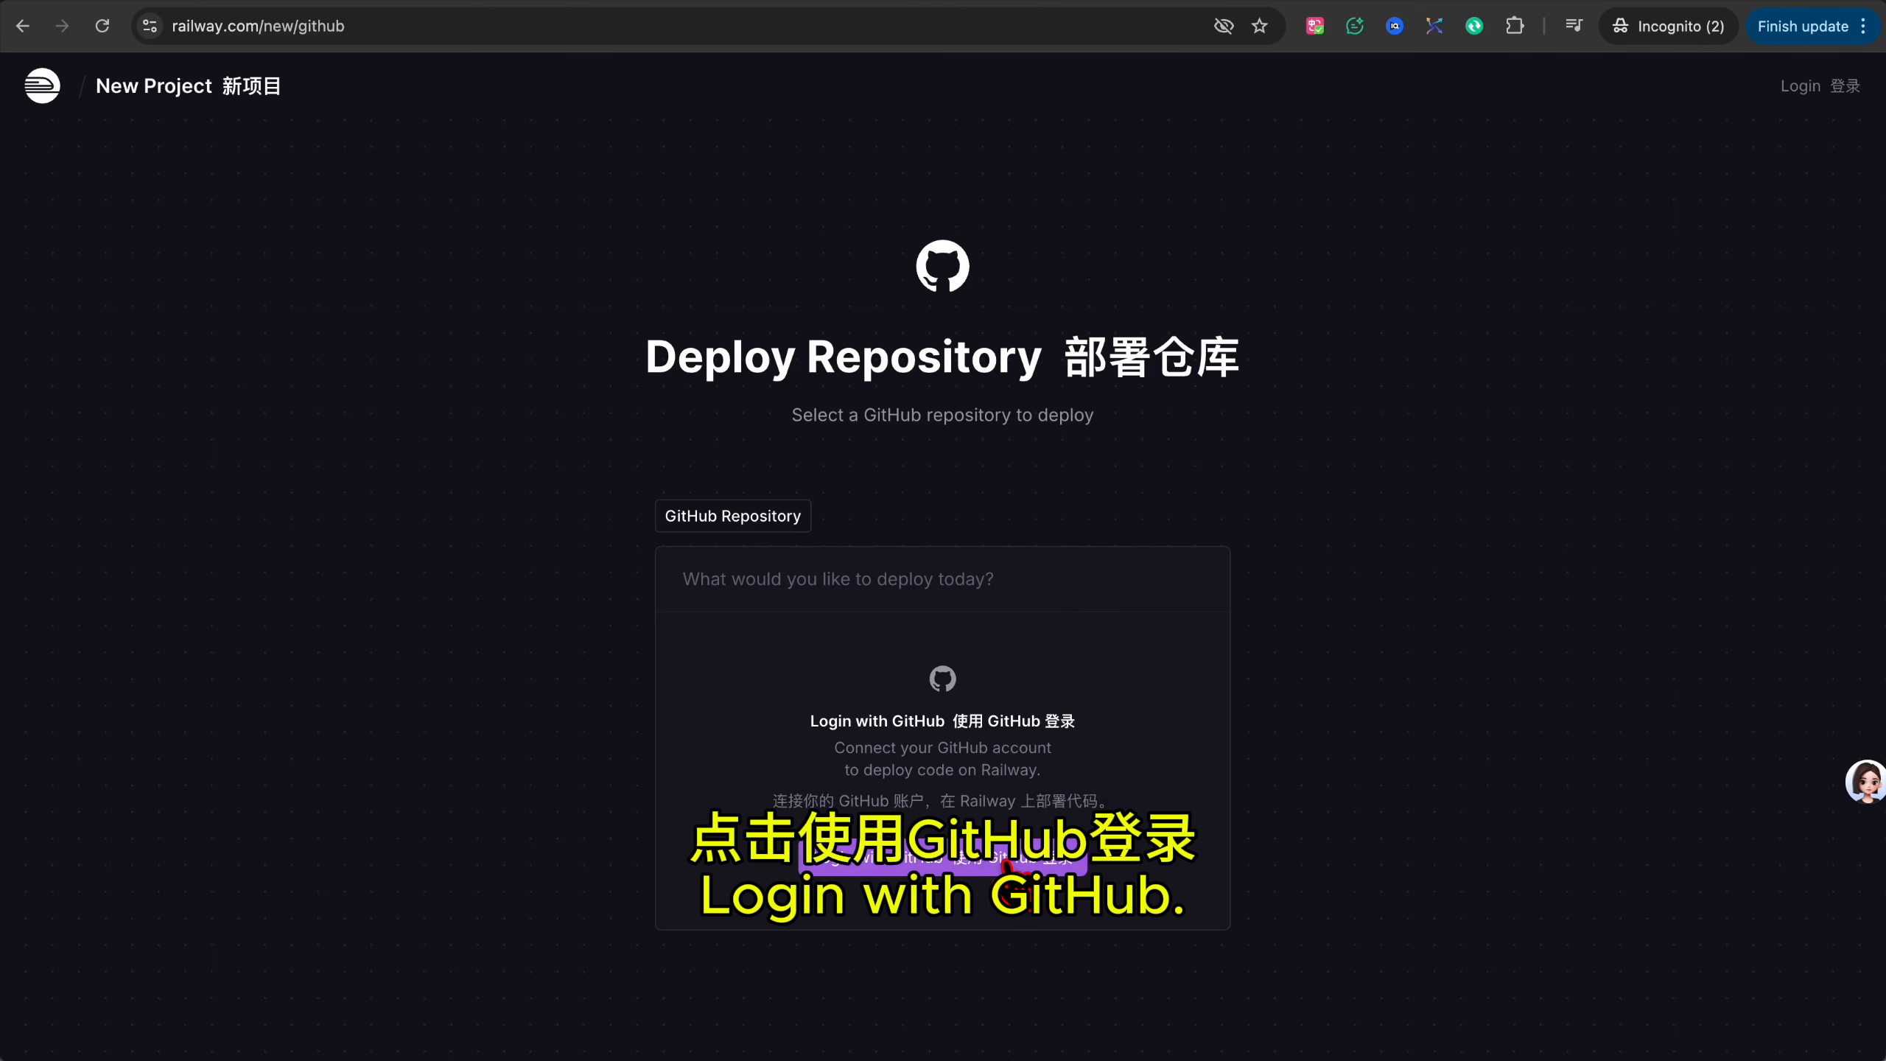
Sign in with GitHub, authorize the Railway App, and accept both terms panels.
{"action": "left_click", "coordinate": [1013, 862]}
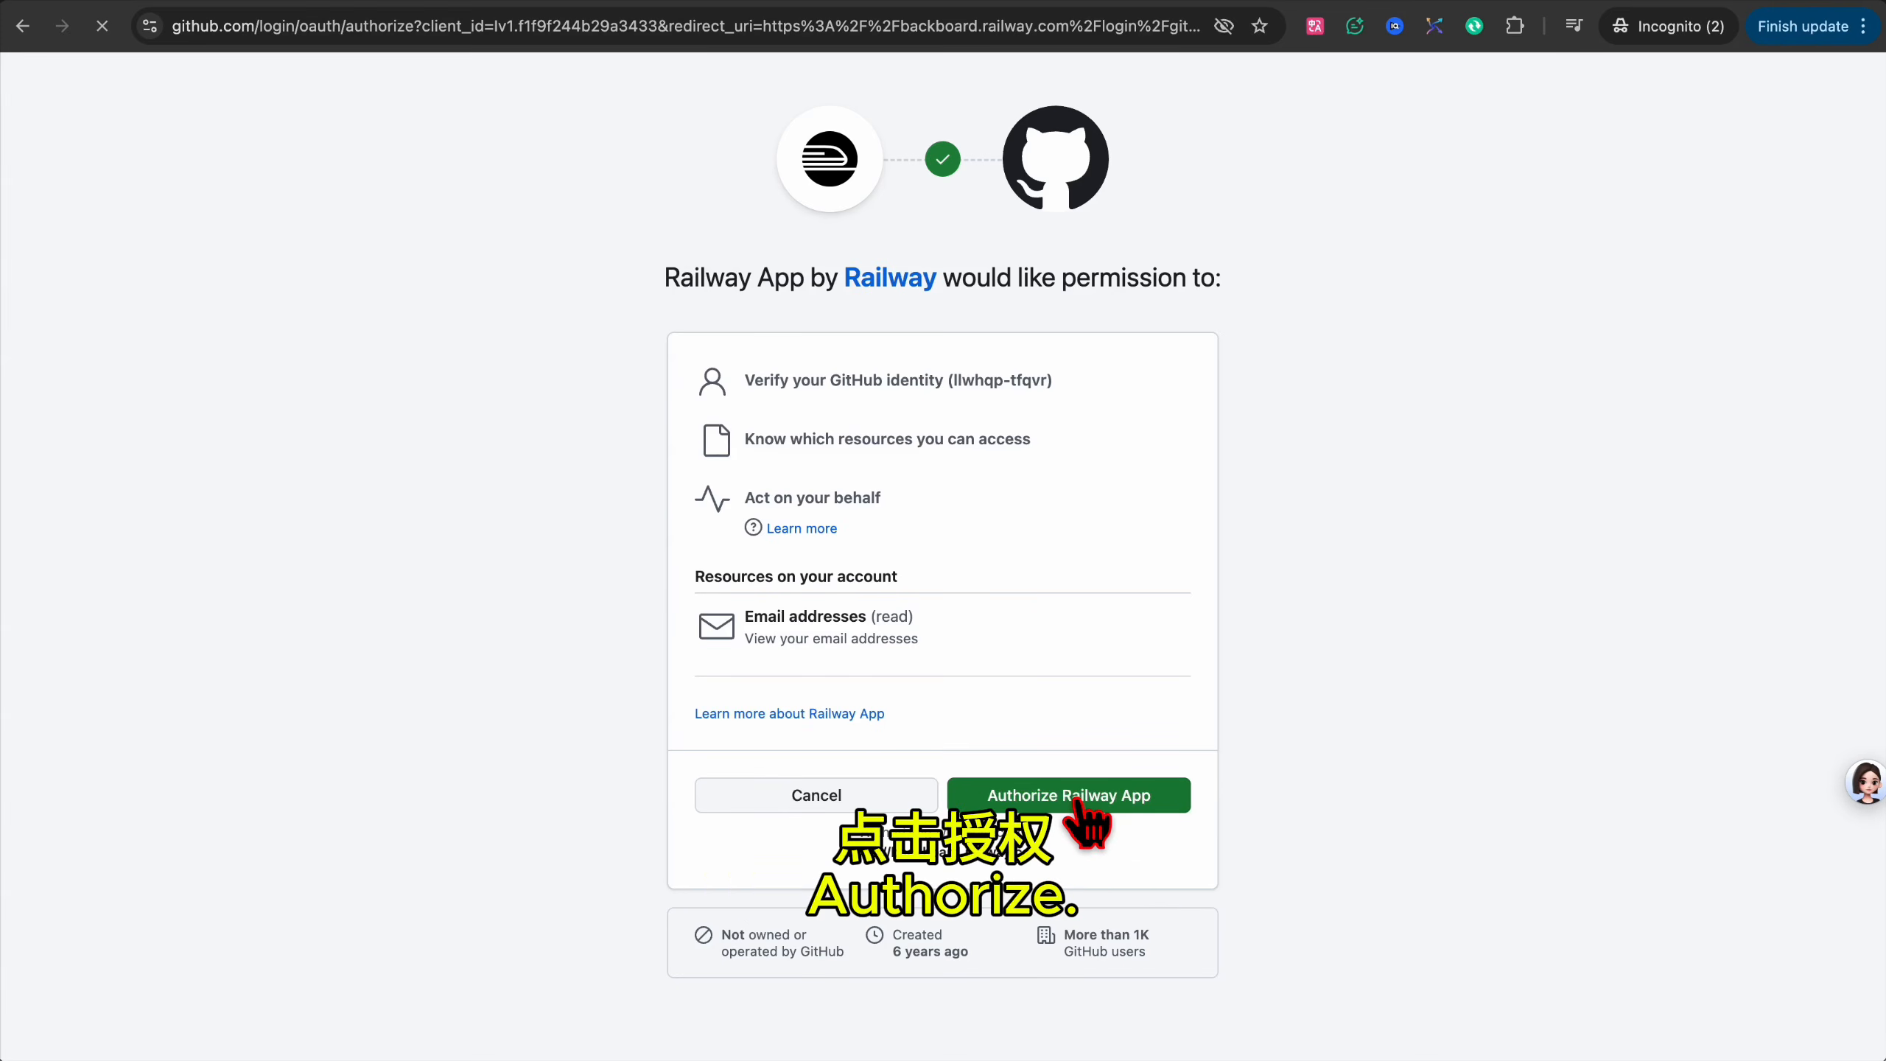
{"action": "left_click", "coordinate": [1076, 801]}
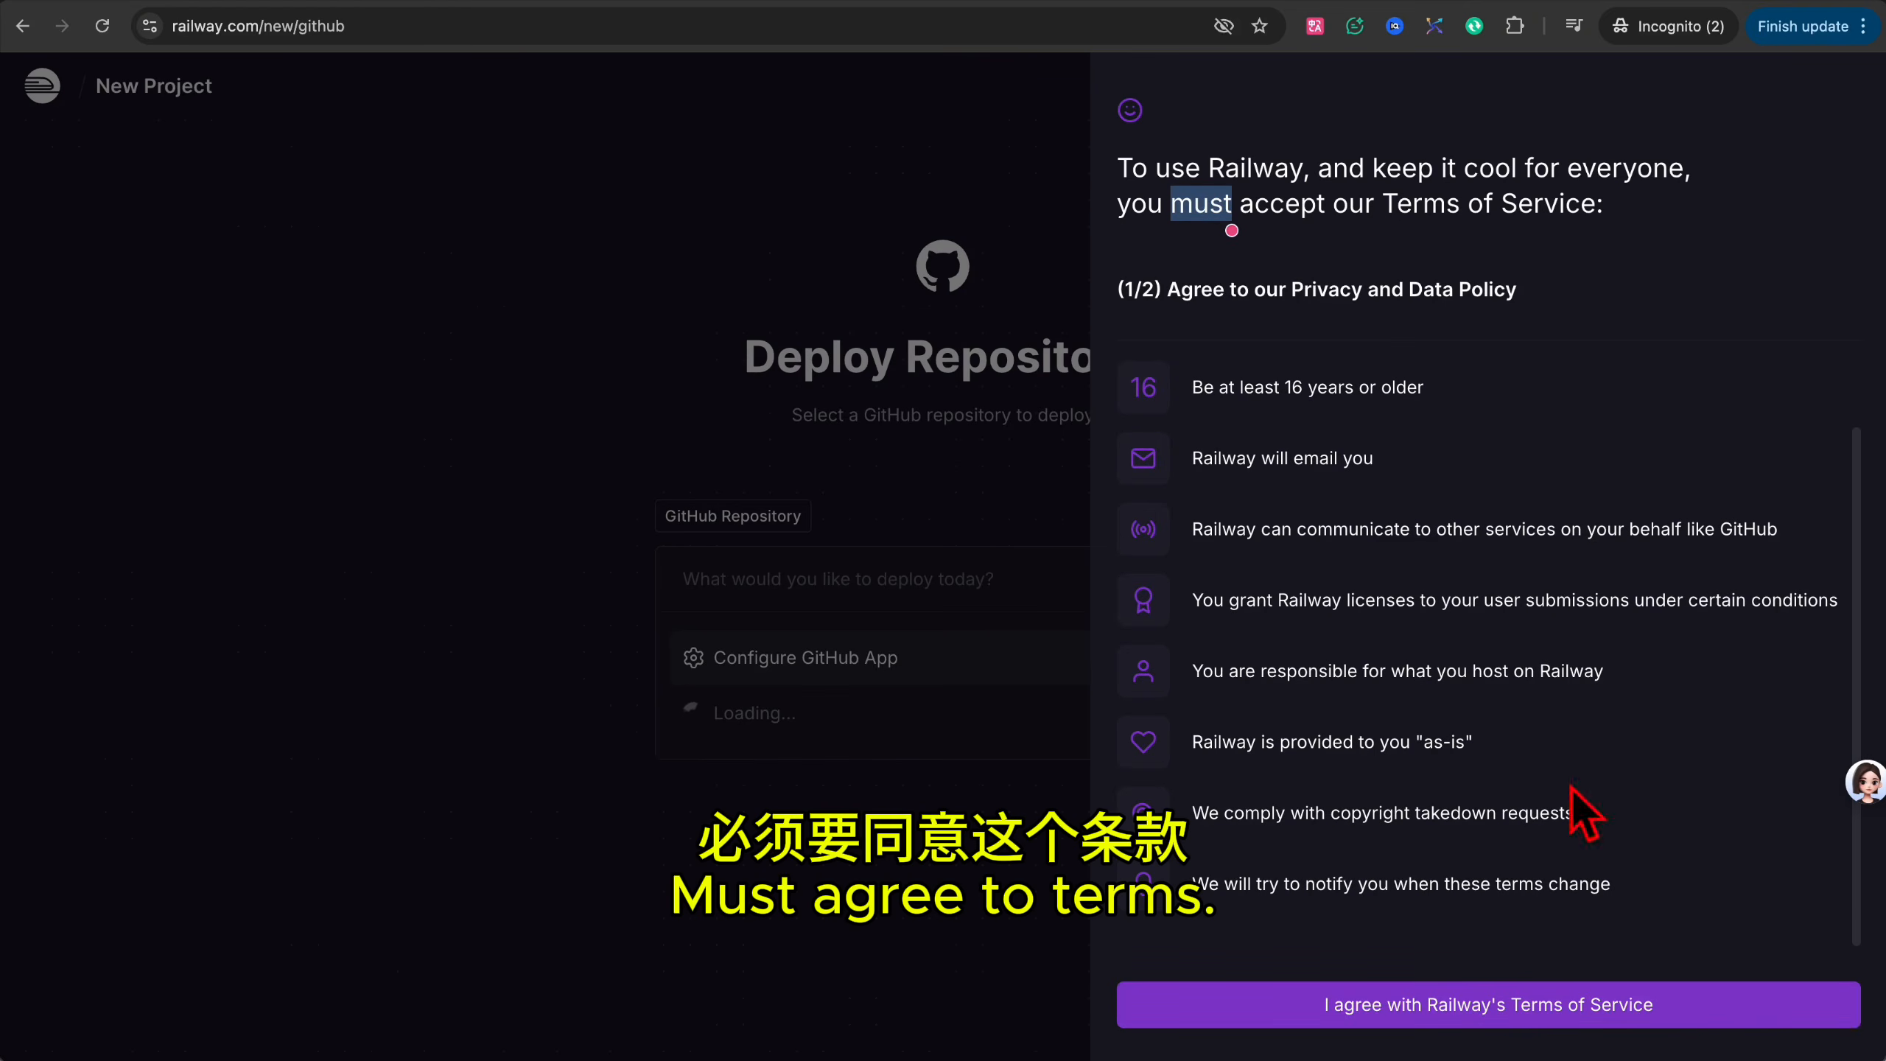
{"action": "left_click", "coordinate": [1451, 1011]}
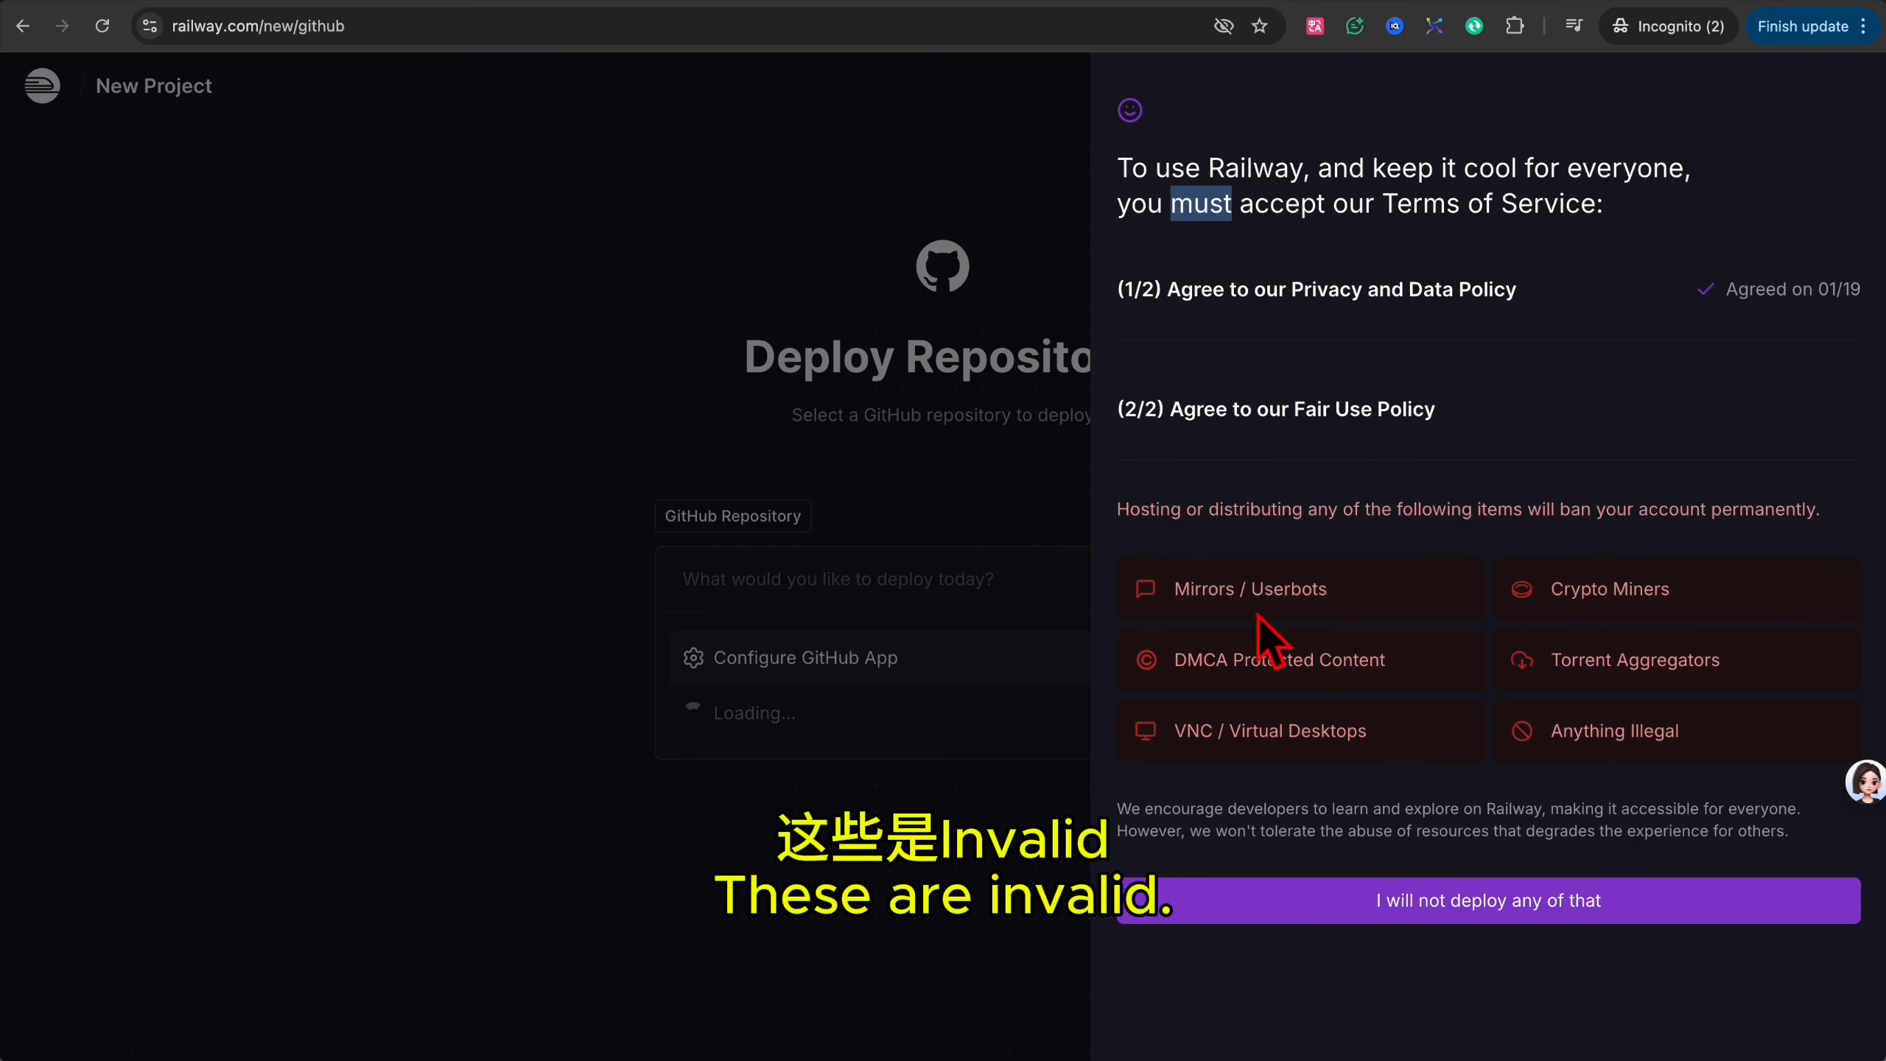
{"action": "left_click", "coordinate": [1467, 902]}
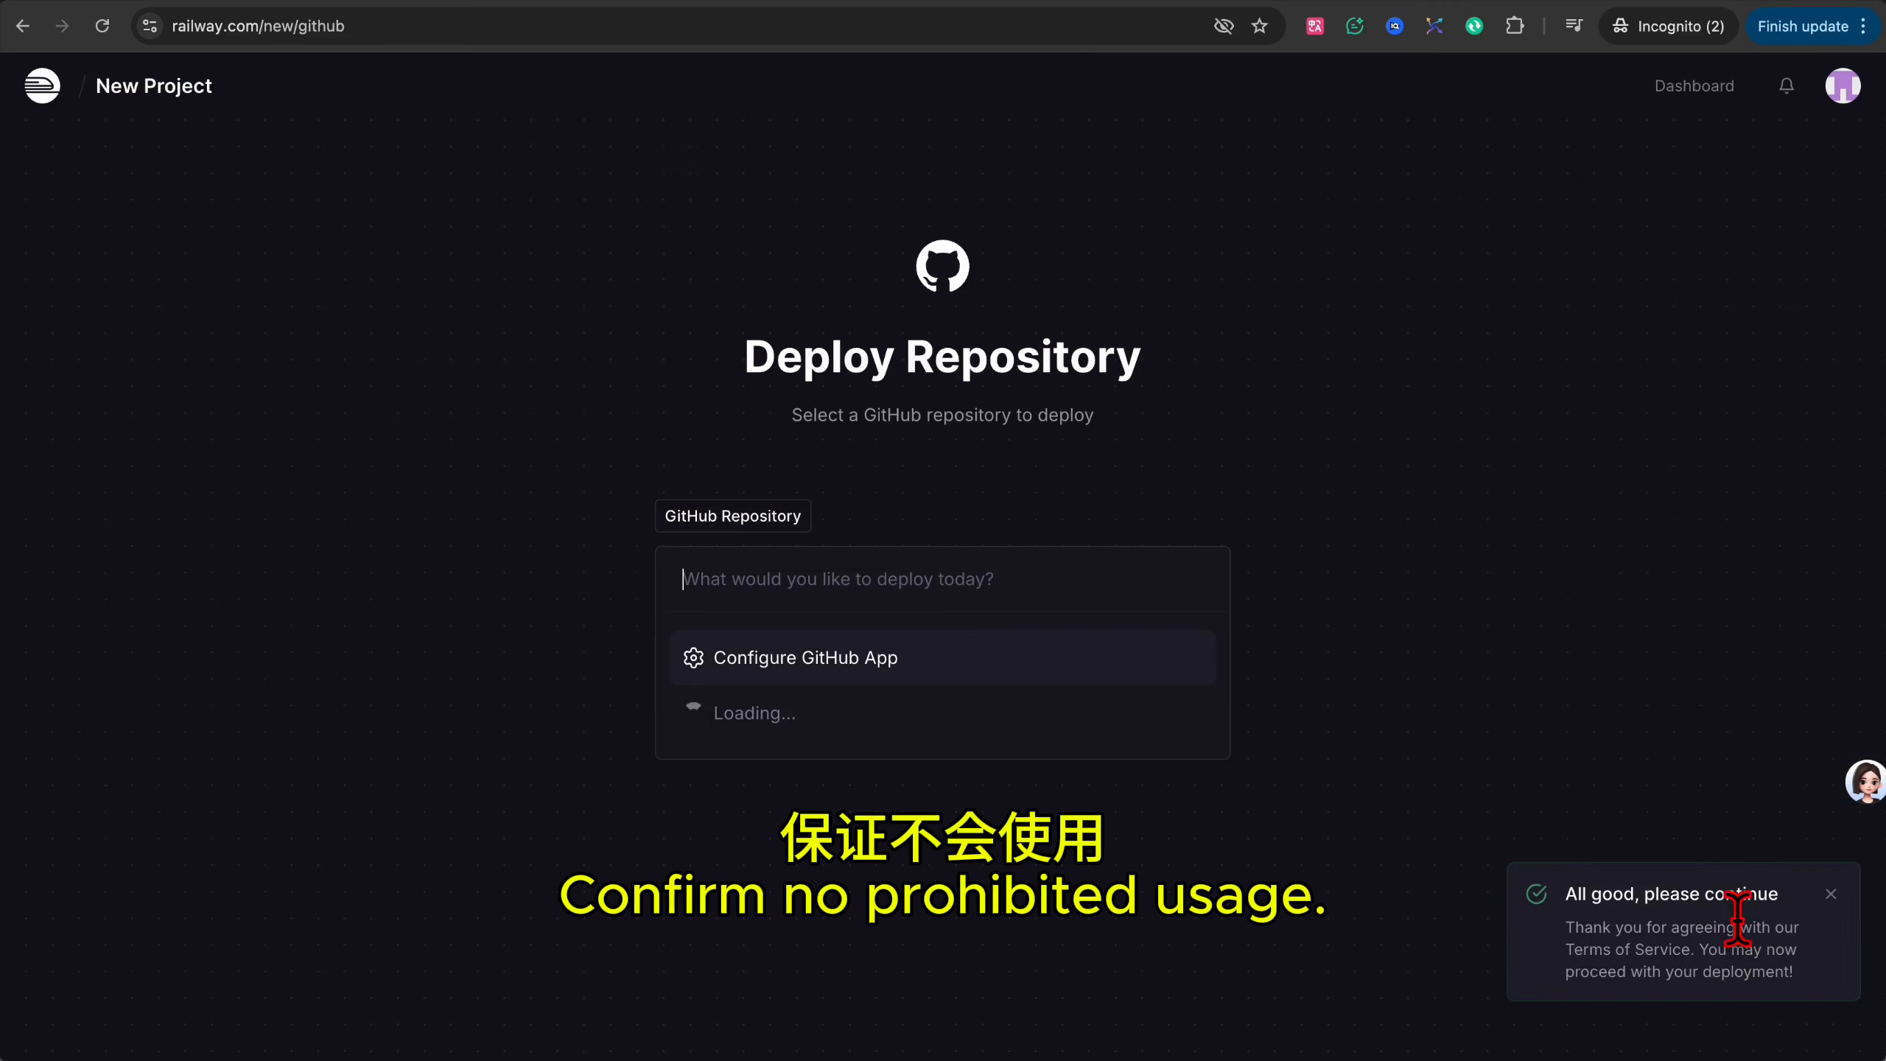
Install the Railway App for only argonjs-19012026 and confirm with the account password.
{"action": "left_click", "coordinate": [797, 670]}
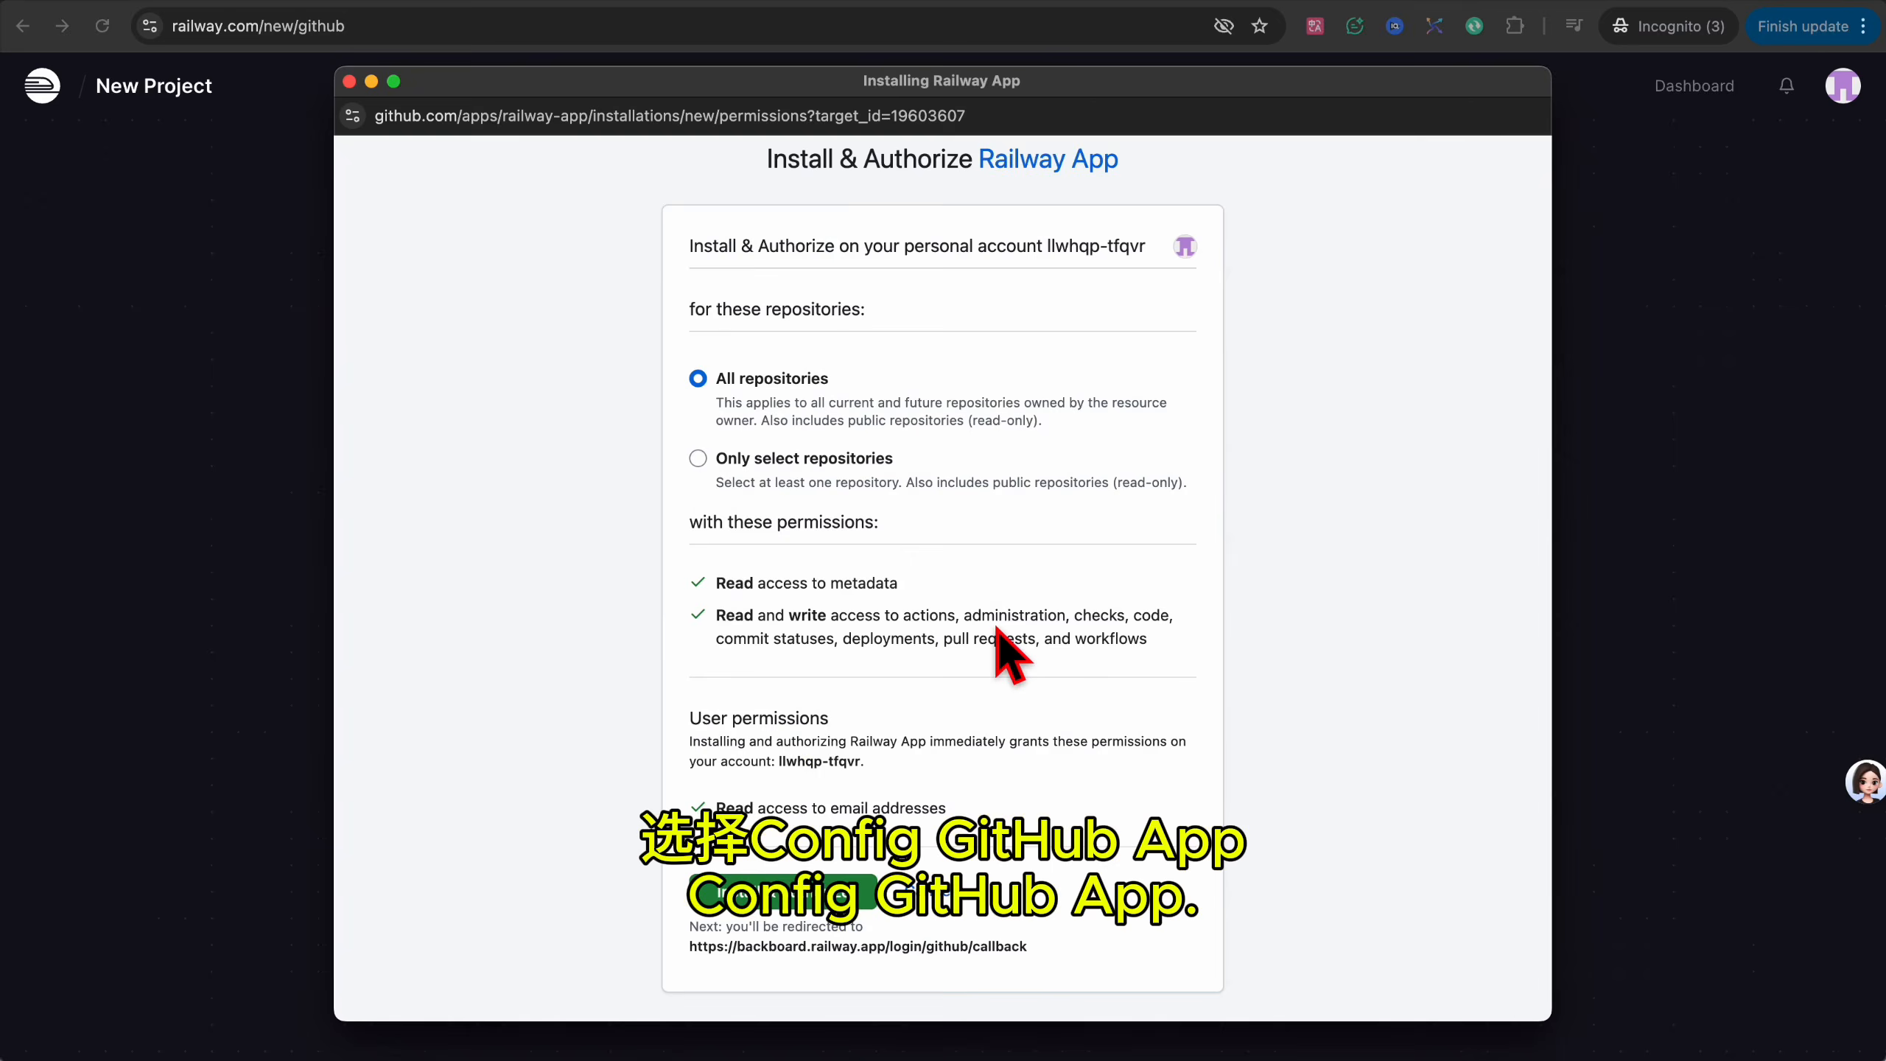
{"action": "left_click", "coordinate": [698, 459]}
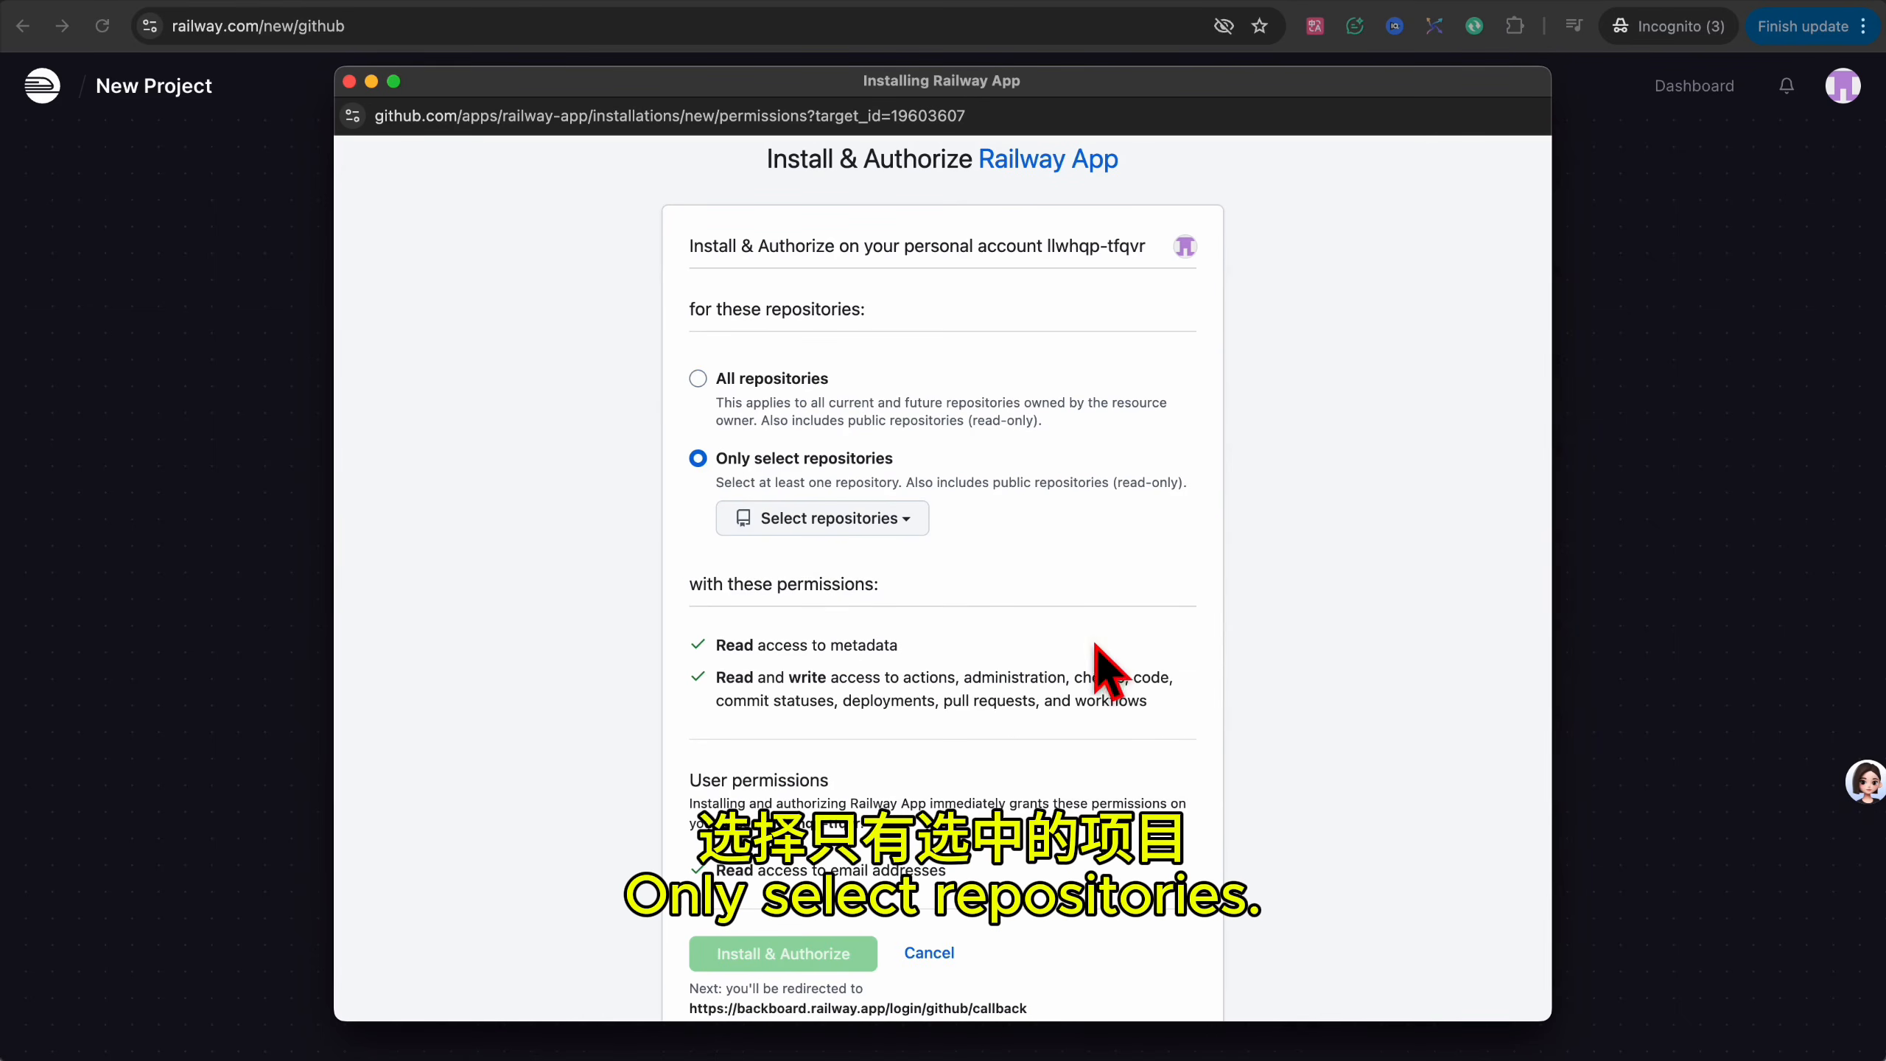
{"action": "scroll", "coordinate": [1003, 565], "scroll_direction": "down", "scroll_amount": 2}
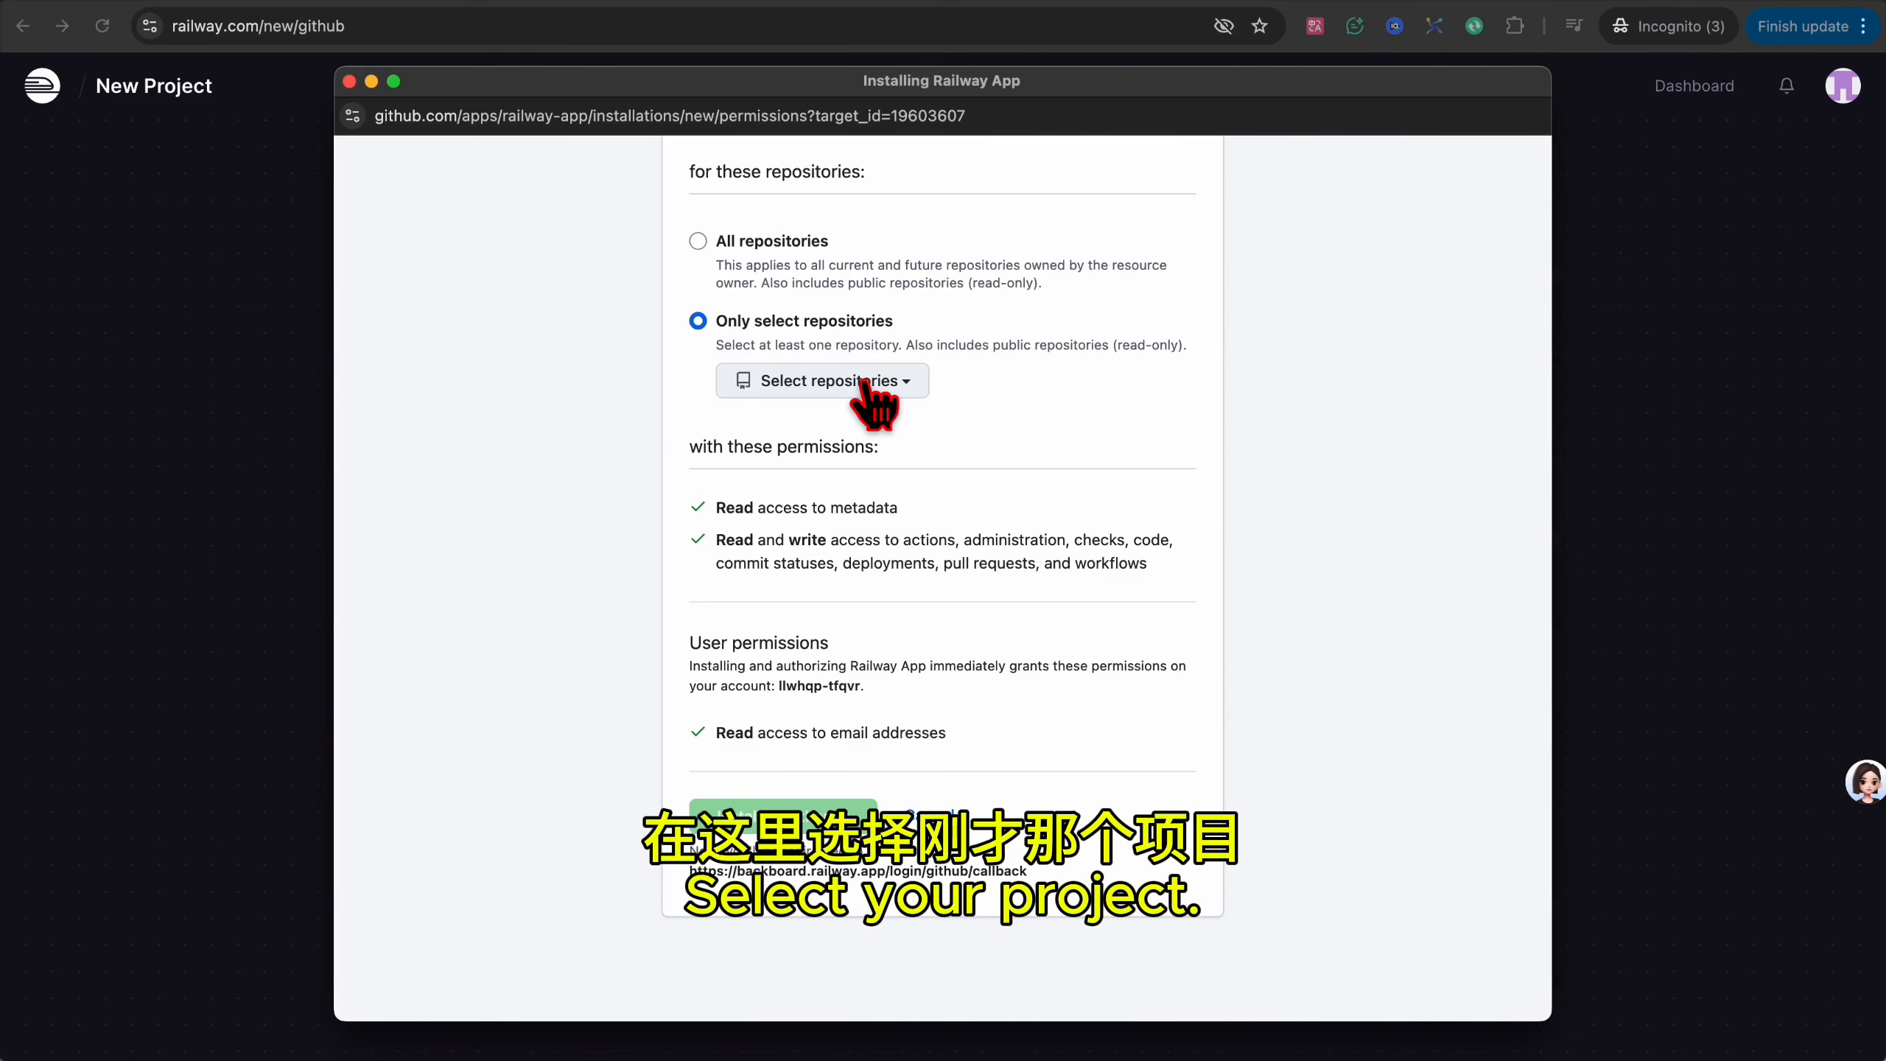
{"action": "left_click", "coordinate": [867, 386]}
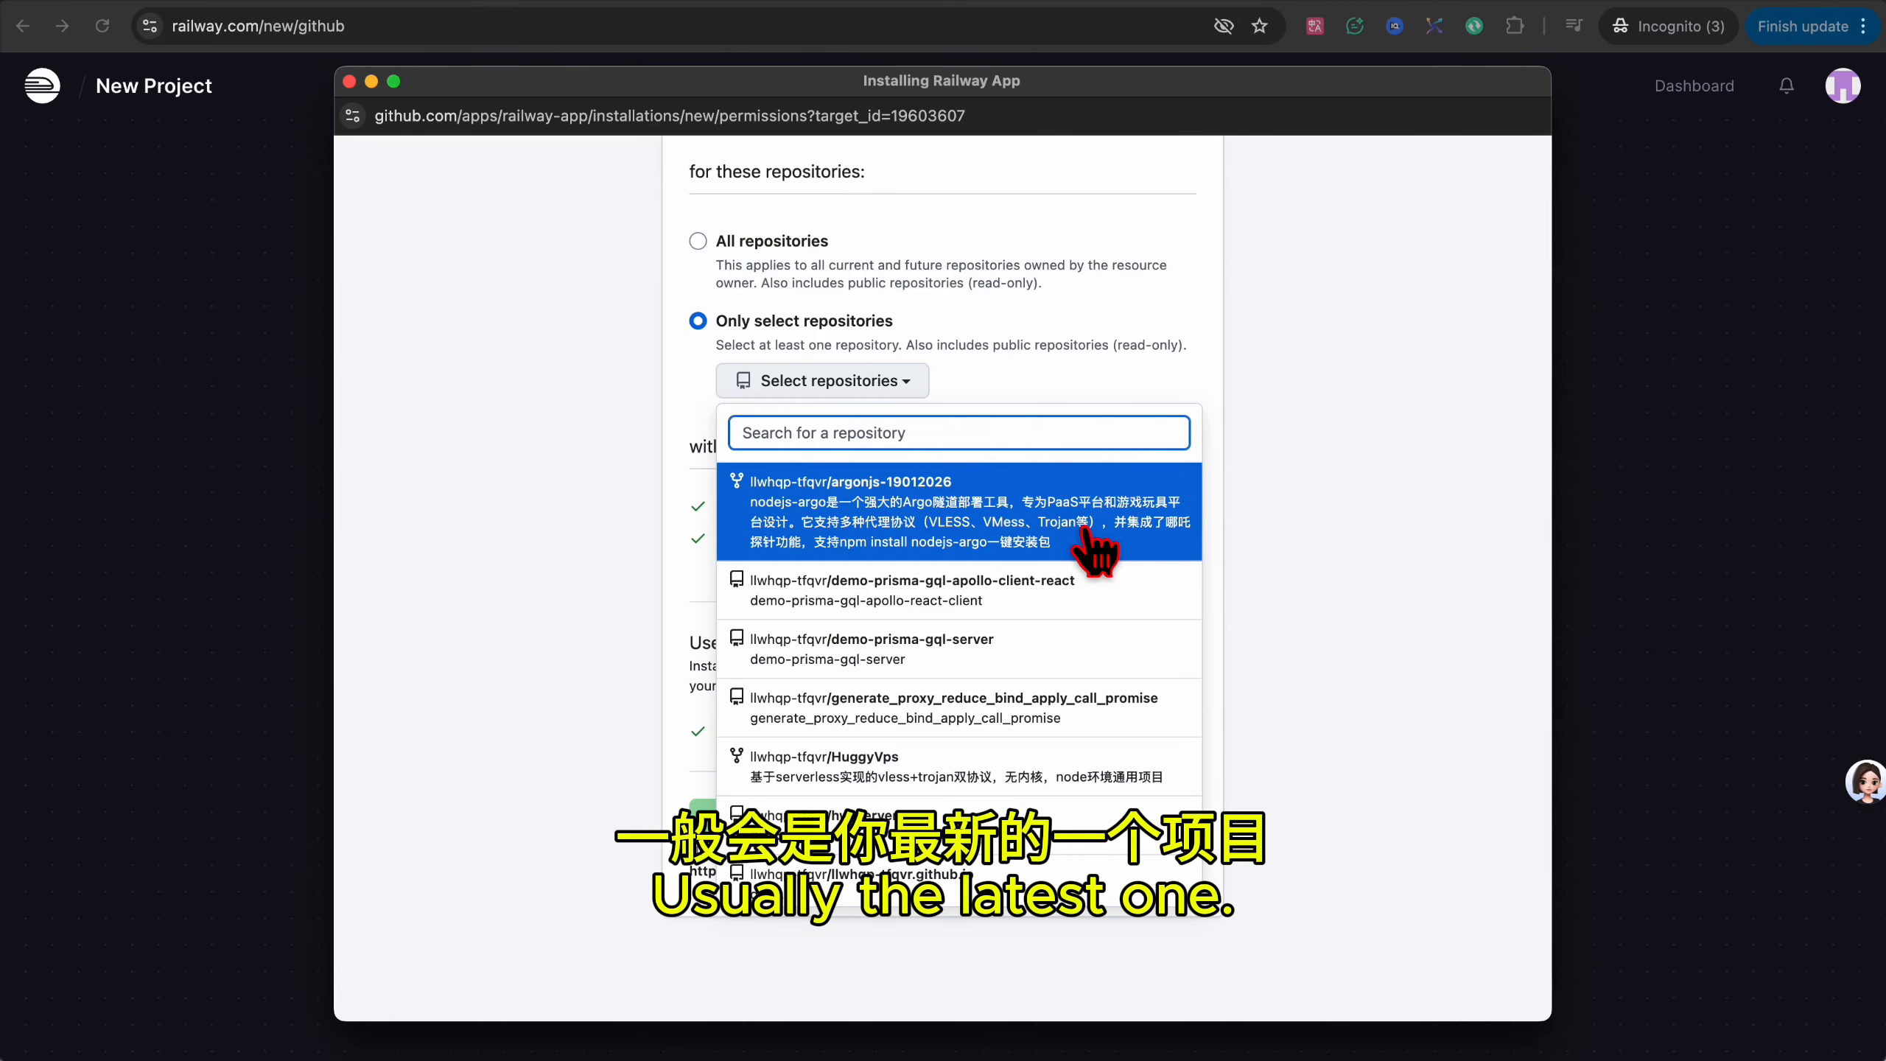
{"action": "left_click", "coordinate": [1025, 541]}
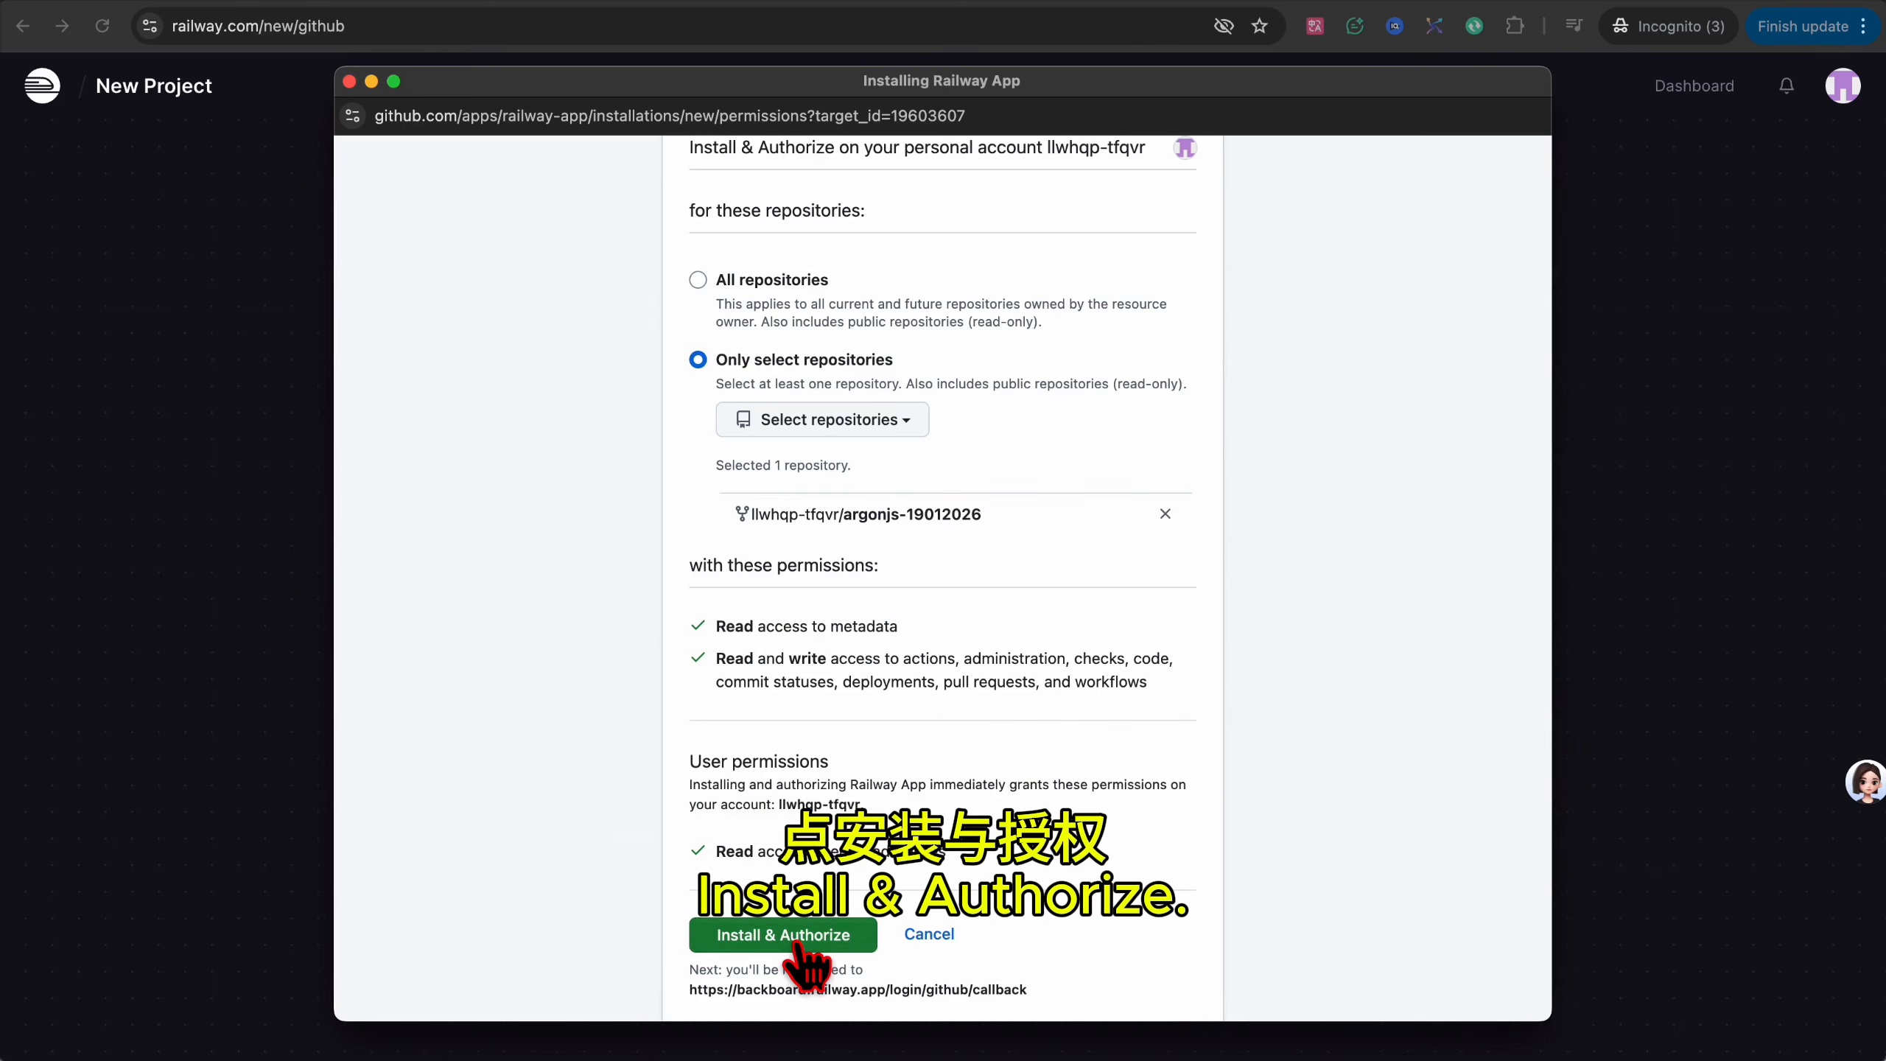
{"action": "left_click", "coordinate": [800, 938]}
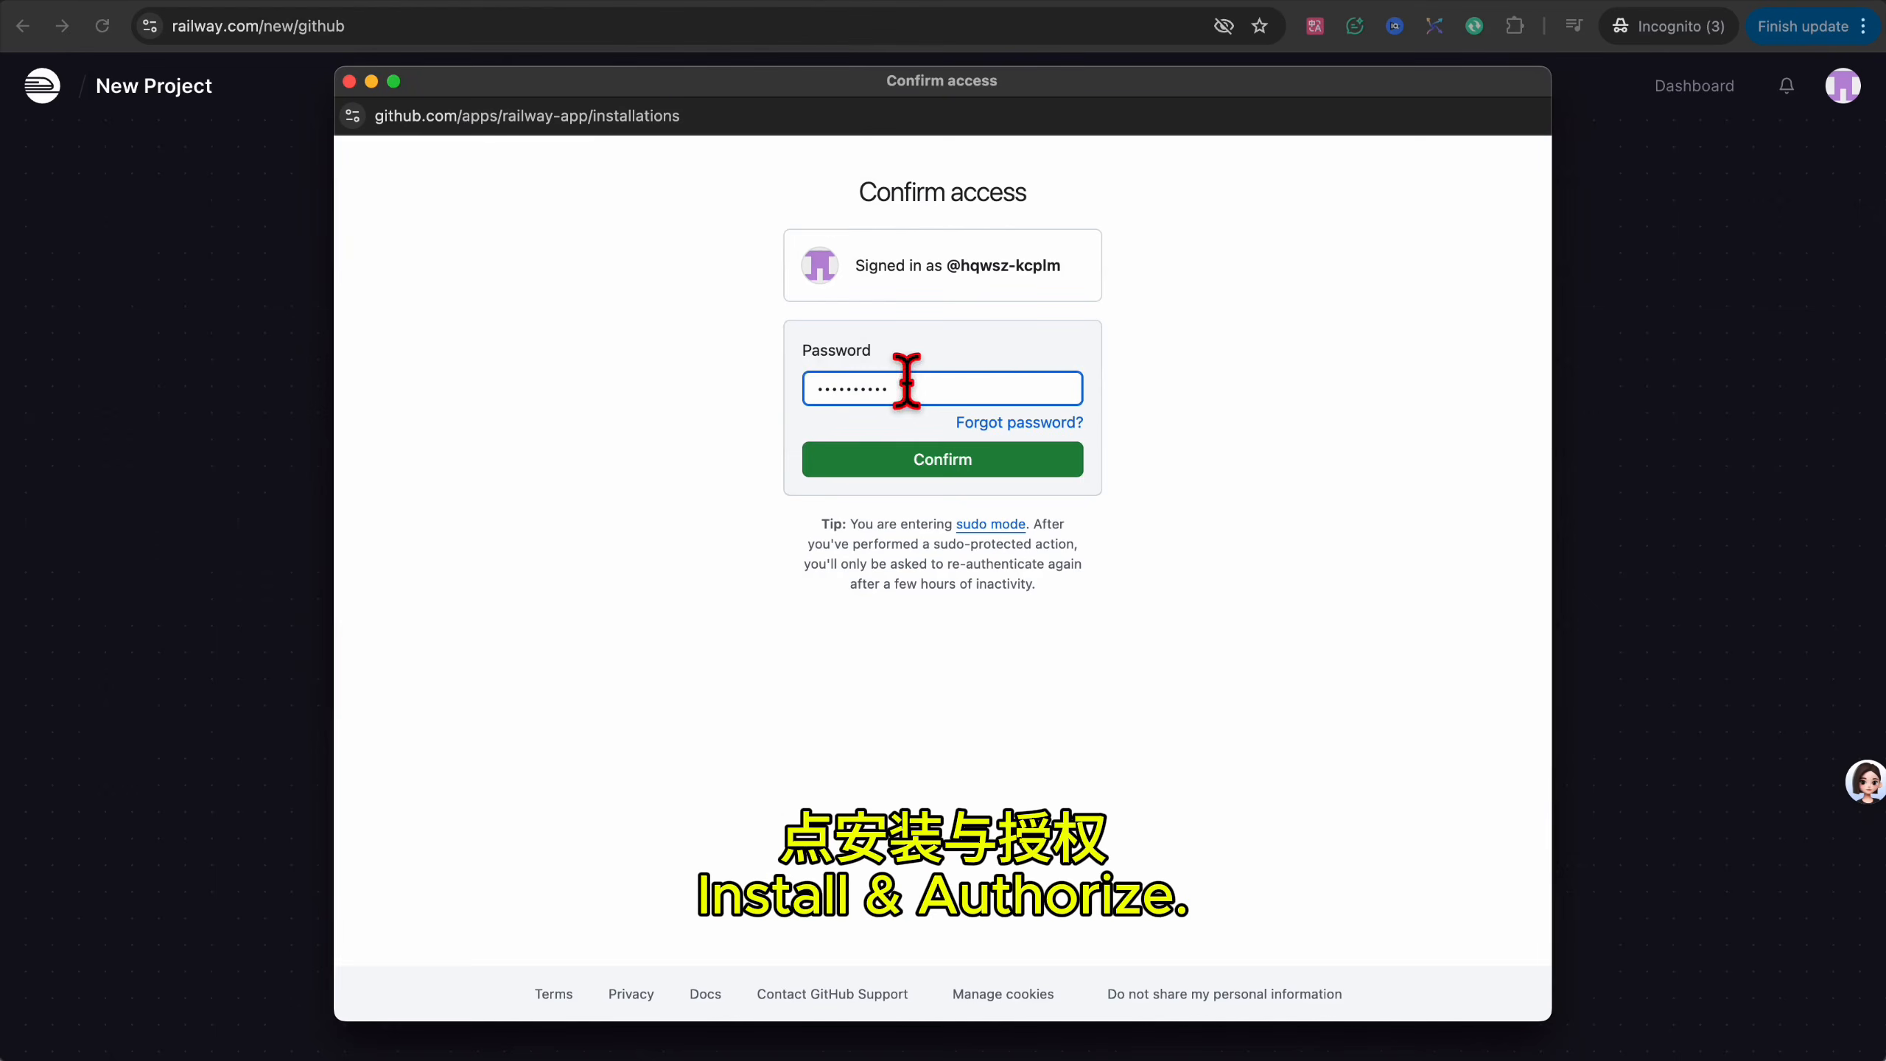
{"action": "left_click", "coordinate": [936, 467]}
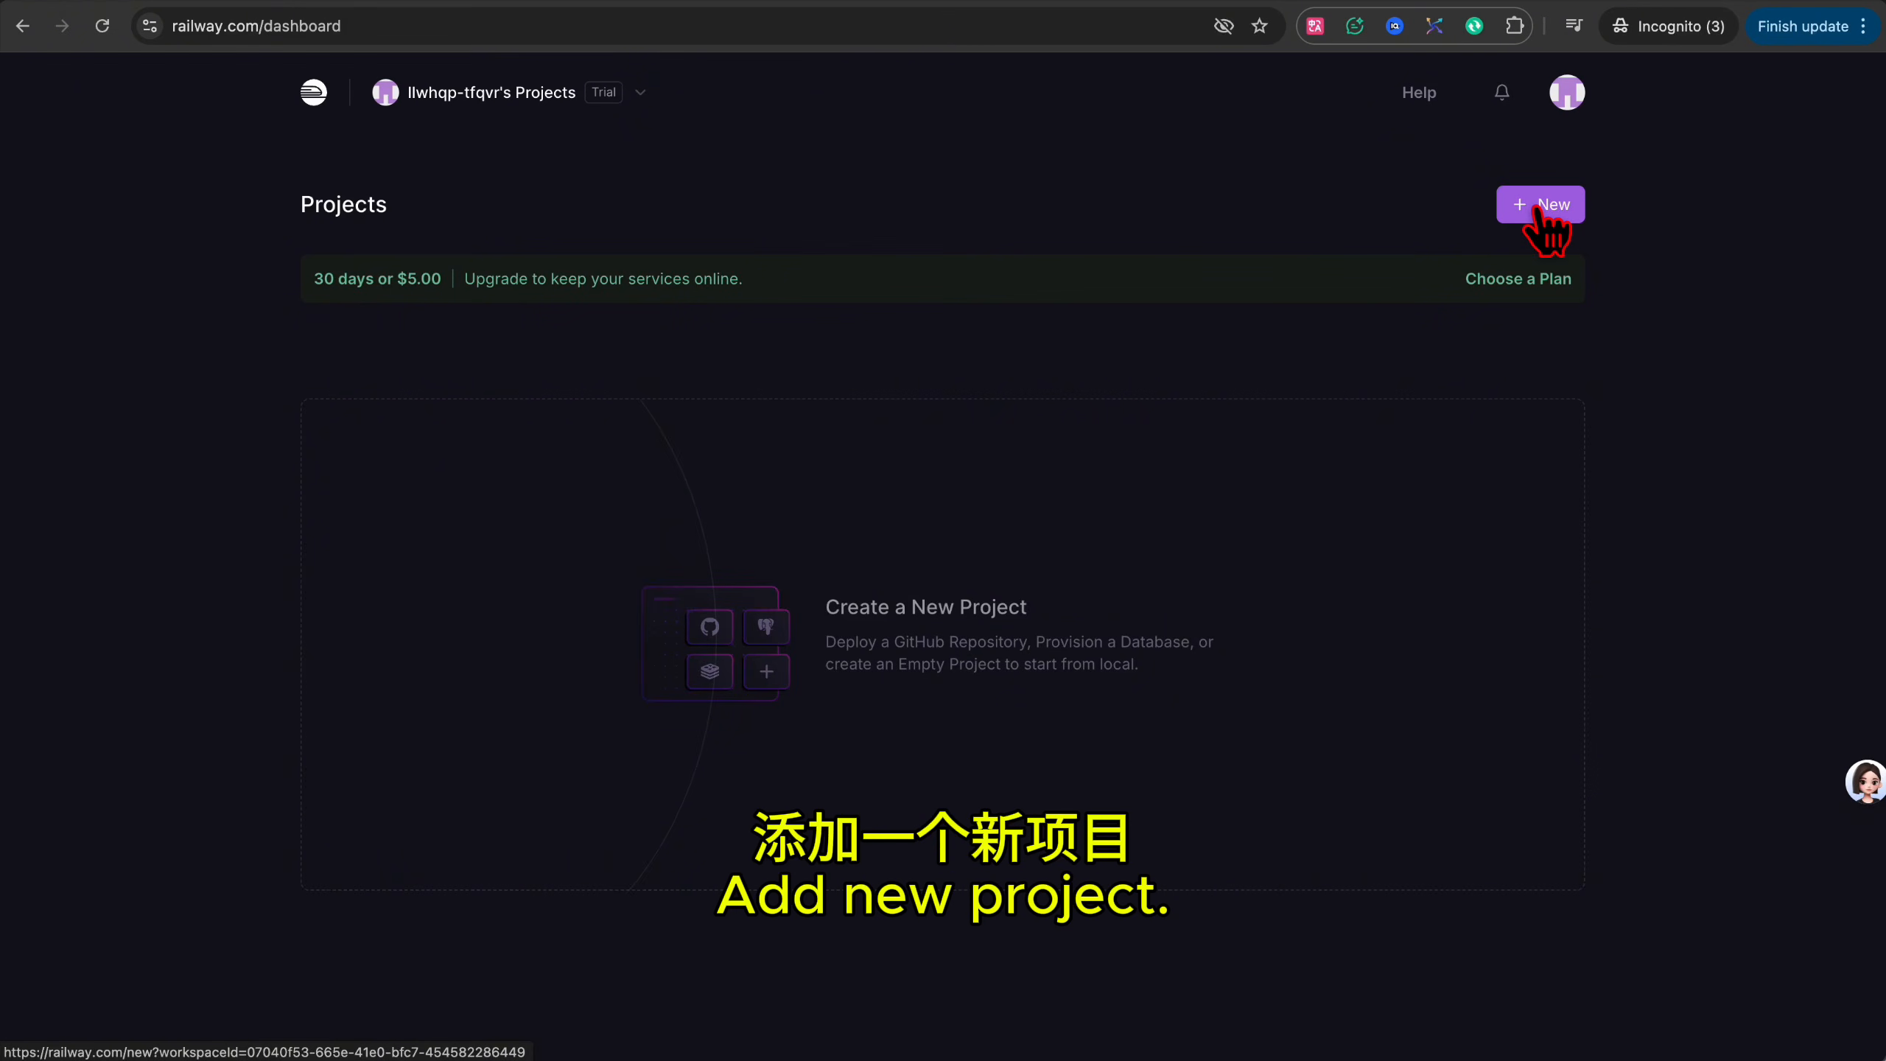
Deploy the ghcr.io nmxcp:latest image as a new Docker Image project.
{"action": "left_click", "coordinate": [1538, 211]}
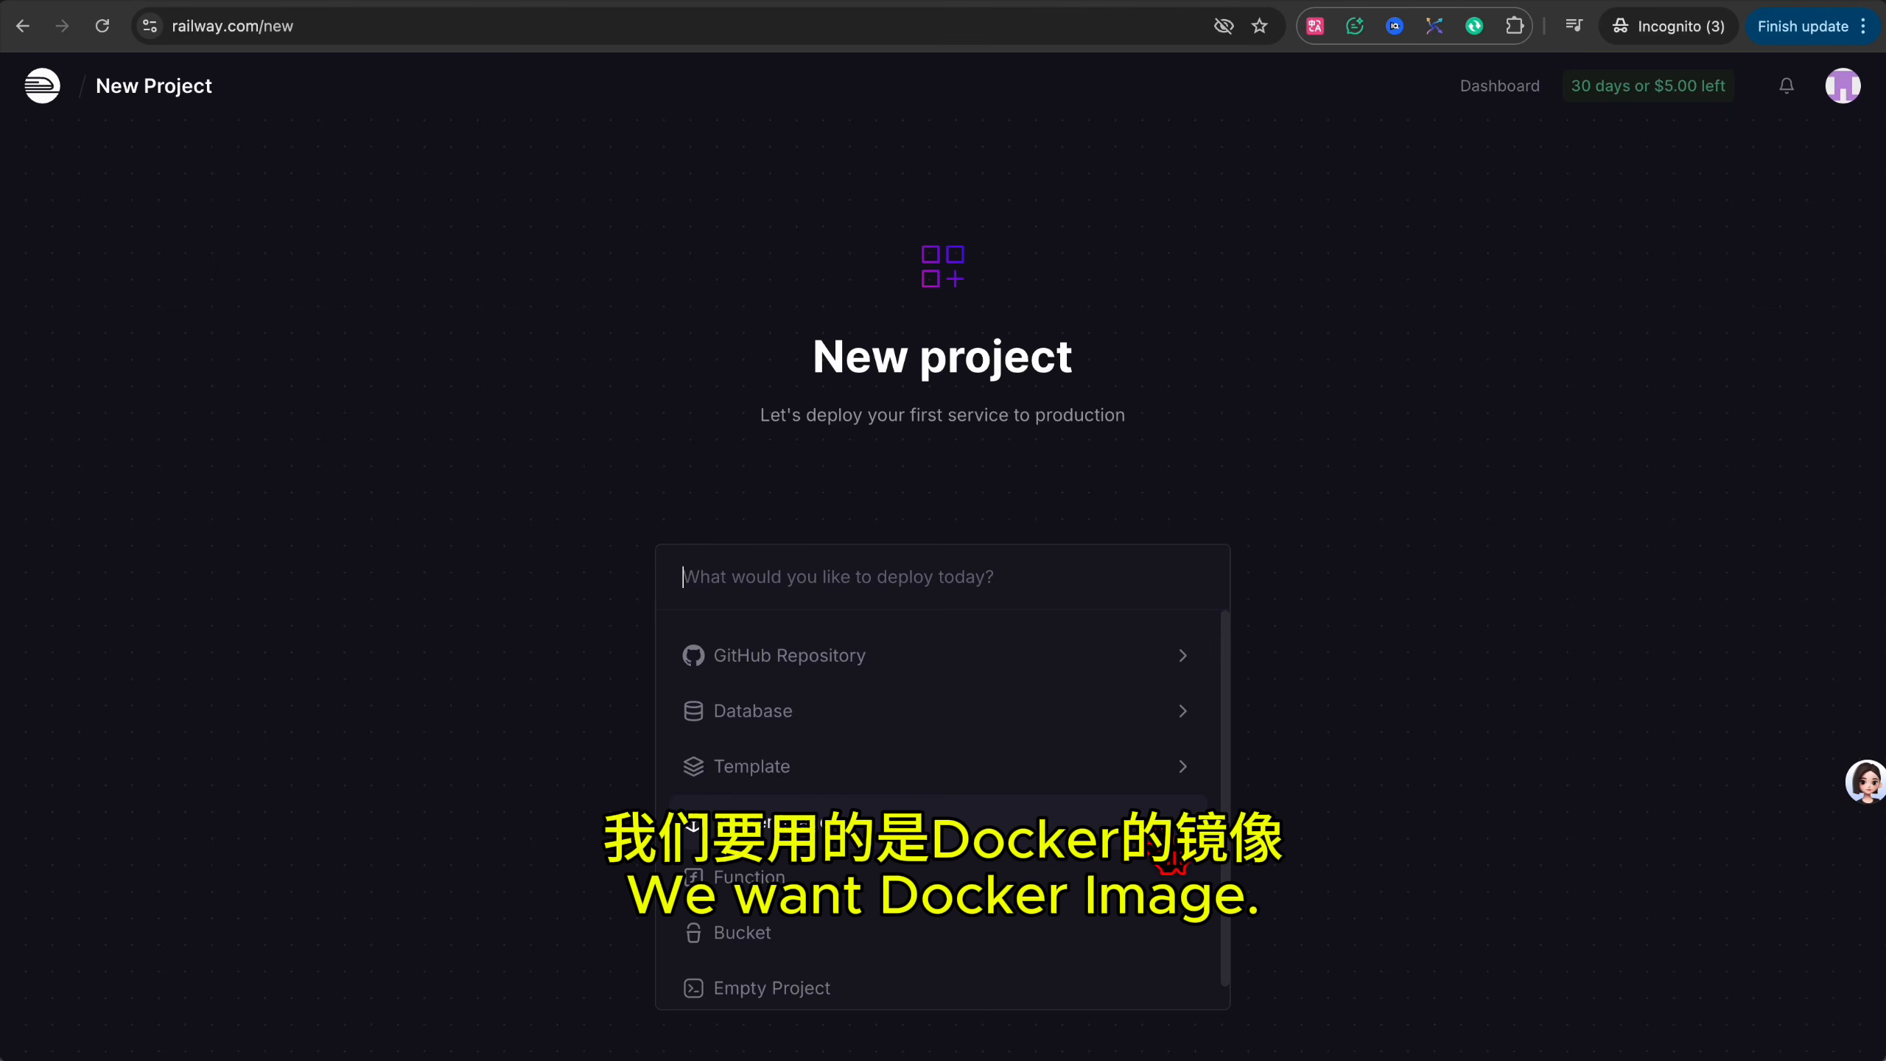
{"action": "left_click", "coordinate": [1157, 831]}
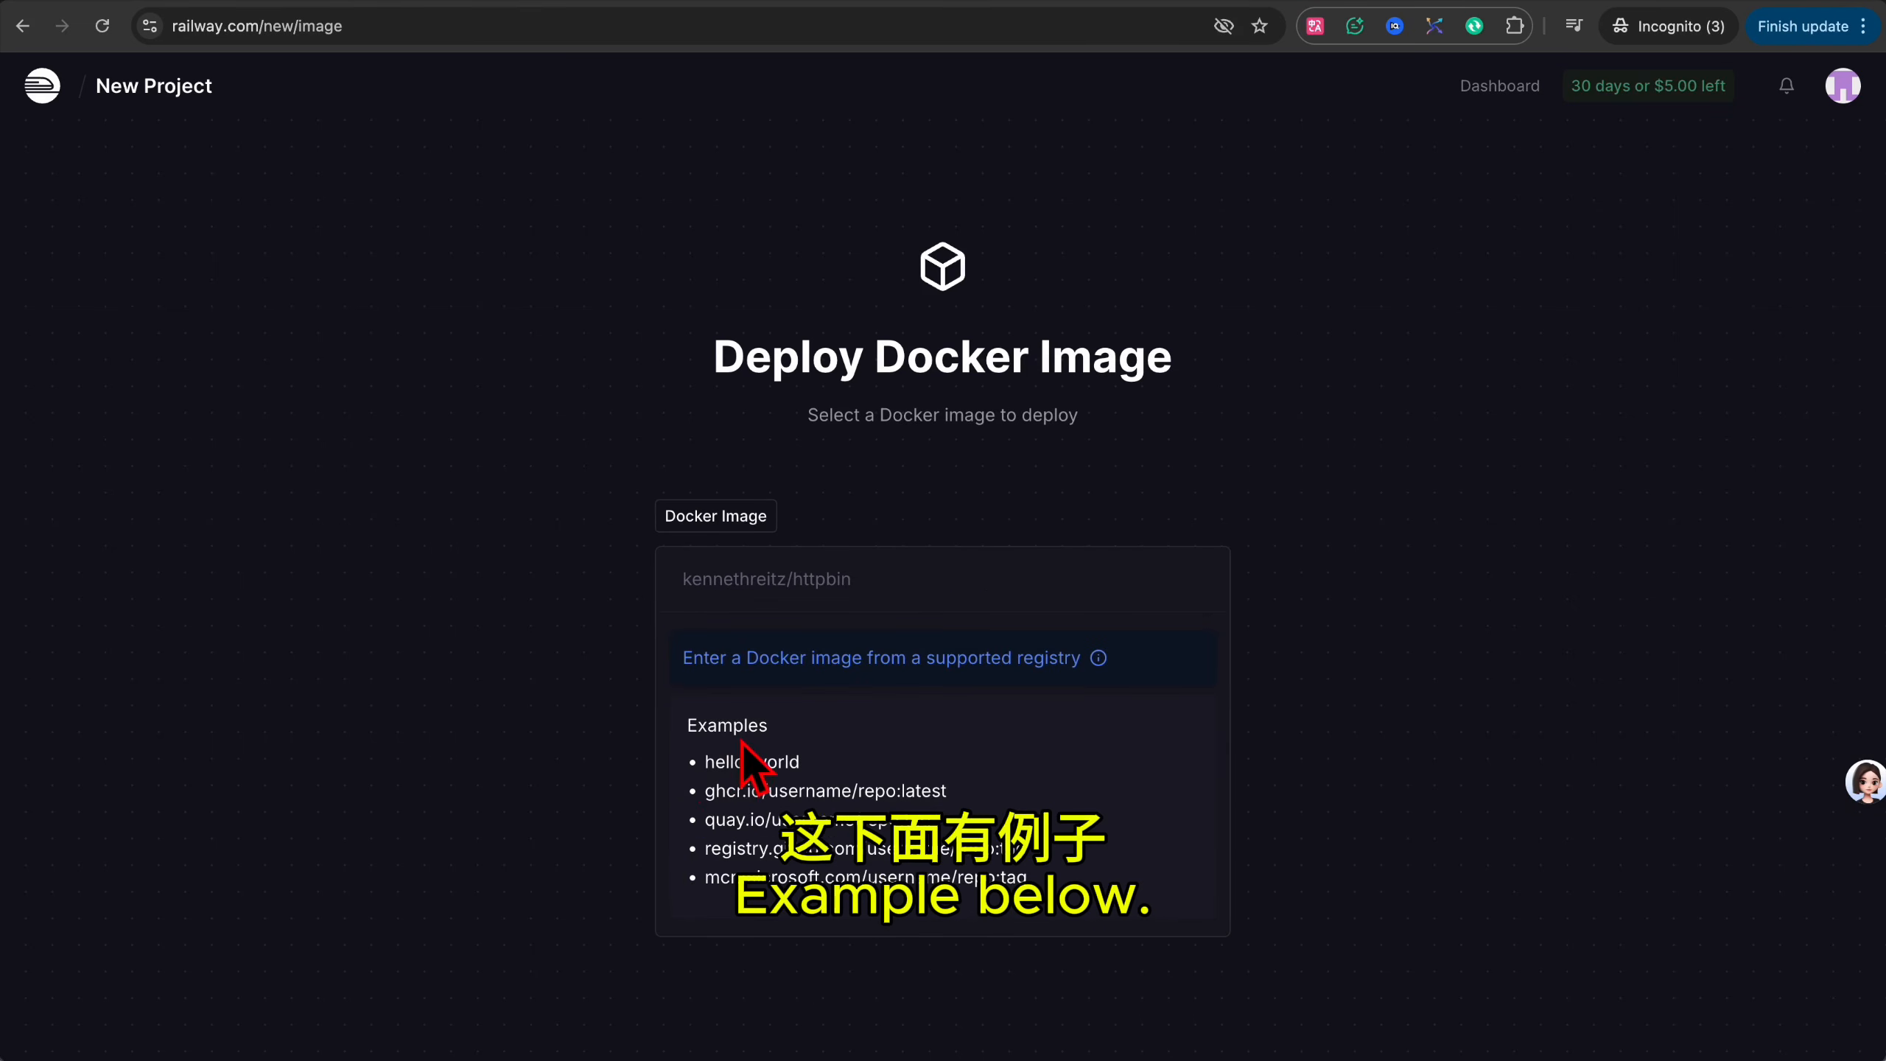
{"action": "left_click_drag", "start_coordinate": [703, 789], "coordinate": [861, 793]}
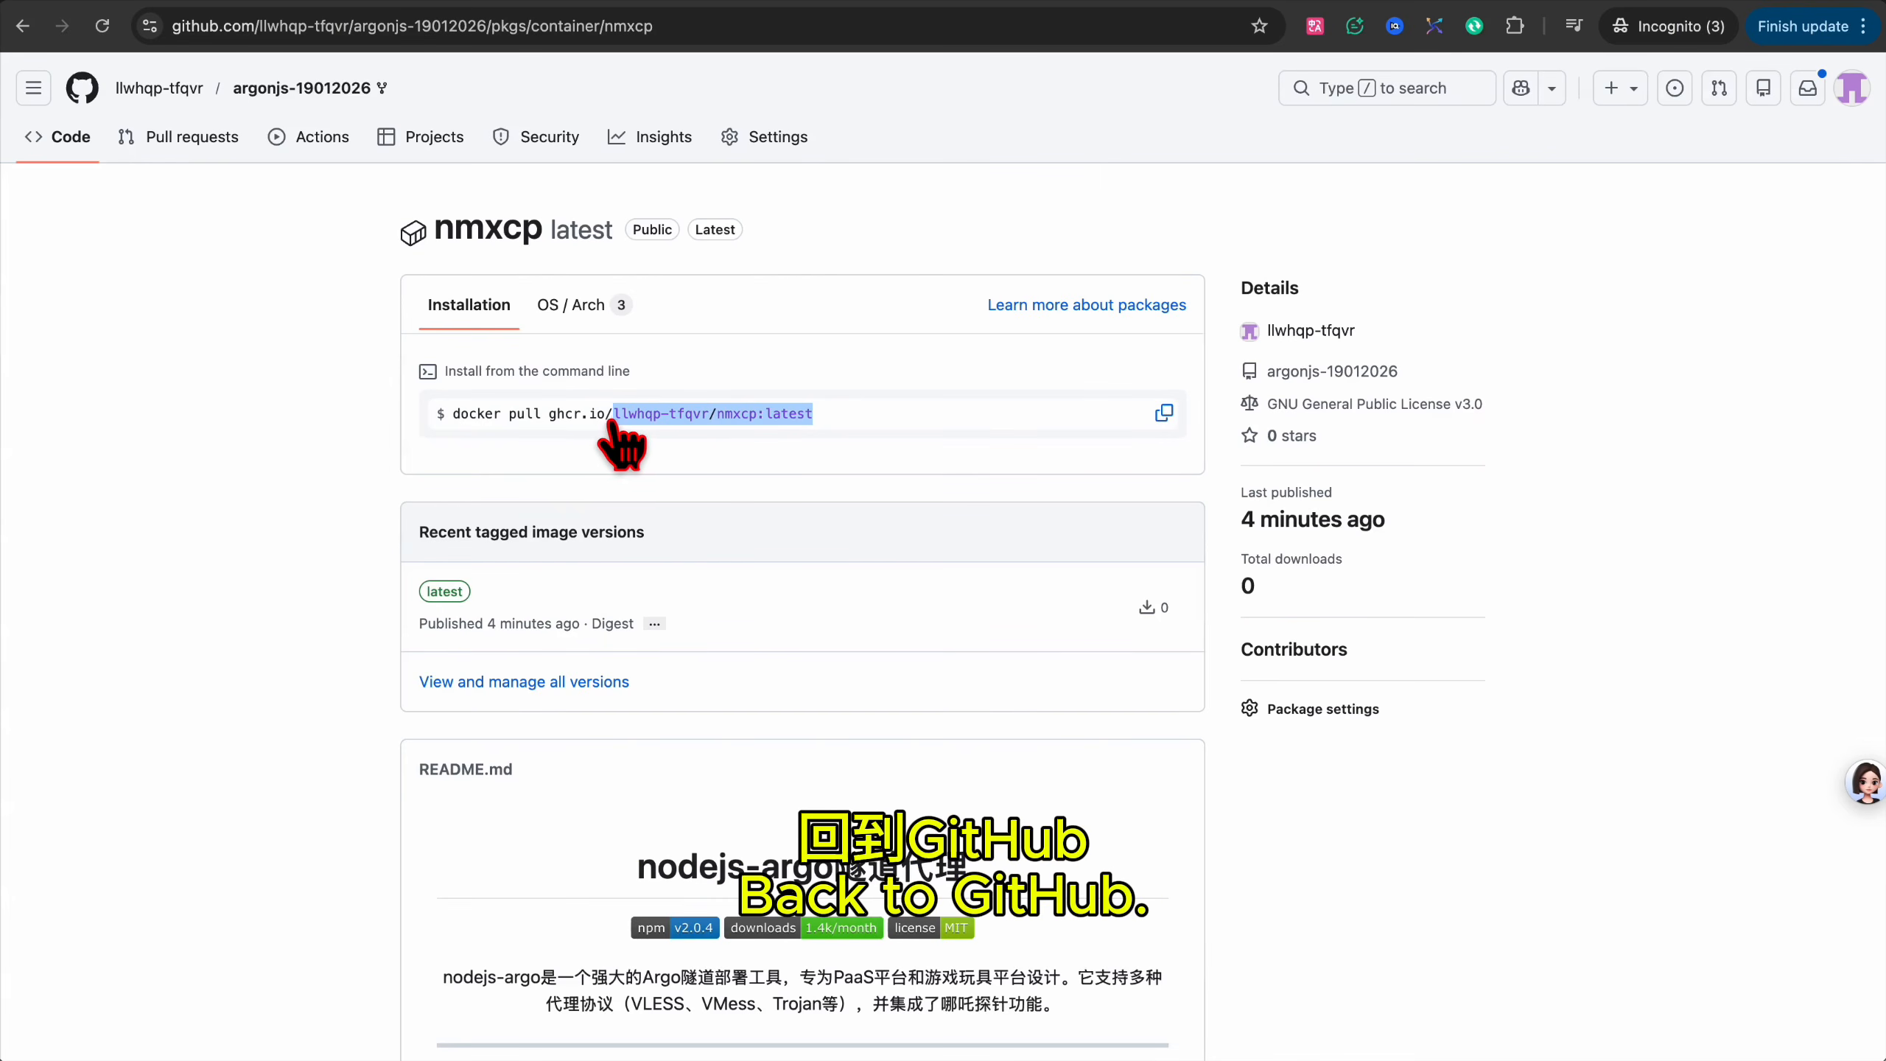
{"action": "left_click_drag", "start_coordinate": [613, 422], "coordinate": [548, 414]}
{"action": "key", "text": "super+c"}
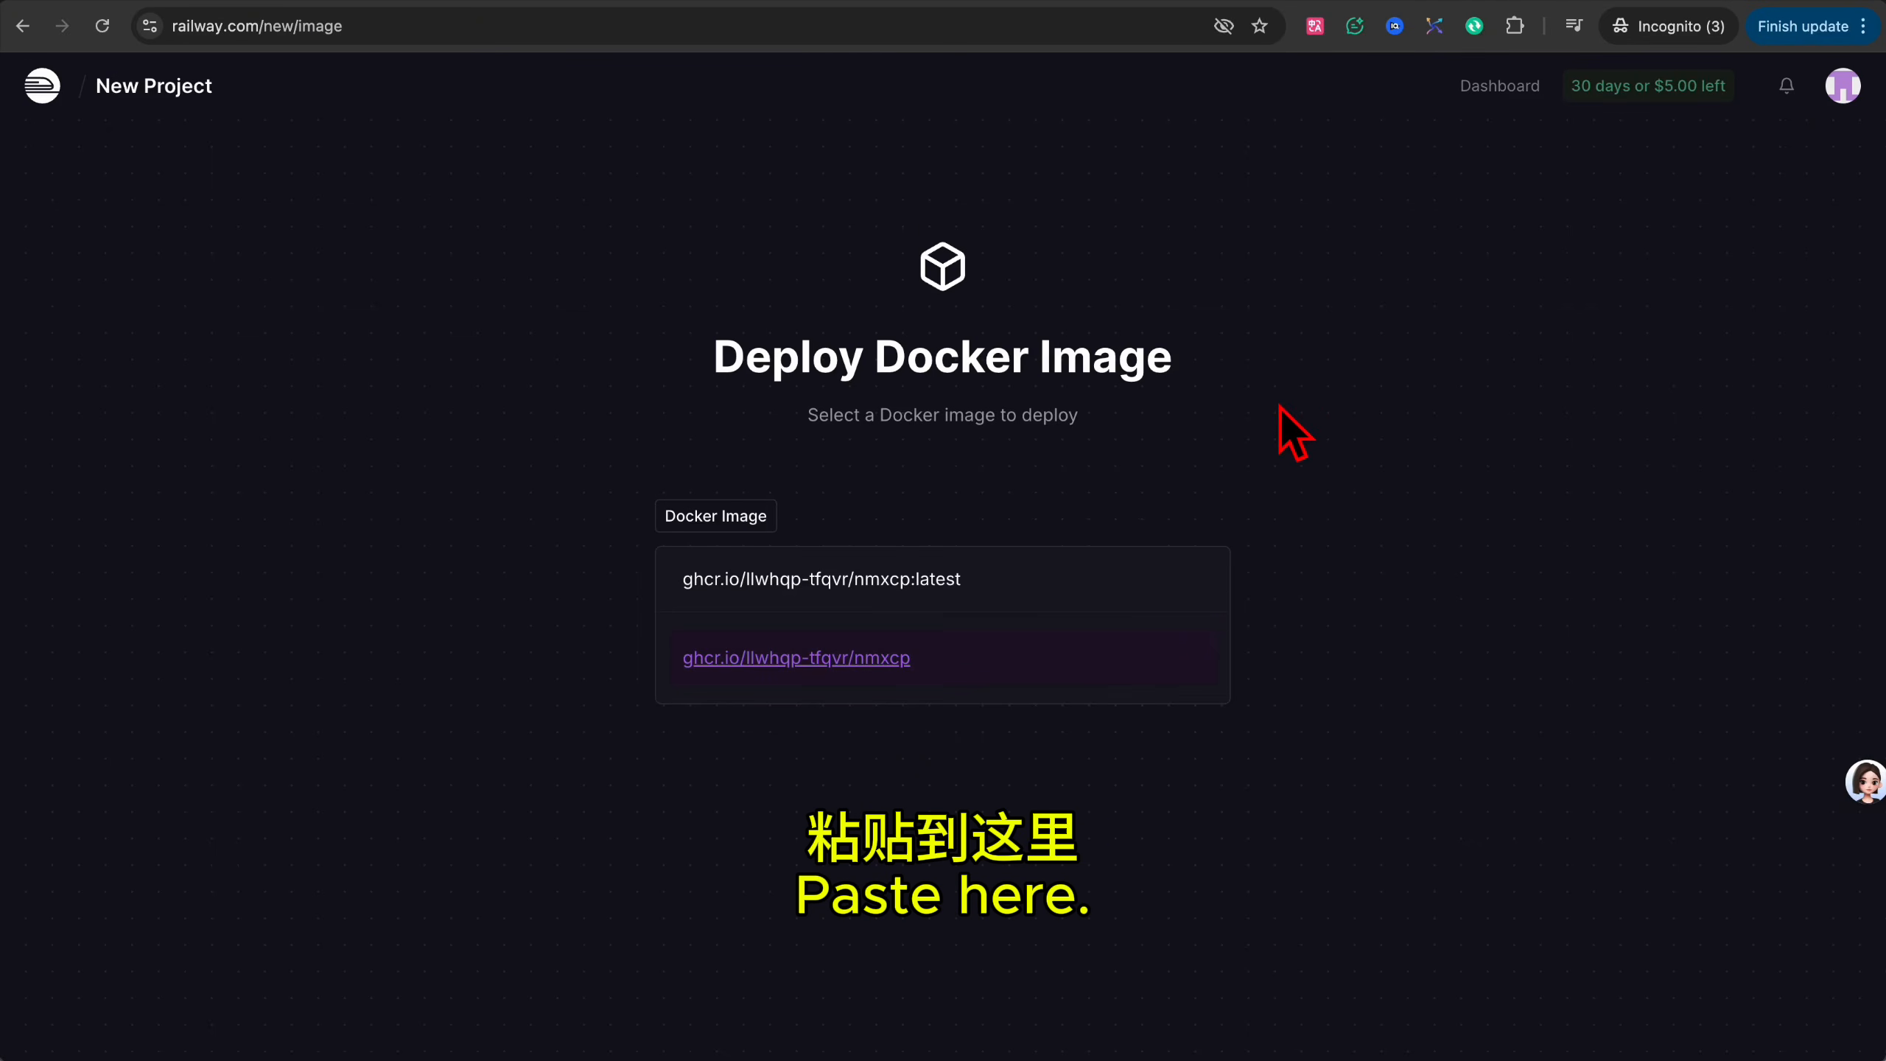
{"action": "key", "text": "Return"}
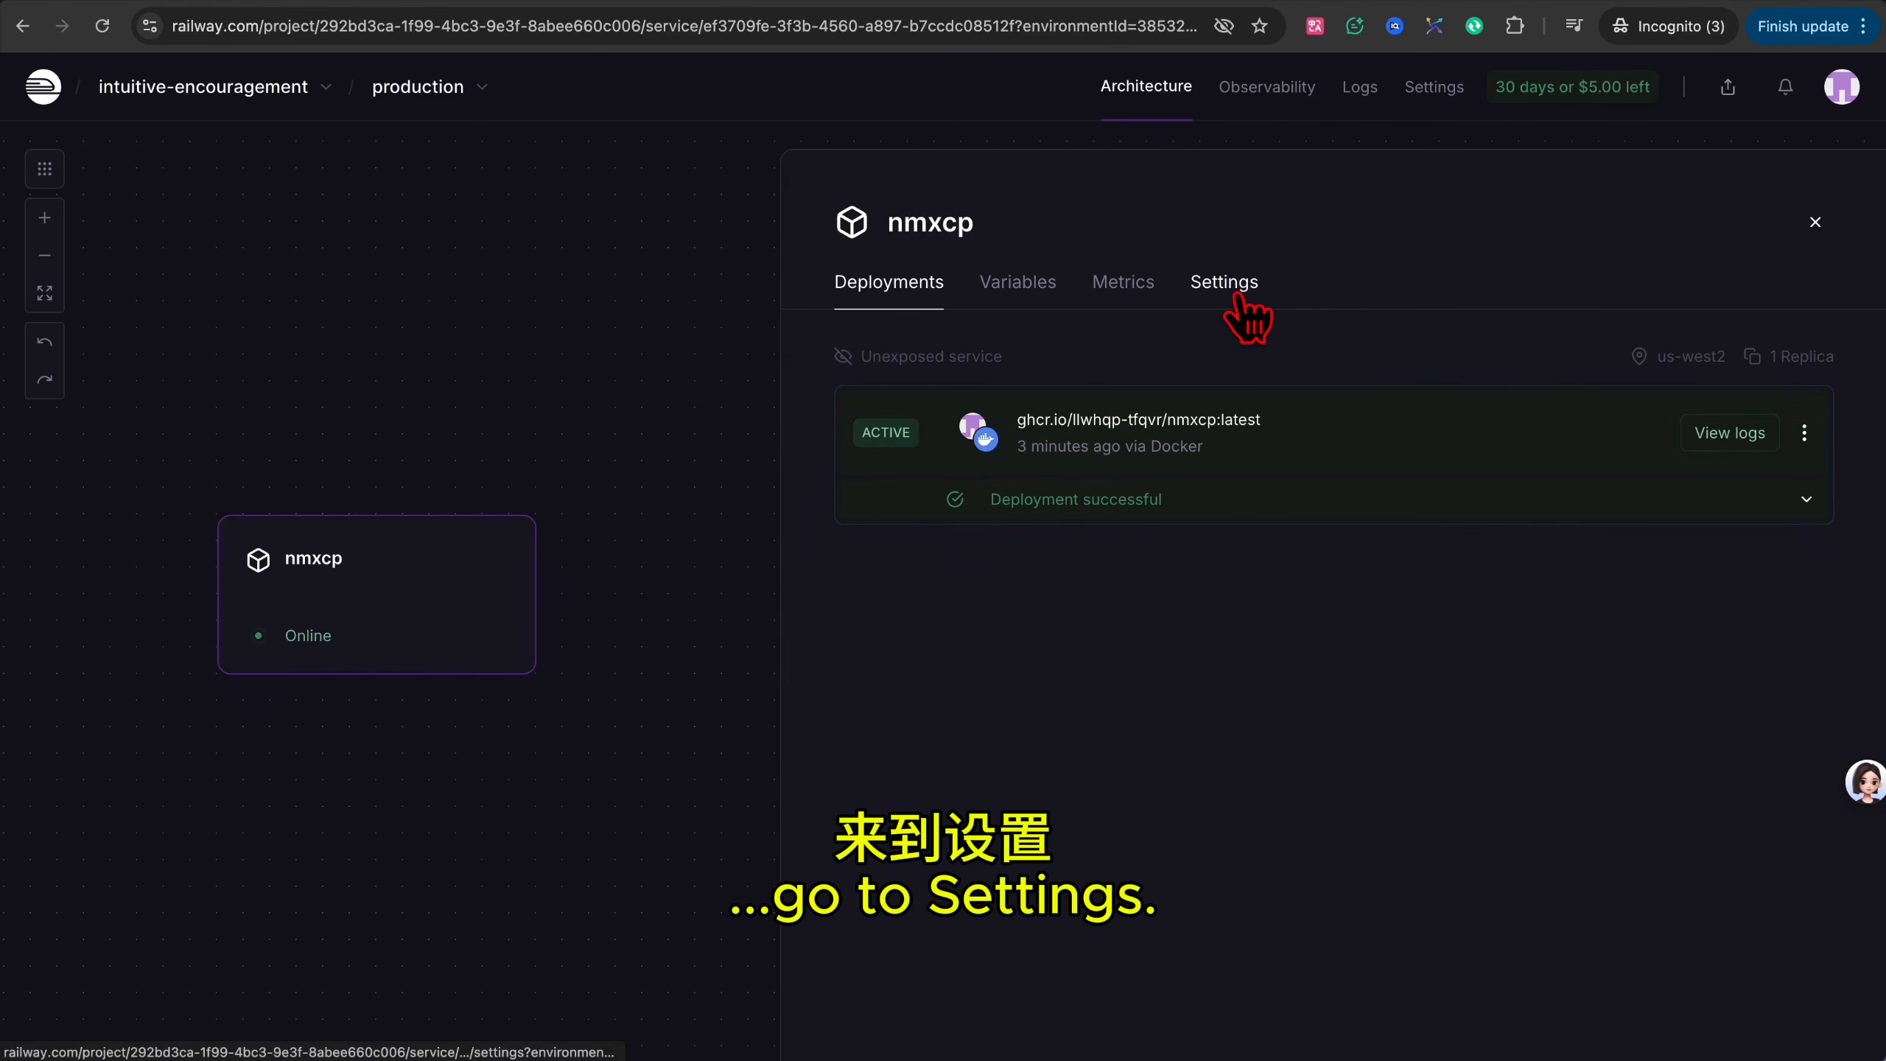
Generate a public domain on port 8080 for nmxcp and load it to show 'Hello world!'.
{"action": "left_click", "coordinate": [1237, 295]}
{"action": "left_click", "coordinate": [984, 807]}
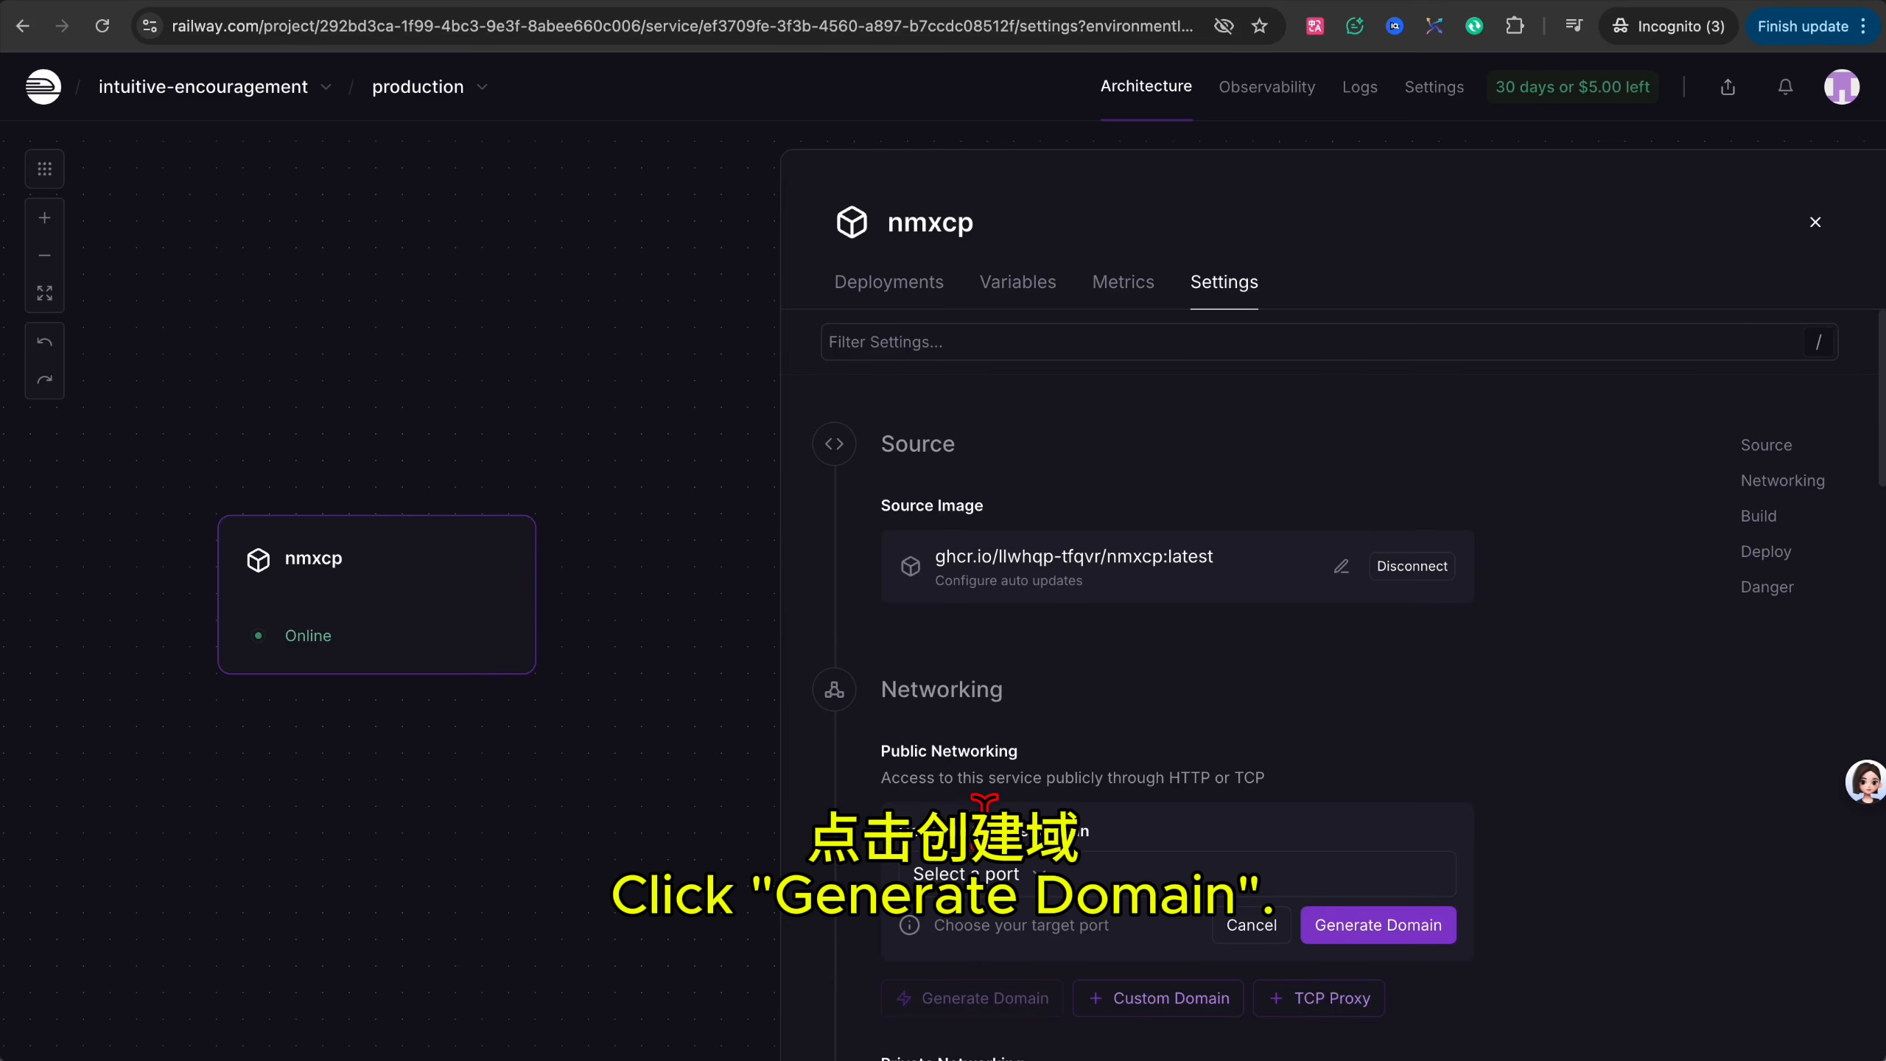
{"action": "scroll", "coordinate": [1114, 661], "scroll_direction": "down", "scroll_amount": 3}
{"action": "left_click", "coordinate": [1040, 653]}
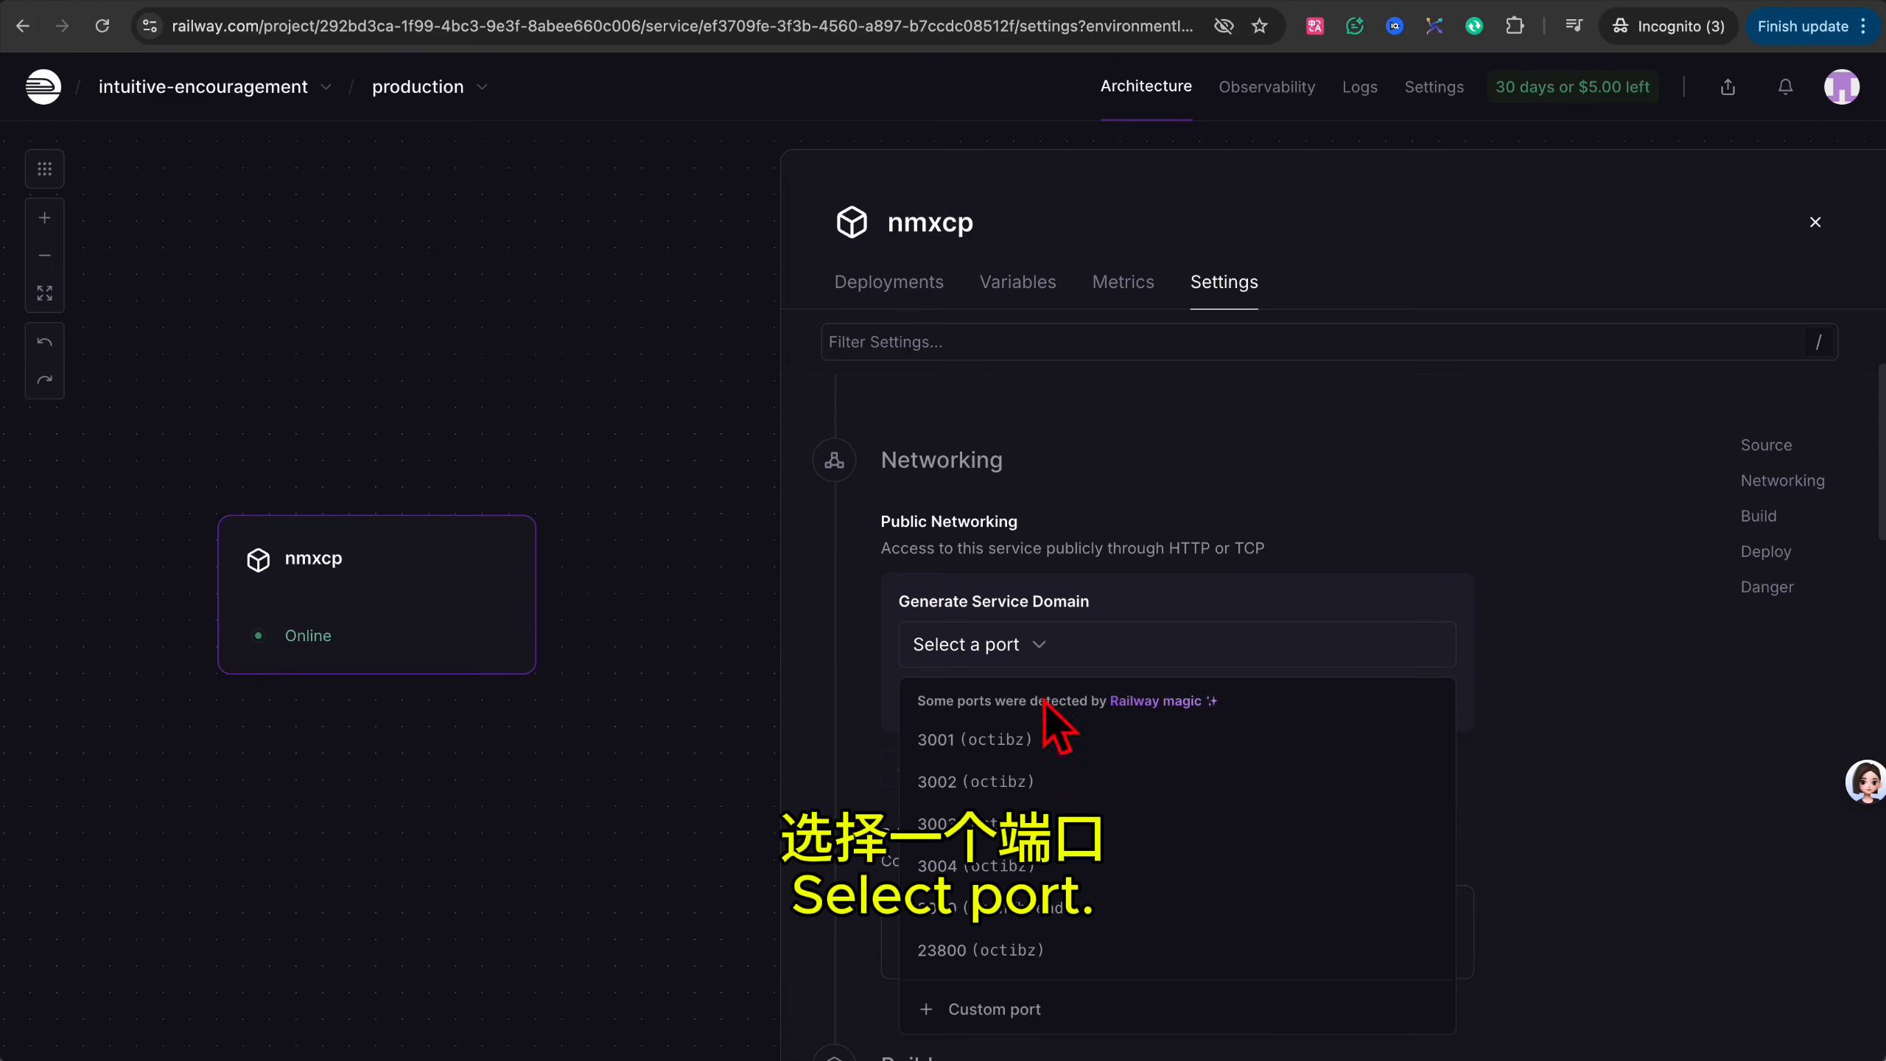
{"action": "left_click", "coordinate": [1014, 907]}
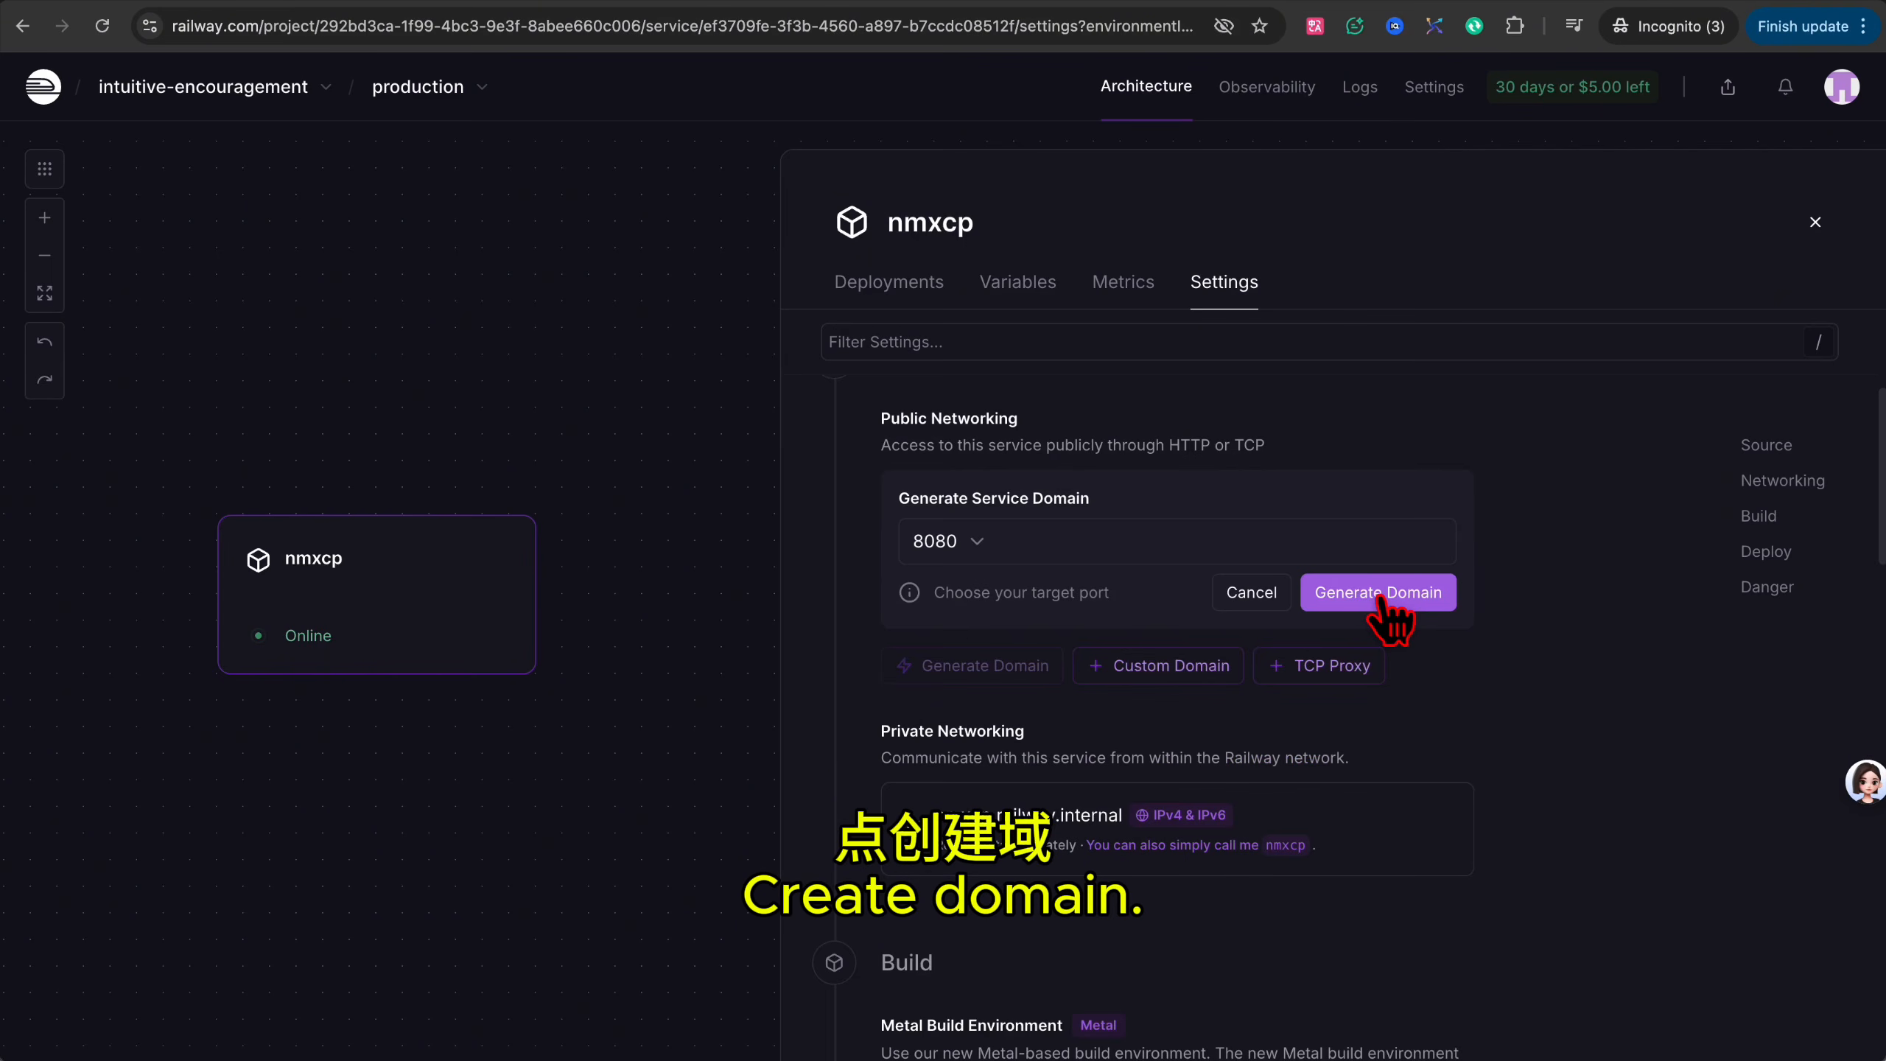
{"action": "left_click", "coordinate": [1378, 592]}
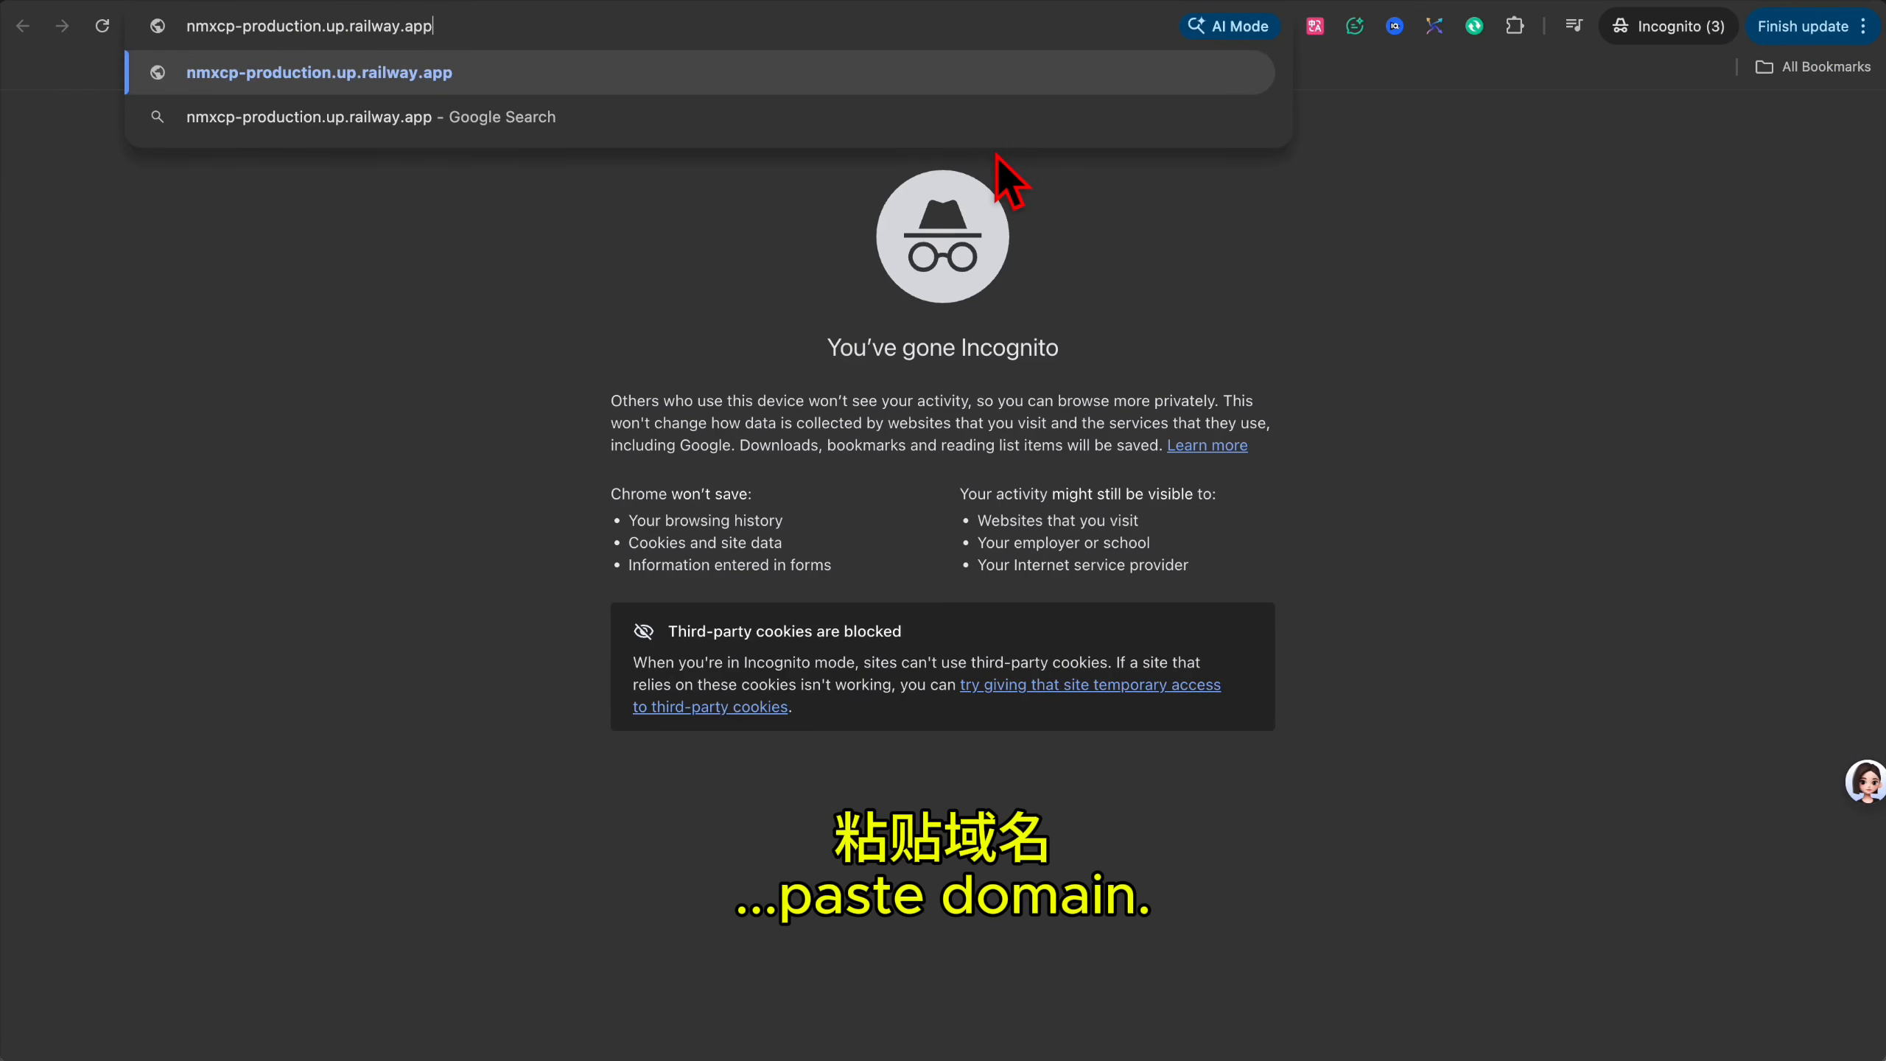
{"action": "key", "text": "Return"}
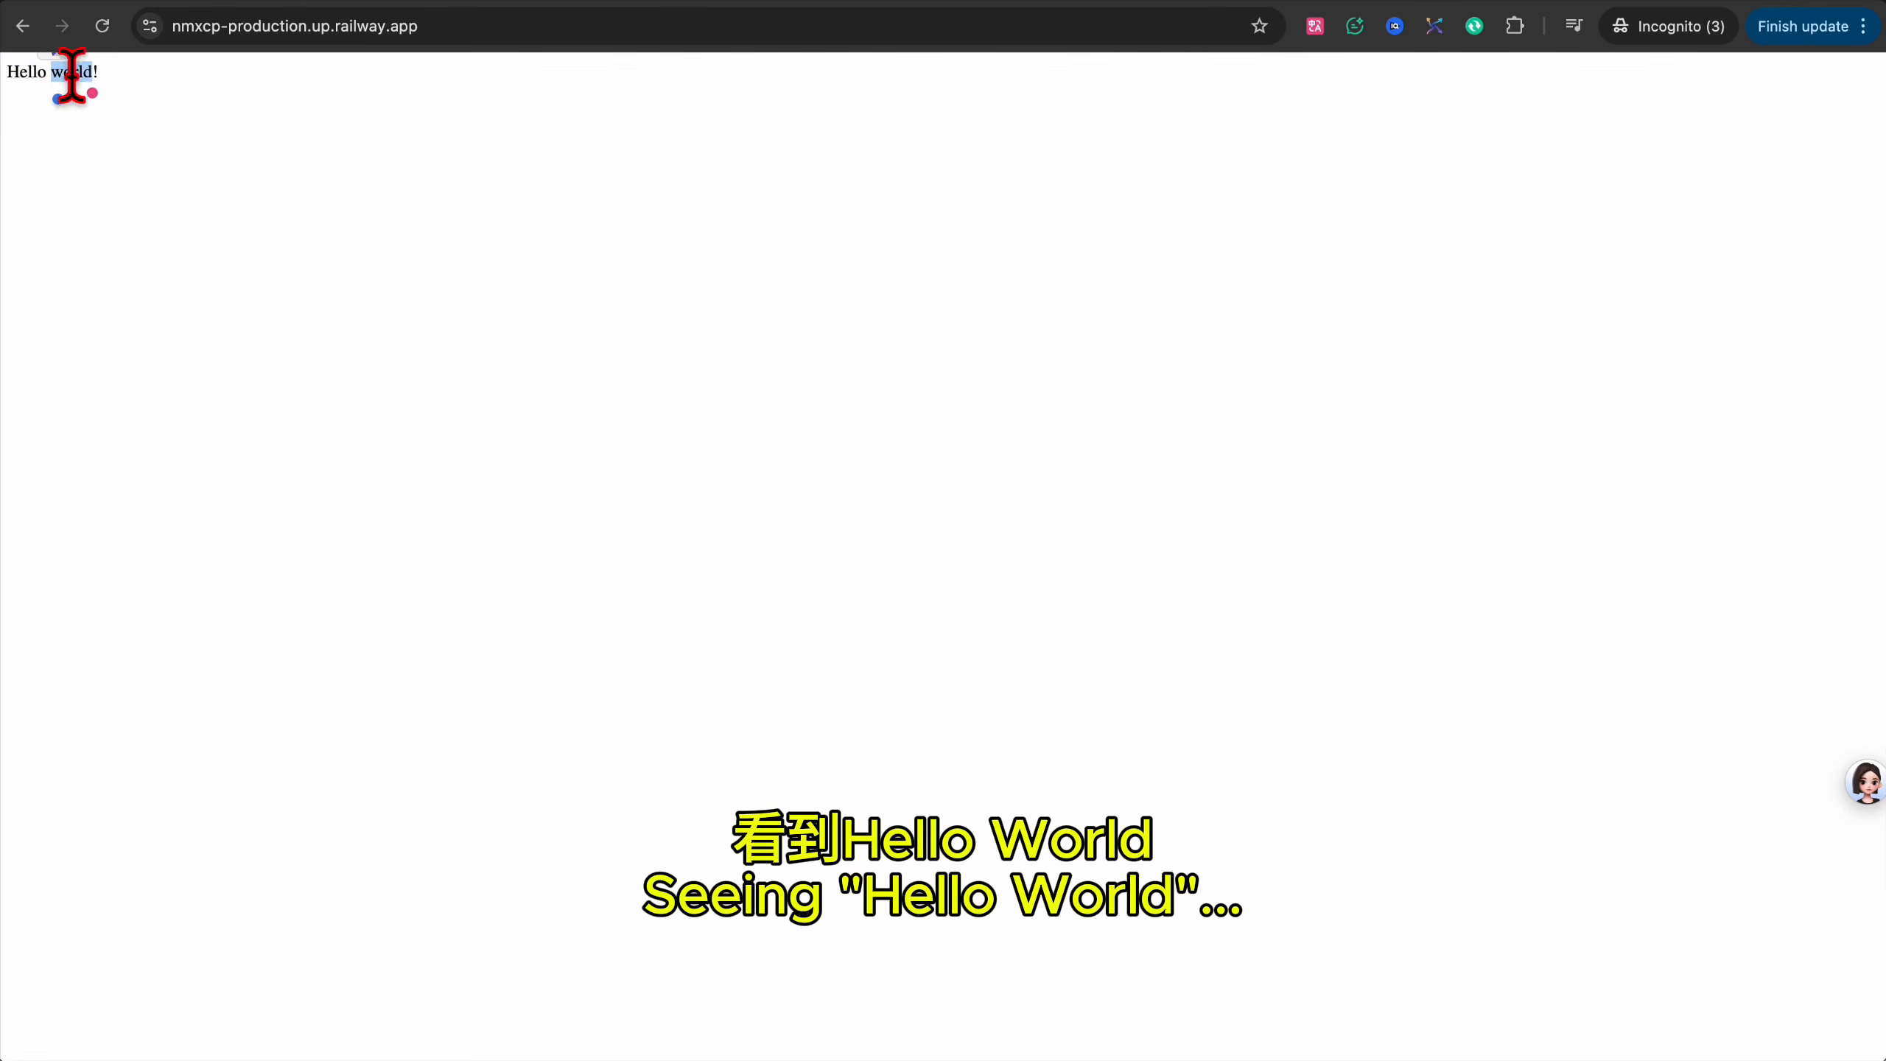
{"action": "left_click", "coordinate": [130, 85]}
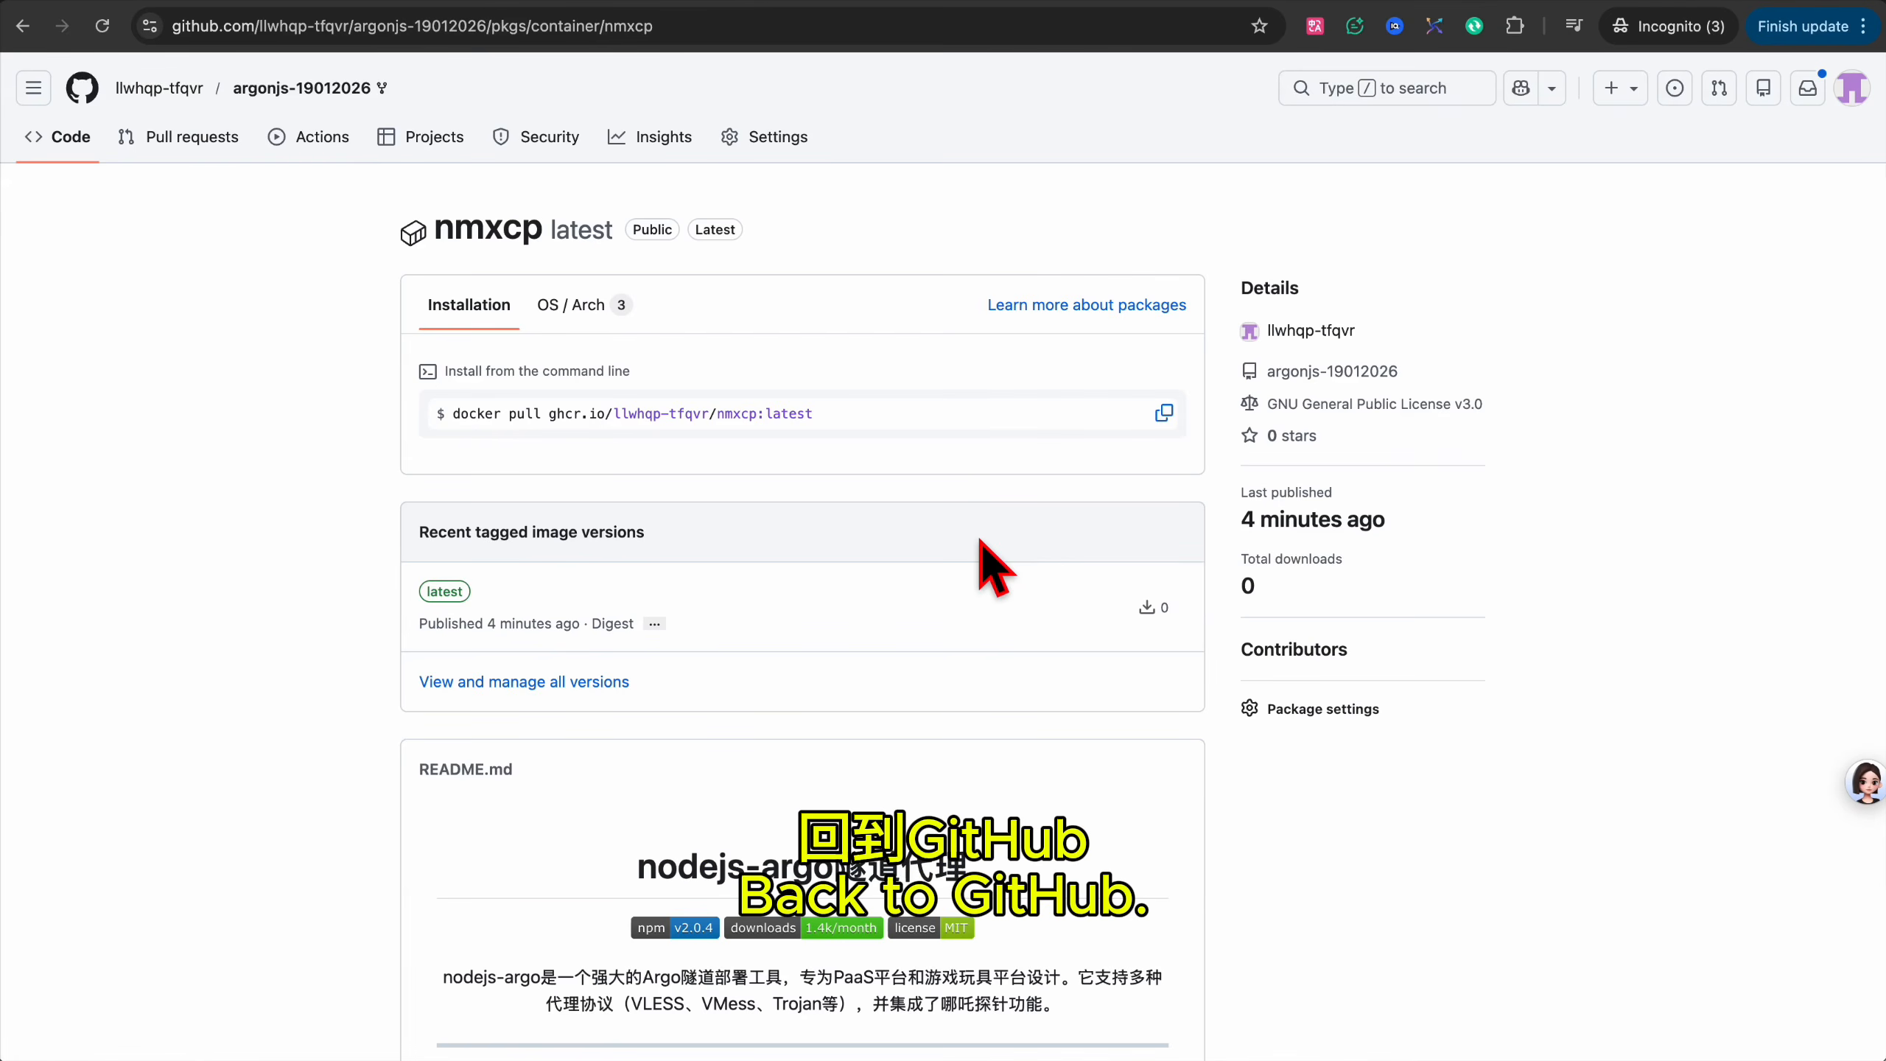
Copy the SUB_PATH value 'sub' from the GitHub README.
{"action": "scroll", "coordinate": [980, 542], "scroll_direction": "down", "scroll_amount": 20}
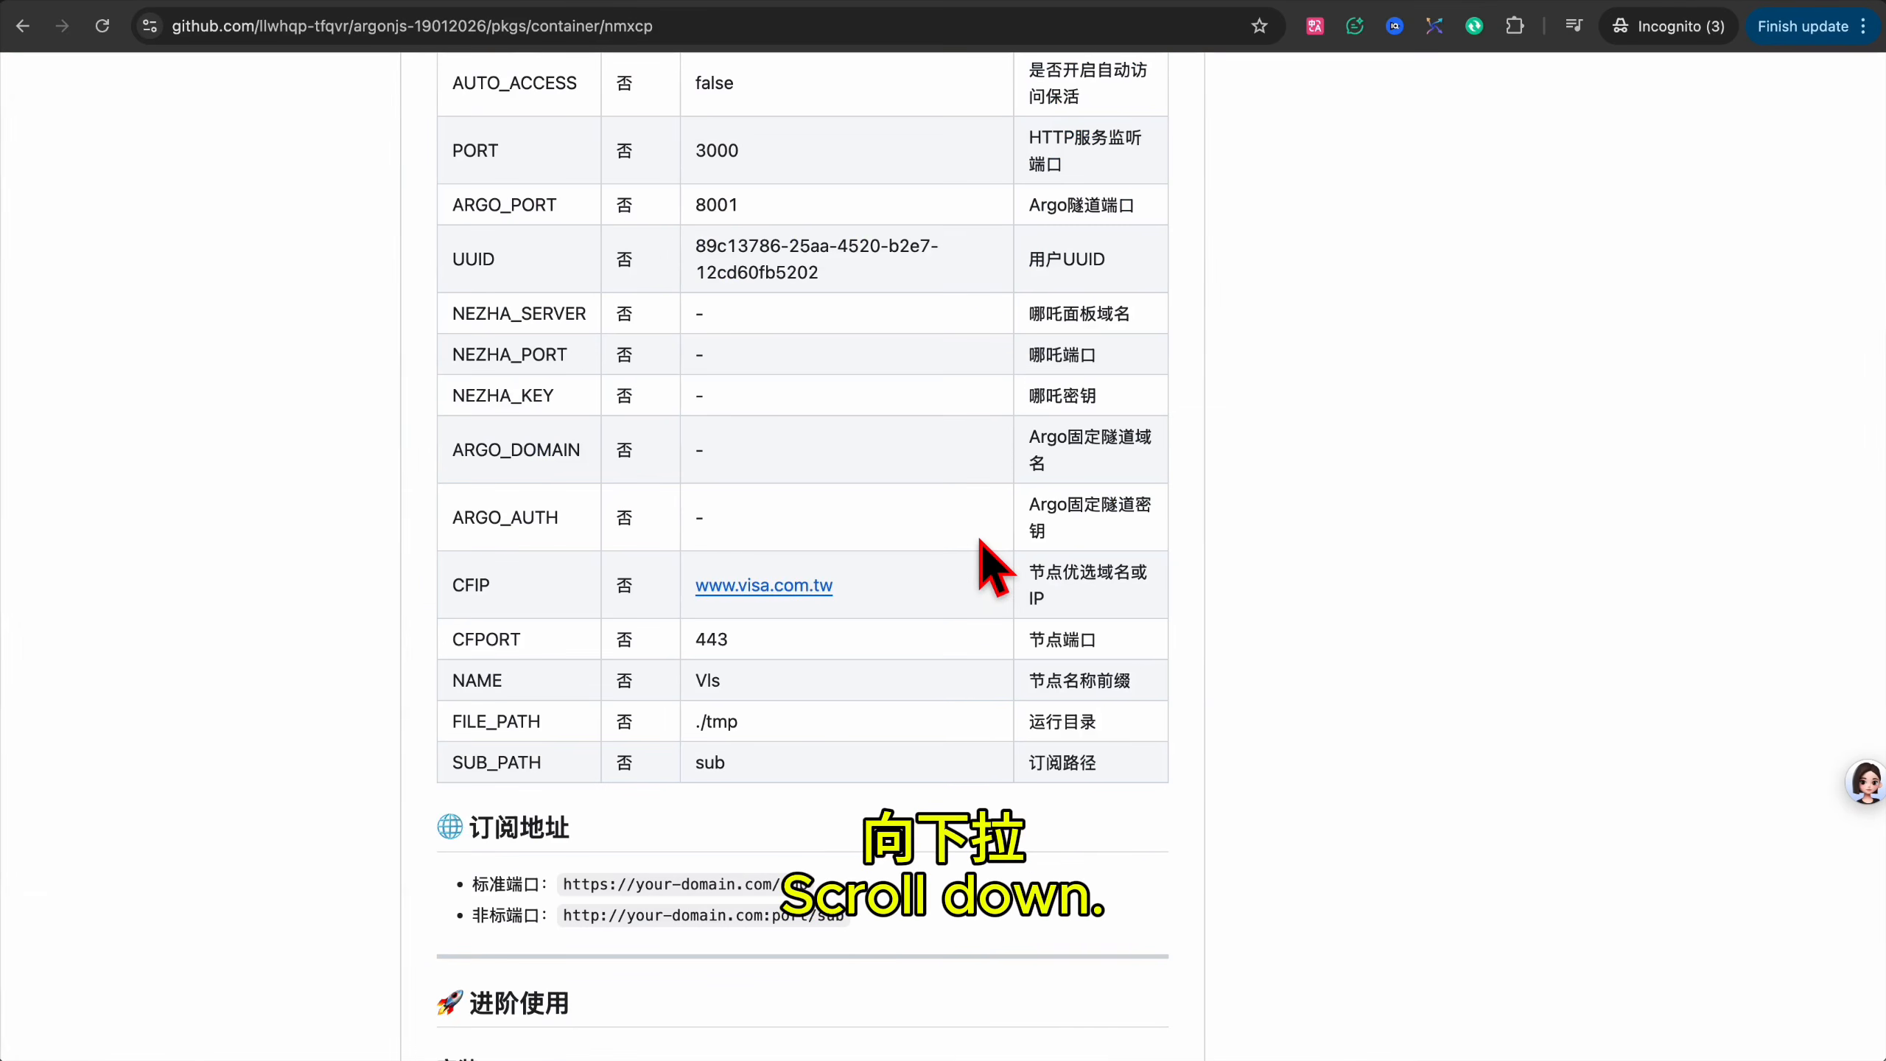
{"action": "double_click", "coordinate": [710, 764]}
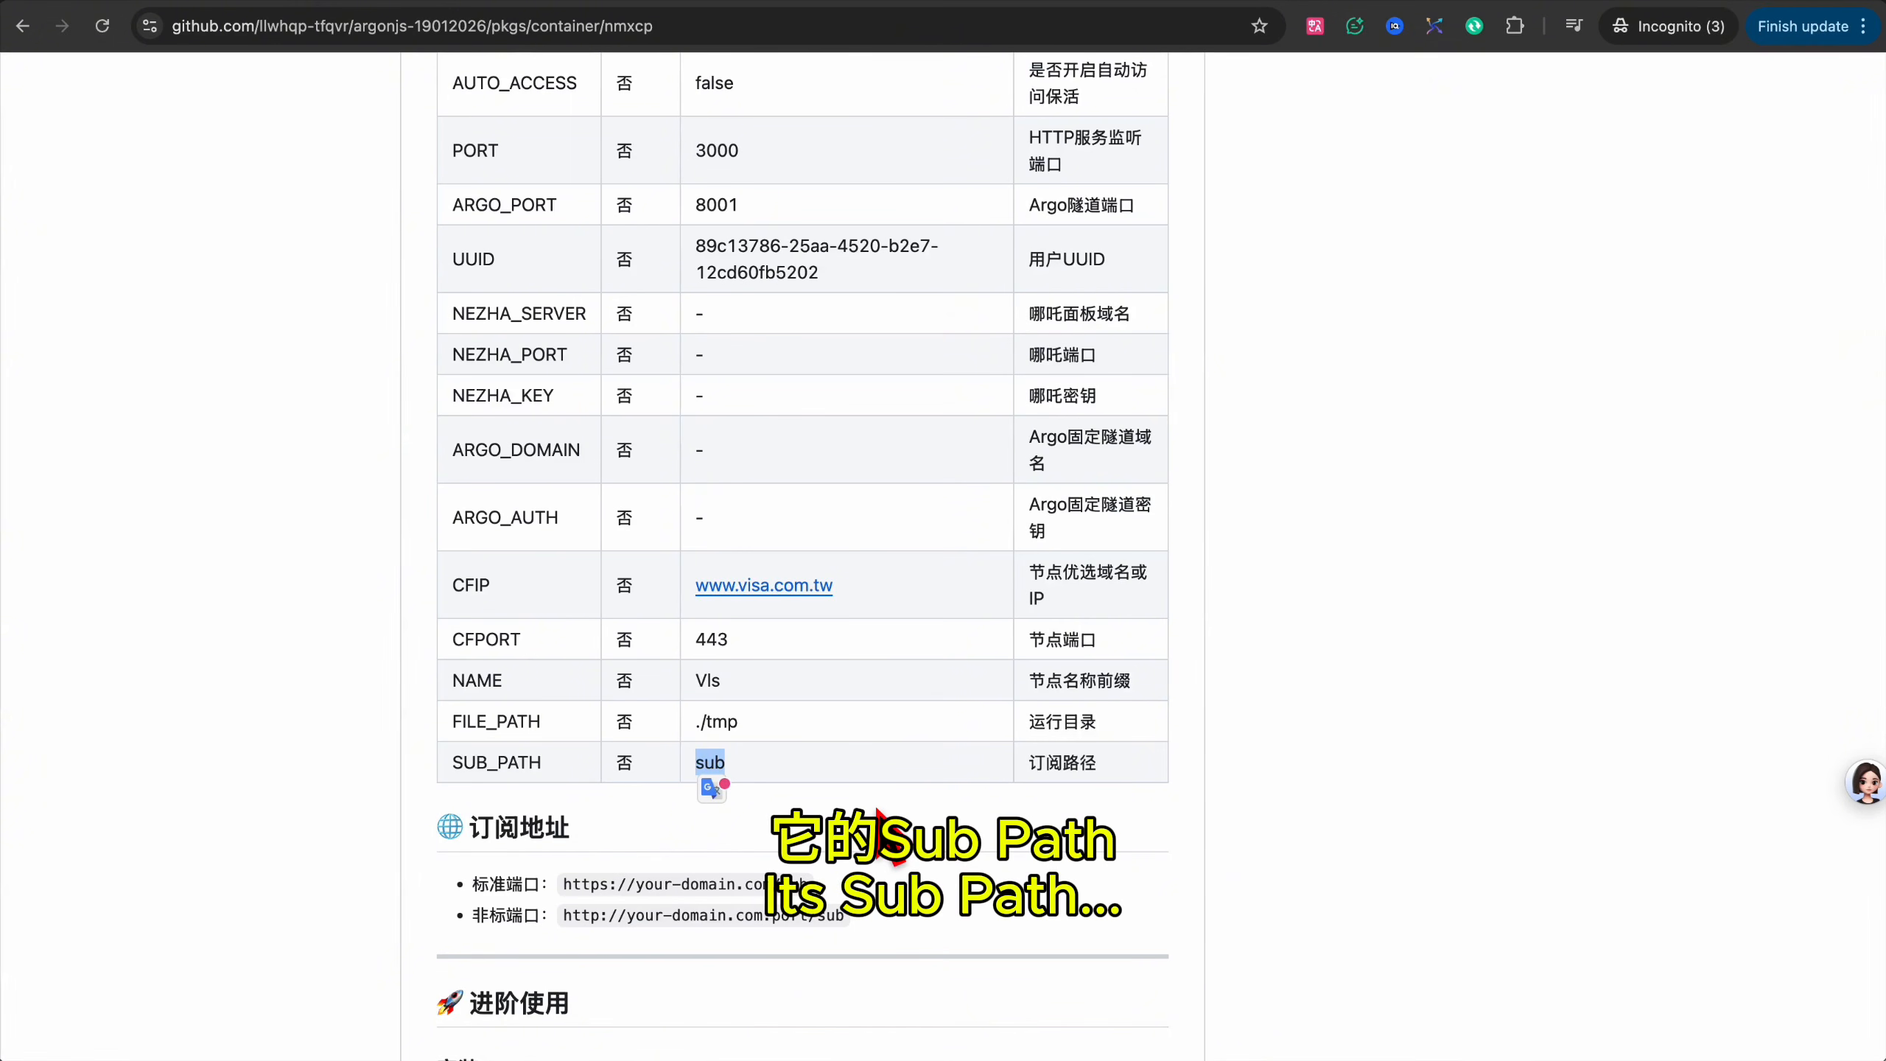
{"action": "key", "text": "super+c"}
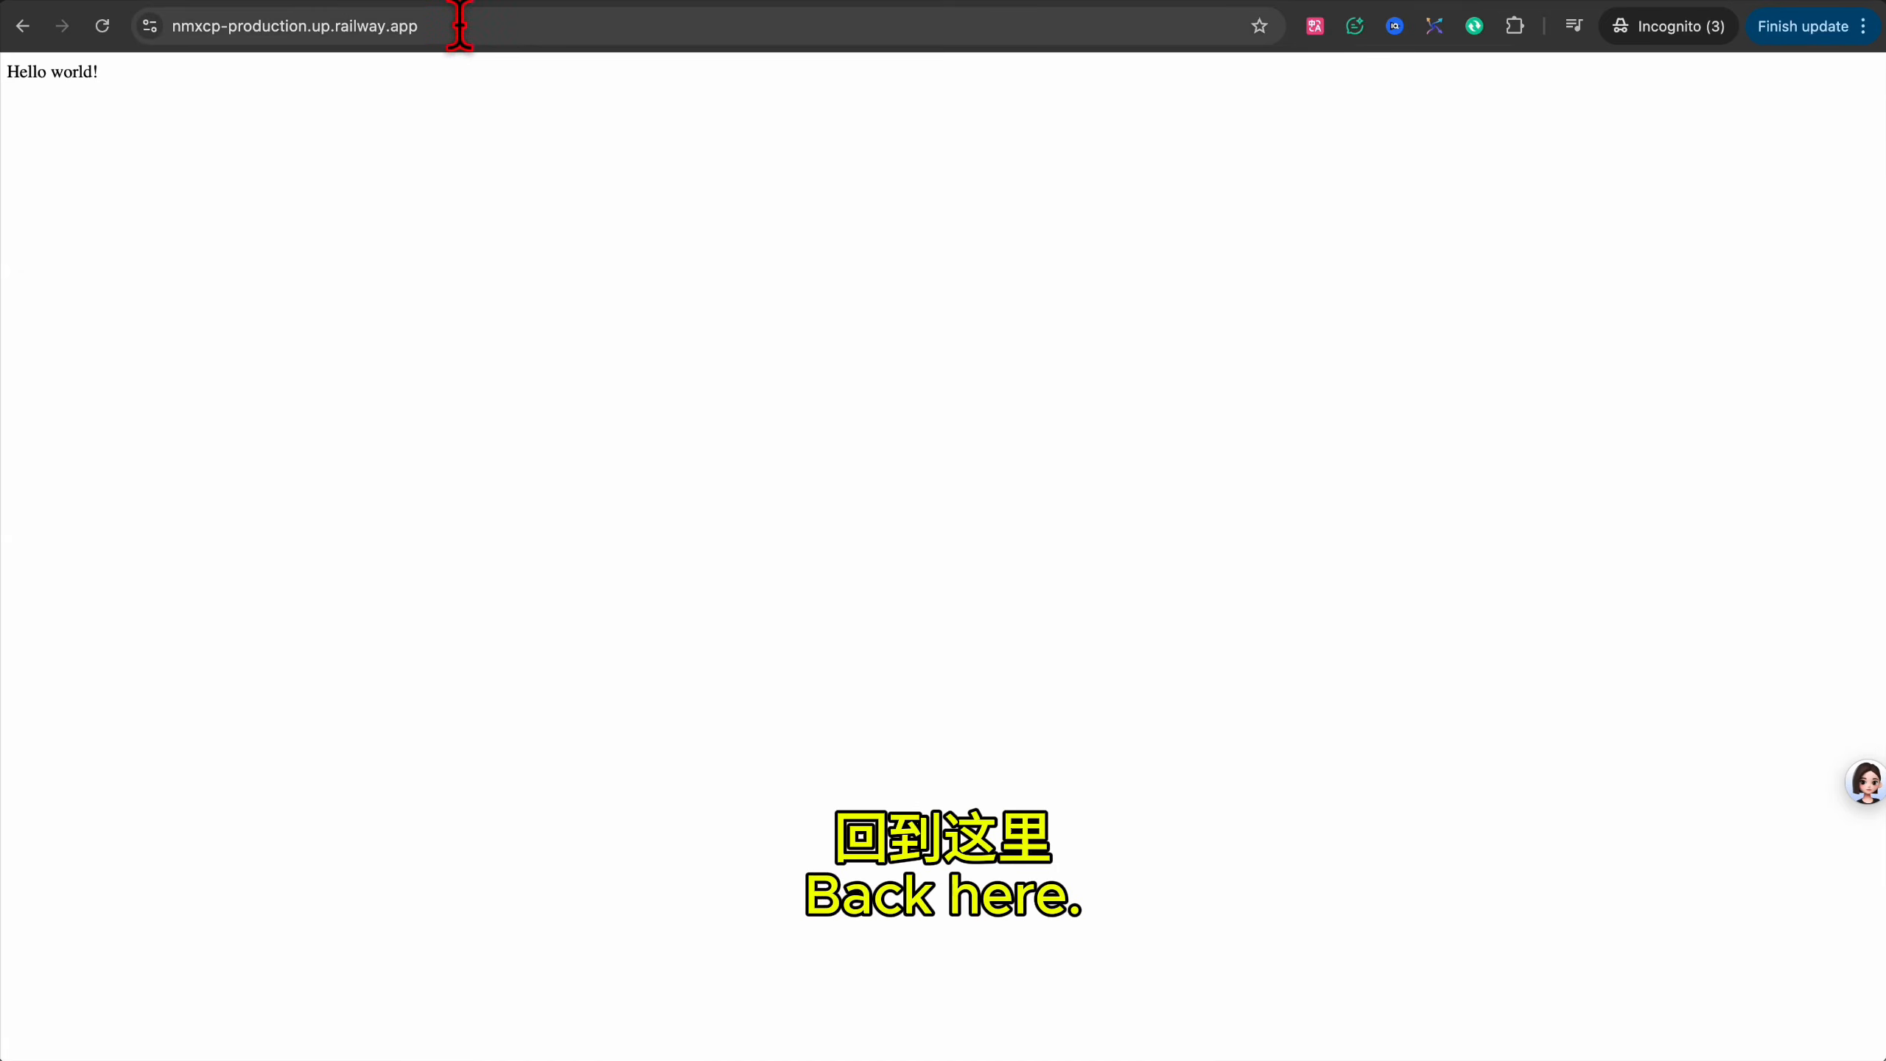
{"action": "left_click", "coordinate": [459, 26]}
{"action": "key", "text": "Right"}
{"action": "type", "text": "sub"}
{"action": "key", "text": "shift+Left"}
{"action": "key", "text": "shift+Left"}
{"action": "key", "text": "shift+Left"}
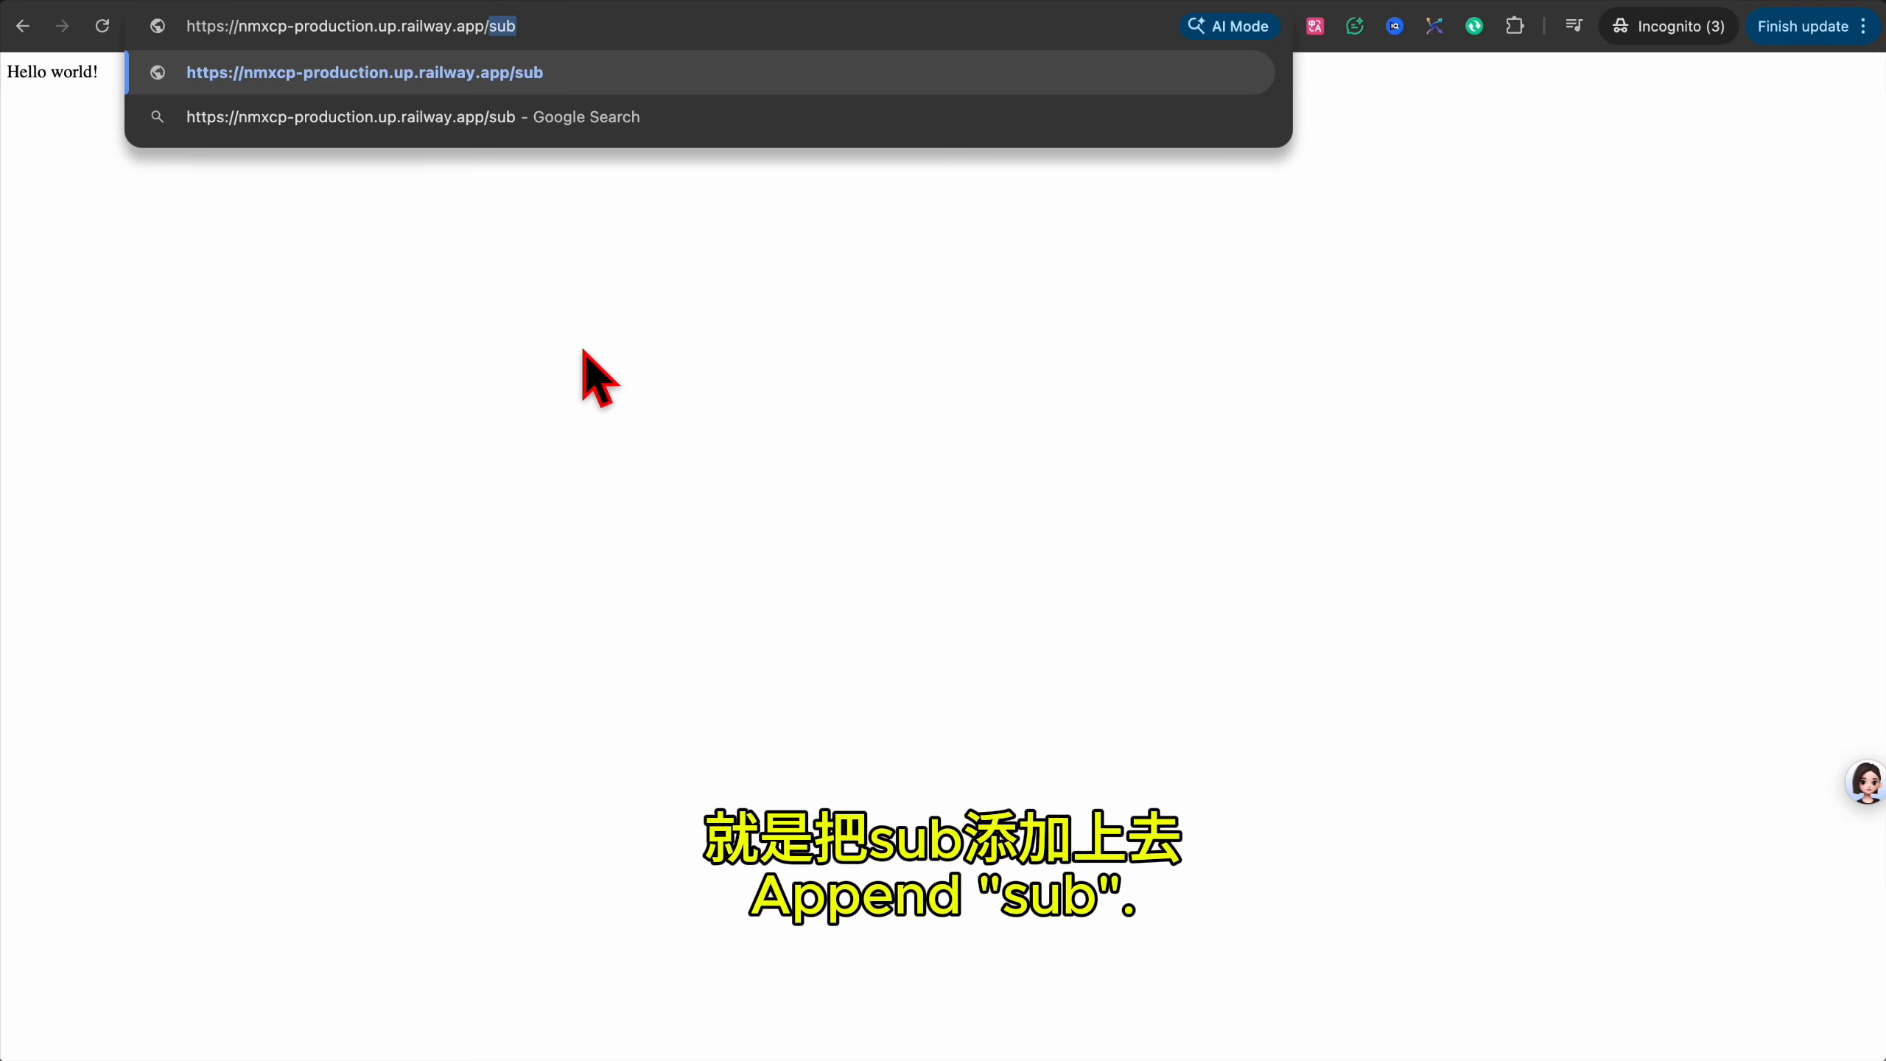
{"action": "key", "text": "Return"}
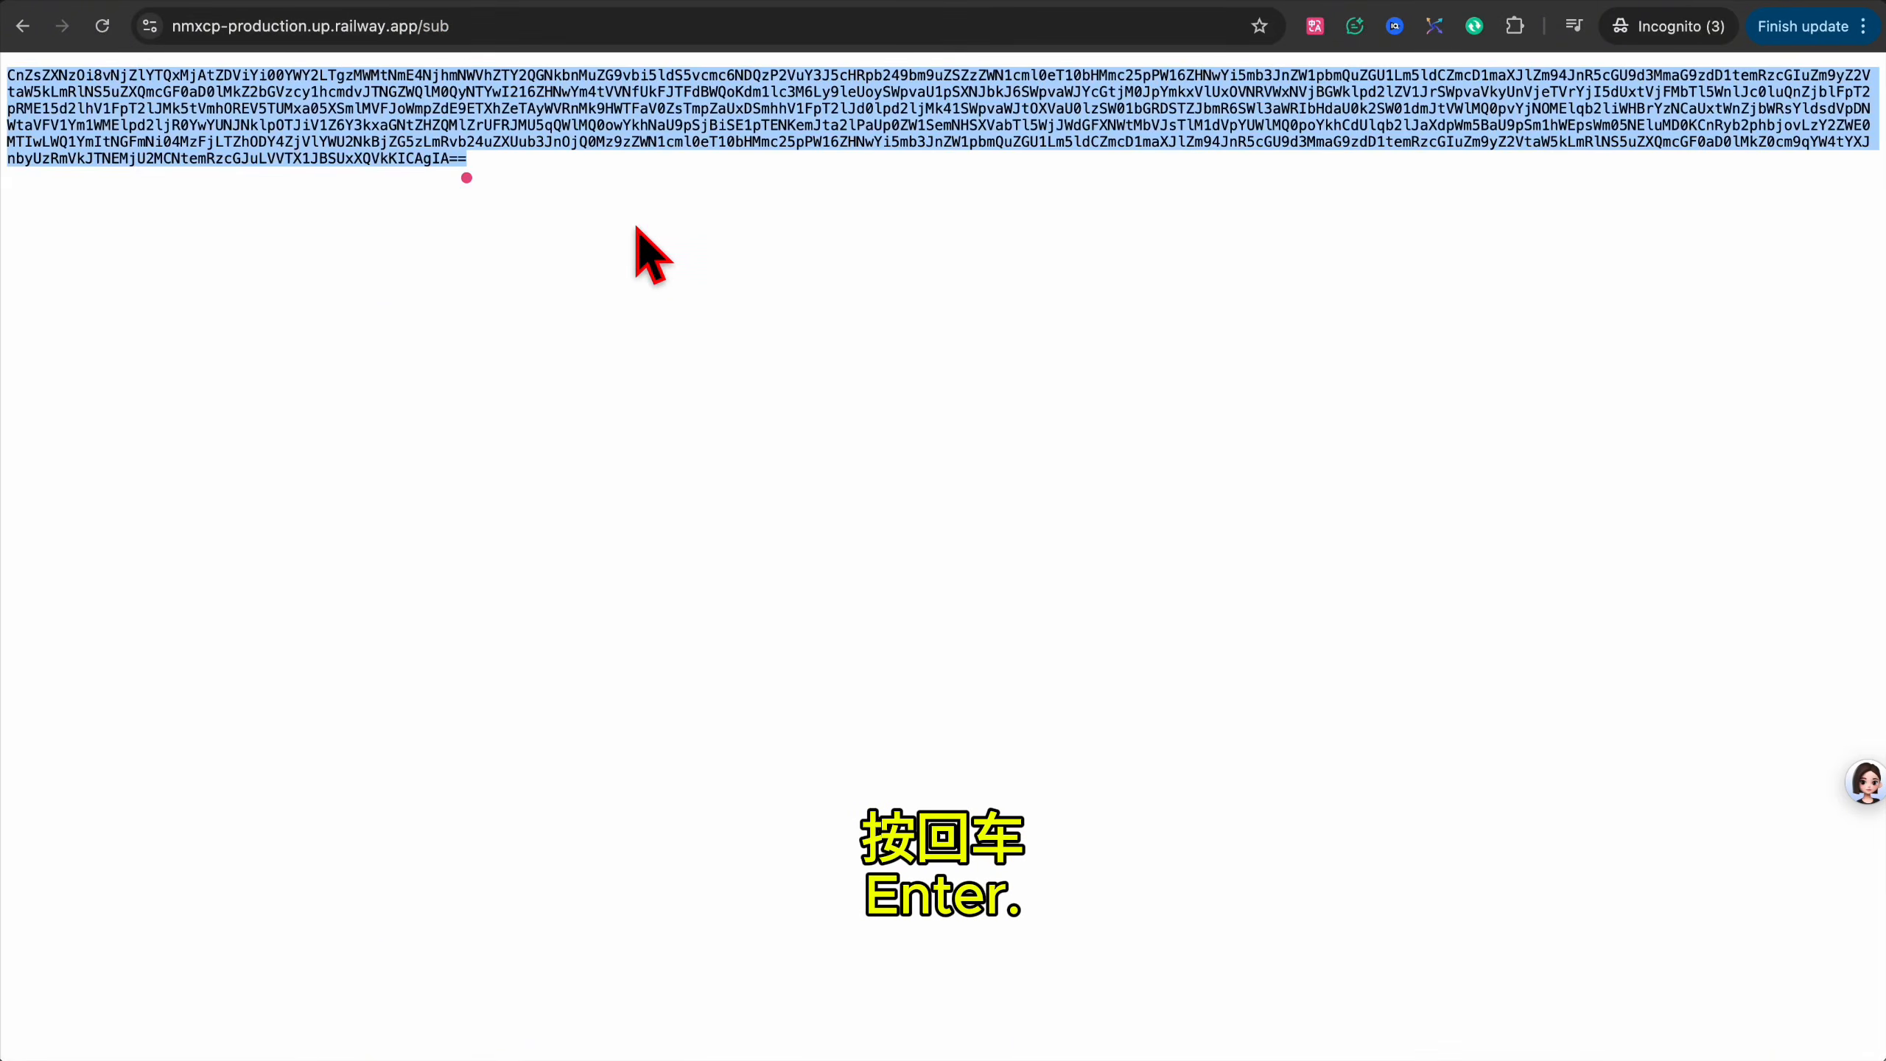
{"action": "key", "text": "super+a"}
{"action": "right_click", "coordinate": [601, 107]}
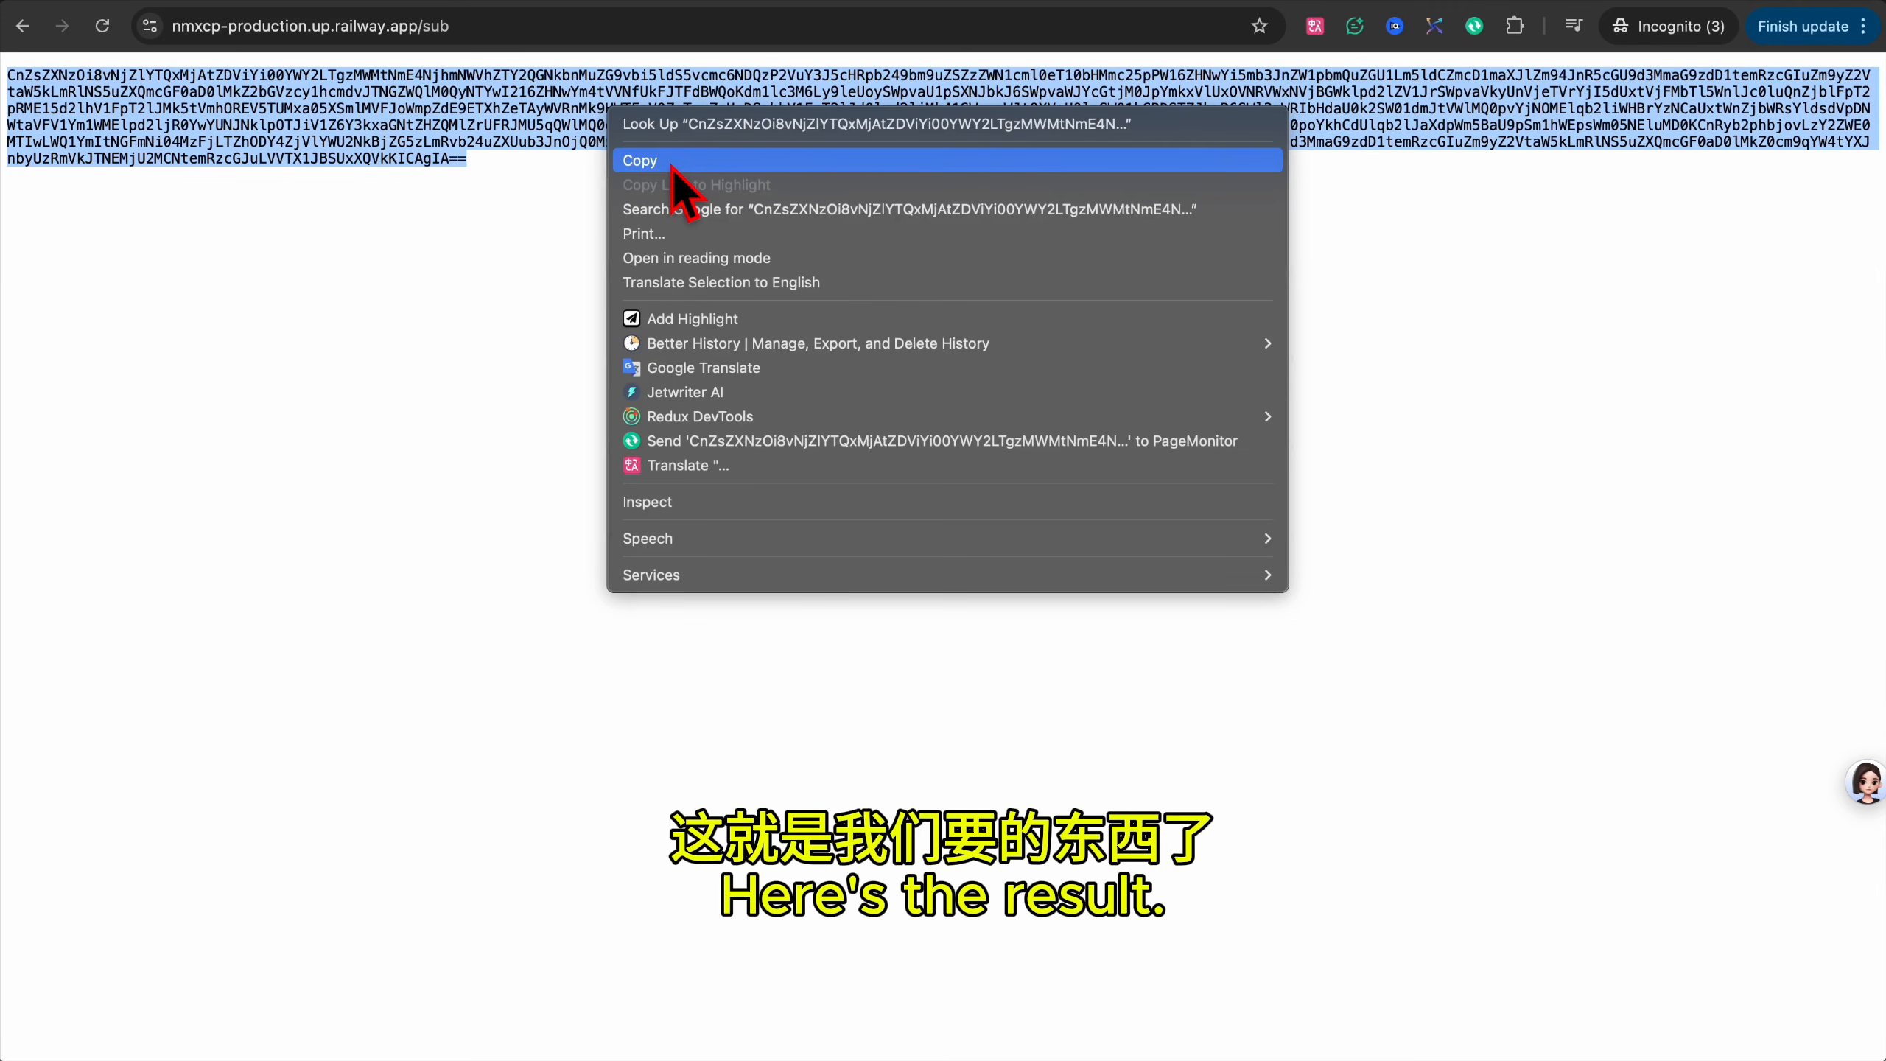
{"action": "left_click", "coordinate": [672, 165]}
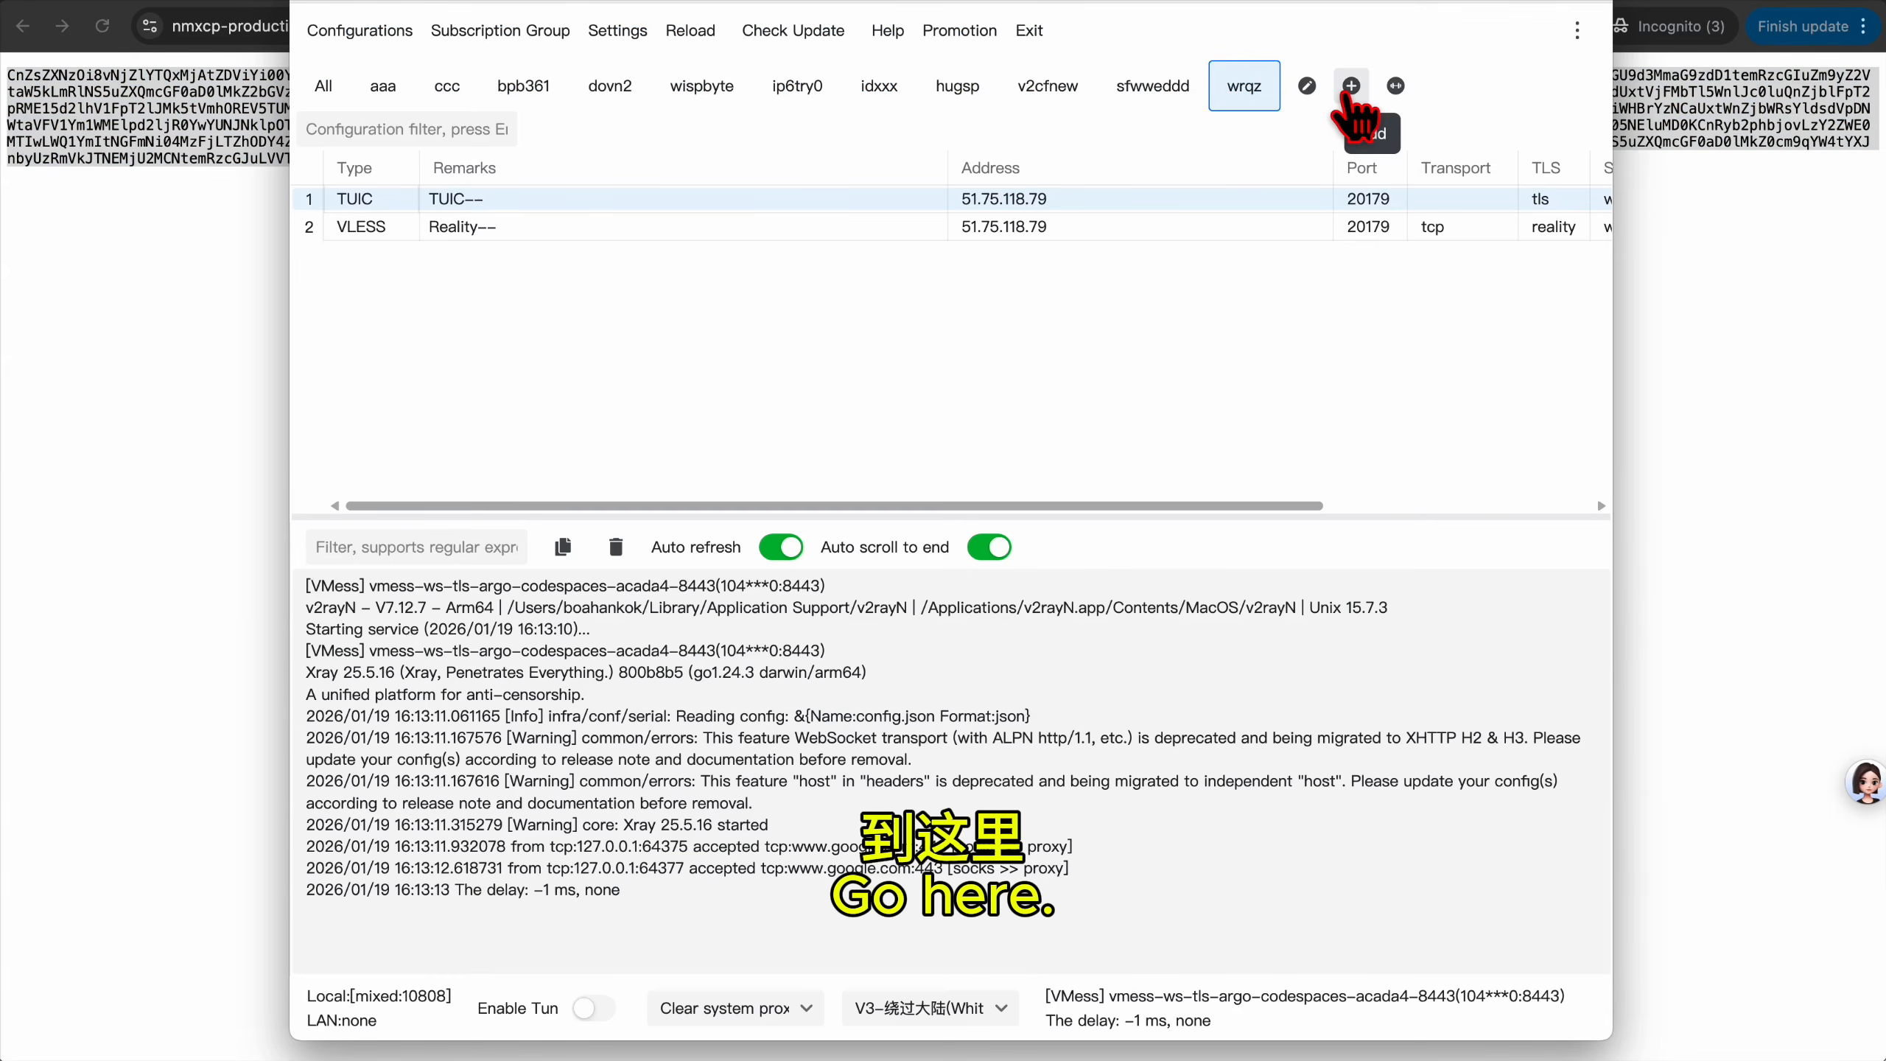
{"action": "left_click", "coordinate": [1351, 86]}
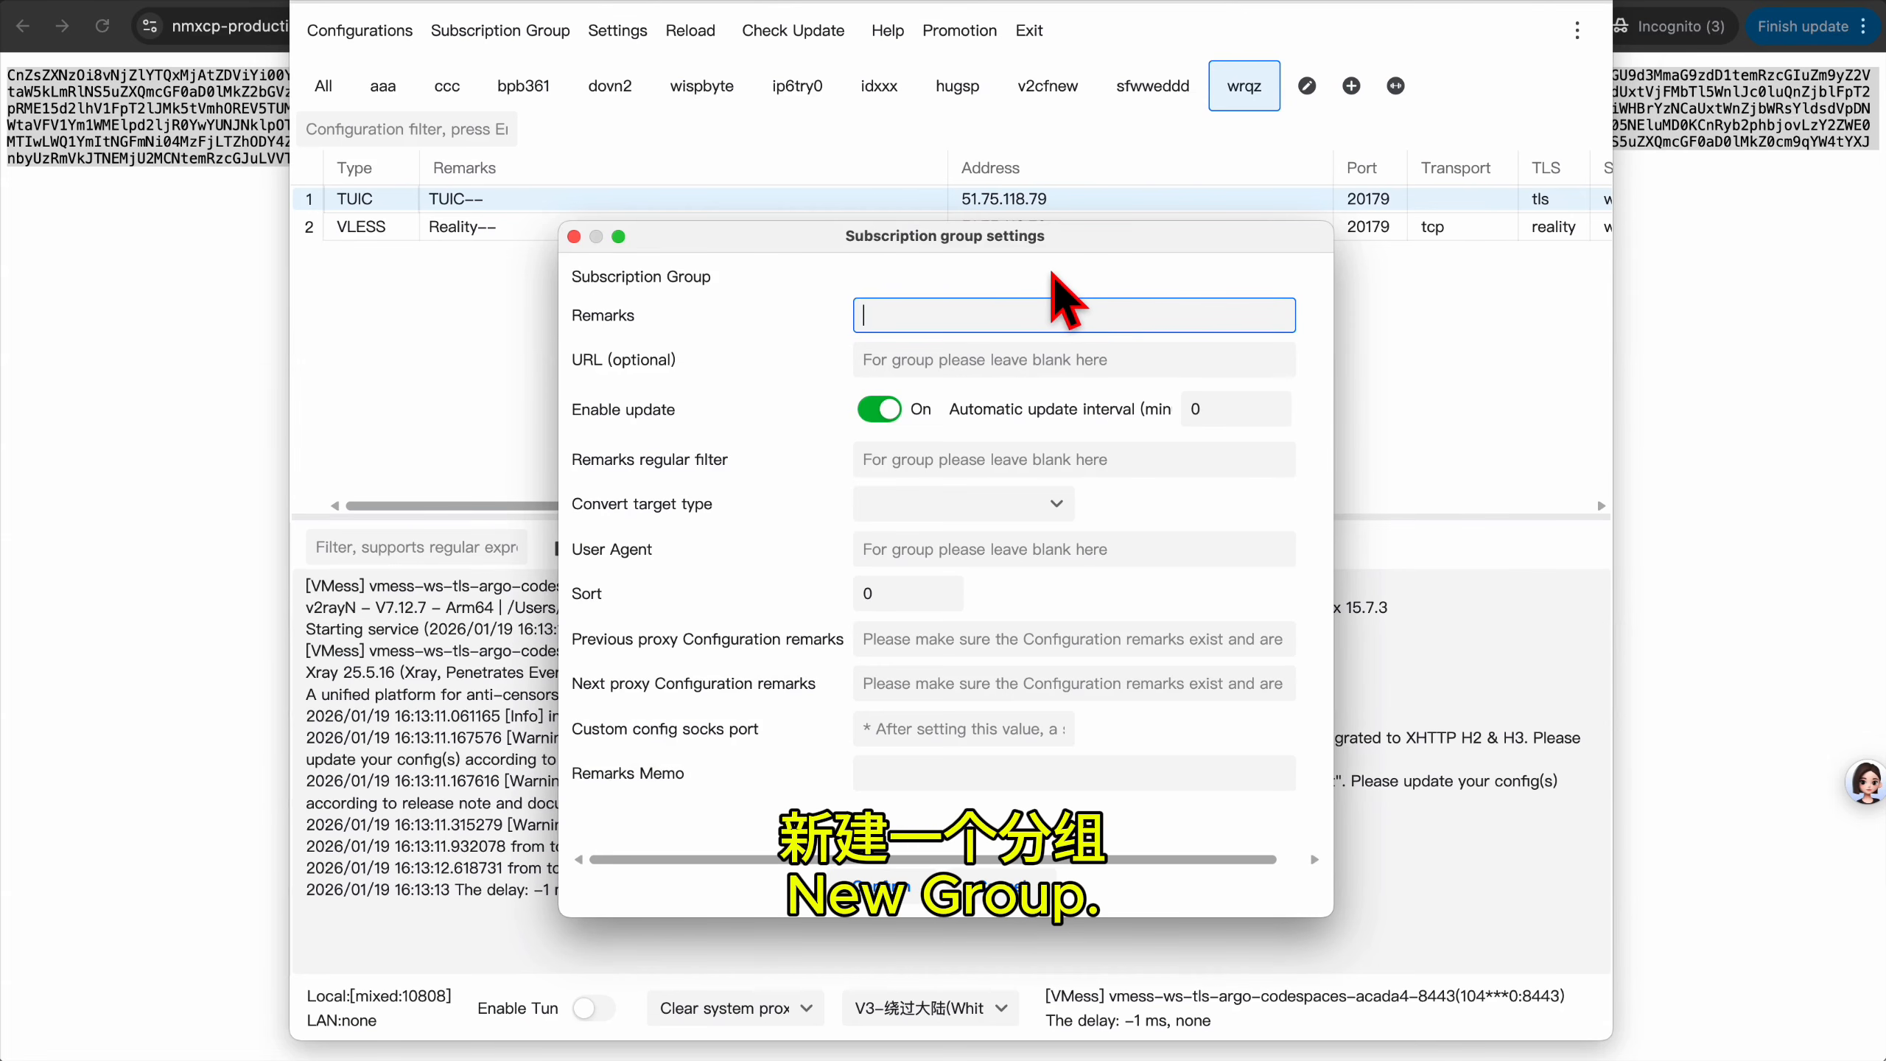
{"action": "type", "text": "bbb"}
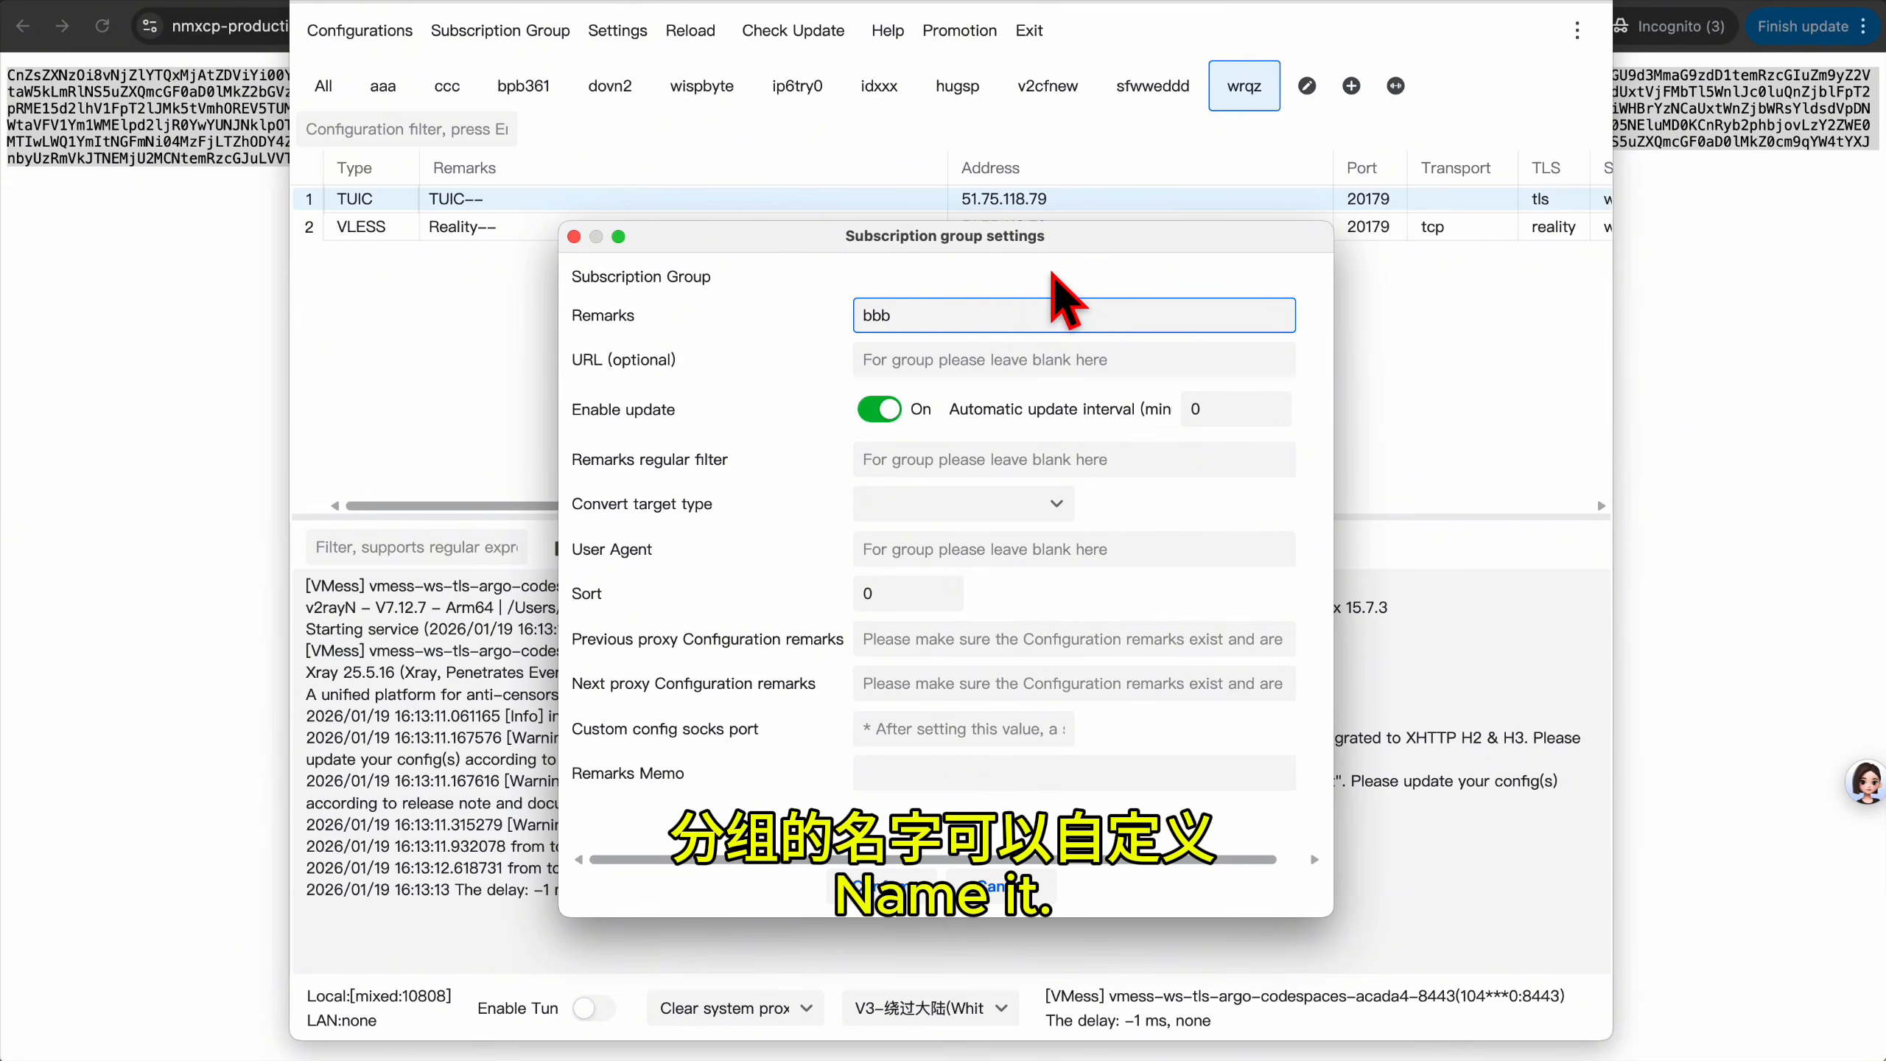
{"action": "key", "text": "Tab"}
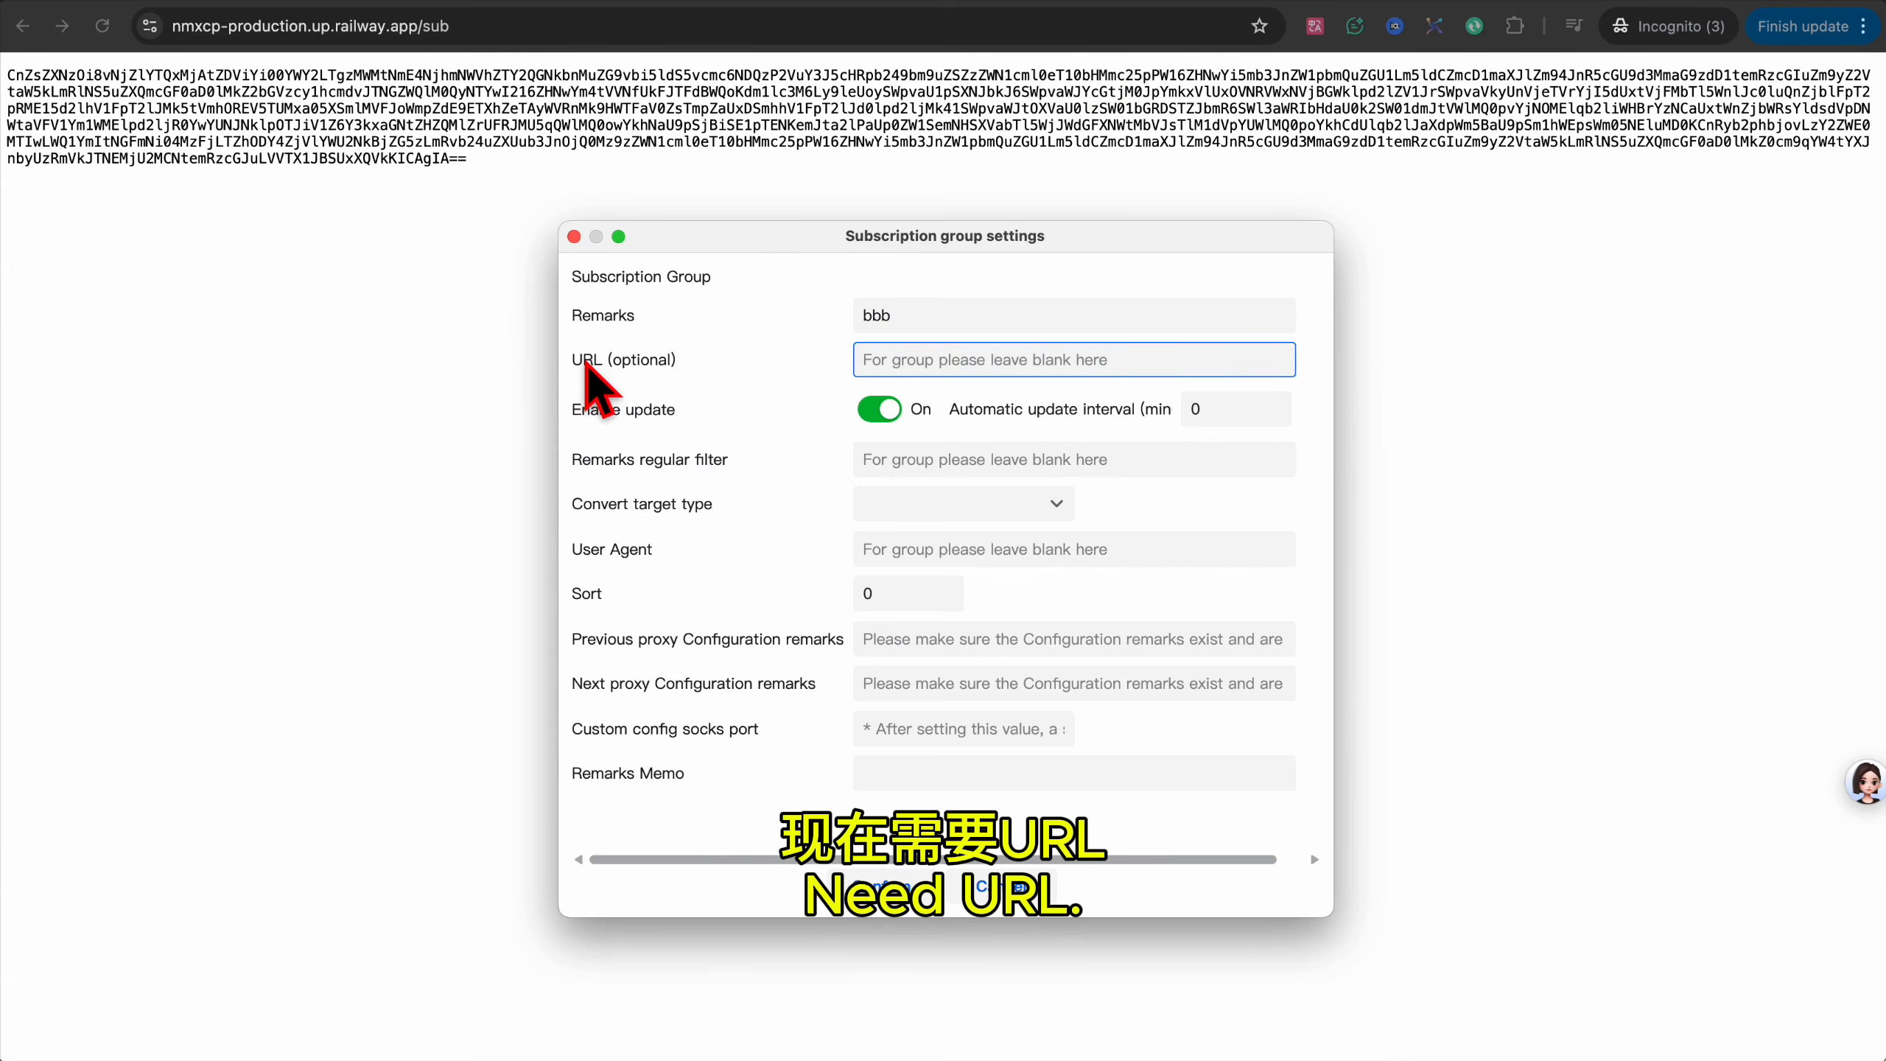
{"action": "left_click", "coordinate": [449, 30]}
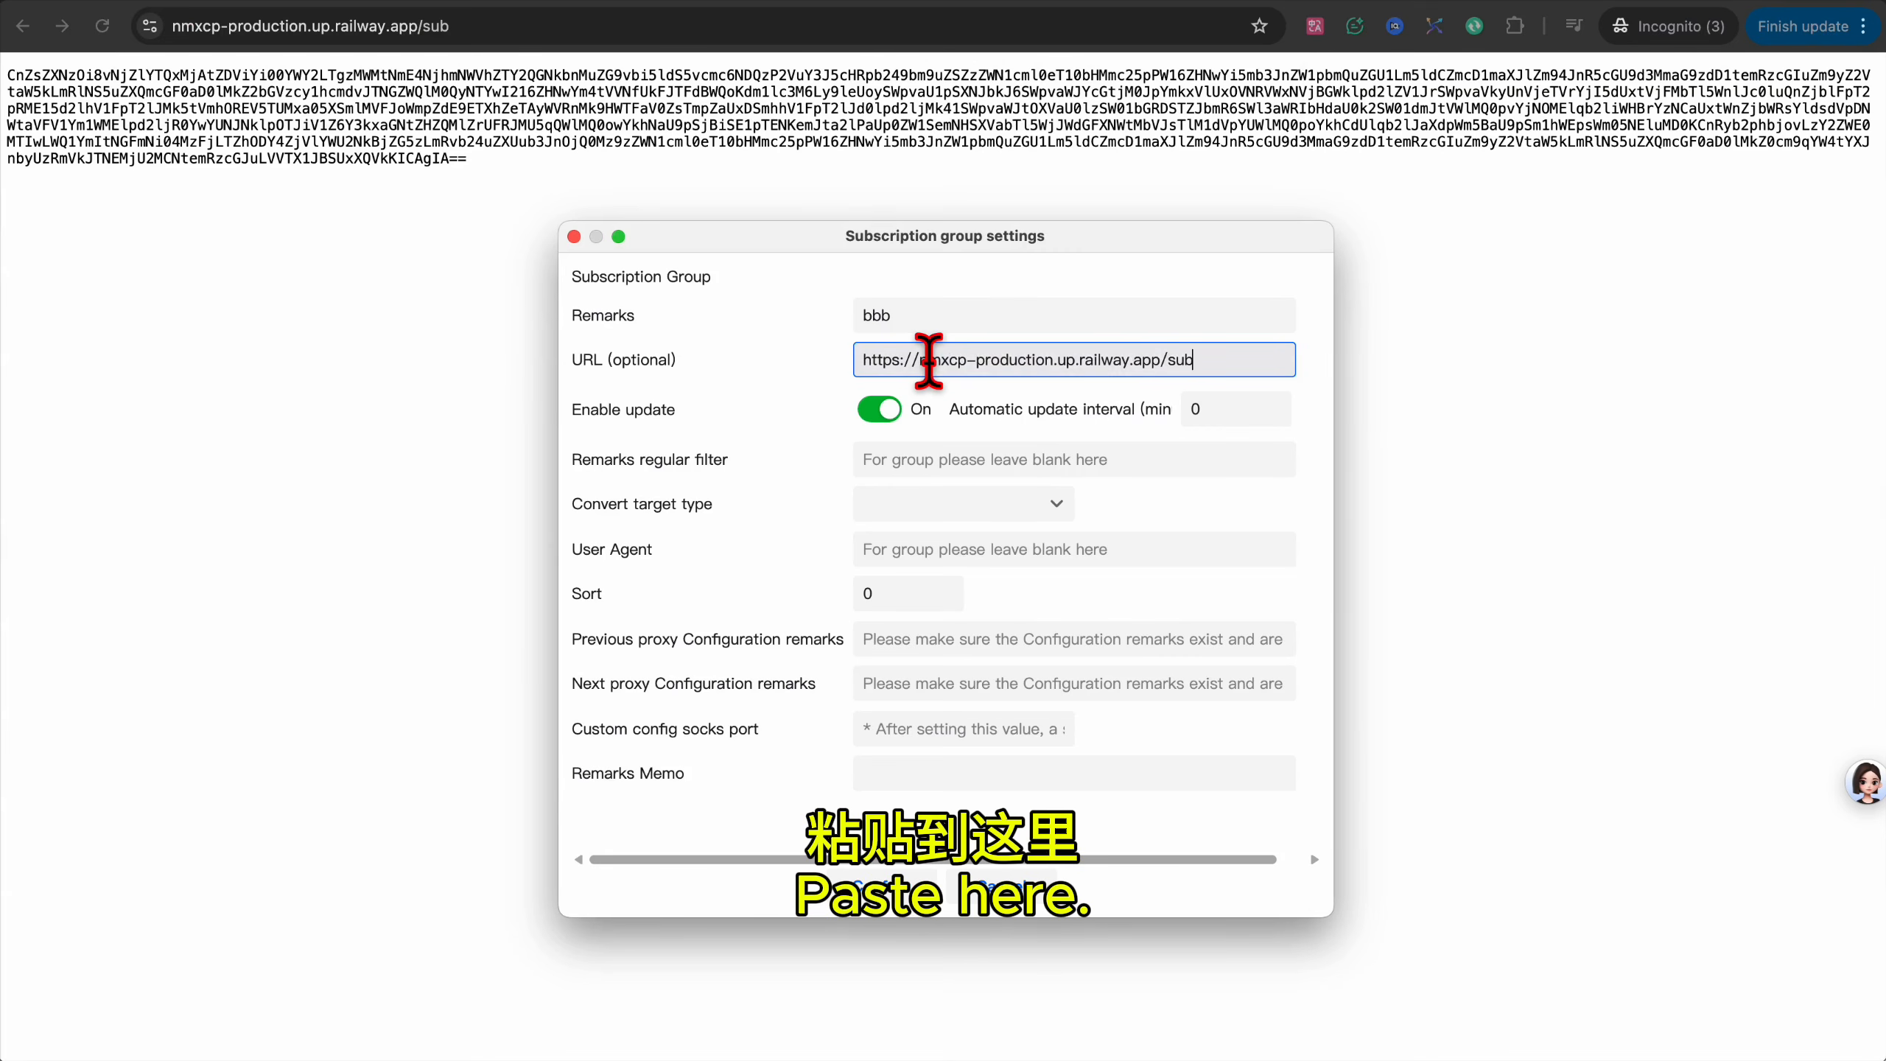
{"action": "left_click", "coordinate": [899, 891]}
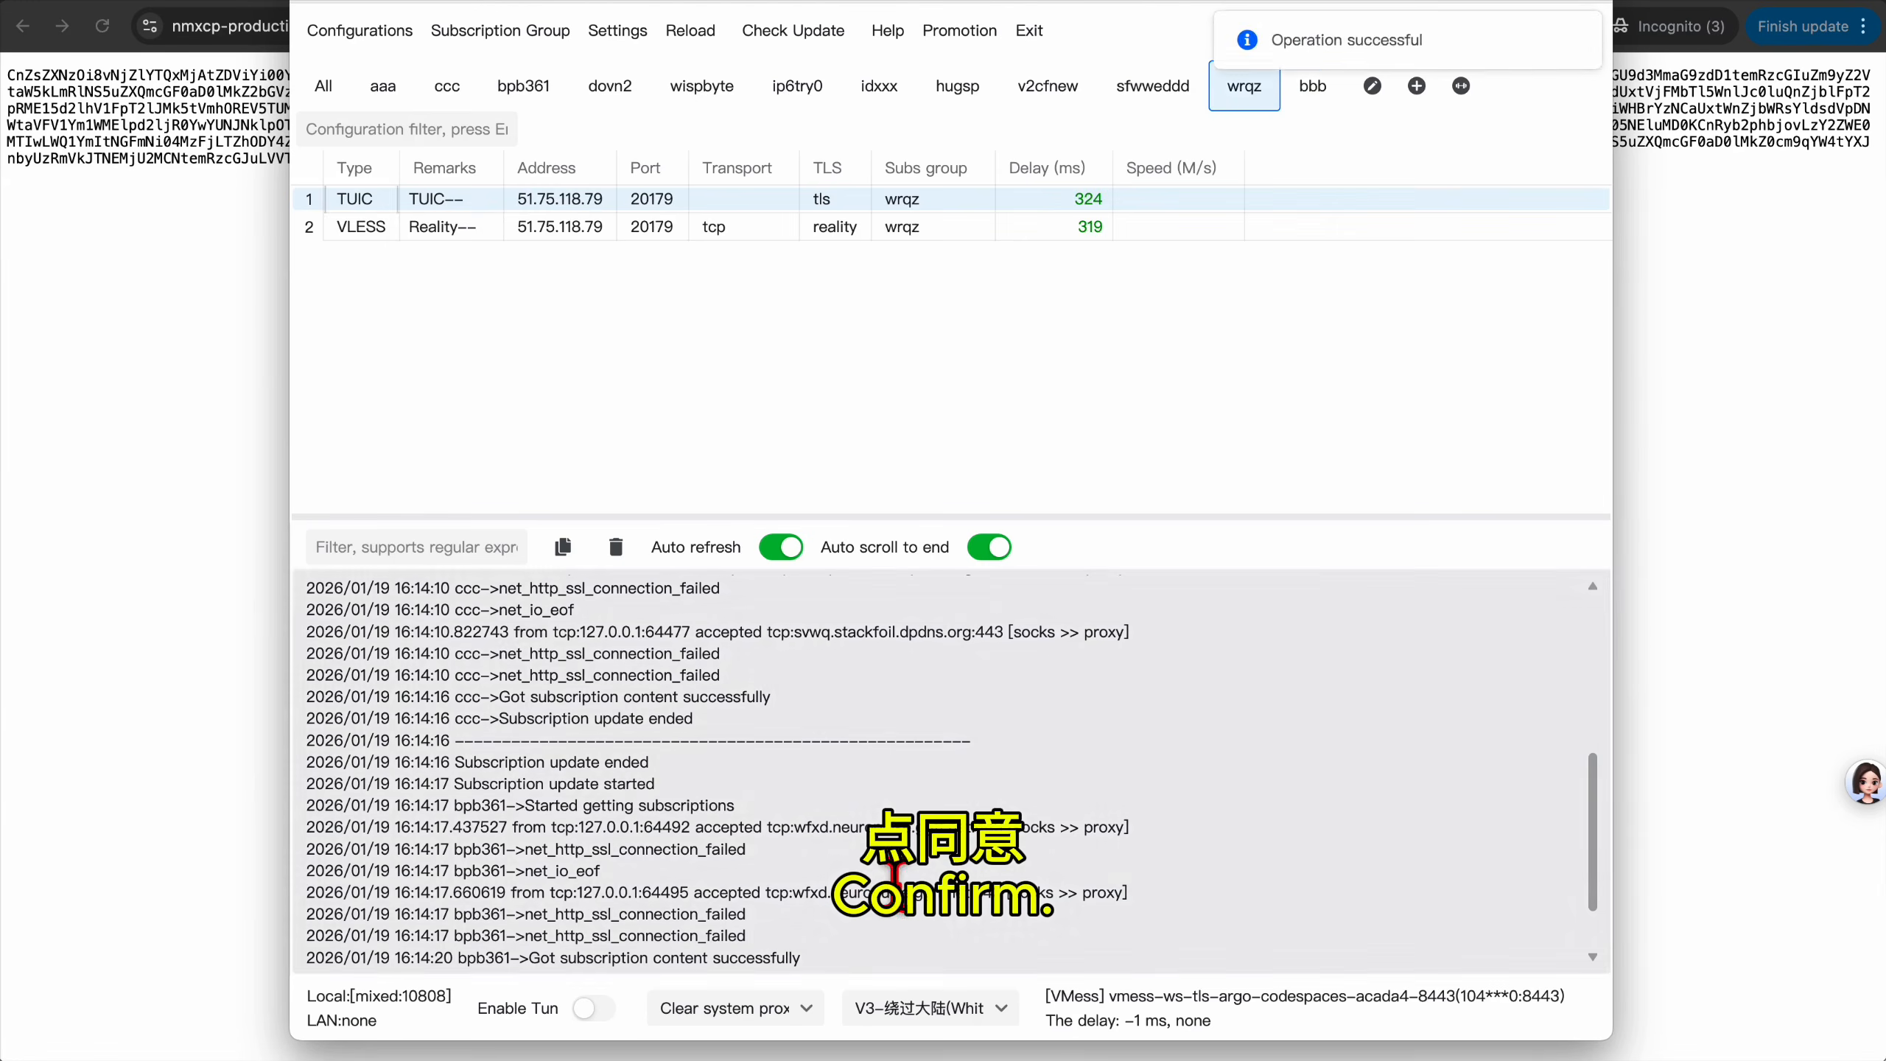
Update the bbb subscription through the proxy and test real delay of all three nodes.
{"action": "left_click", "coordinate": [1312, 86]}
{"action": "left_click", "coordinate": [490, 30]}
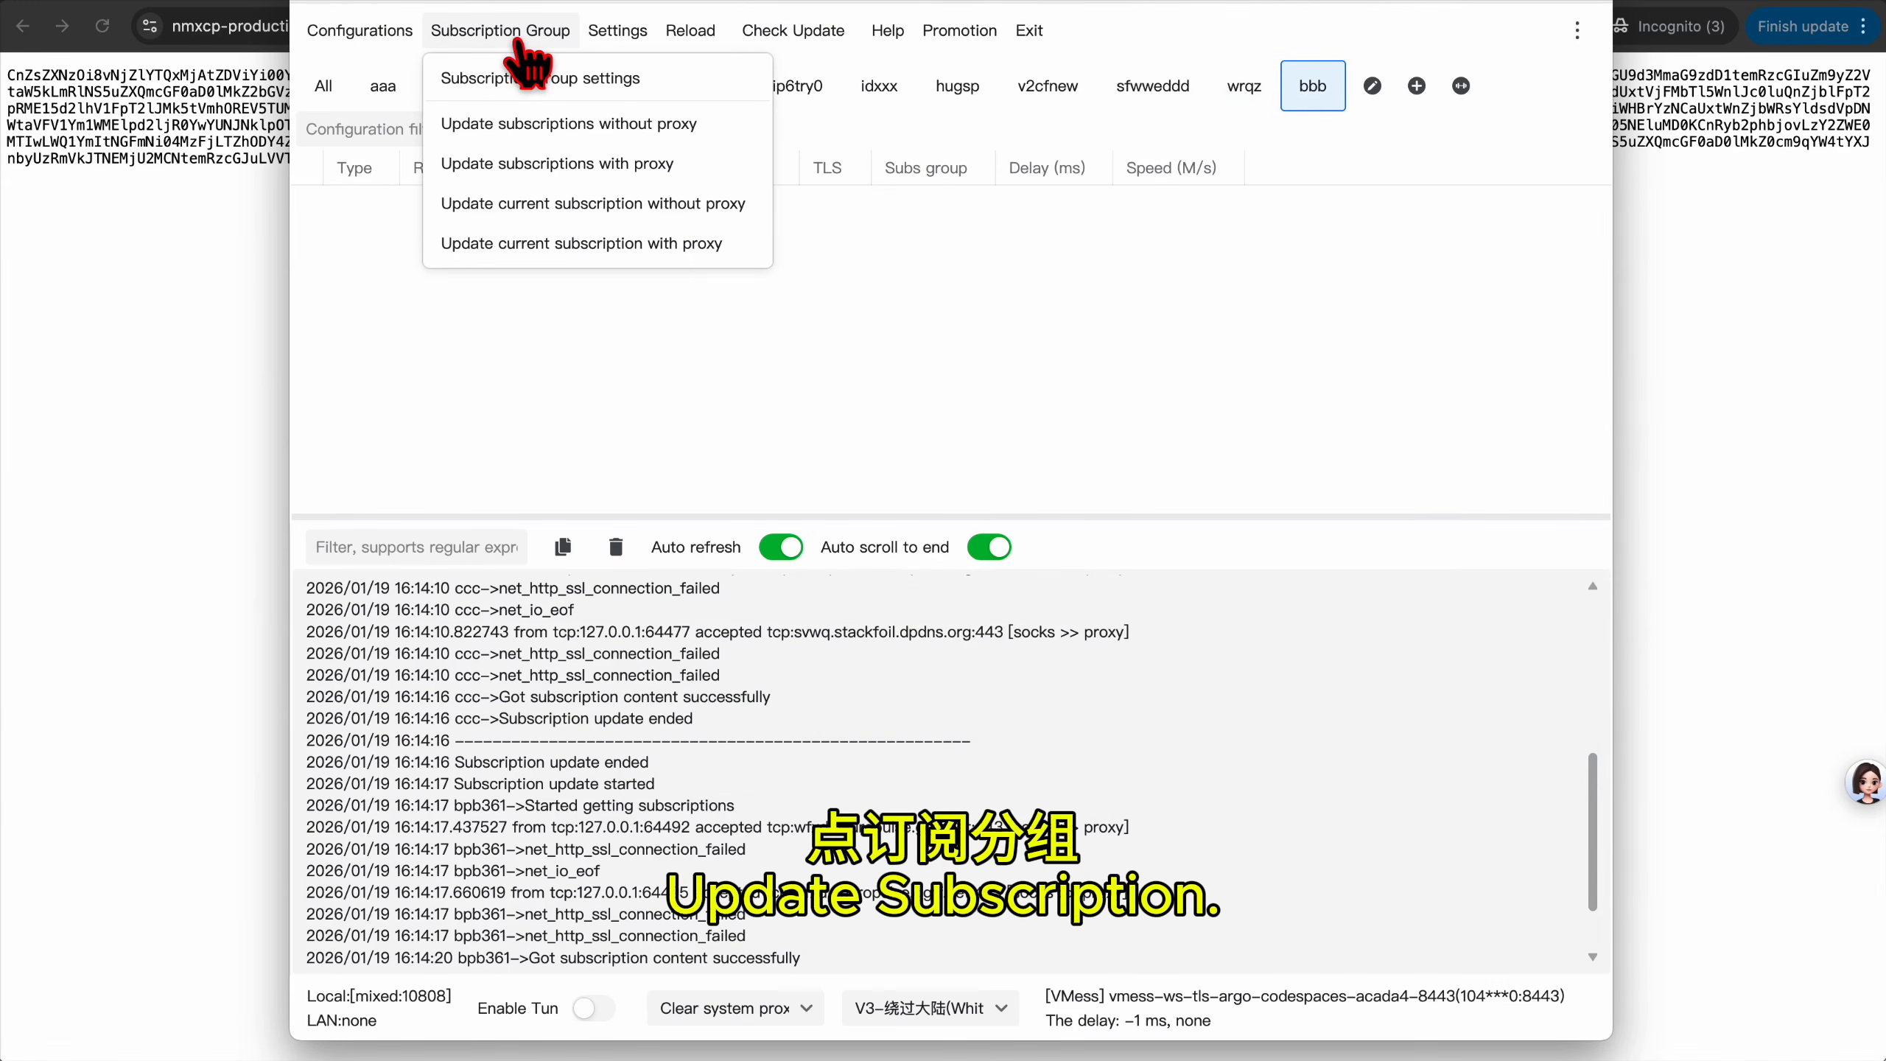
{"action": "left_click", "coordinate": [450, 242]}
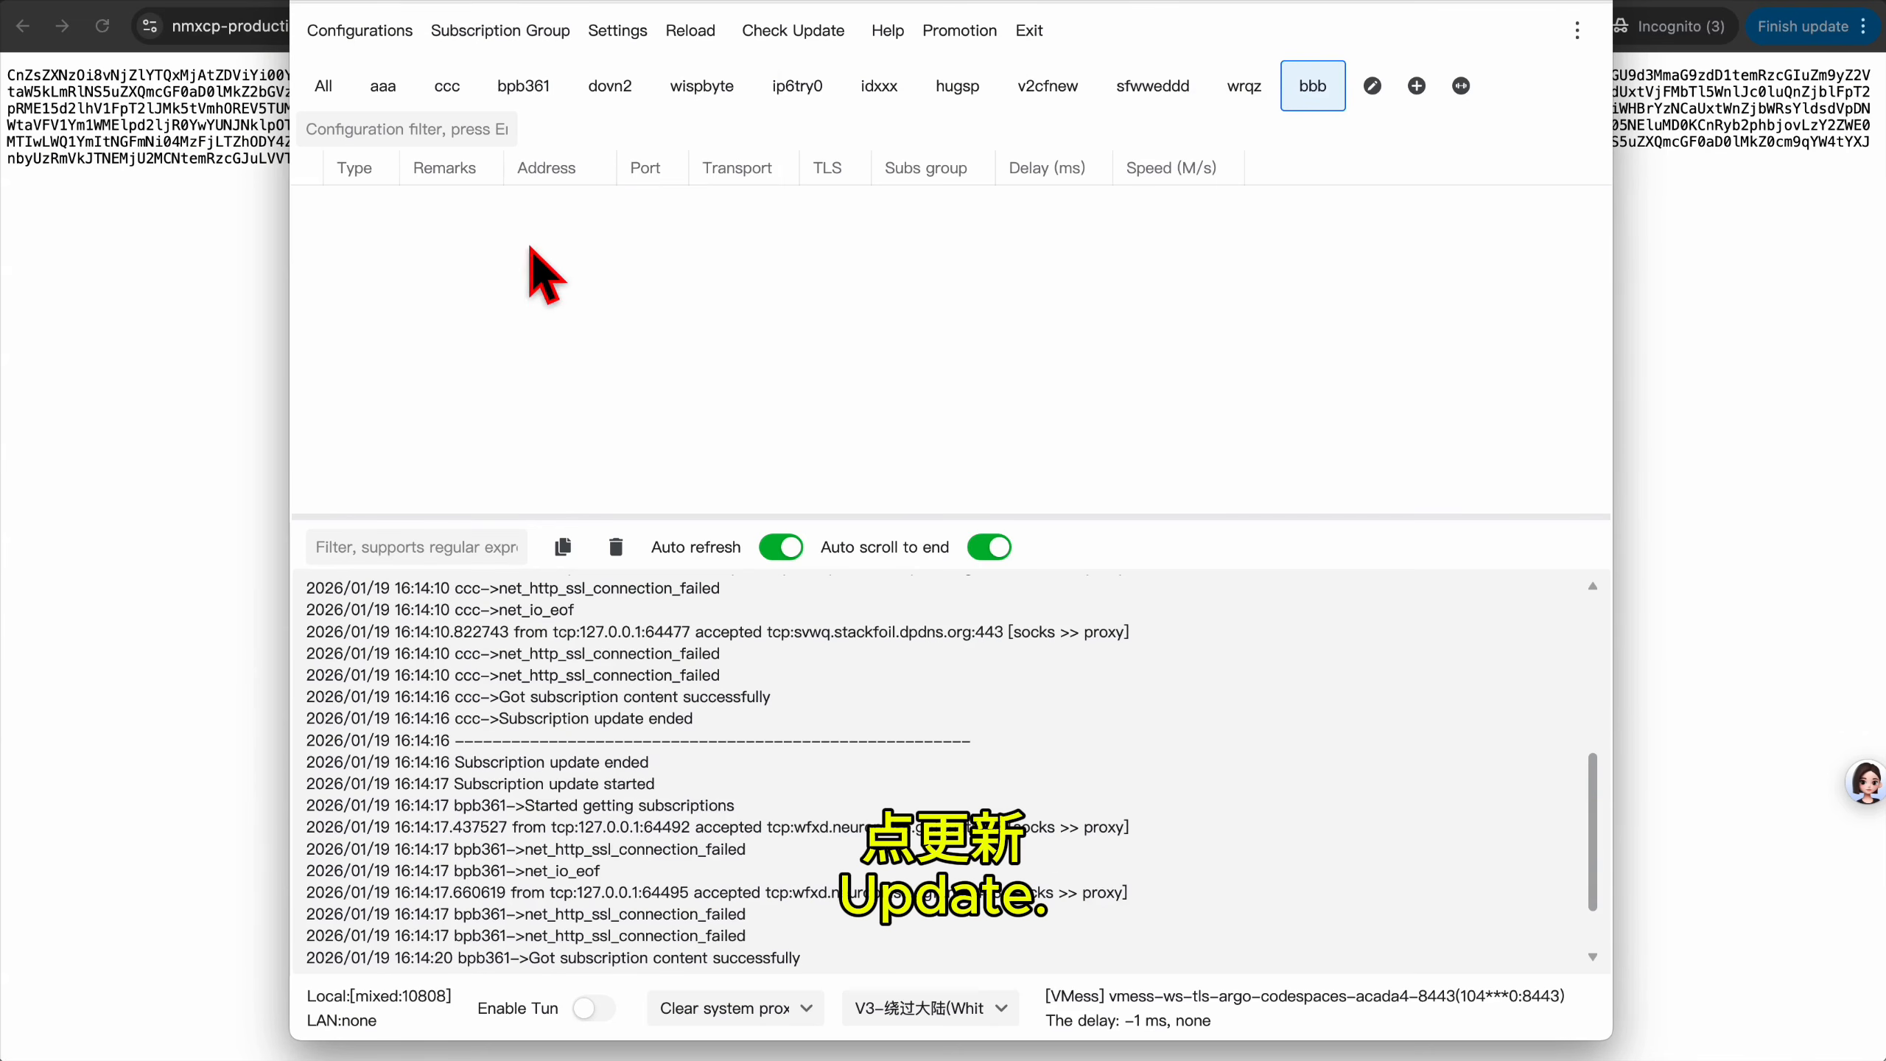
{"action": "key", "text": "ctrl+a"}
{"action": "right_click", "coordinate": [650, 253]}
{"action": "left_click", "coordinate": [935, 654]}
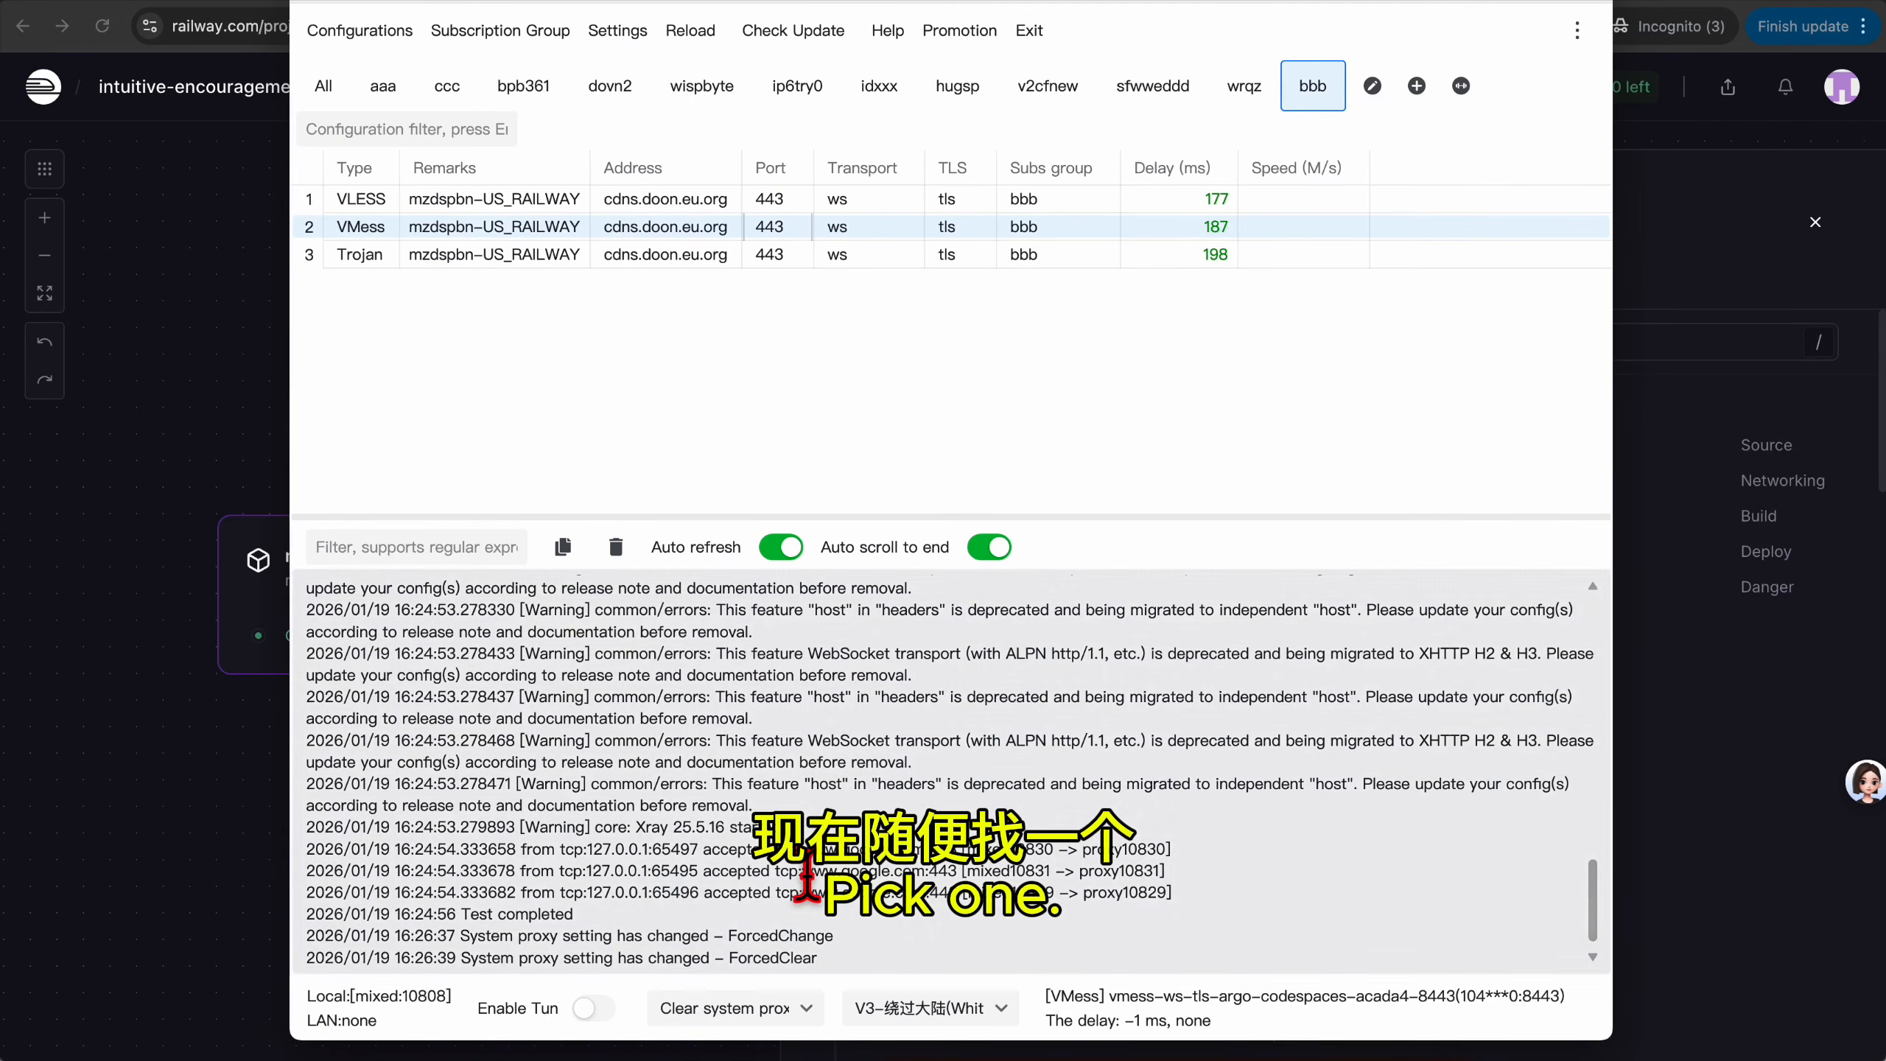
Set the system proxy and make the VMess node the active configuration.
{"action": "left_click", "coordinate": [773, 1011]}
{"action": "left_click", "coordinate": [760, 925]}
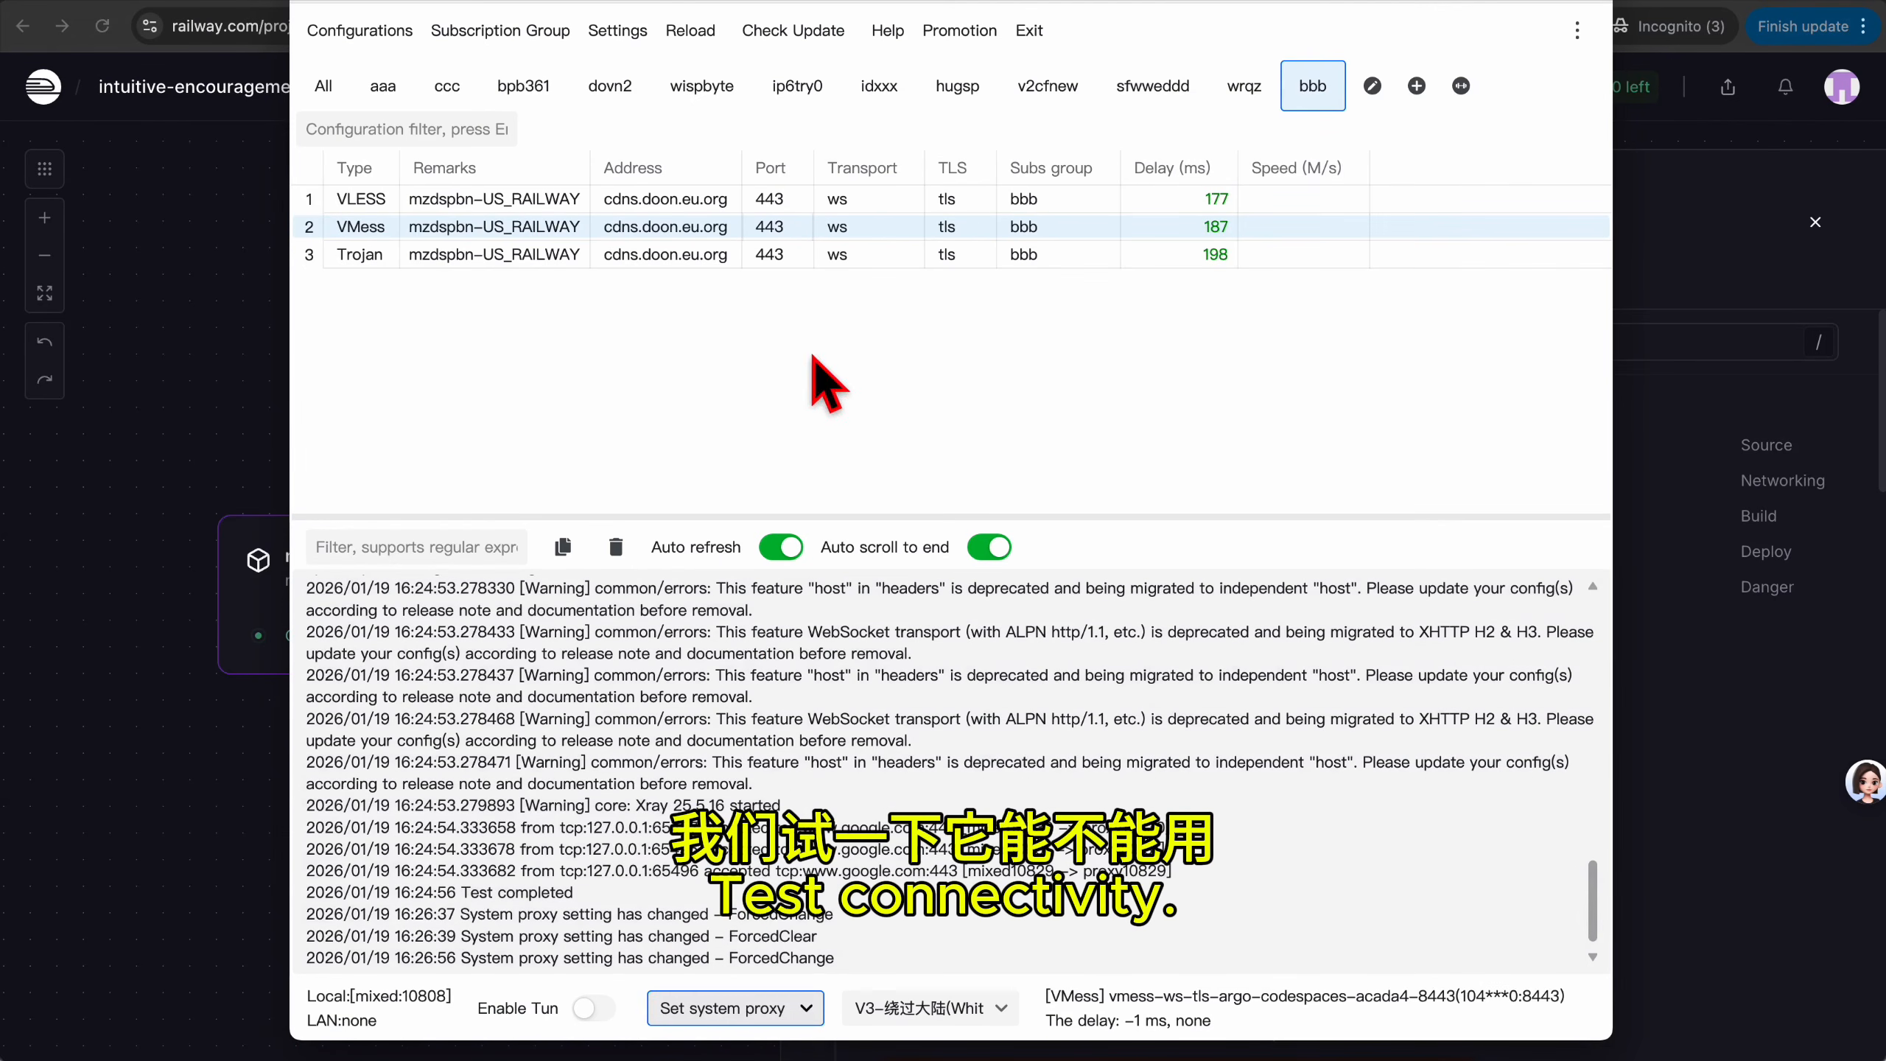
{"action": "right_click", "coordinate": [702, 226]}
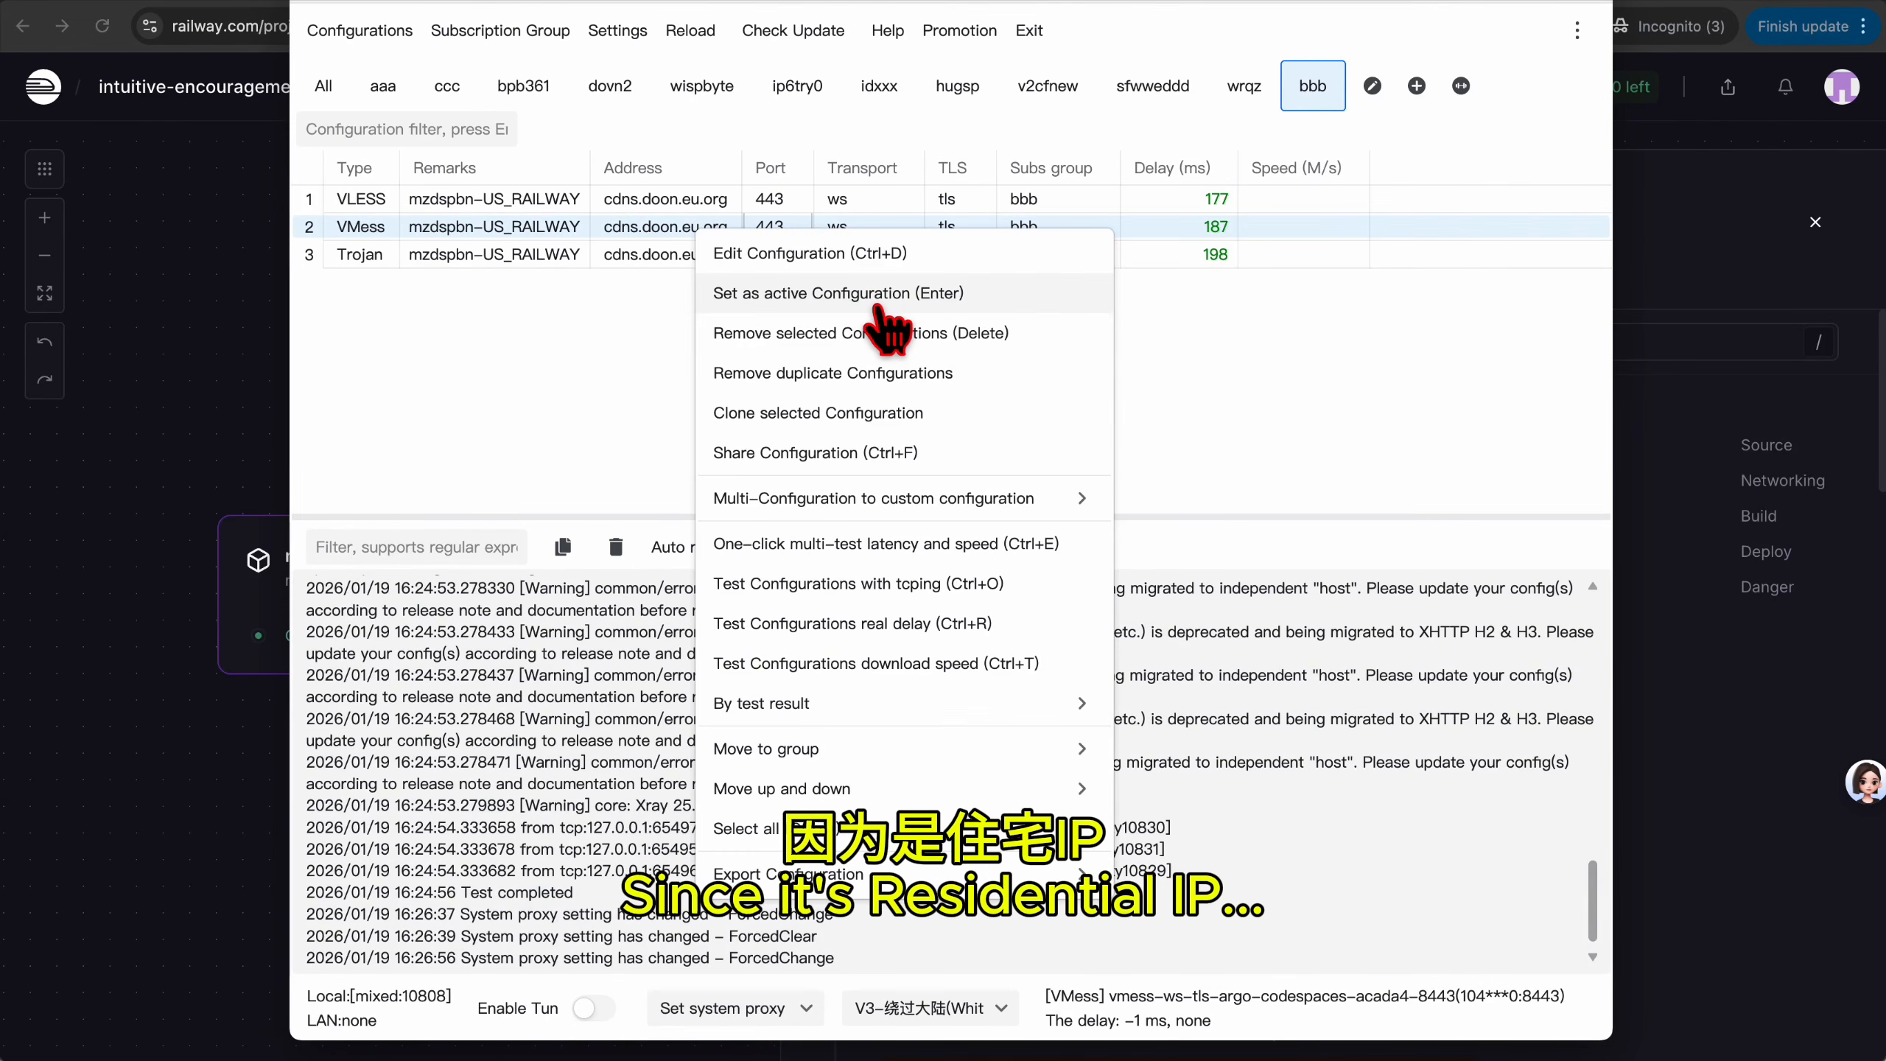
{"action": "left_click", "coordinate": [879, 304]}
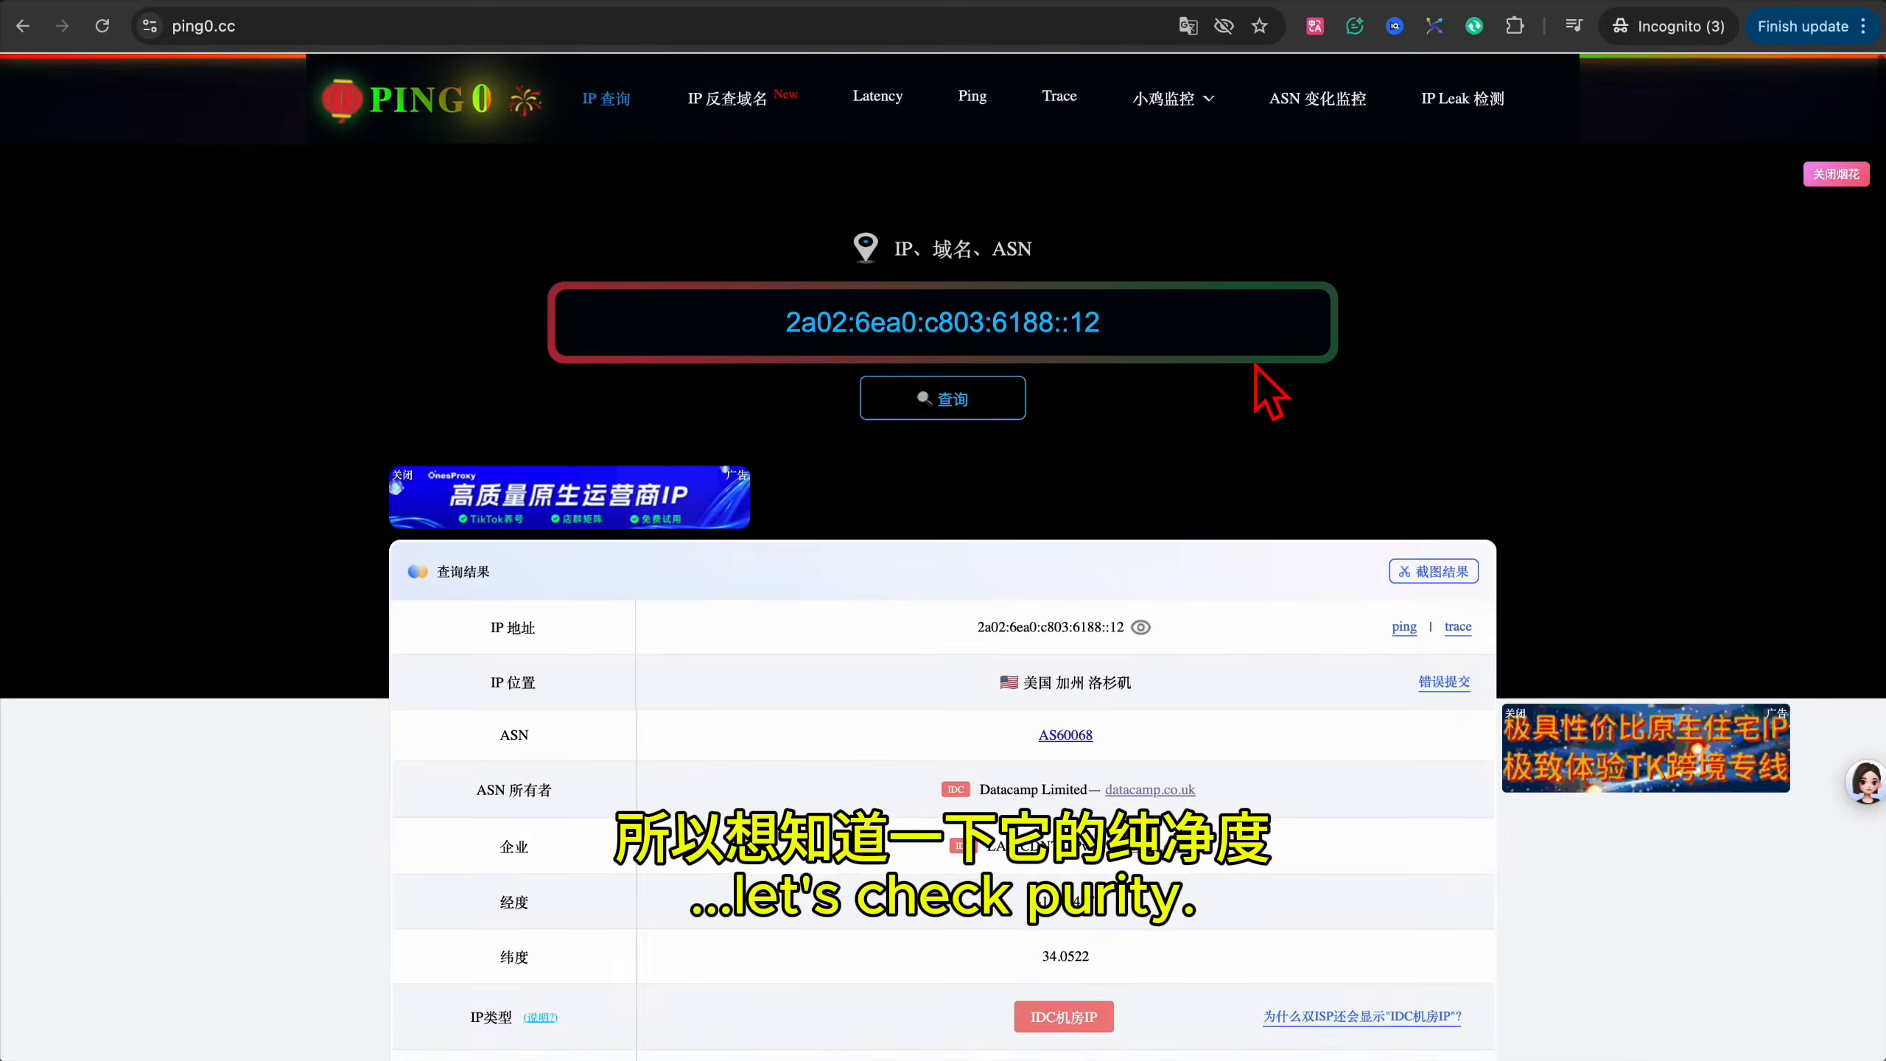
{"action": "scroll", "coordinate": [1262, 371], "scroll_direction": "down", "scroll_amount": 5}
Compare the exit IP's fraud score 1 and 4% purity rating, then clear the system proxy.
{"action": "left_click_drag", "start_coordinate": [988, 646], "coordinate": [1073, 652]}
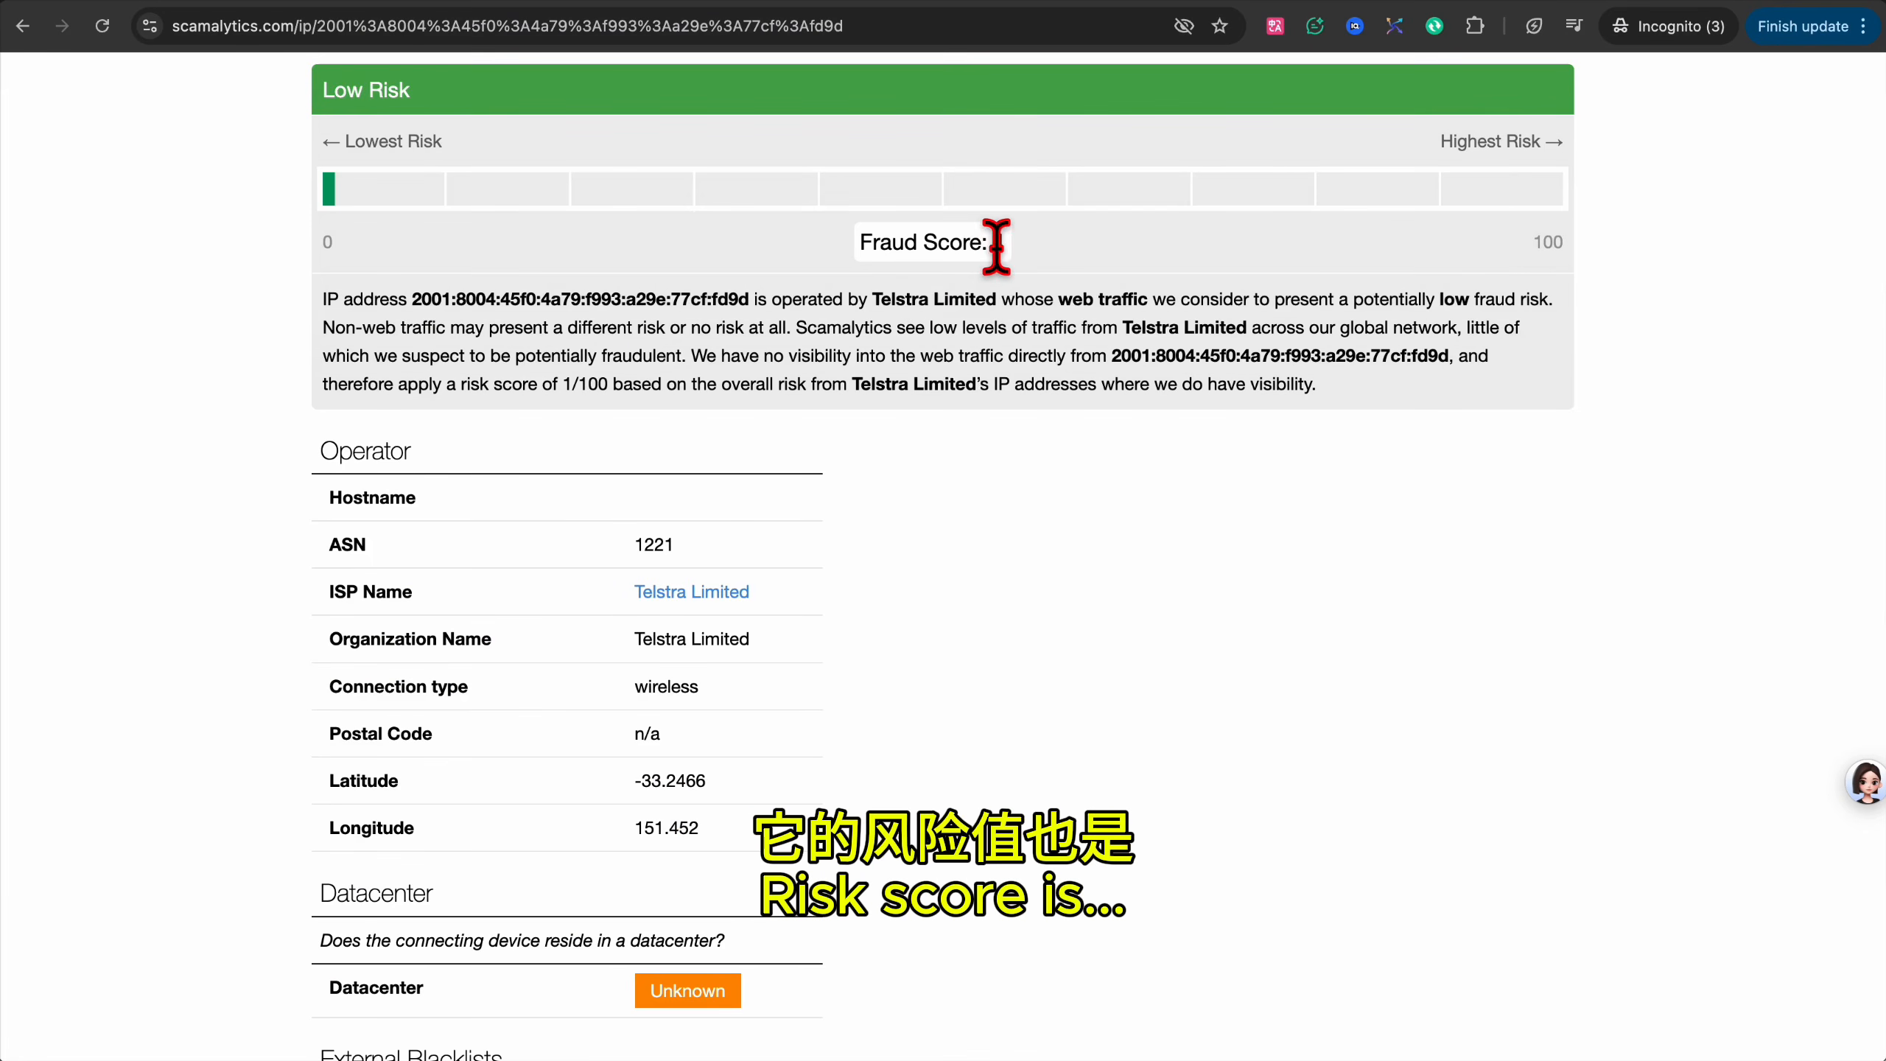
{"action": "double_click", "coordinate": [999, 242]}
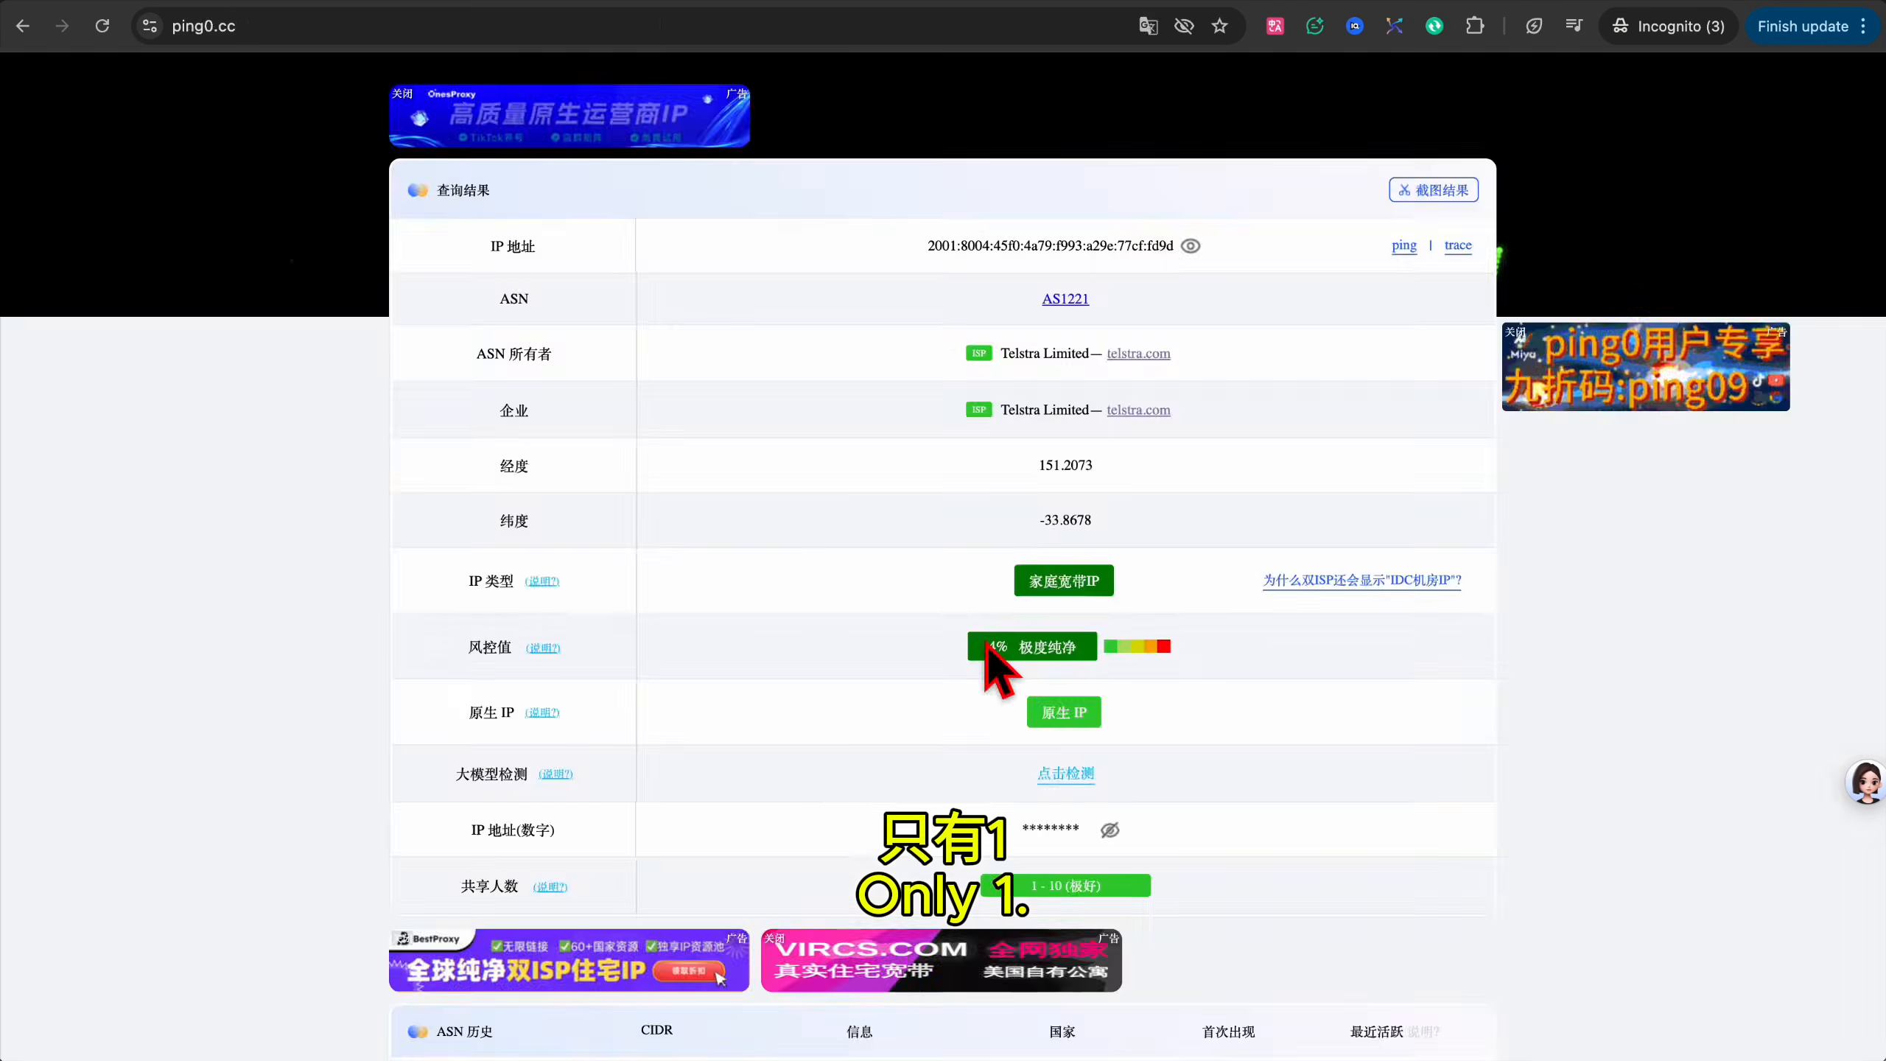
{"action": "left_click_drag", "start_coordinate": [1011, 652], "coordinate": [1080, 657]}
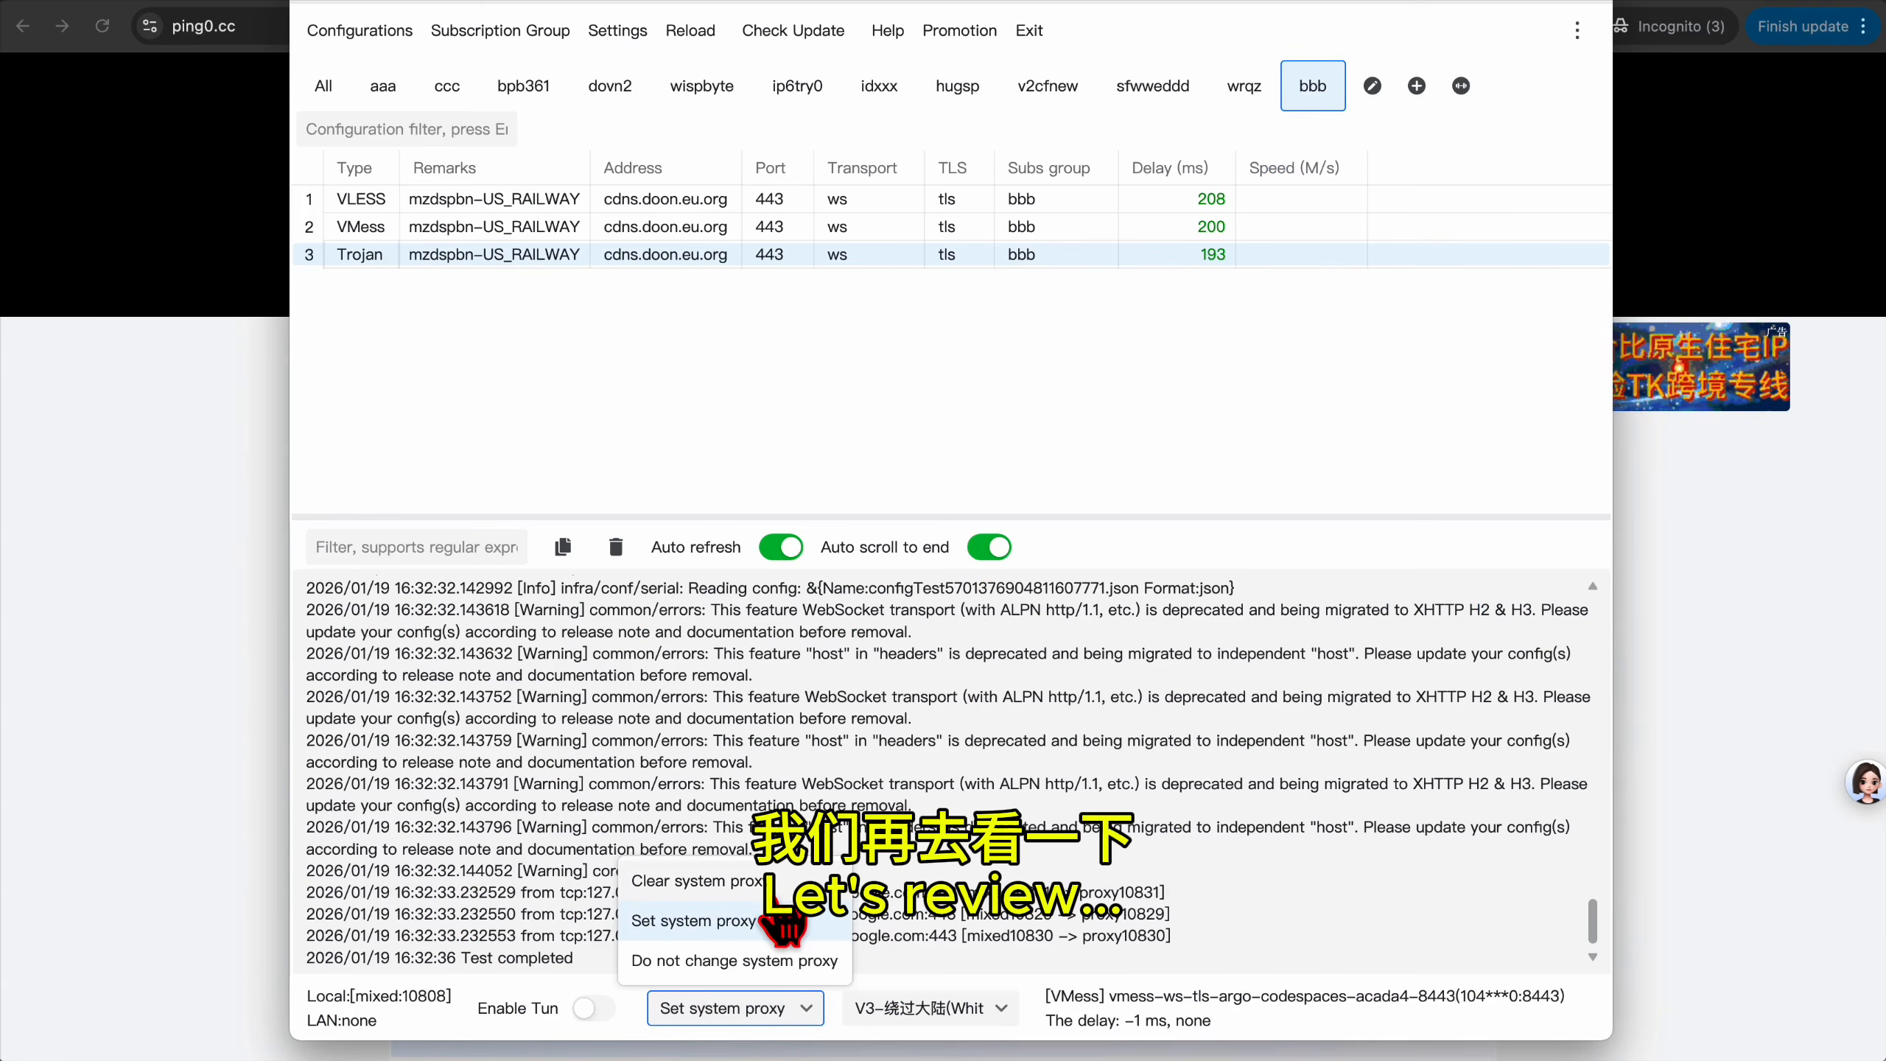
{"action": "left_click", "coordinate": [779, 884]}
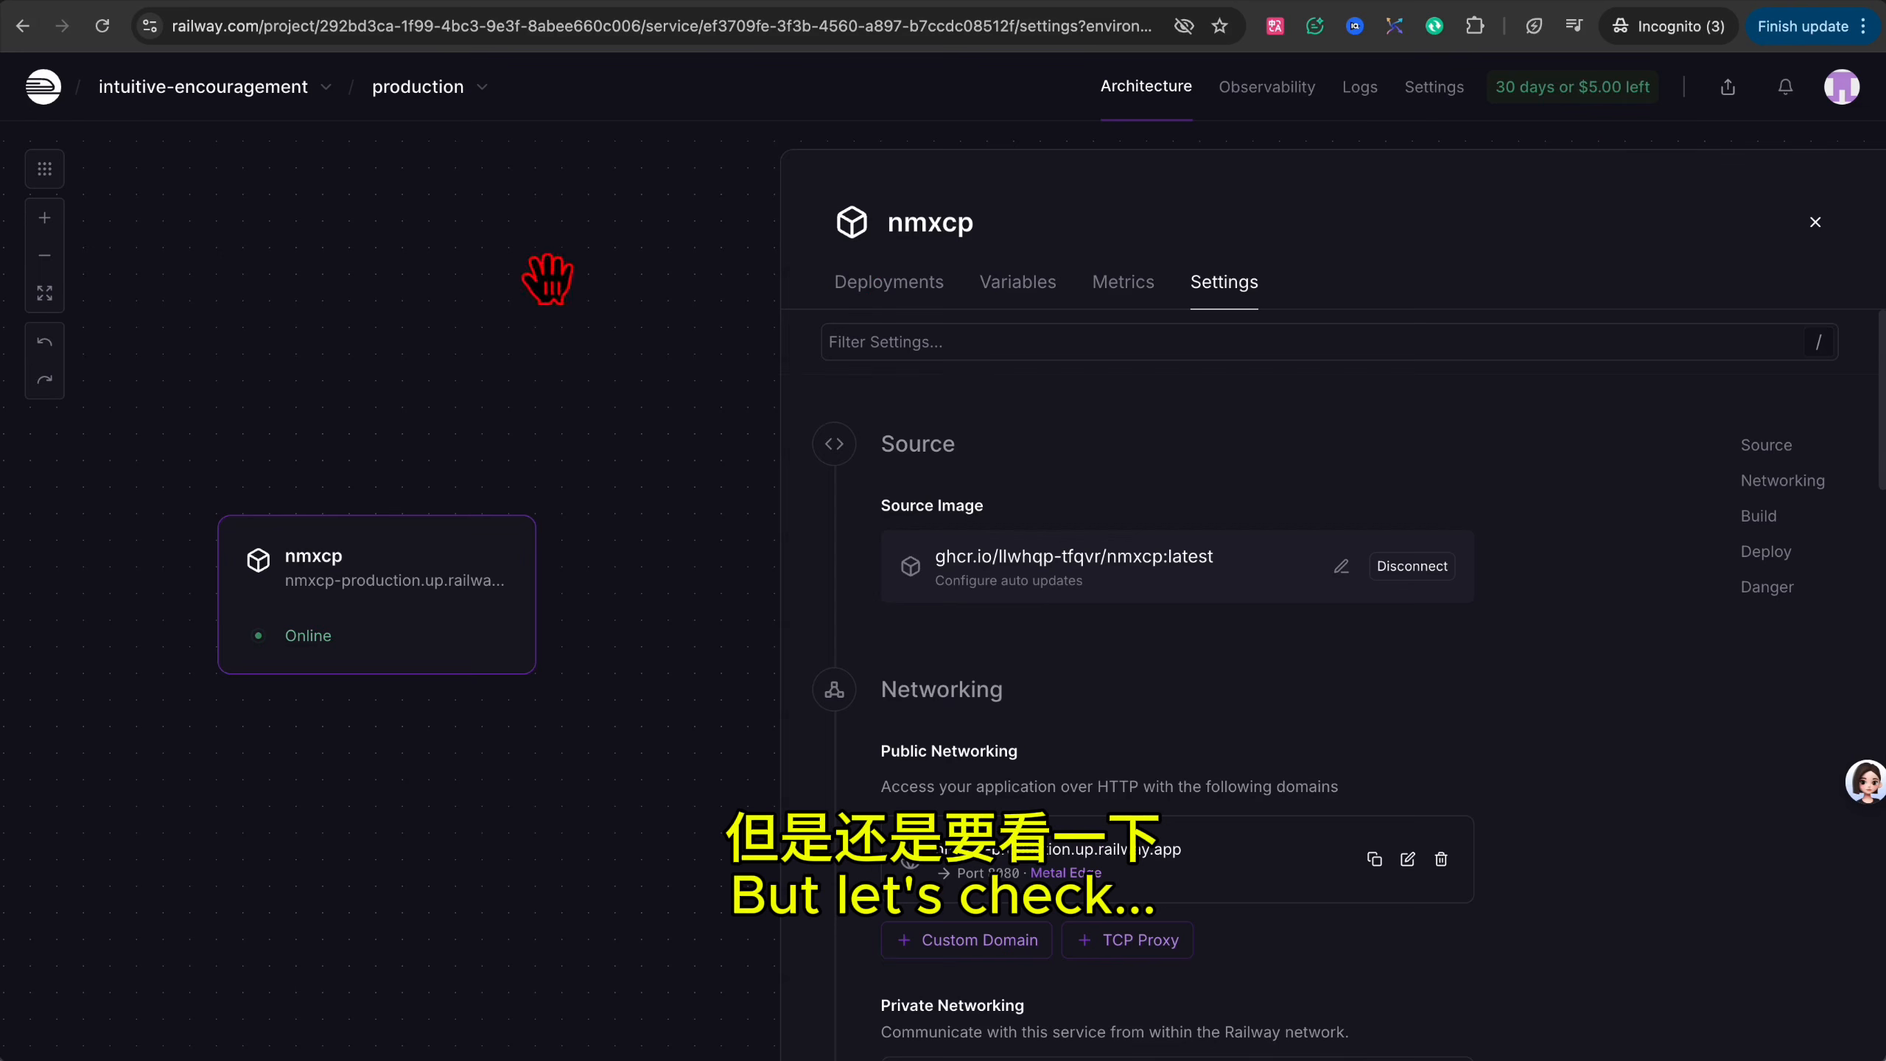
Check the workspace's Trial Plan and open Railway's pricing page listing the Free plan.
{"action": "left_click", "coordinate": [42, 88]}
{"action": "left_click", "coordinate": [1541, 286]}
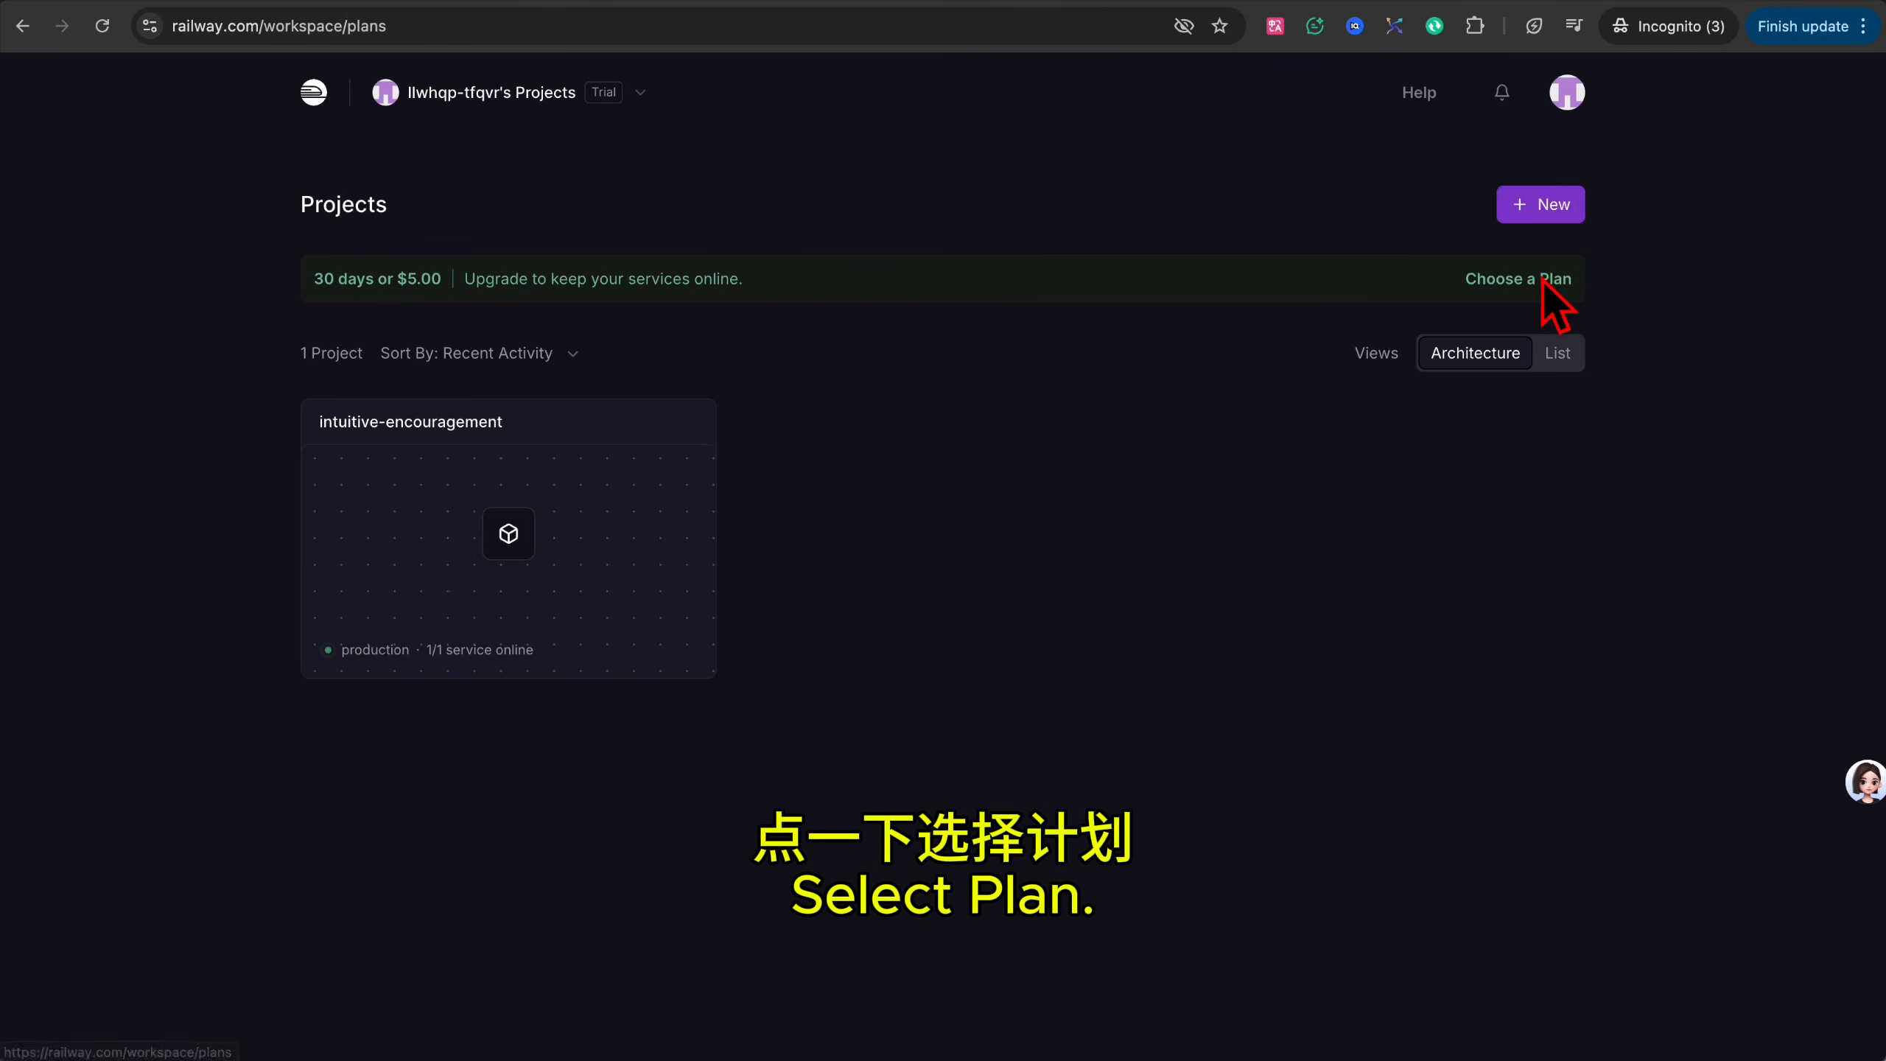
{"action": "scroll", "coordinate": [1129, 313], "scroll_direction": "down", "scroll_amount": 5}
{"action": "left_click_drag", "start_coordinate": [1128, 308], "coordinate": [1284, 327]}
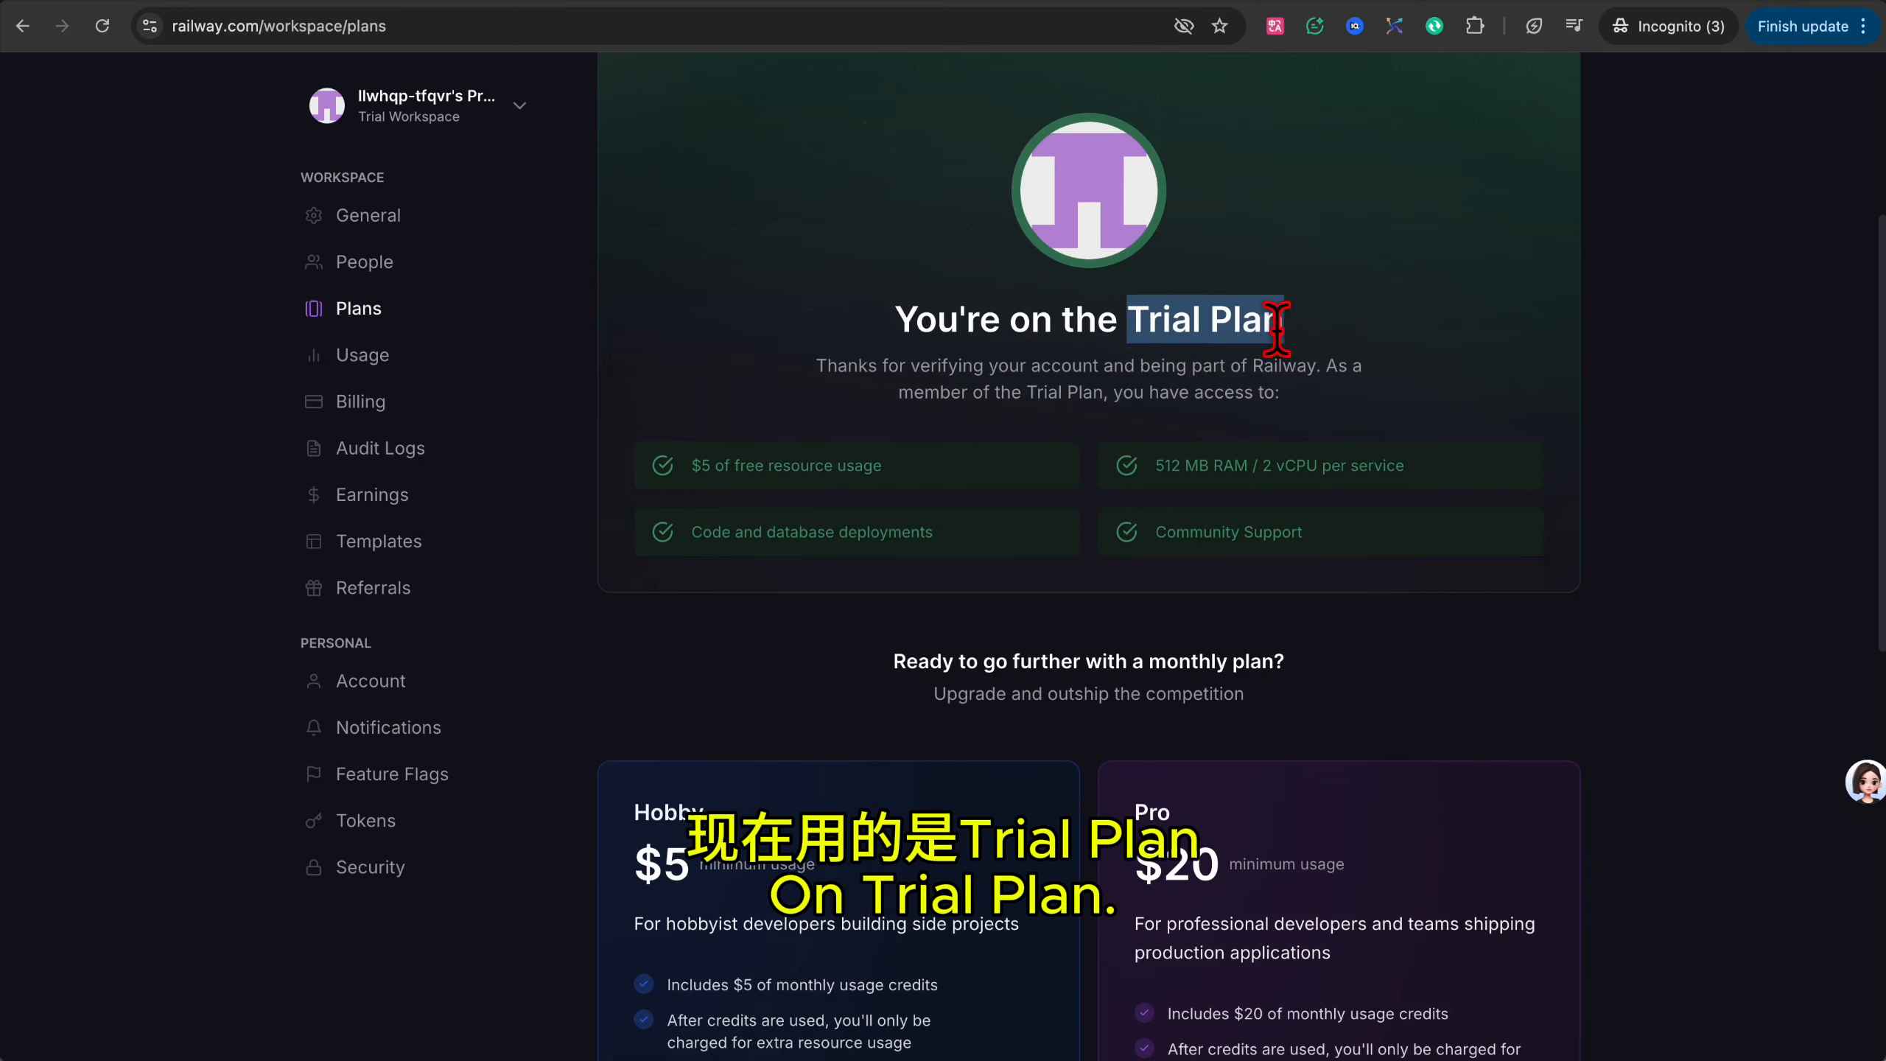
{"action": "scroll", "coordinate": [1387, 651], "scroll_direction": "down", "scroll_amount": 10}
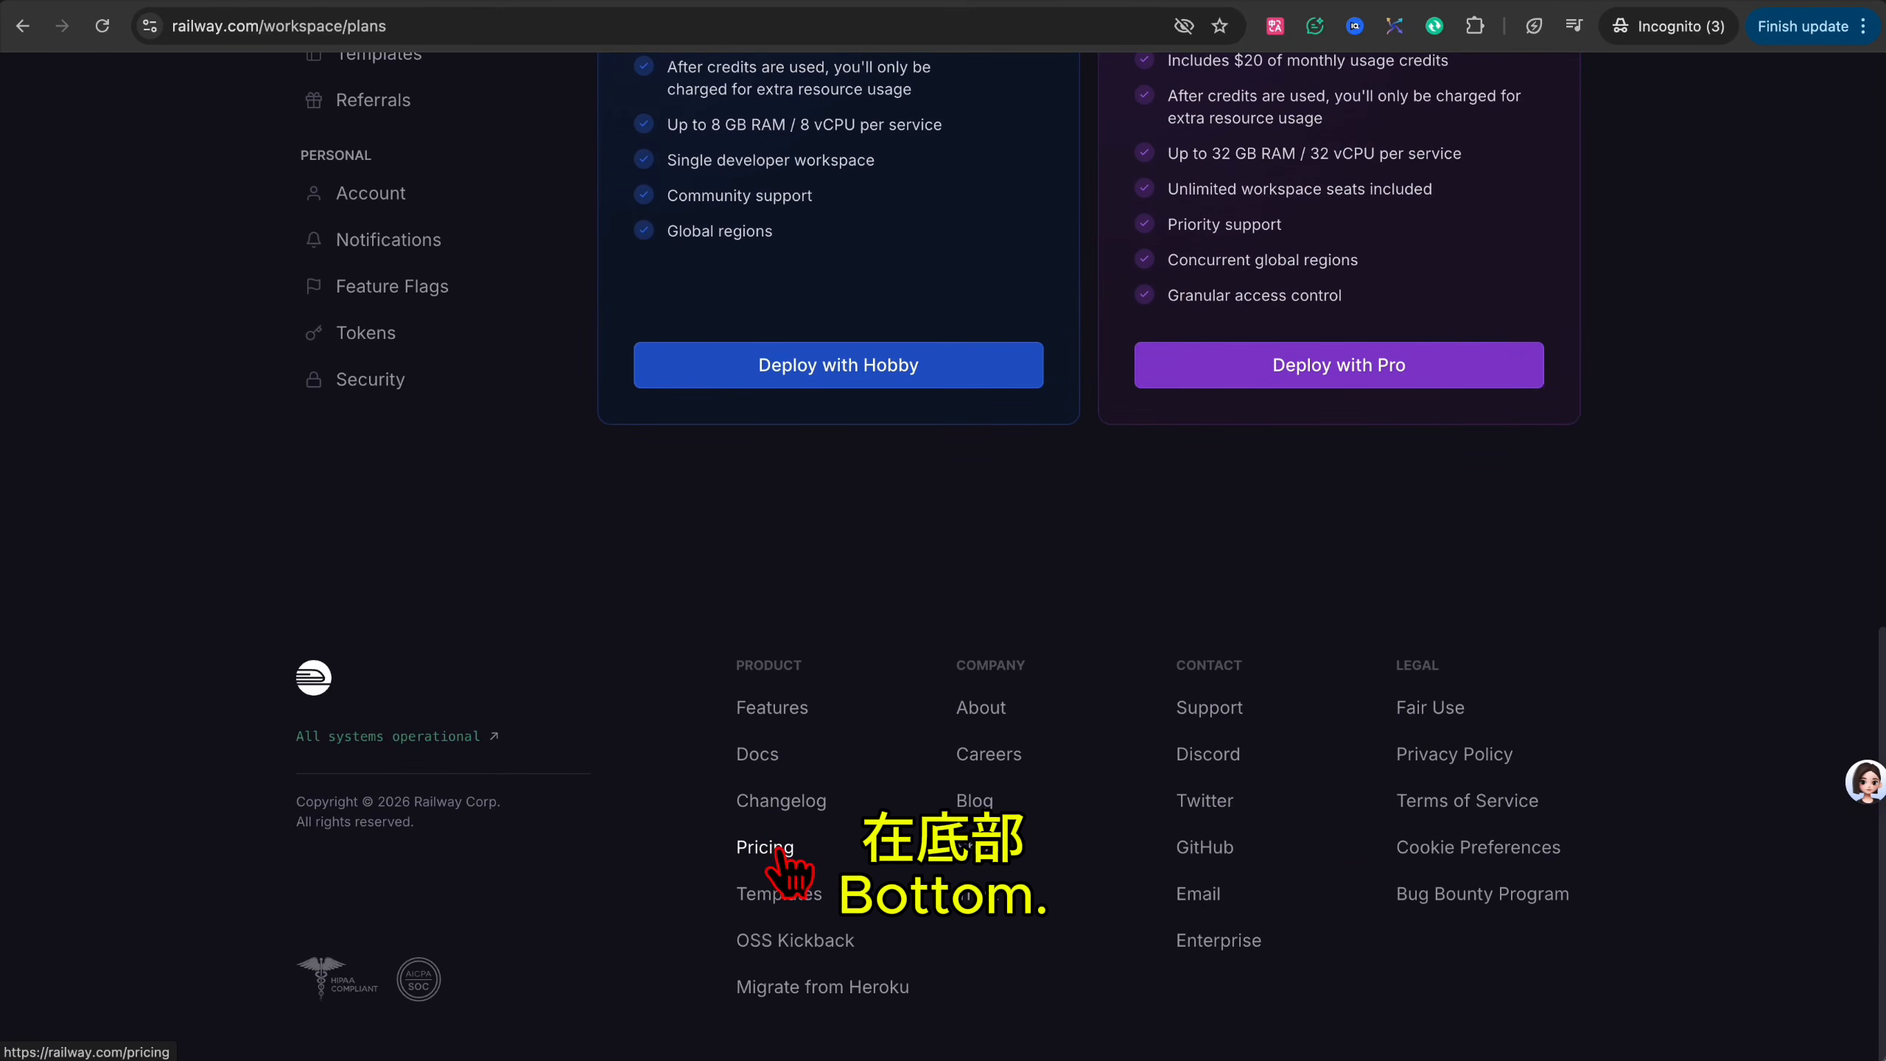
{"action": "left_click", "coordinate": [764, 851]}
{"action": "scroll", "coordinate": [981, 770], "scroll_direction": "down", "scroll_amount": 5}
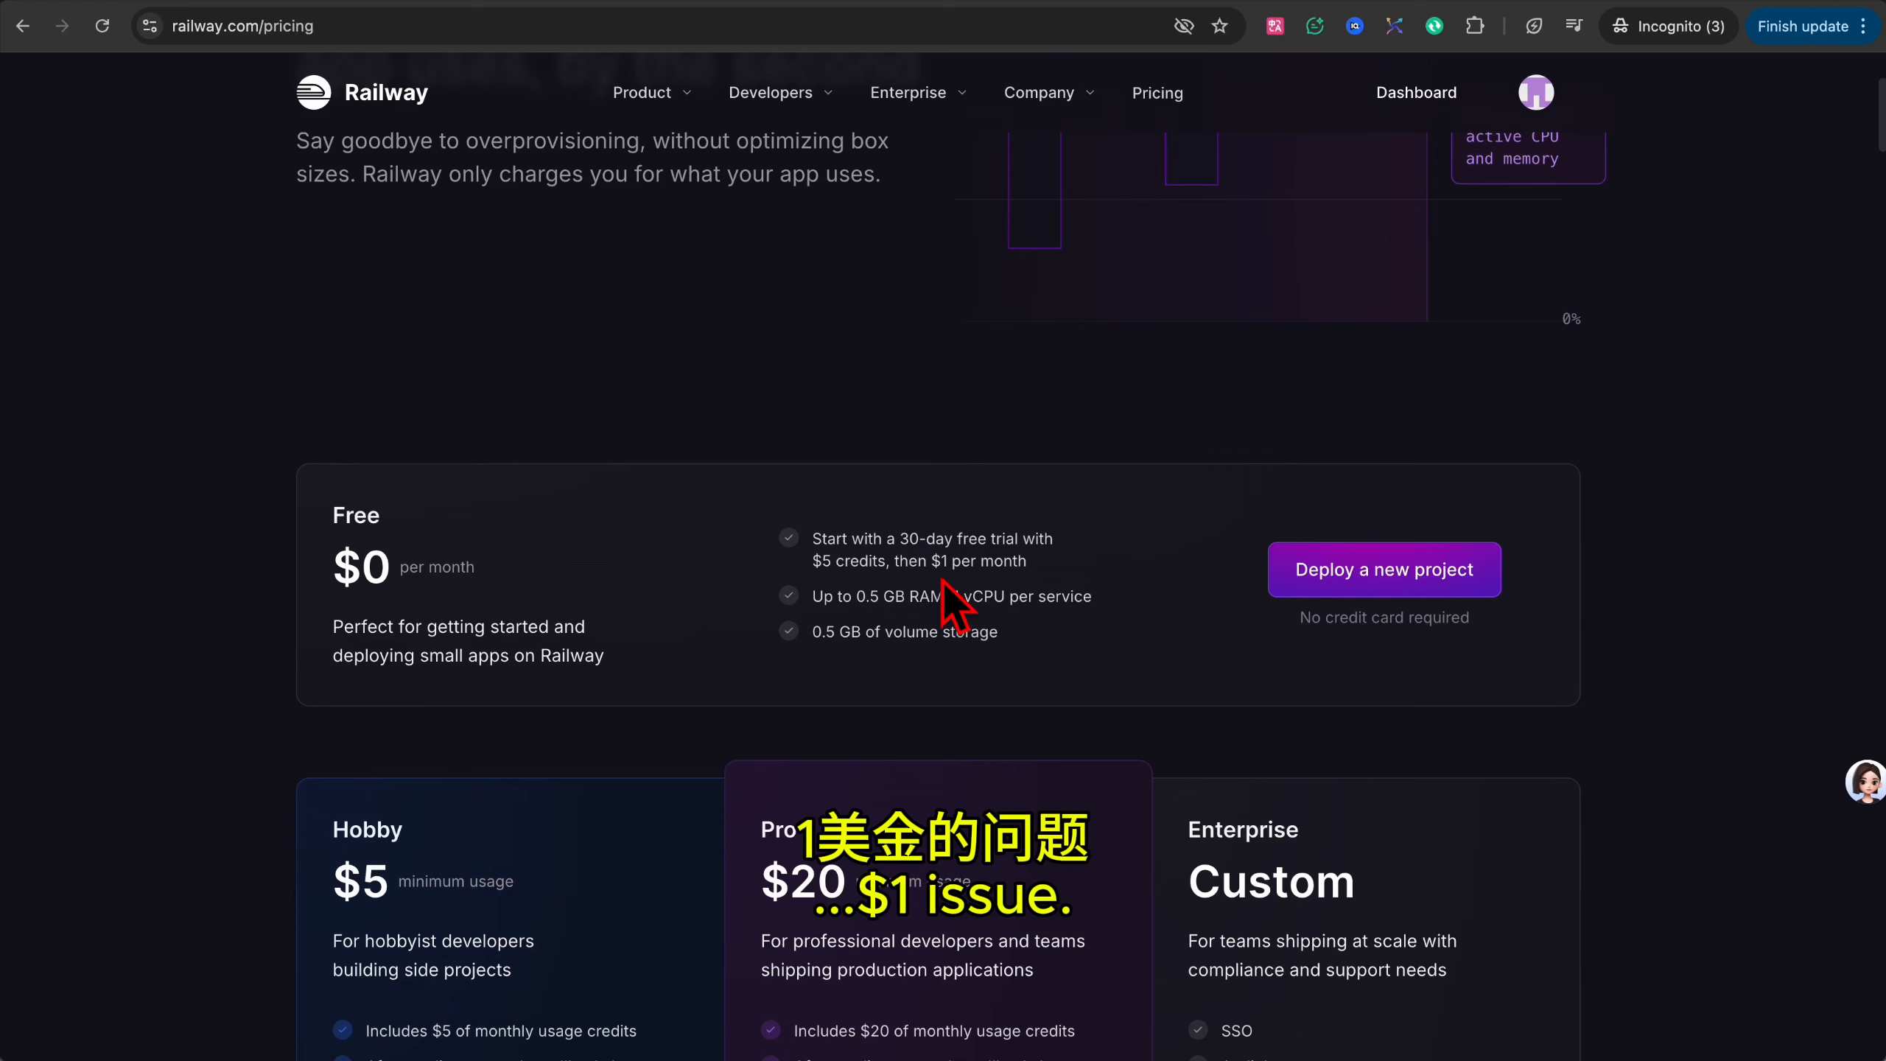
Check under Railway's Account Settings that the GitHub integration is connected.
{"action": "scroll", "coordinate": [1627, 143], "scroll_direction": "up", "scroll_amount": 5}
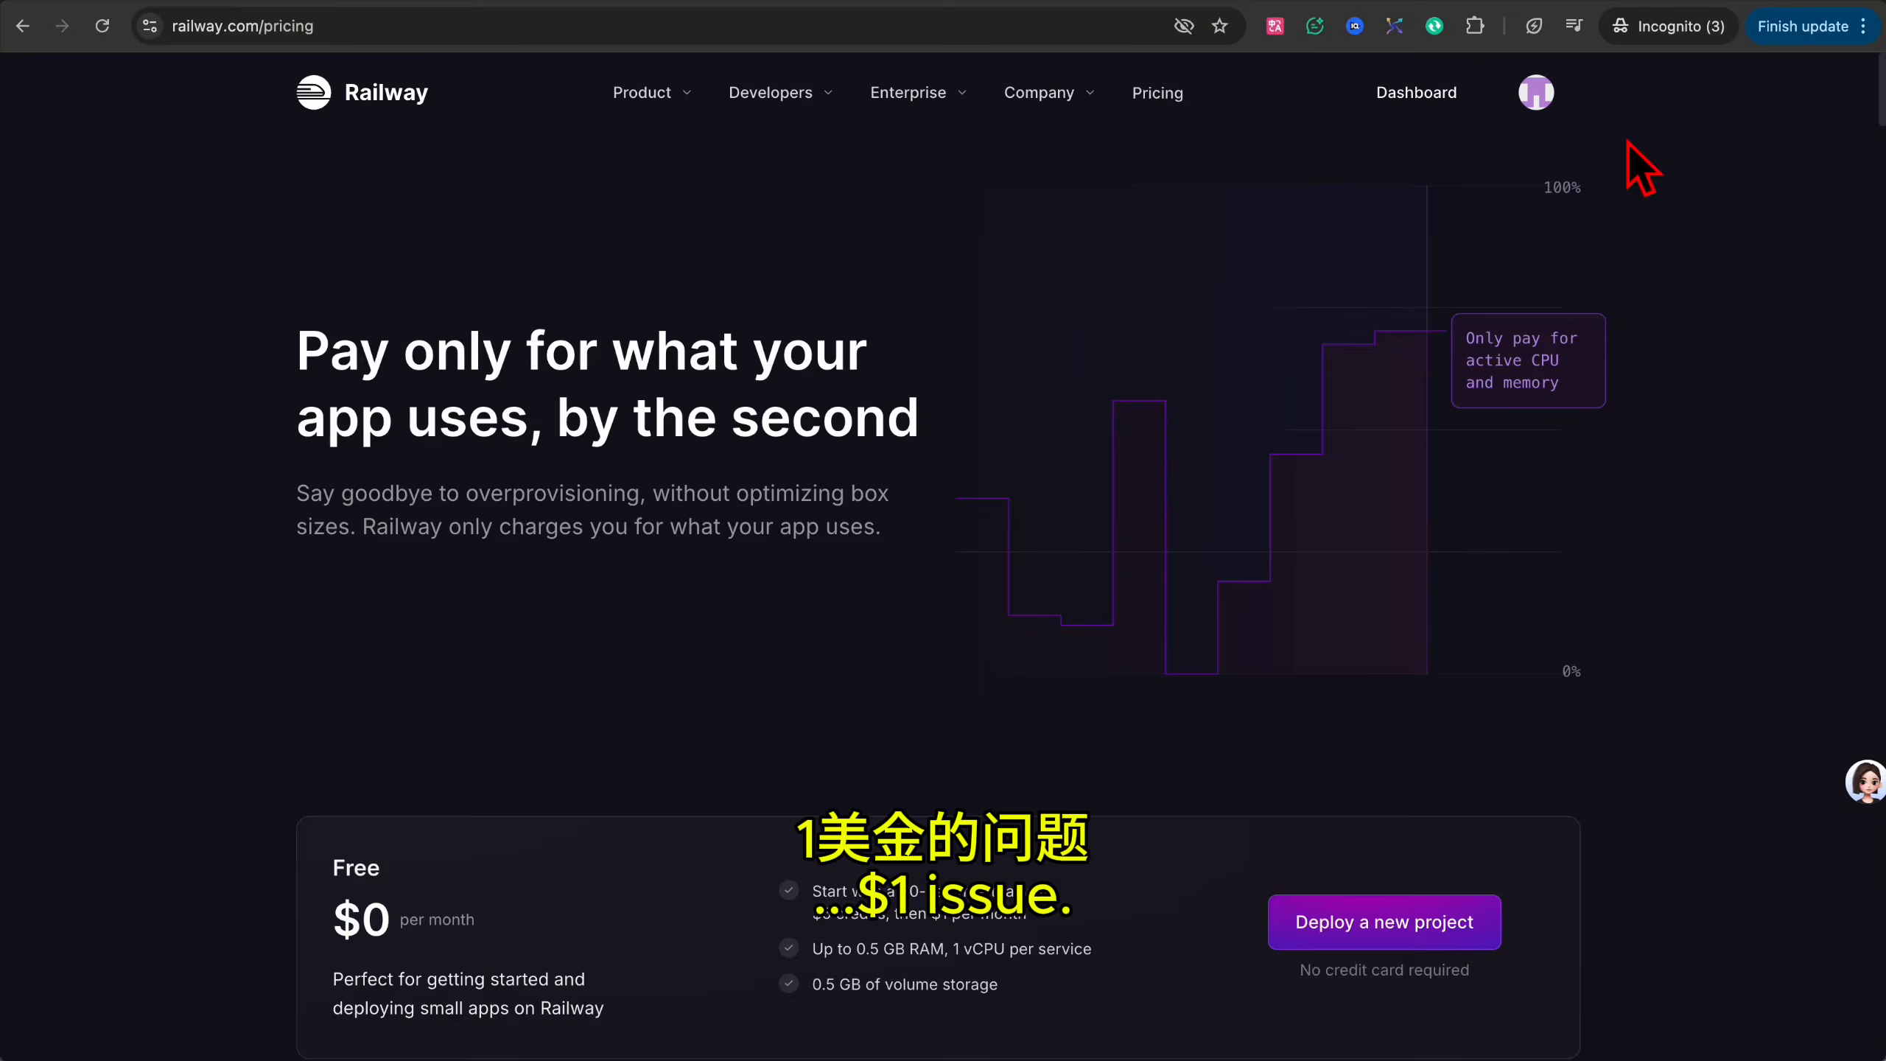
{"action": "left_click", "coordinate": [1536, 94]}
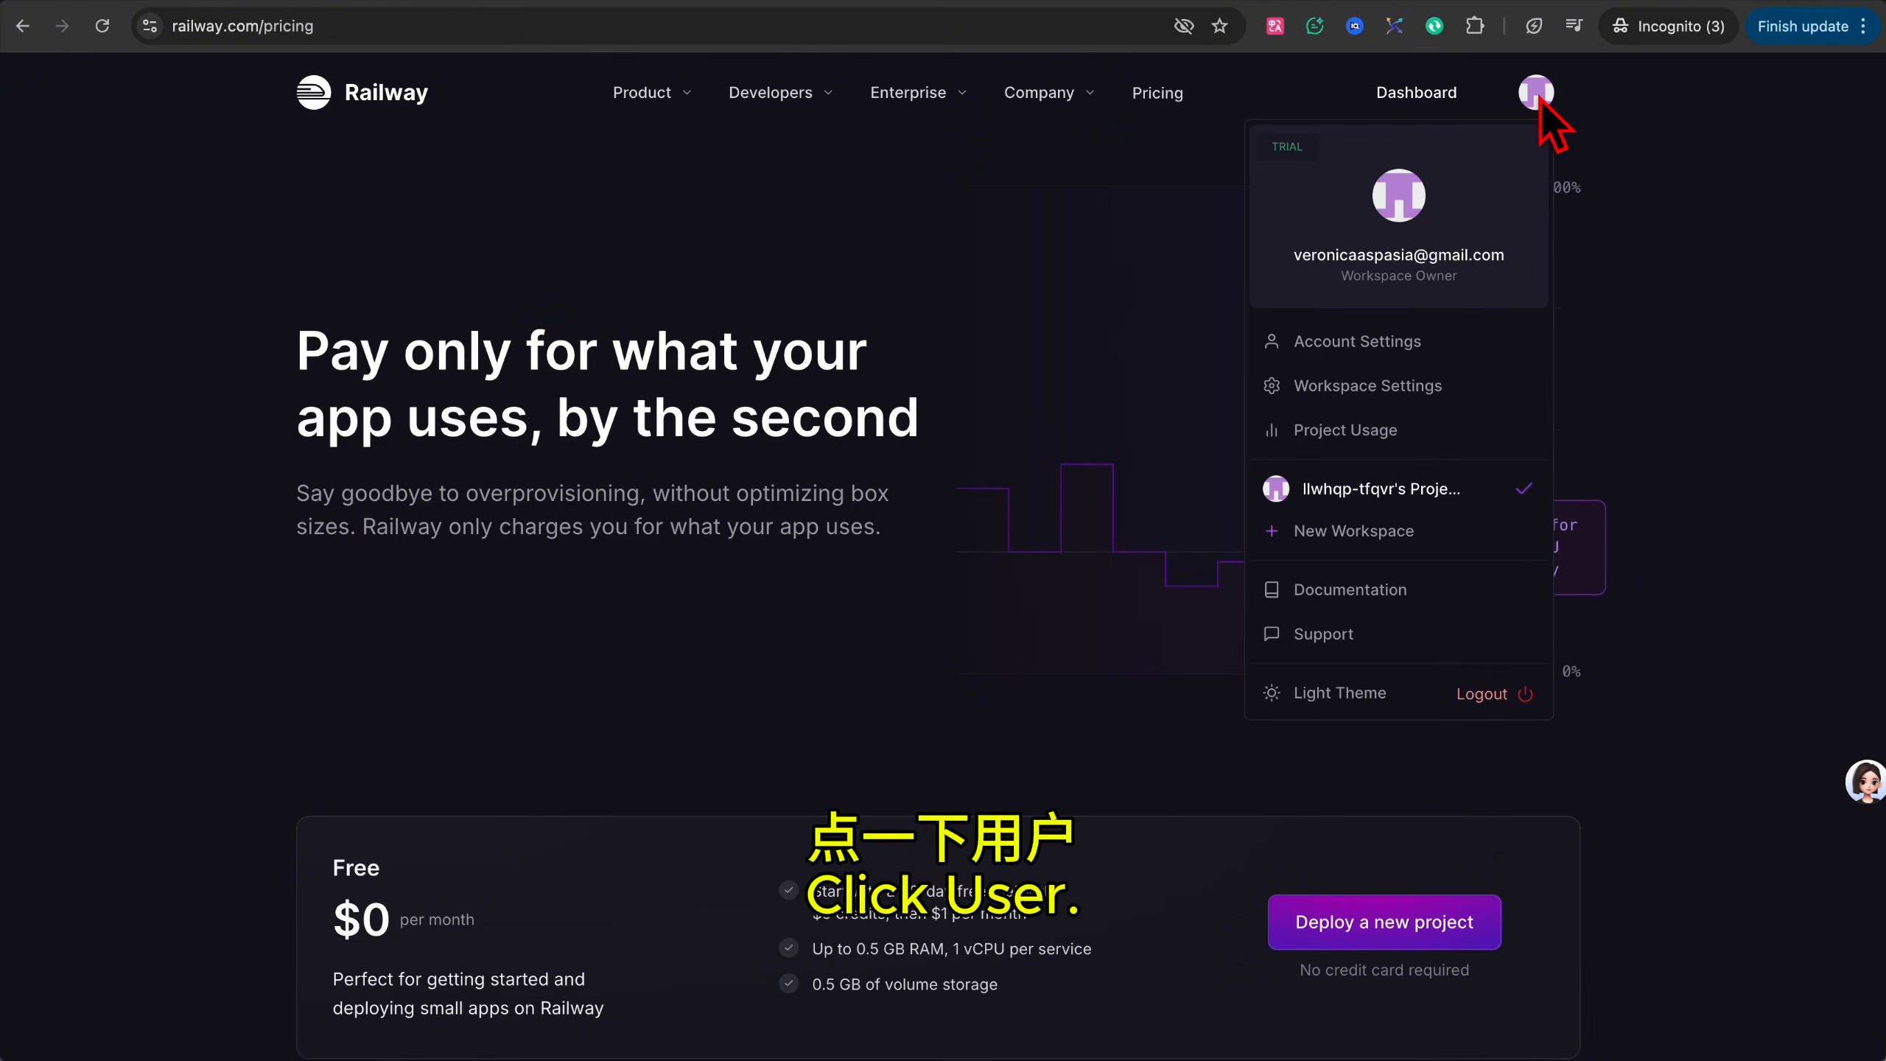
{"action": "left_click", "coordinate": [1356, 342]}
{"action": "scroll", "coordinate": [976, 674], "scroll_direction": "down", "scroll_amount": 10}
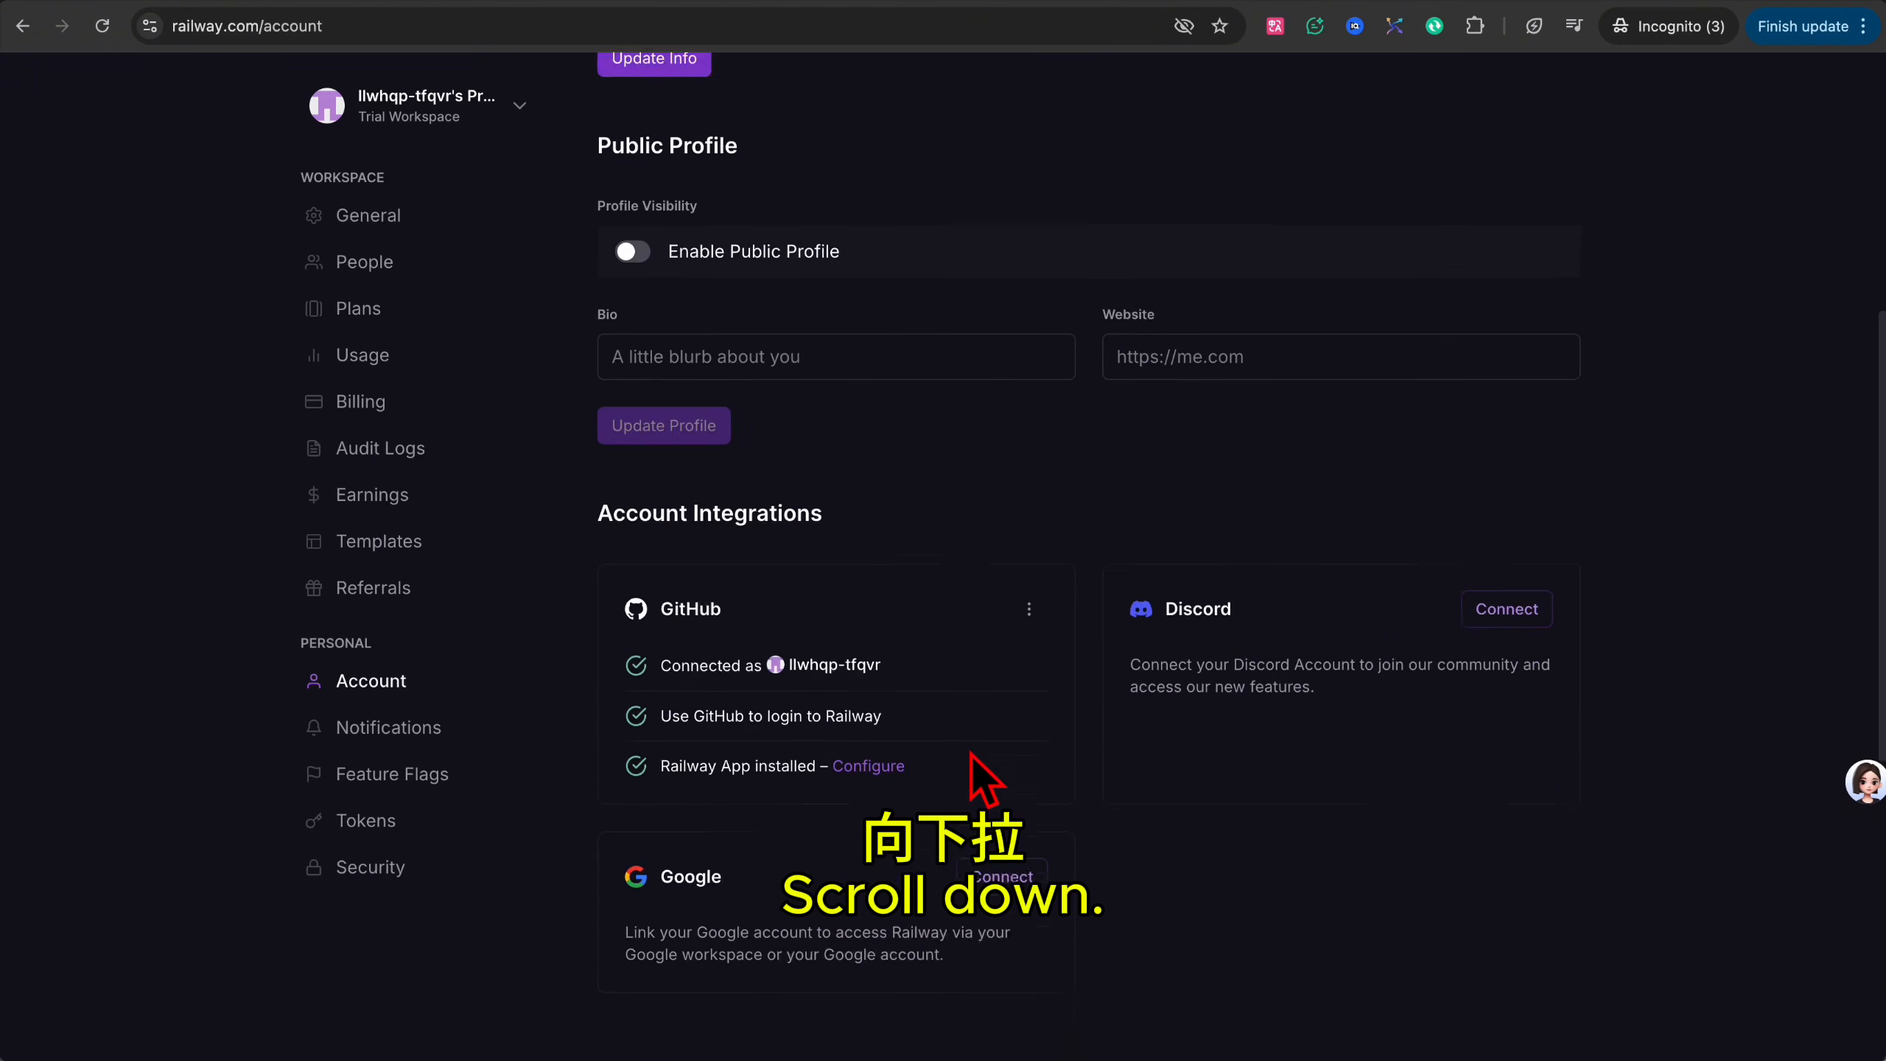
{"action": "scroll", "coordinate": [698, 806], "scroll_direction": "up", "scroll_amount": 2}
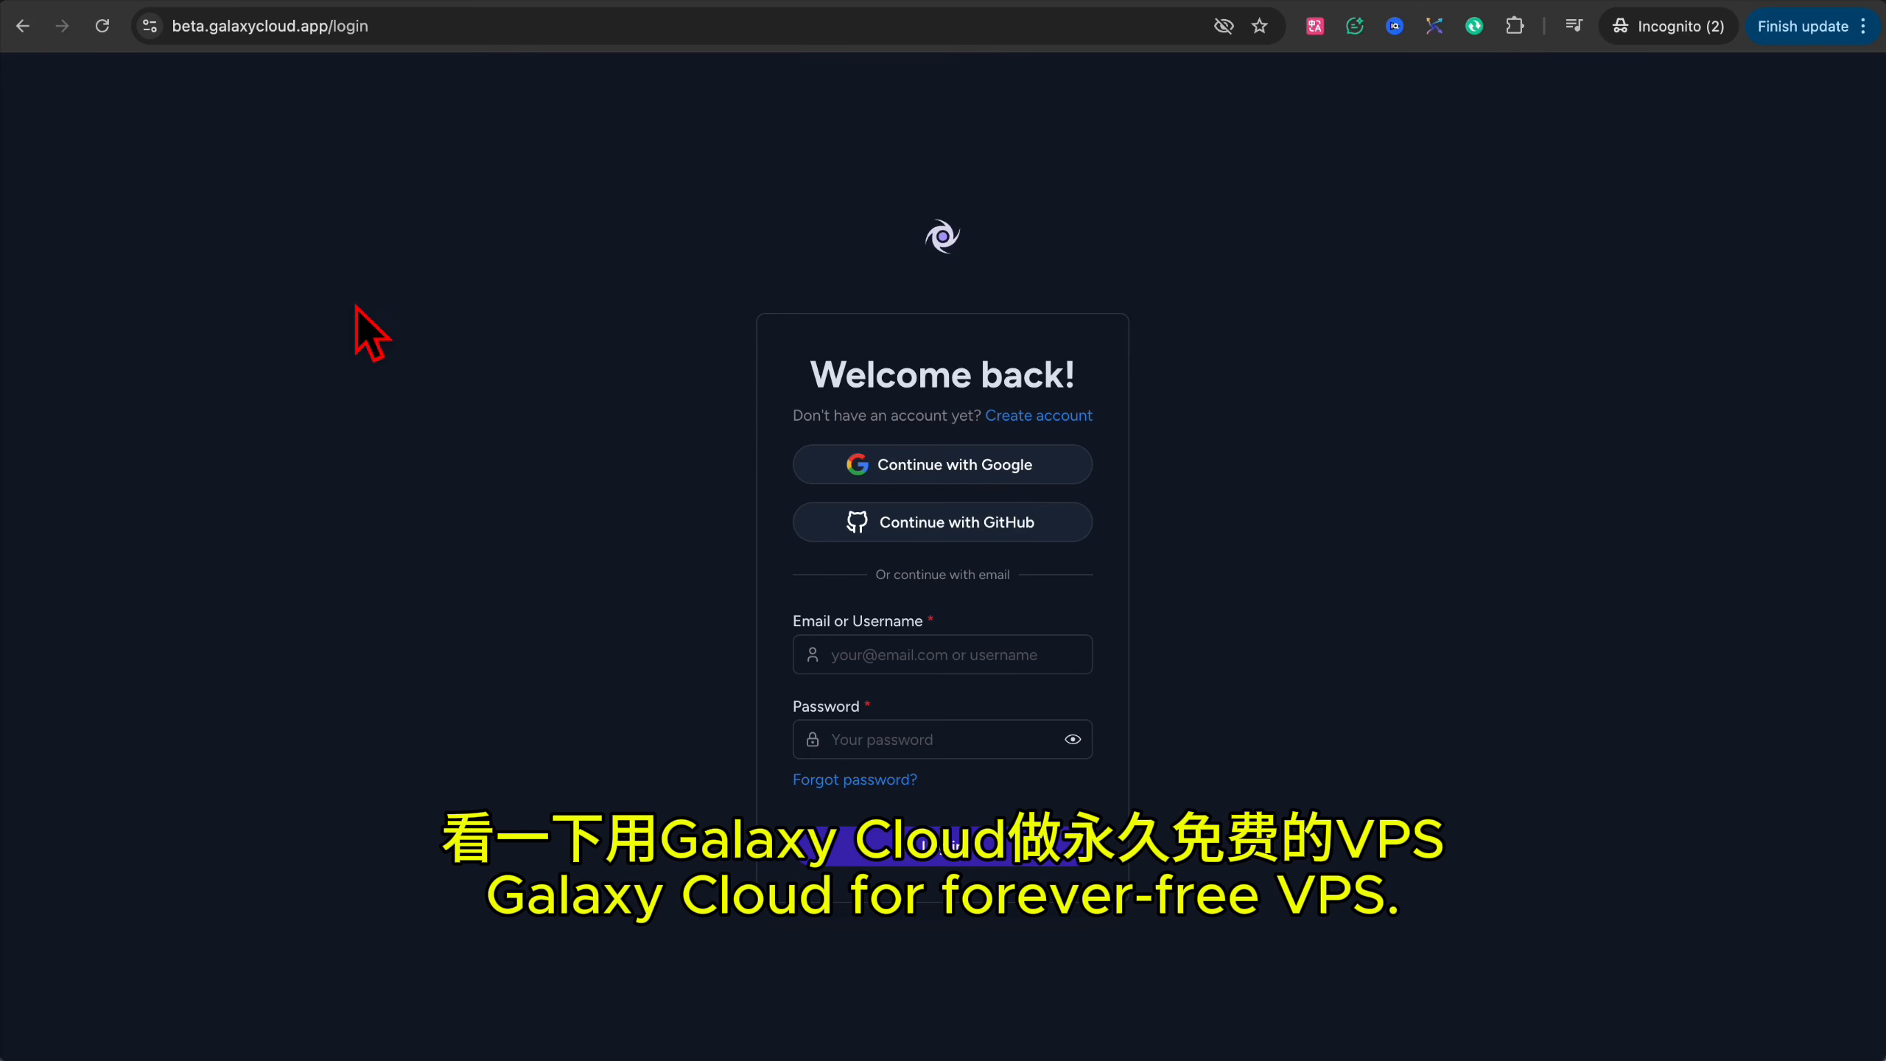
Start a Galaxy Cloud signup with a username and the copied Tempail temporary e-mail address.
{"action": "left_click", "coordinate": [1053, 422]}
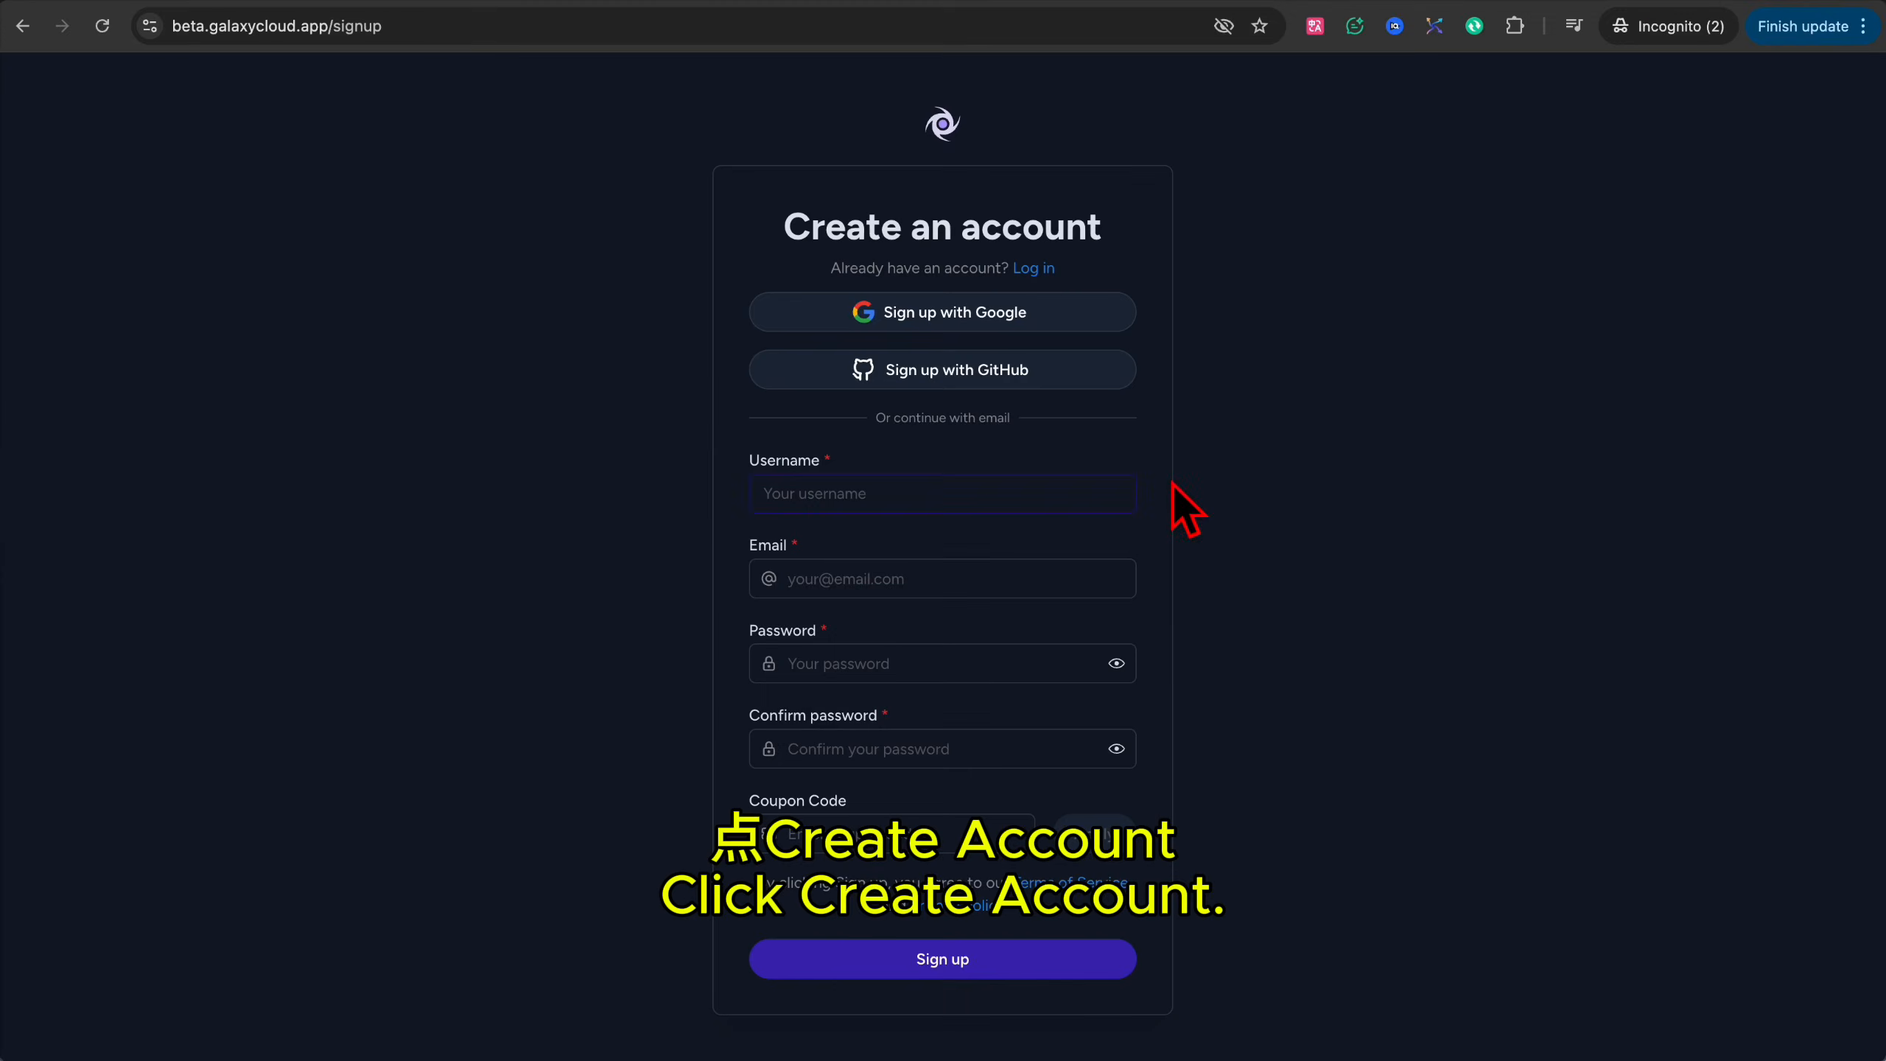
{"action": "type", "text": "xzqpk"}
{"action": "key", "text": "Tab"}
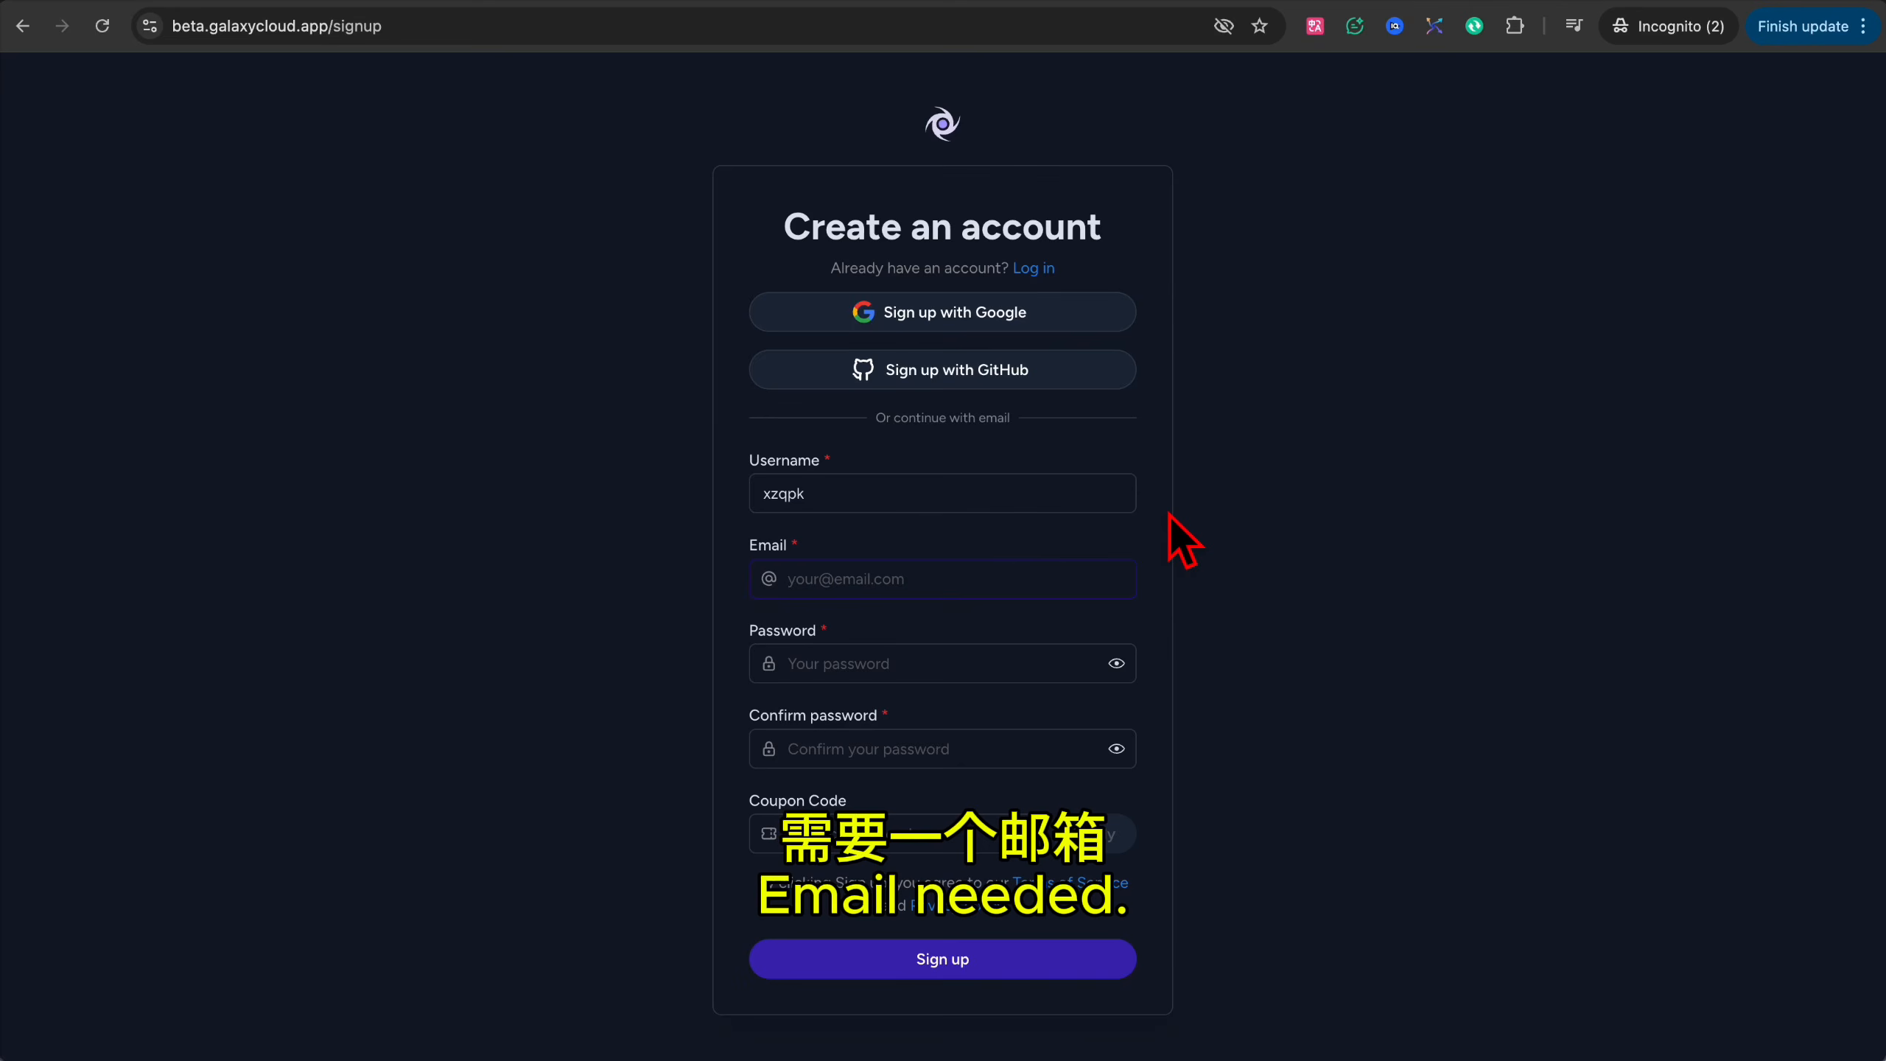
{"action": "key", "text": "ctrl+Tab"}
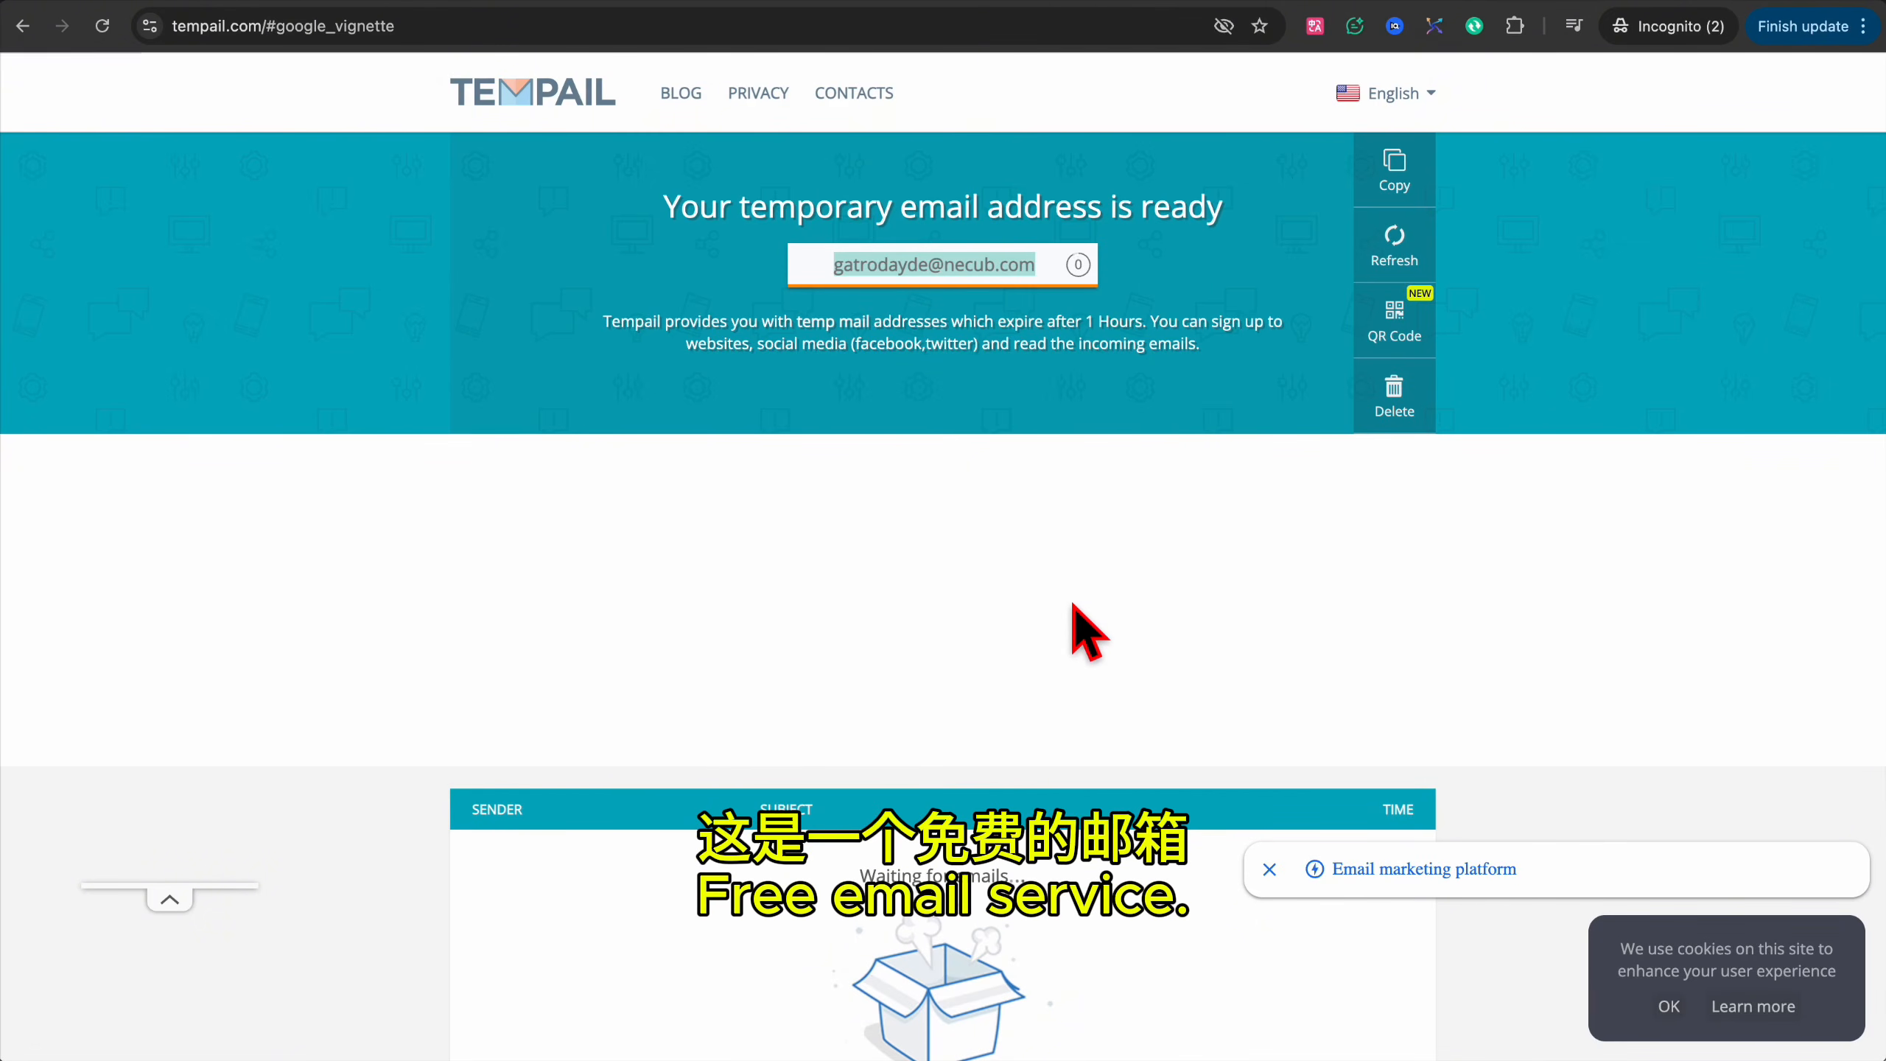
{"action": "key", "text": "ctrl+Tab"}
{"action": "key", "text": "ctrl+v"}
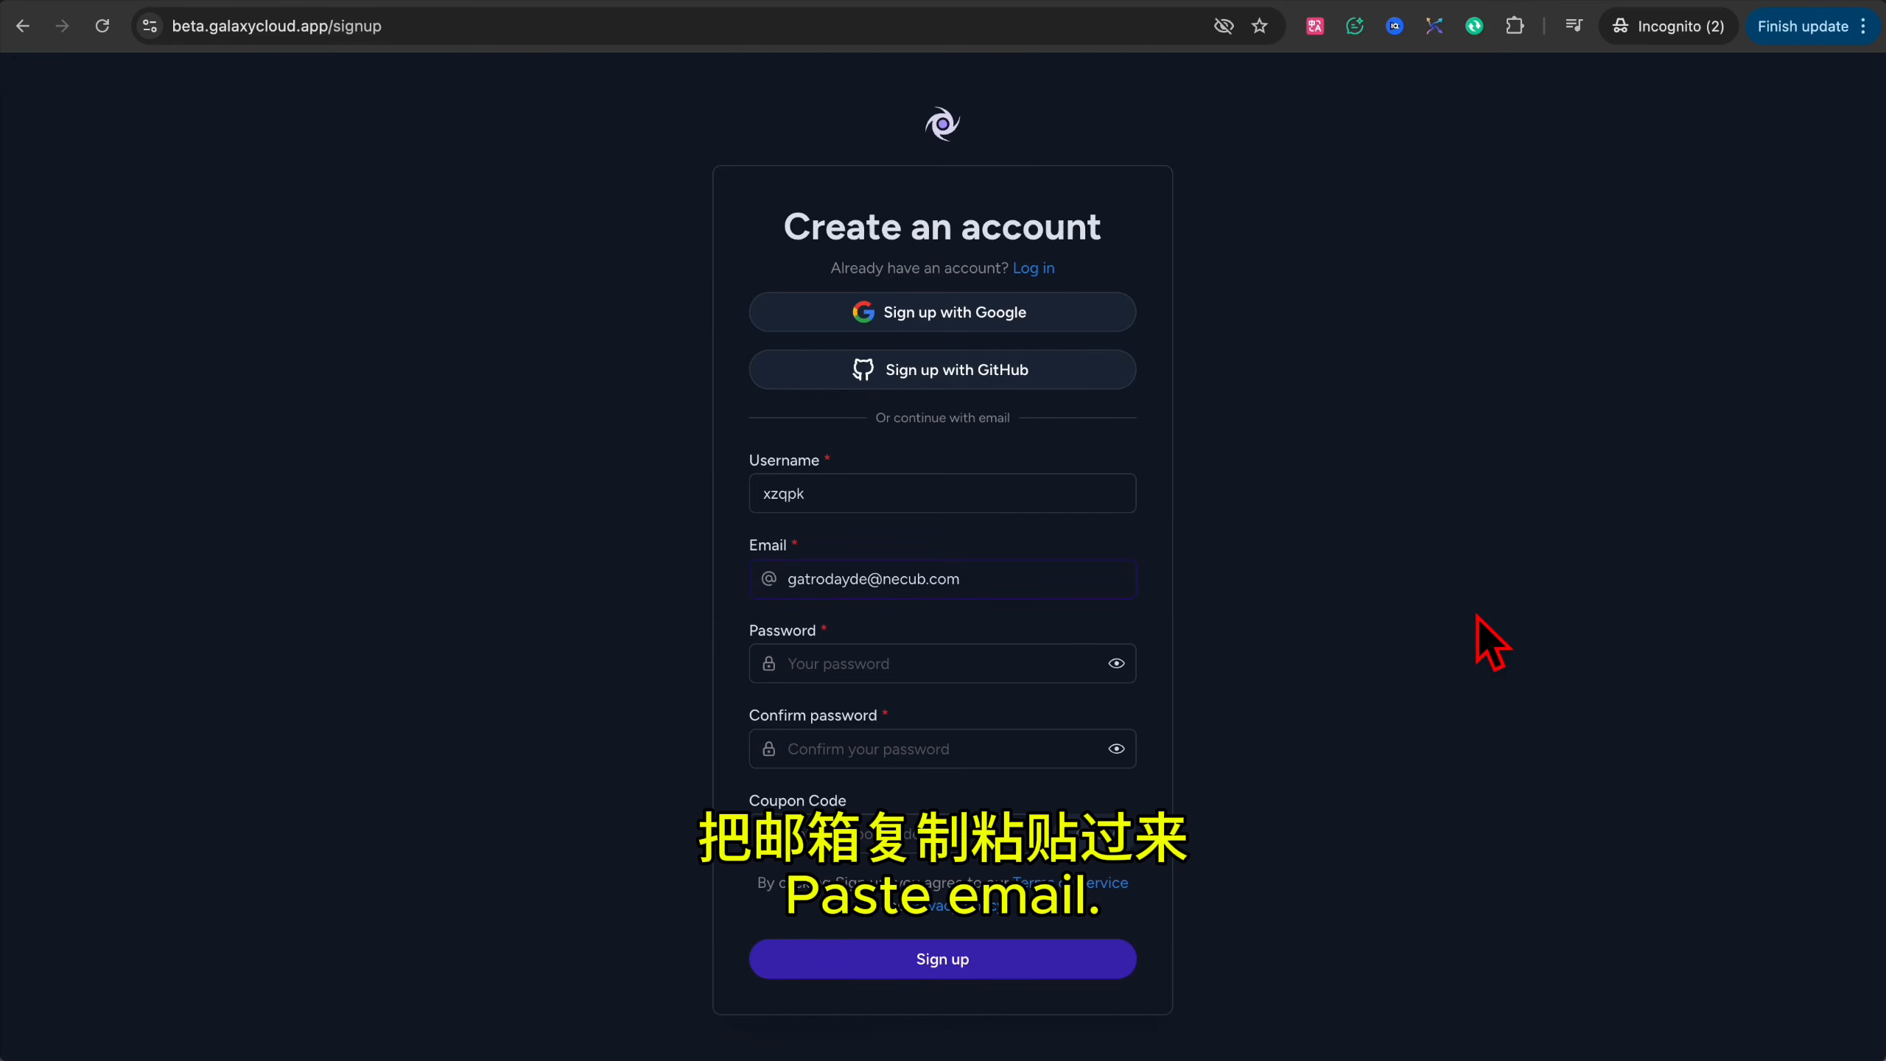
Enter and confirm the account password, then submit the signup.
{"action": "key", "text": "Tab"}
{"action": "type", "text": "••••••••••"}
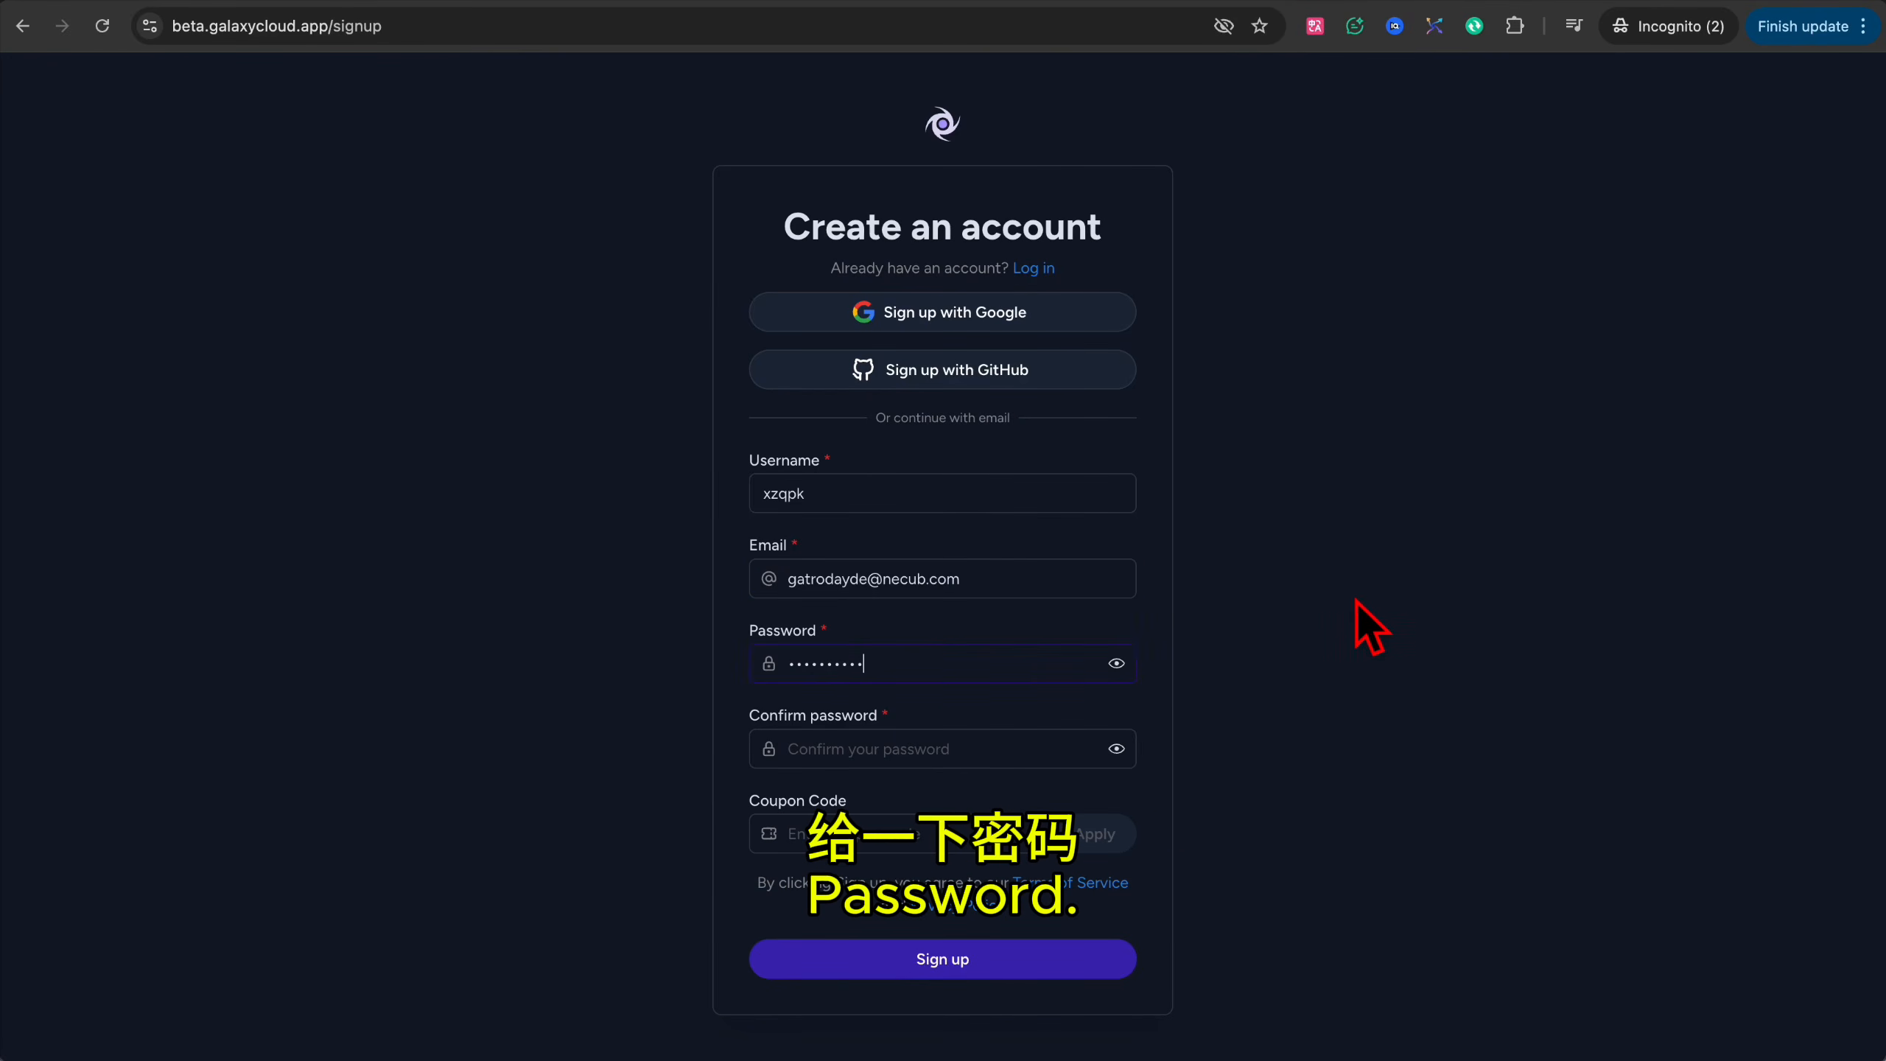
{"action": "left_click", "coordinate": [902, 737]}
{"action": "type", "text": "••••••••••"}
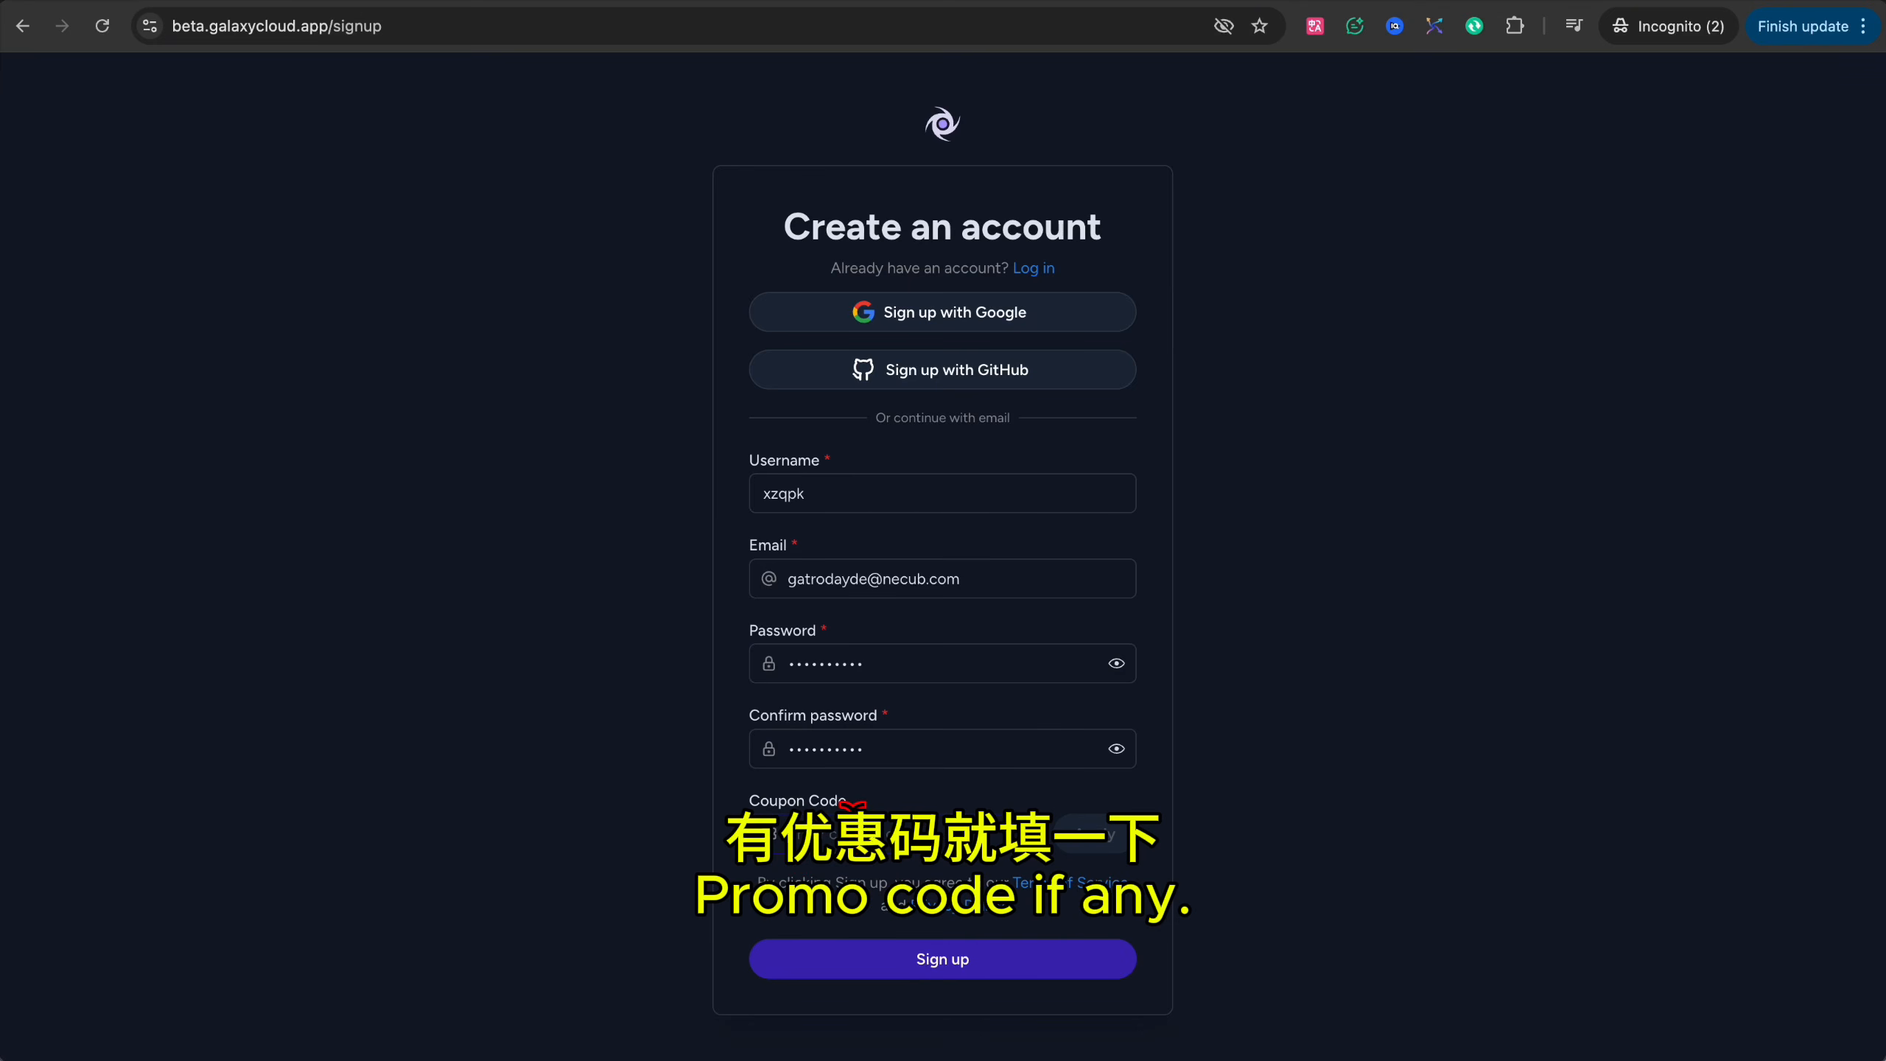
{"action": "left_click", "coordinate": [955, 977]}
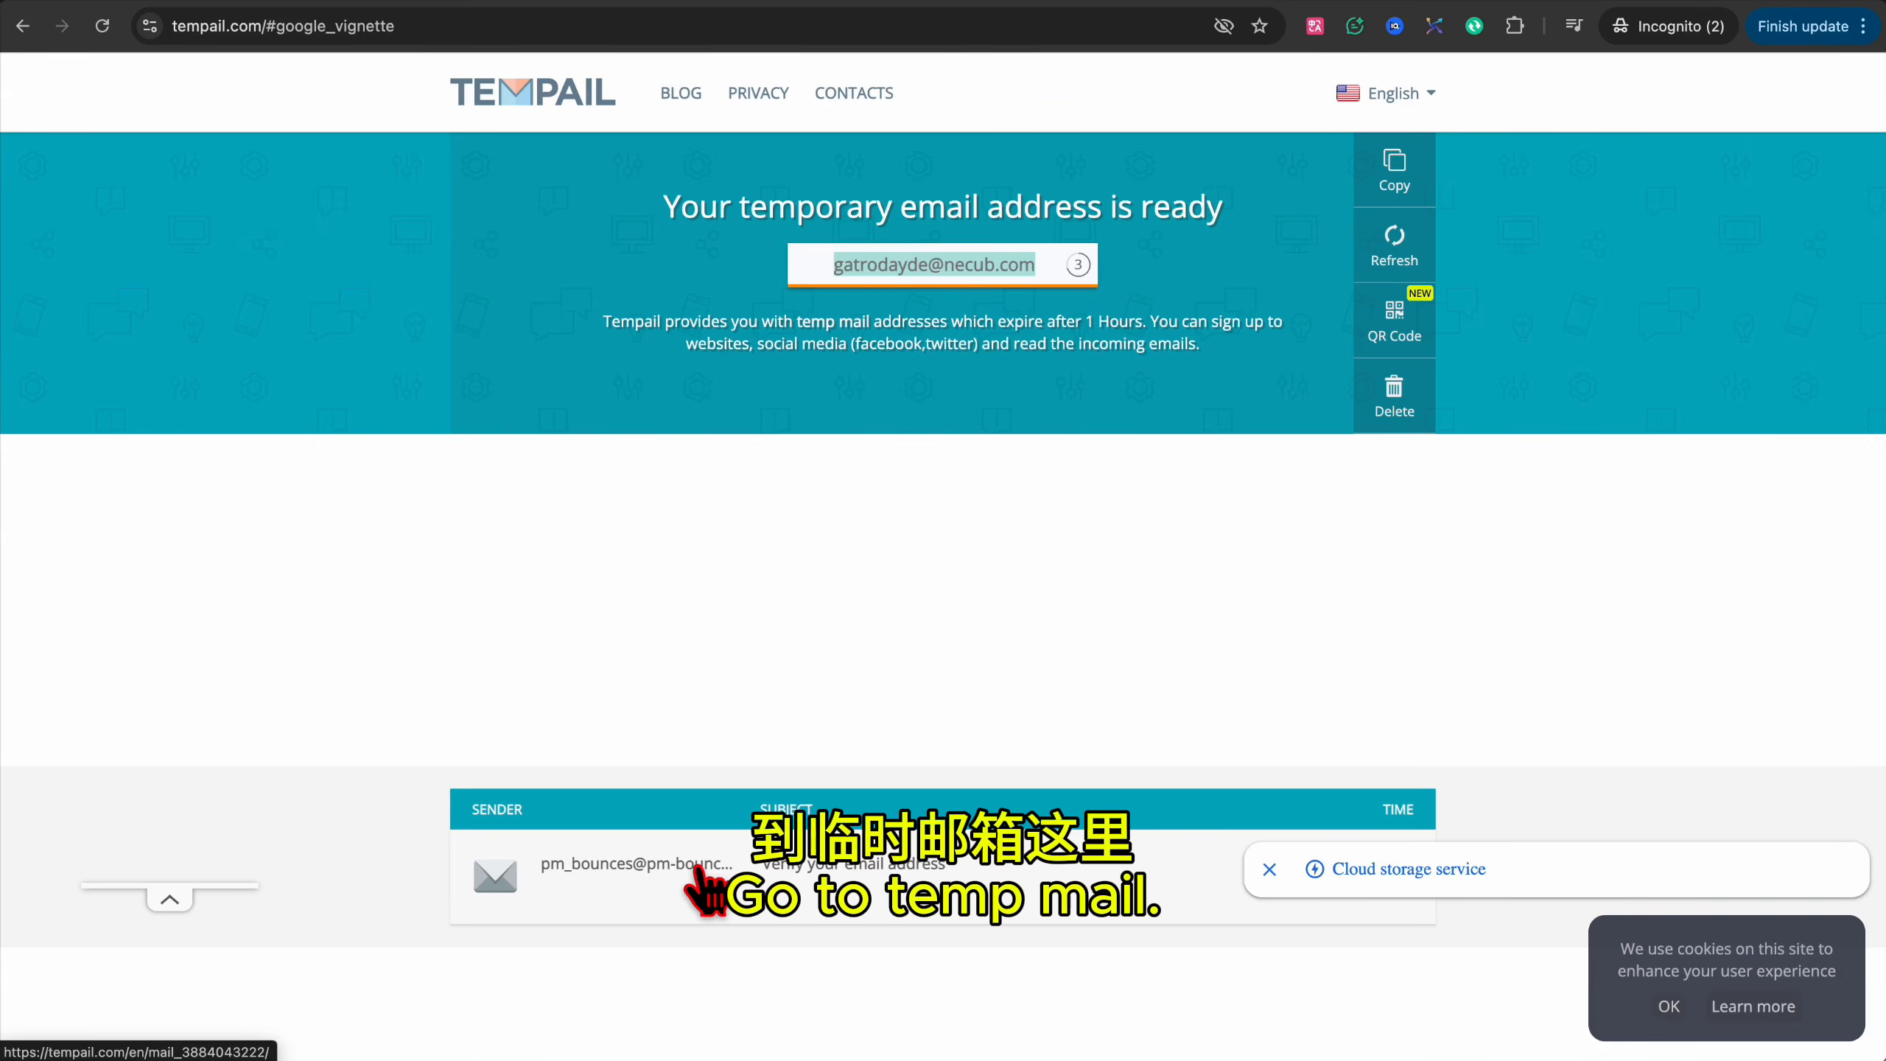
Verify the address through the Galaxy e-mail in Tempail, then try logging in to Galaxy Cloud.
{"action": "left_click", "coordinate": [698, 877]}
{"action": "scroll", "coordinate": [891, 669], "scroll_direction": "down", "scroll_amount": 2}
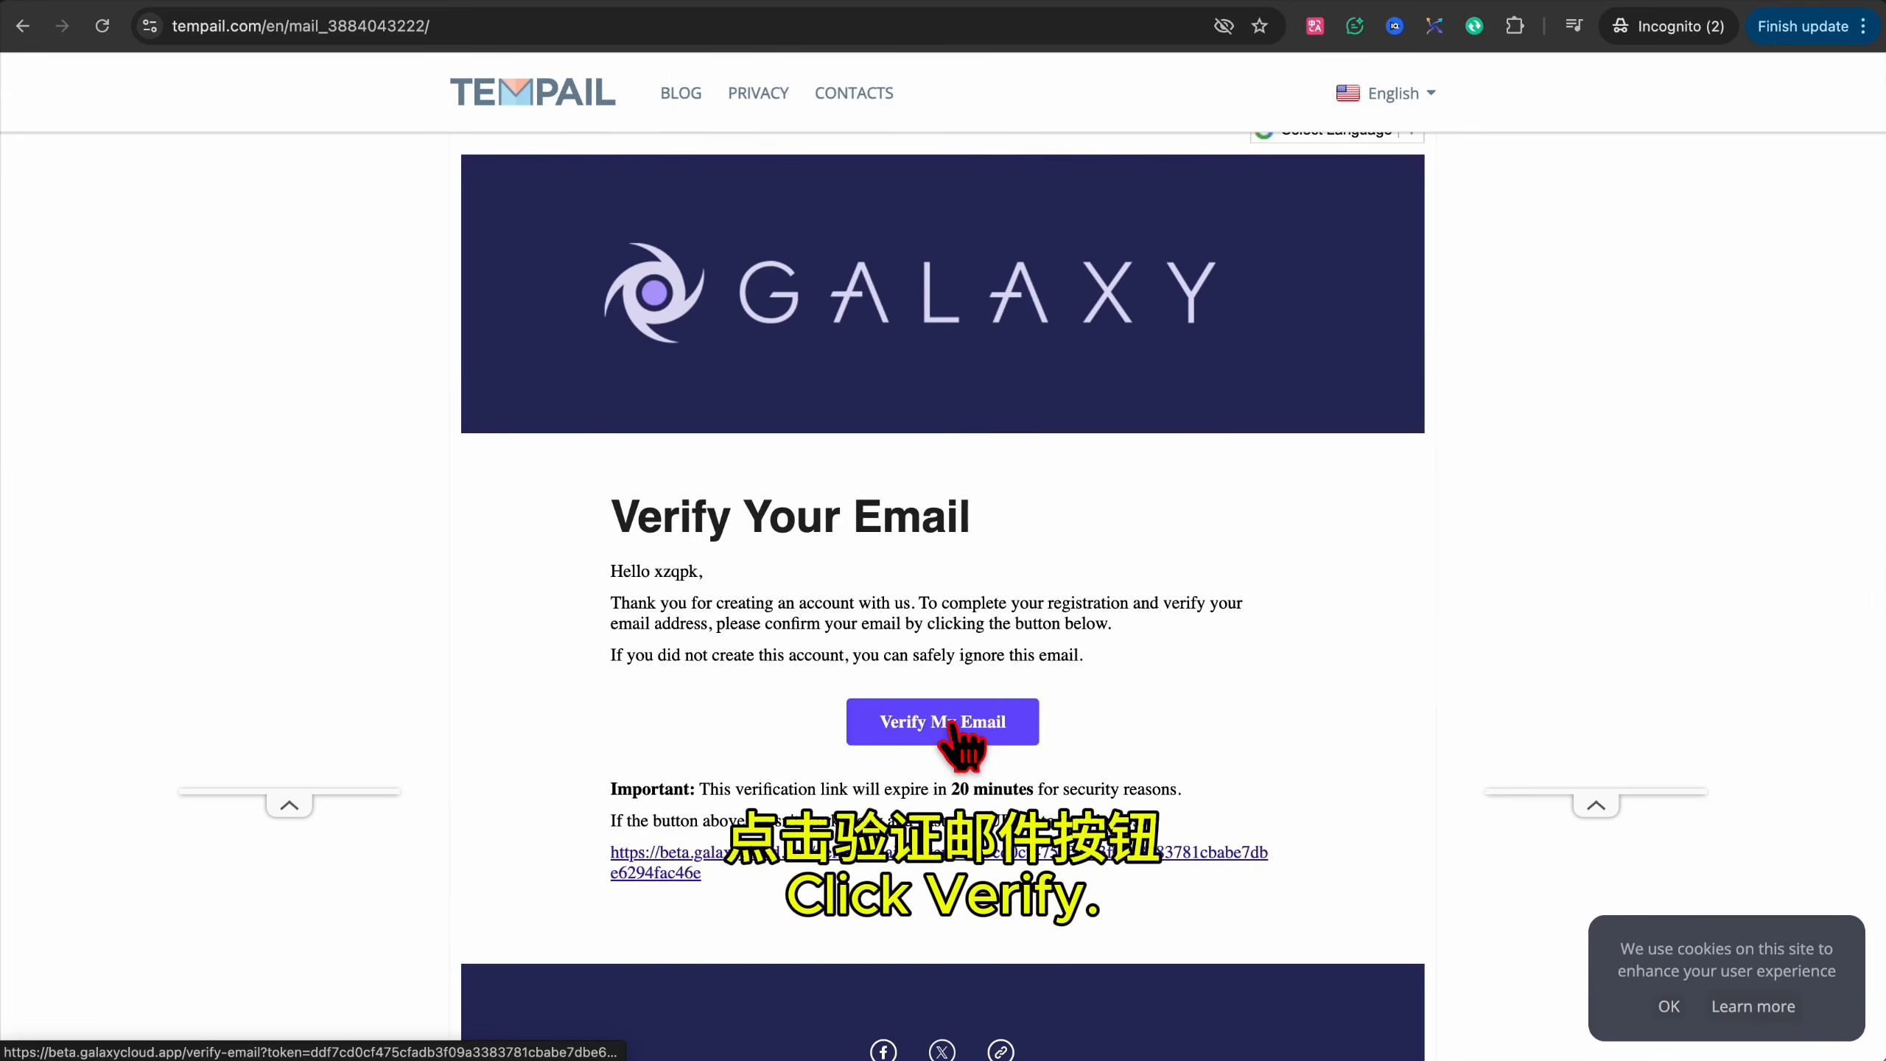
{"action": "left_click", "coordinate": [953, 727]}
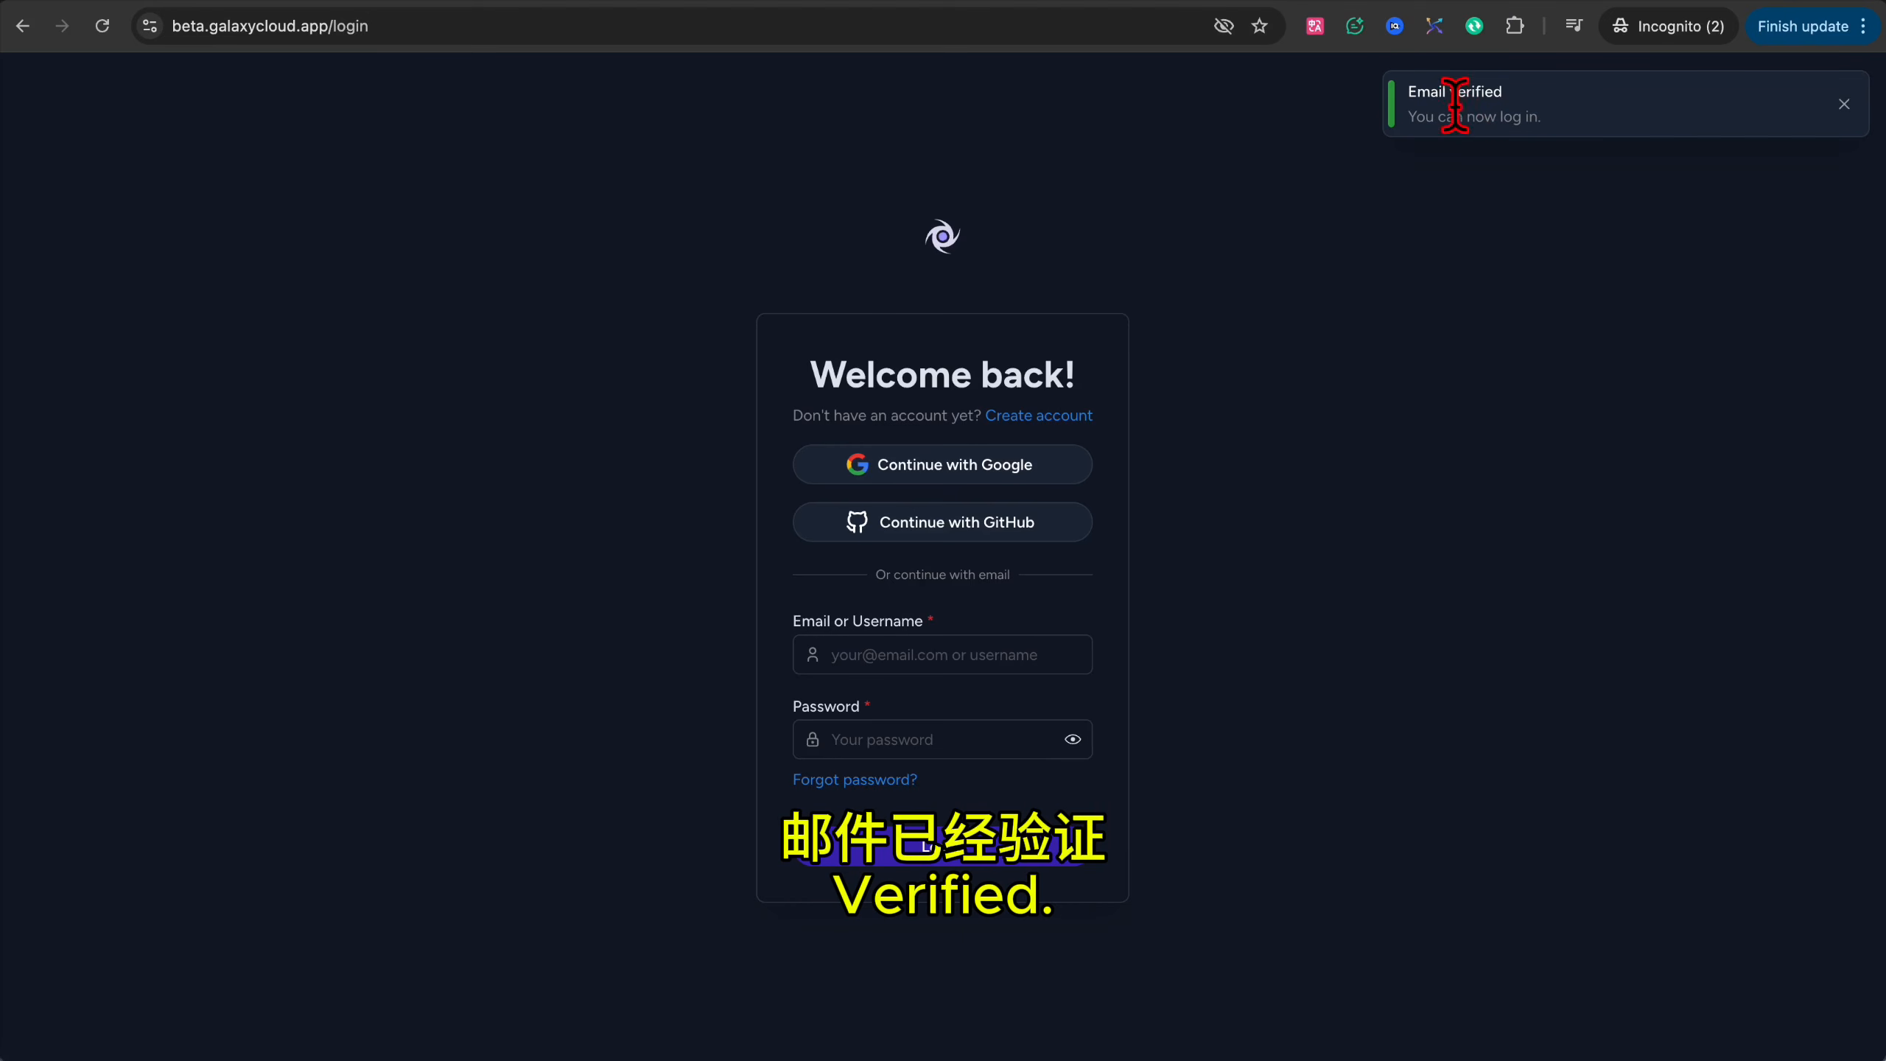
{"action": "left_click", "coordinate": [1844, 103]}
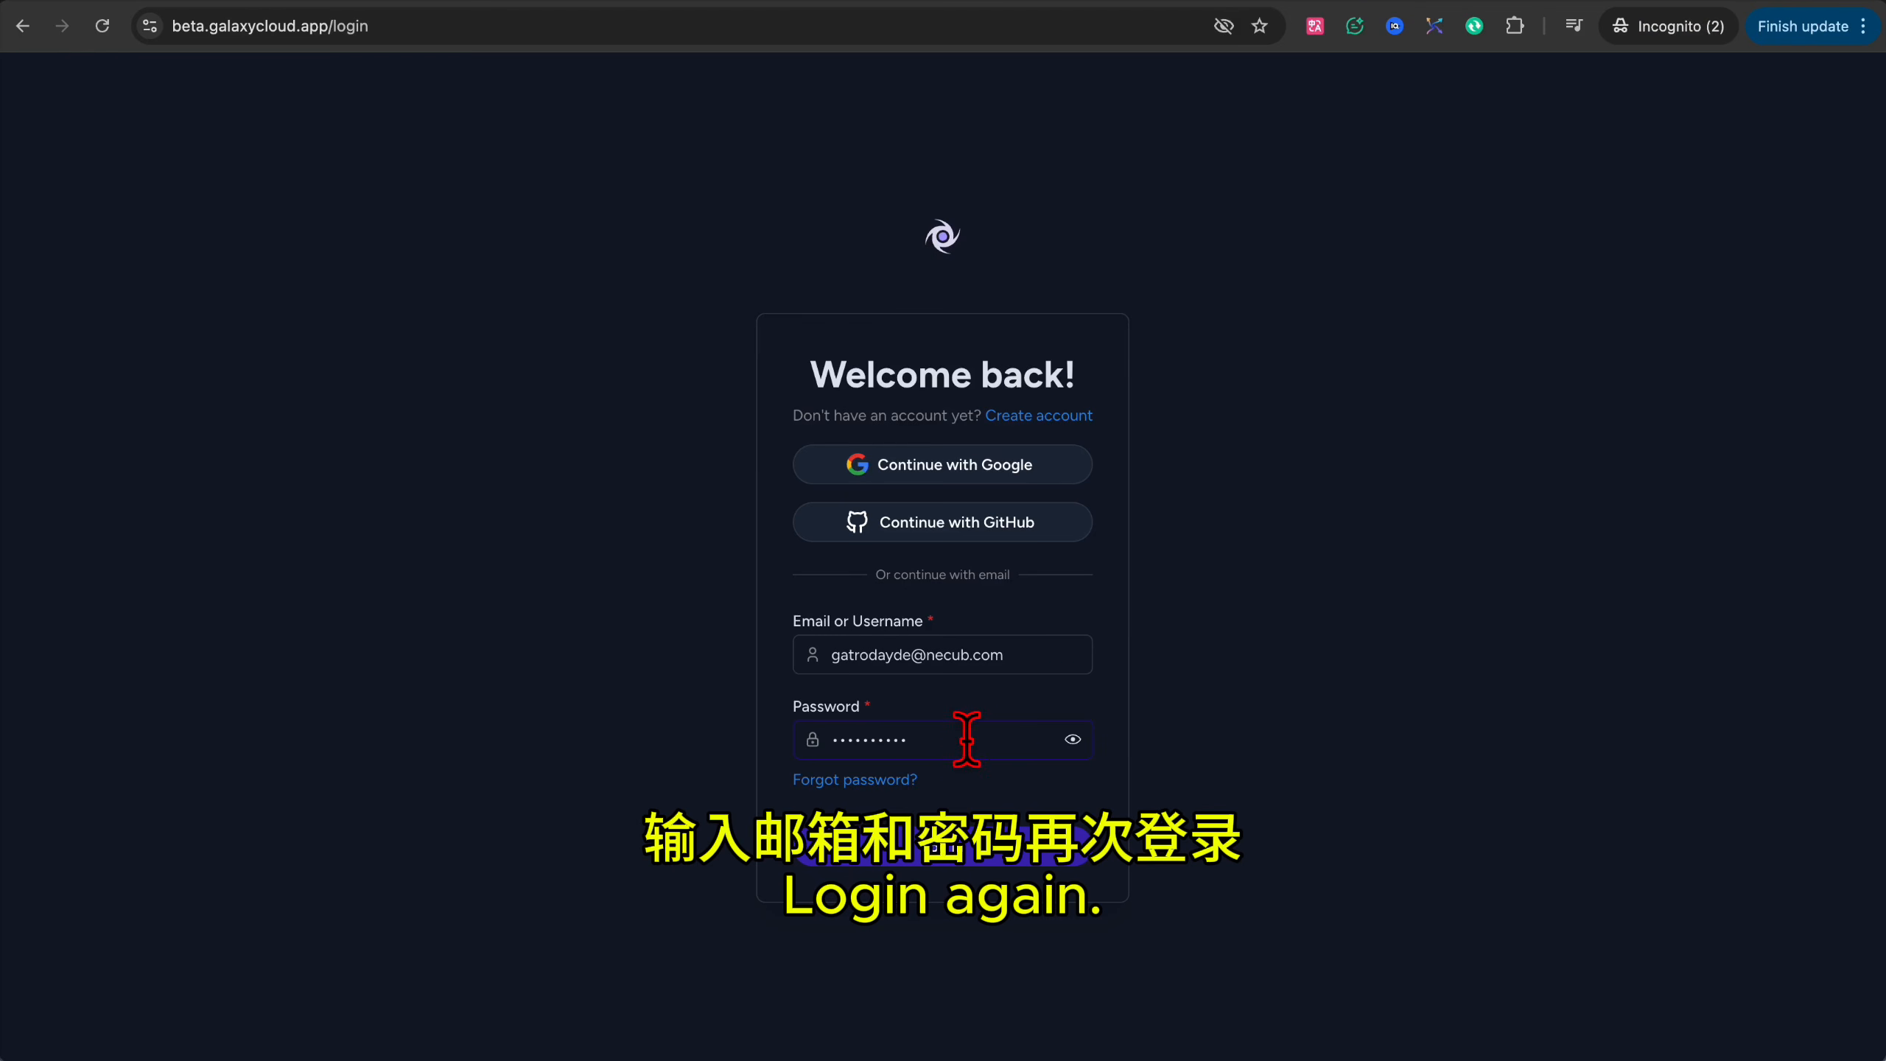
{"action": "left_click", "coordinate": [949, 854]}
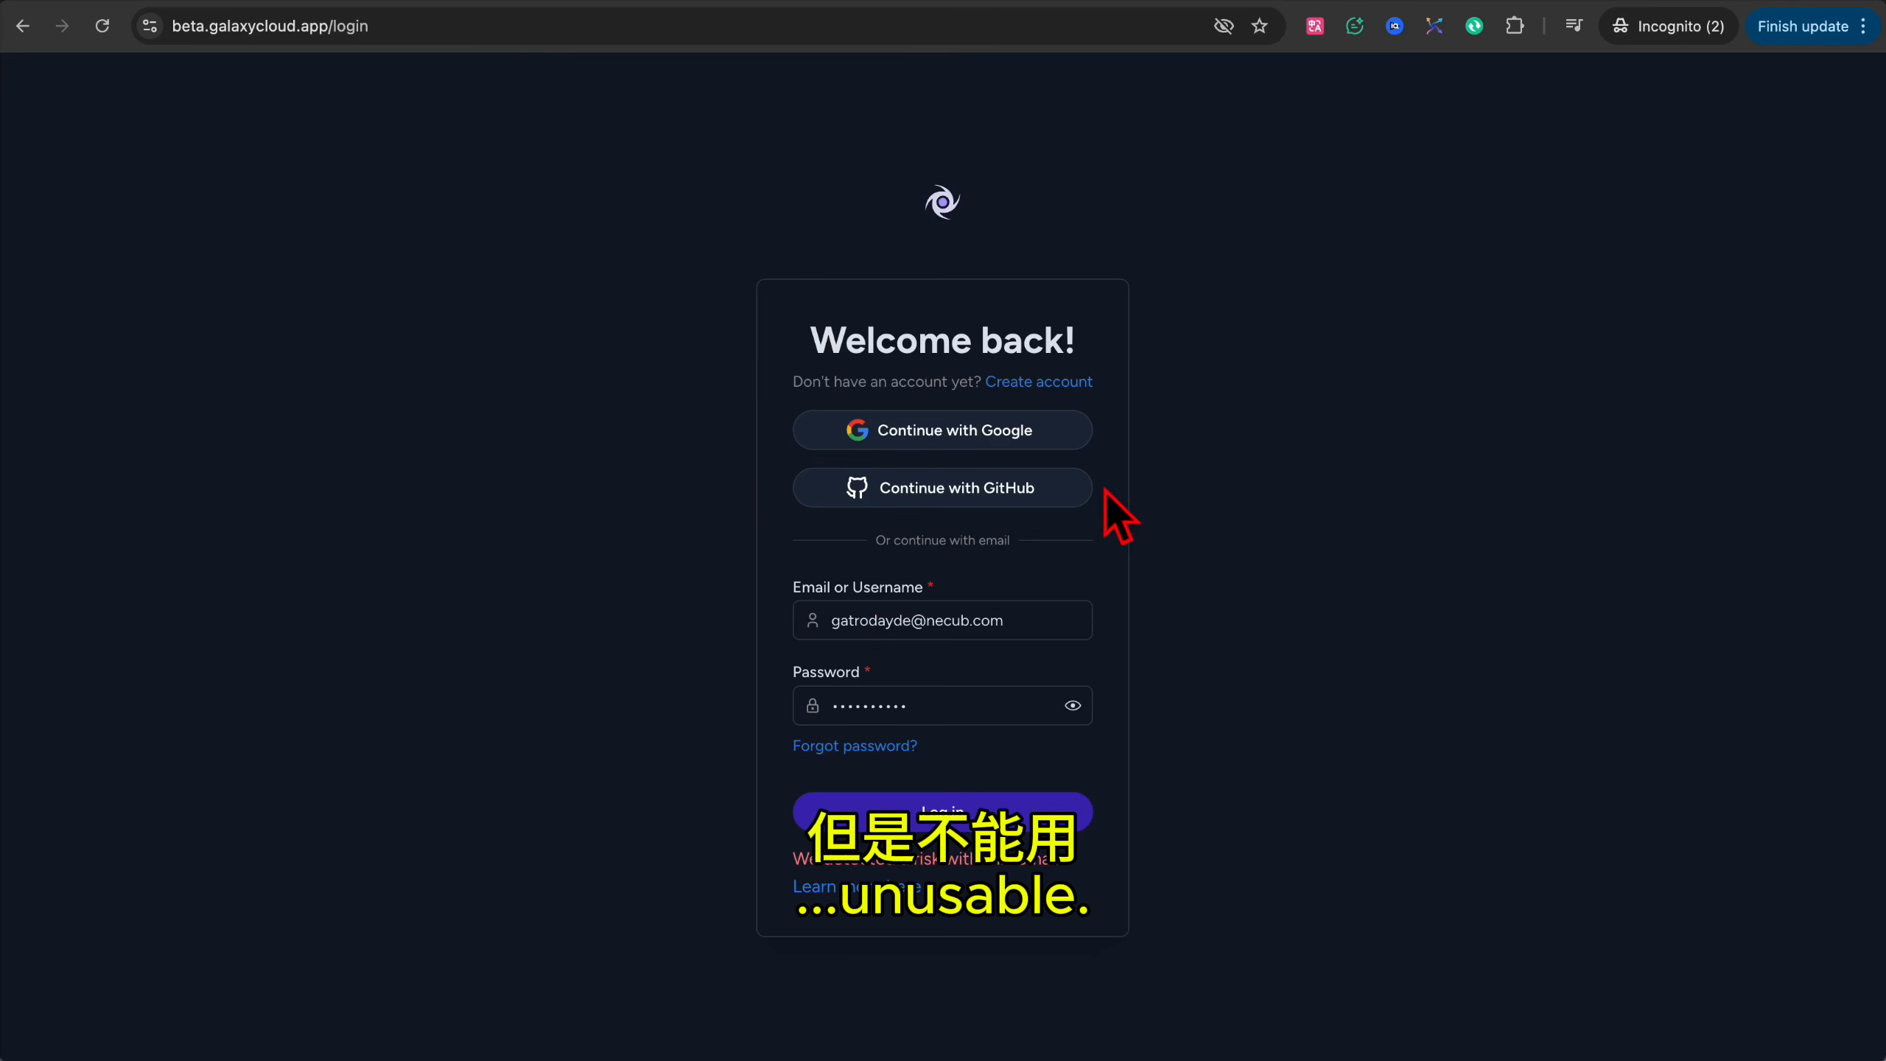
Sign up a fresh Galaxy Cloud account and confirm Billing shows $0.00 usage in us-east-1.
{"action": "left_click", "coordinate": [1069, 385]}
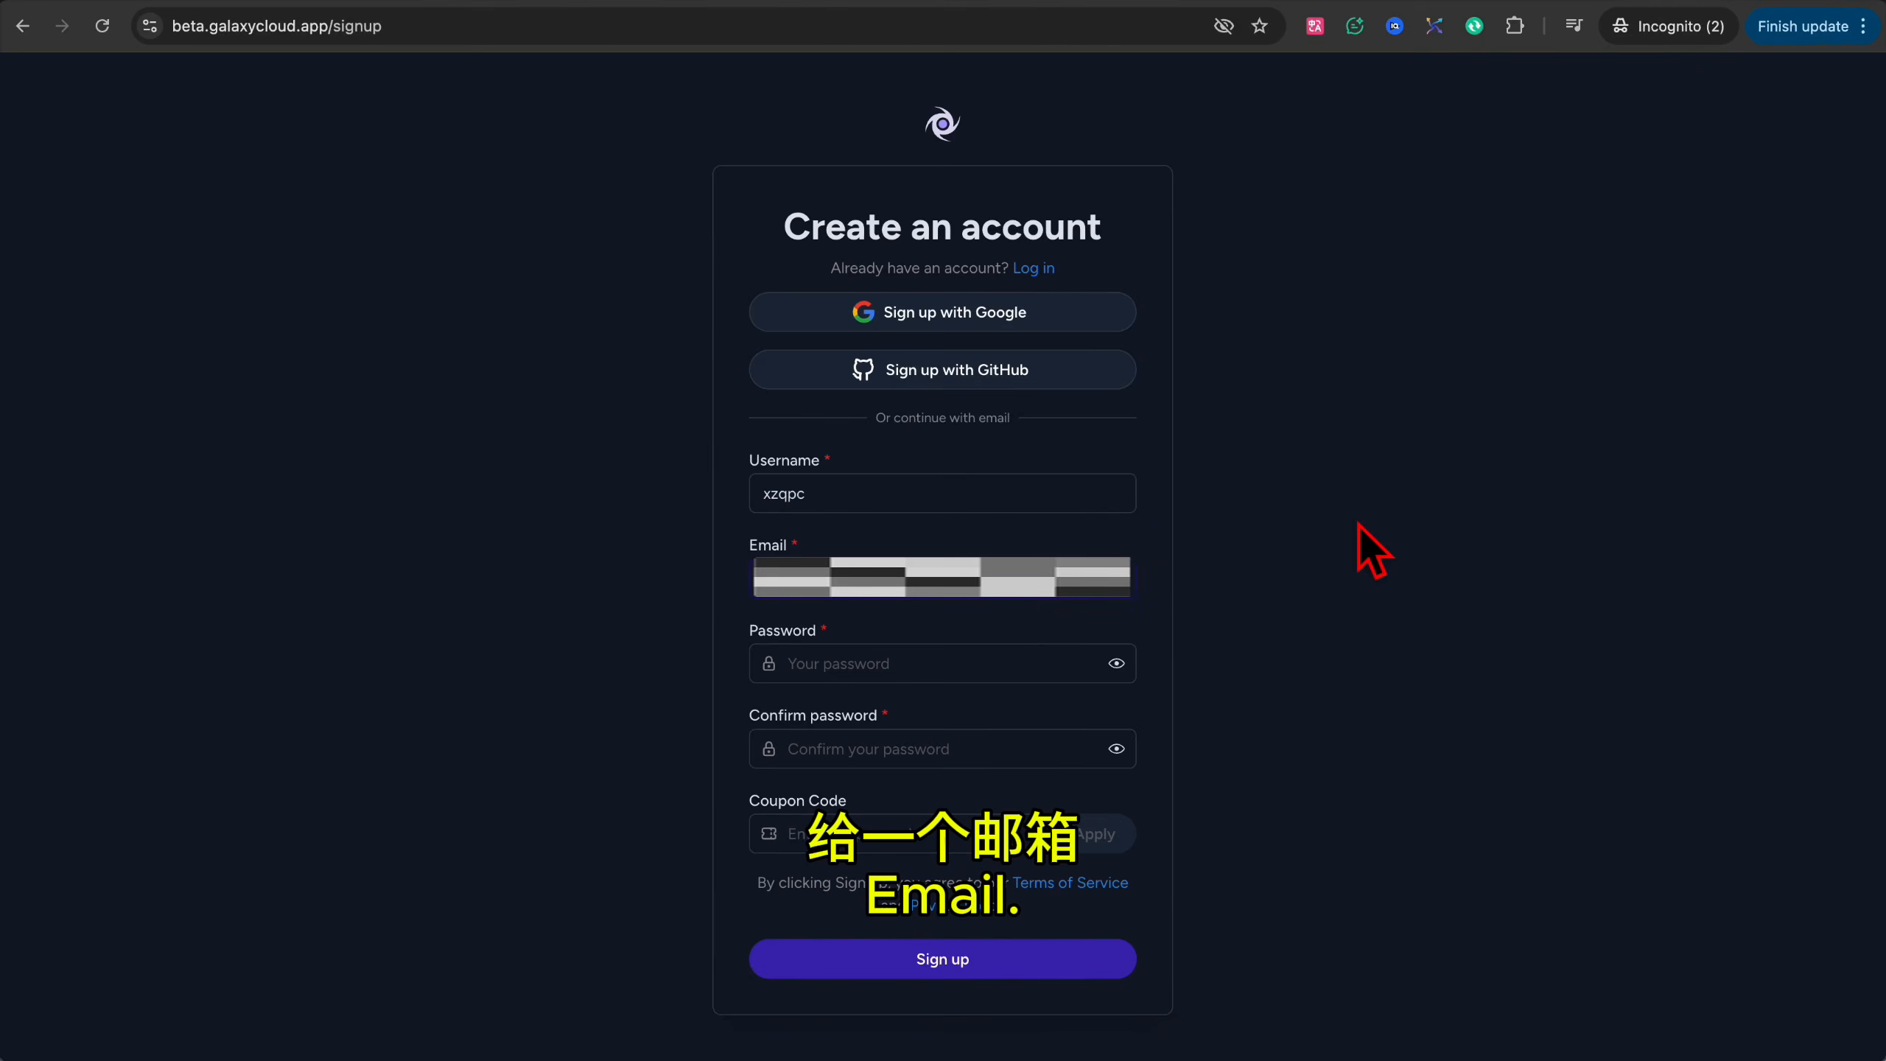
{"action": "left_click", "coordinate": [850, 664]}
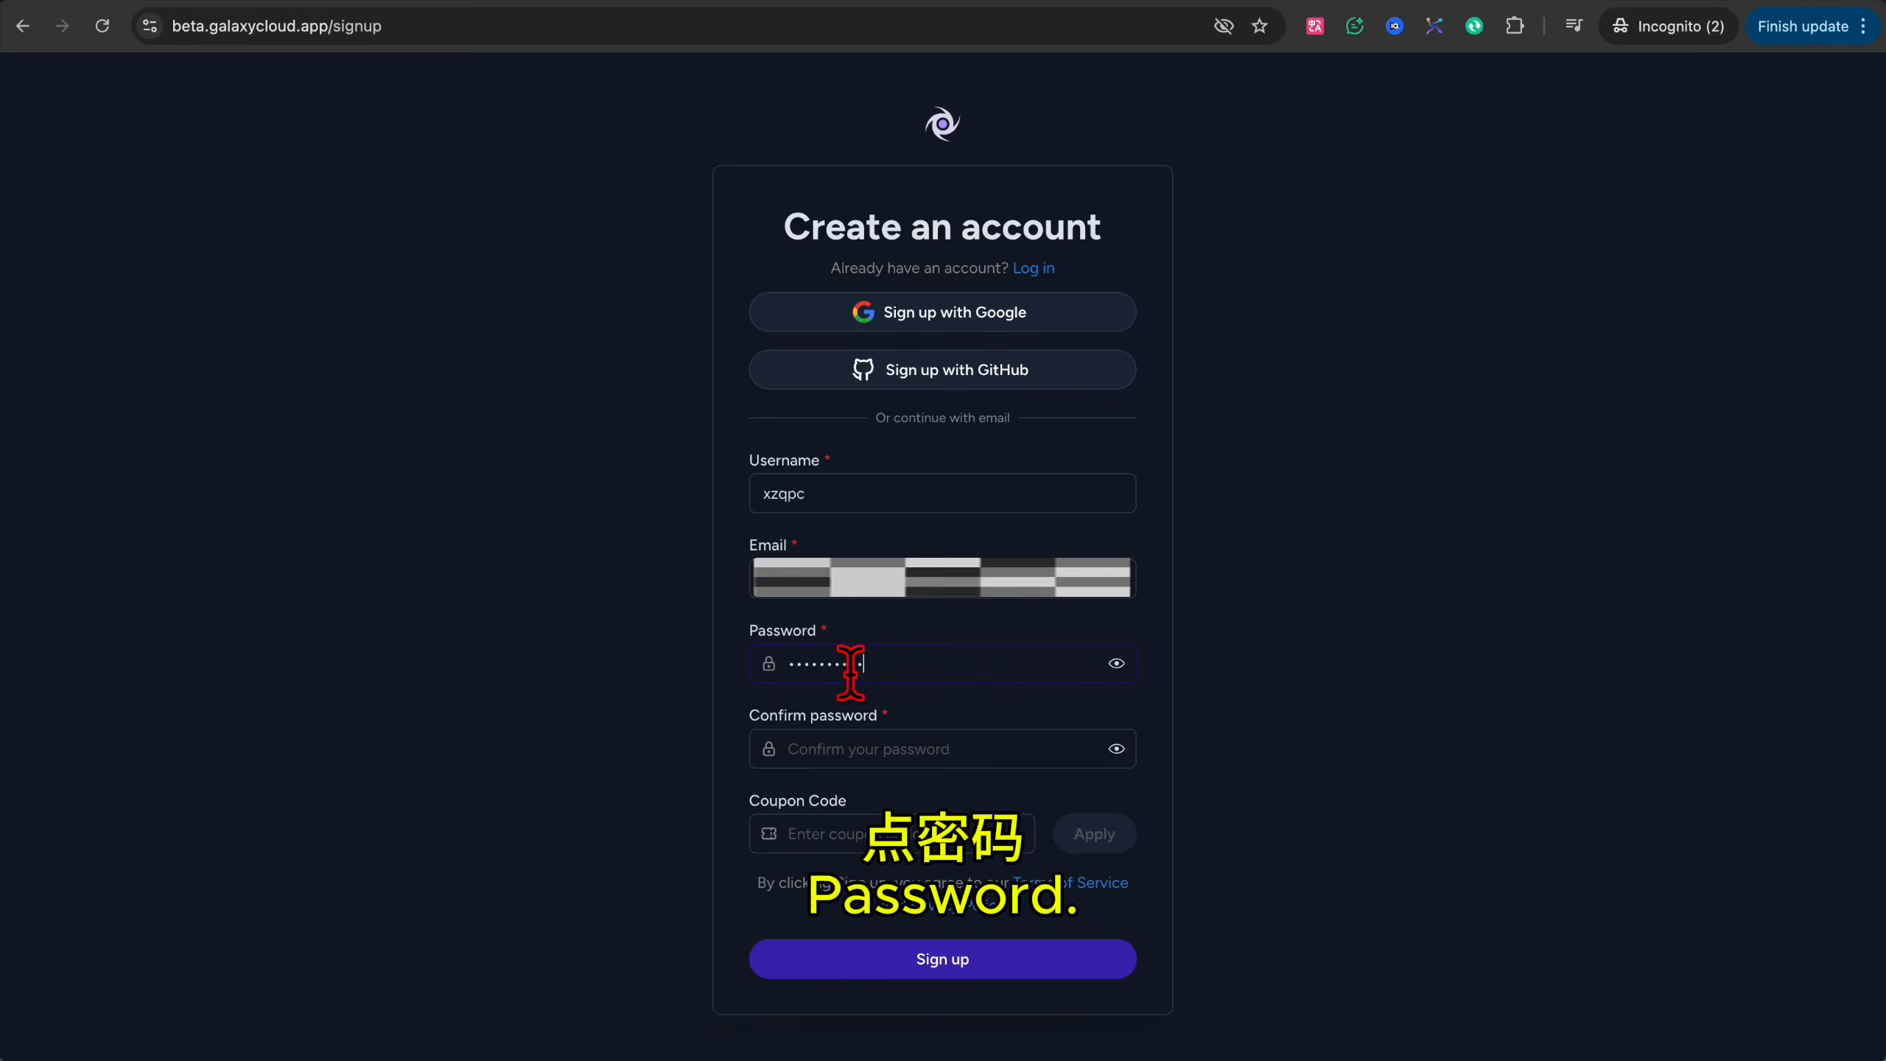
{"action": "left_click", "coordinate": [832, 746]}
{"action": "key", "text": "super+v"}
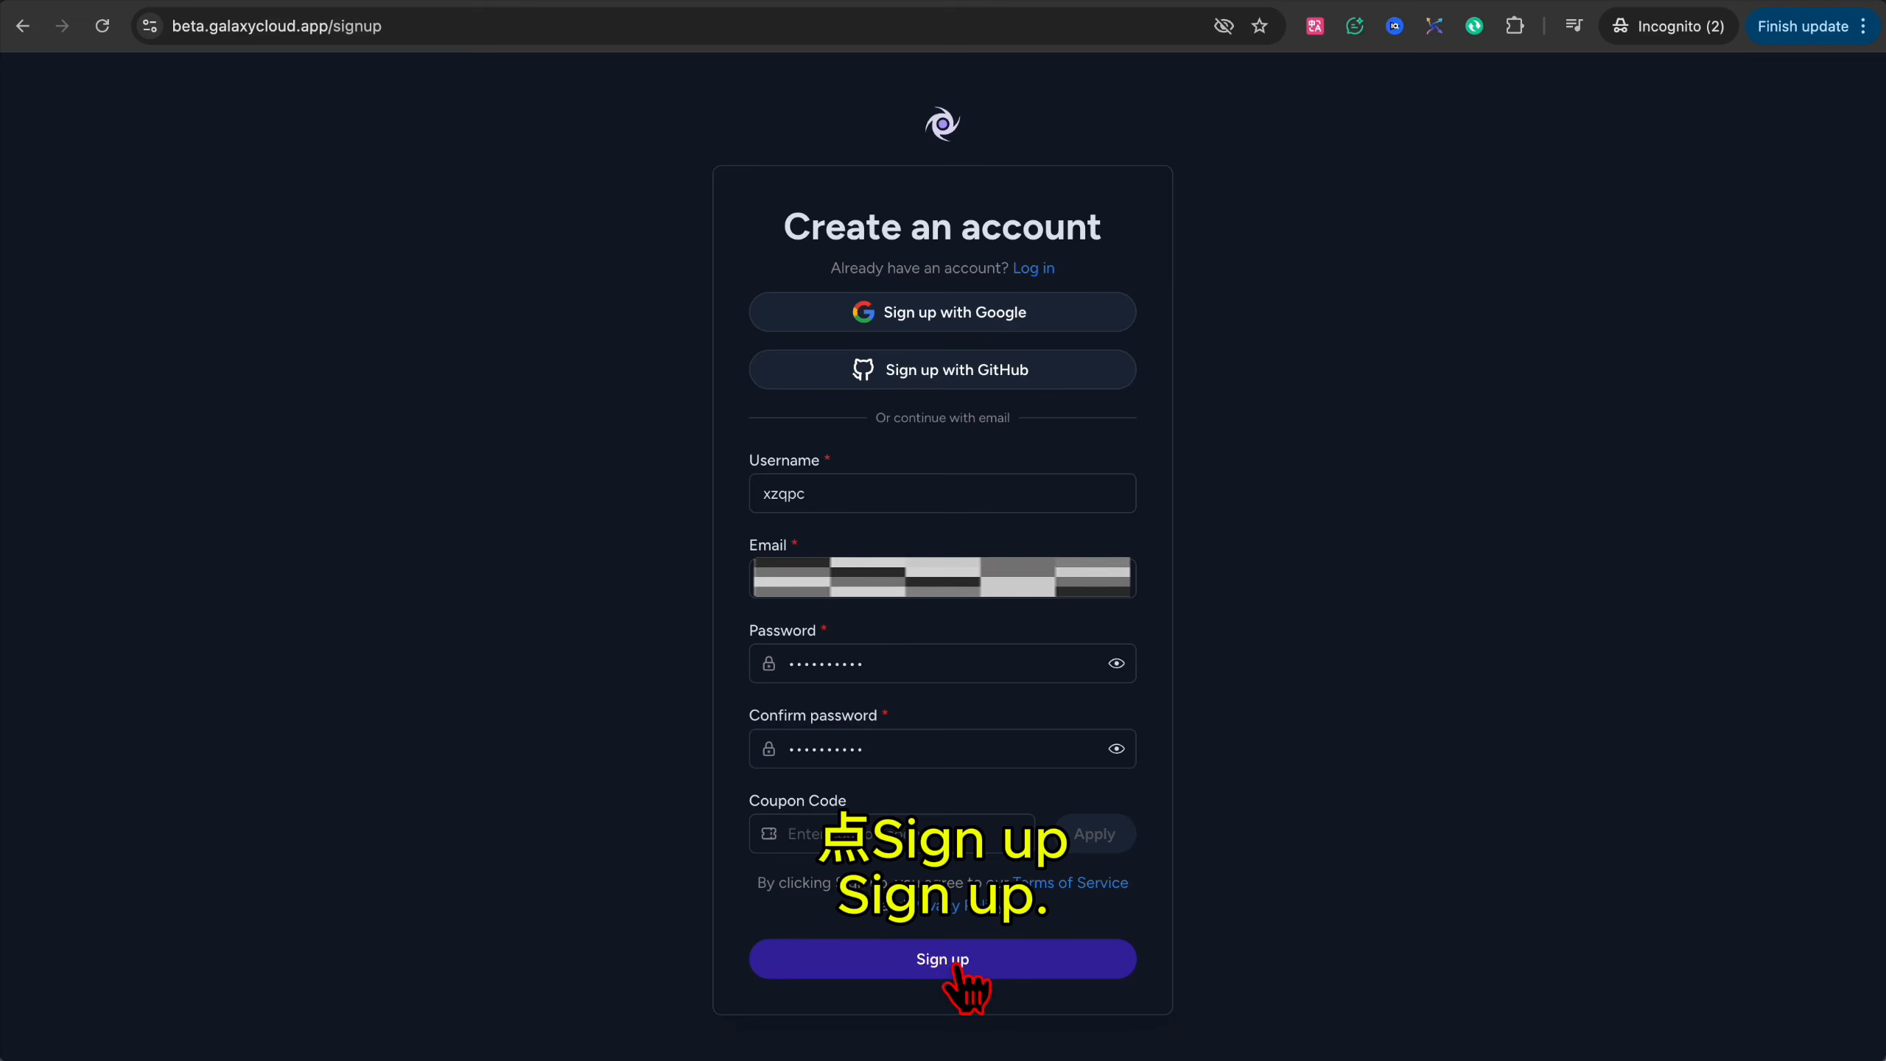
{"action": "left_click", "coordinate": [962, 966]}
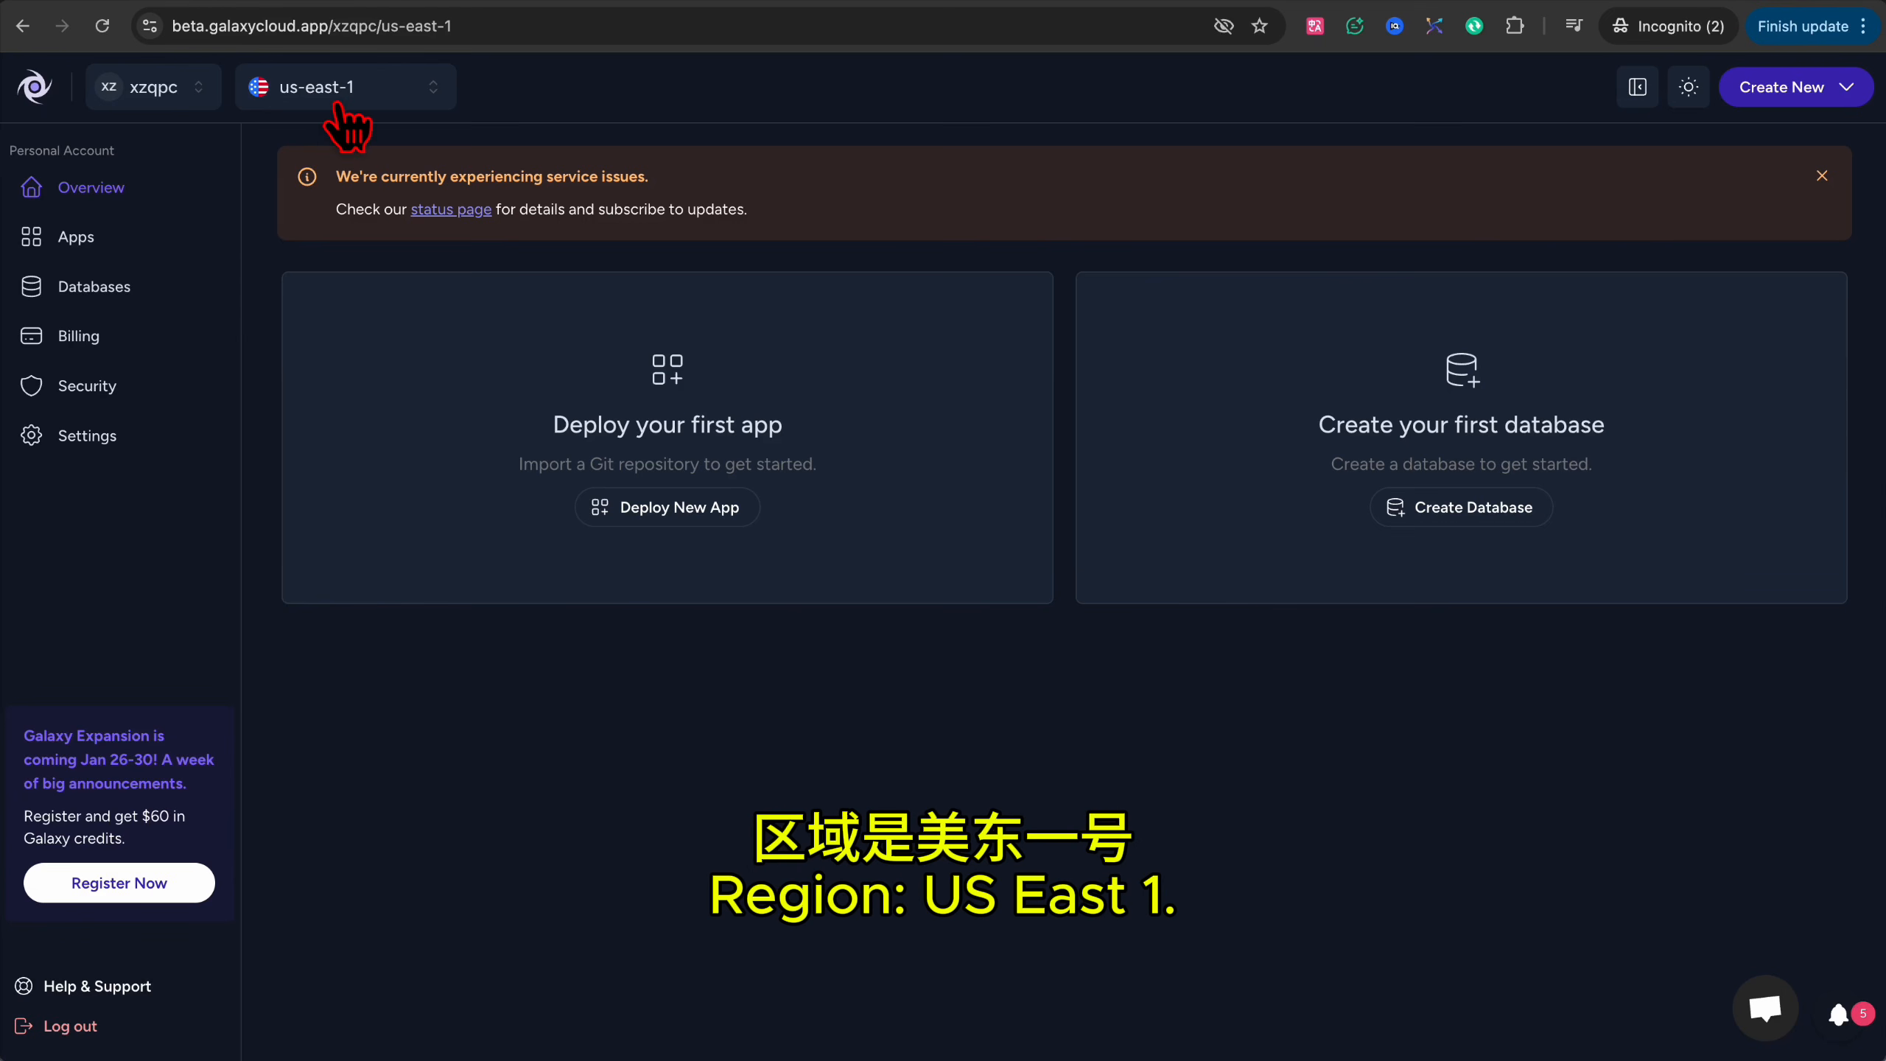
{"action": "left_click", "coordinate": [104, 346]}
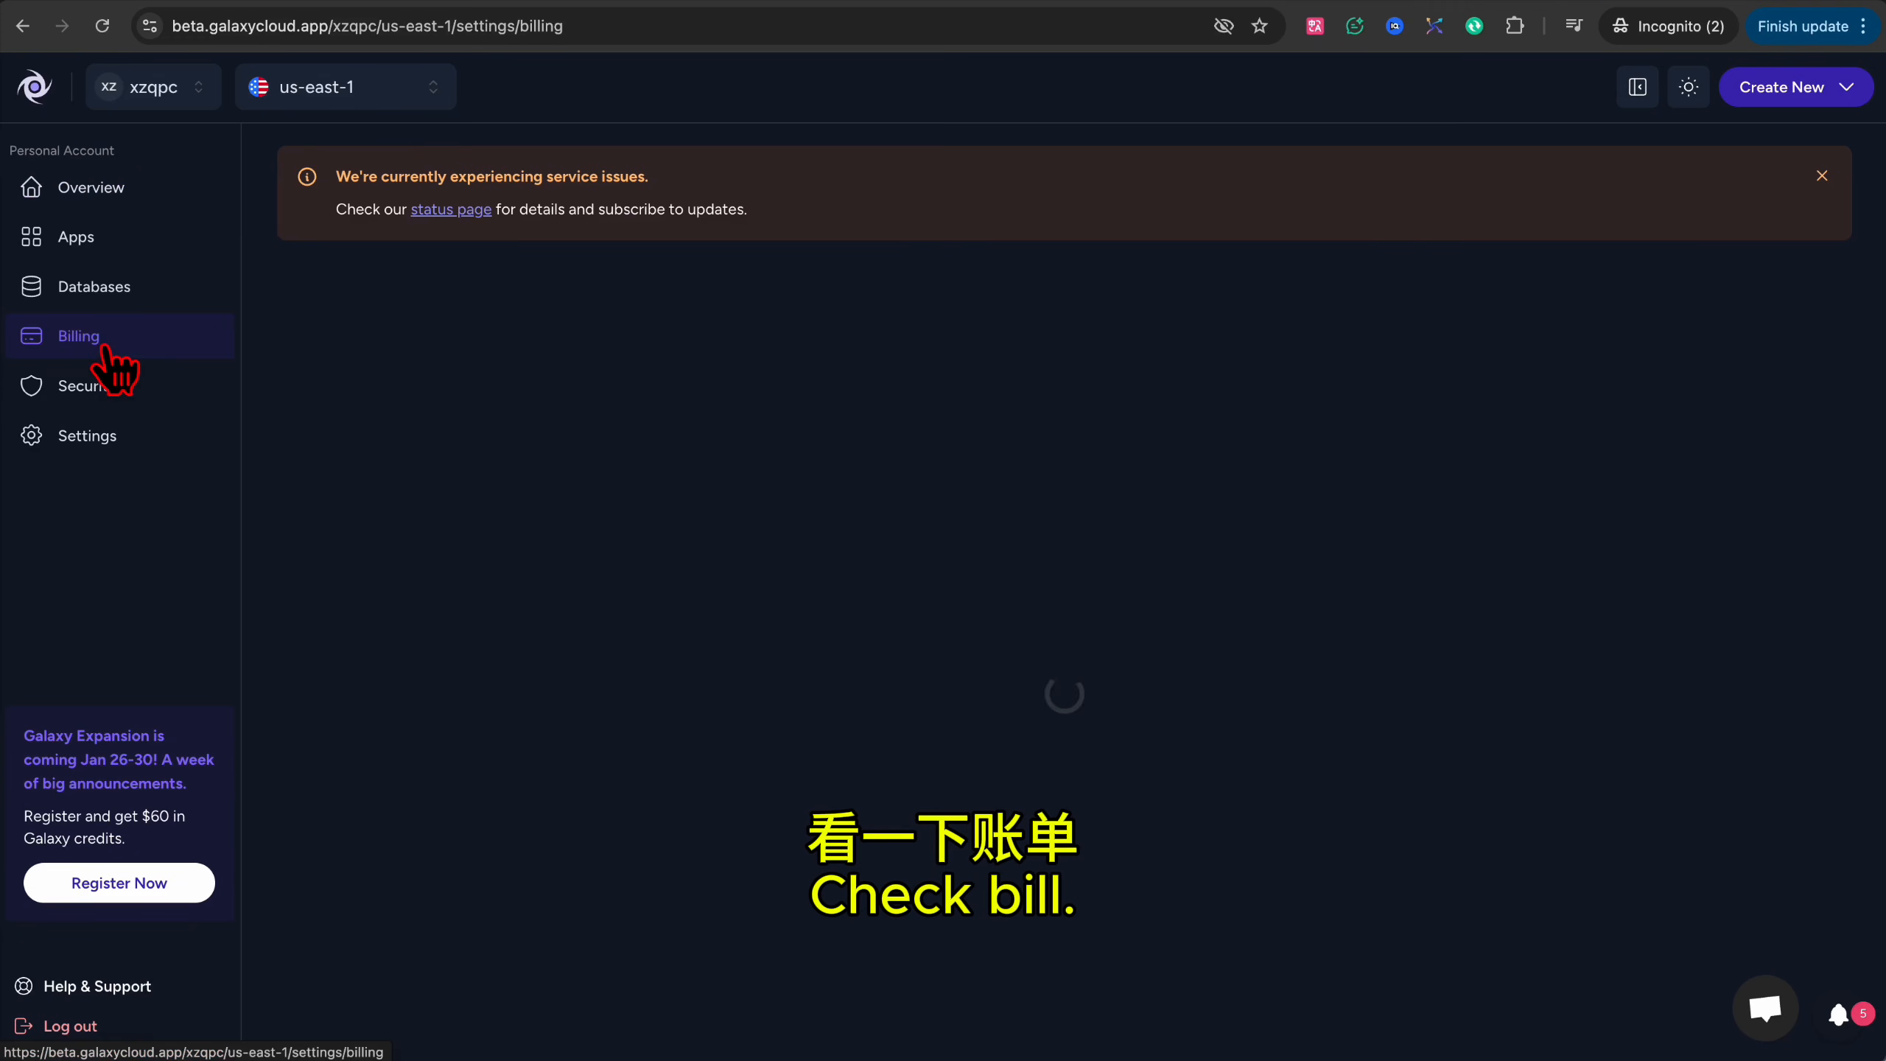
{"action": "left_click_drag", "start_coordinate": [329, 806], "coordinate": [305, 812]}
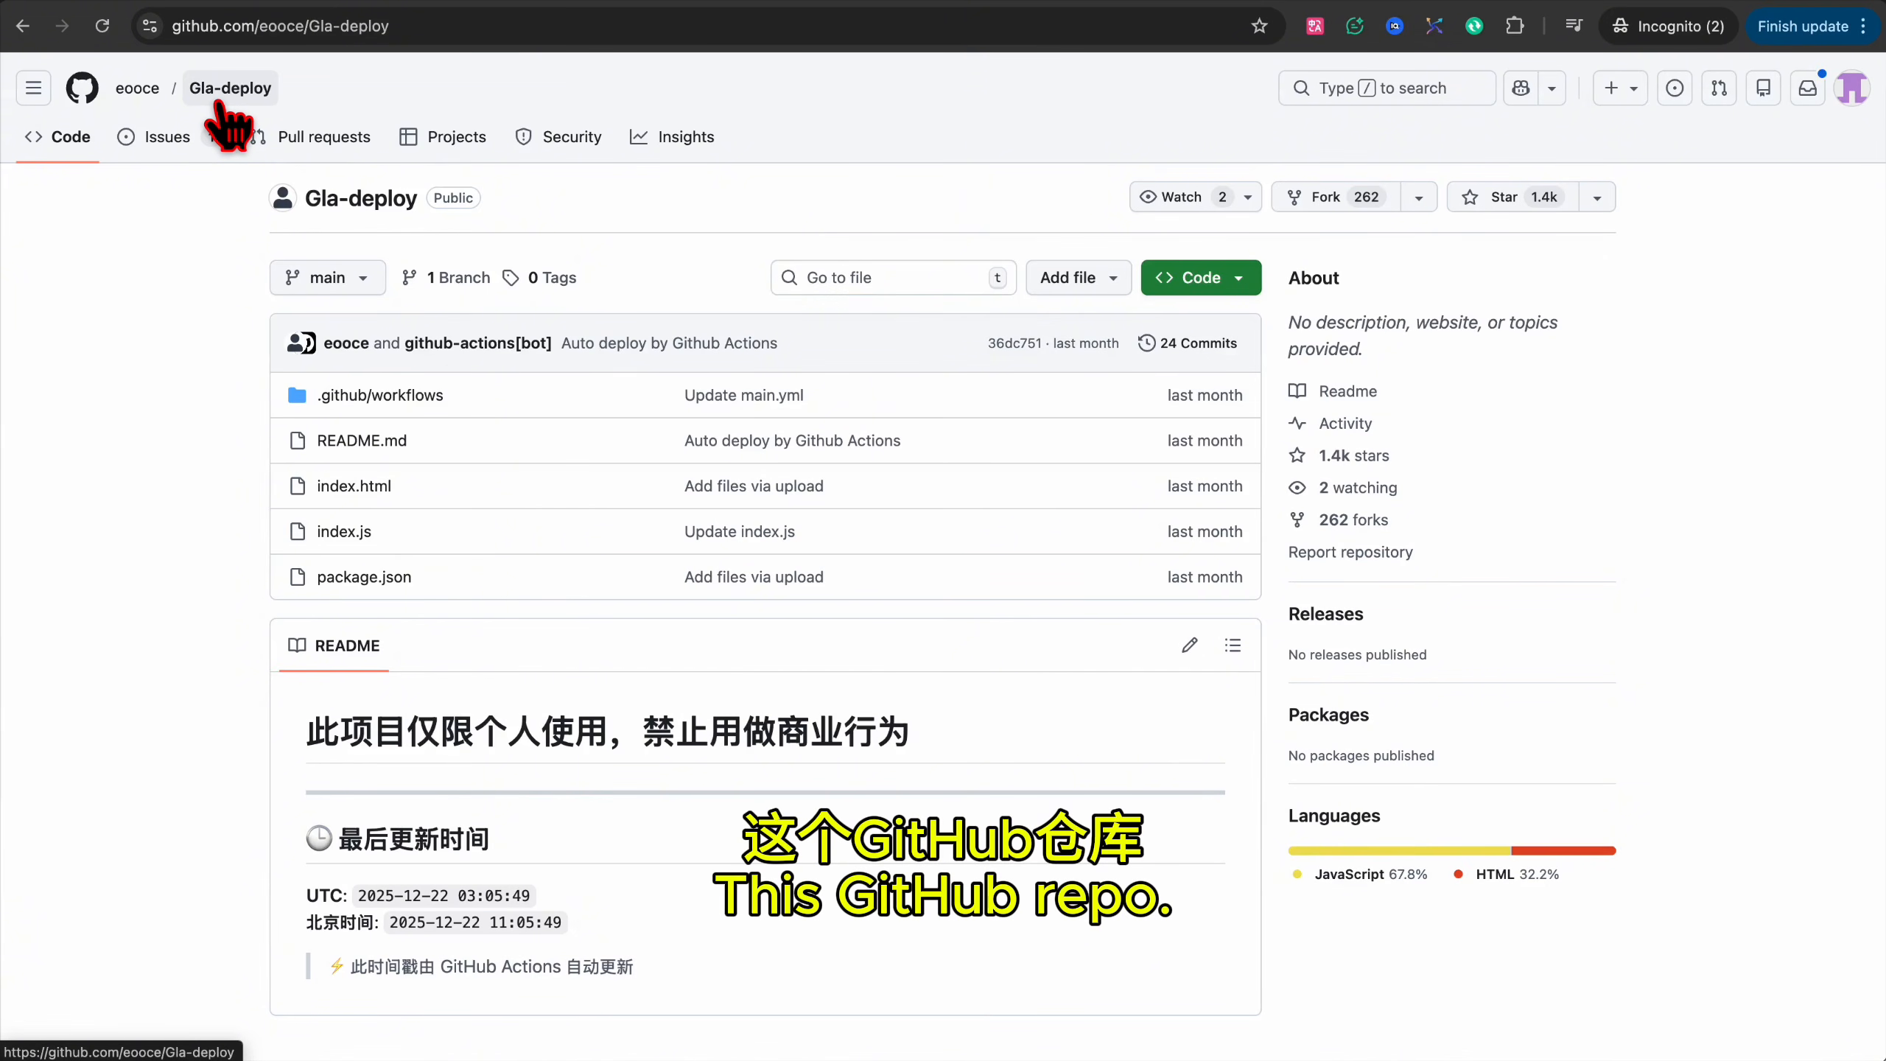
Star Gla-deploy and fork it as glax-20012026, copying all branches rather than main only.
{"action": "left_click", "coordinate": [1537, 195]}
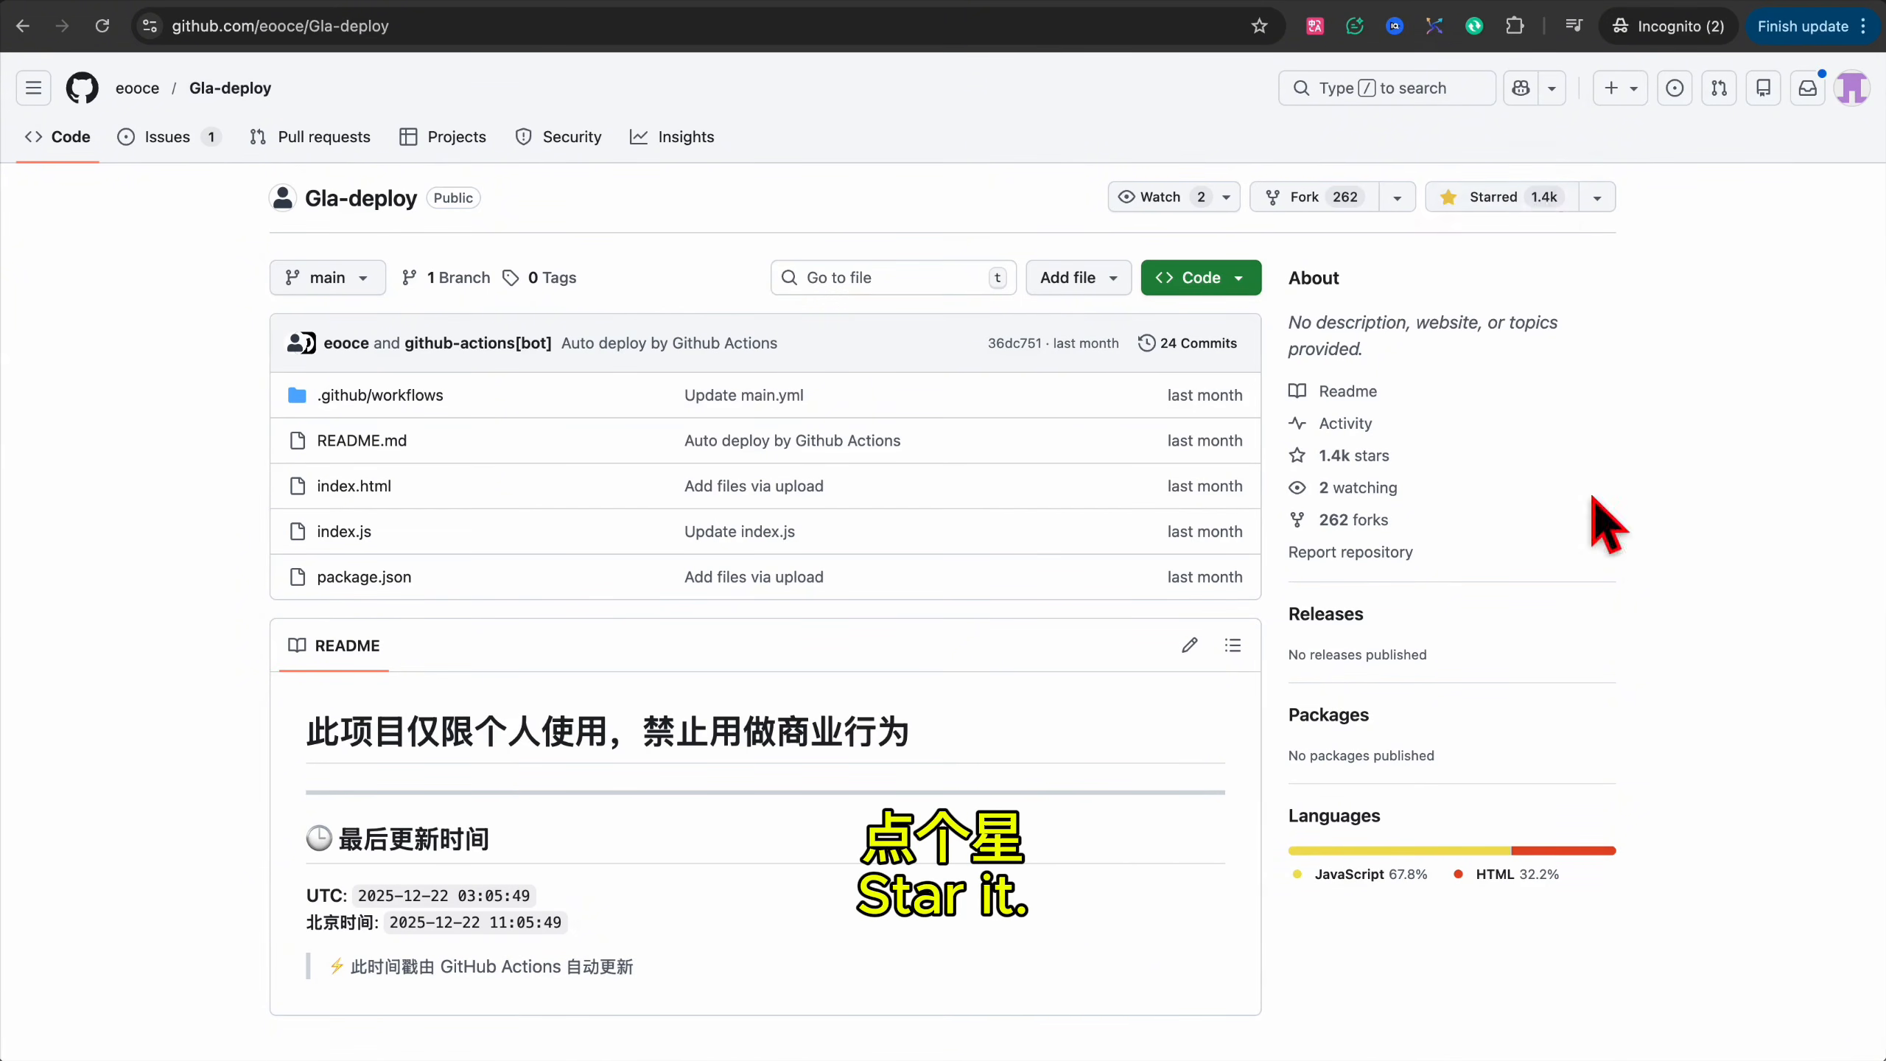
{"action": "left_click", "coordinate": [1305, 200]}
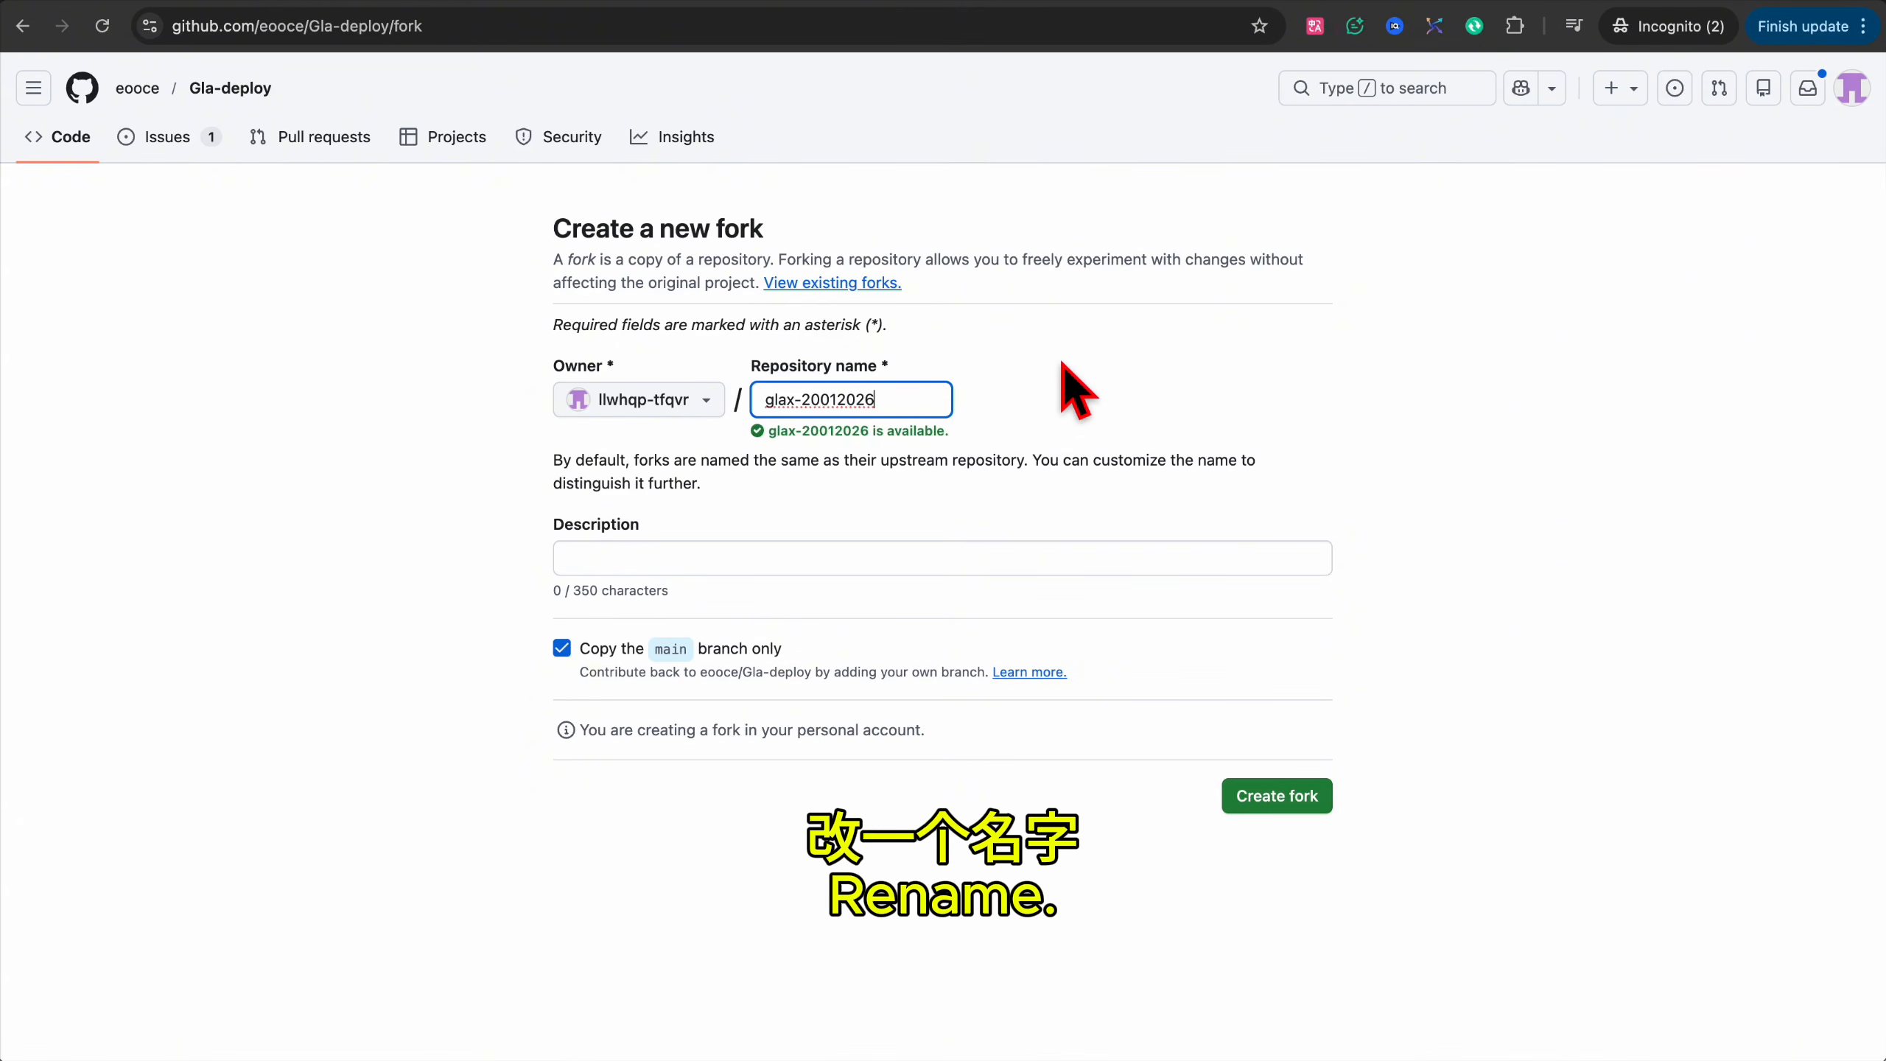
{"action": "left_click", "coordinate": [562, 647]}
{"action": "left_click", "coordinate": [1277, 799]}
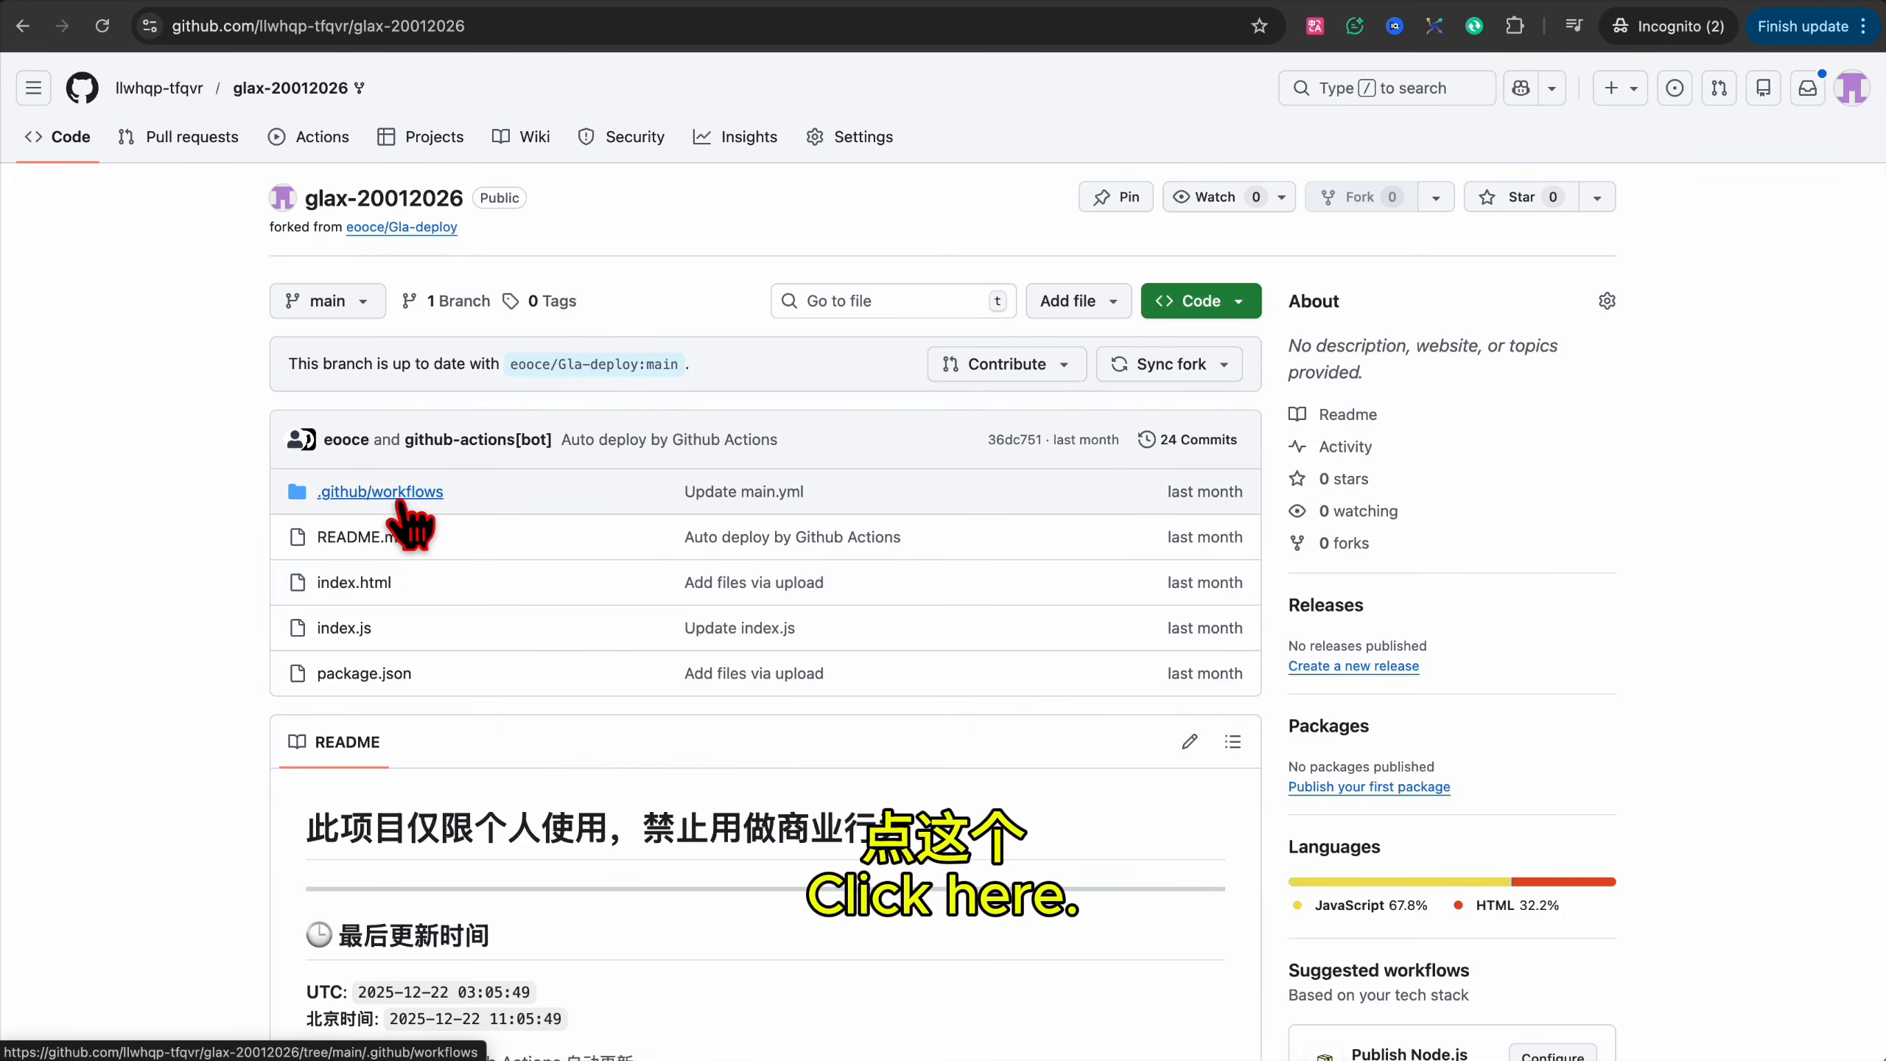
Open the fork's .github/workflows/main.yml and review its '5 1 * * *' cron schedule.
{"action": "left_click", "coordinate": [400, 497]}
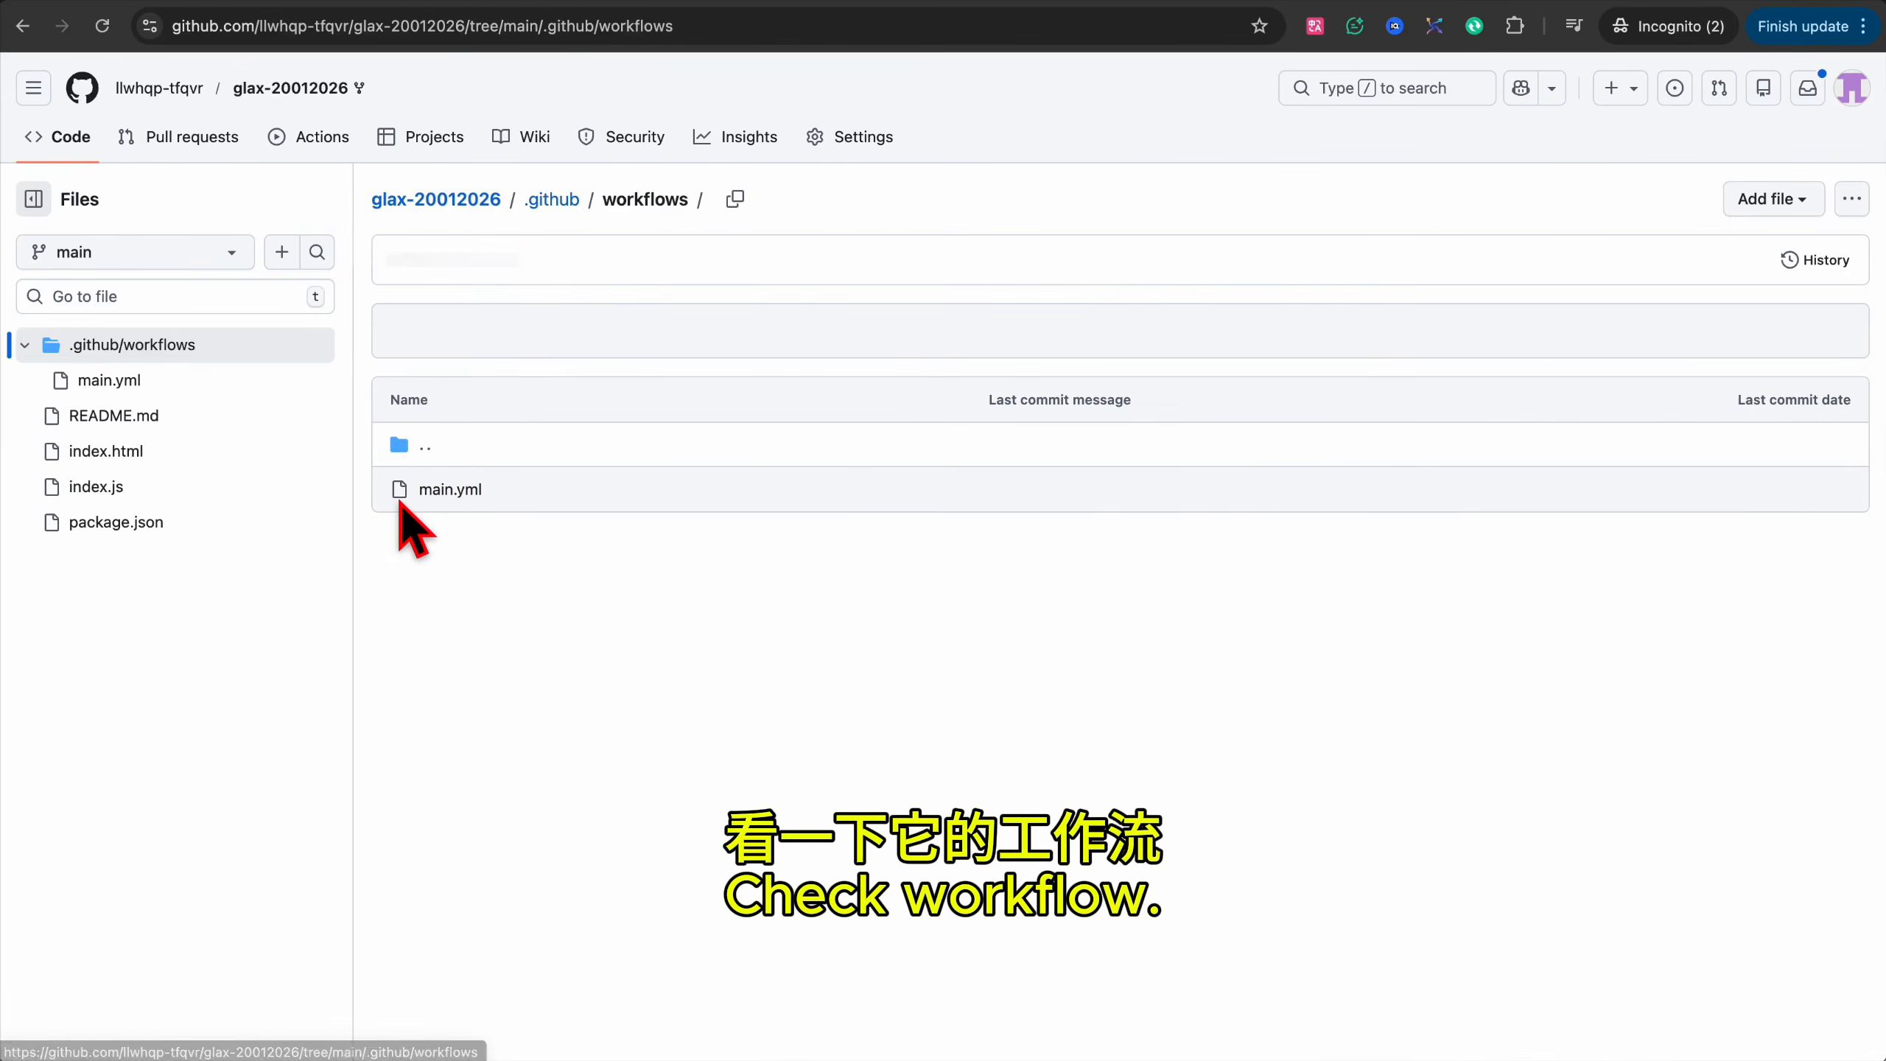
{"action": "left_click", "coordinate": [451, 491]}
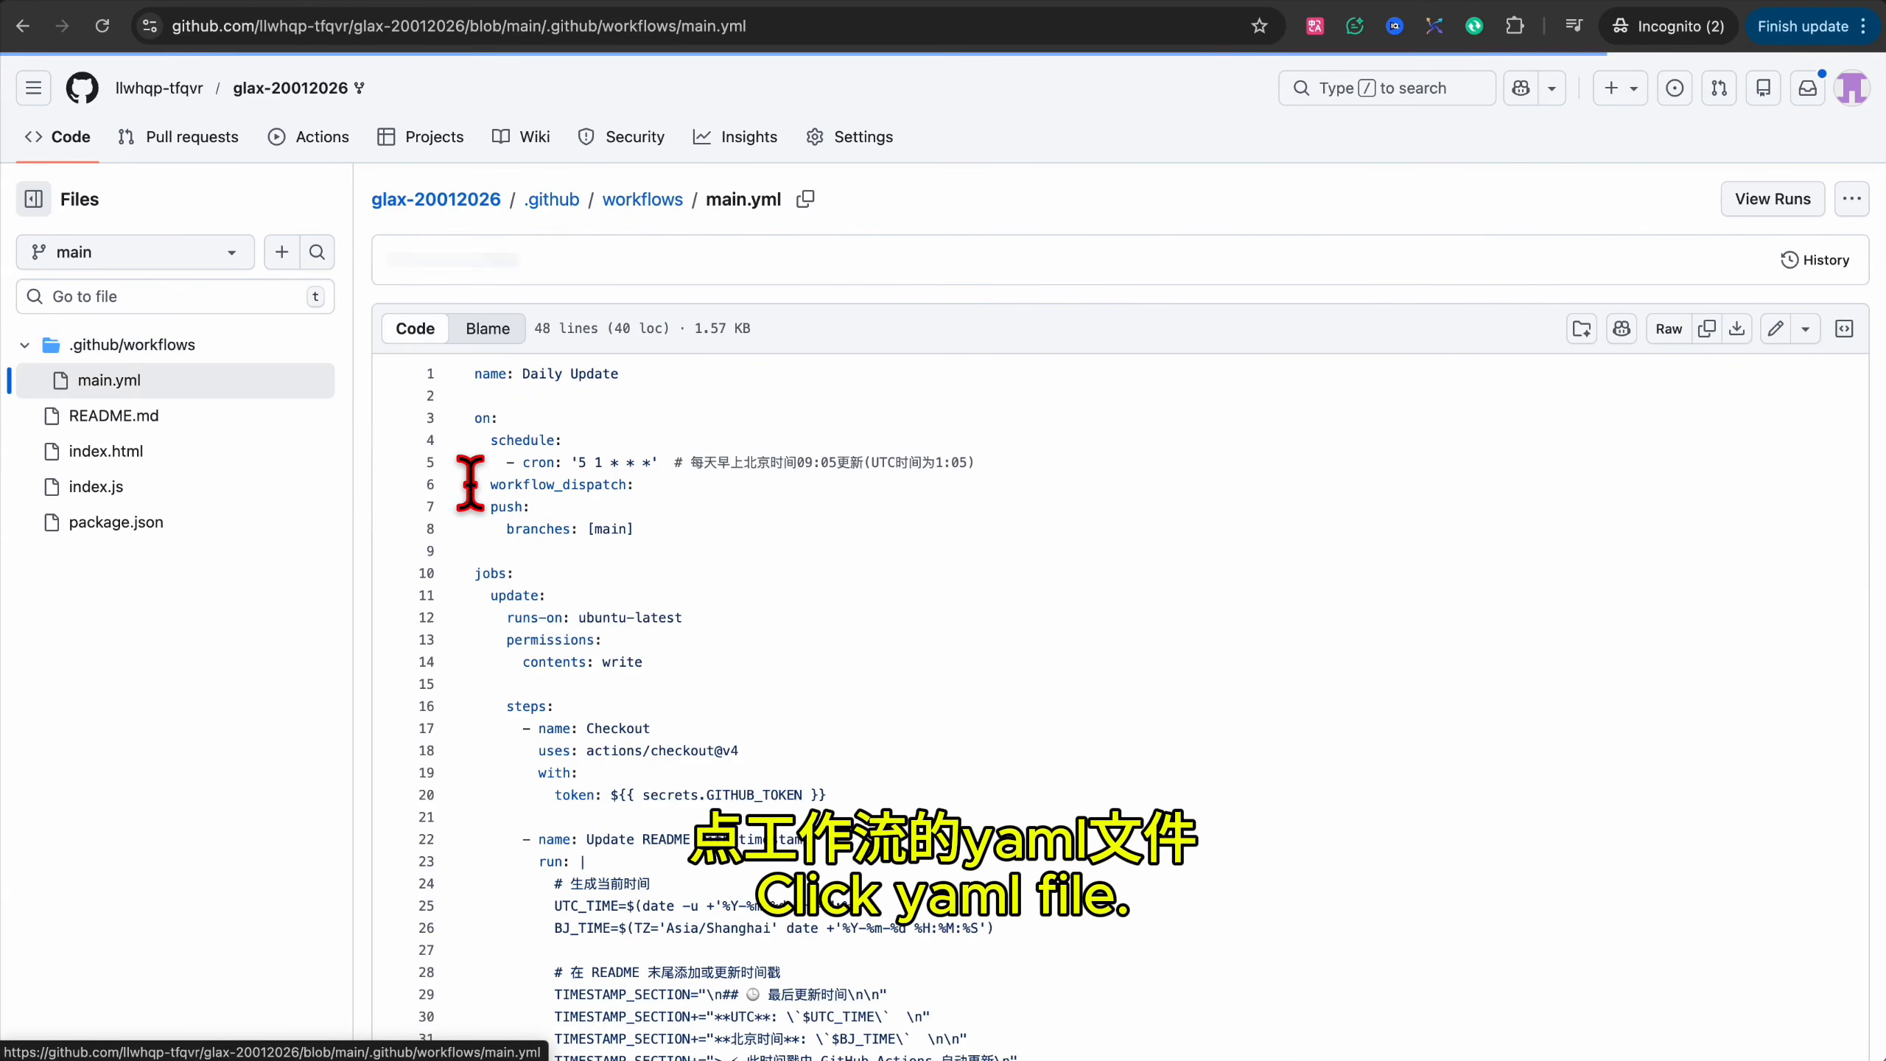
{"action": "left_click_drag", "start_coordinate": [691, 462], "coordinate": [976, 462]}
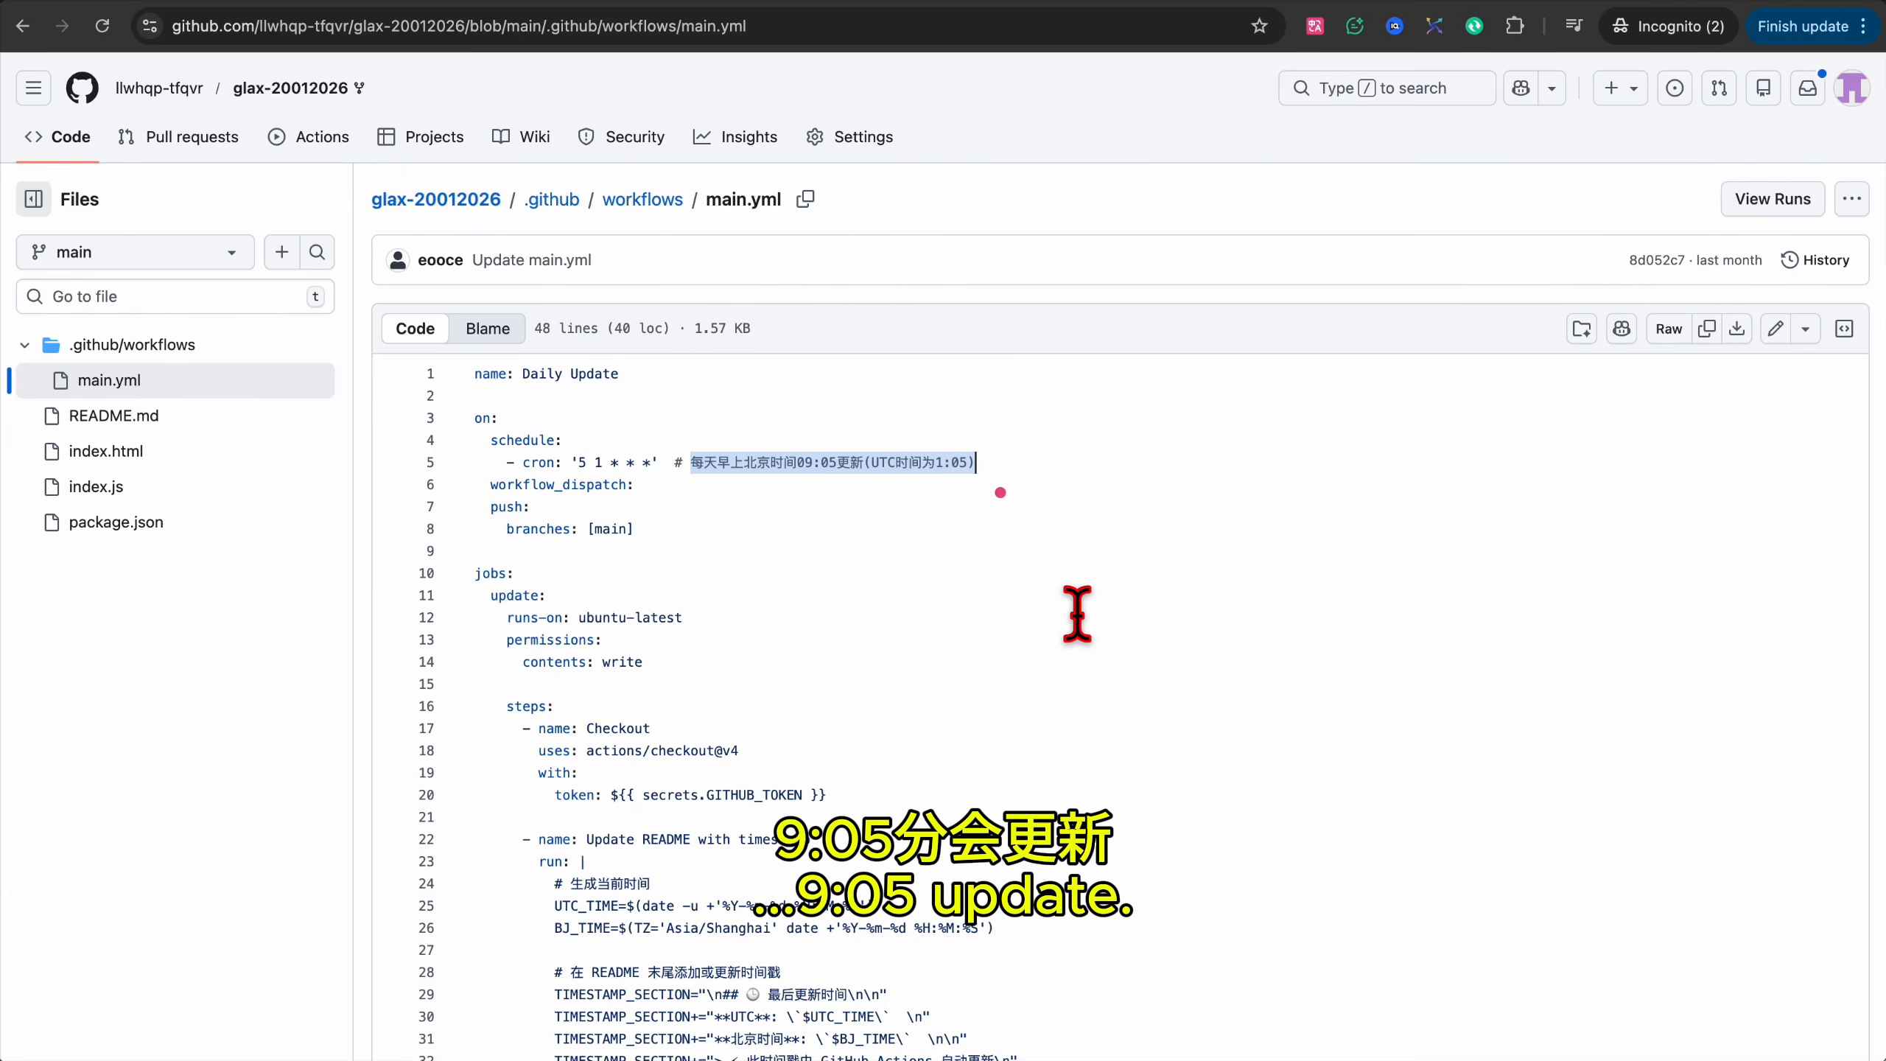
{"action": "scroll", "coordinate": [1076, 613], "scroll_direction": "down", "scroll_amount": 3}
{"action": "scroll", "coordinate": [1076, 614], "scroll_direction": "down", "scroll_amount": 3}
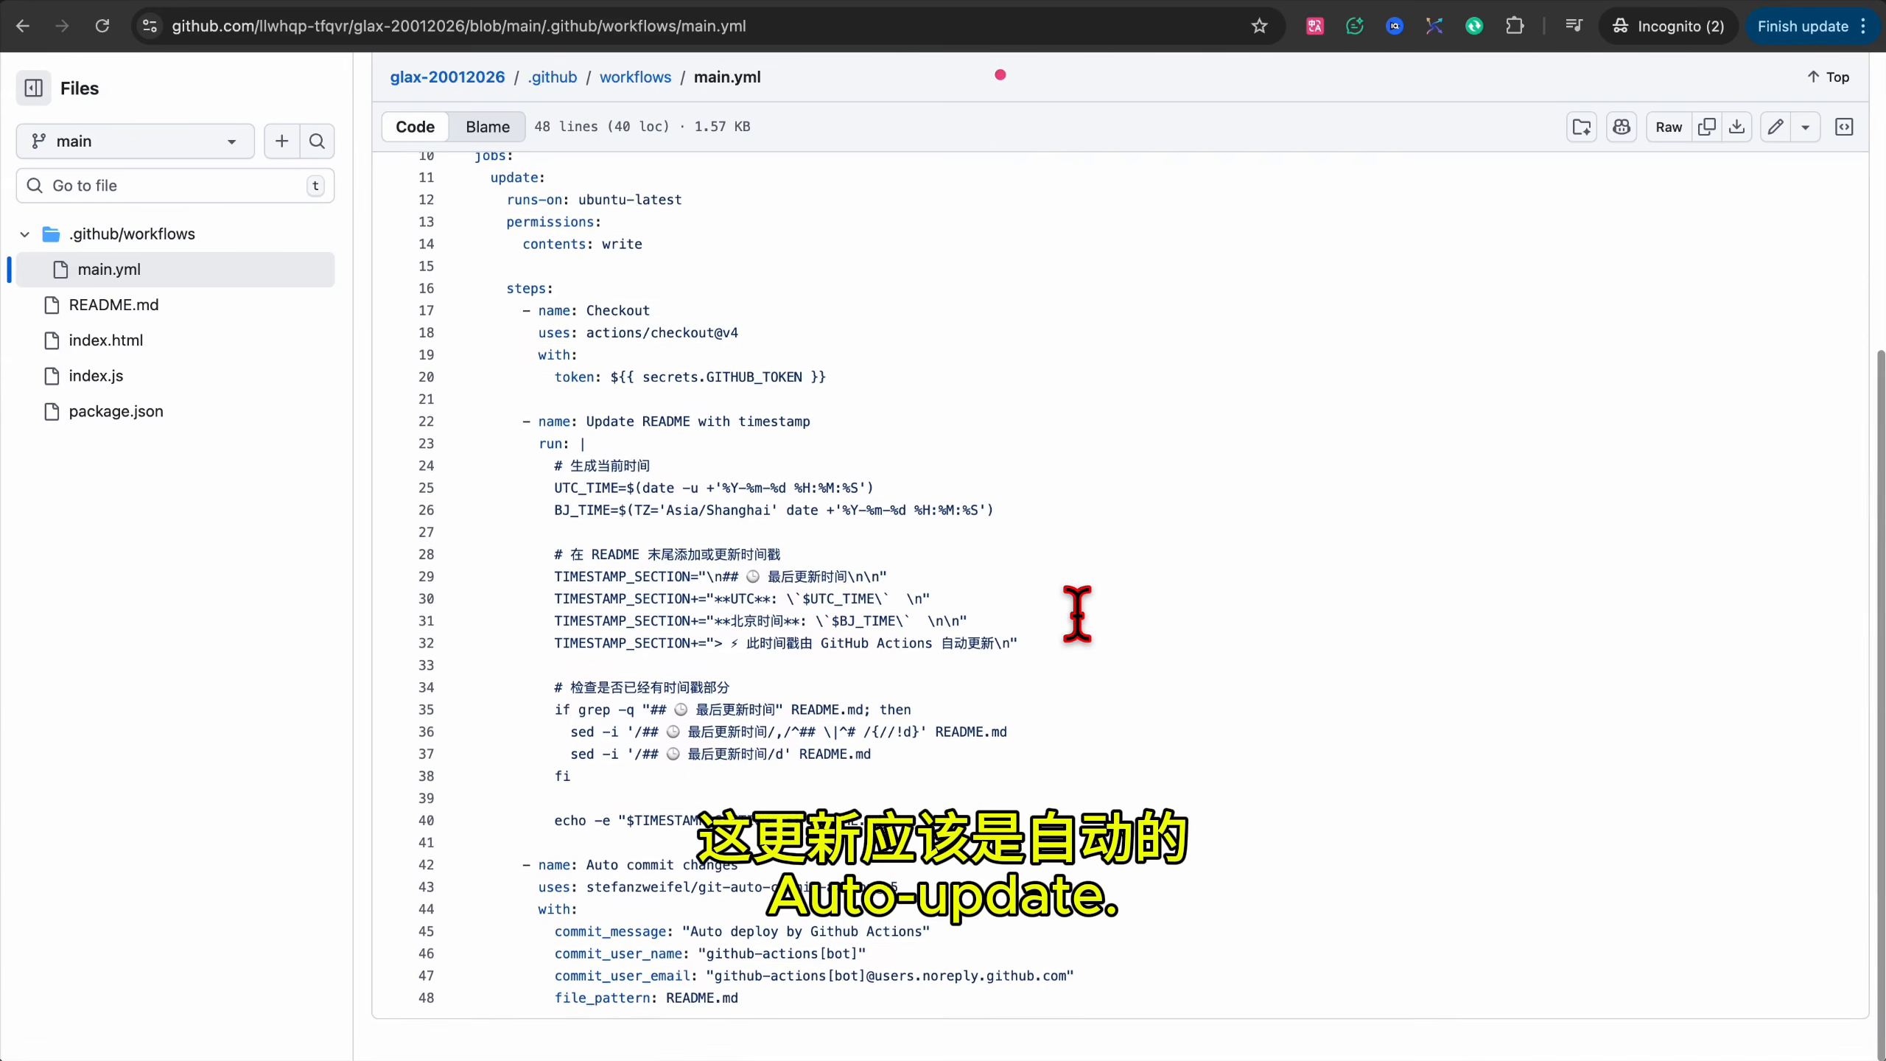
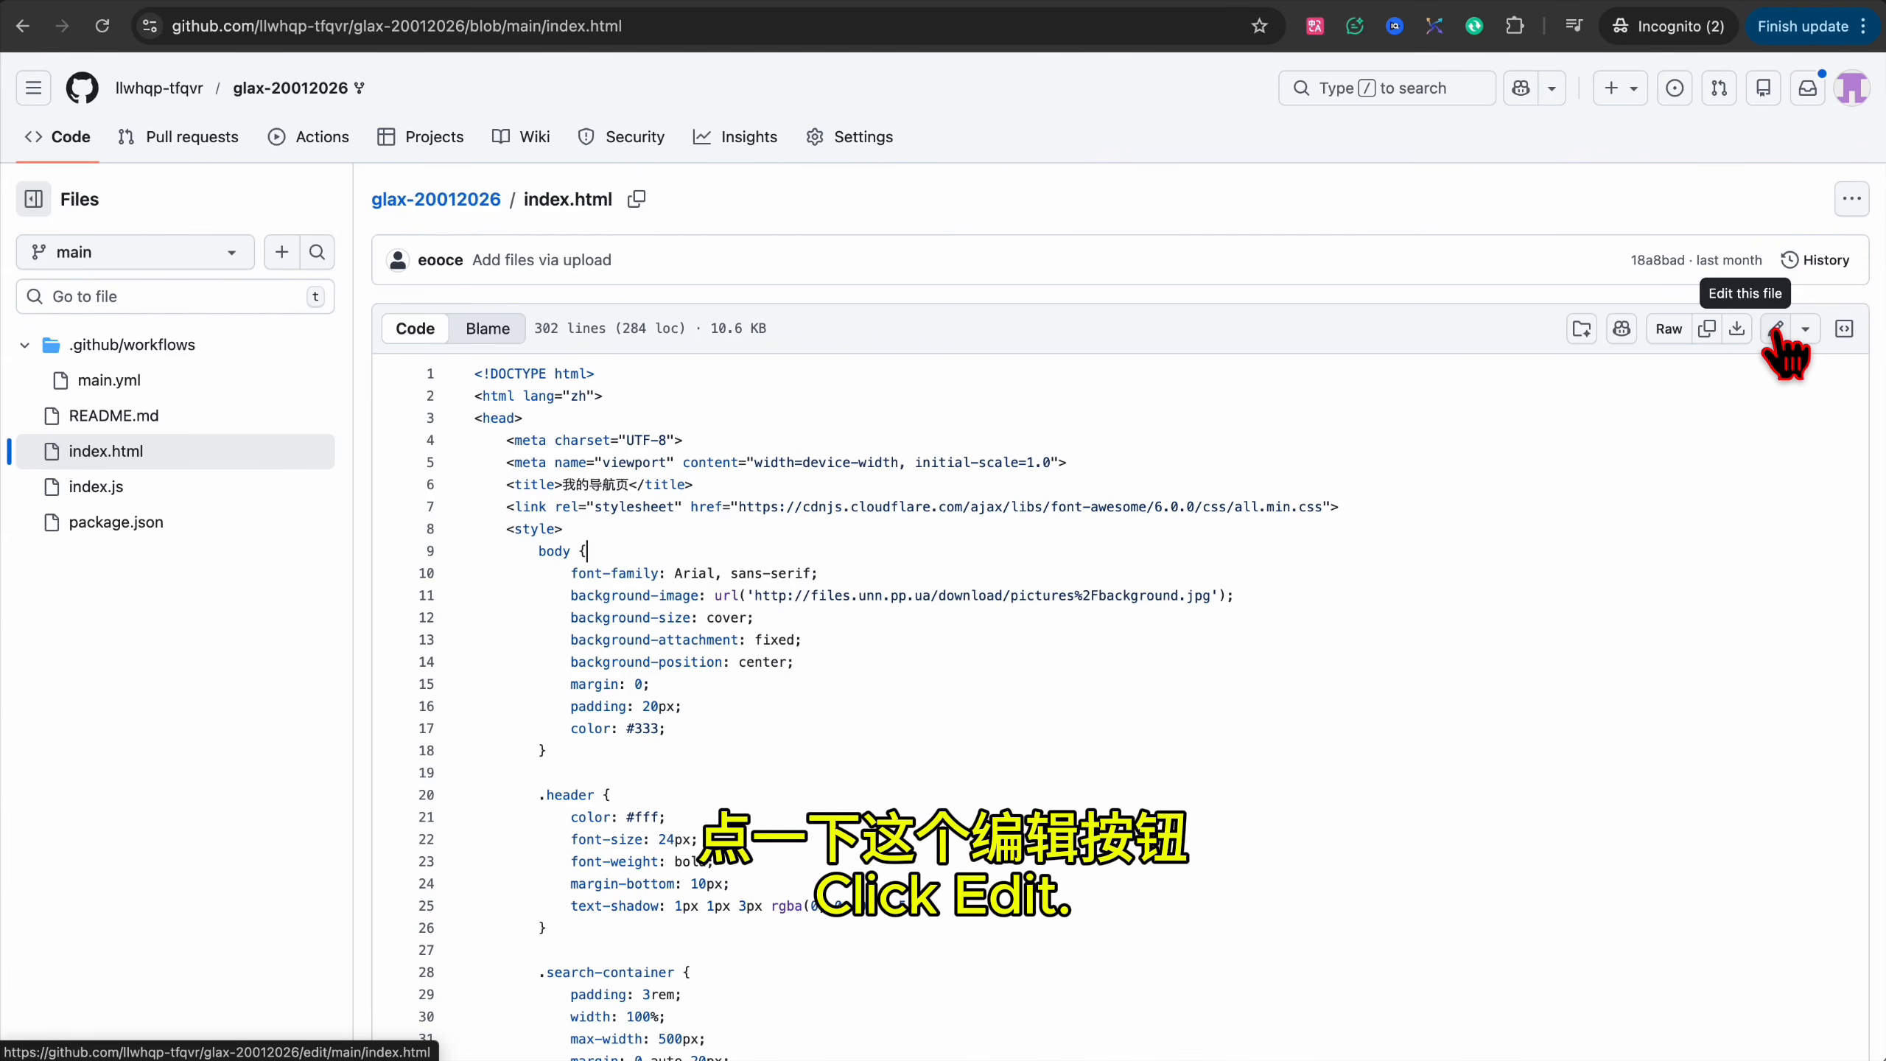
Replace all of index.html's contents with the pasted toy-shop page HTML.
{"action": "left_click", "coordinate": [1777, 333]}
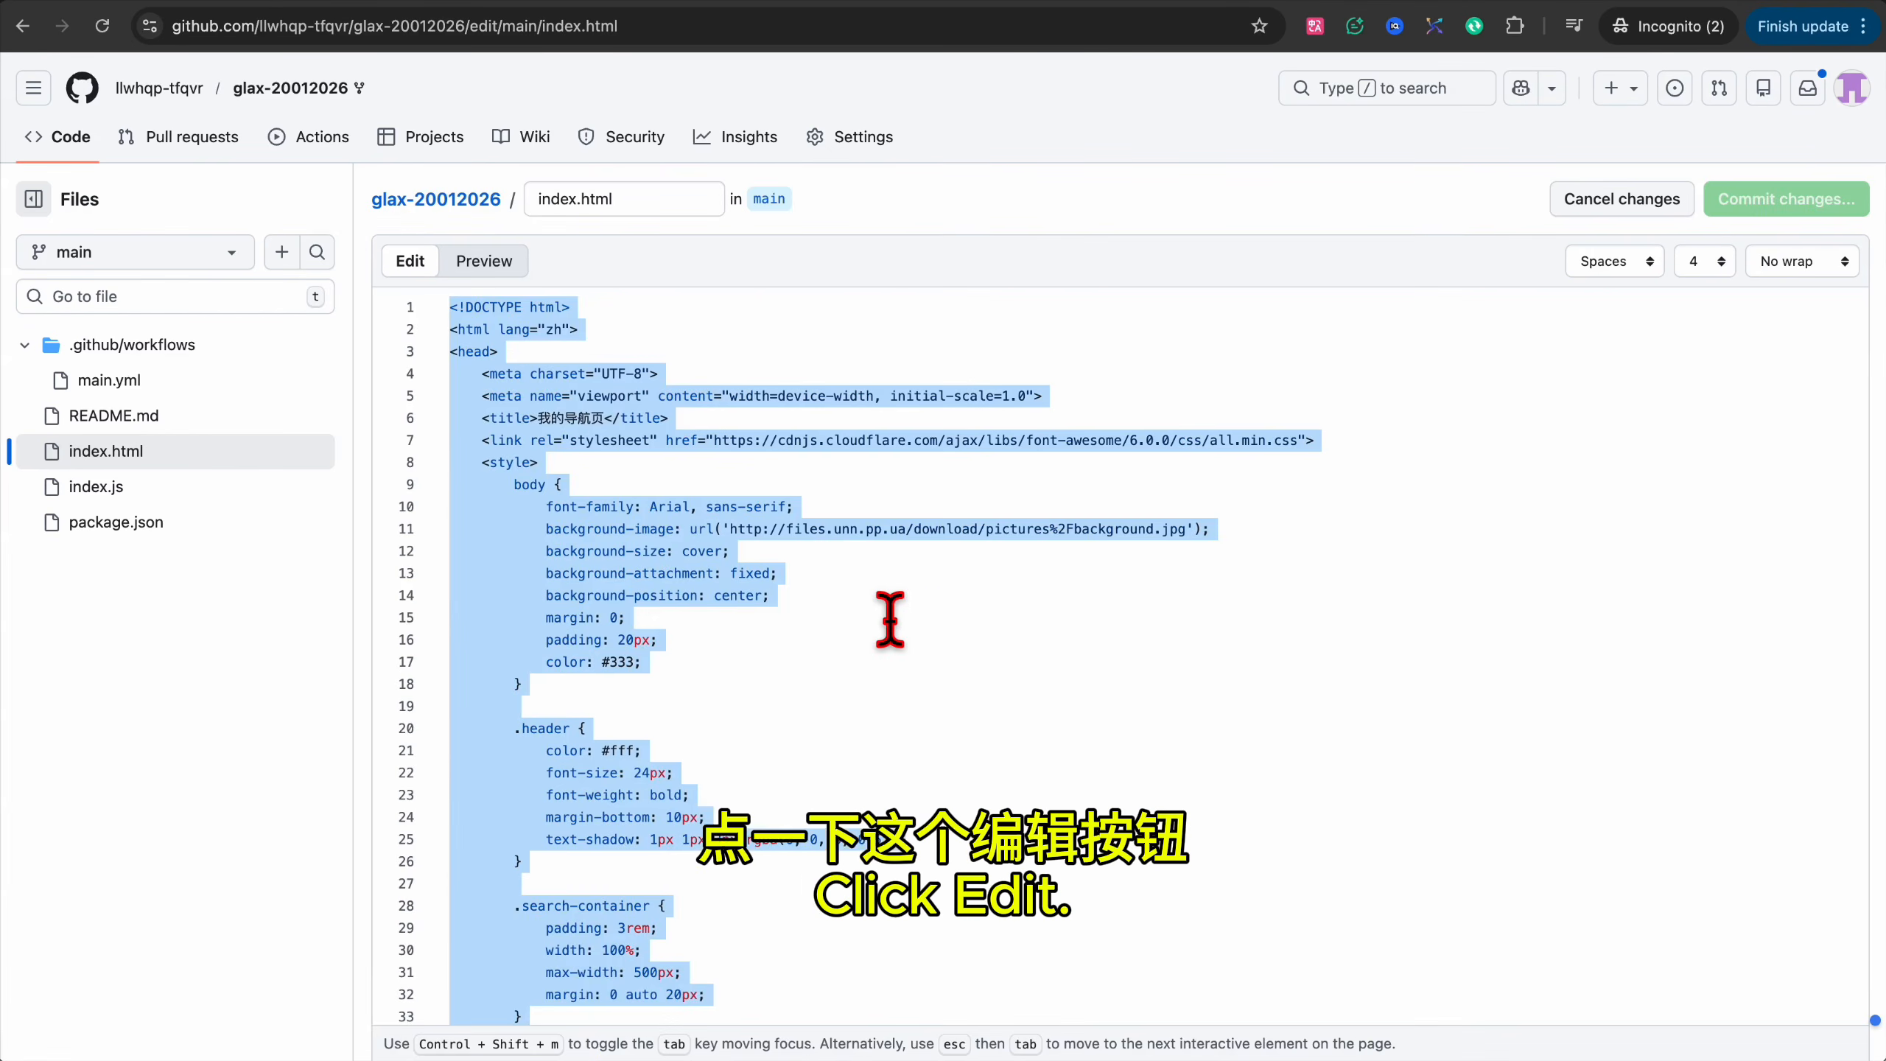
{"action": "key", "text": "super+a"}
{"action": "key", "text": "super+v"}
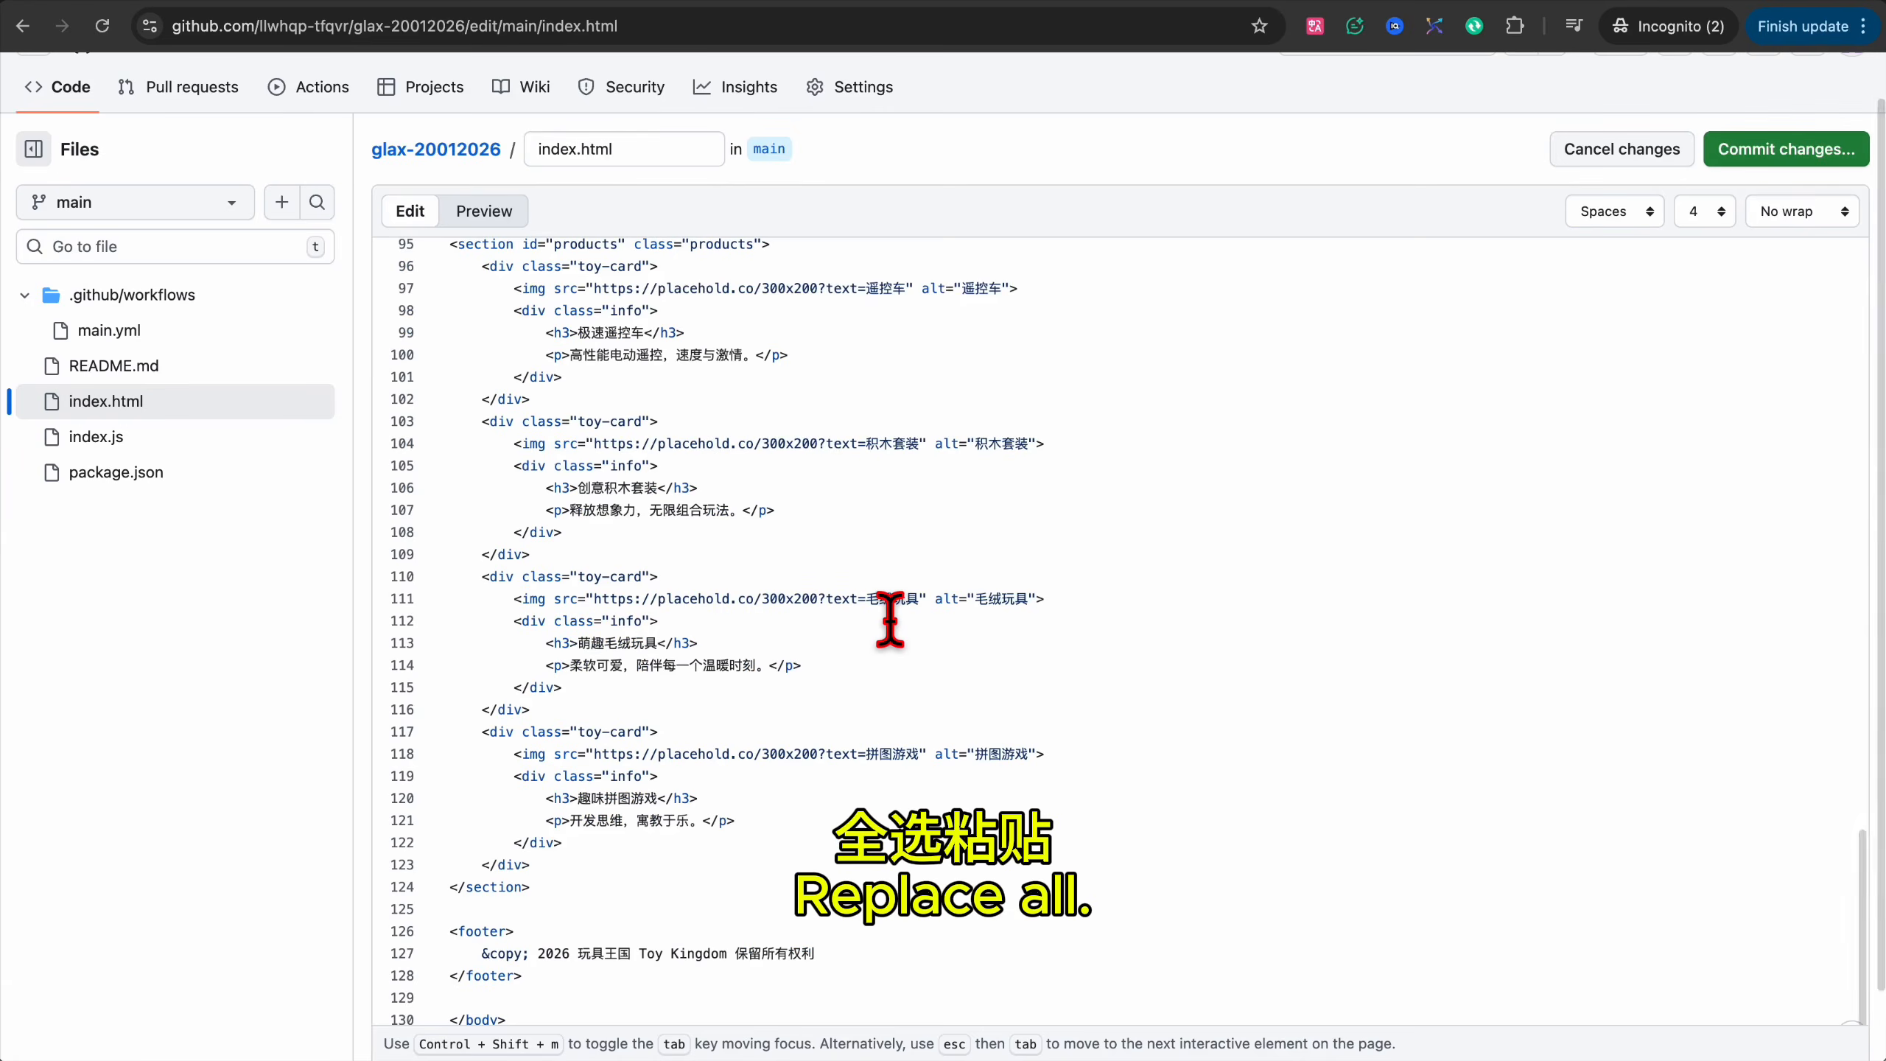
{"action": "scroll", "coordinate": [883, 898], "scroll_direction": "up", "scroll_amount": 15}
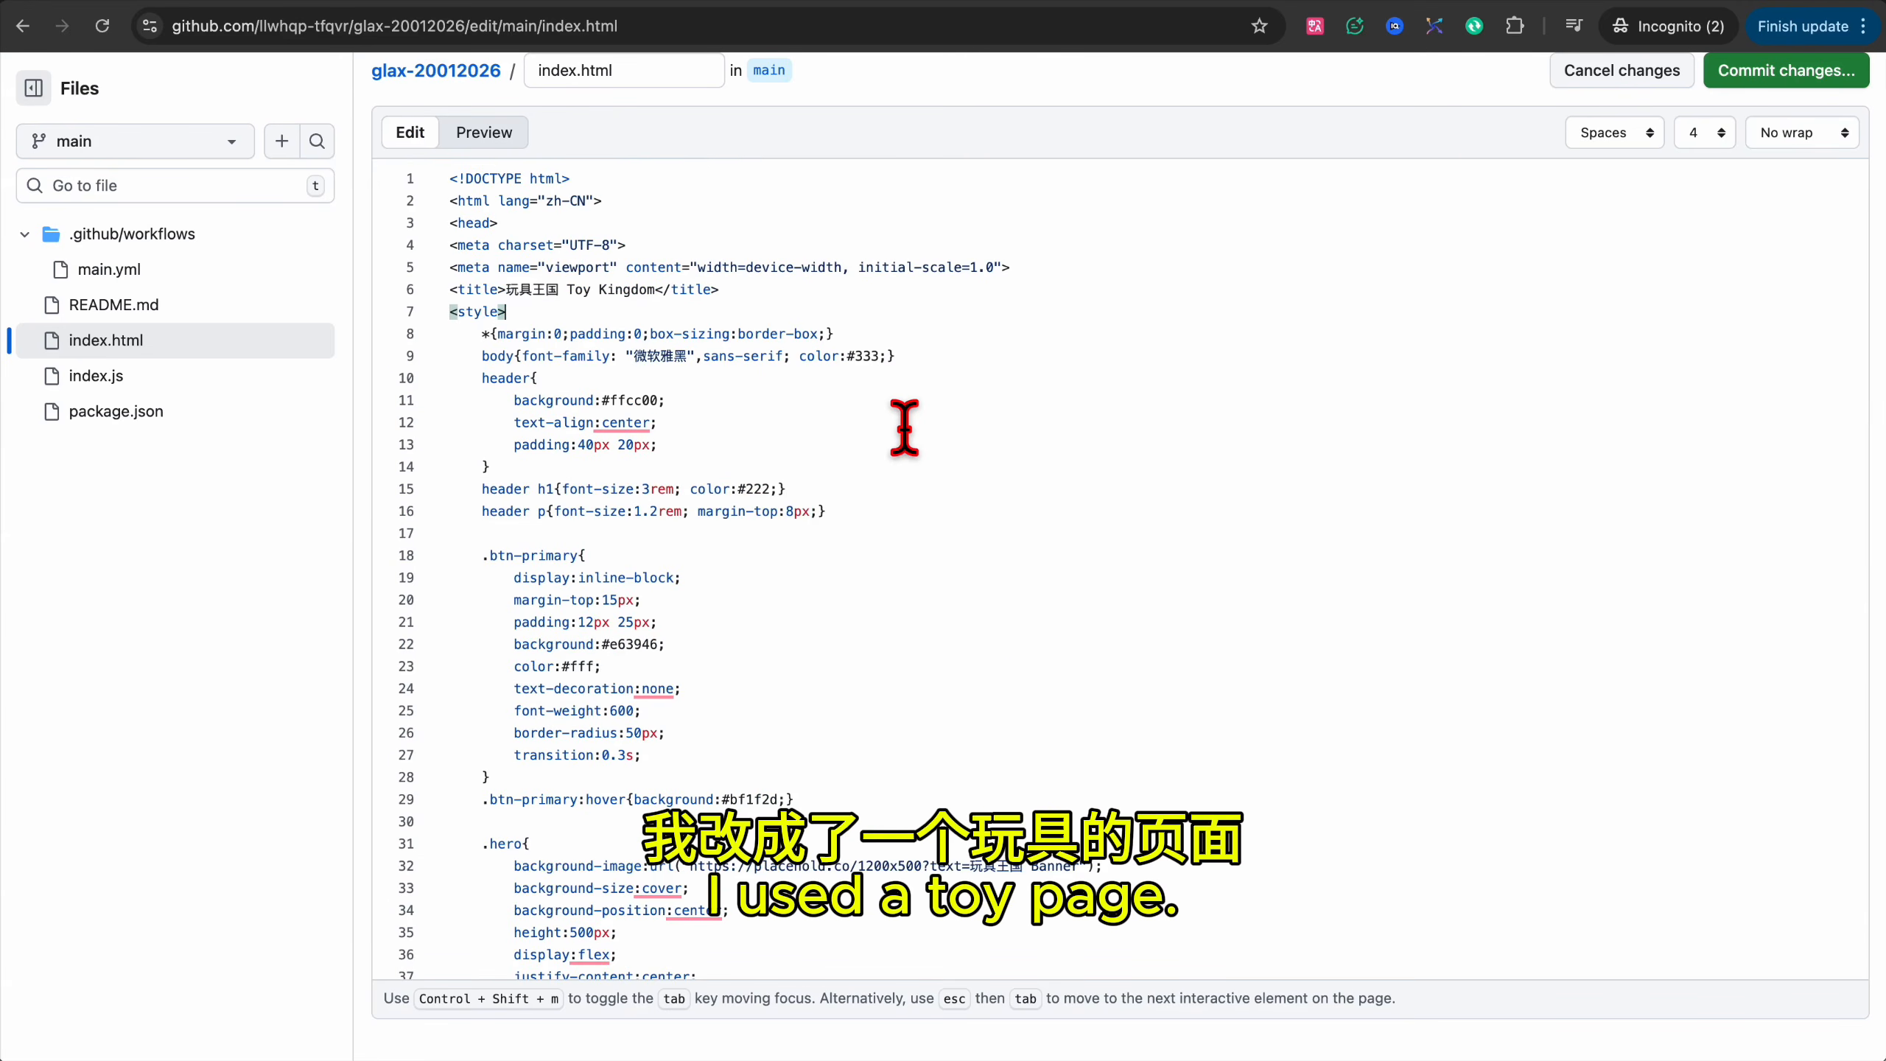
{"action": "scroll", "coordinate": [905, 428], "scroll_direction": "up", "scroll_amount": 2}
Commit the edited index.html directly to the main branch.
{"action": "left_click", "coordinate": [1811, 199]}
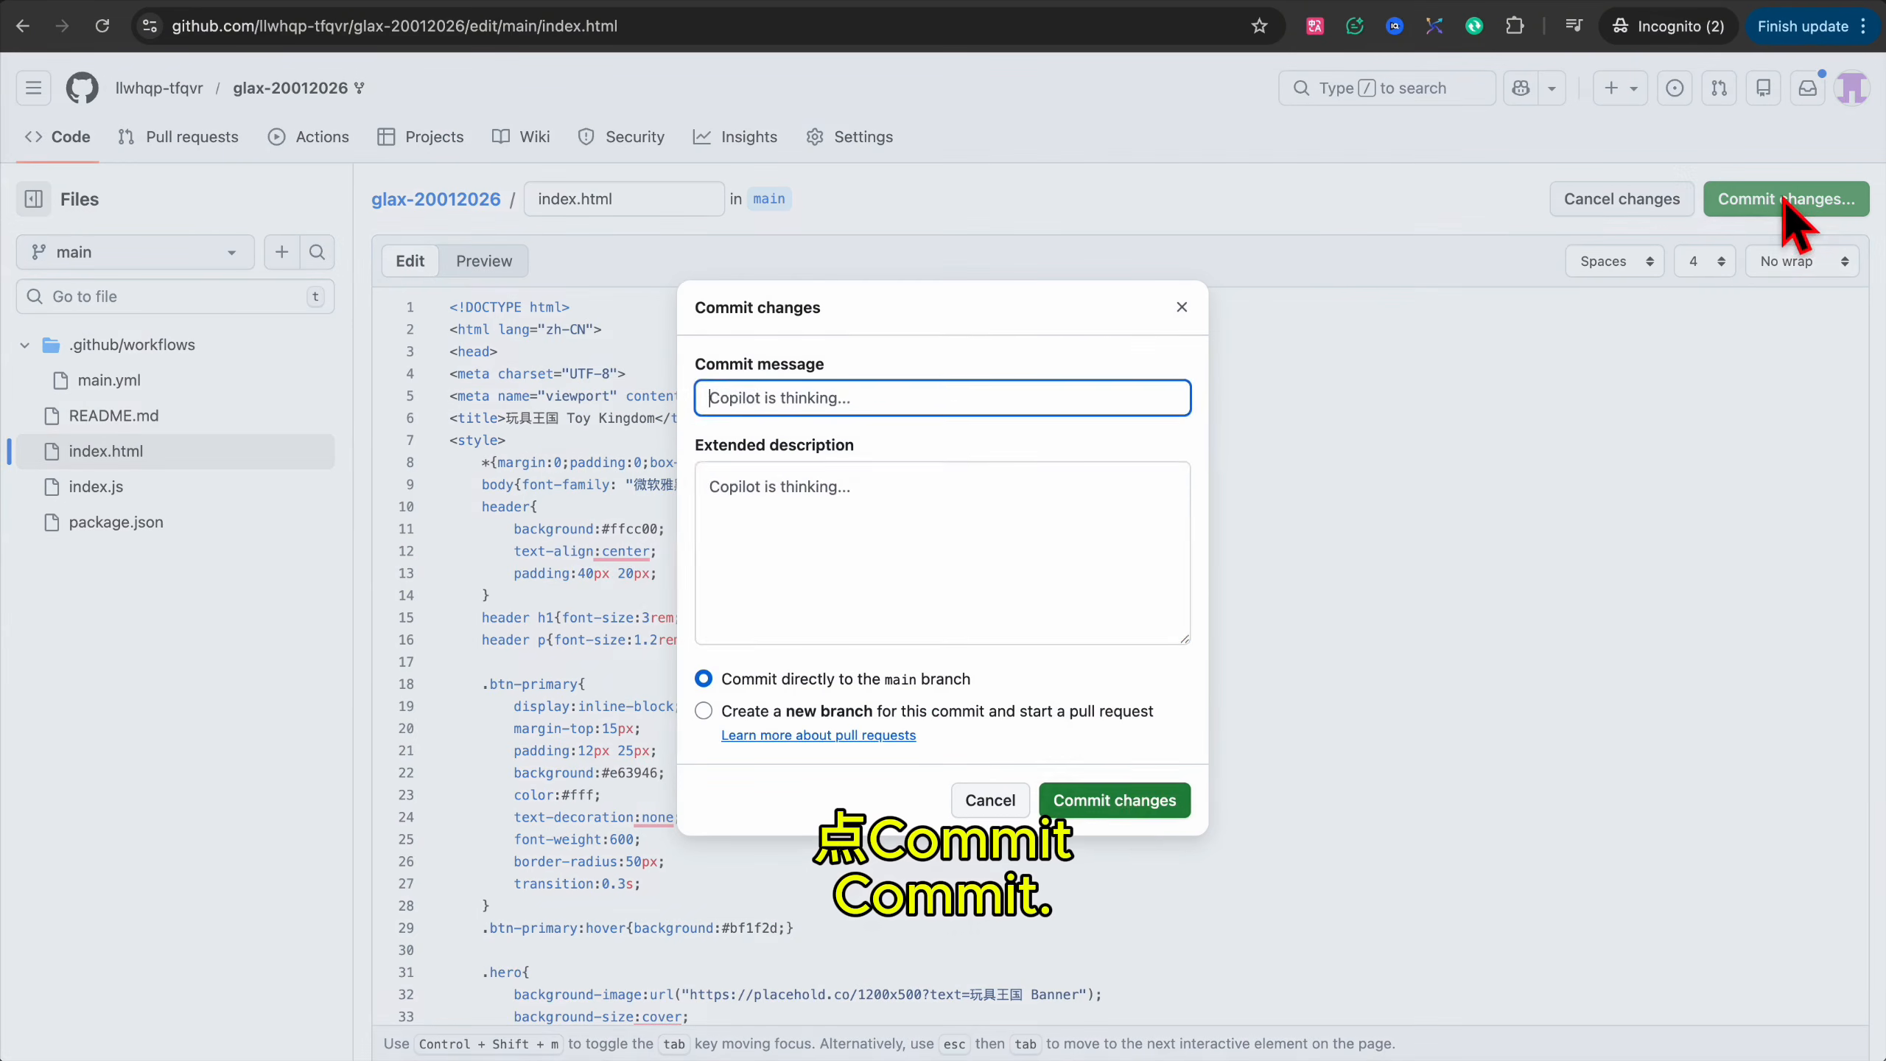
{"action": "left_click", "coordinate": [1127, 803]}
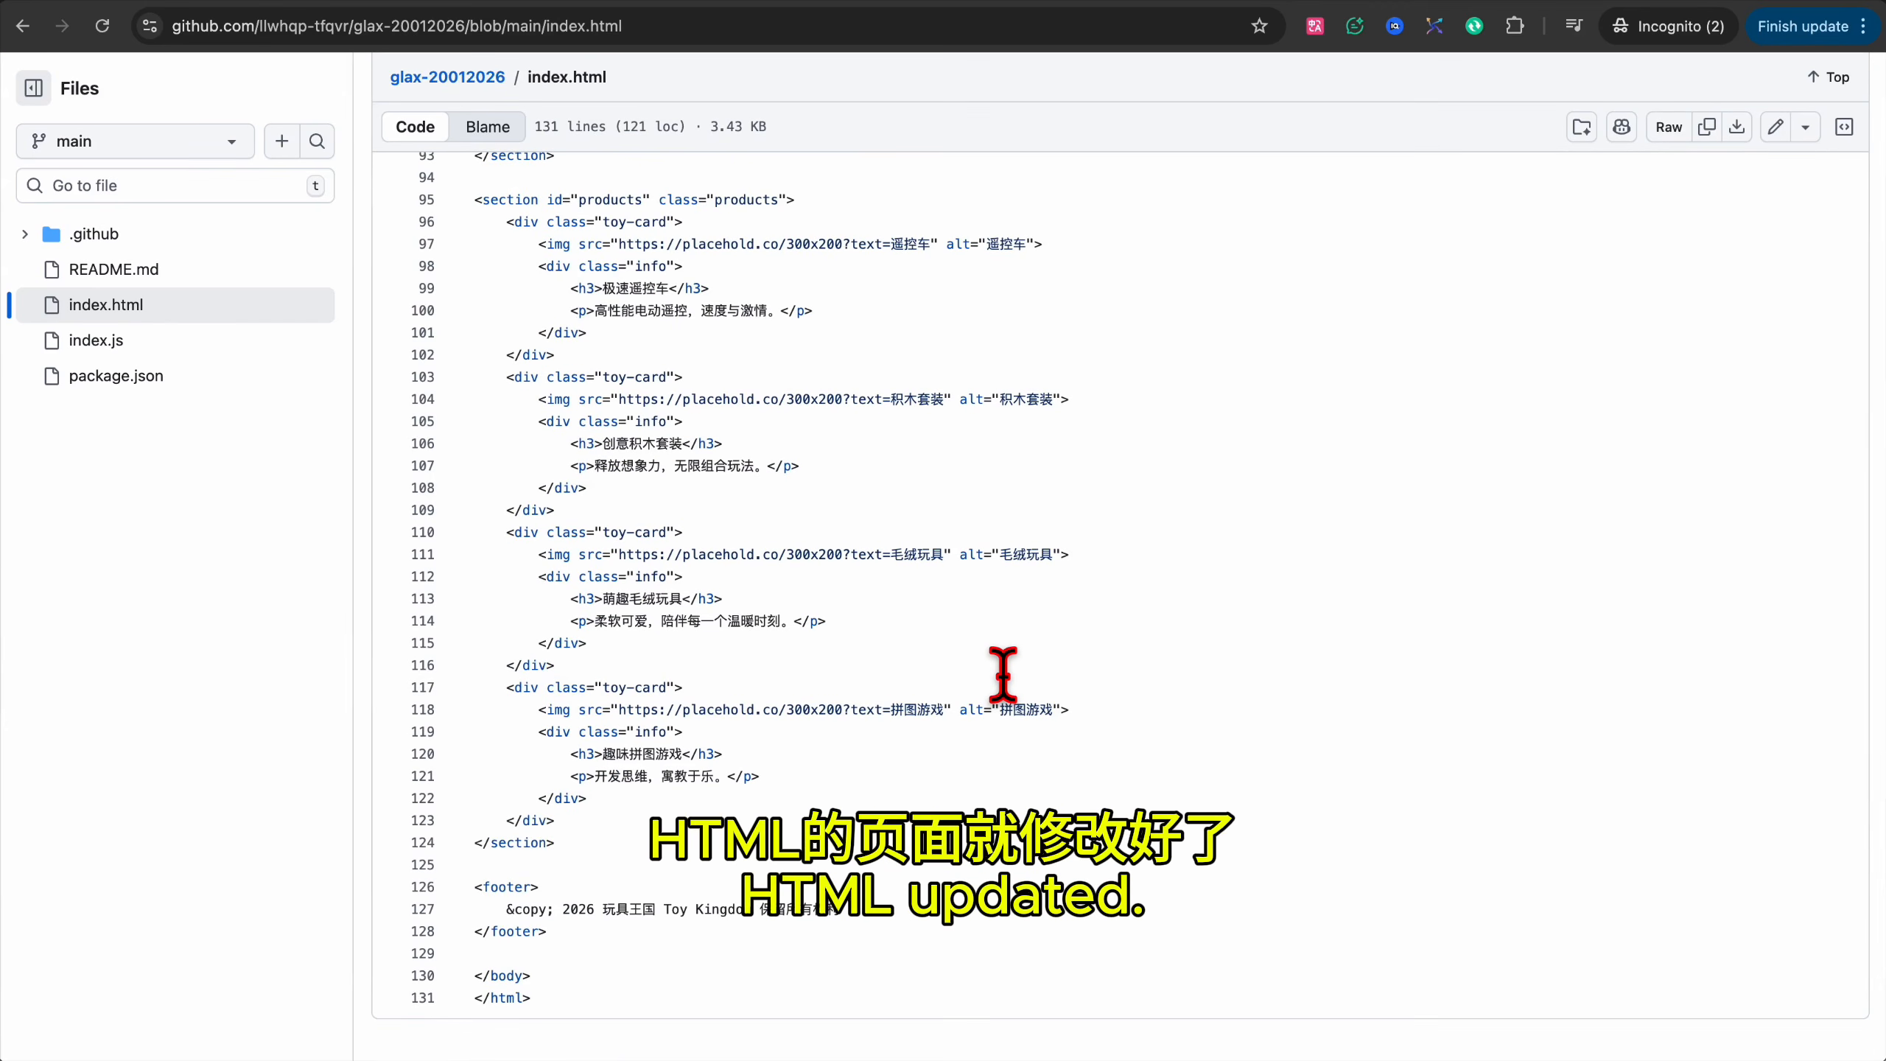
{"action": "scroll", "coordinate": [1002, 674], "scroll_direction": "up", "scroll_amount": 20}
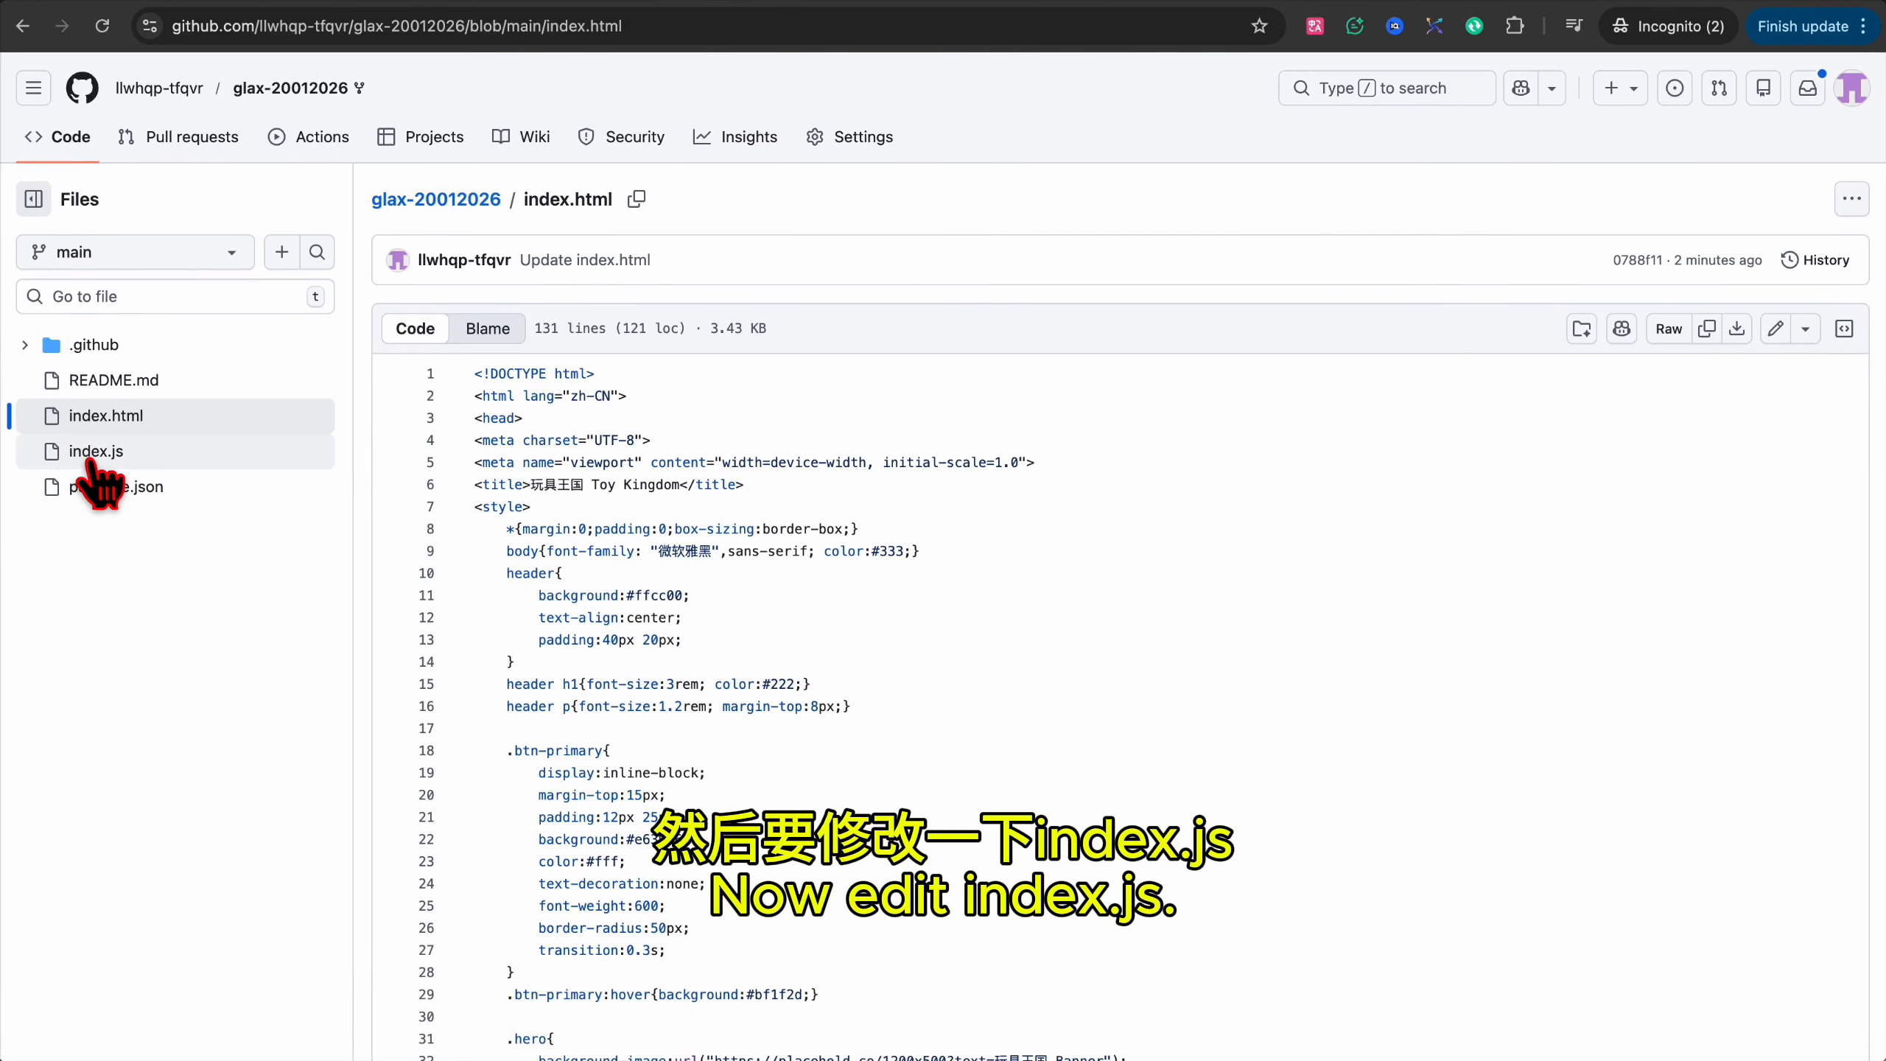
In index.js, set the sub path to 'bus' and replace the UUID with a freshly generated one.
{"action": "left_click", "coordinate": [1777, 329]}
{"action": "left_click", "coordinate": [809, 572]}
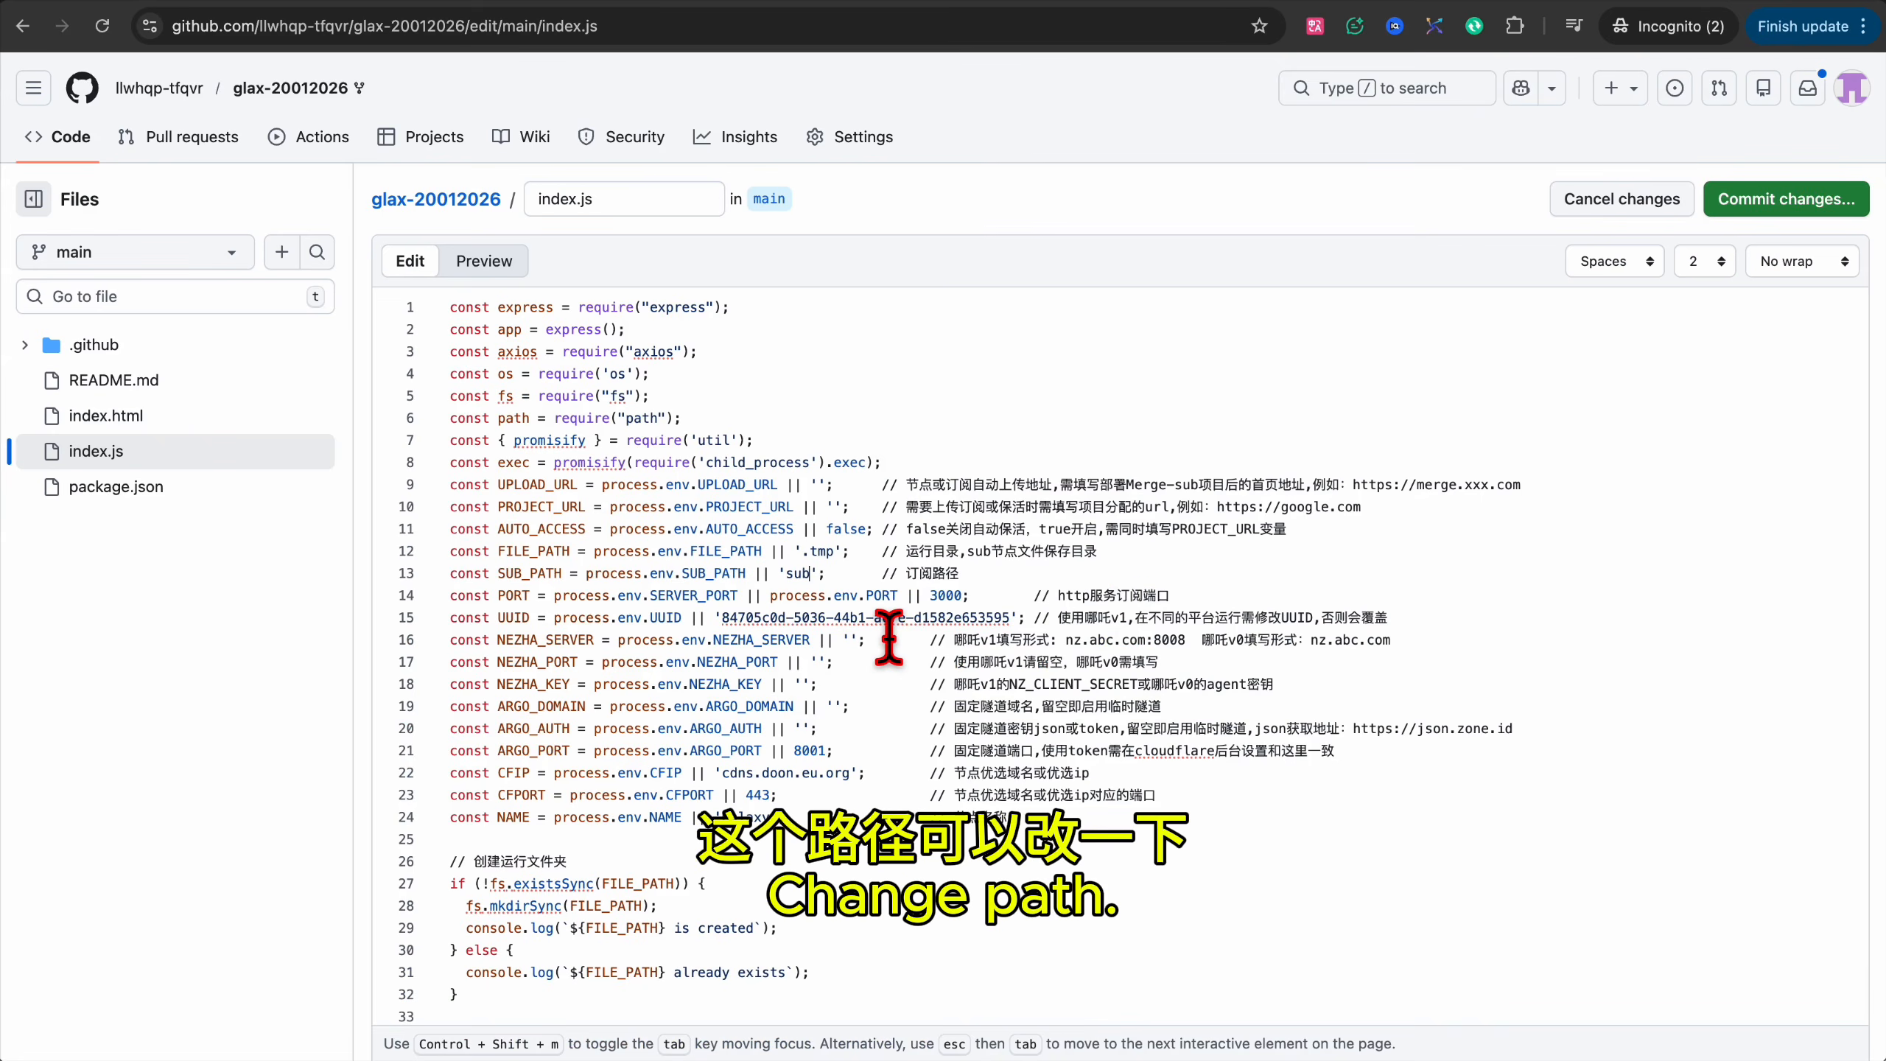
{"action": "key", "text": "BackSpace"}
{"action": "key", "text": "BackSpace"}
{"action": "key", "text": "BackSpace"}
{"action": "type", "text": "bus"}
{"action": "key", "text": "shift+Left"}
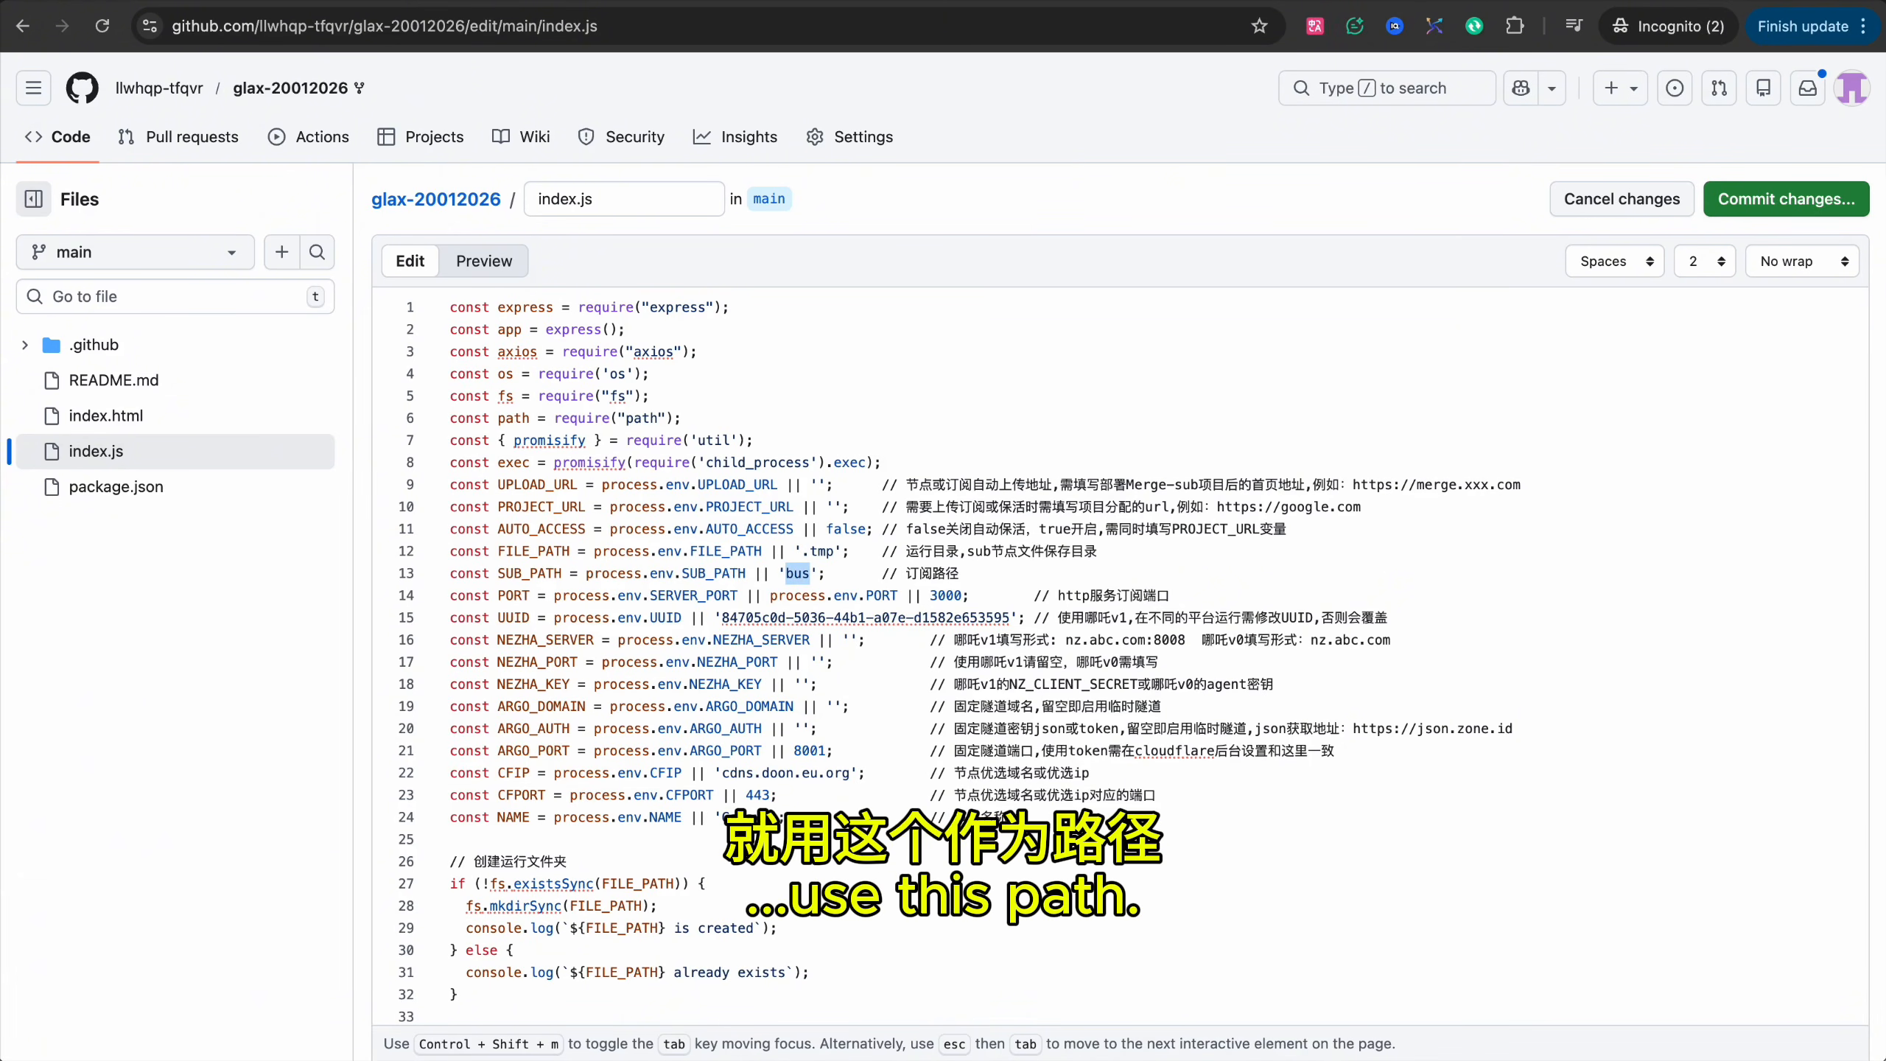
{"action": "left_click_drag", "start_coordinate": [1010, 618], "coordinate": [722, 618]}
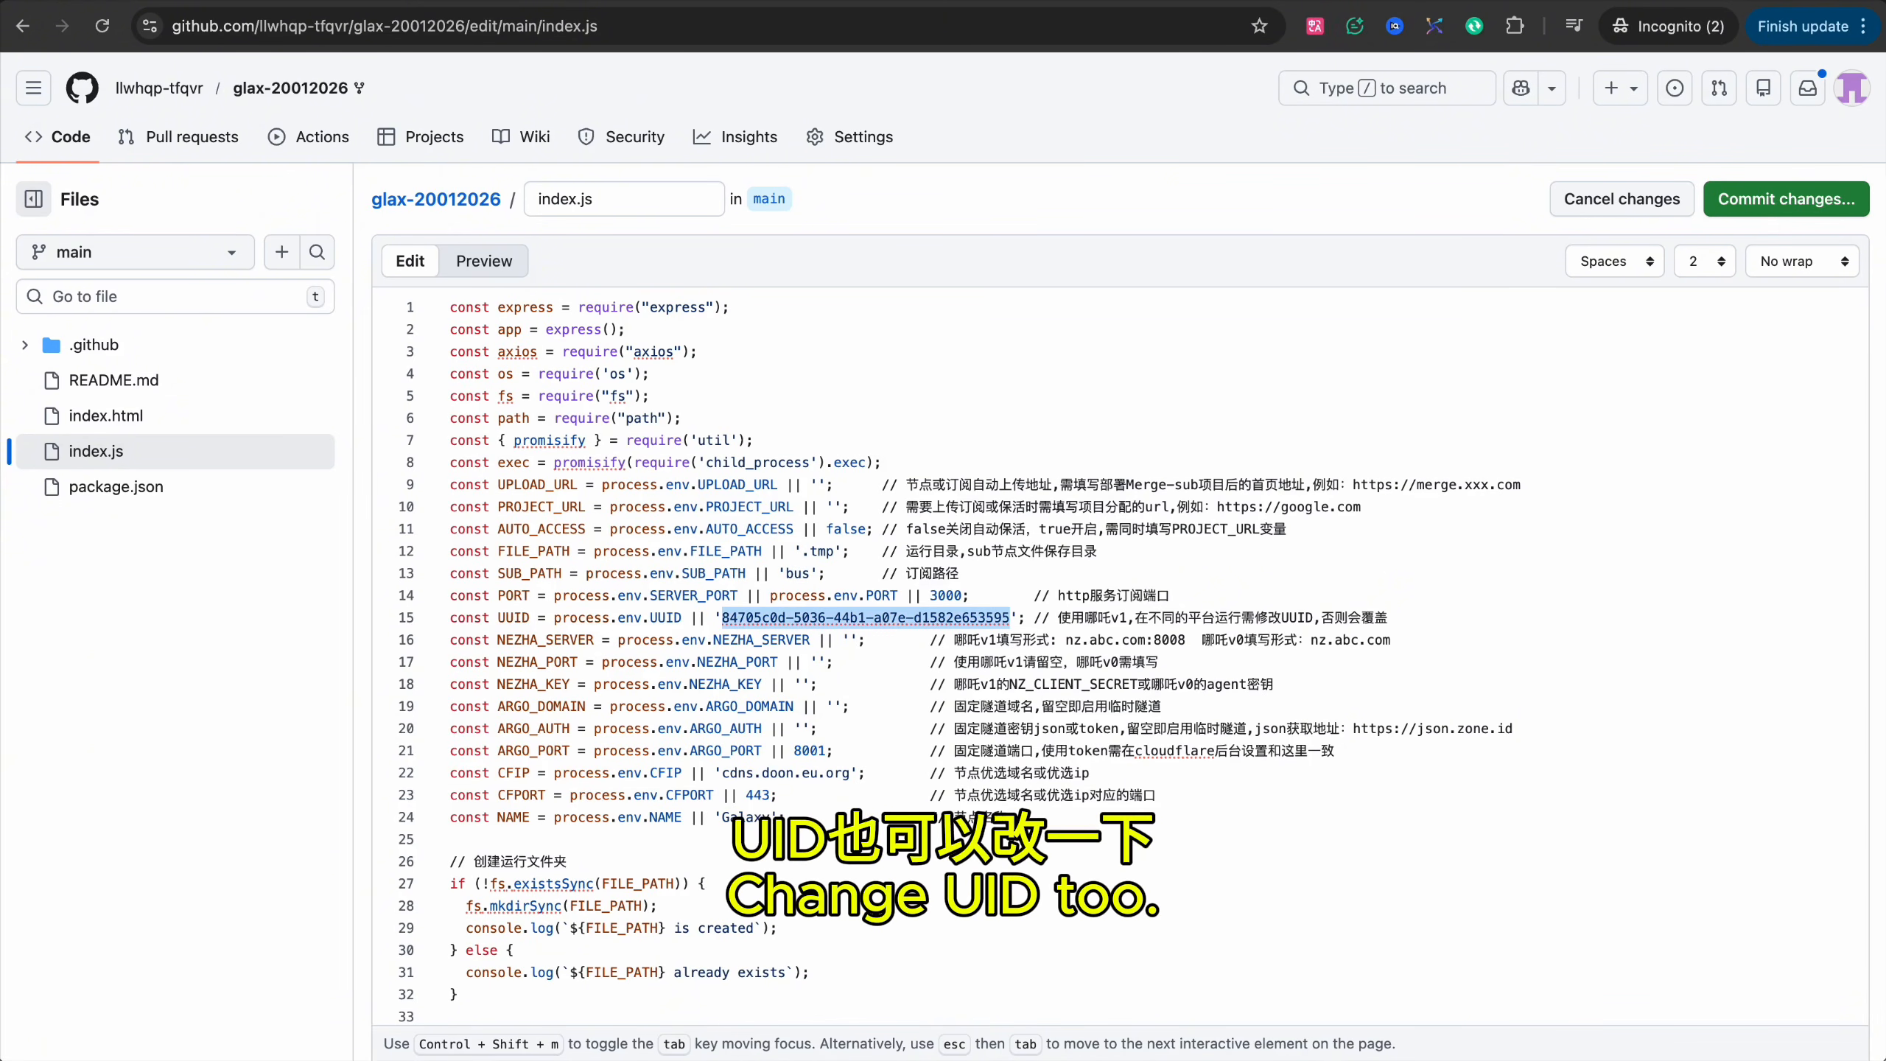
{"action": "left_click", "coordinate": [1296, 336]}
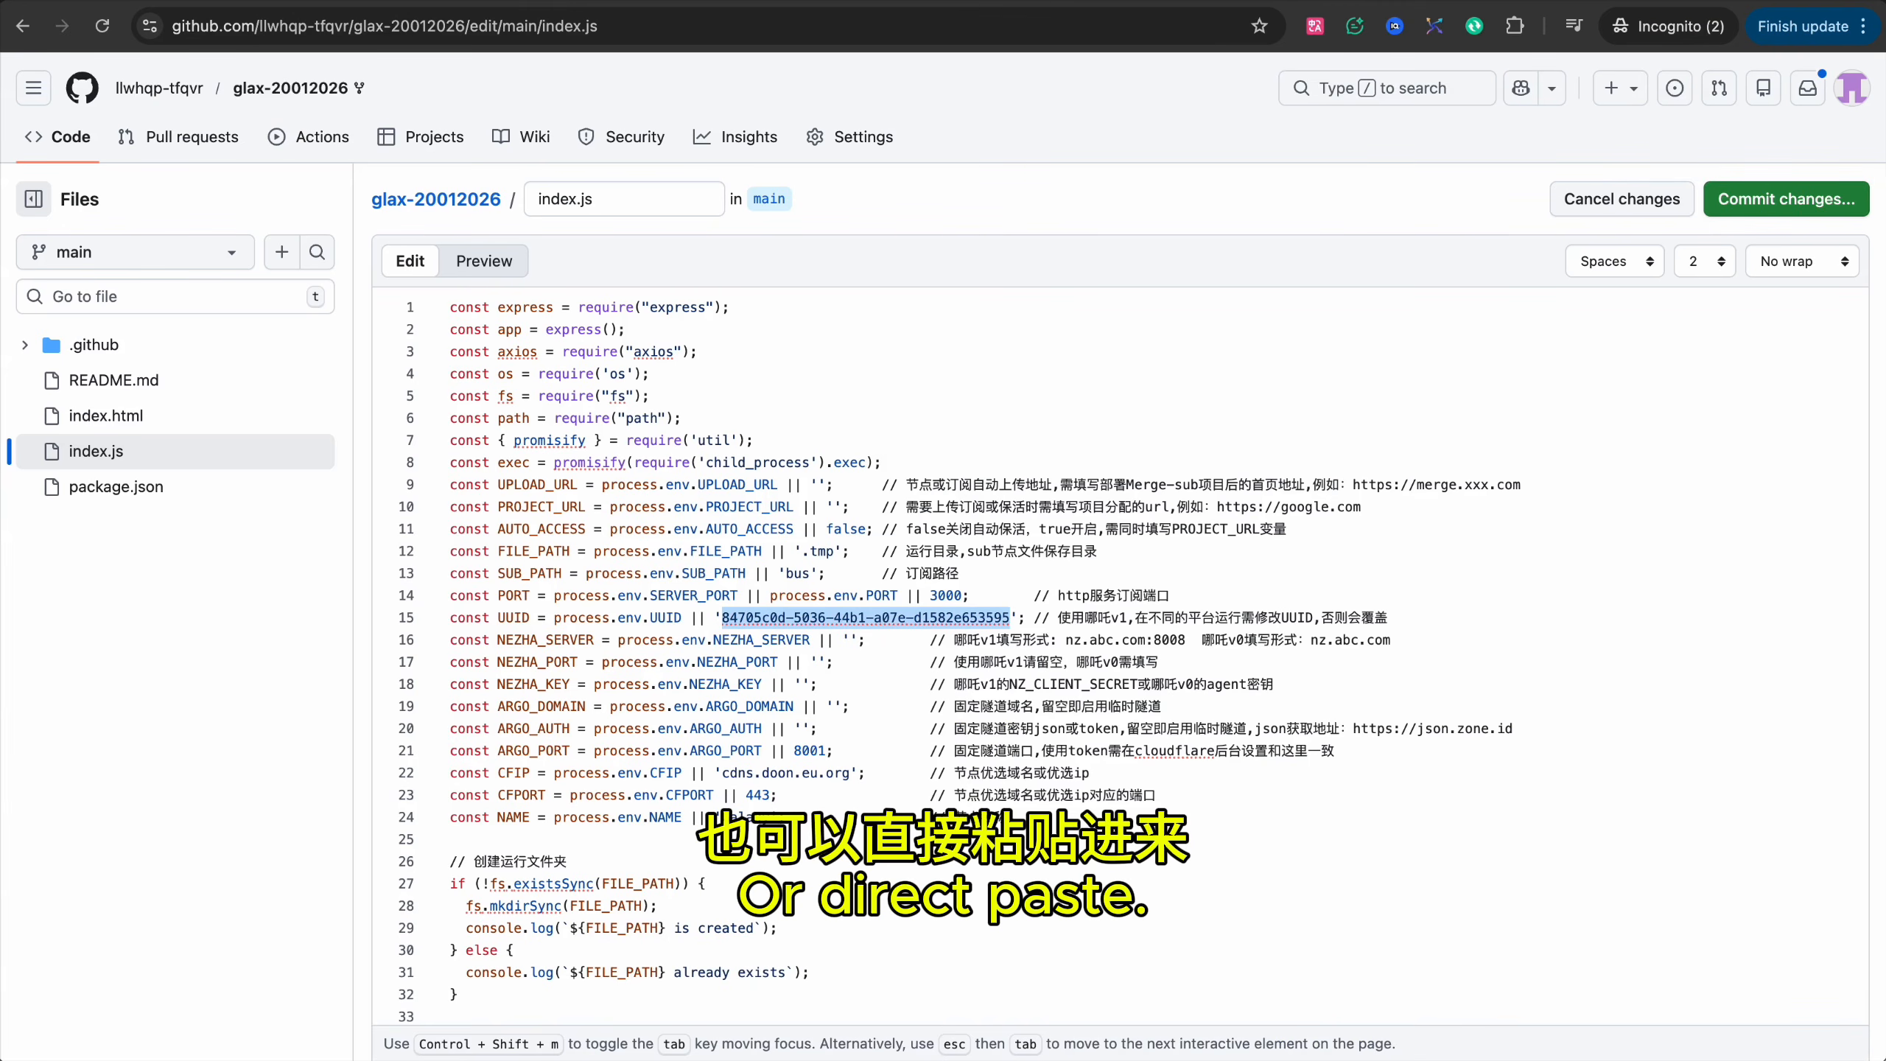
{"action": "key", "text": "super+v"}
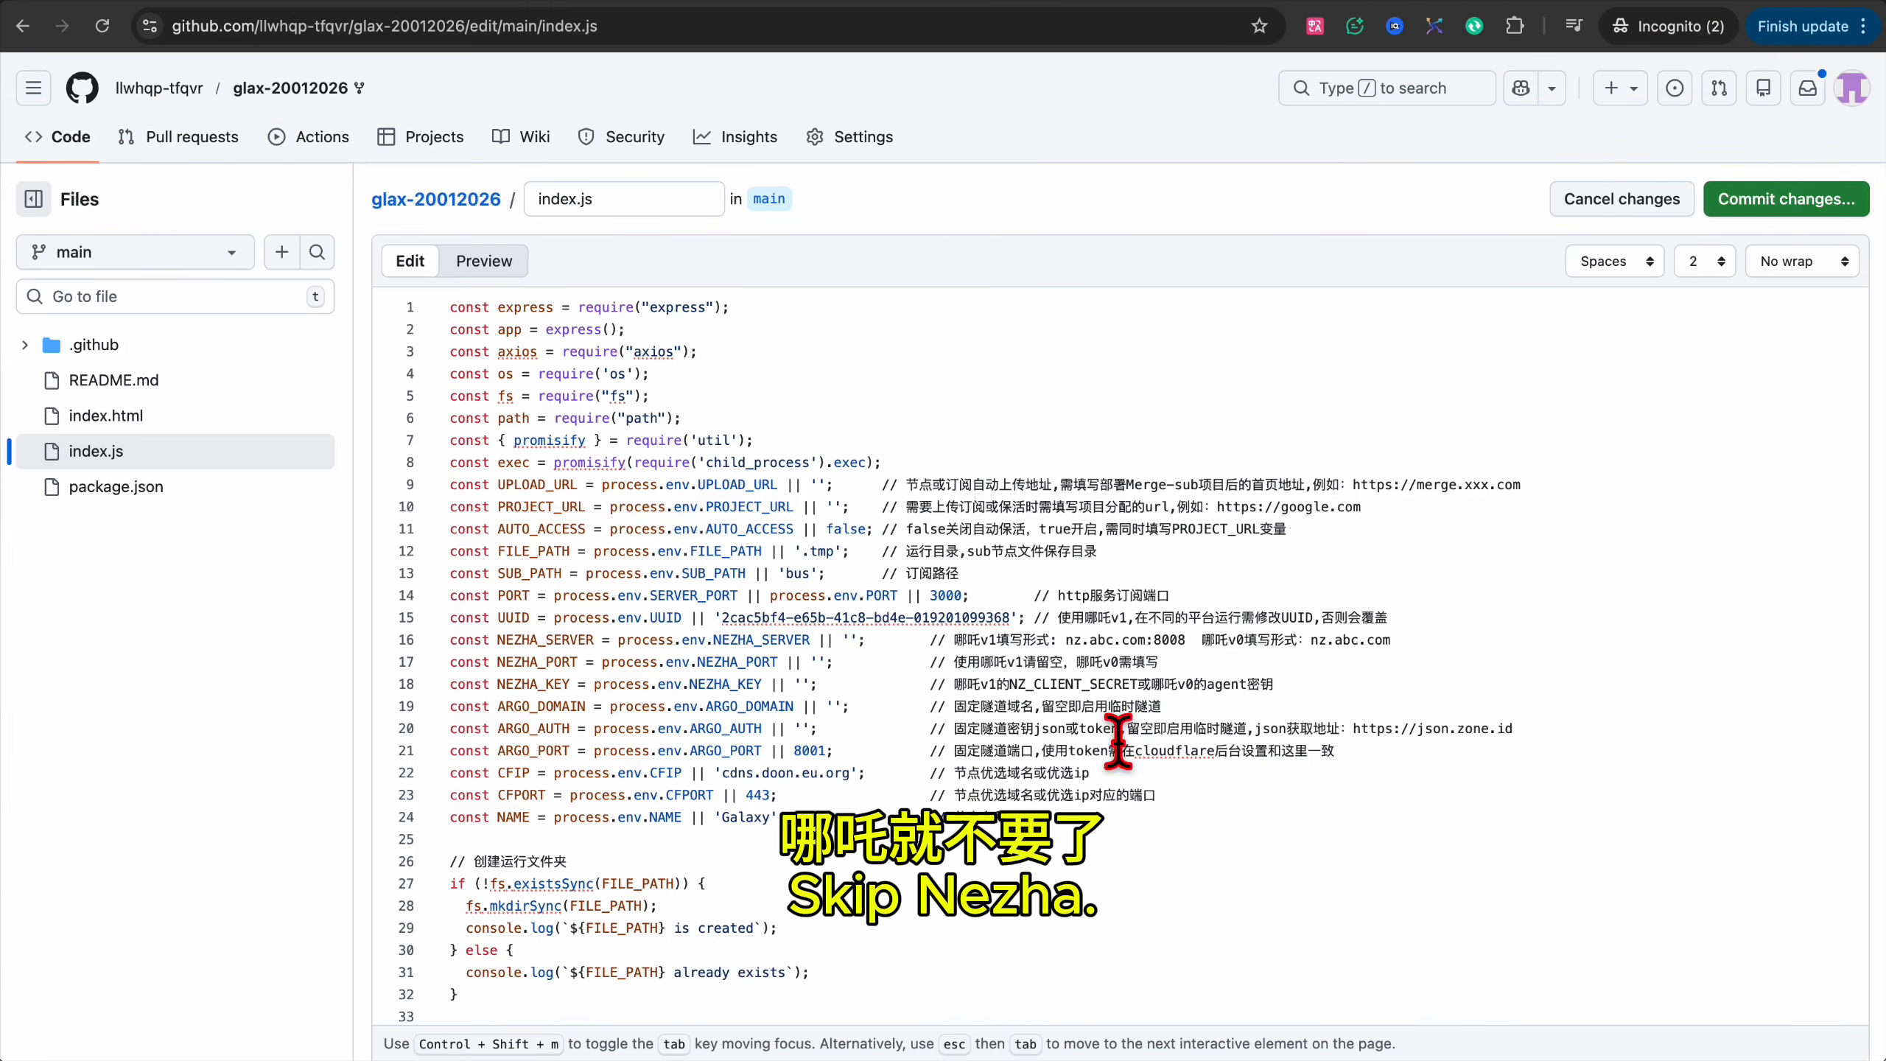
Fill in the Argo domain, tunnel token, port 23800 and node name lzkscb.
{"action": "left_click", "coordinate": [851, 704]}
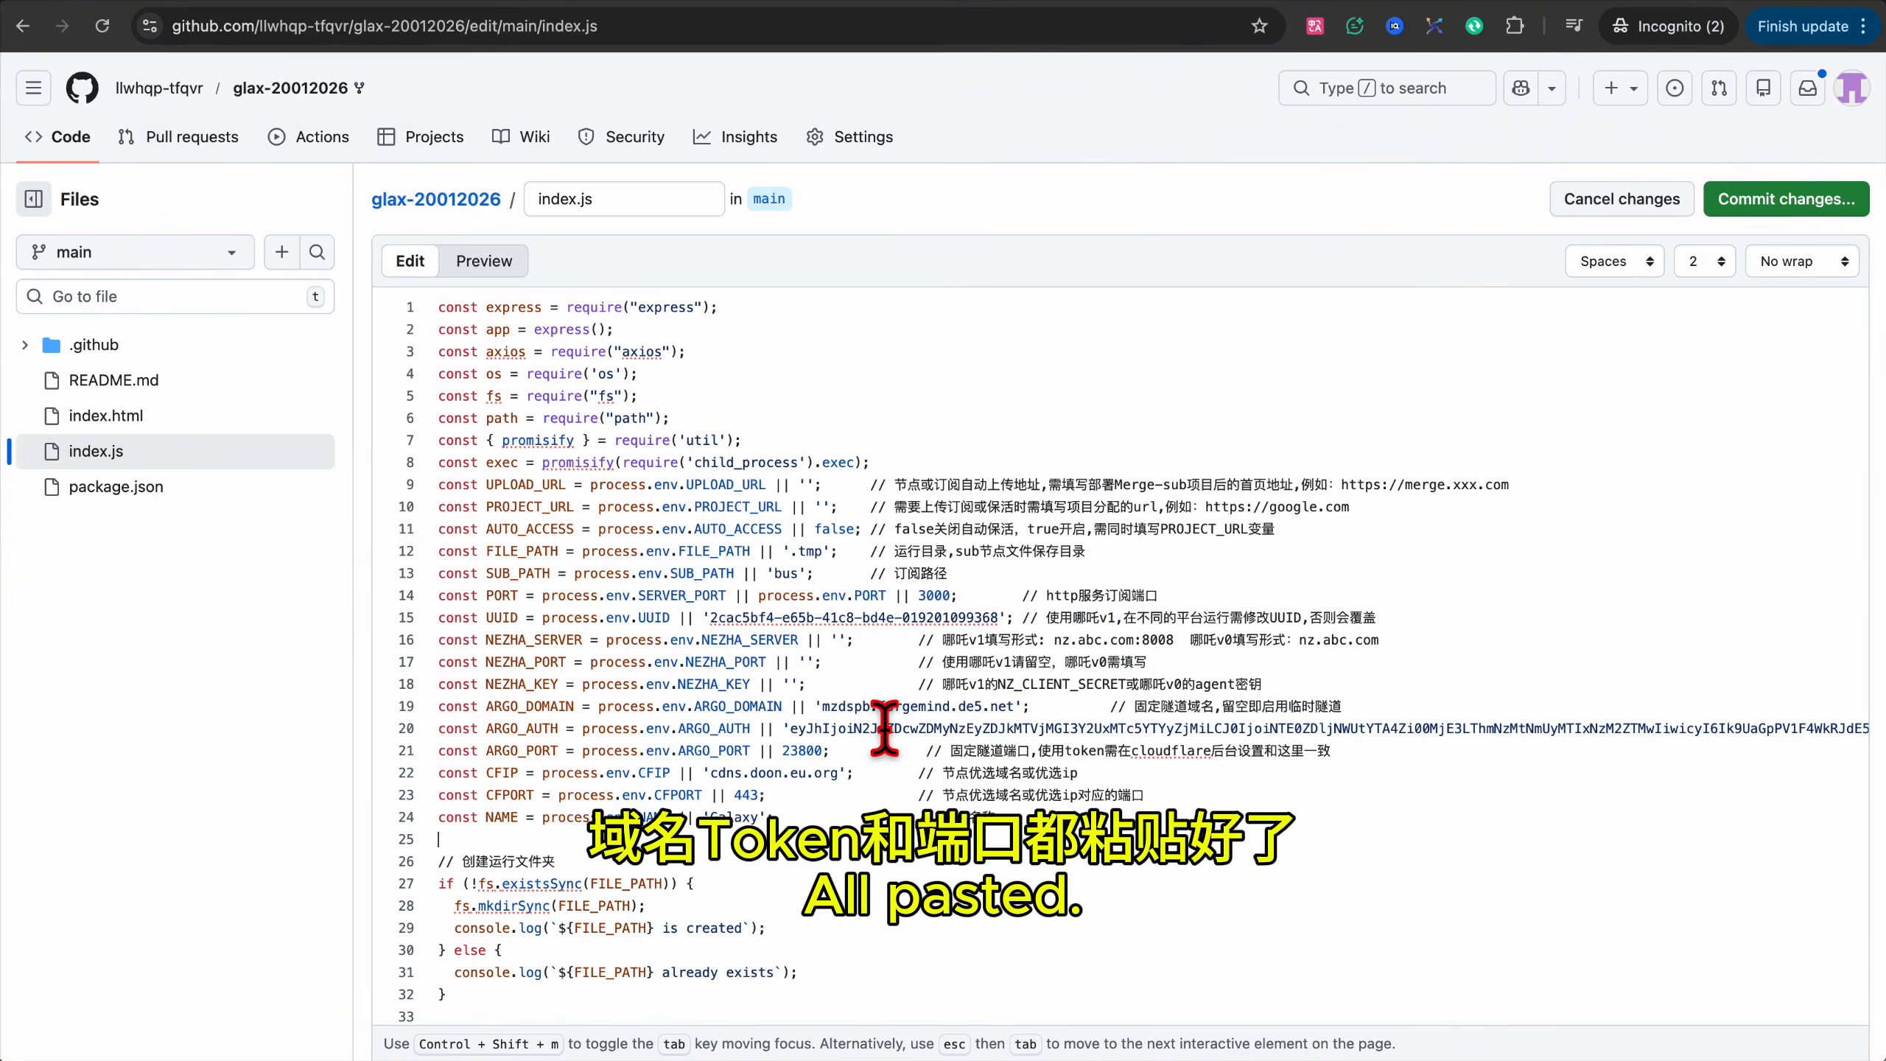
{"action": "double_click", "coordinate": [800, 750]}
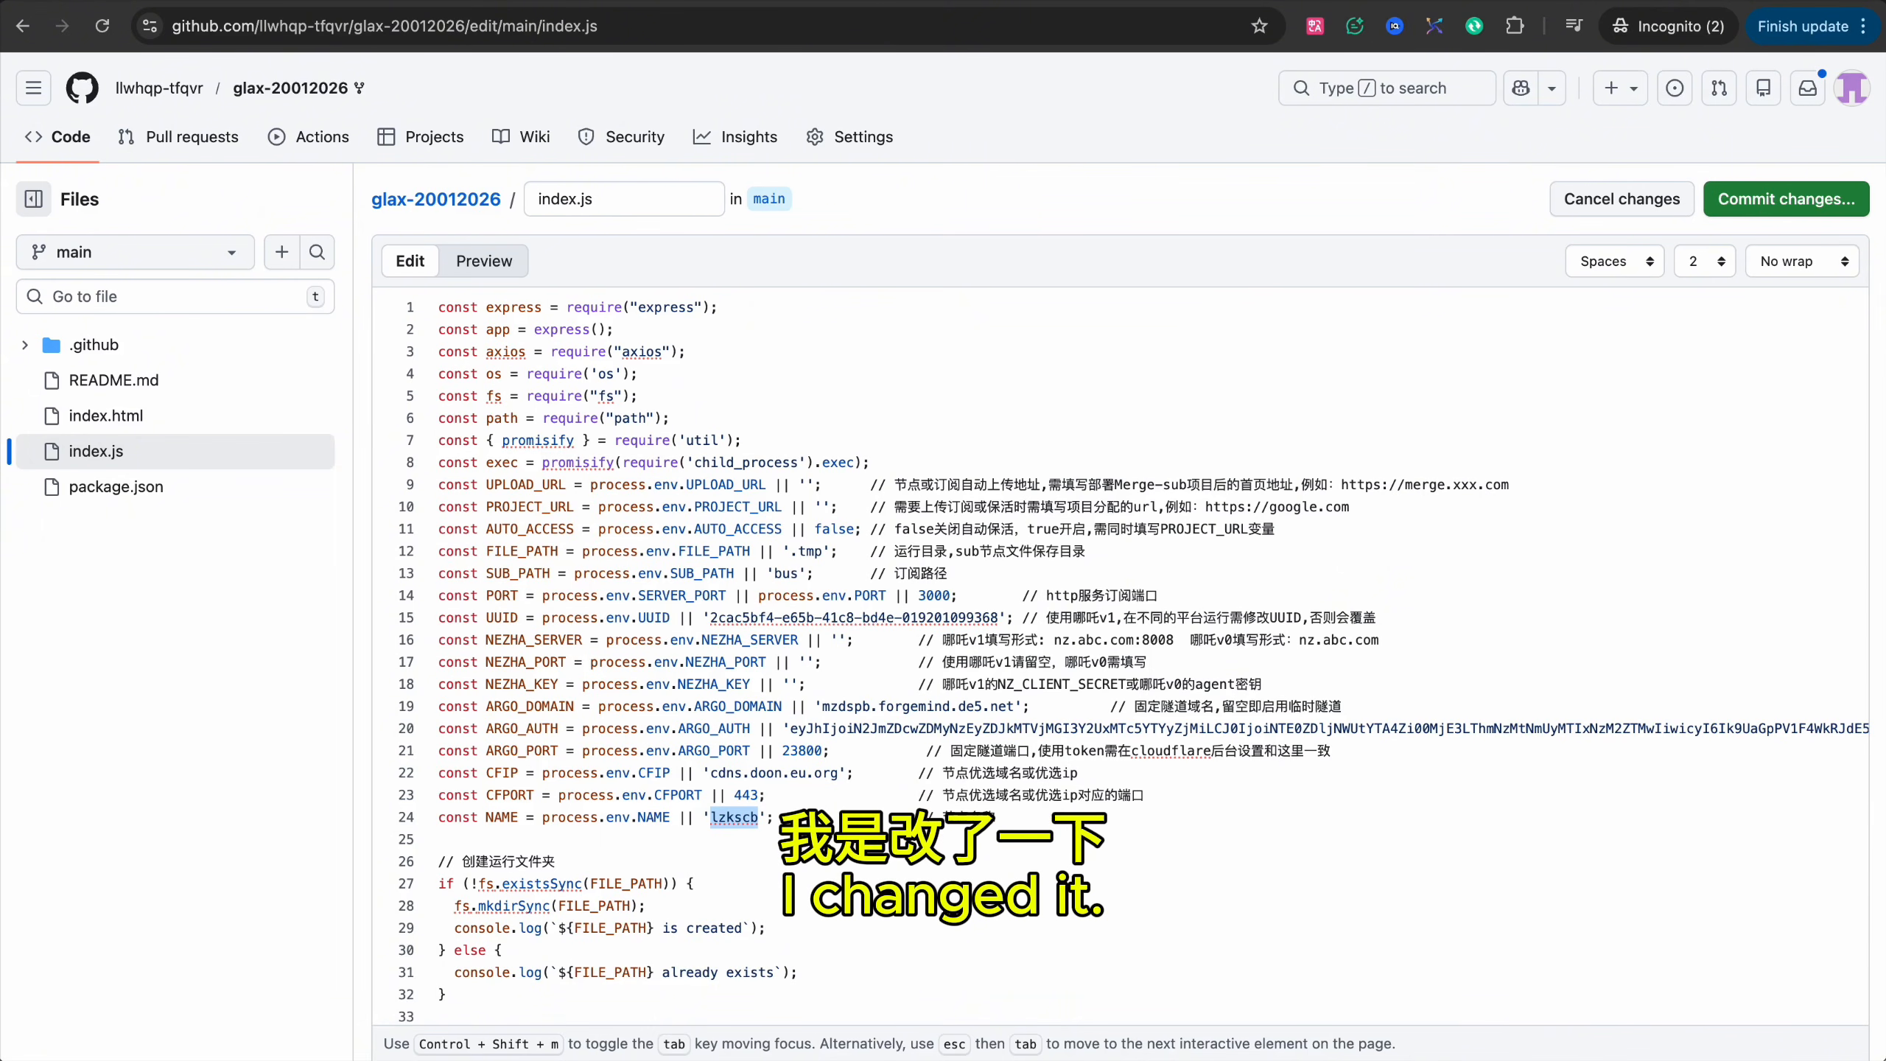
{"action": "left_click", "coordinate": [953, 858]}
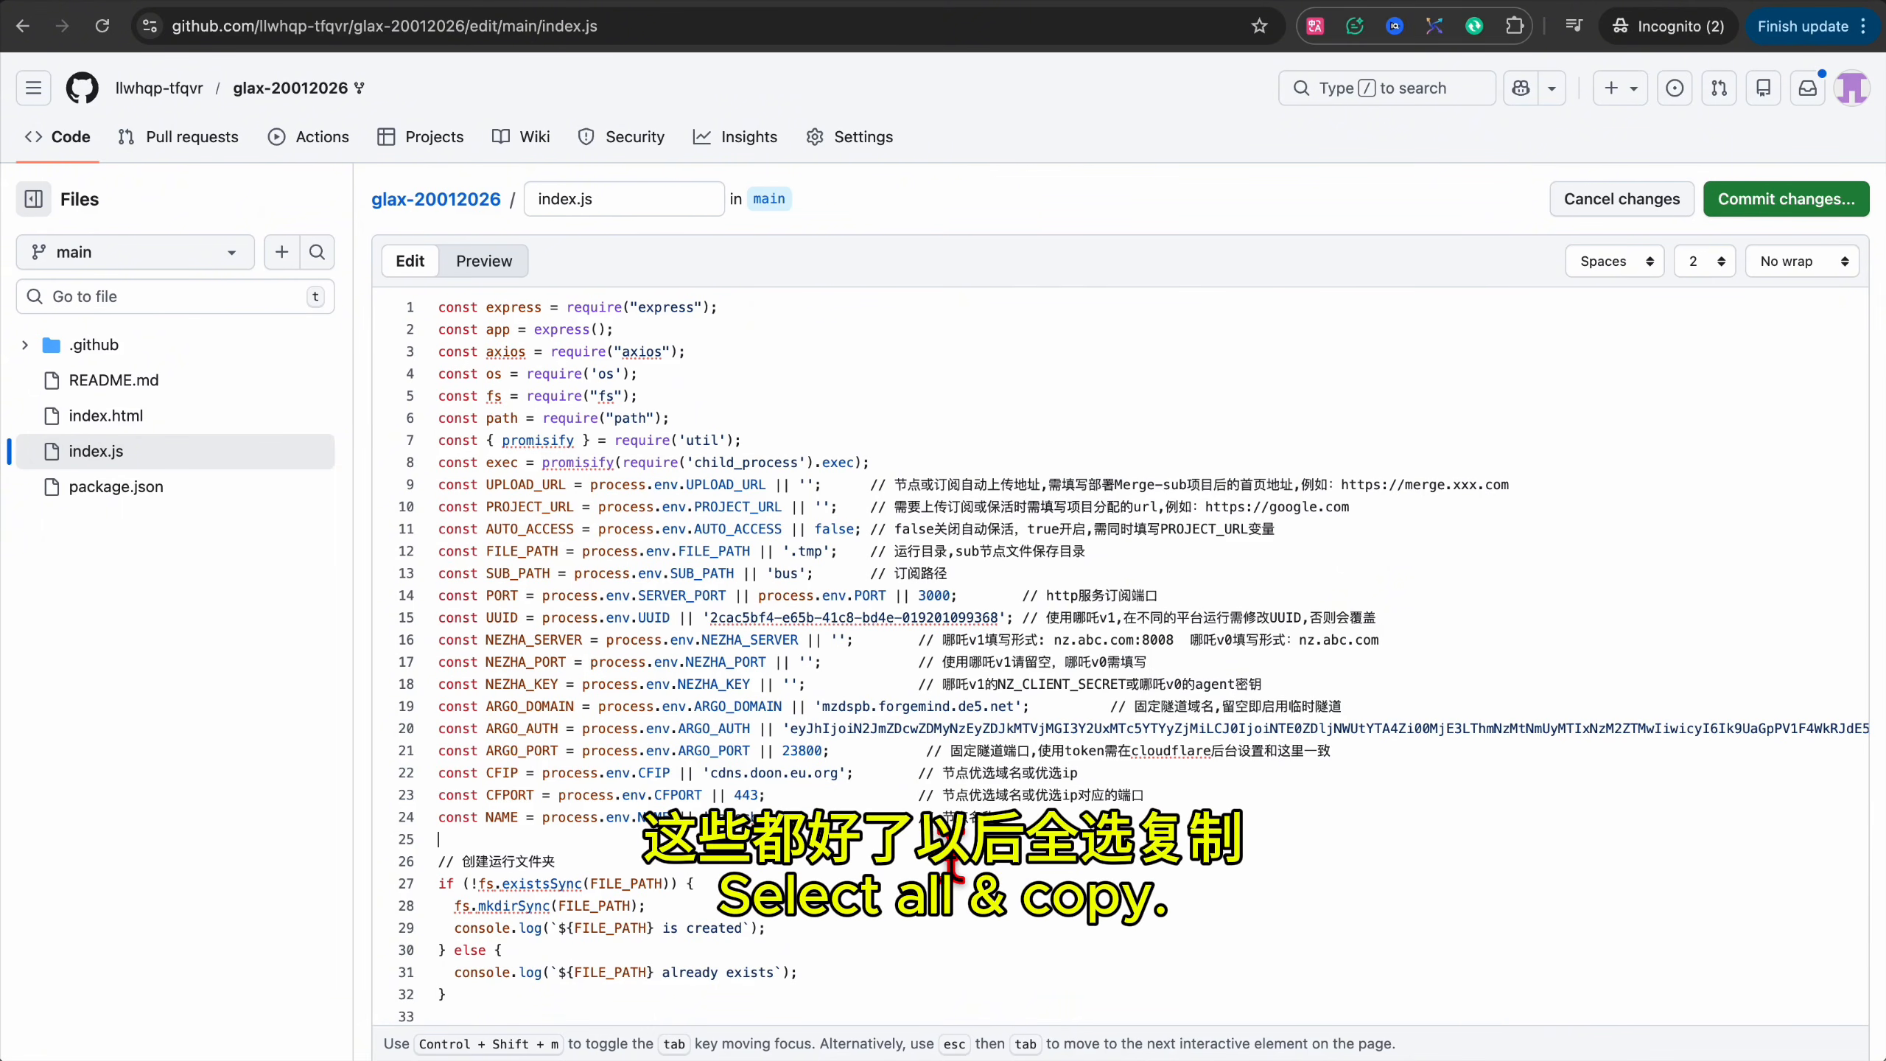
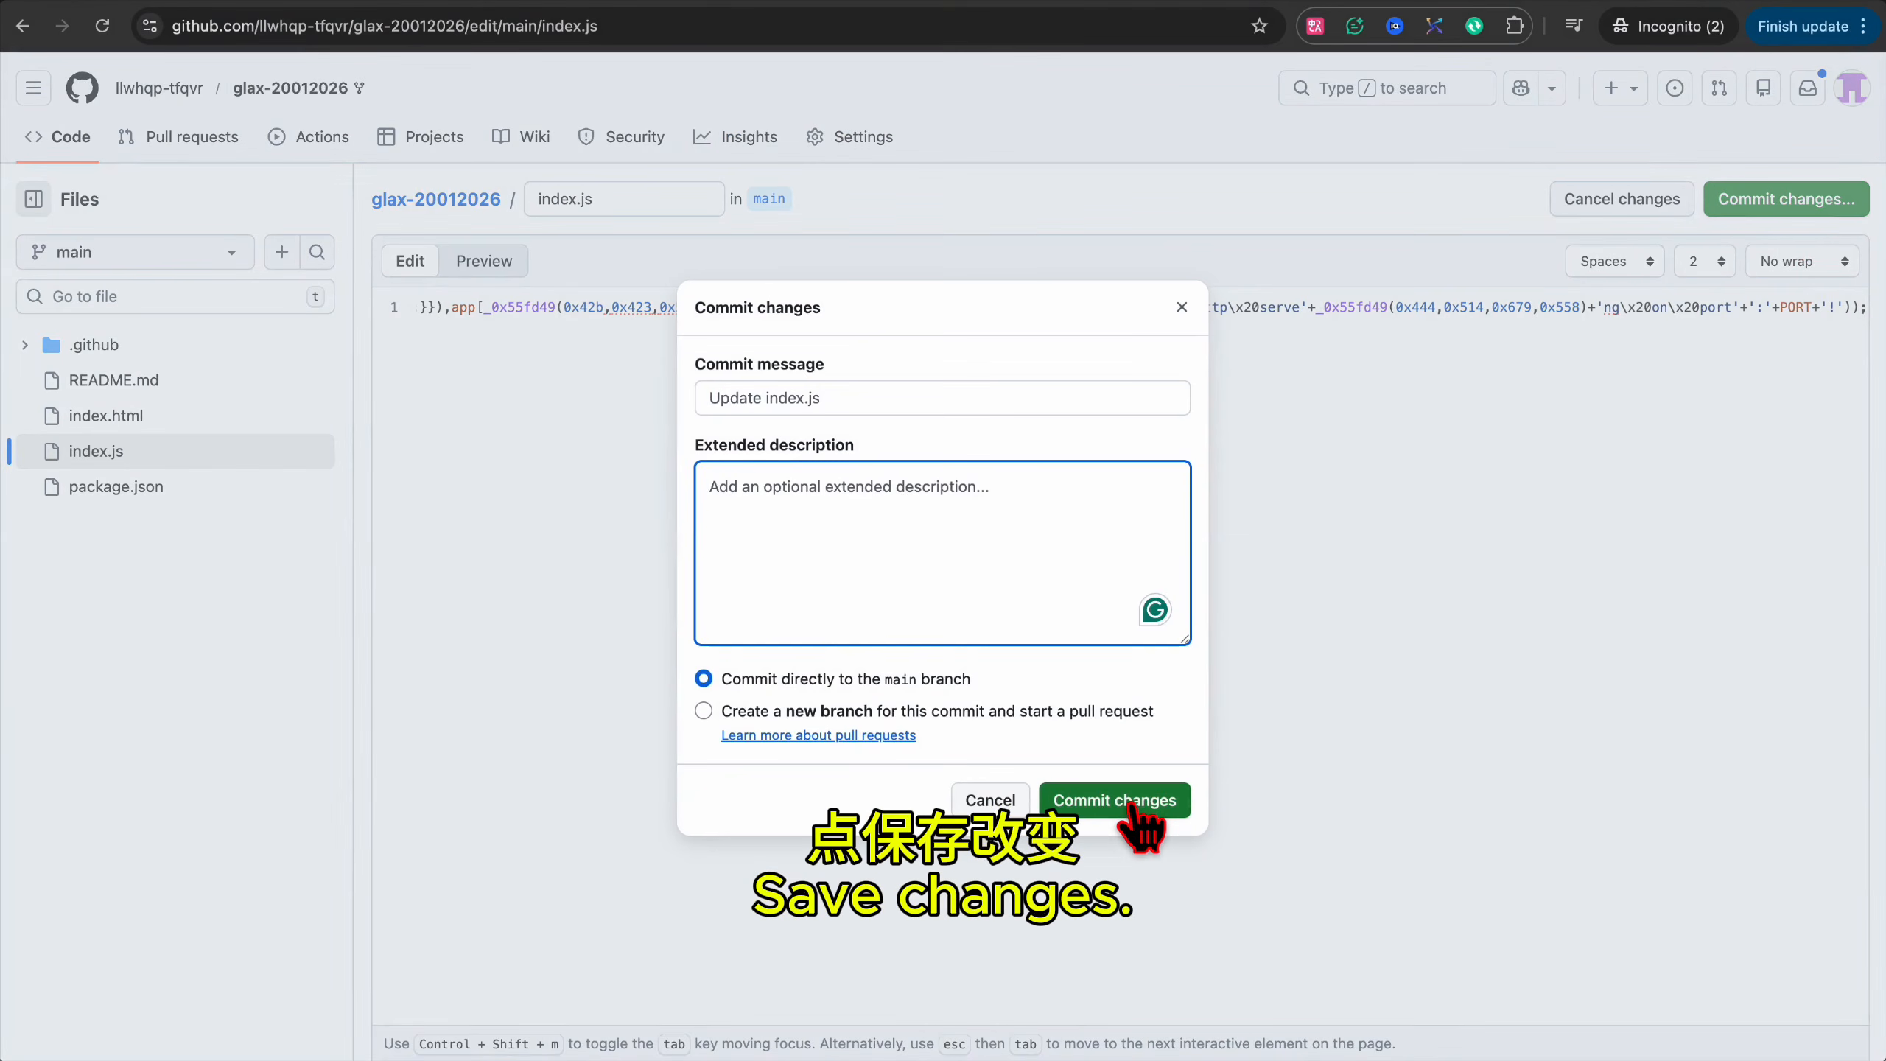
Commit index.js to main, then check package.json's node >=14 engine and its start script.
{"action": "left_click", "coordinate": [1129, 807]}
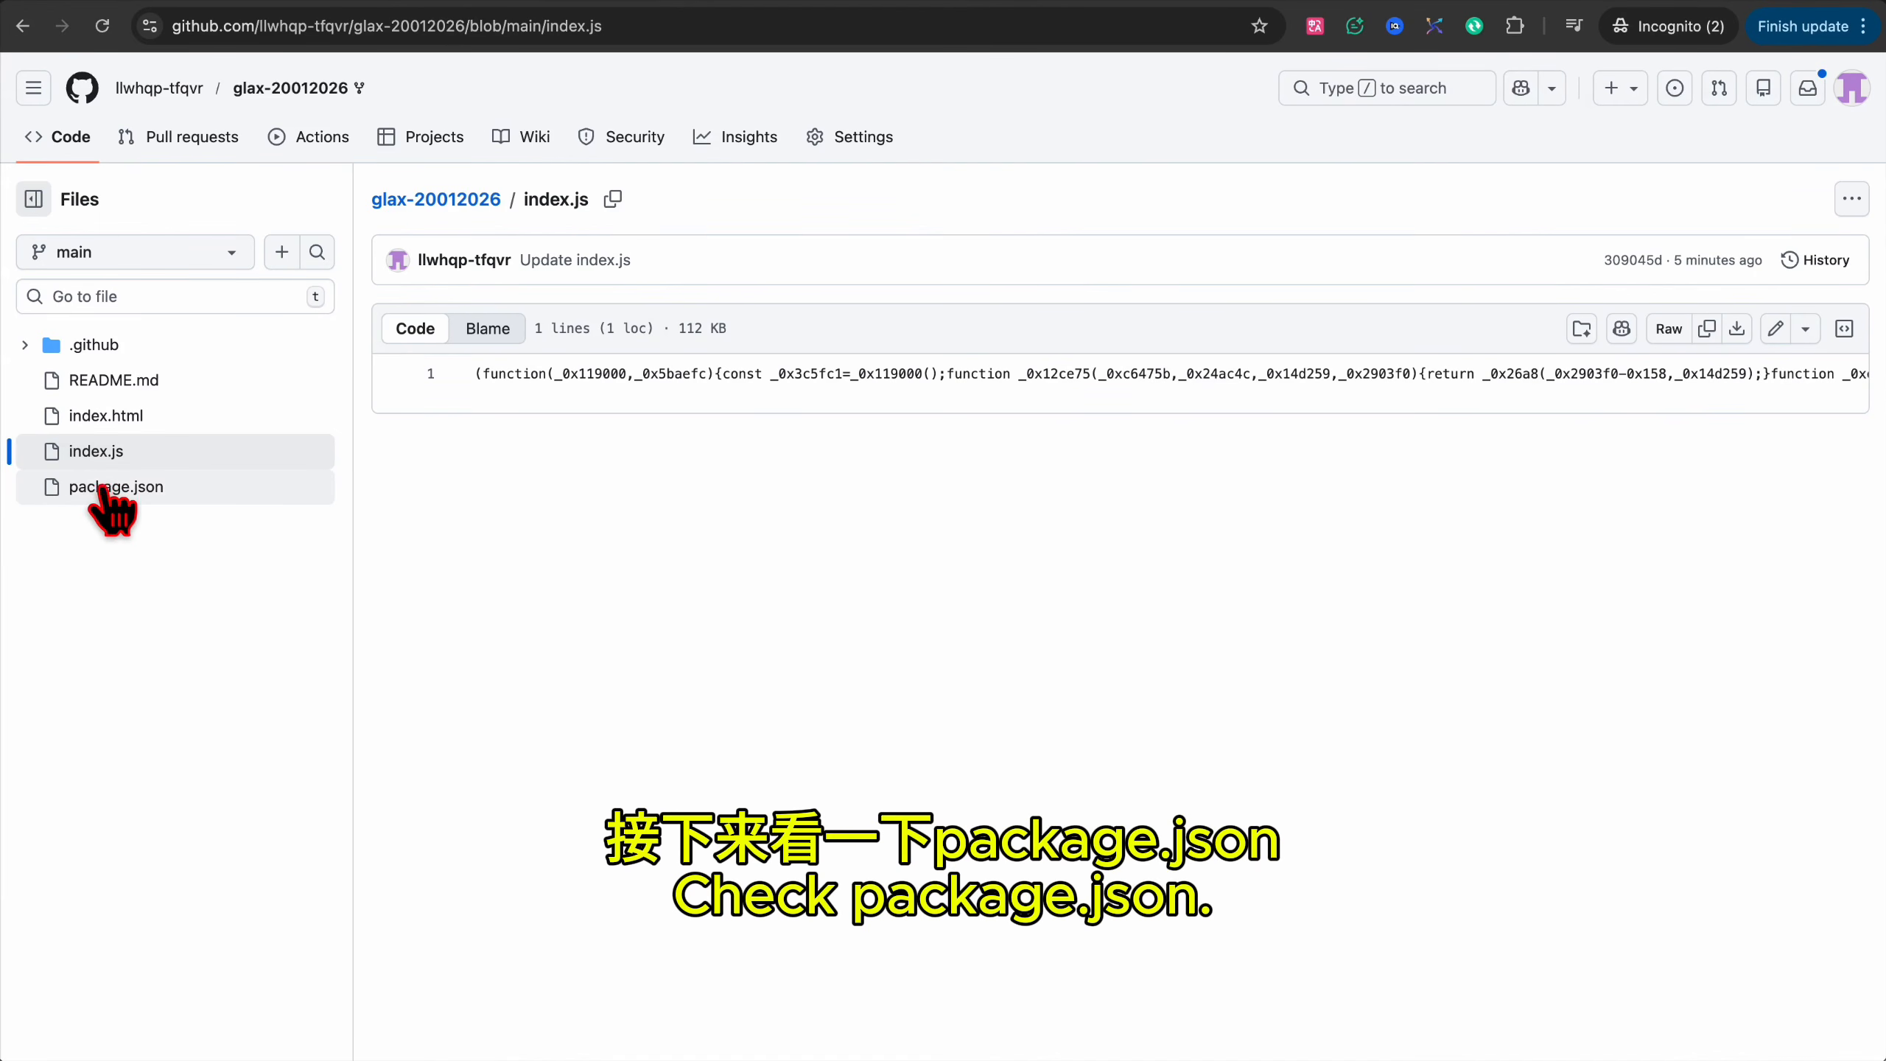
{"action": "left_click", "coordinate": [104, 492]}
{"action": "left_click", "coordinate": [533, 683]}
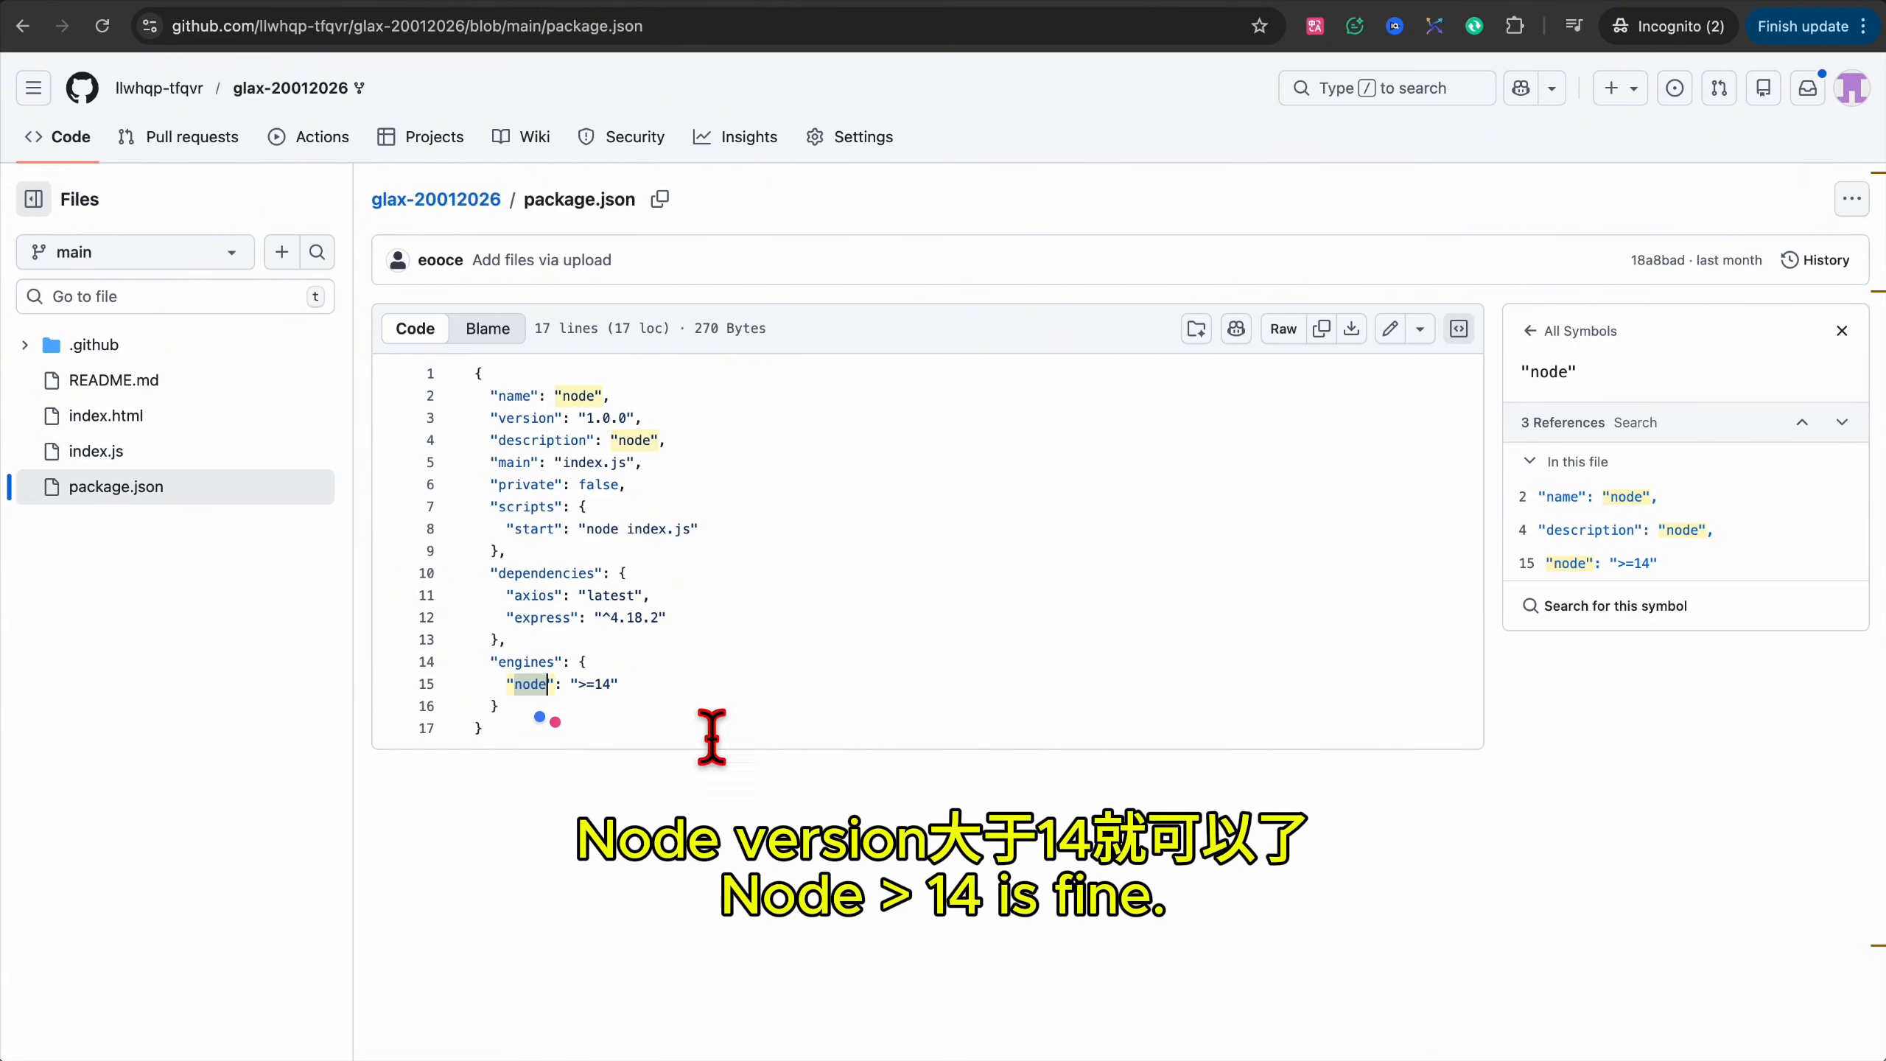
{"action": "left_click", "coordinate": [533, 528]}
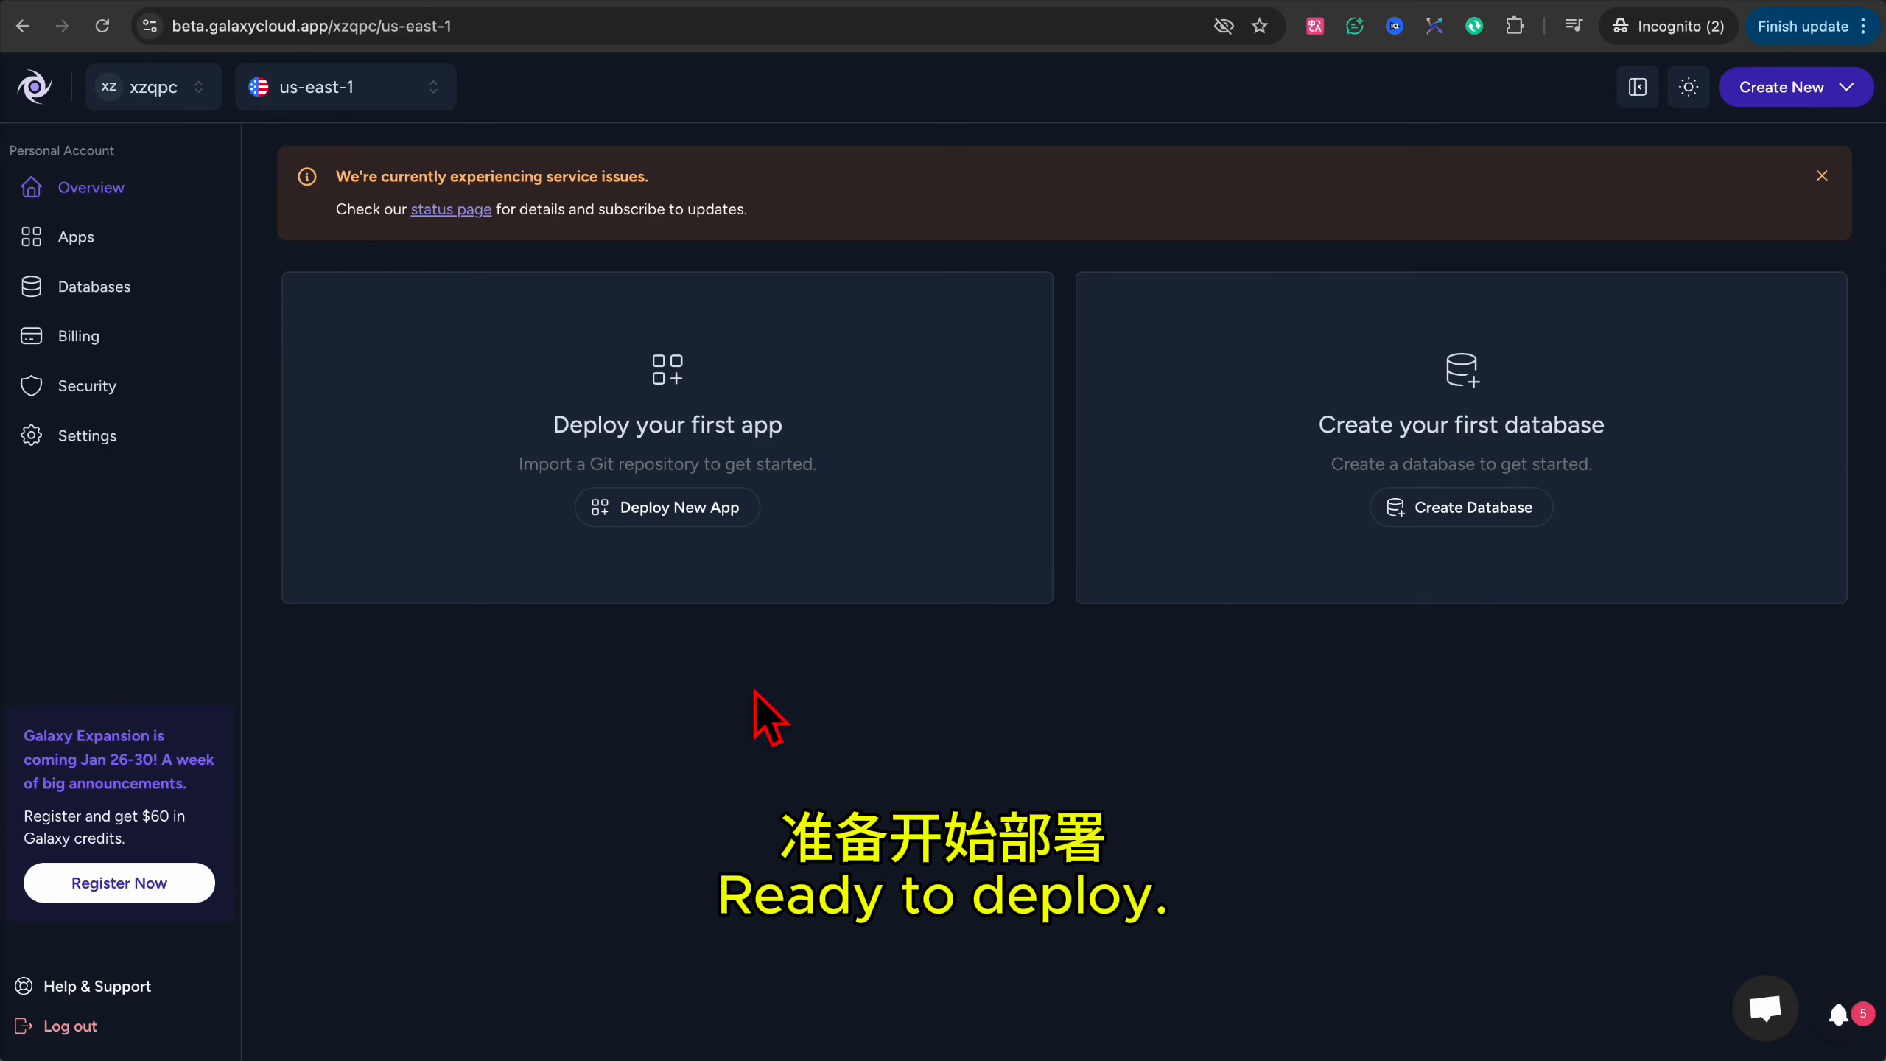
Create a Node.js app from GitHub, authorizing only the glax-20012026 repository, and import it.
{"action": "left_click", "coordinate": [672, 507]}
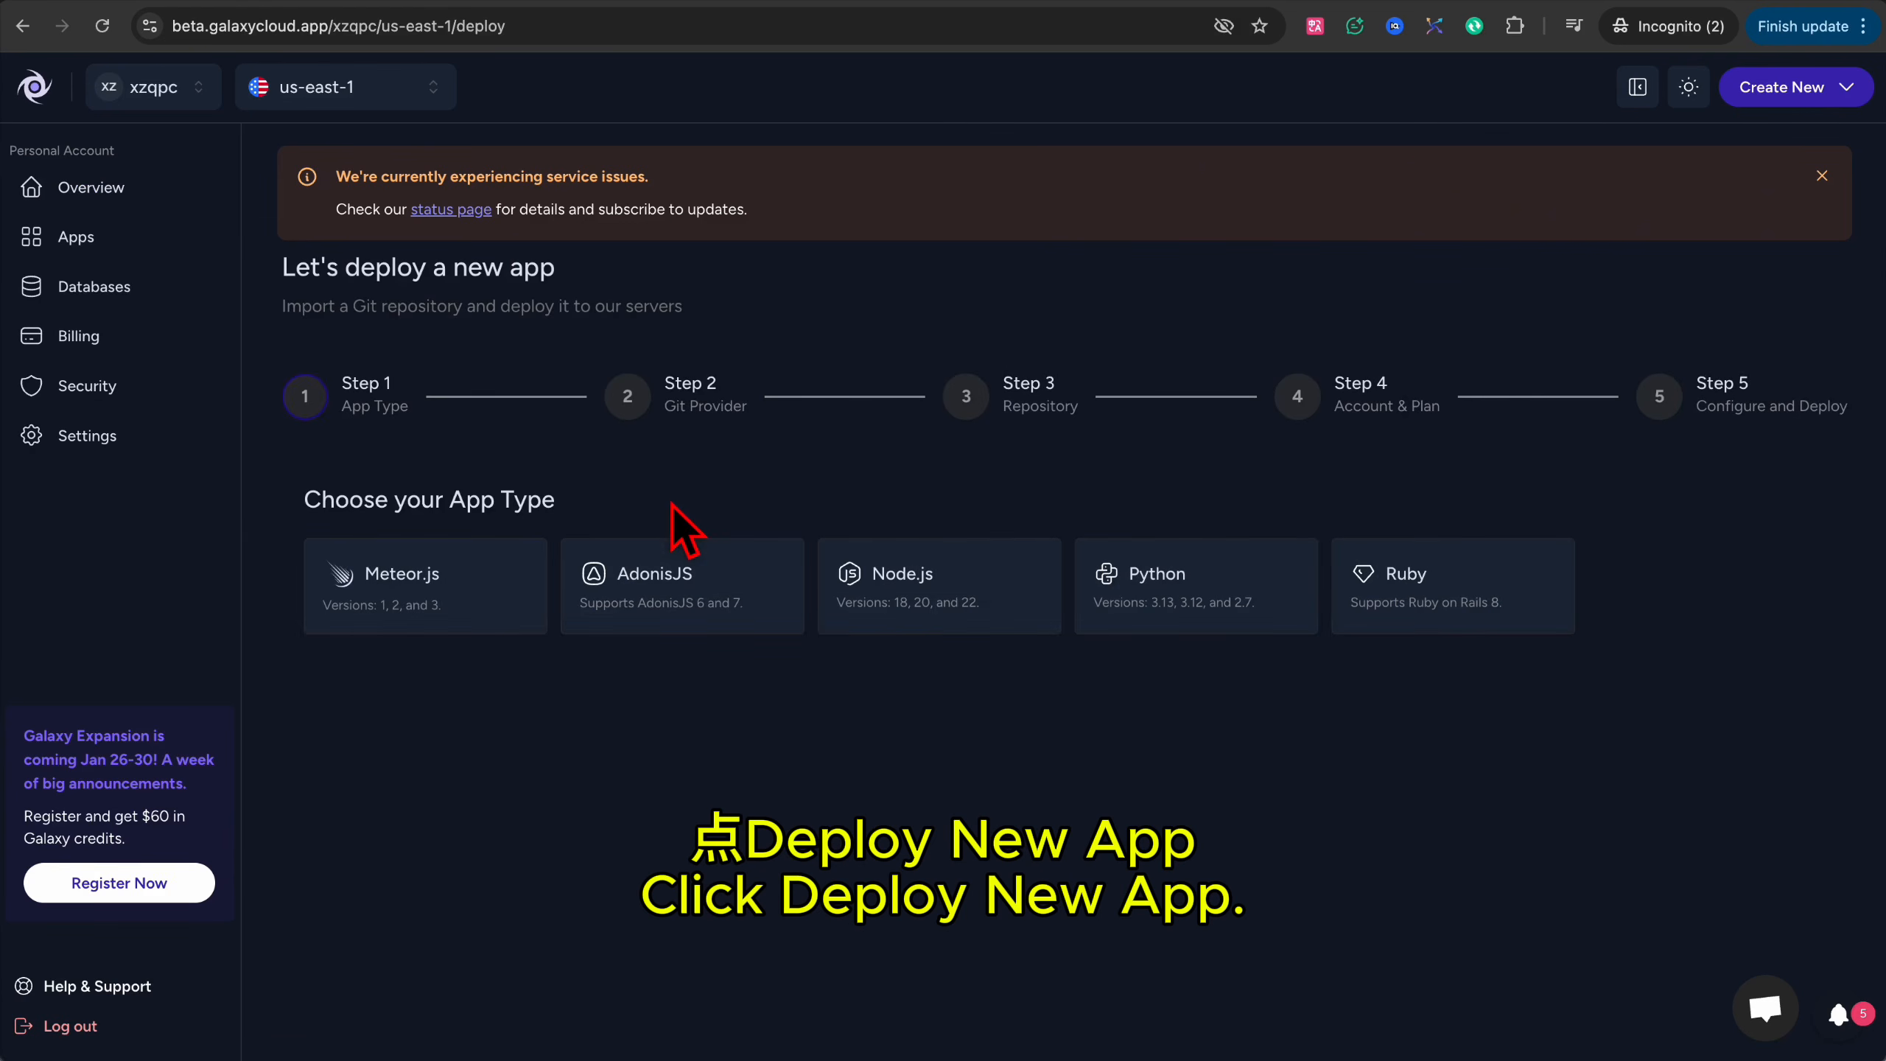
{"action": "left_click", "coordinate": [901, 591]}
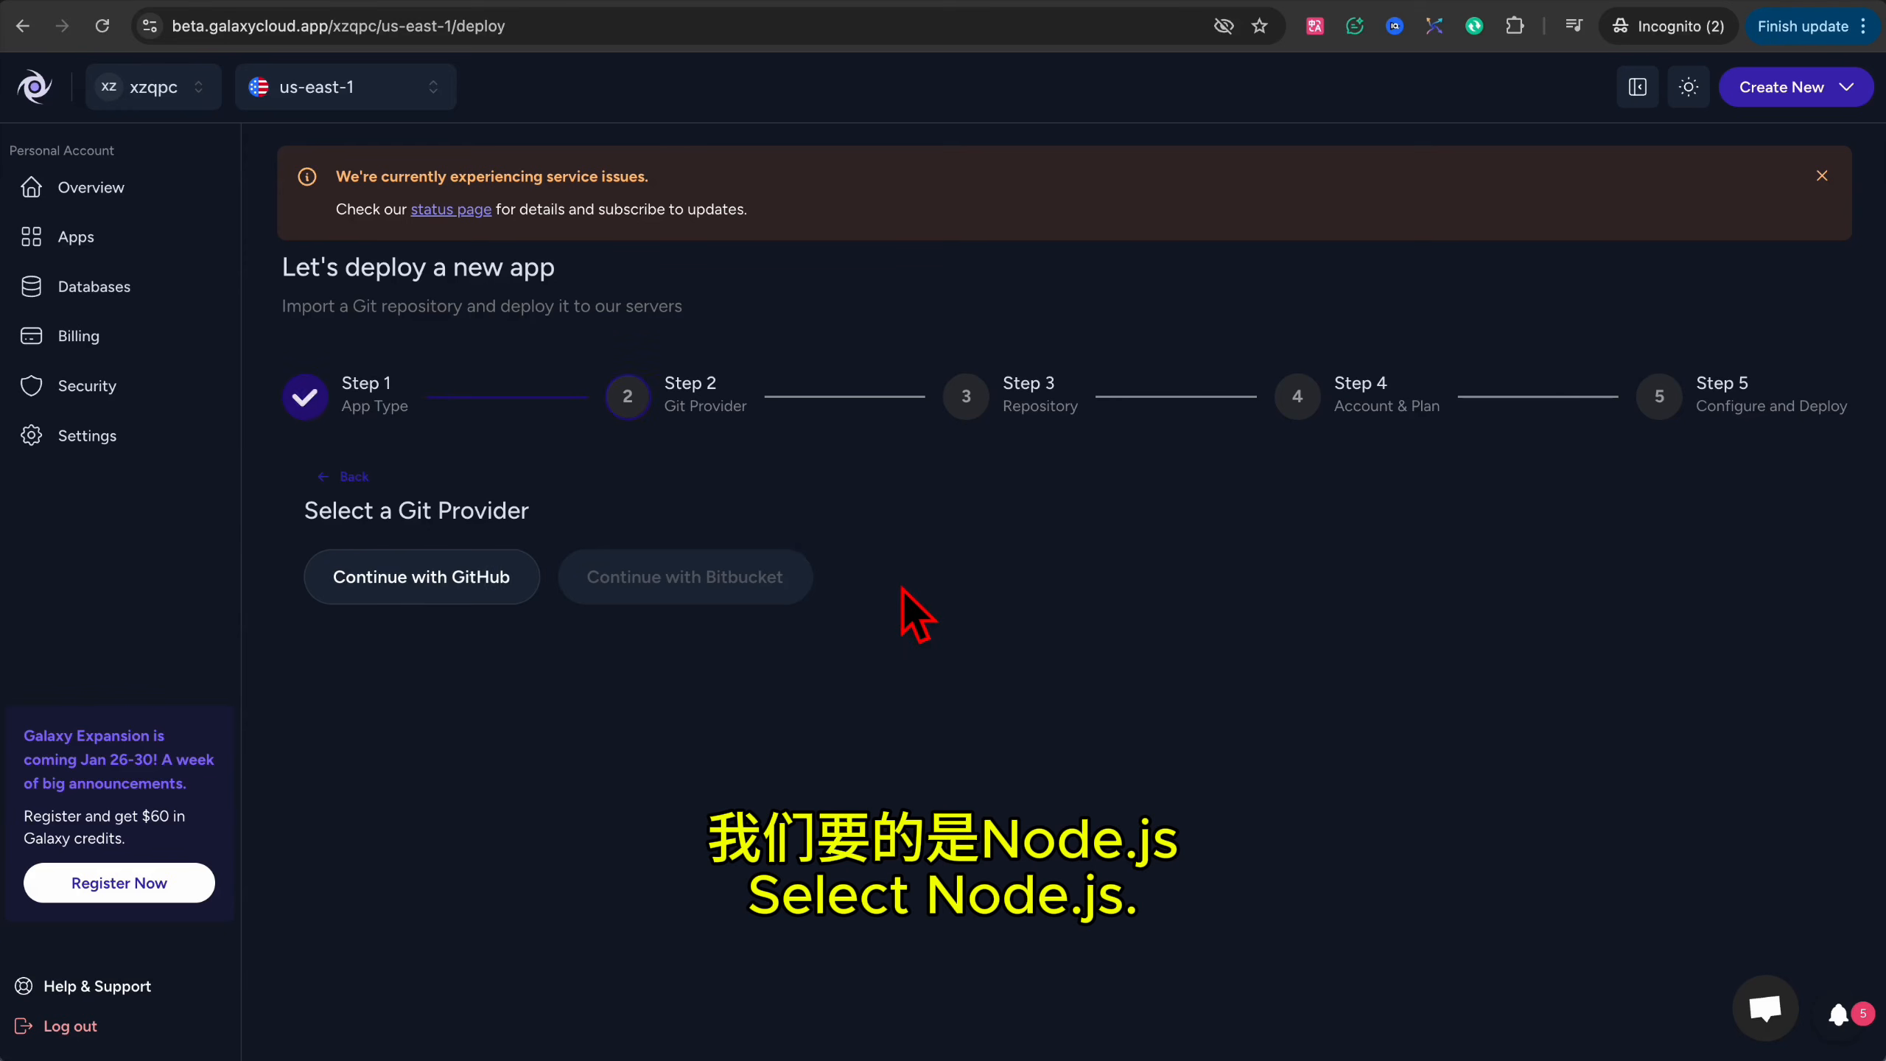
{"action": "left_click", "coordinate": [468, 582]}
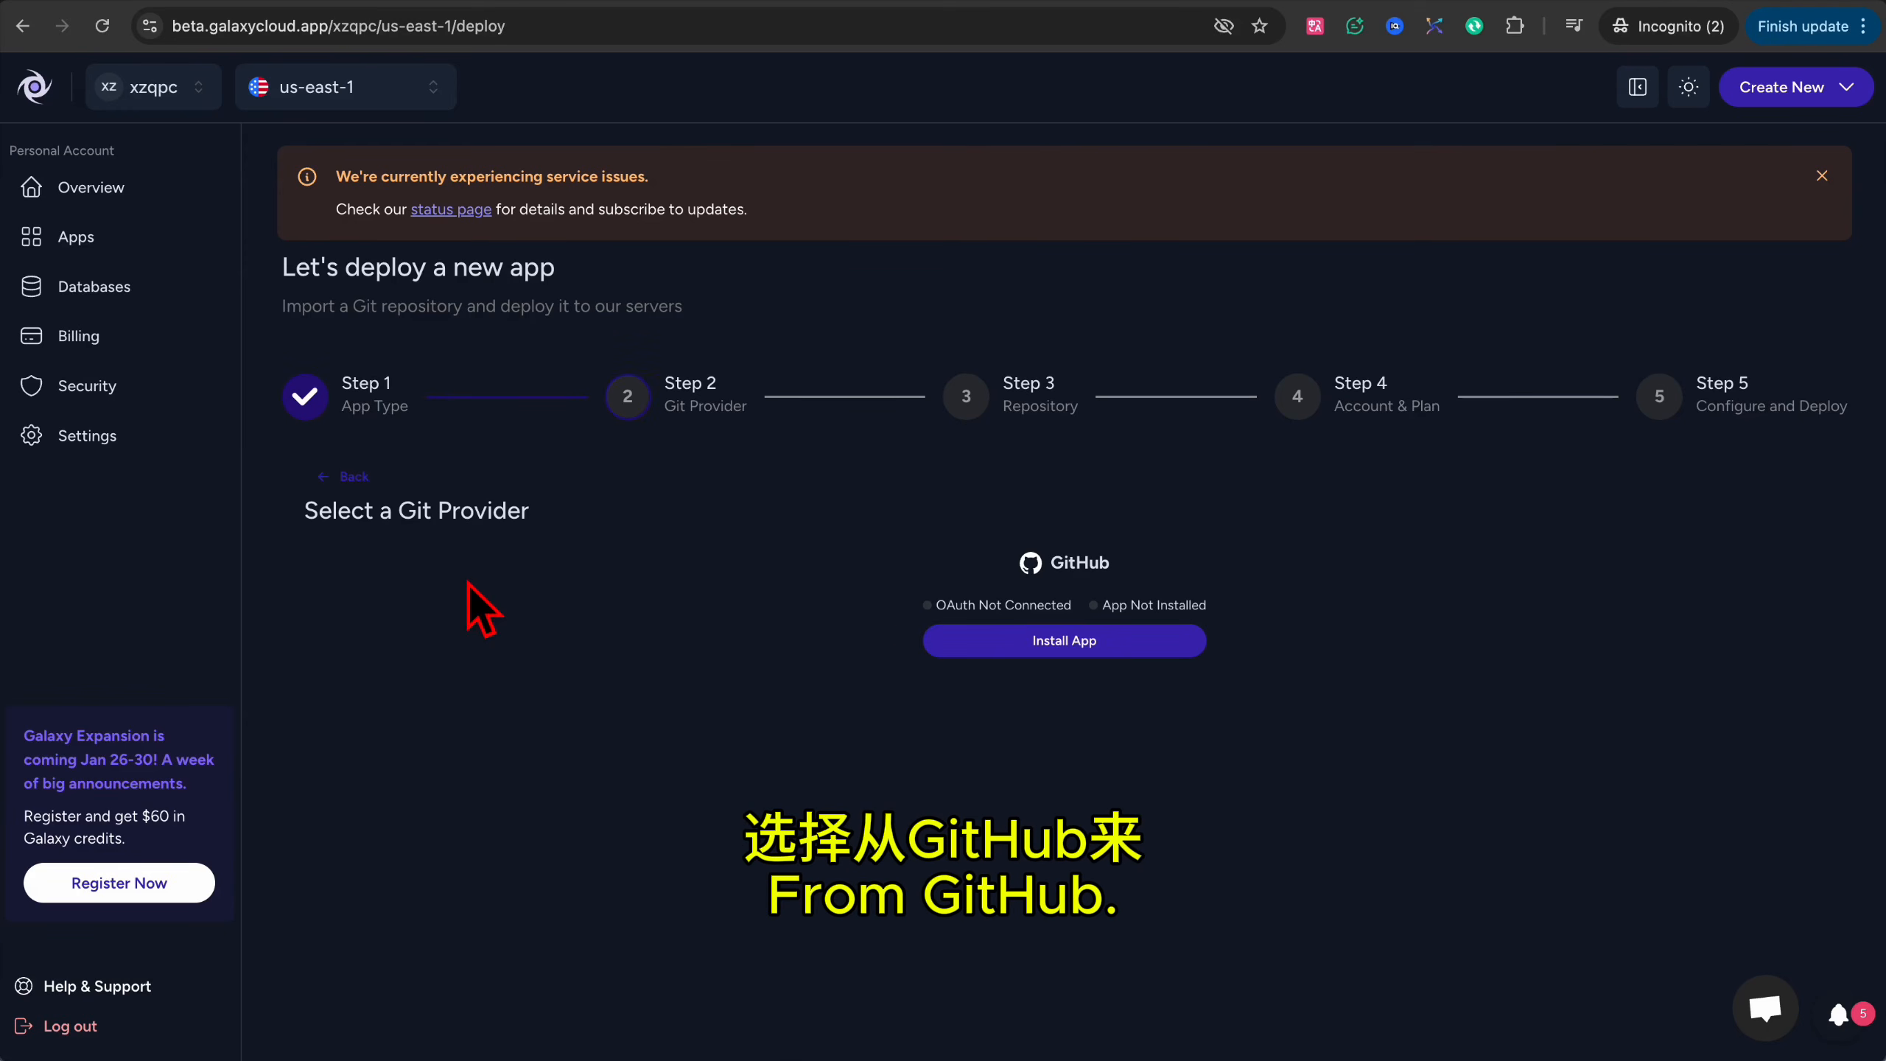
{"action": "left_click", "coordinate": [1125, 647]}
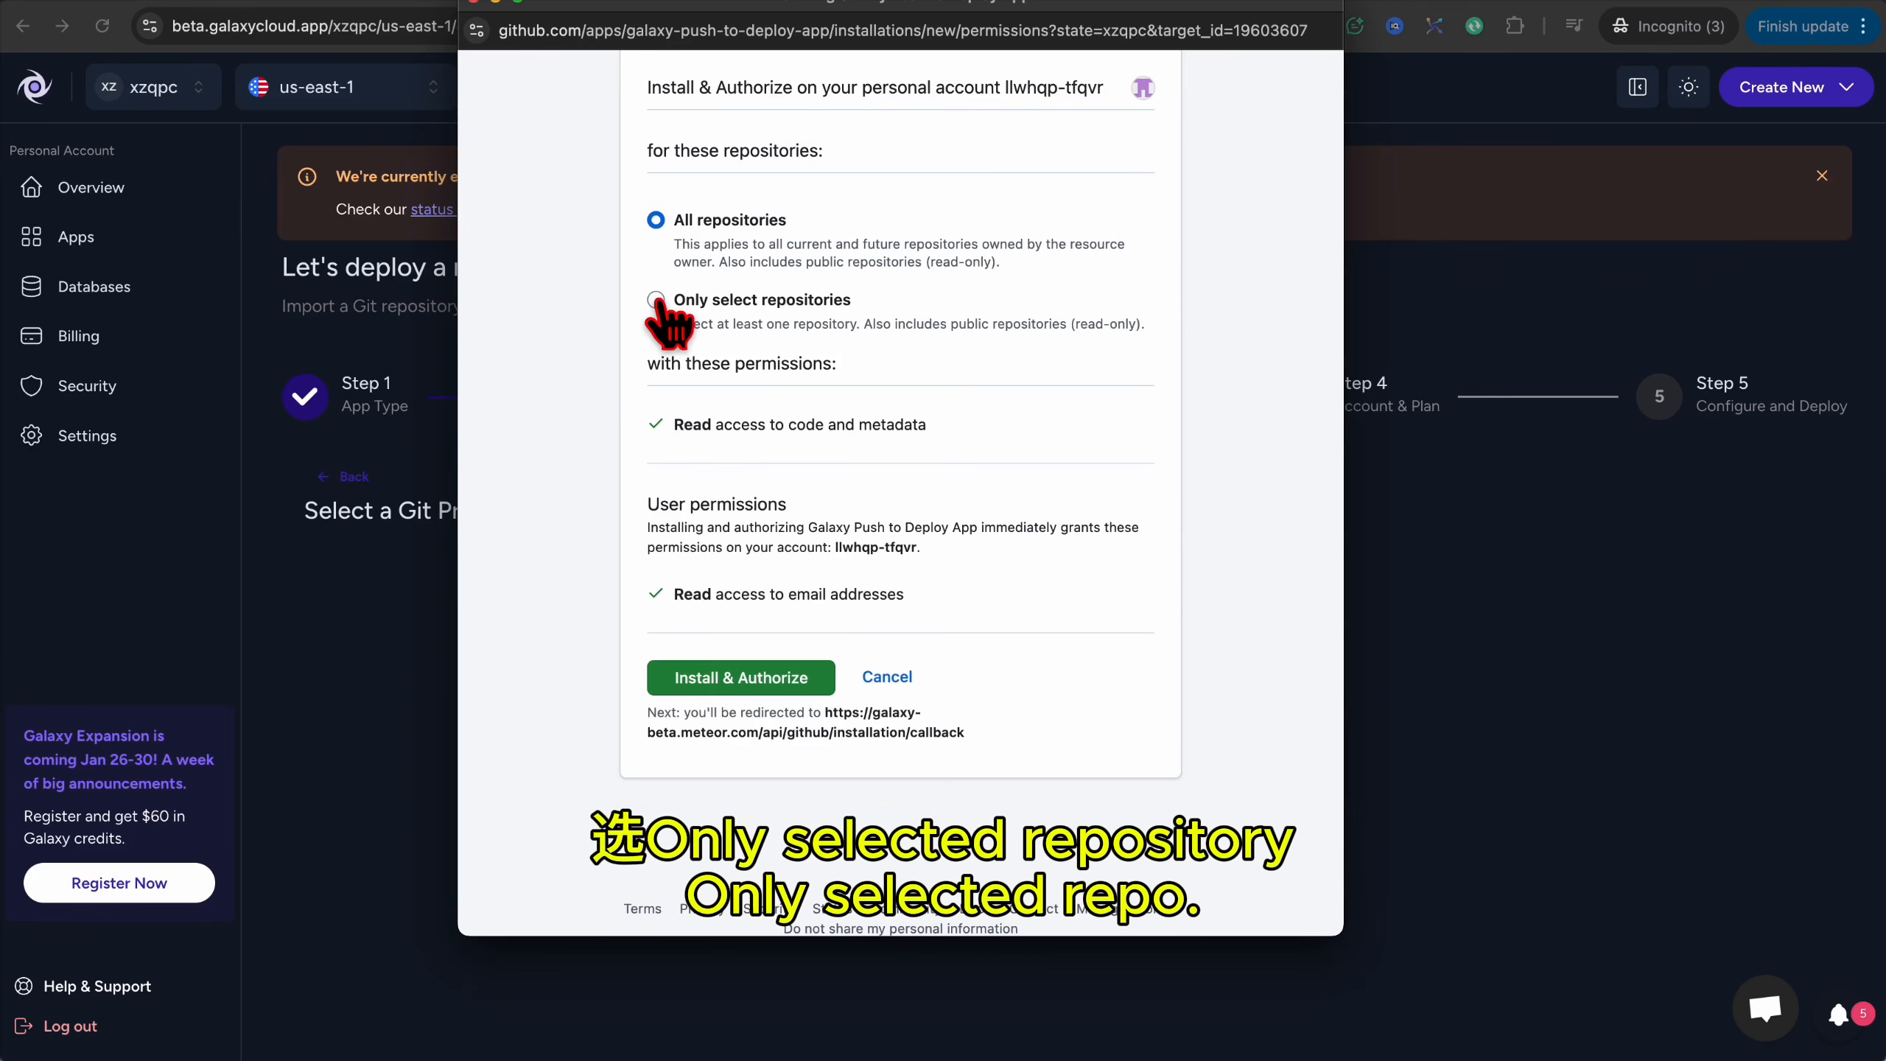
{"action": "left_click", "coordinate": [656, 299]}
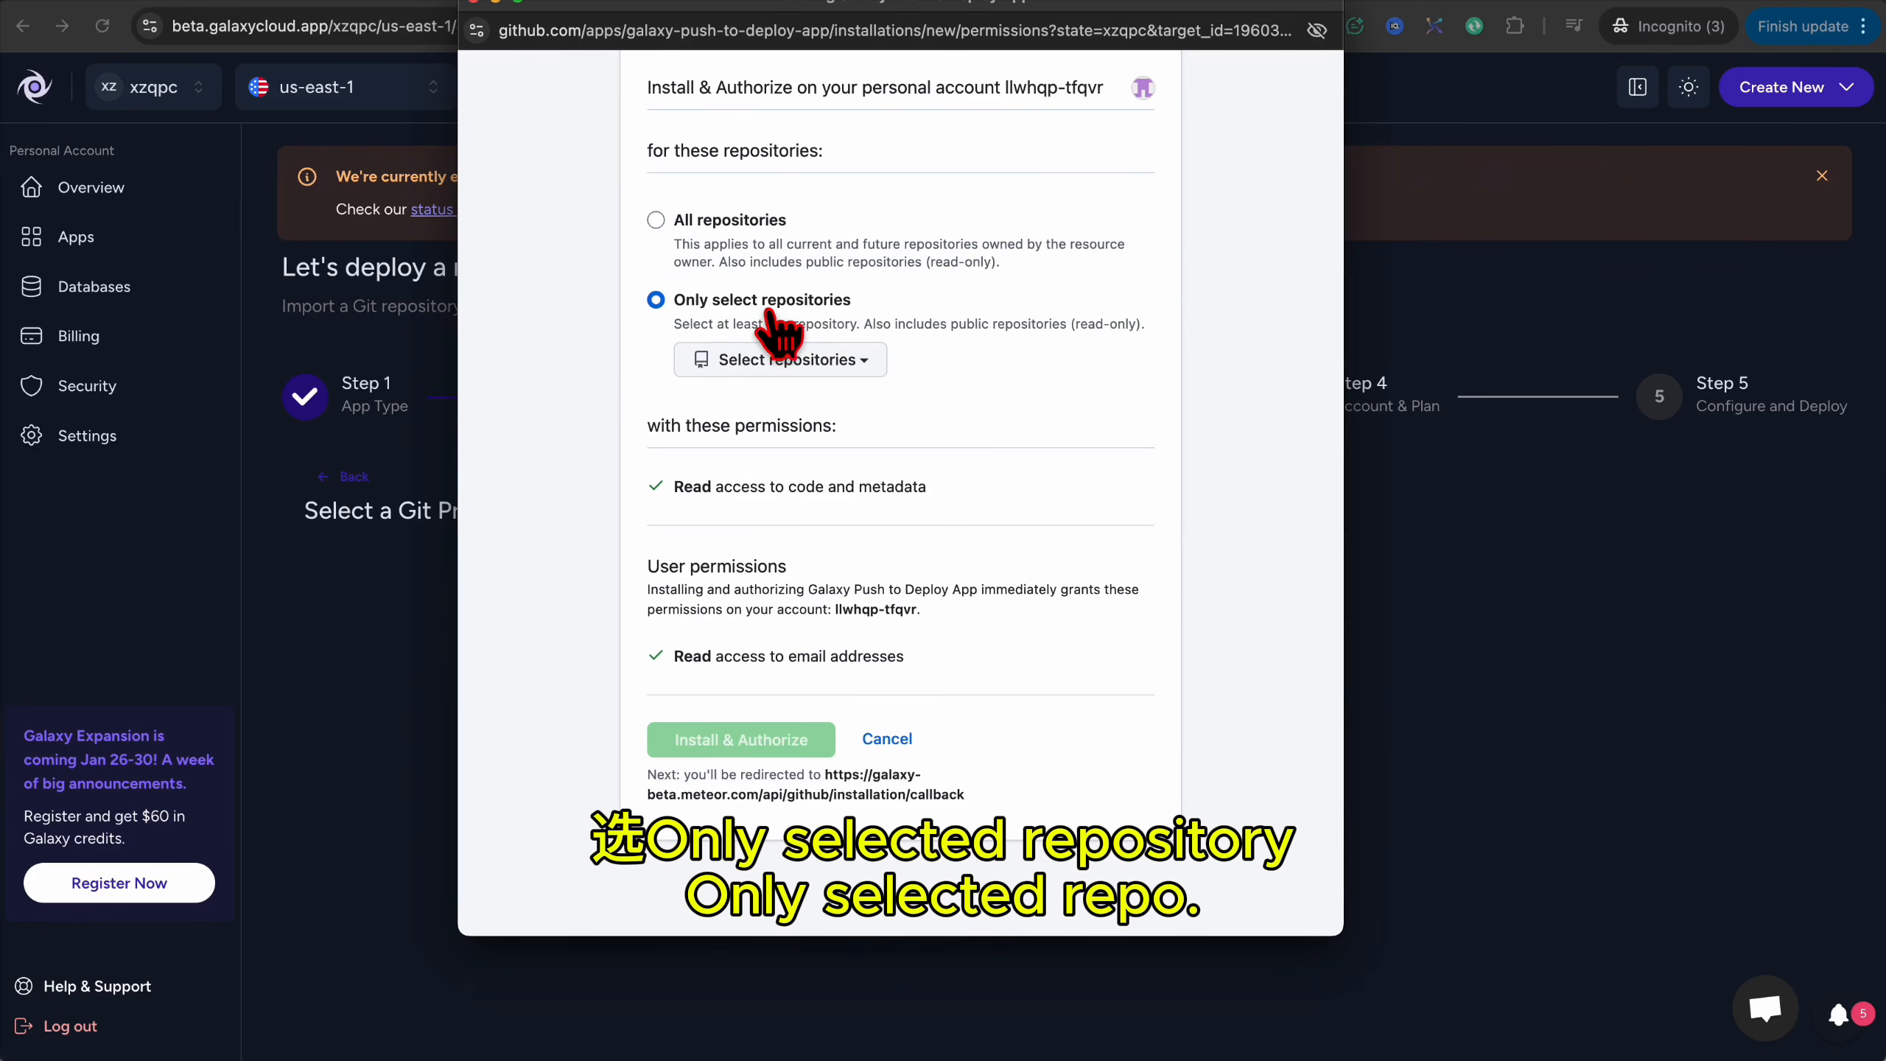
{"action": "left_click", "coordinate": [845, 361]}
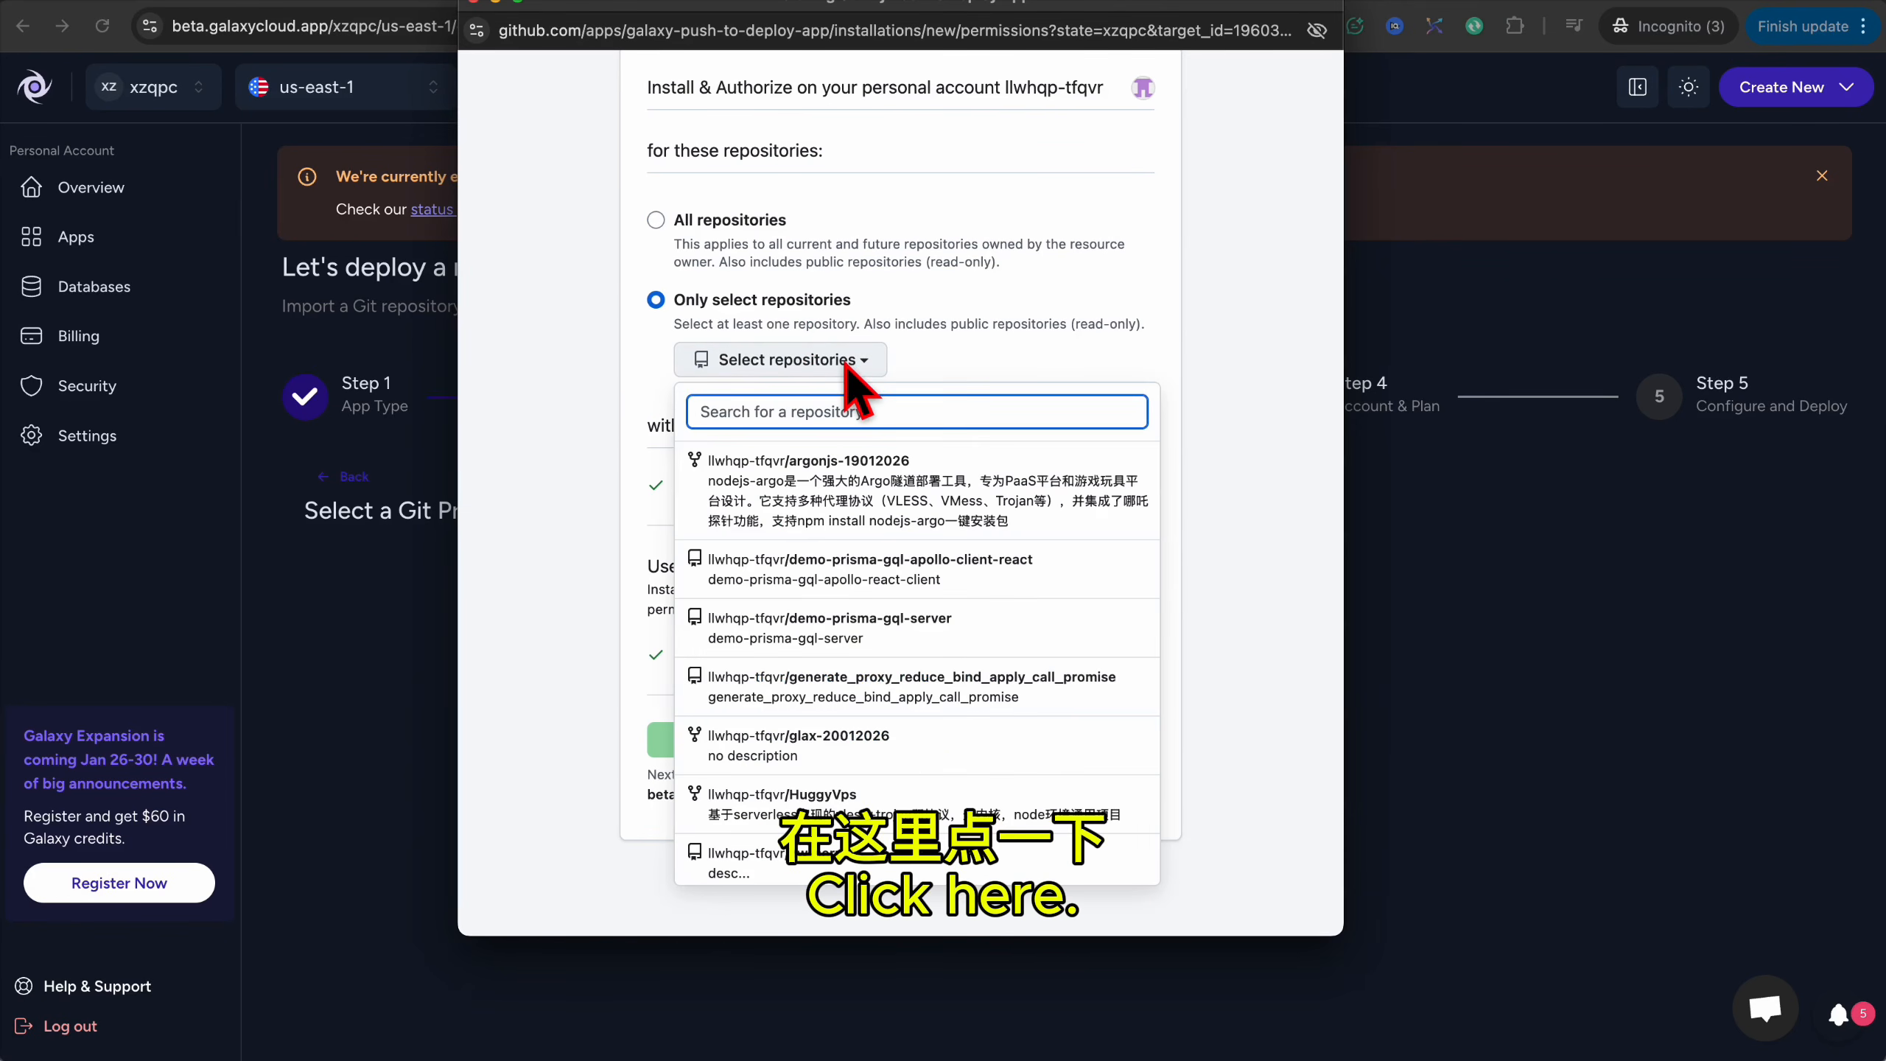
{"action": "left_click", "coordinate": [890, 749]}
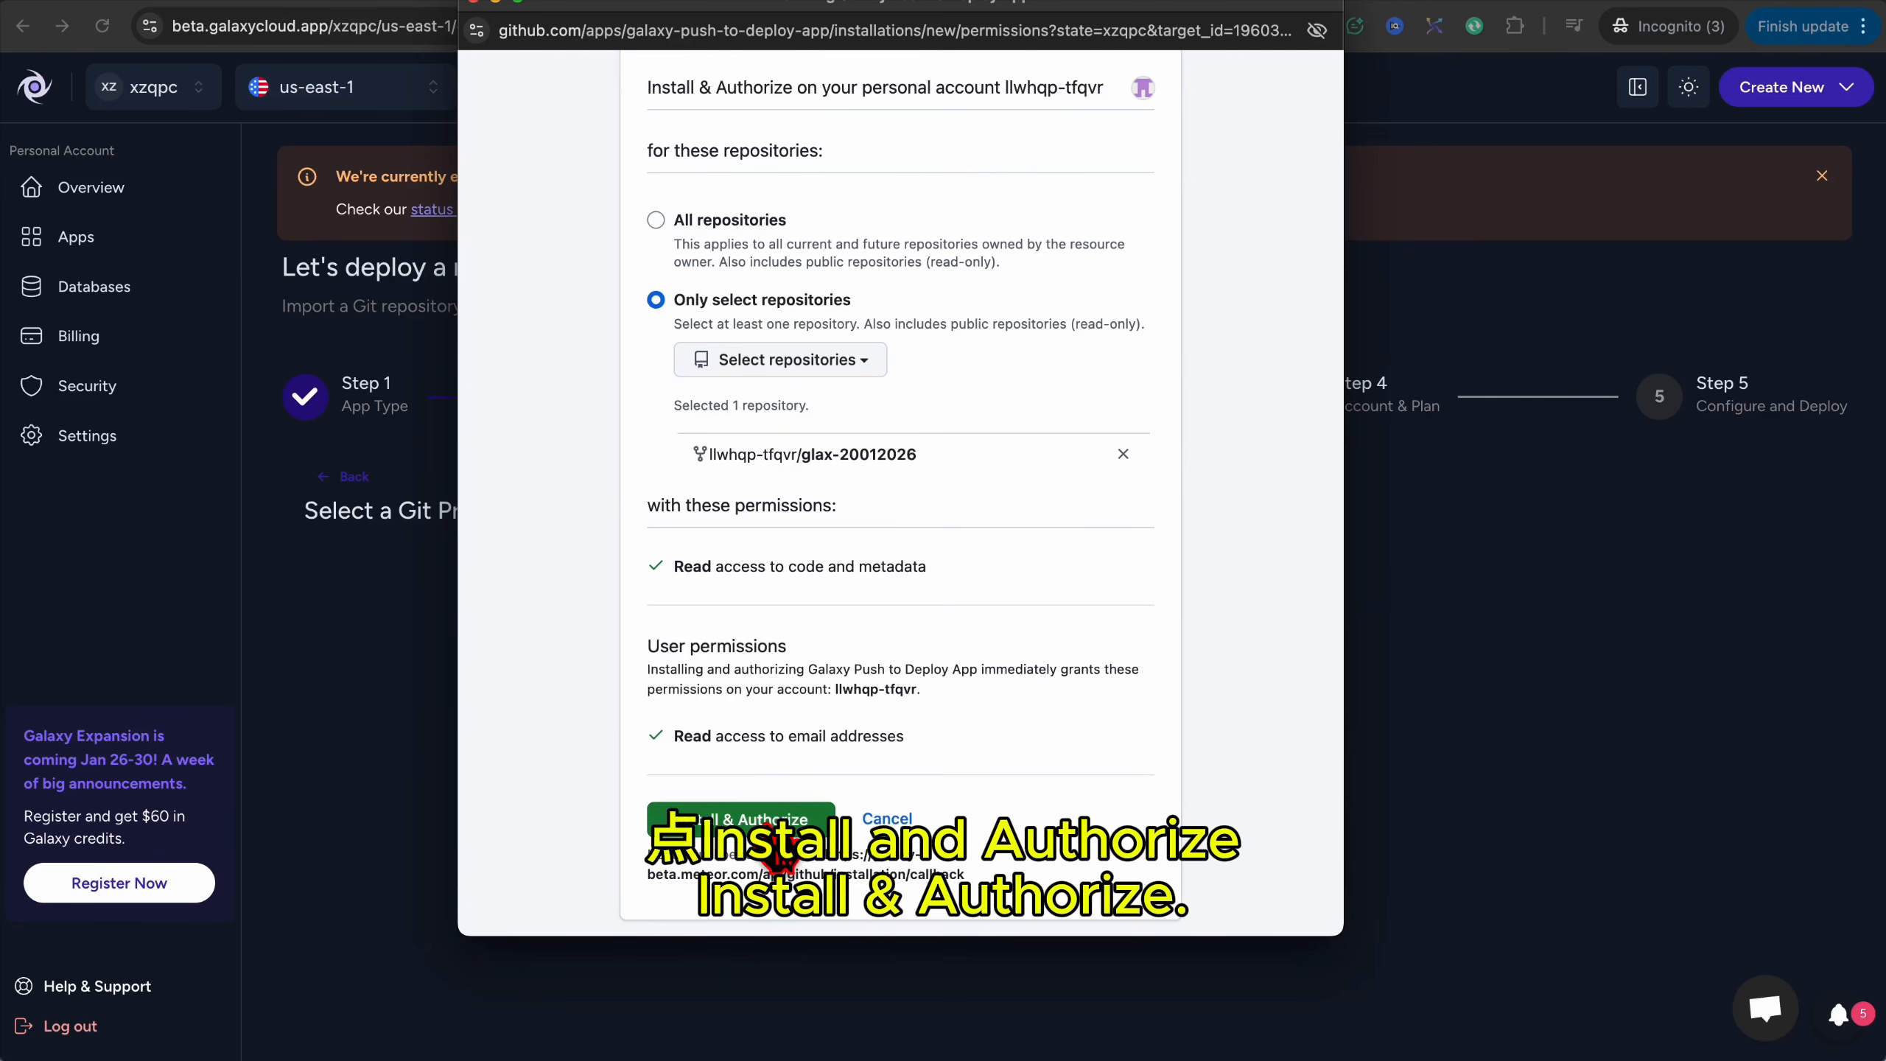
{"action": "left_click", "coordinate": [774, 825]}
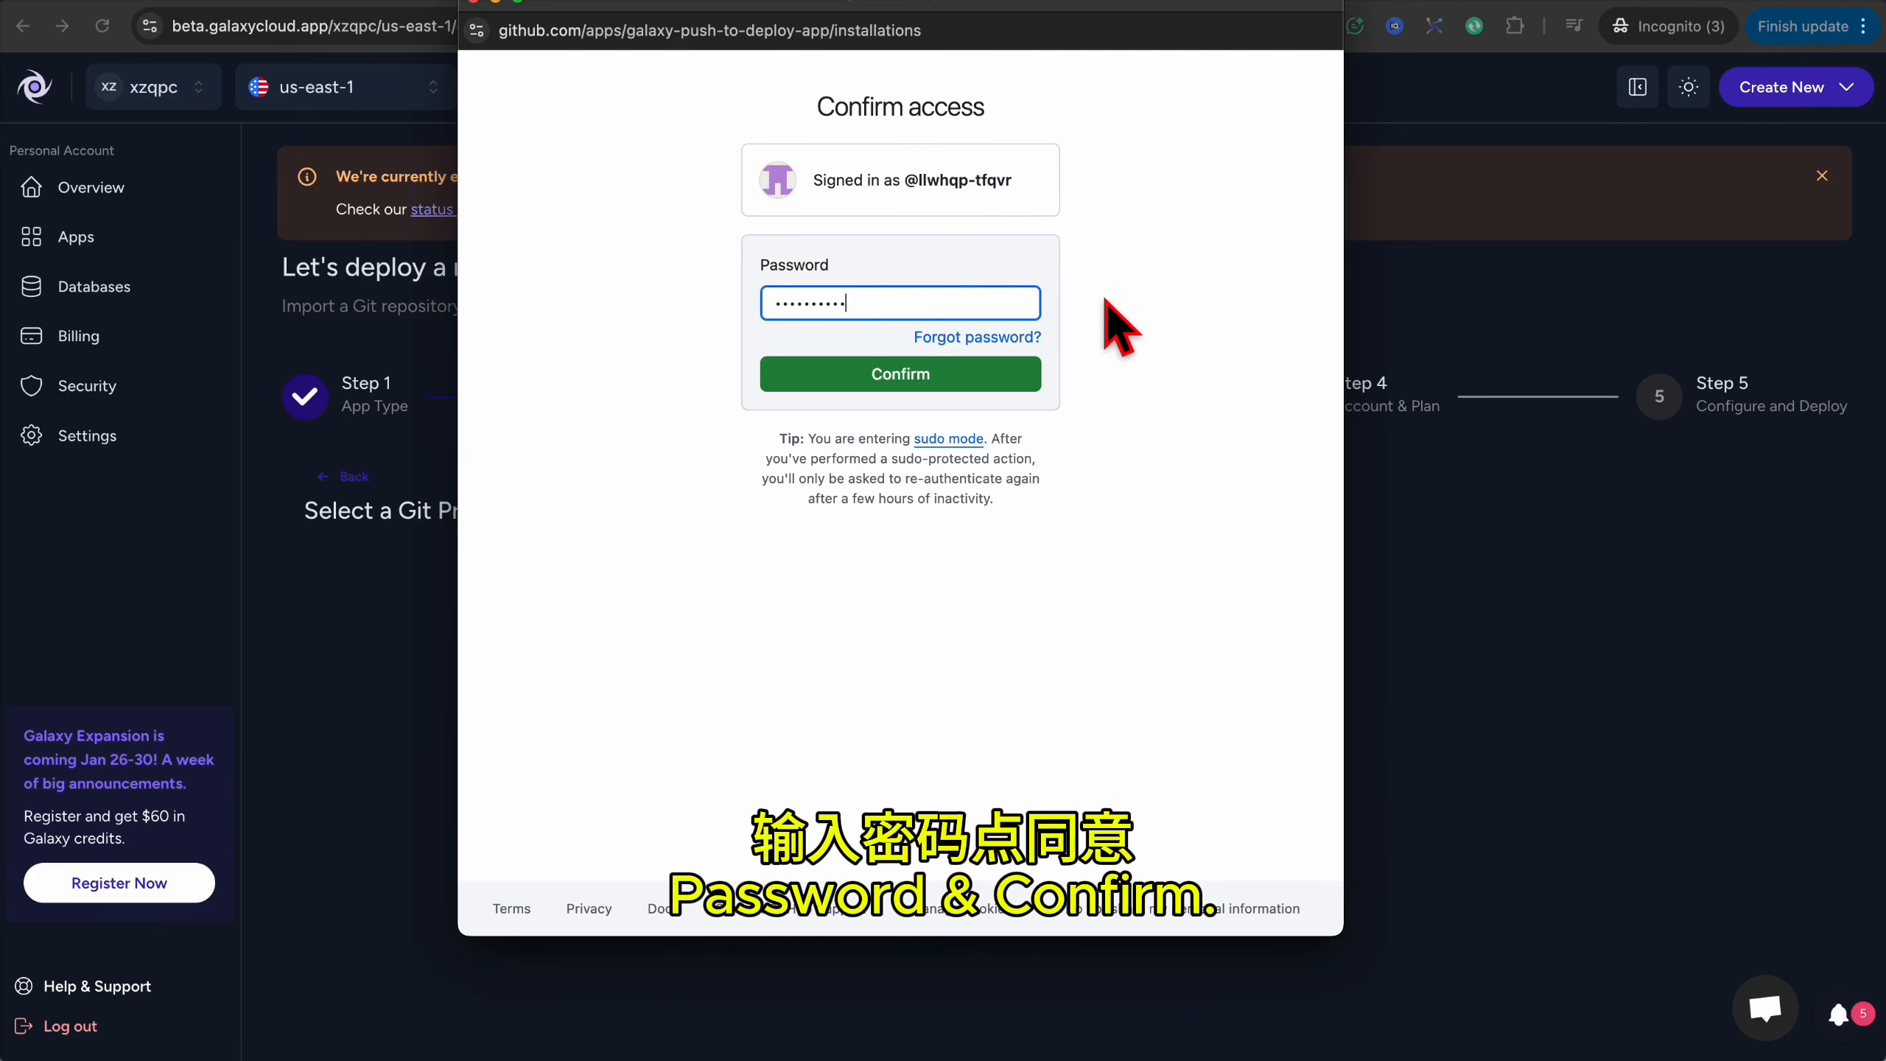
{"action": "left_click", "coordinate": [970, 371]}
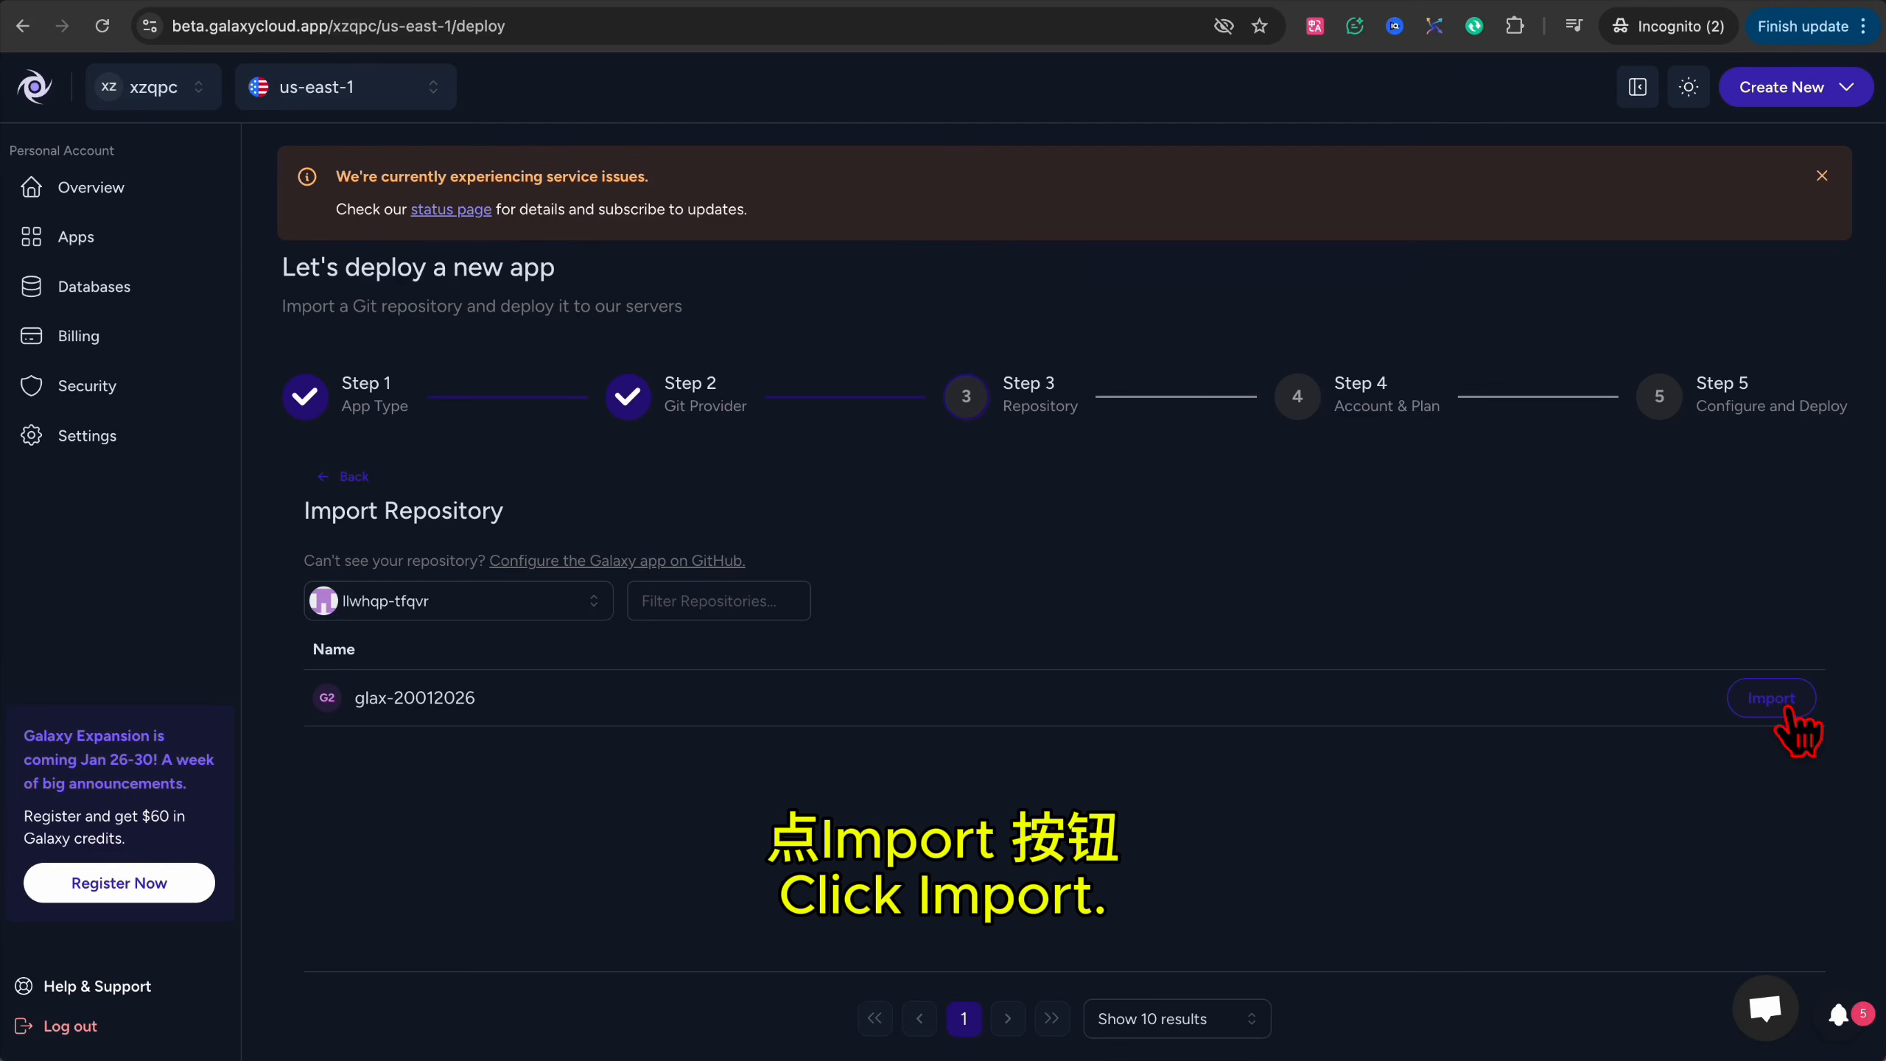
{"action": "left_click", "coordinate": [1782, 706]}
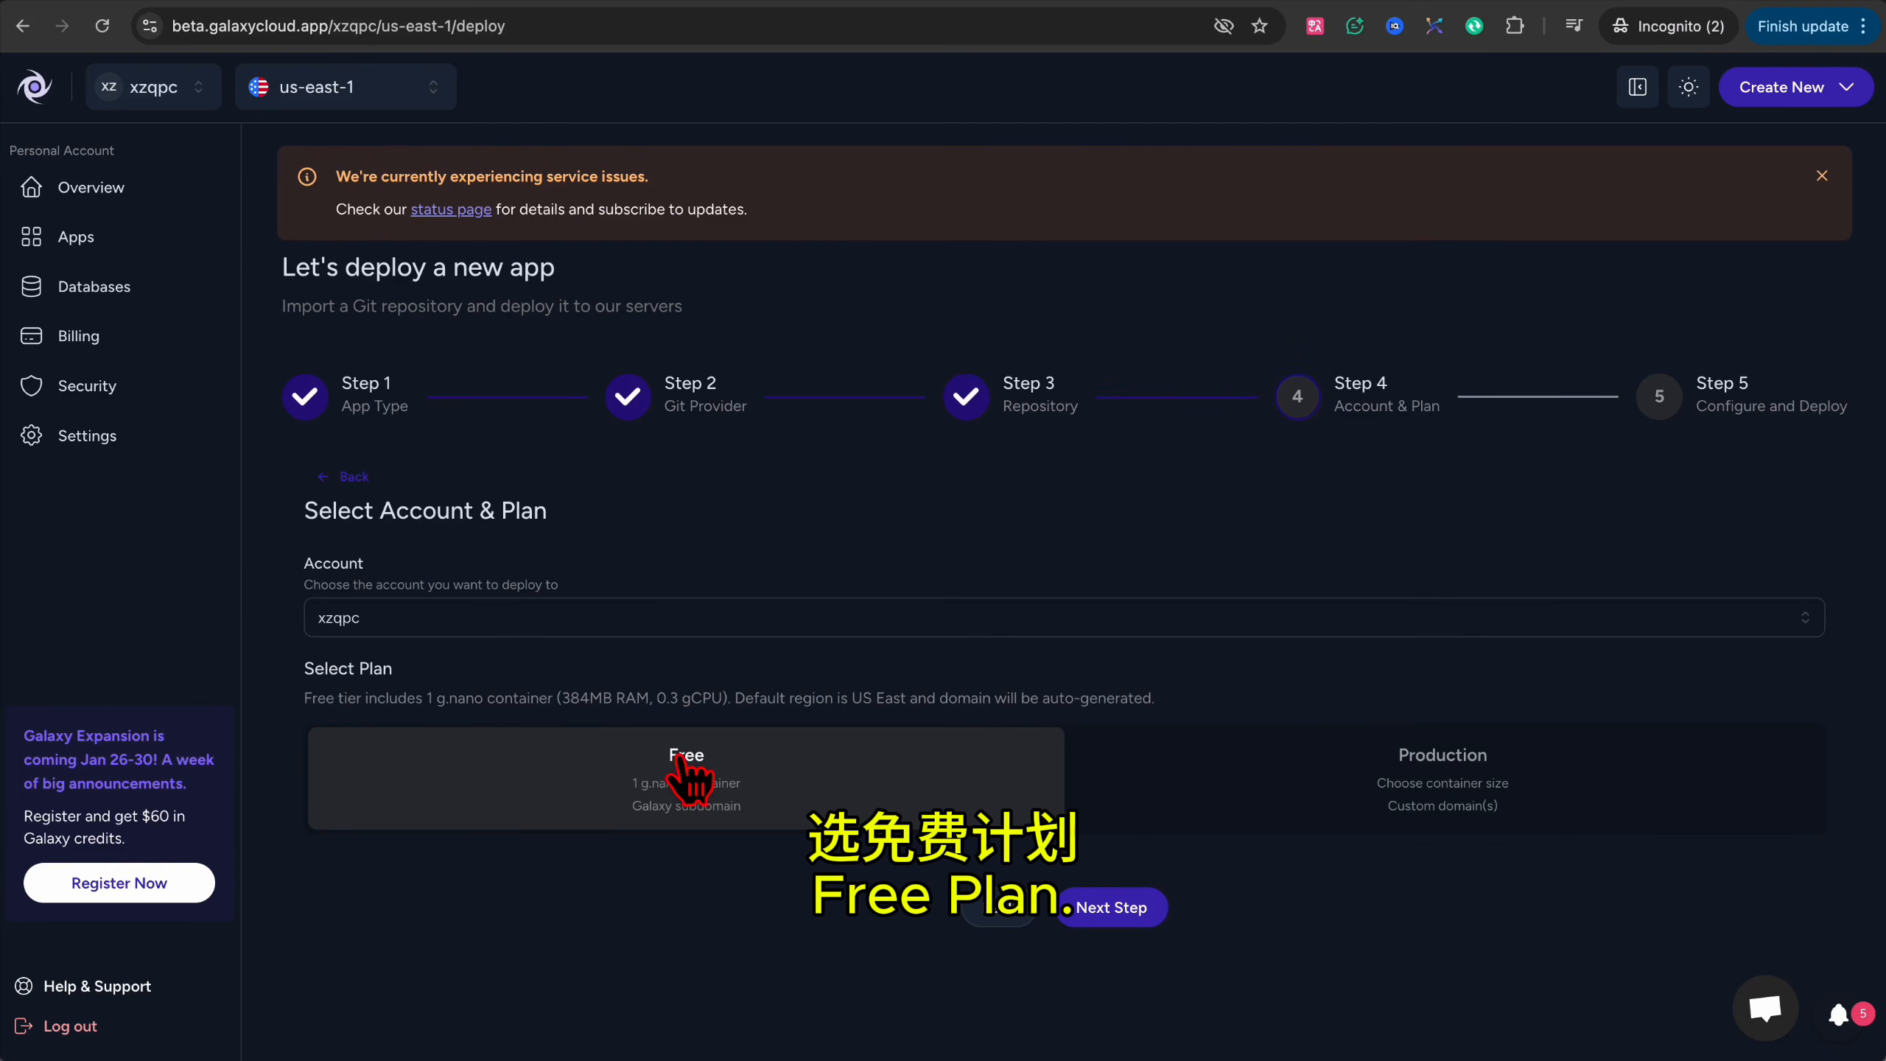
Continue on the Free plan and open the payment method billing form for identity verification.
{"action": "left_click", "coordinate": [1111, 910]}
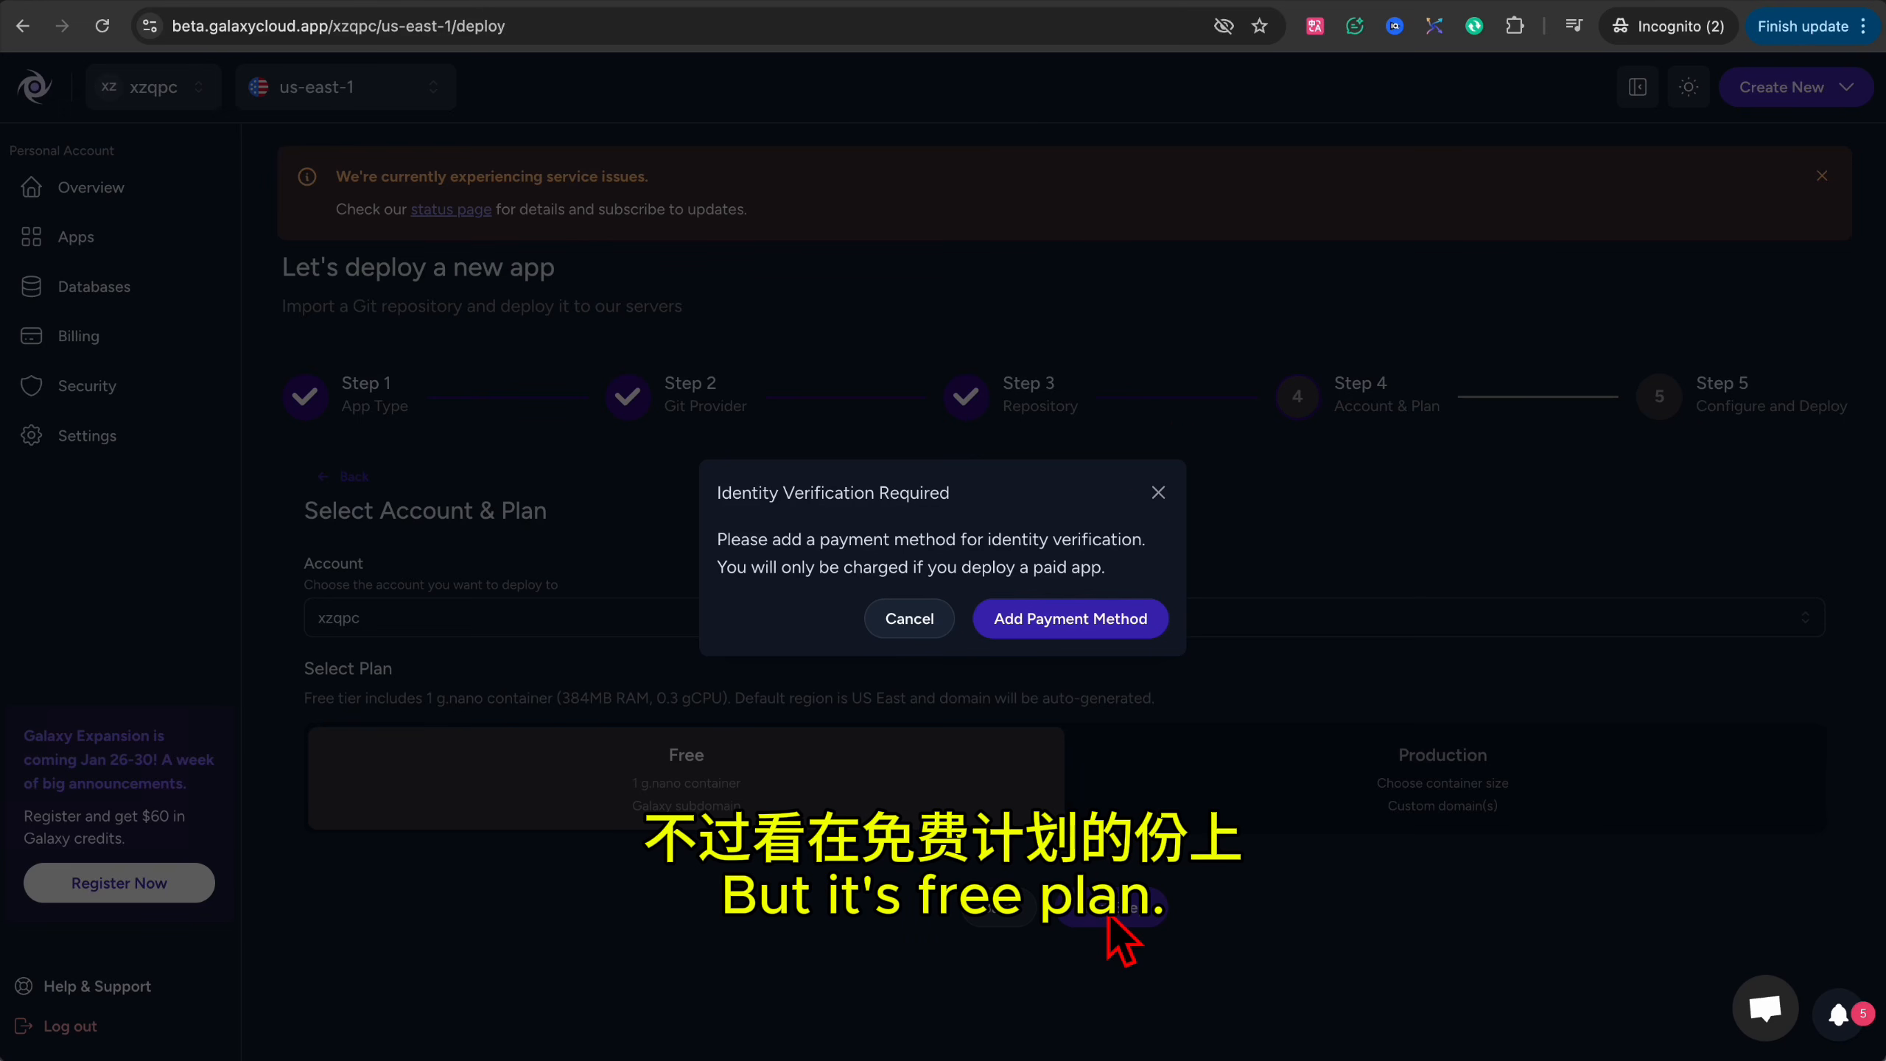
{"action": "left_click", "coordinate": [1074, 624]}
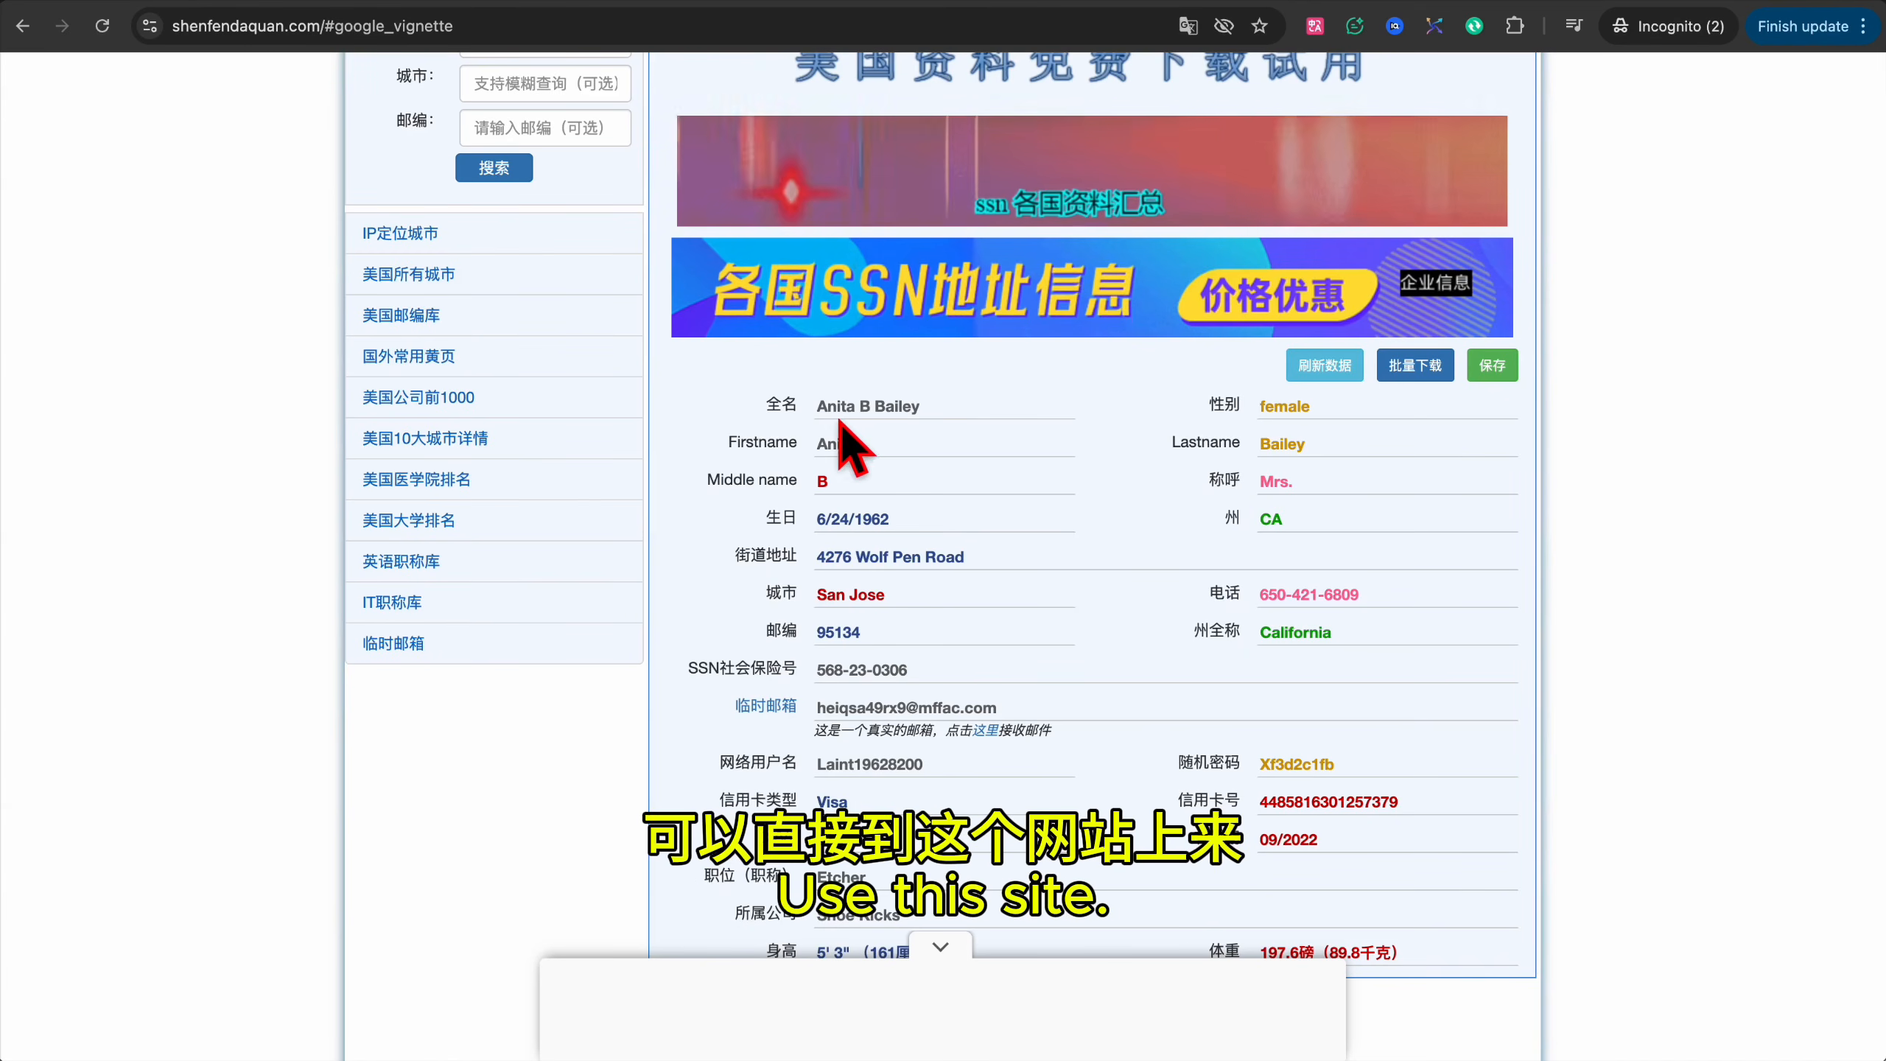
{"action": "scroll", "coordinate": [1017, 669], "scroll_direction": "down", "scroll_amount": 3}
{"action": "scroll", "coordinate": [1010, 691], "scroll_direction": "up", "scroll_amount": 3}
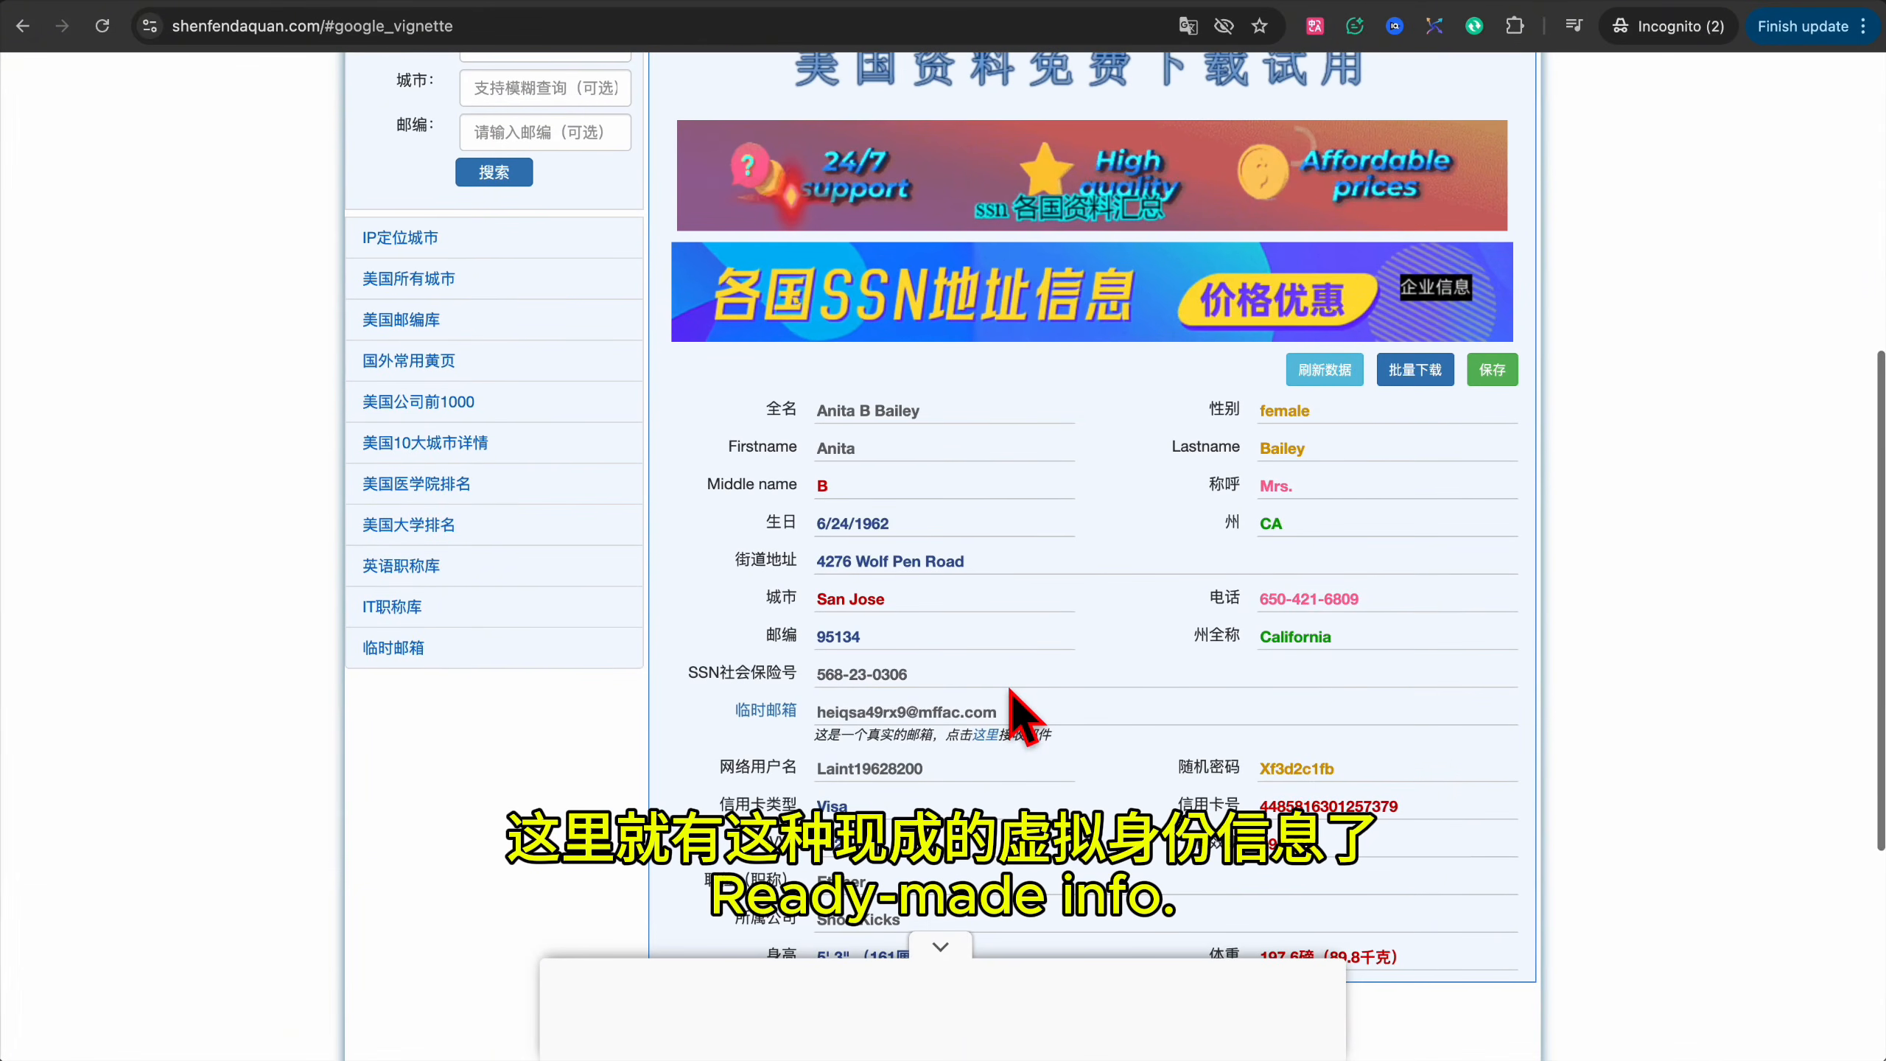
{"action": "scroll", "coordinate": [897, 683], "scroll_direction": "up", "scroll_amount": 3}
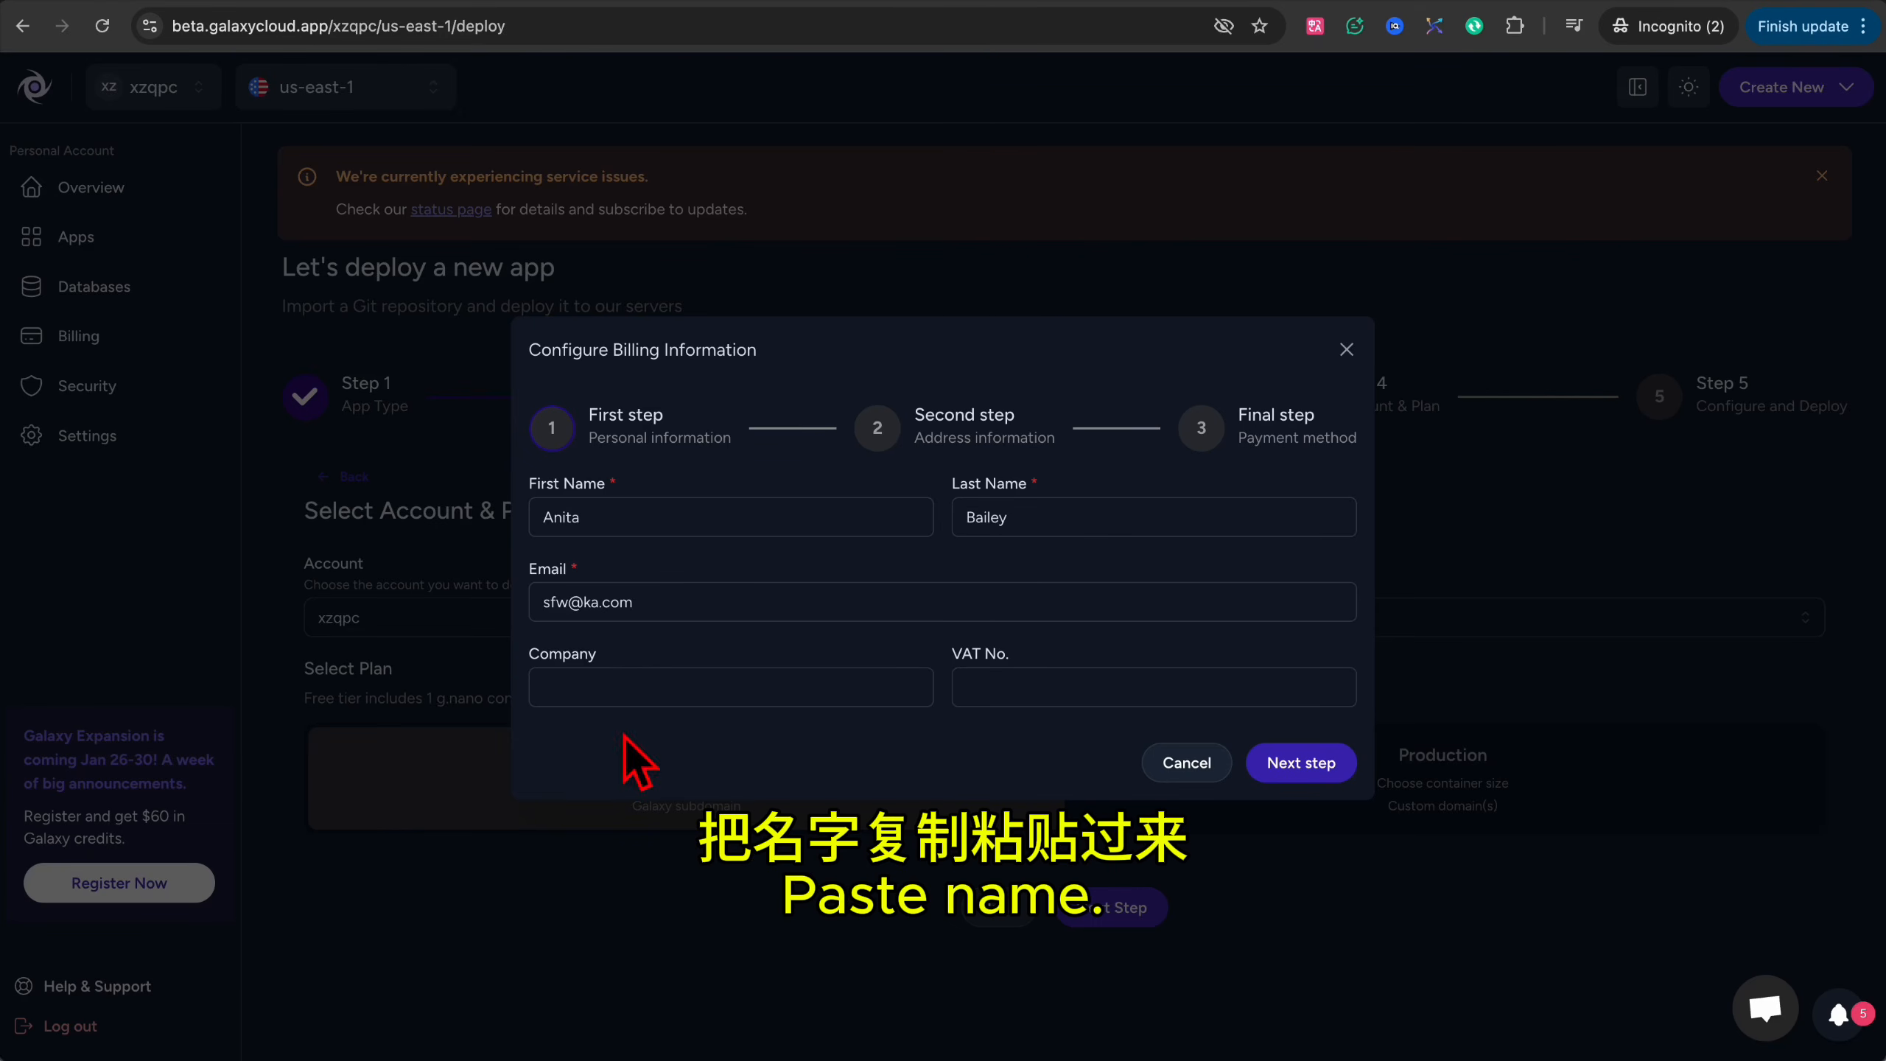
Paste the street address into the billing address step and advance to the payment method step.
{"action": "triple_click", "coordinate": [678, 605]}
{"action": "left_click", "coordinate": [1325, 764]}
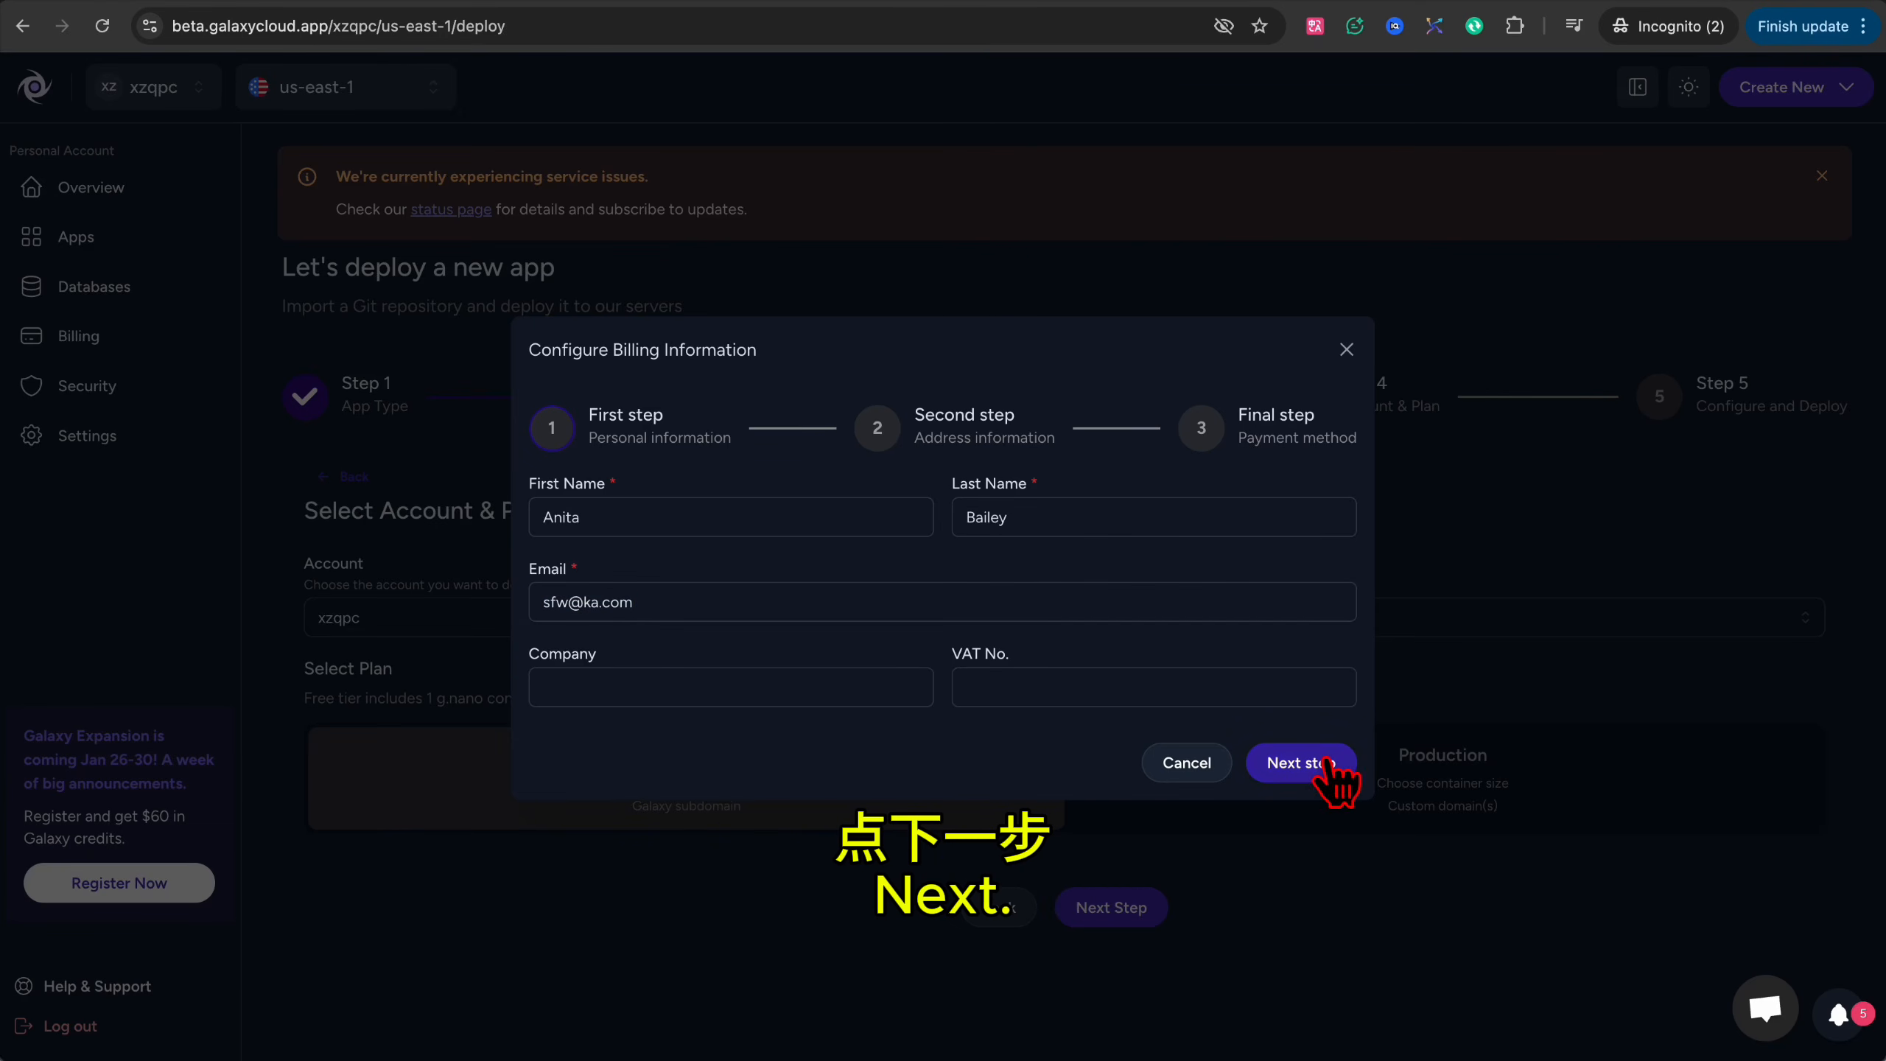
{"action": "left_click", "coordinate": [842, 560]}
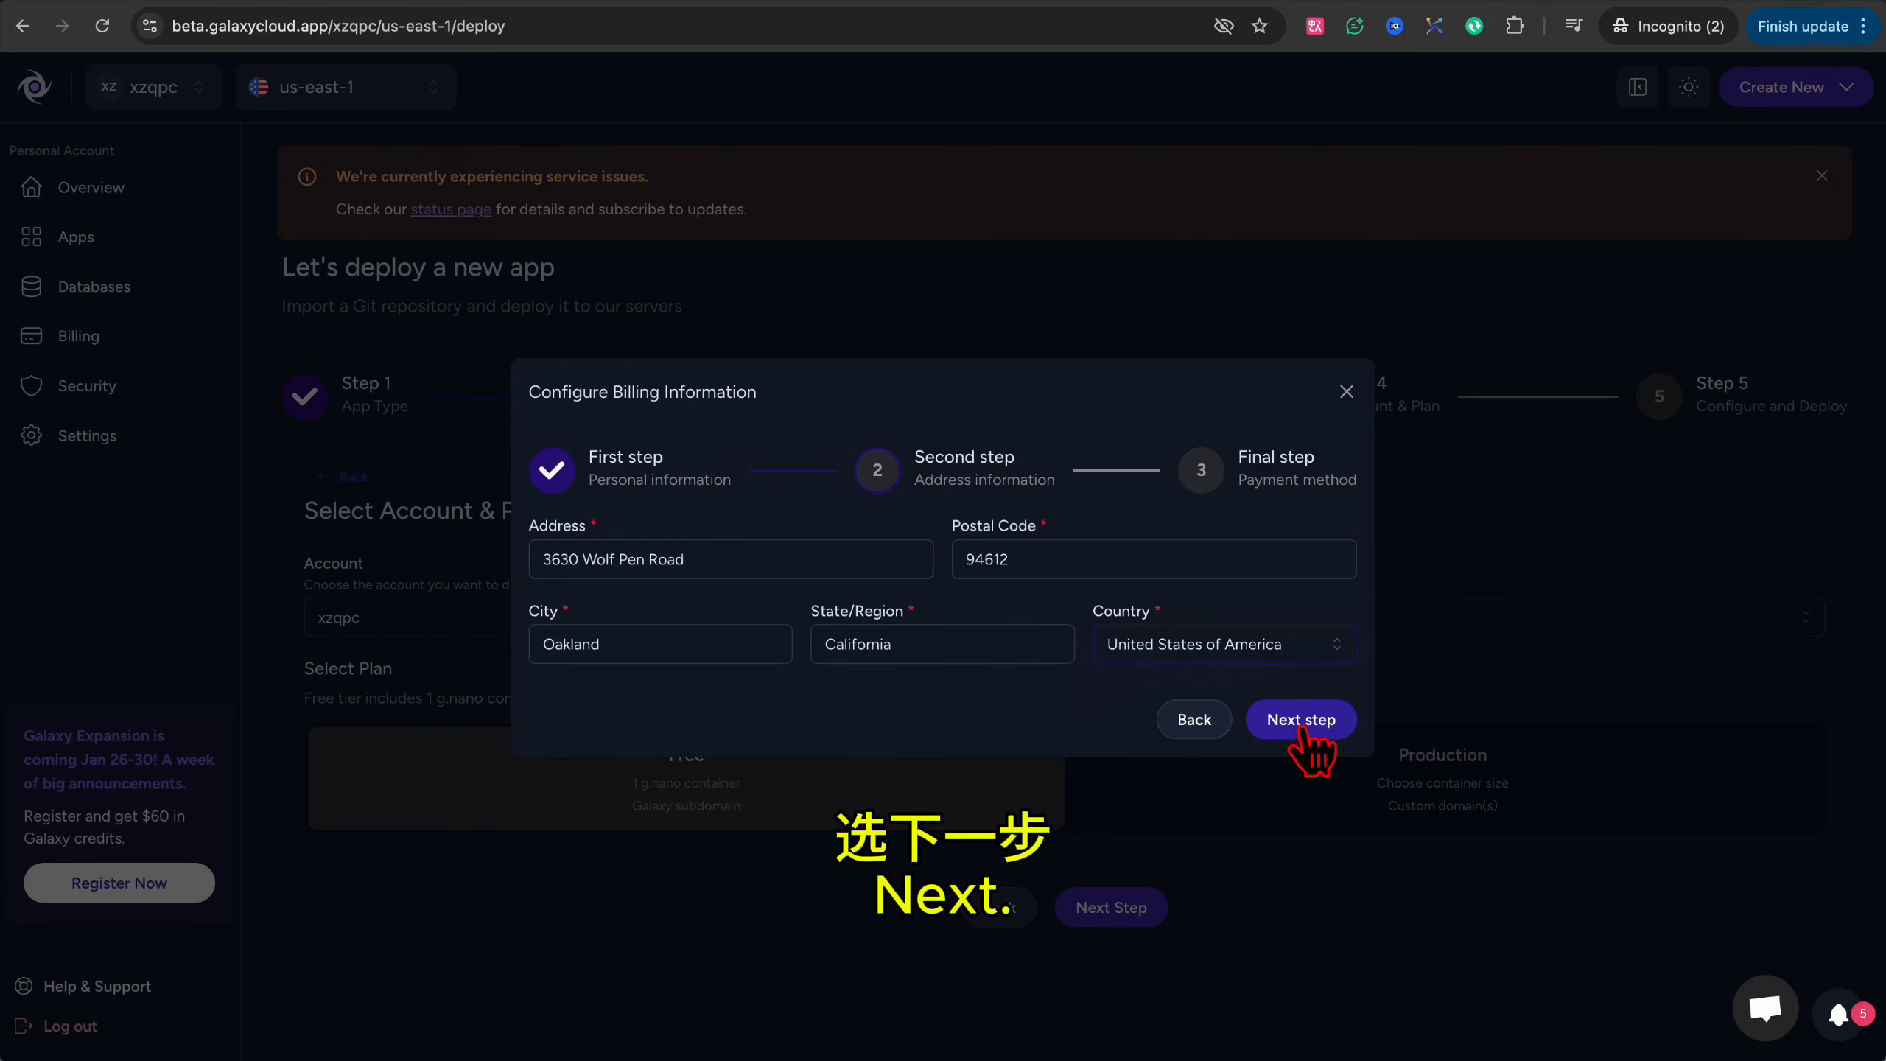
{"action": "left_click", "coordinate": [1305, 728]}
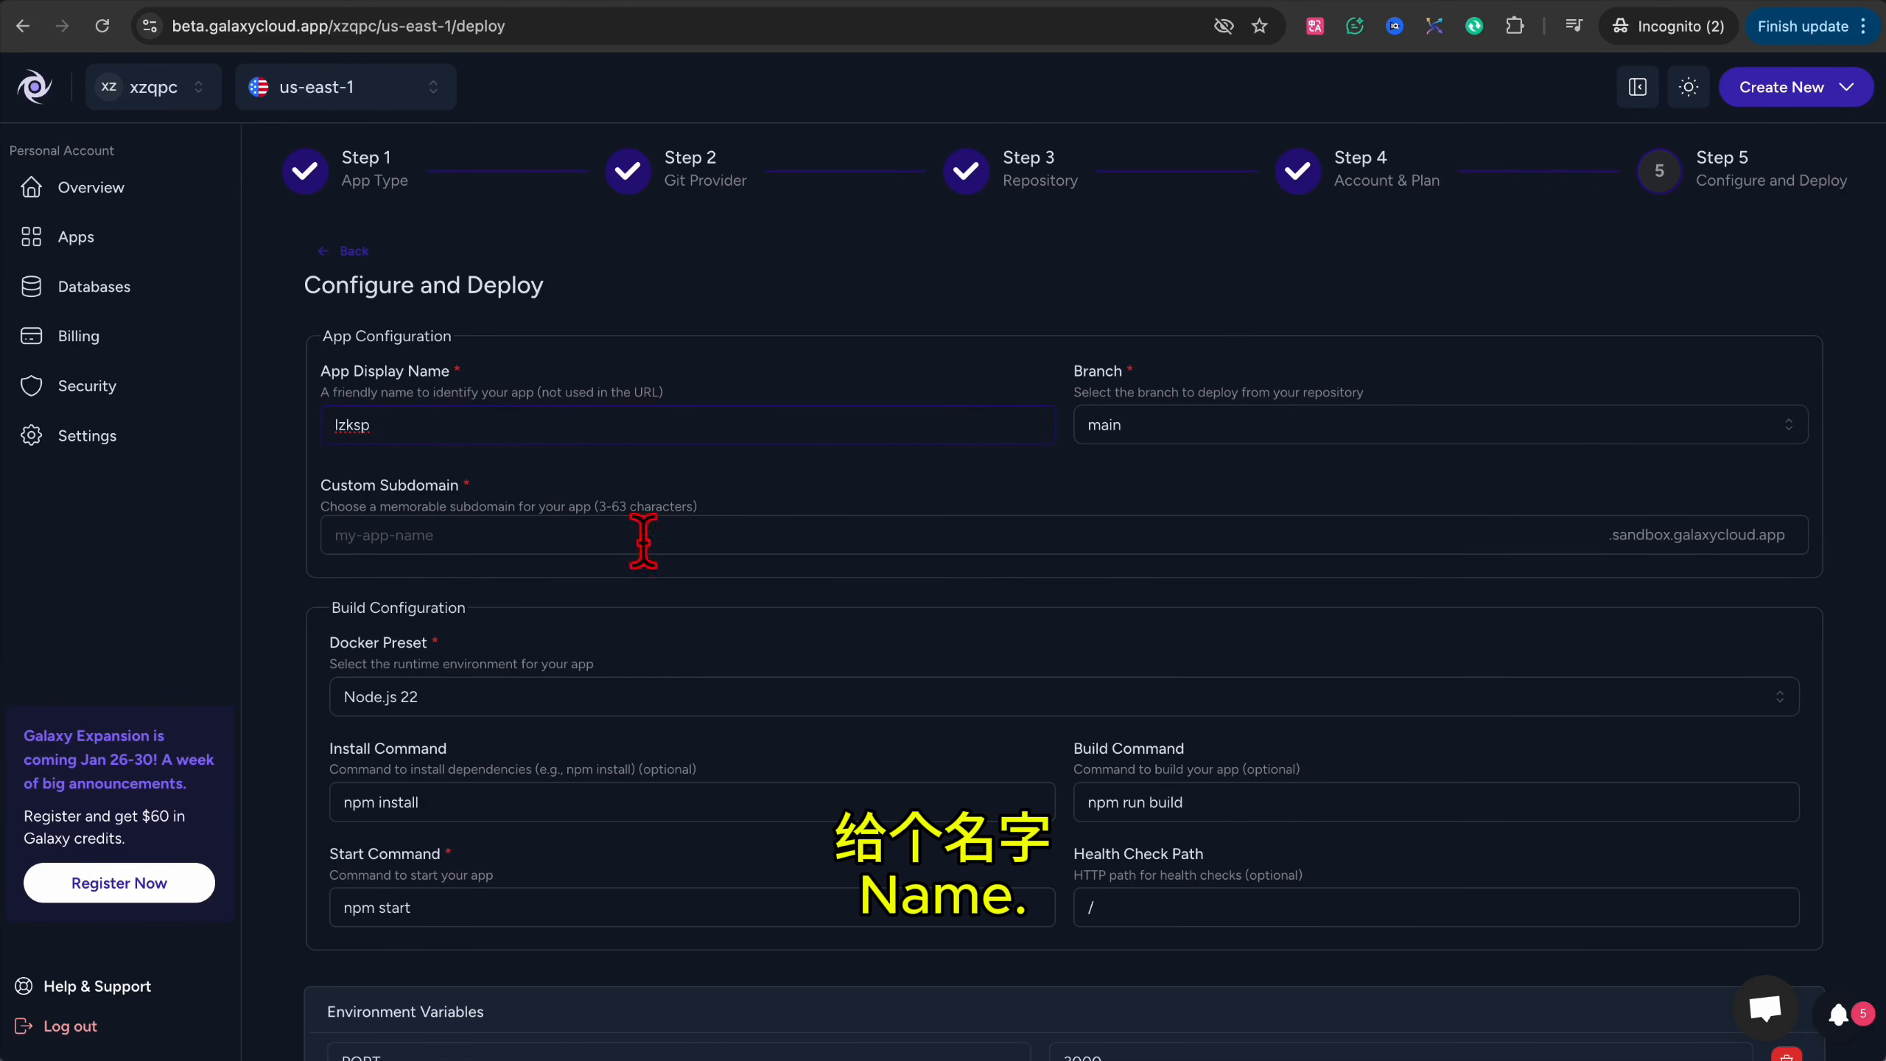
Deploy app lzksp at subdomain czksp with an empty build command, then view its deployment logs.
{"action": "left_click", "coordinate": [515, 543]}
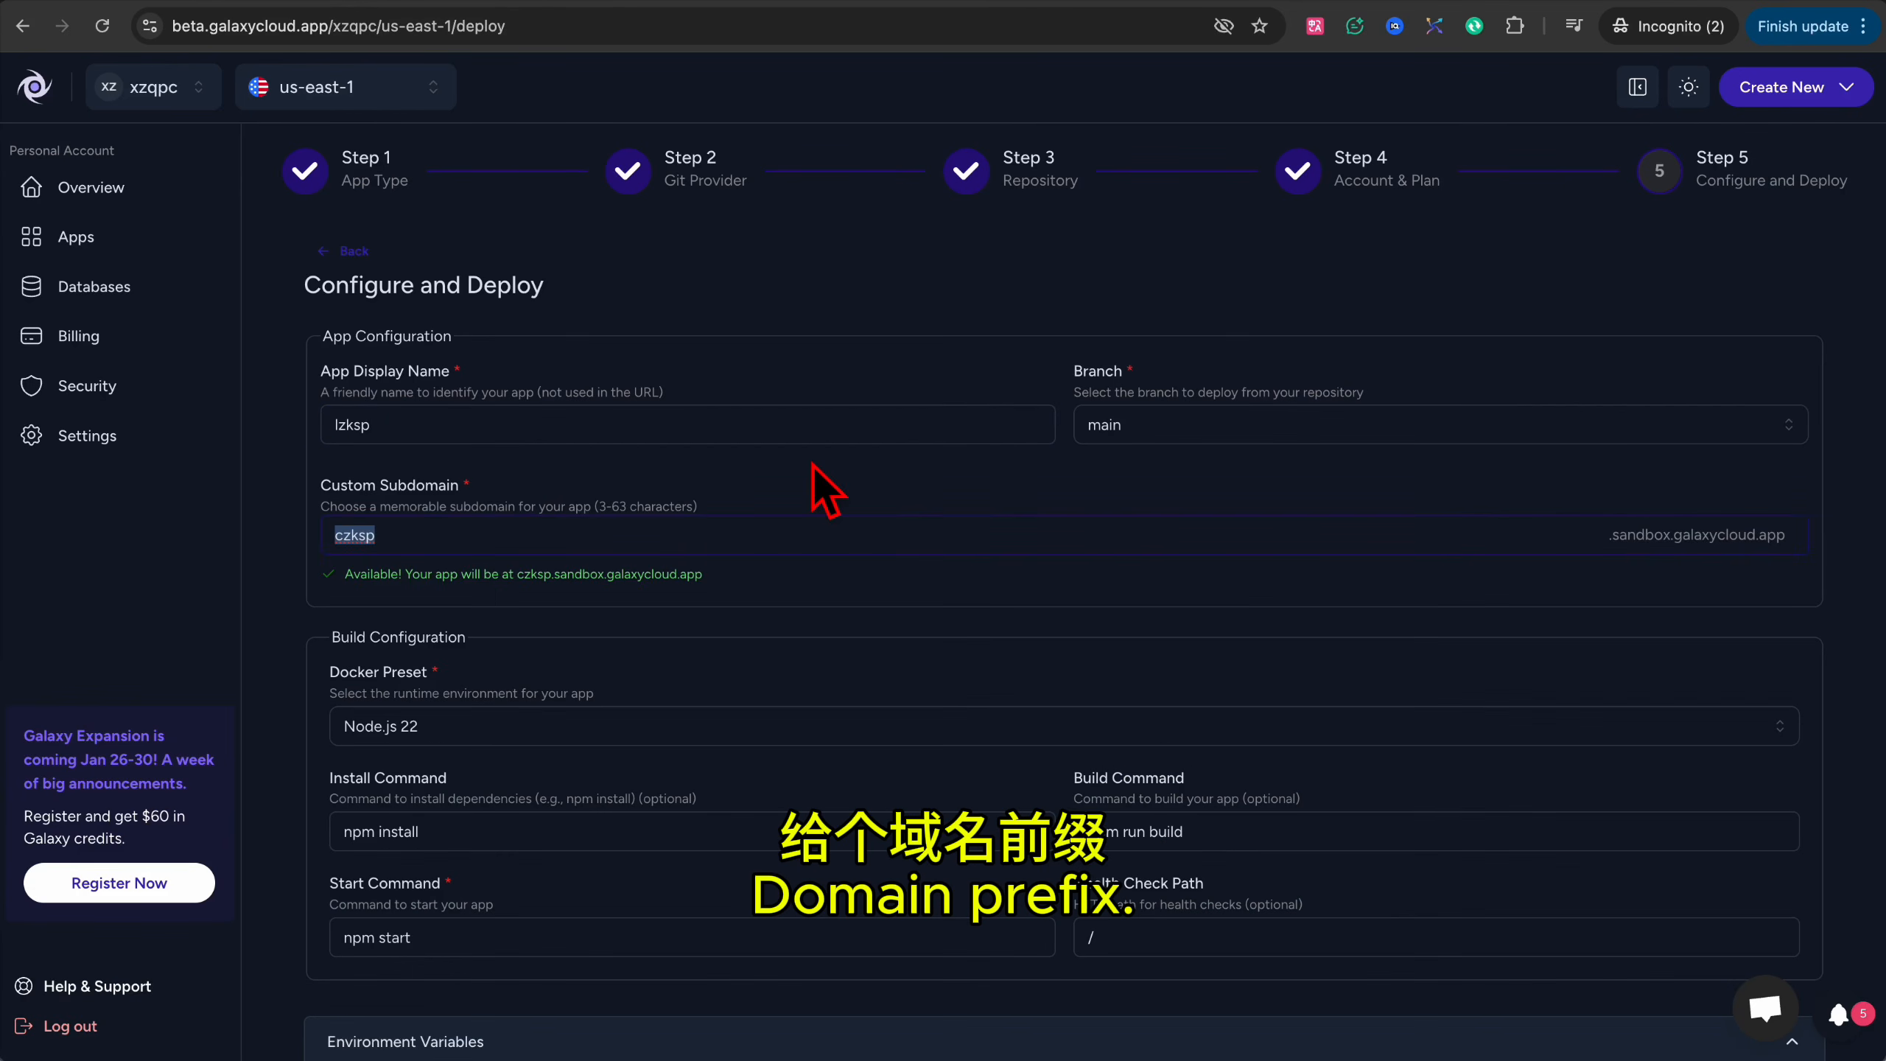
{"action": "scroll", "coordinate": [813, 464], "scroll_direction": "down", "scroll_amount": 3}
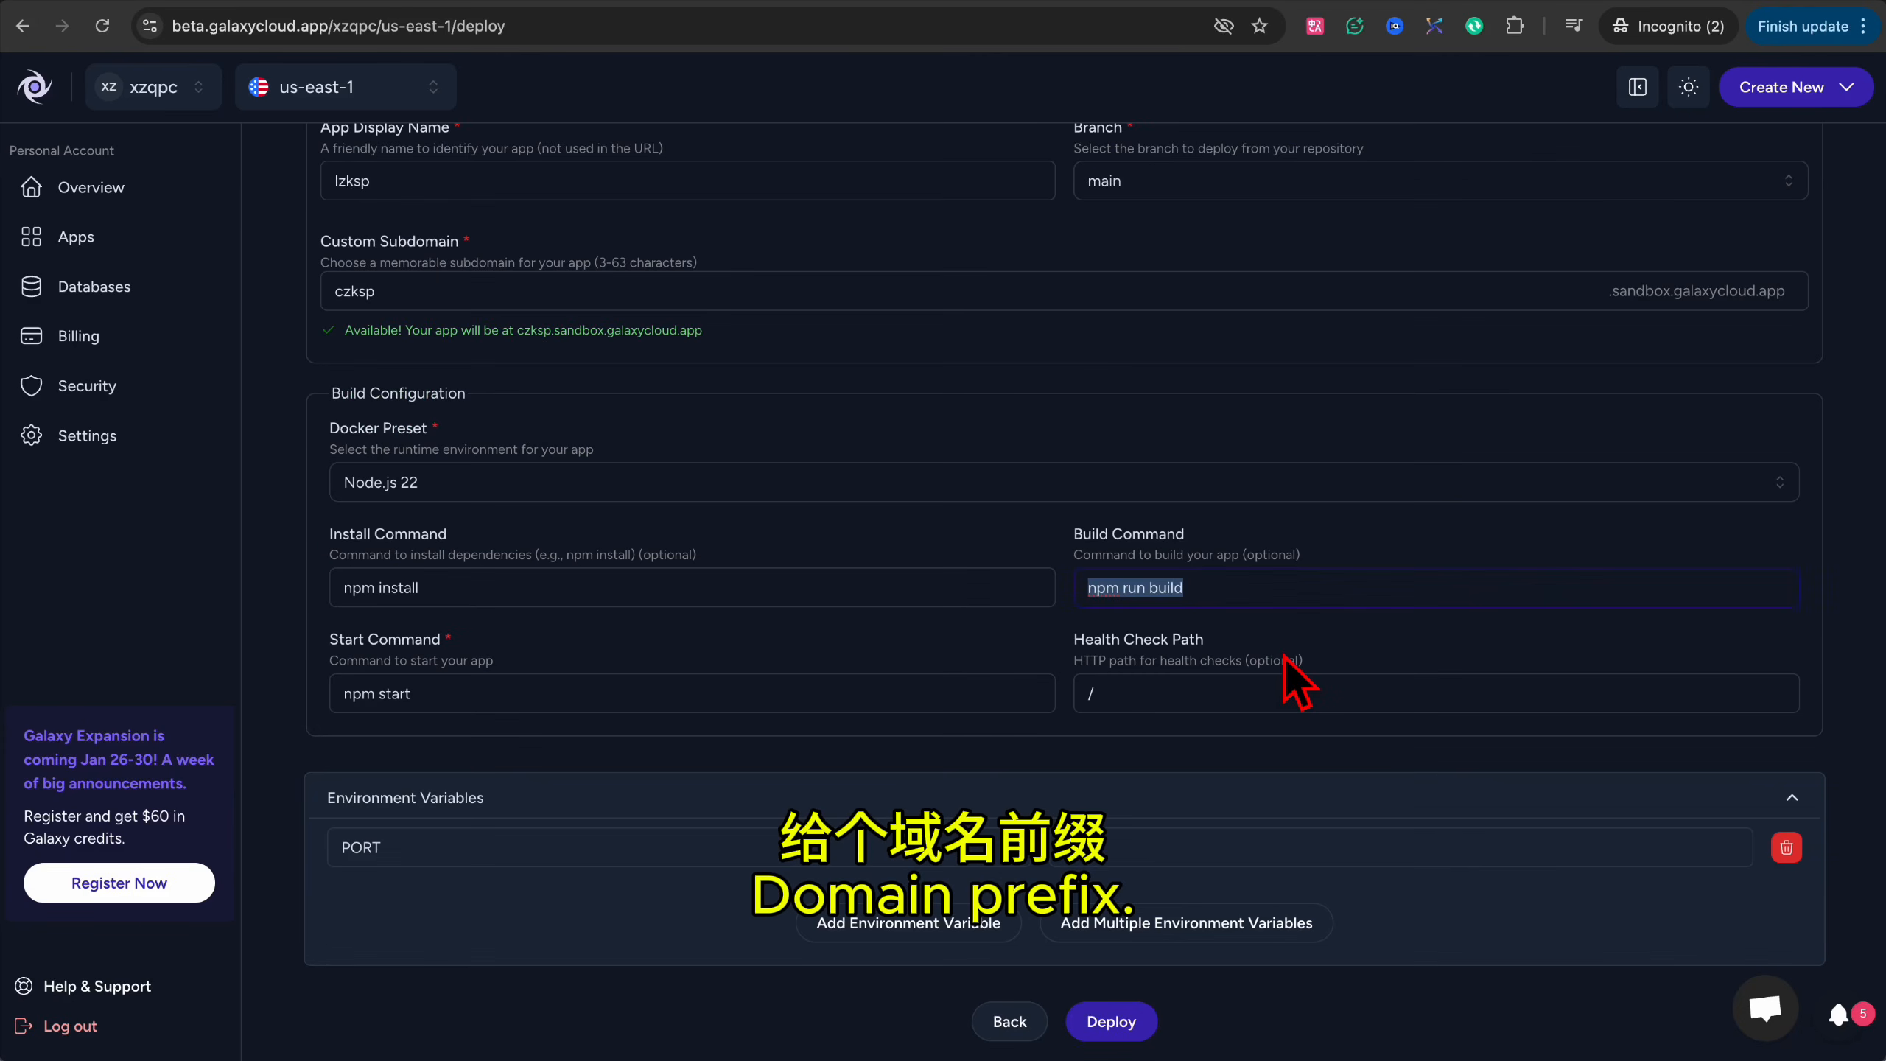
{"action": "key", "text": "BackSpace"}
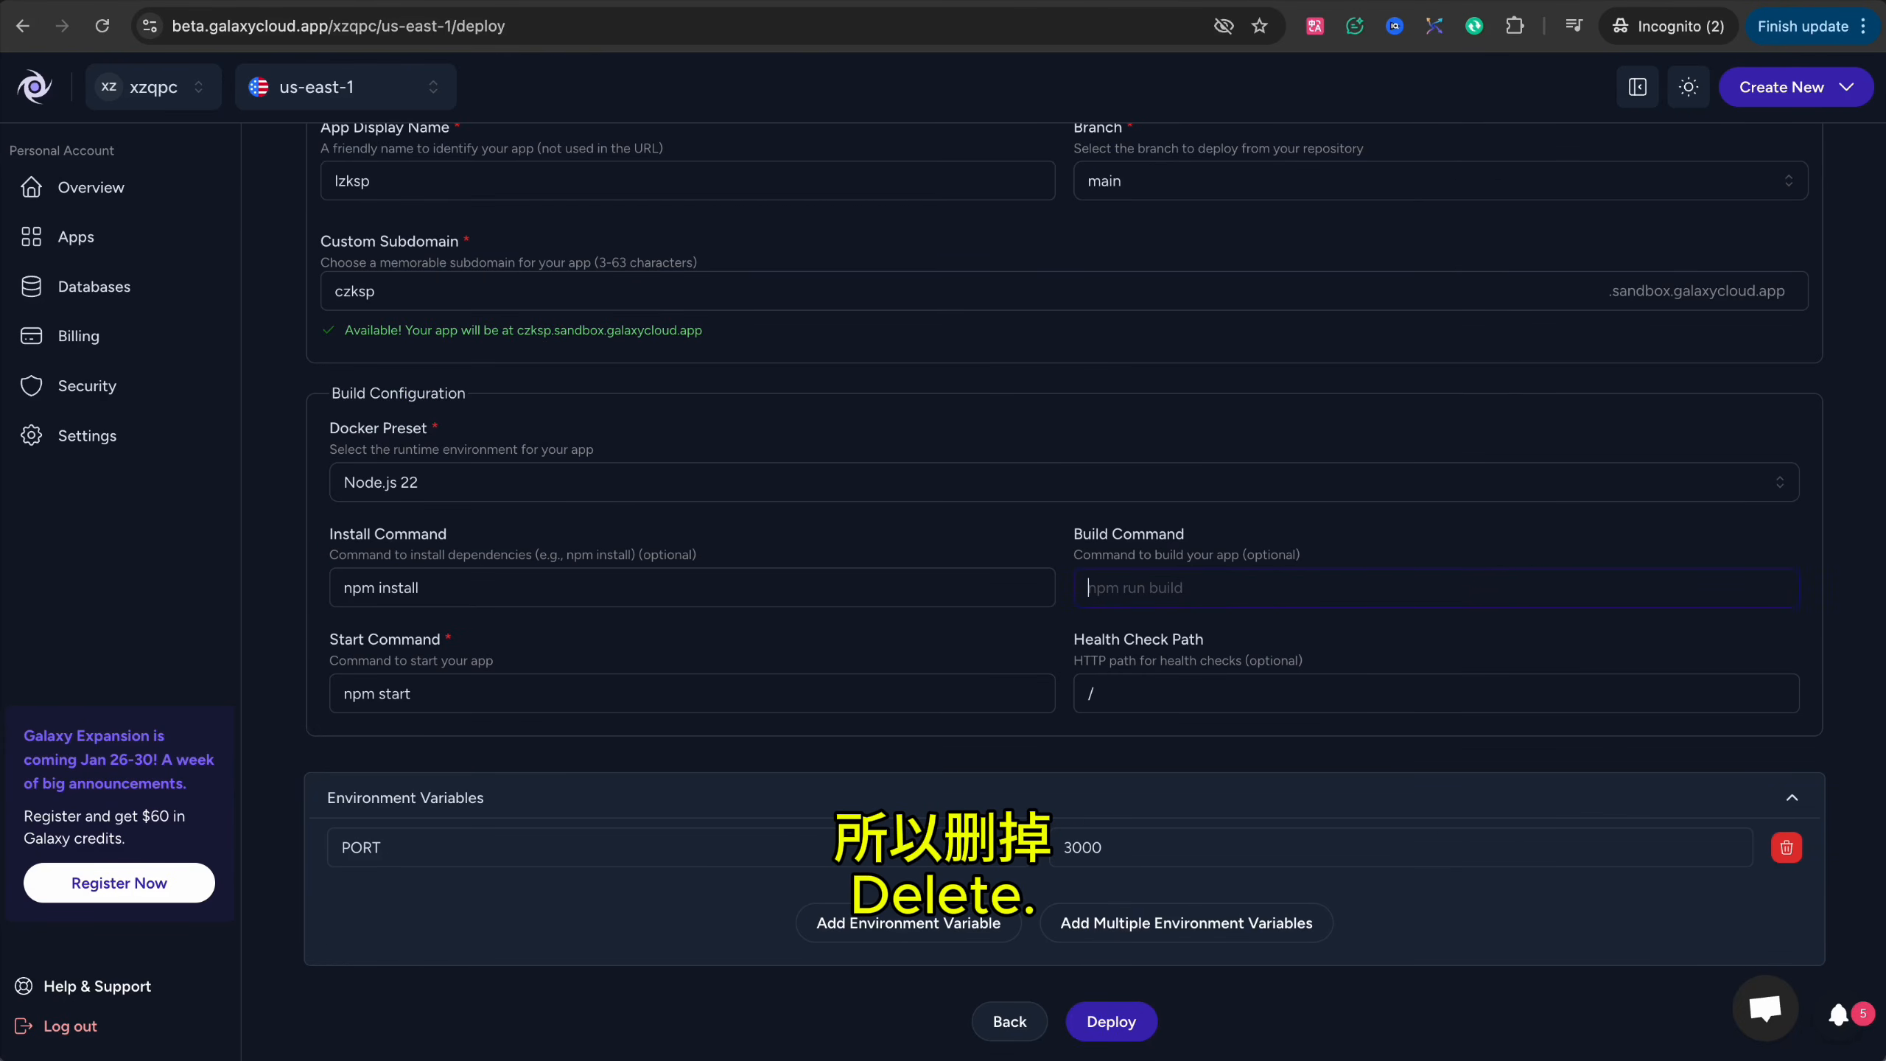
{"action": "left_click", "coordinate": [1112, 1025]}
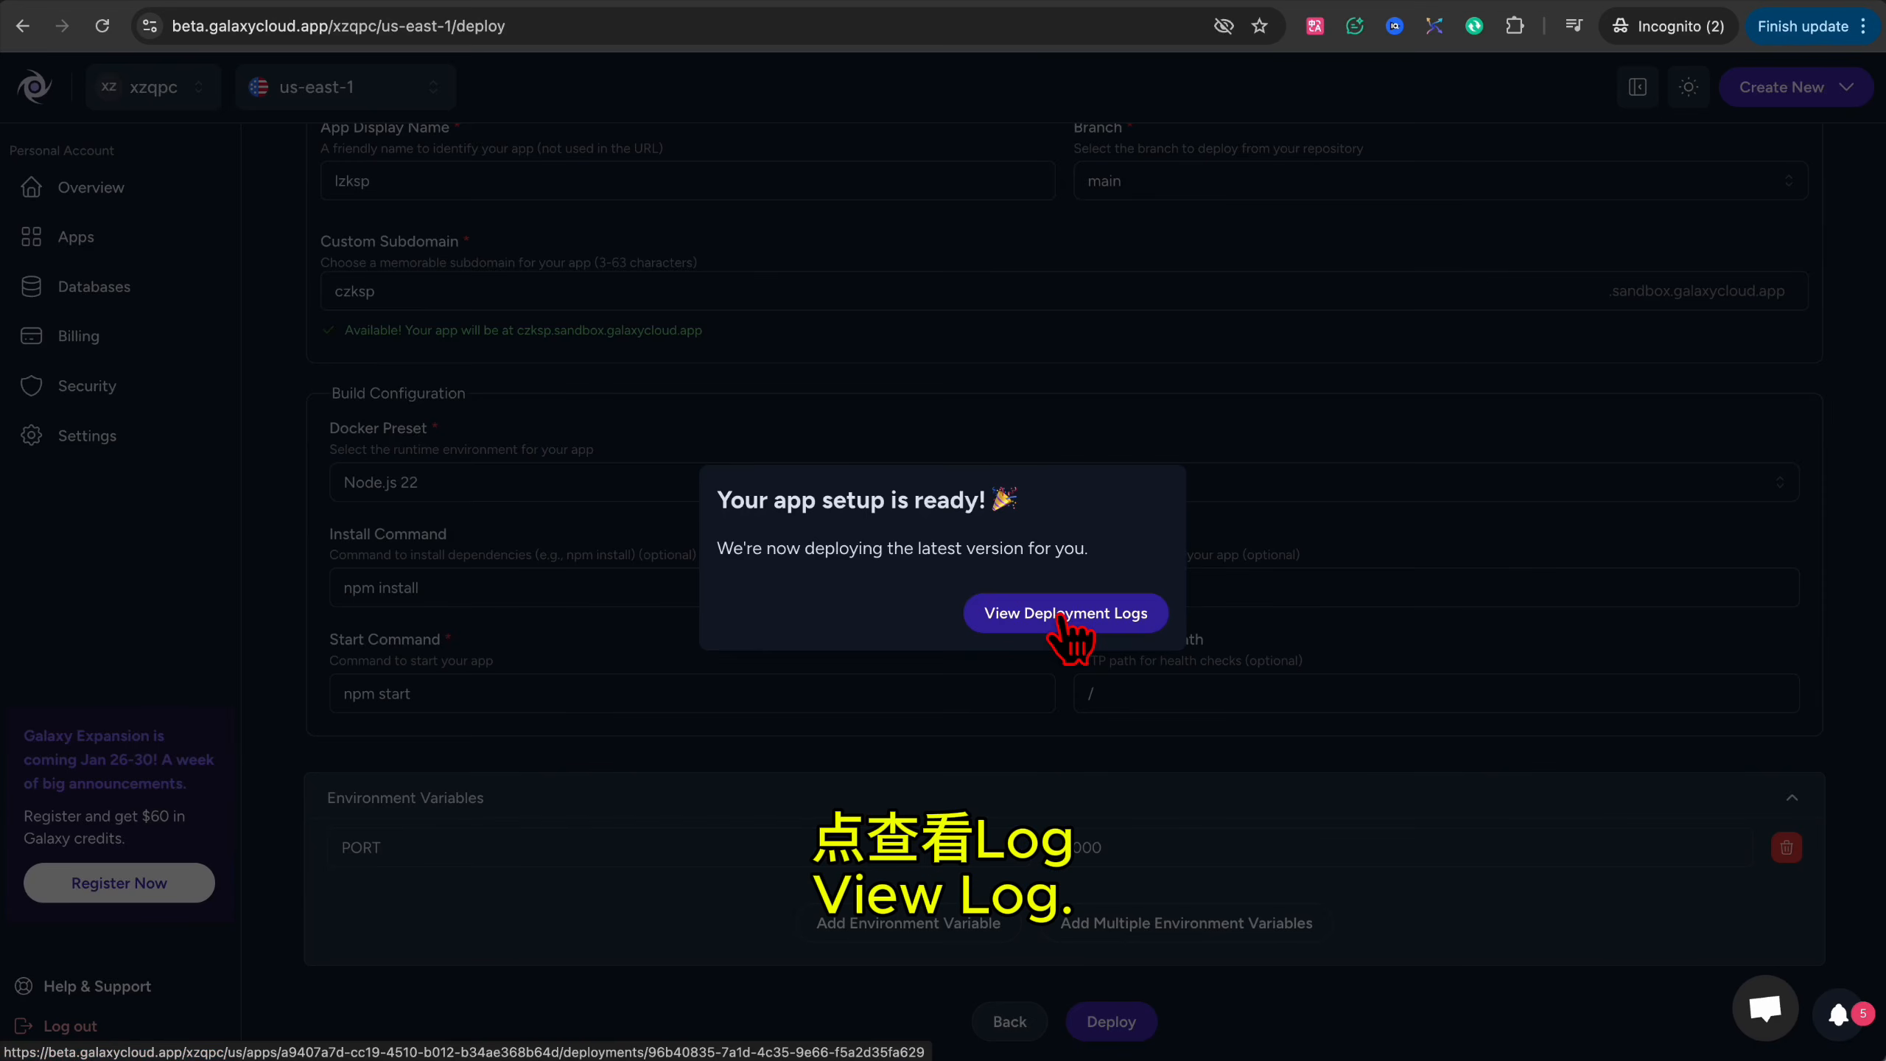
{"action": "left_click", "coordinate": [1063, 618]}
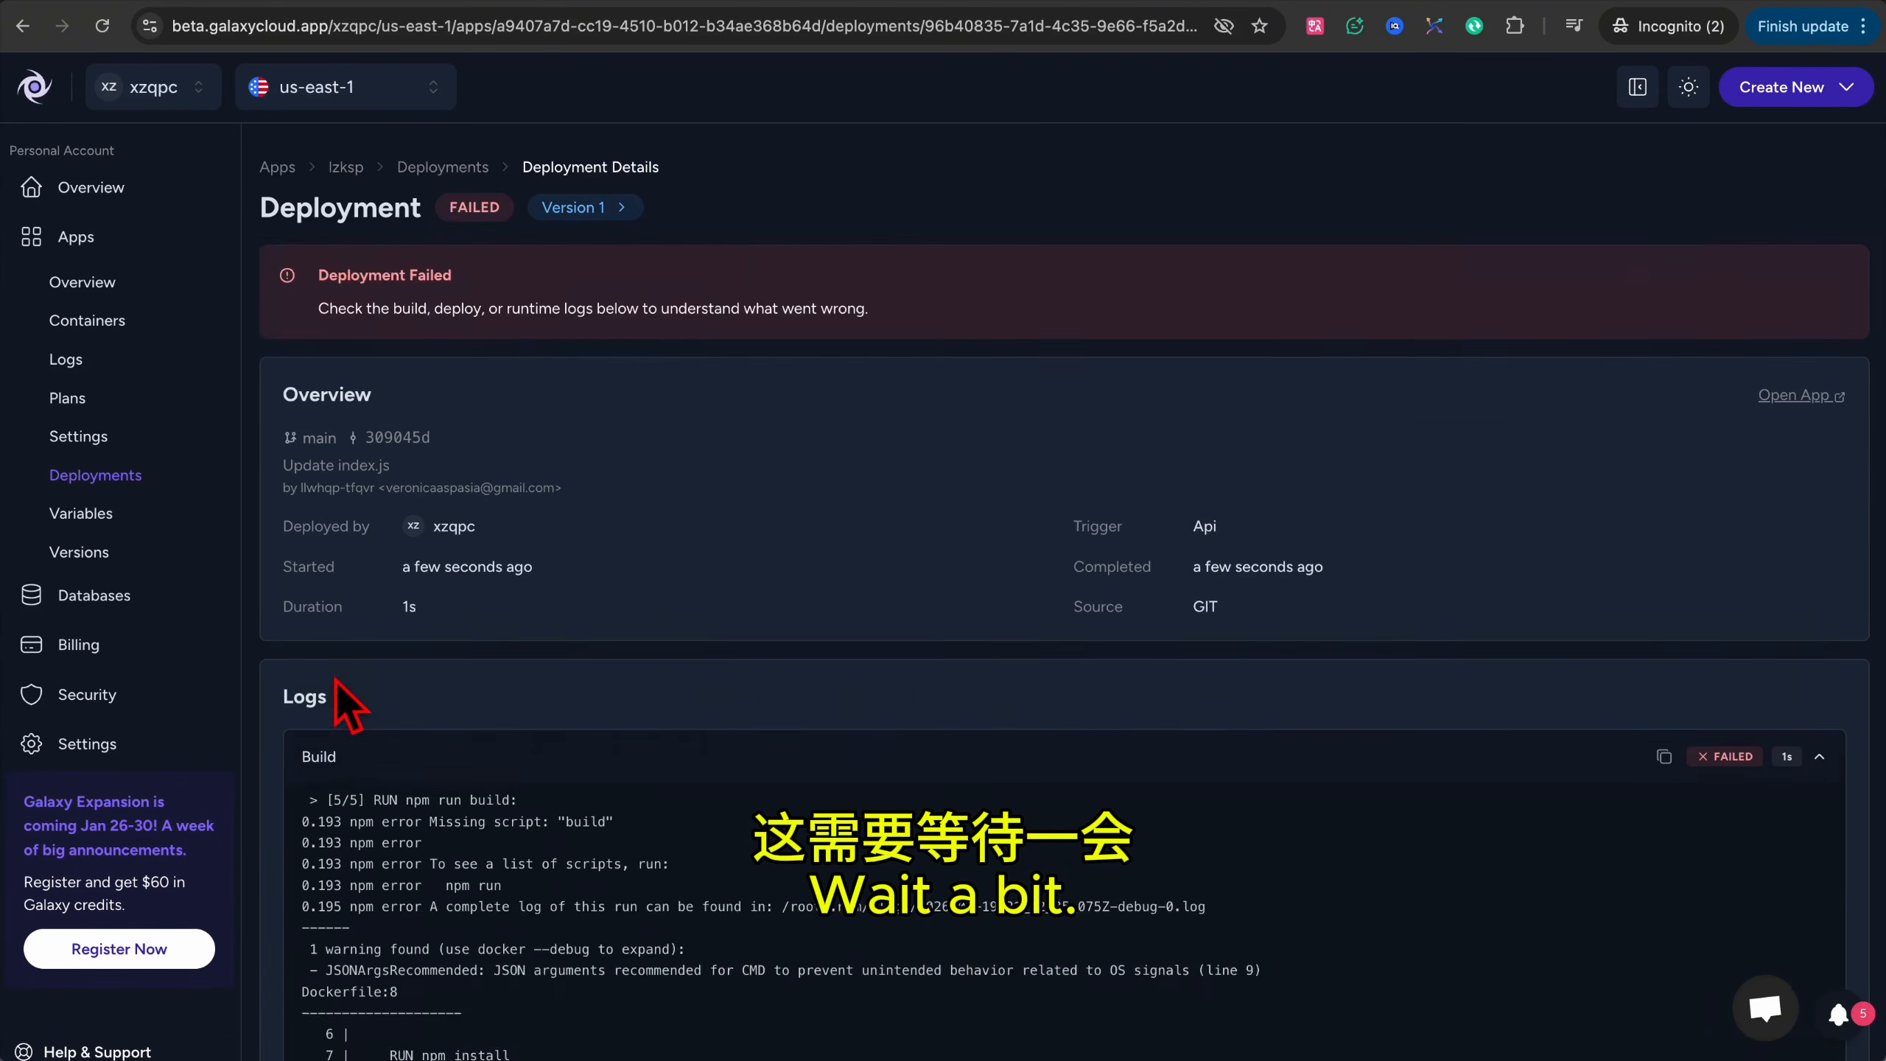
Highlight the failing 'RUN npm run build' log line, then open package.json on GitHub for editing.
{"action": "scroll", "coordinate": [414, 899], "scroll_direction": "down", "scroll_amount": 2}
{"action": "left_click_drag", "start_coordinate": [390, 873], "coordinate": [526, 877]}
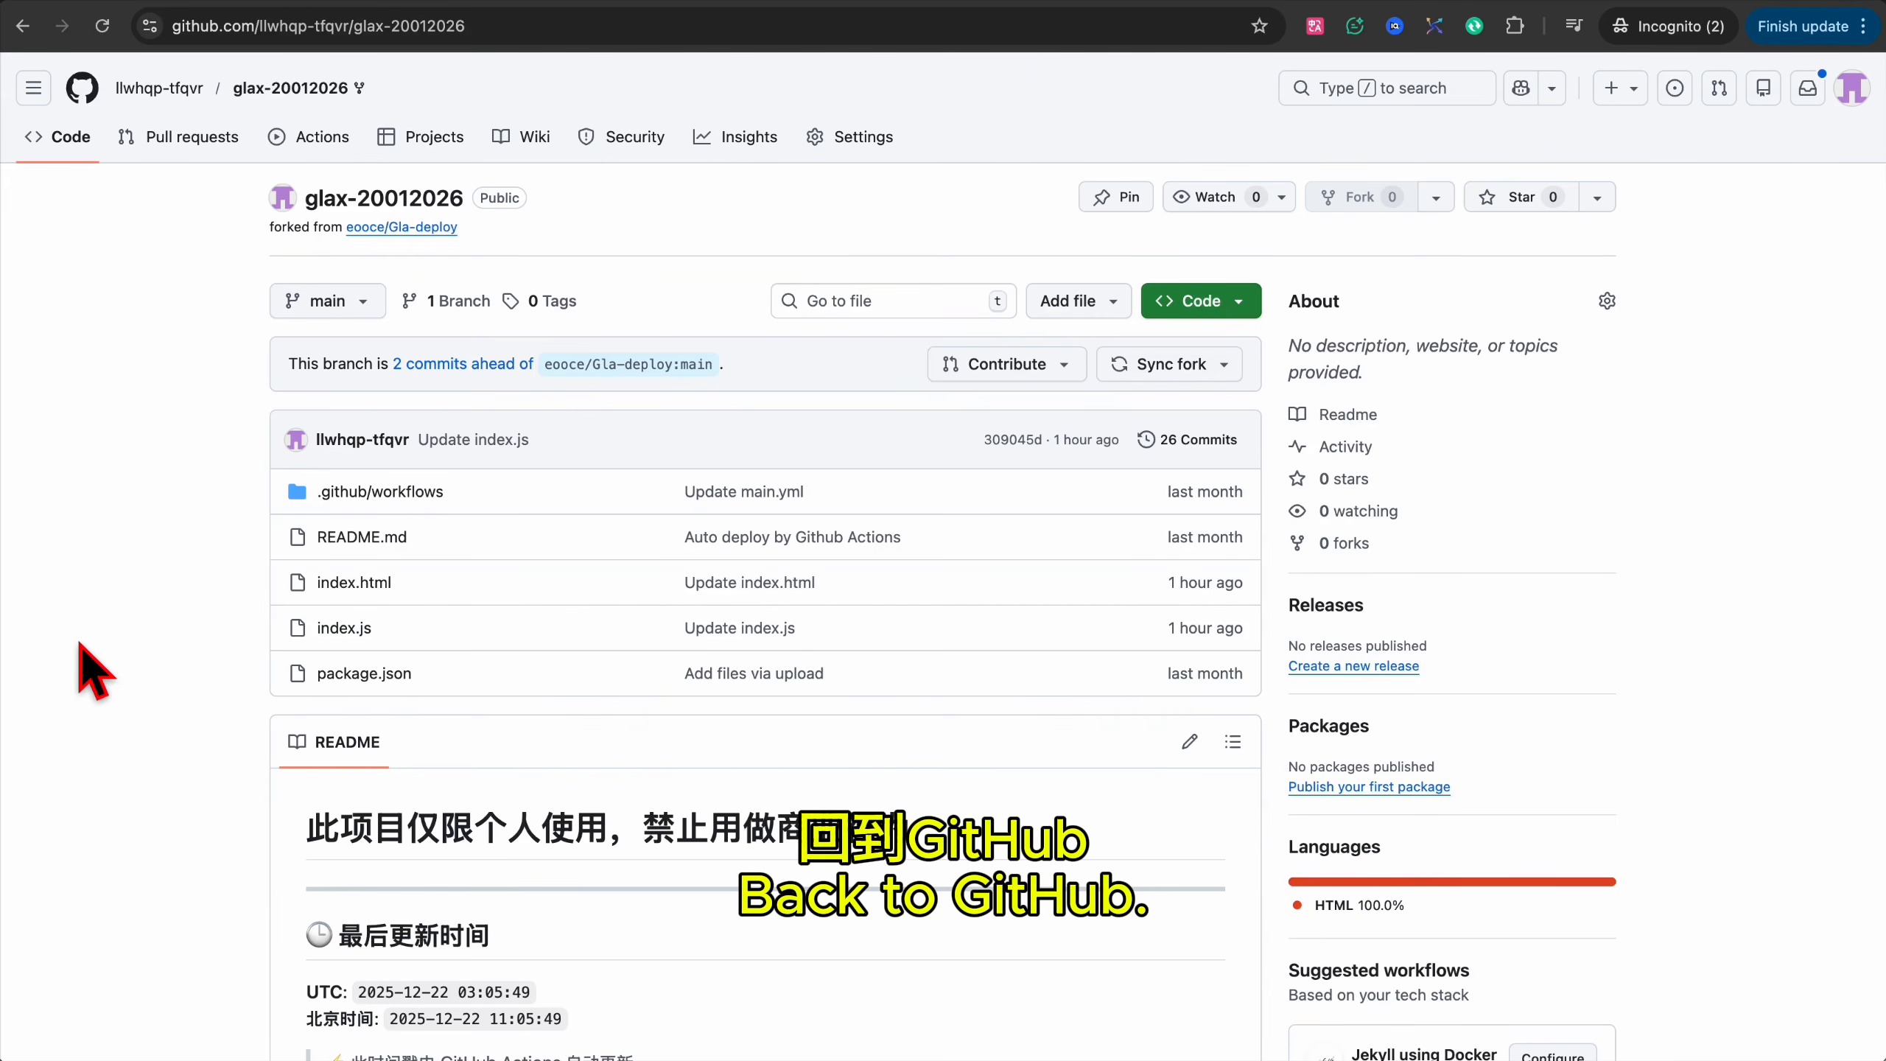
{"action": "left_click", "coordinate": [343, 672]}
{"action": "left_click", "coordinate": [1775, 329]}
Add a "build" script echoing 'No build needed for static site' after start, and commit it to main.
{"action": "left_click", "coordinate": [705, 462]}
{"action": "type", "text": ","}
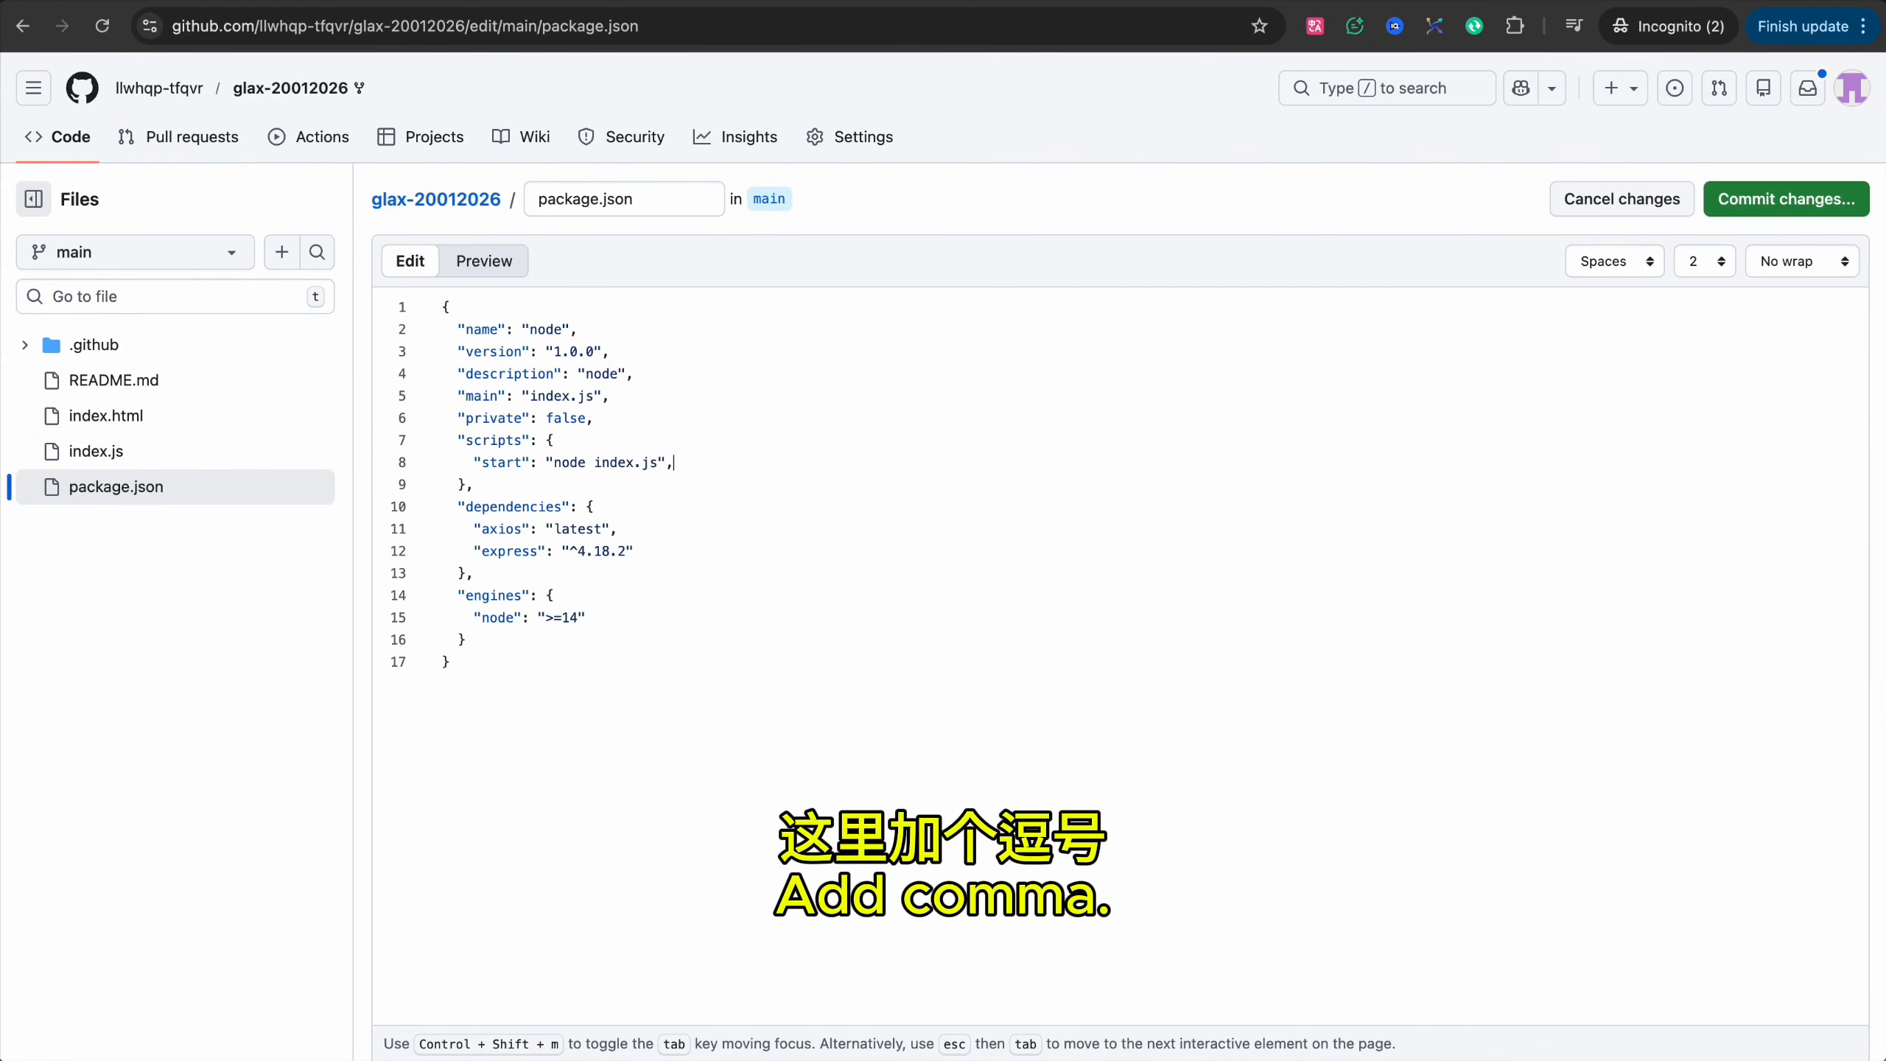
{"action": "key", "text": "Return"}
{"action": "type", "text": "\"build\": \"echo \\\"No build needed for static site\\\"\""}
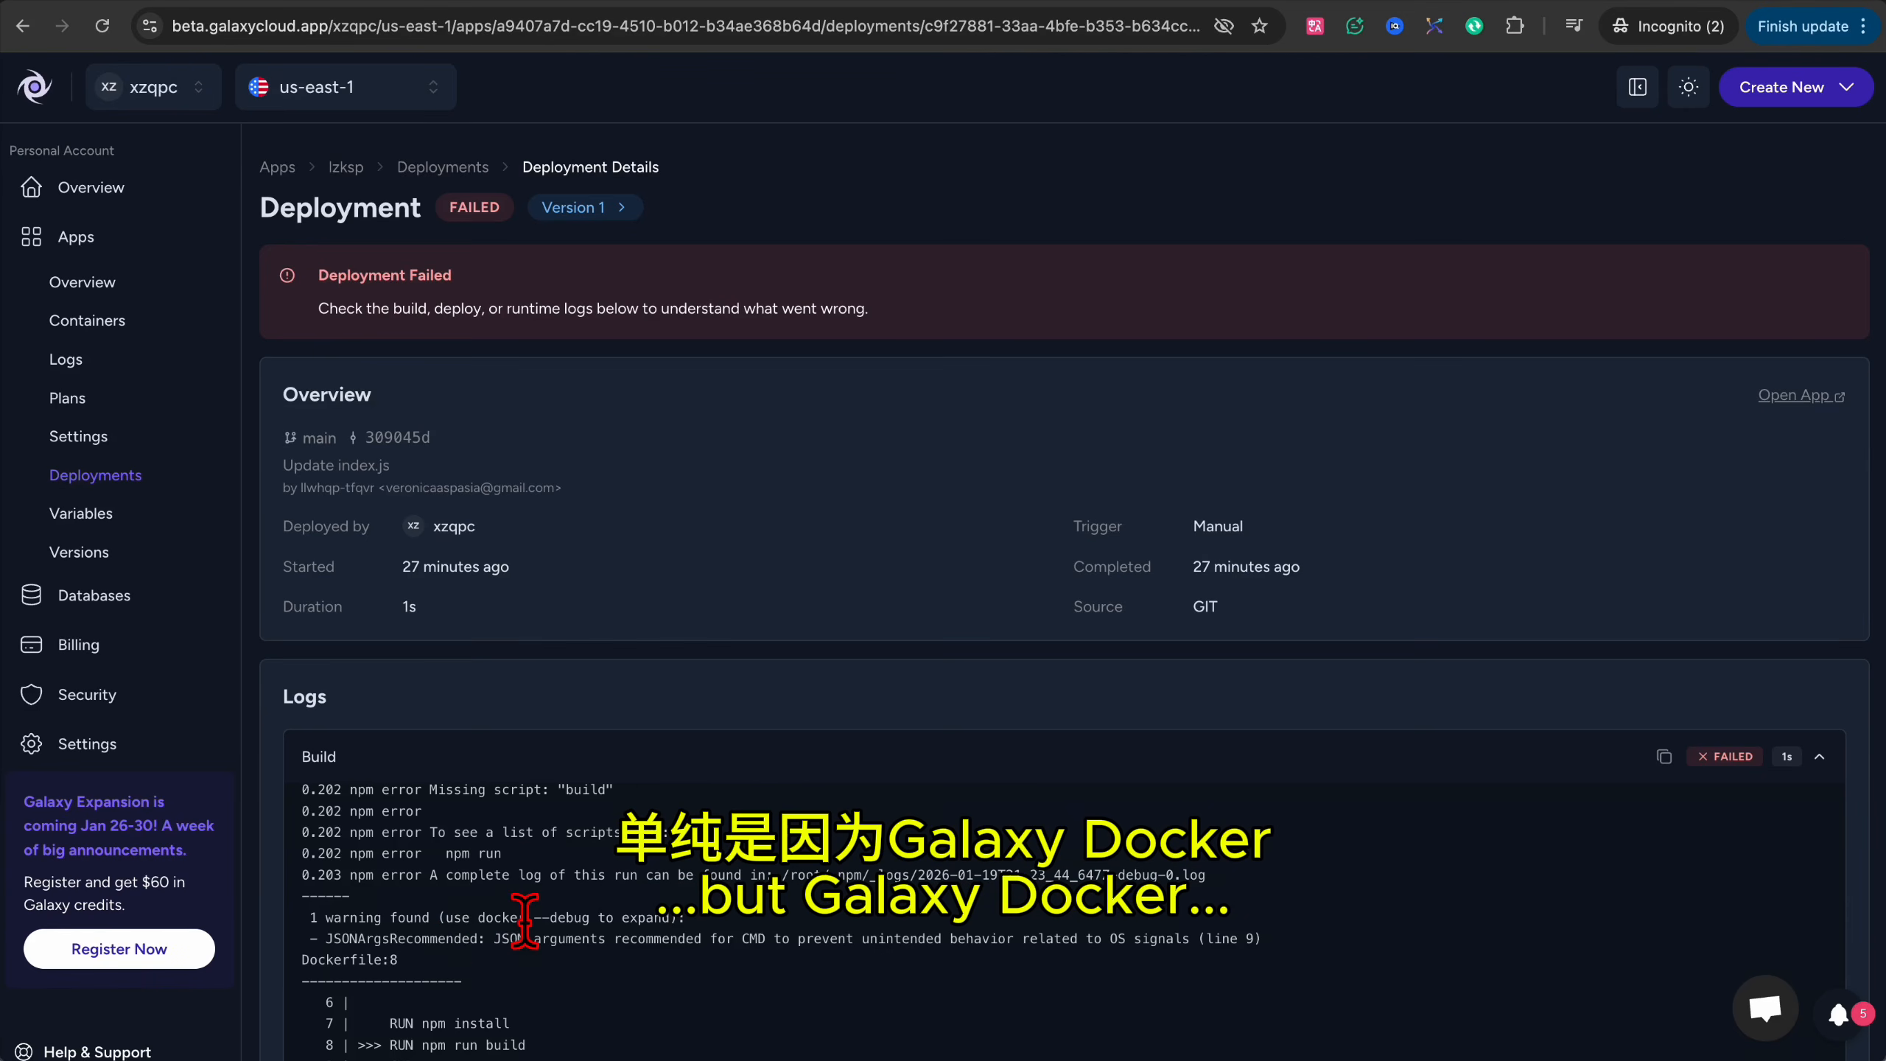
{"action": "scroll", "coordinate": [446, 929], "scroll_direction": "down", "scroll_amount": 3}
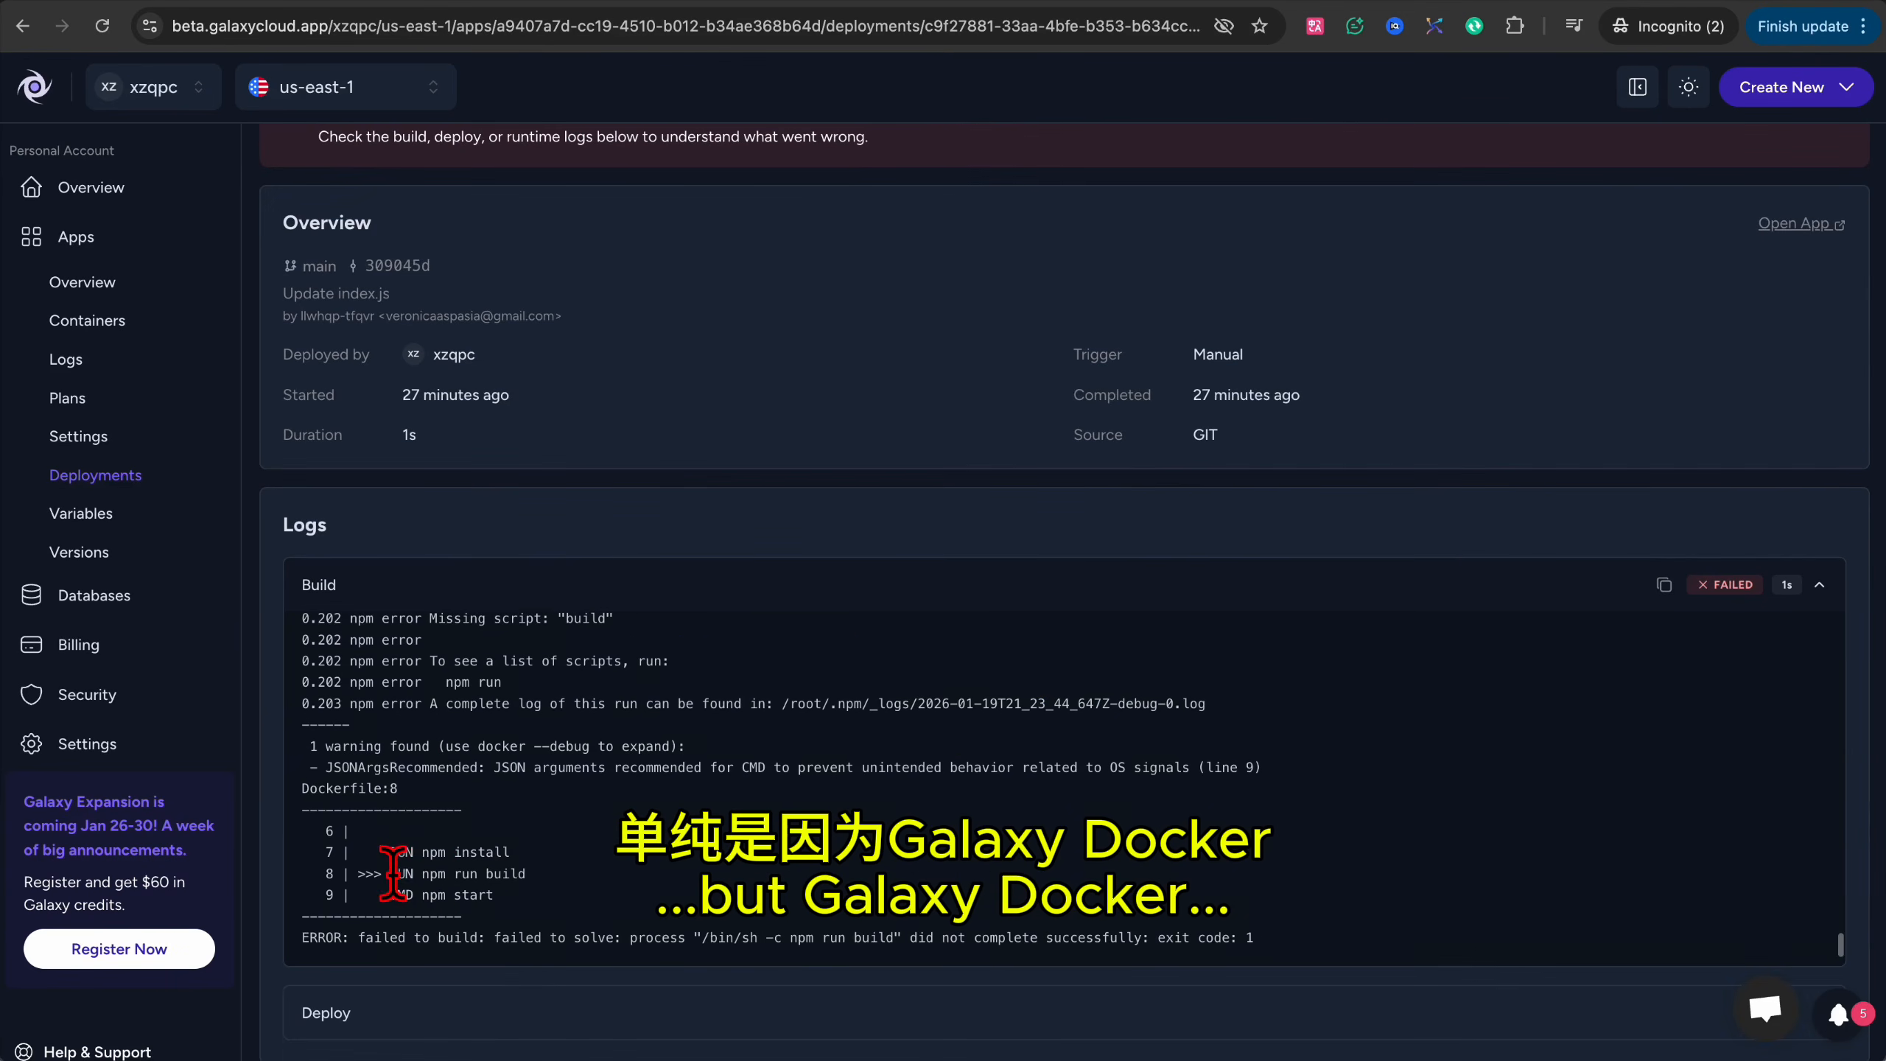
{"action": "left_click_drag", "start_coordinate": [390, 873], "coordinate": [526, 874]}
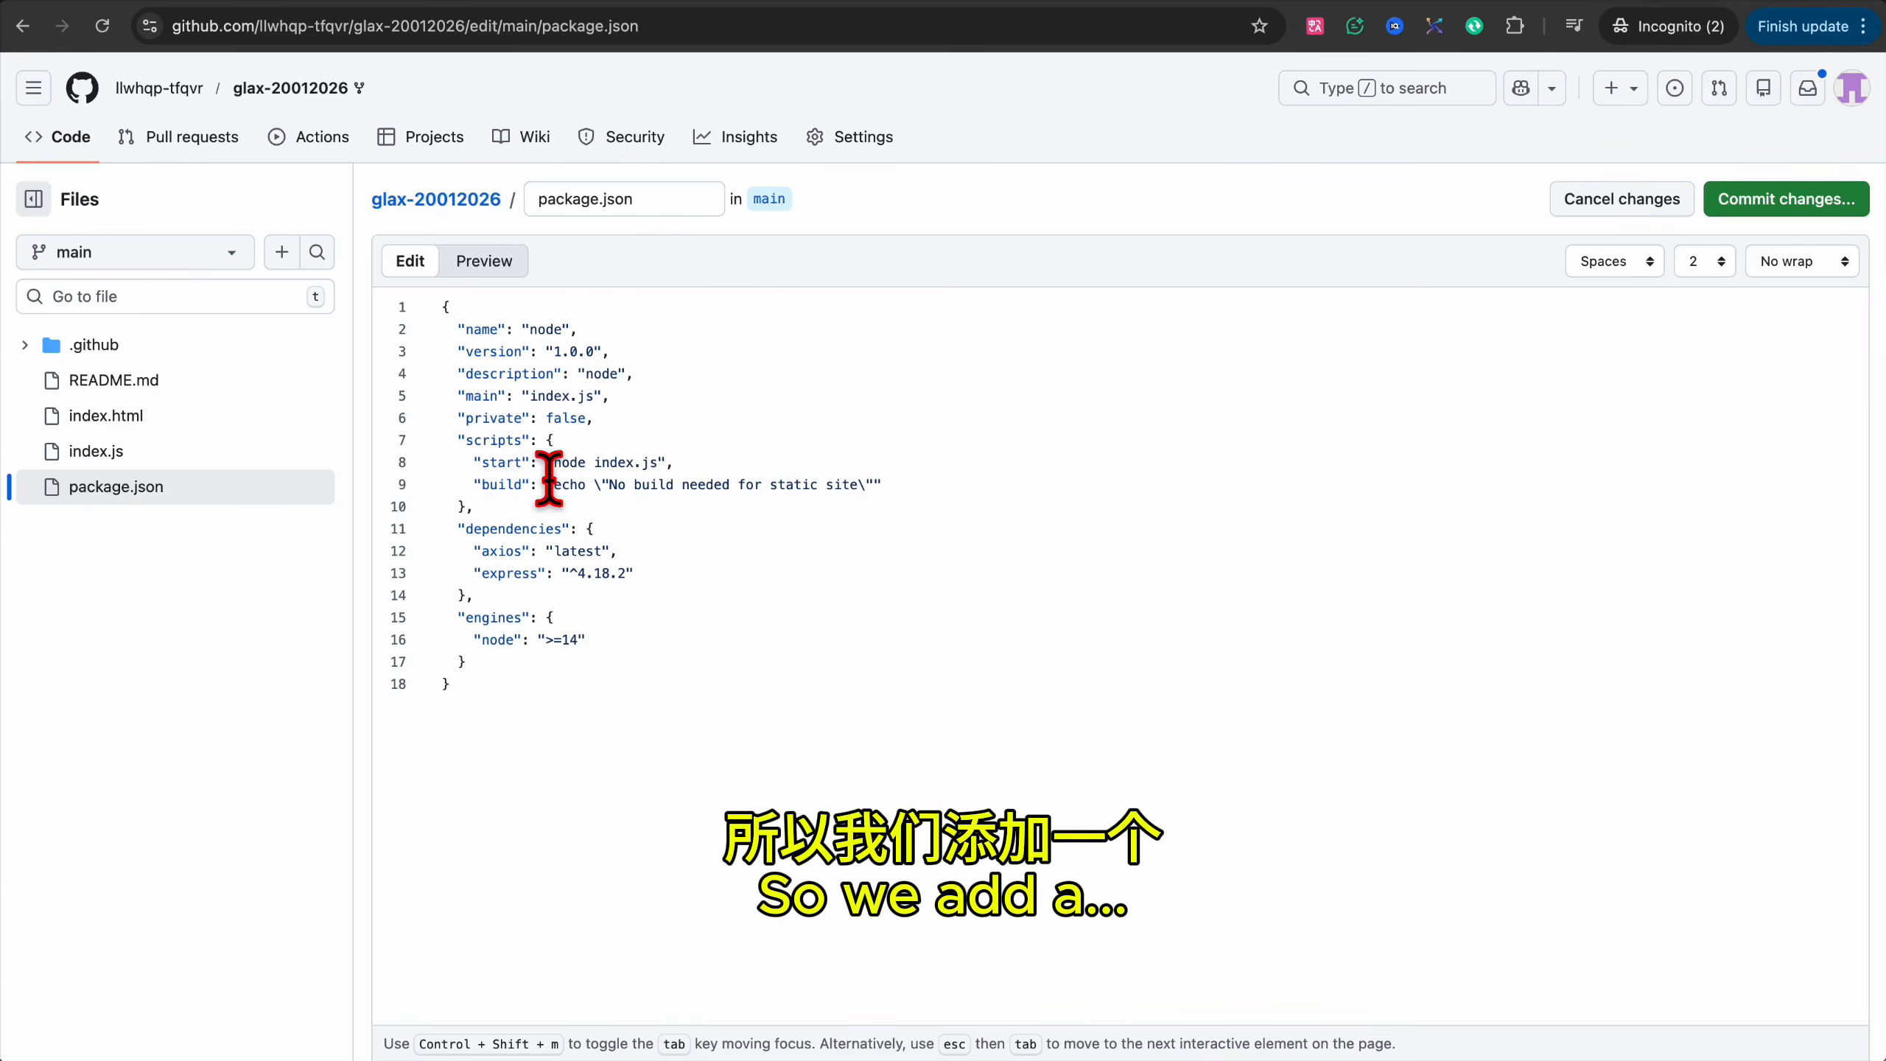
{"action": "left_click_drag", "start_coordinate": [553, 484], "coordinate": [866, 484]}
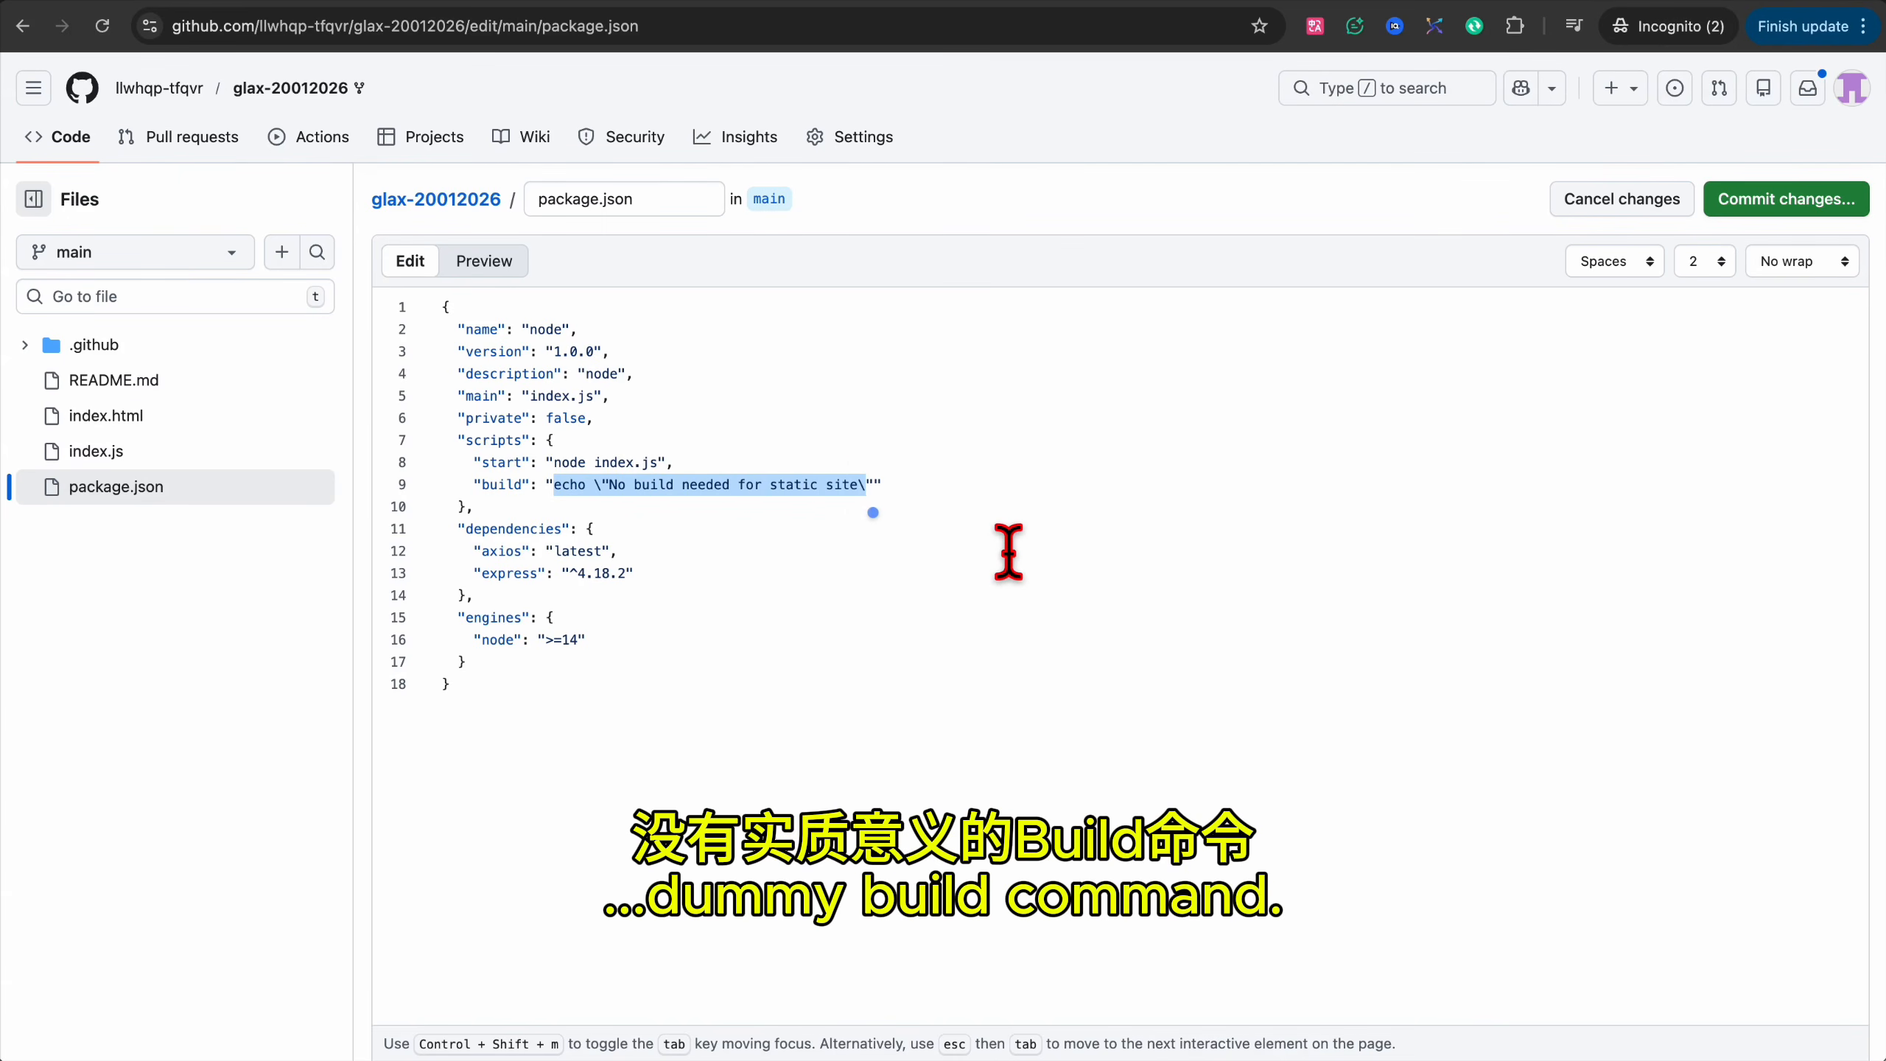
{"action": "left_click", "coordinate": [1786, 199]}
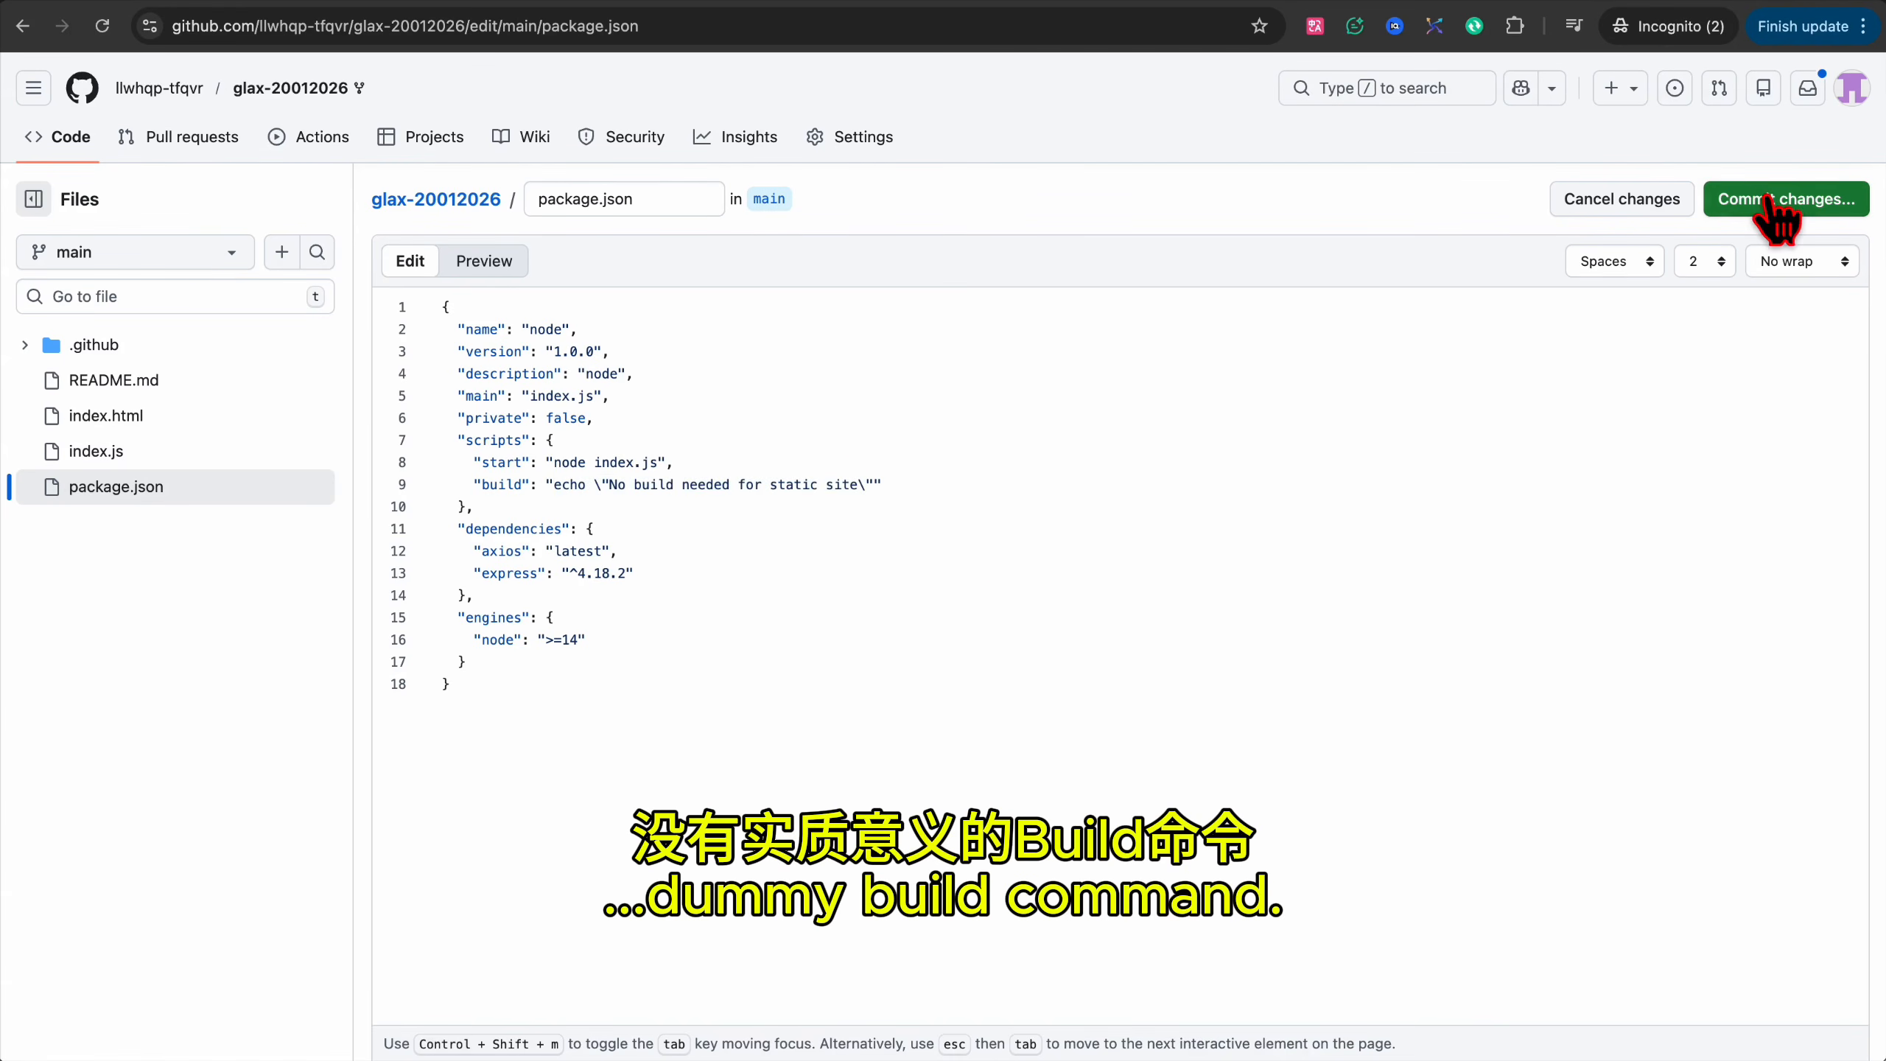
{"action": "left_click", "coordinate": [1123, 826]}
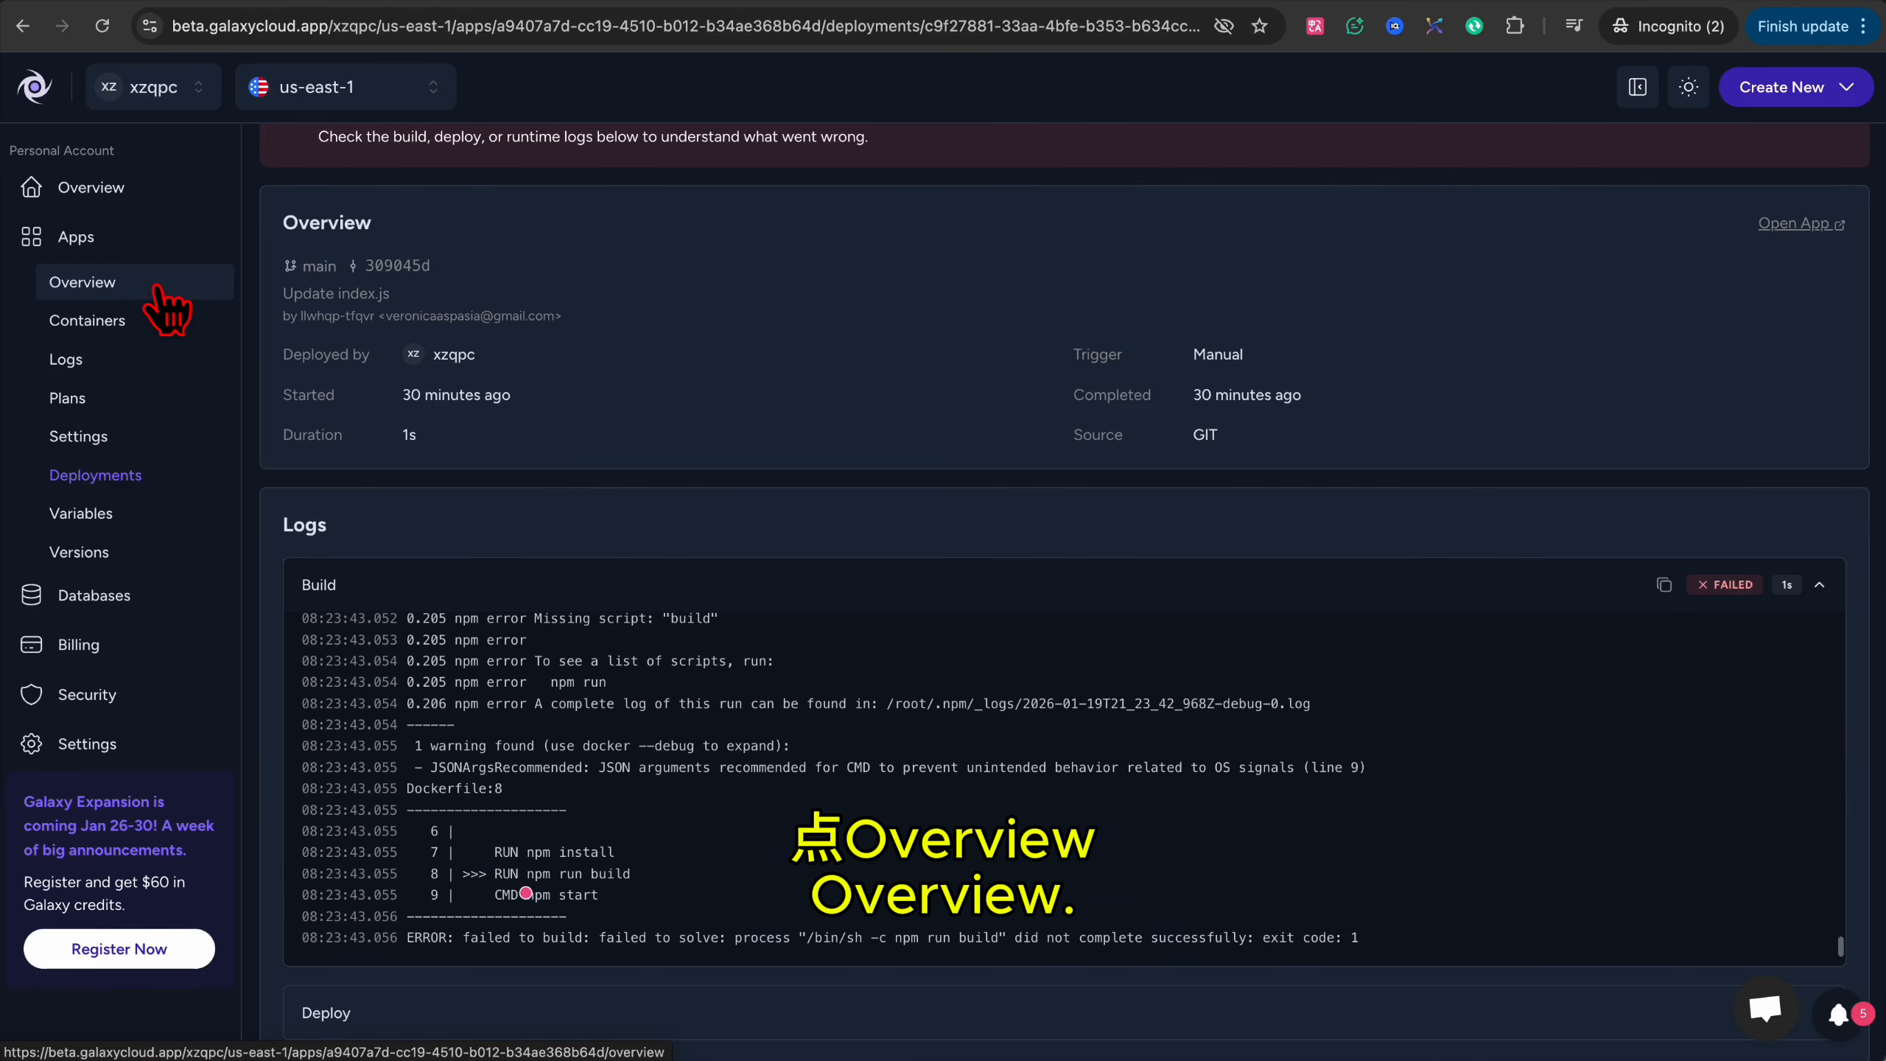
Check the app's plan, the version 2 SUCCESS deployment and its running container.
{"action": "left_click", "coordinate": [173, 293]}
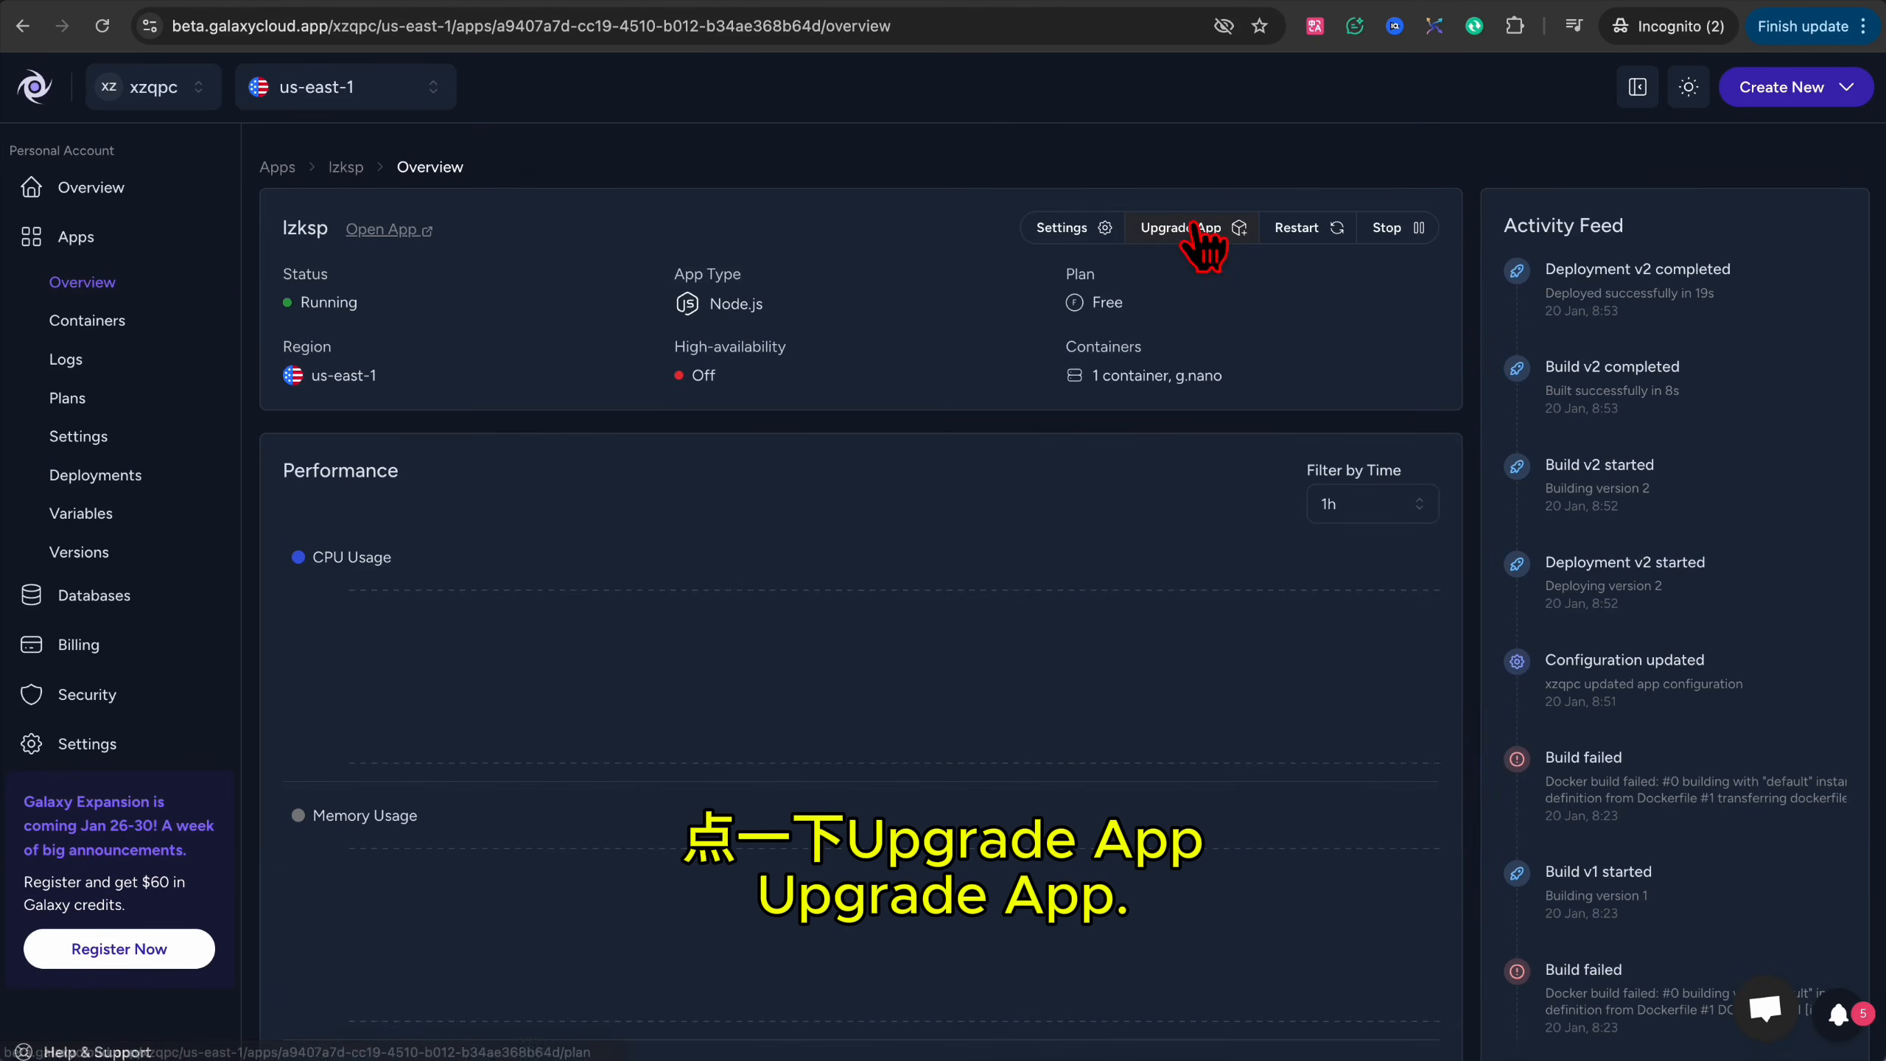
{"action": "left_click", "coordinate": [1193, 227]}
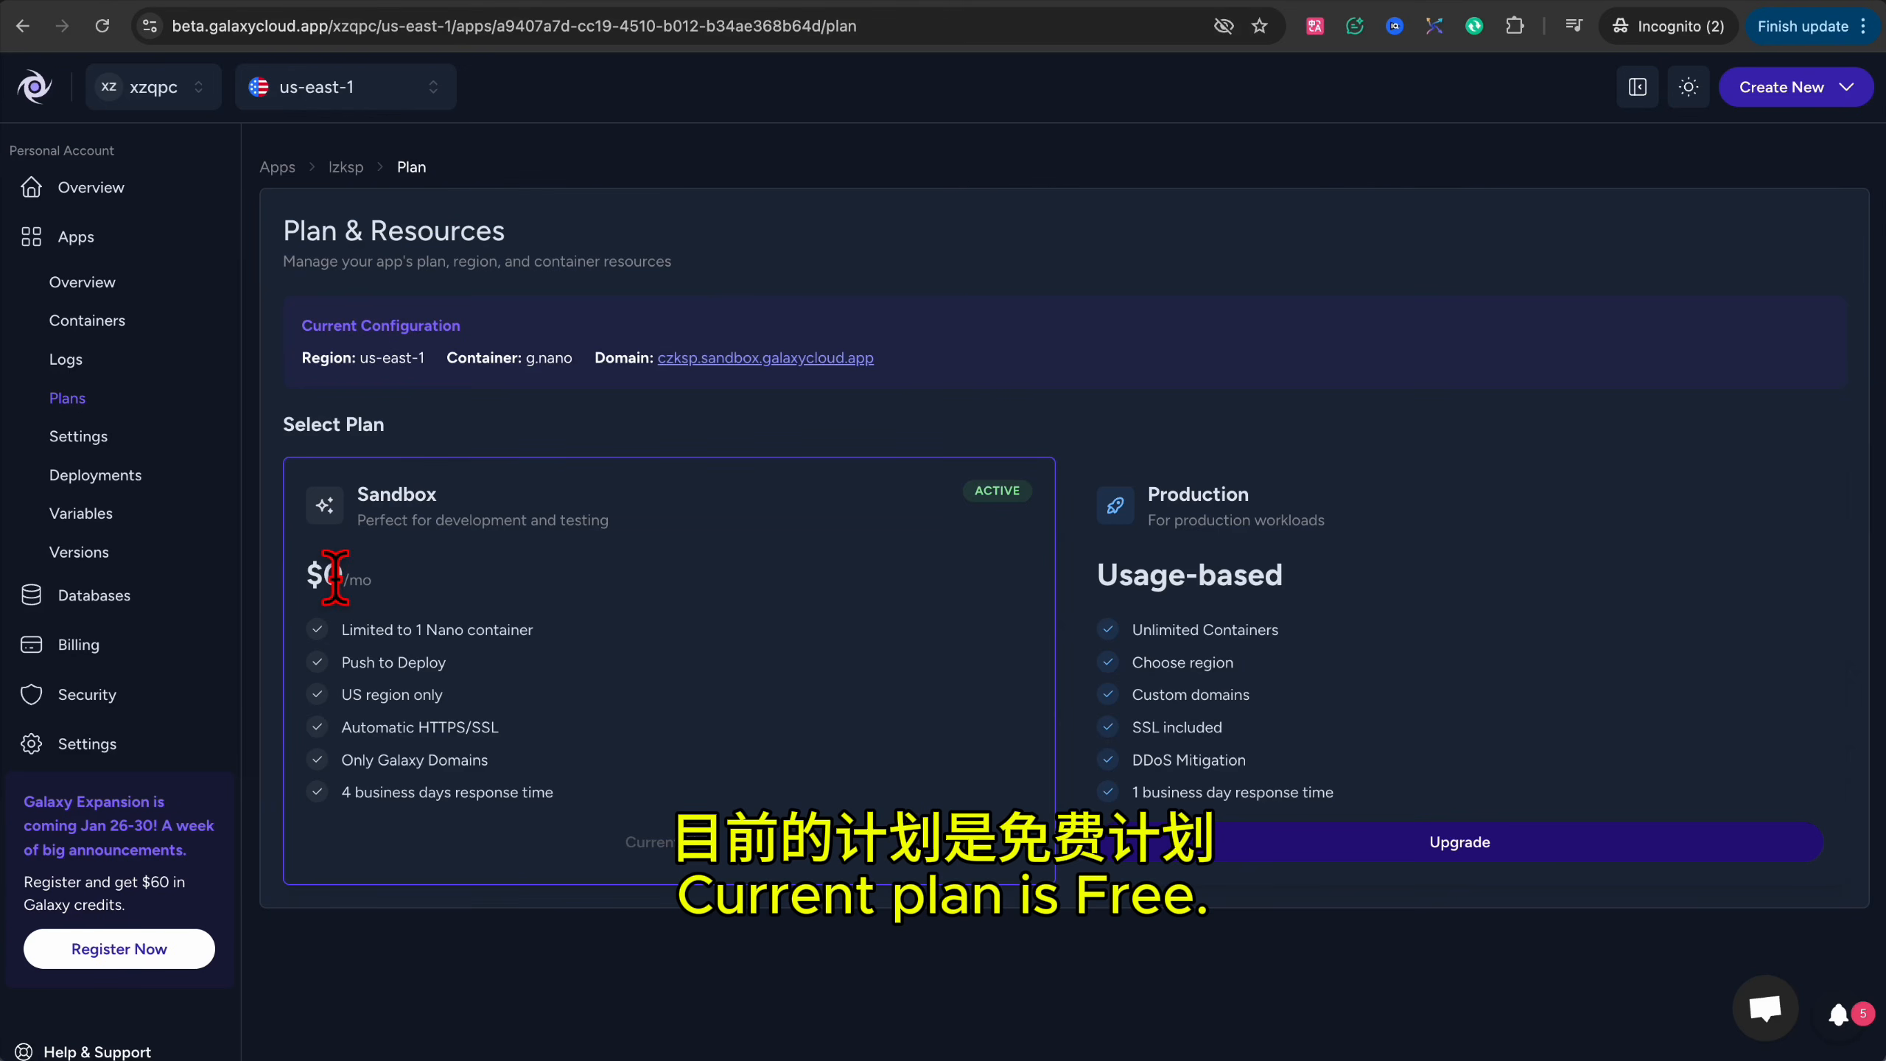
{"action": "left_click", "coordinate": [119, 482]}
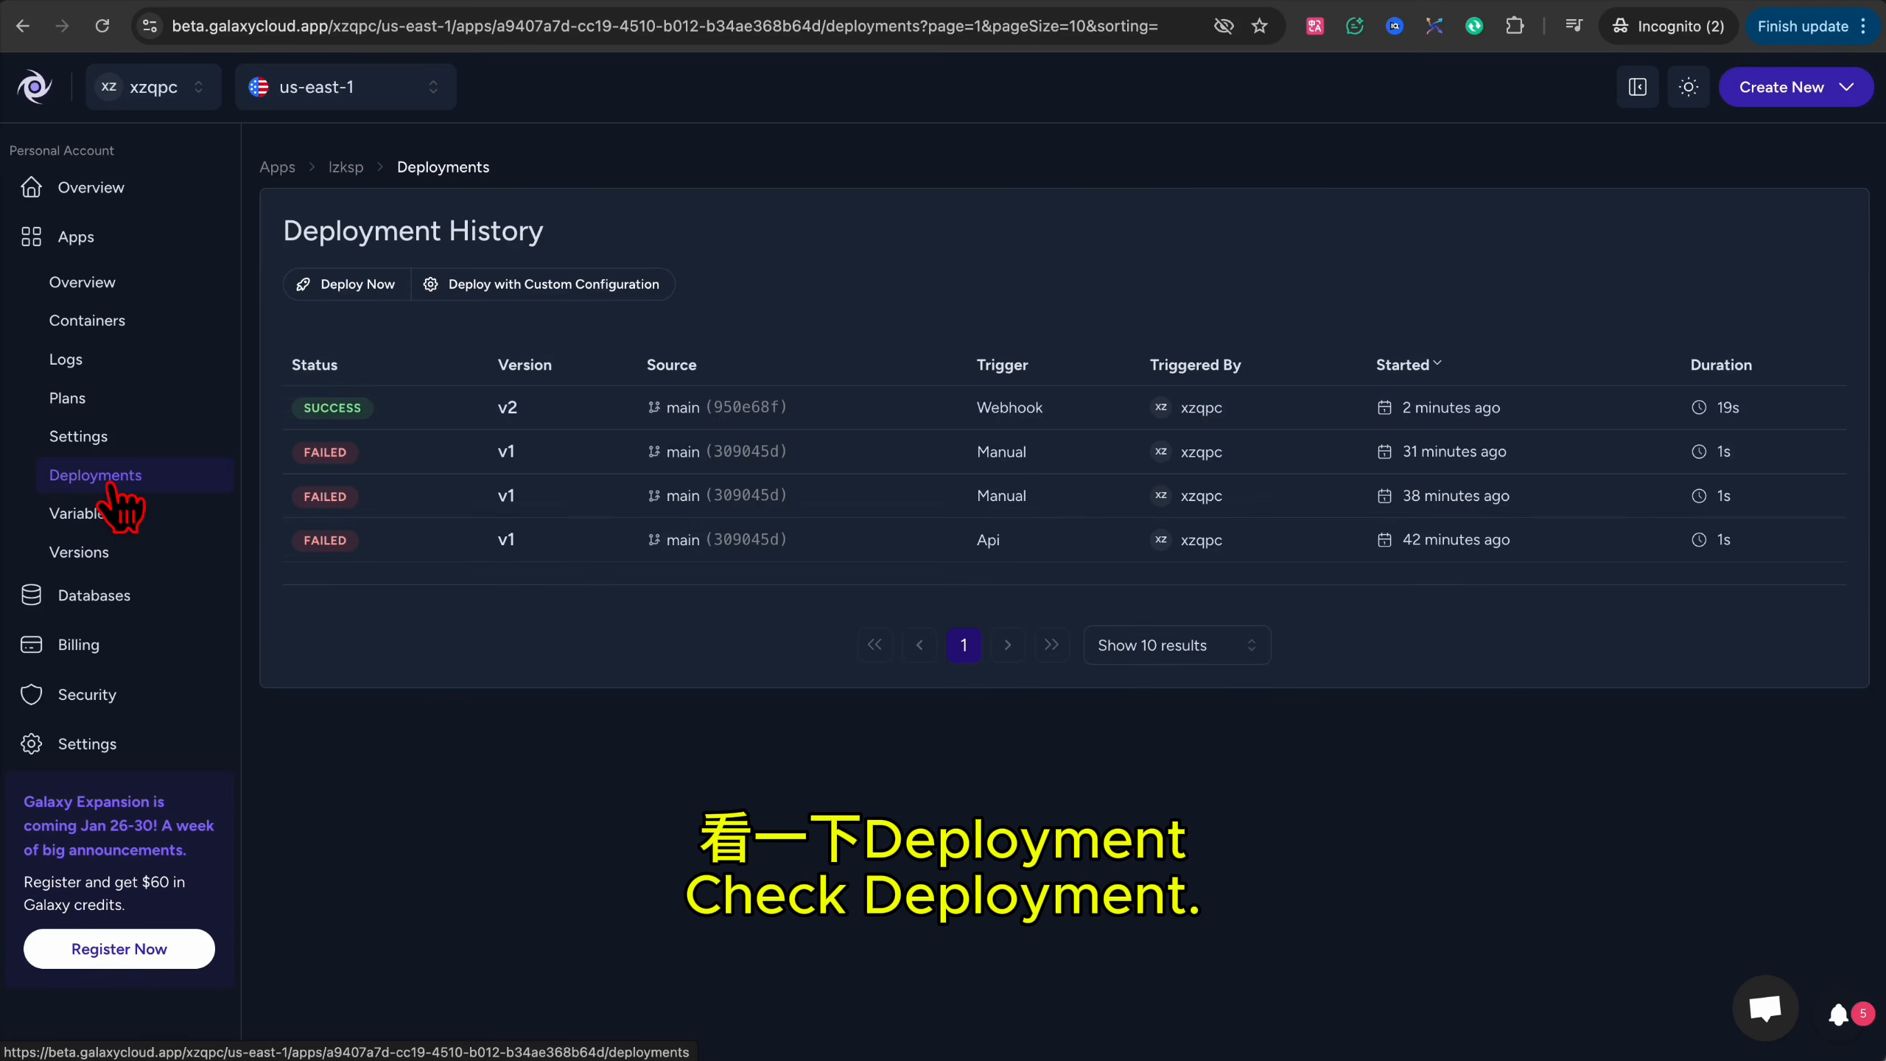
{"action": "left_click", "coordinate": [407, 420]}
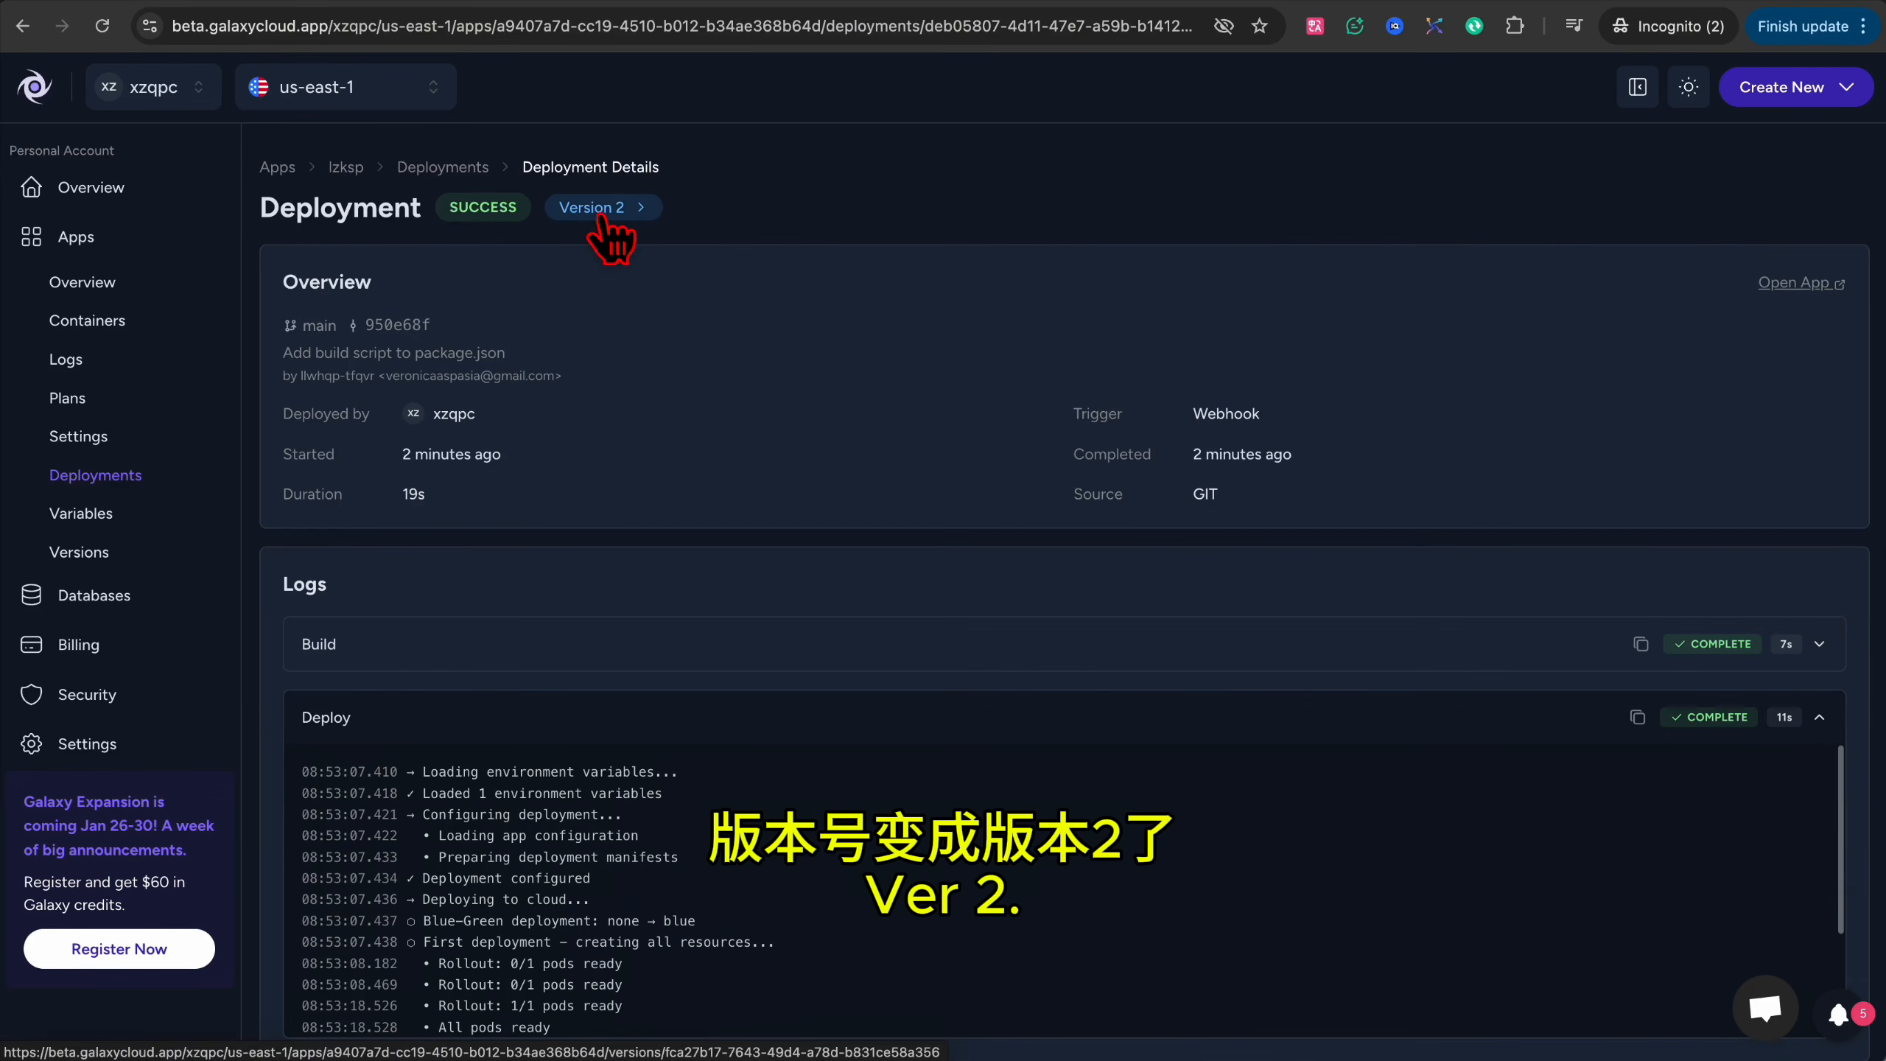
{"action": "left_click", "coordinate": [154, 327]}
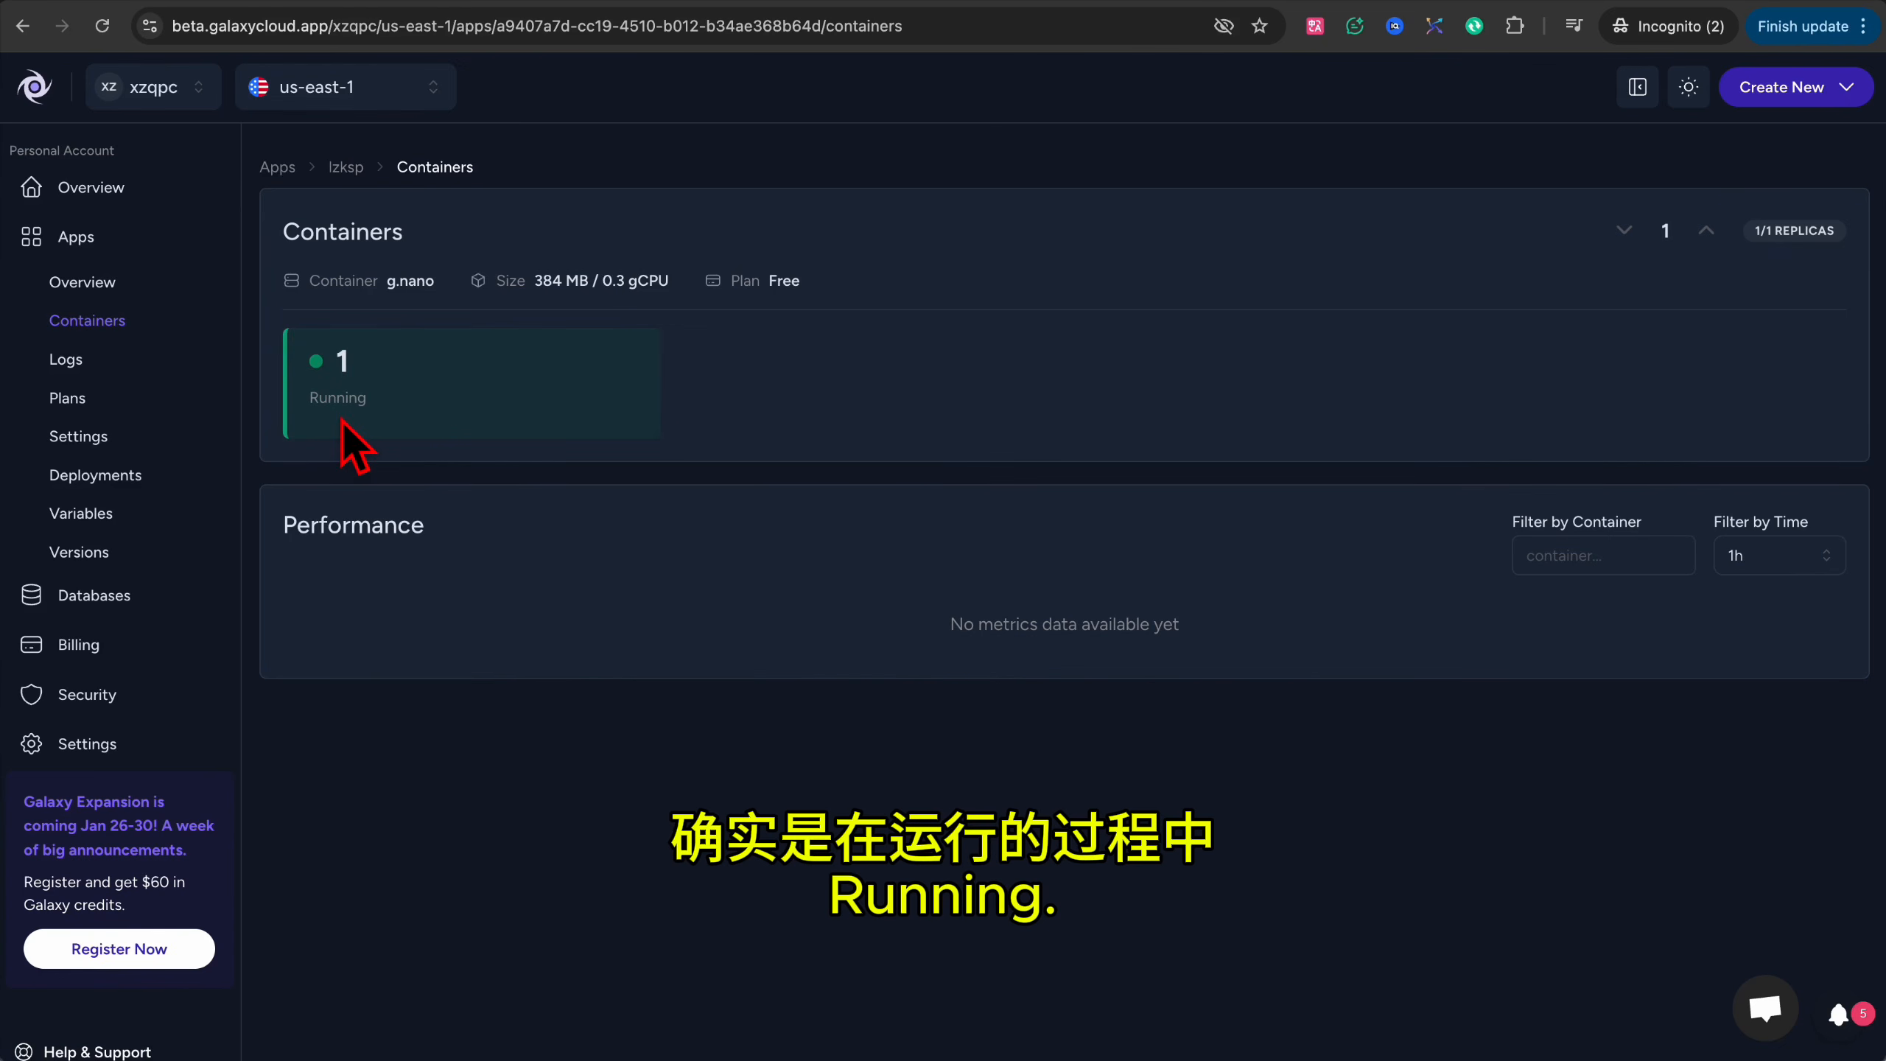
{"action": "left_click", "coordinate": [111, 484]}
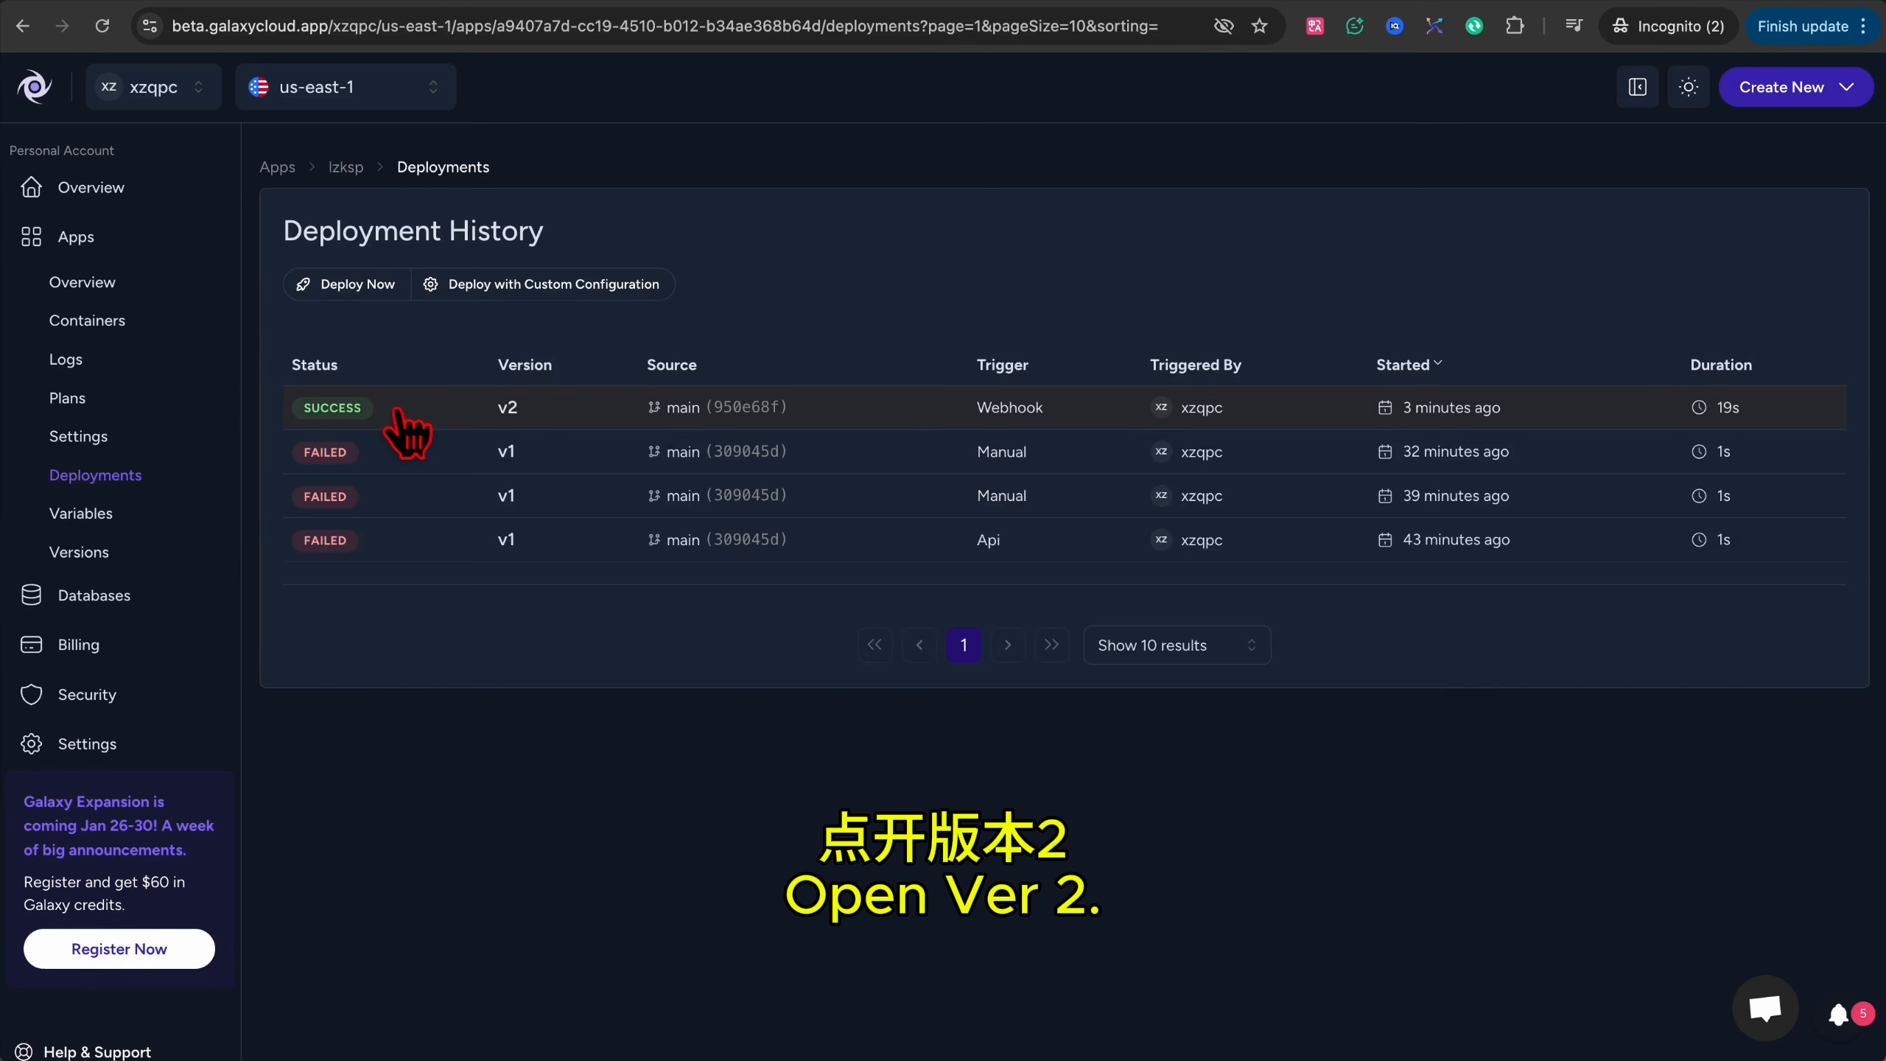
{"action": "left_click", "coordinate": [398, 416]}
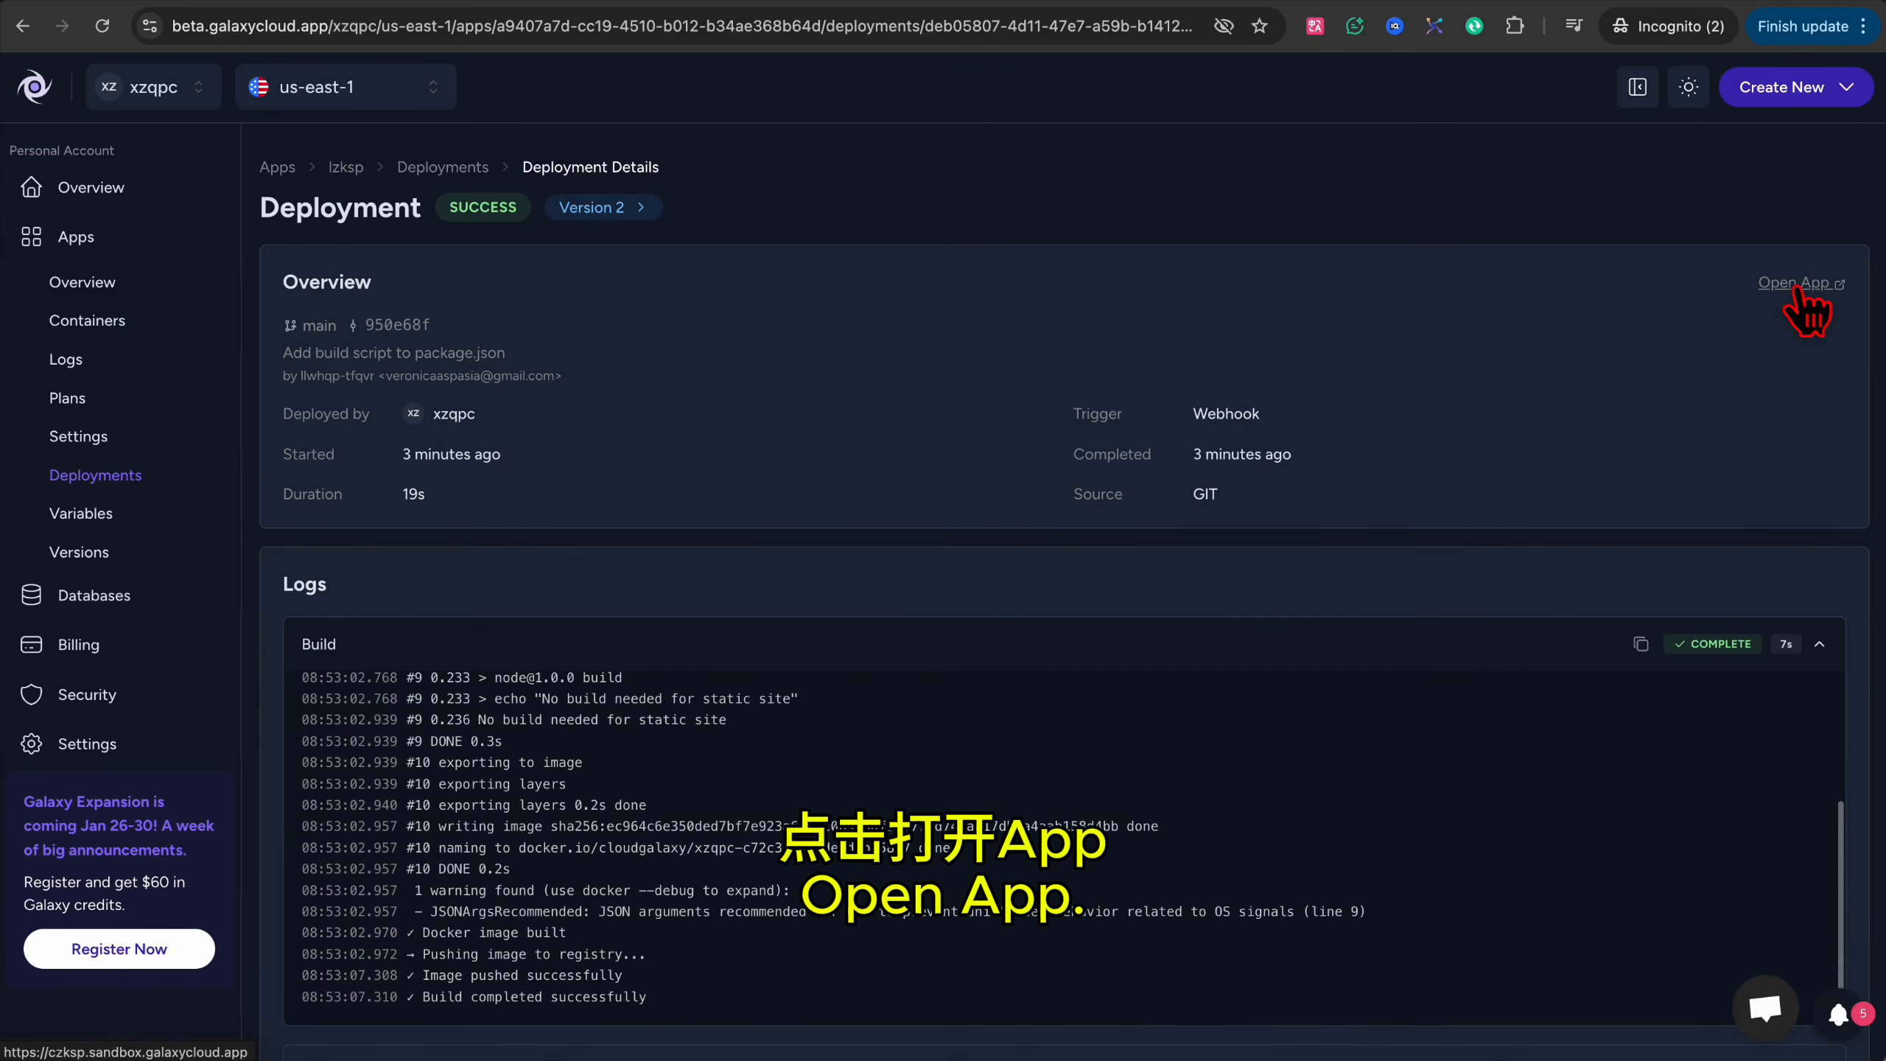
Open the live app and match its 玩具王国 Toy Kingdom title against index.html's source.
{"action": "left_click", "coordinate": [1796, 287]}
{"action": "left_click_drag", "start_coordinate": [657, 136], "coordinate": [1227, 141]}
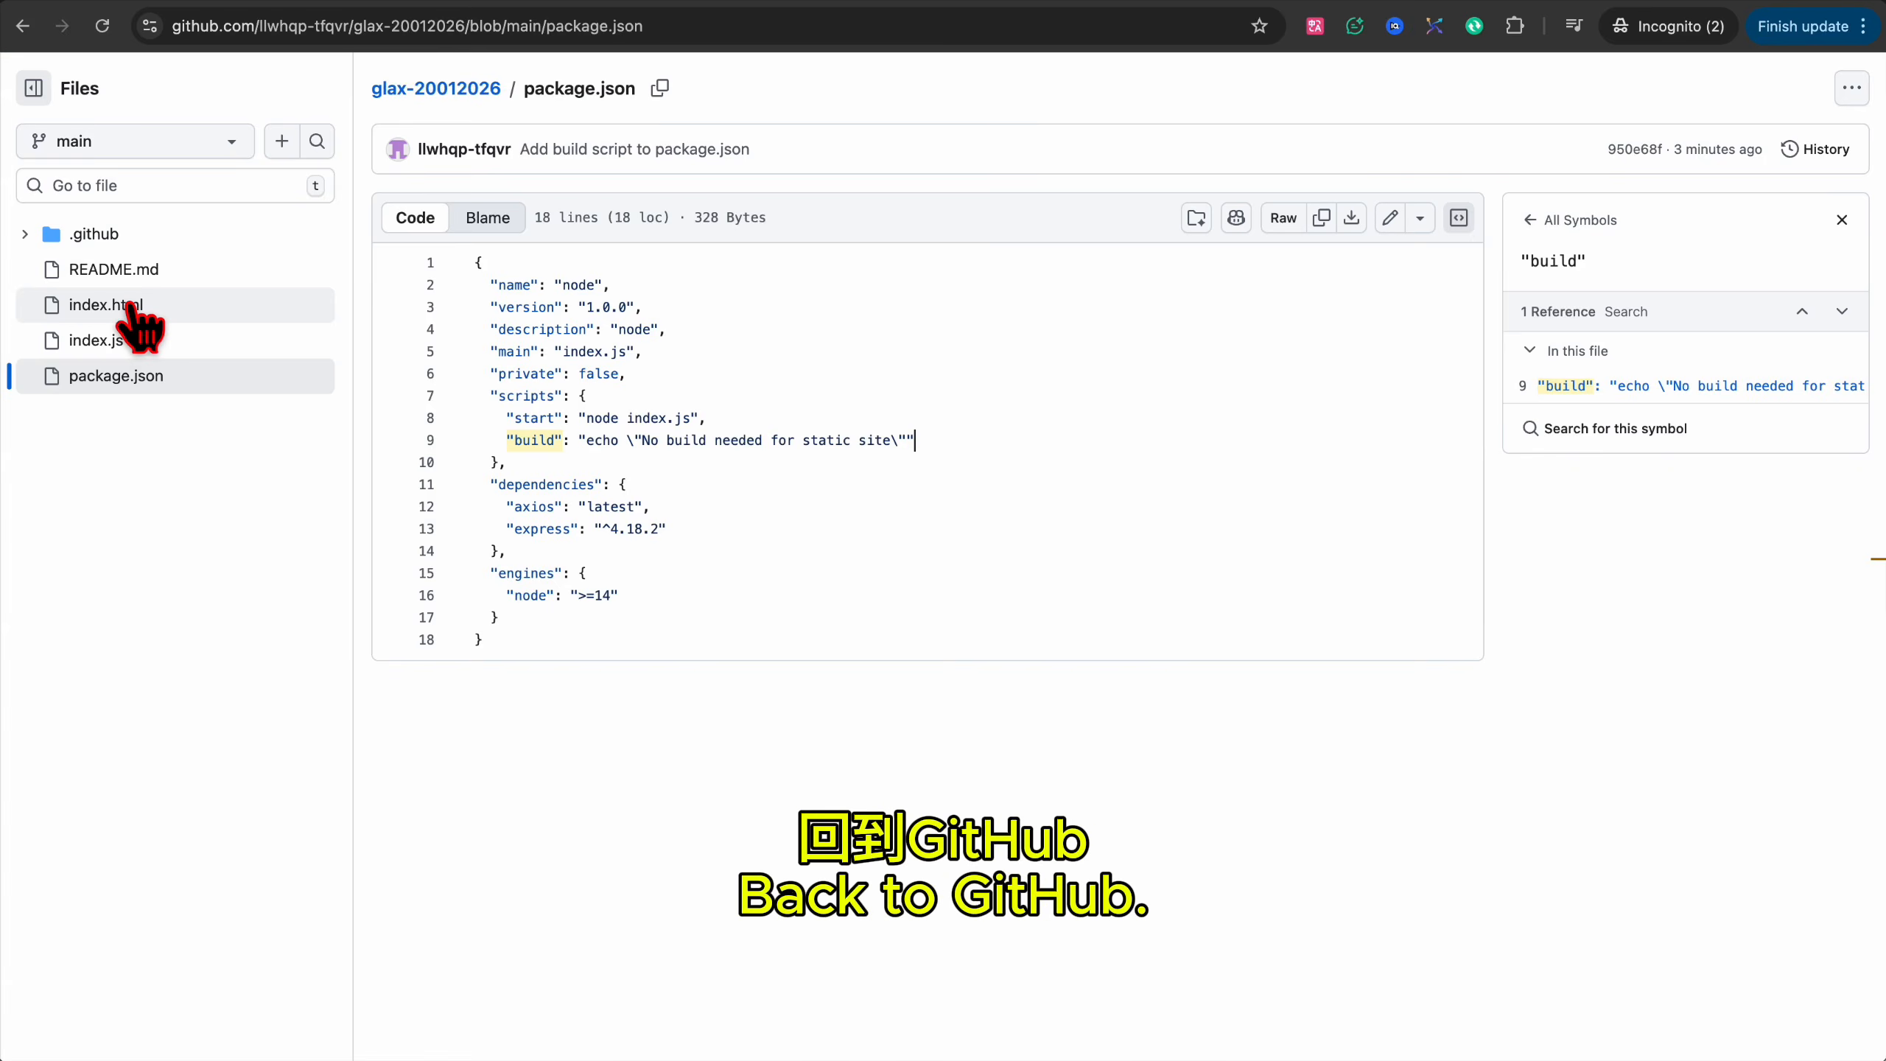
{"action": "left_click", "coordinate": [122, 306]}
{"action": "left_click_drag", "start_coordinate": [688, 375], "coordinate": [531, 375]}
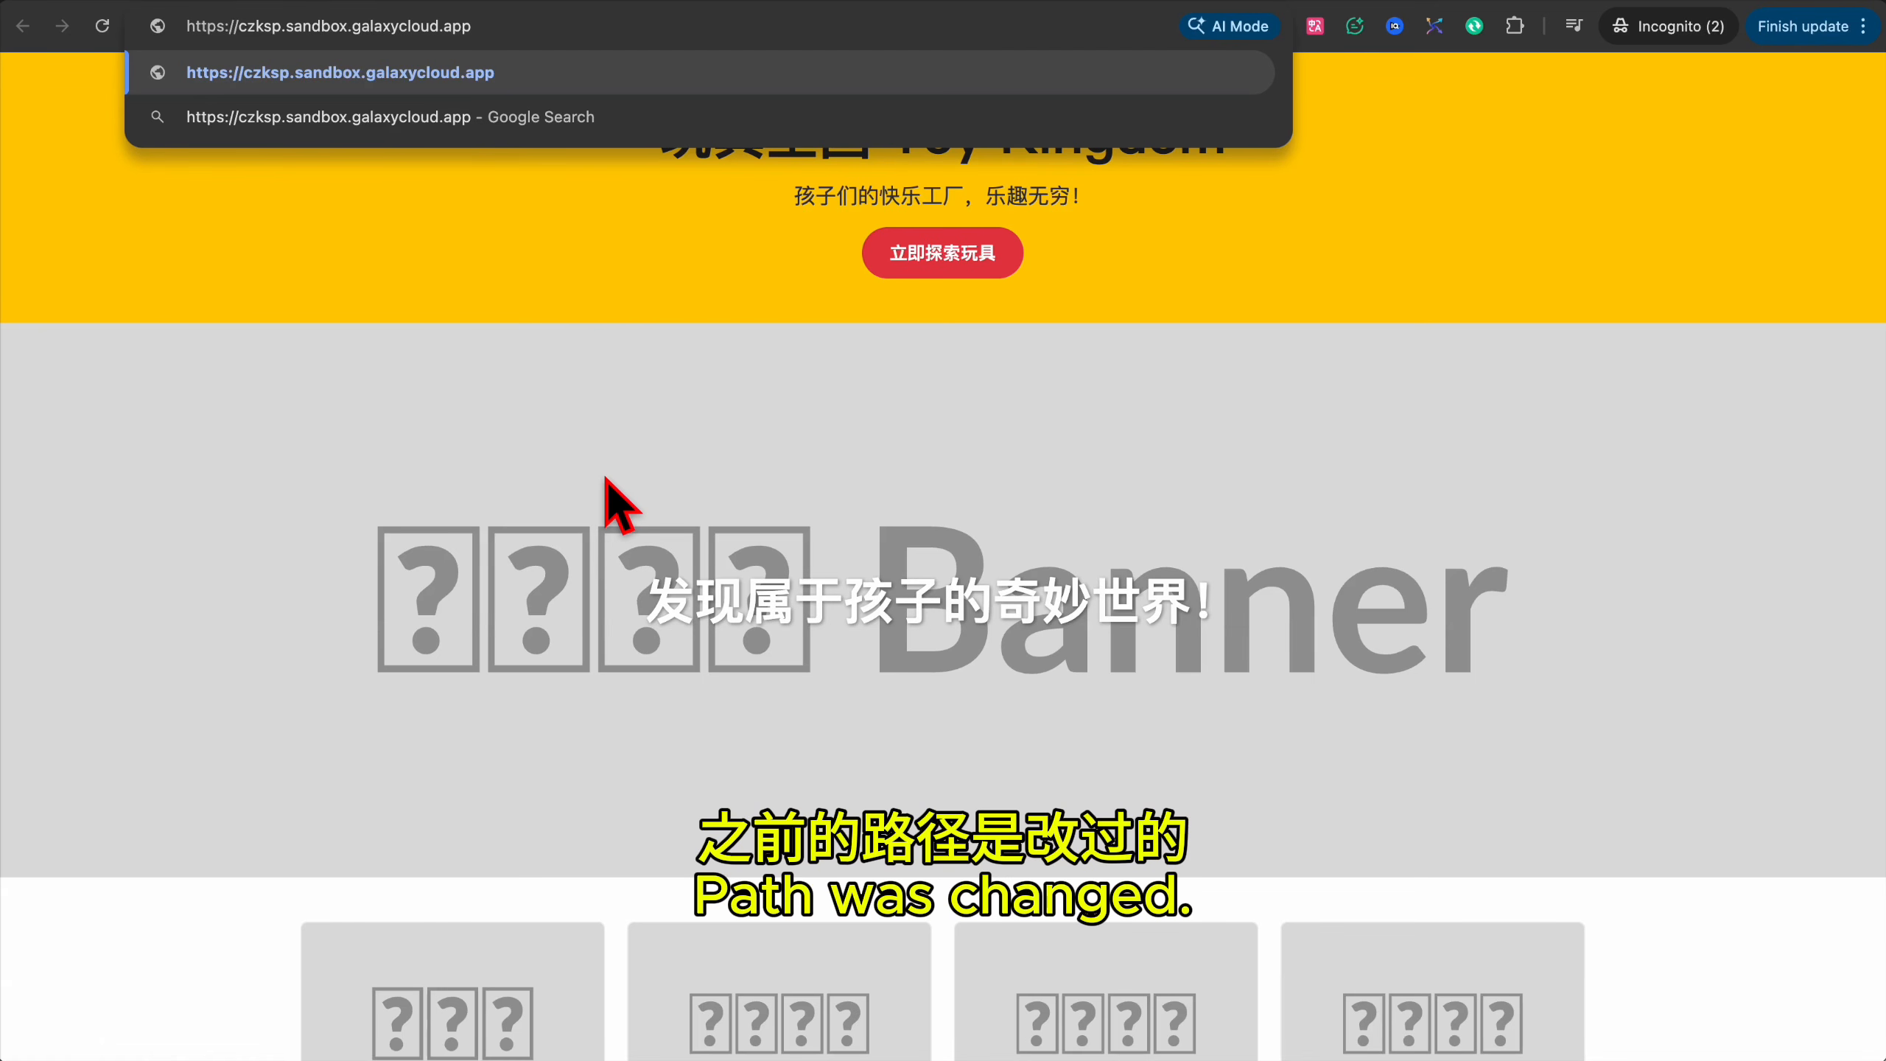
Append /bus to the sandbox URL to load the encoded text block.
{"action": "type", "text": "/bus"}
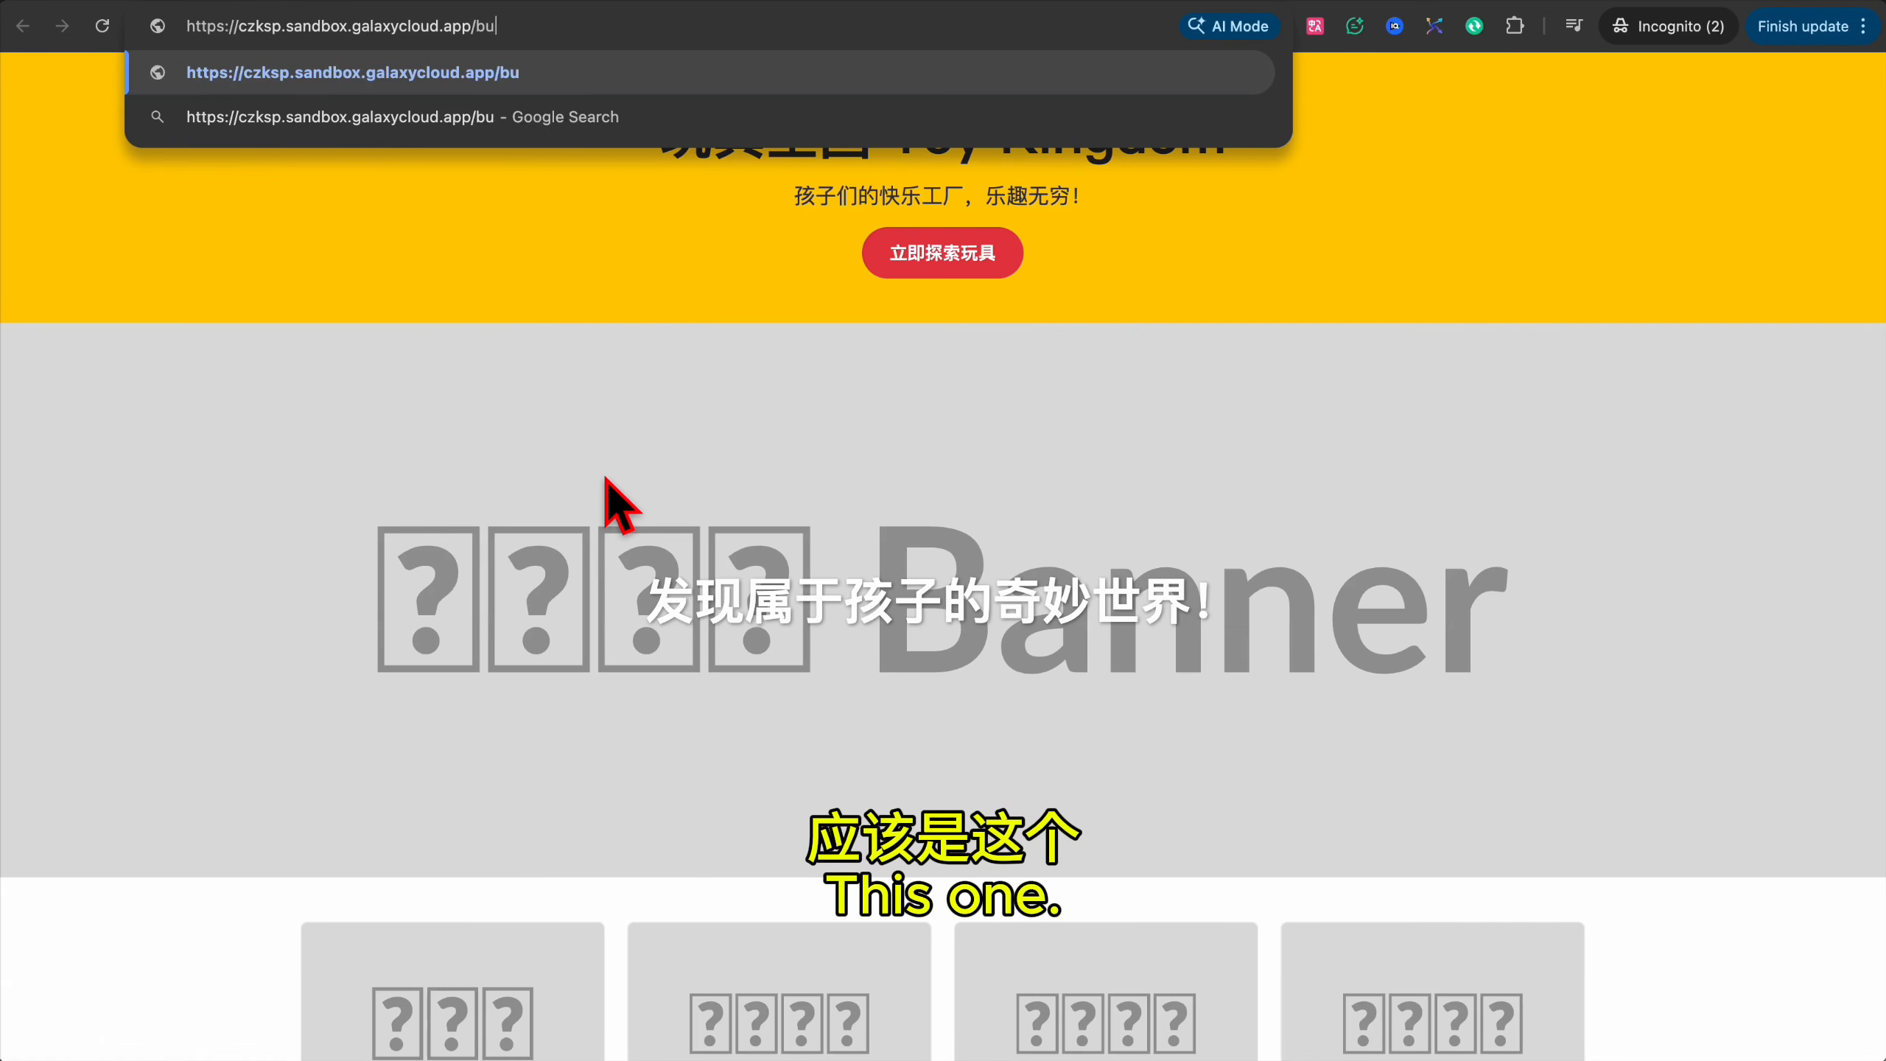
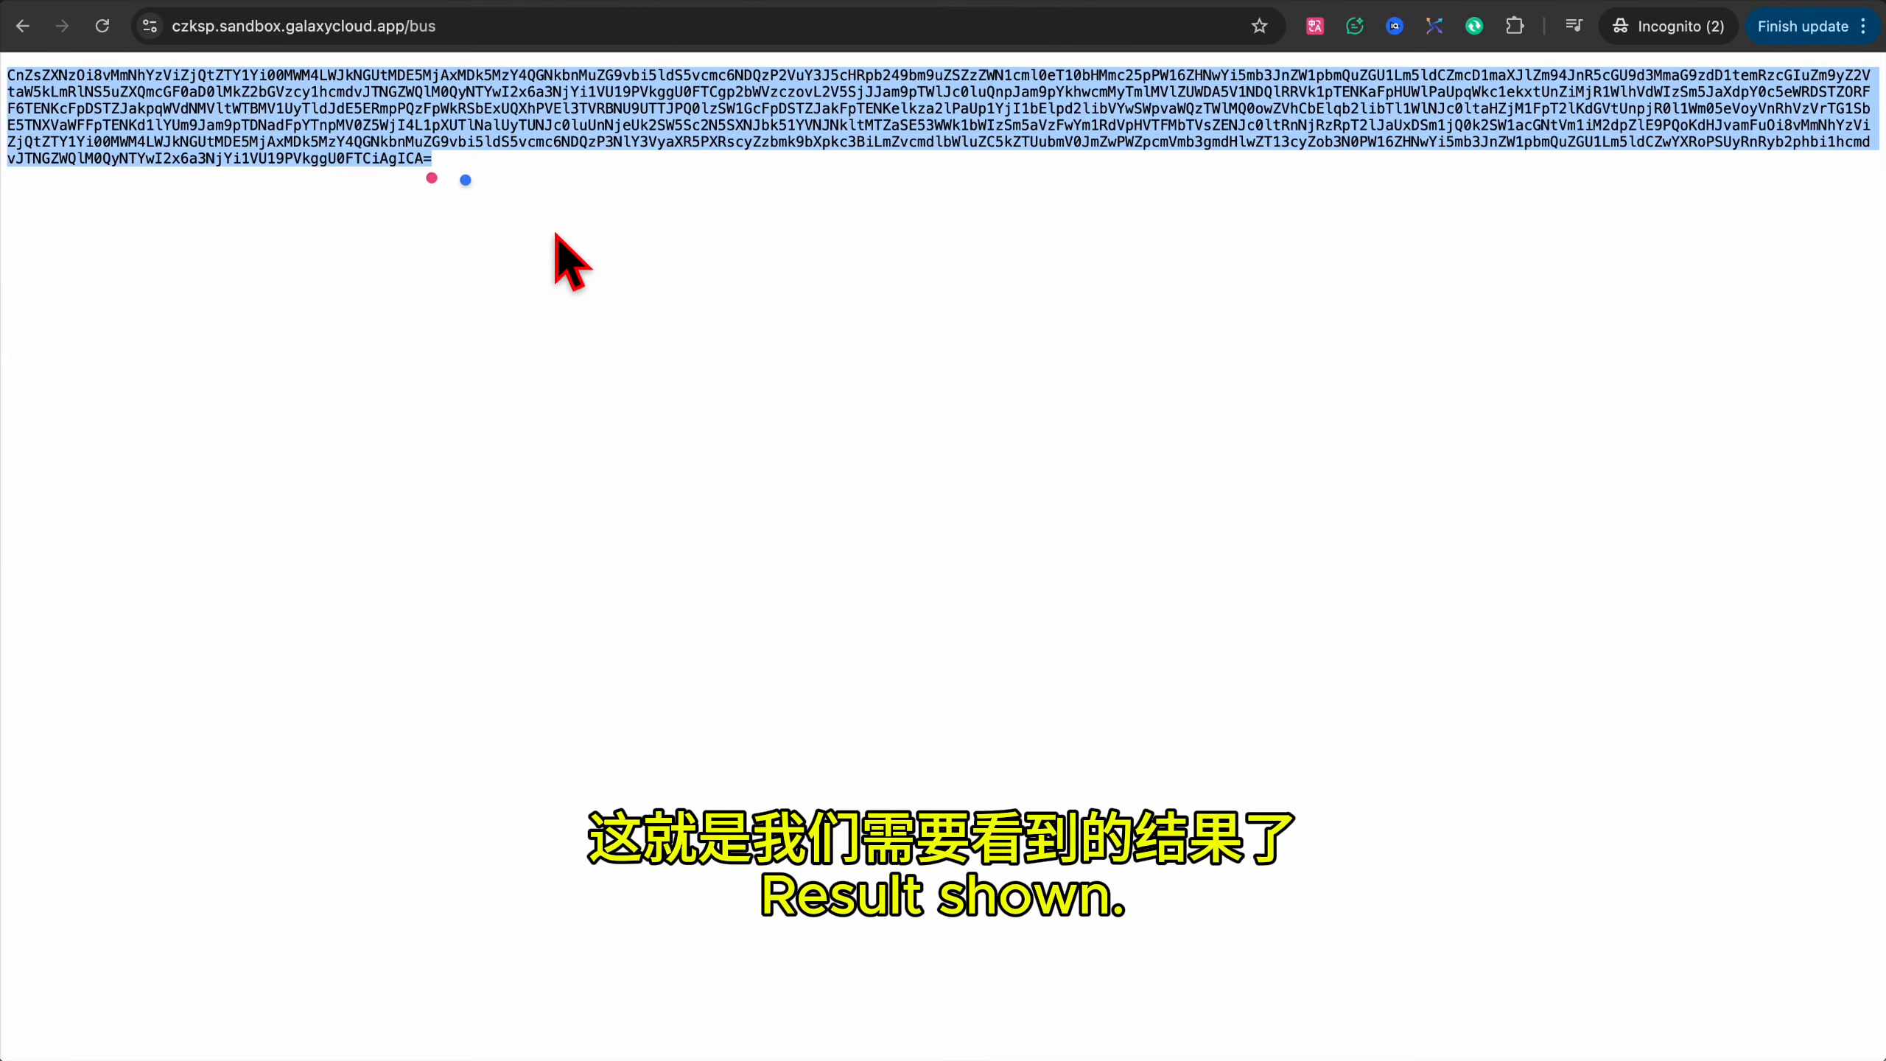
{"action": "key", "text": "super+l"}
{"action": "key", "text": "super+c"}
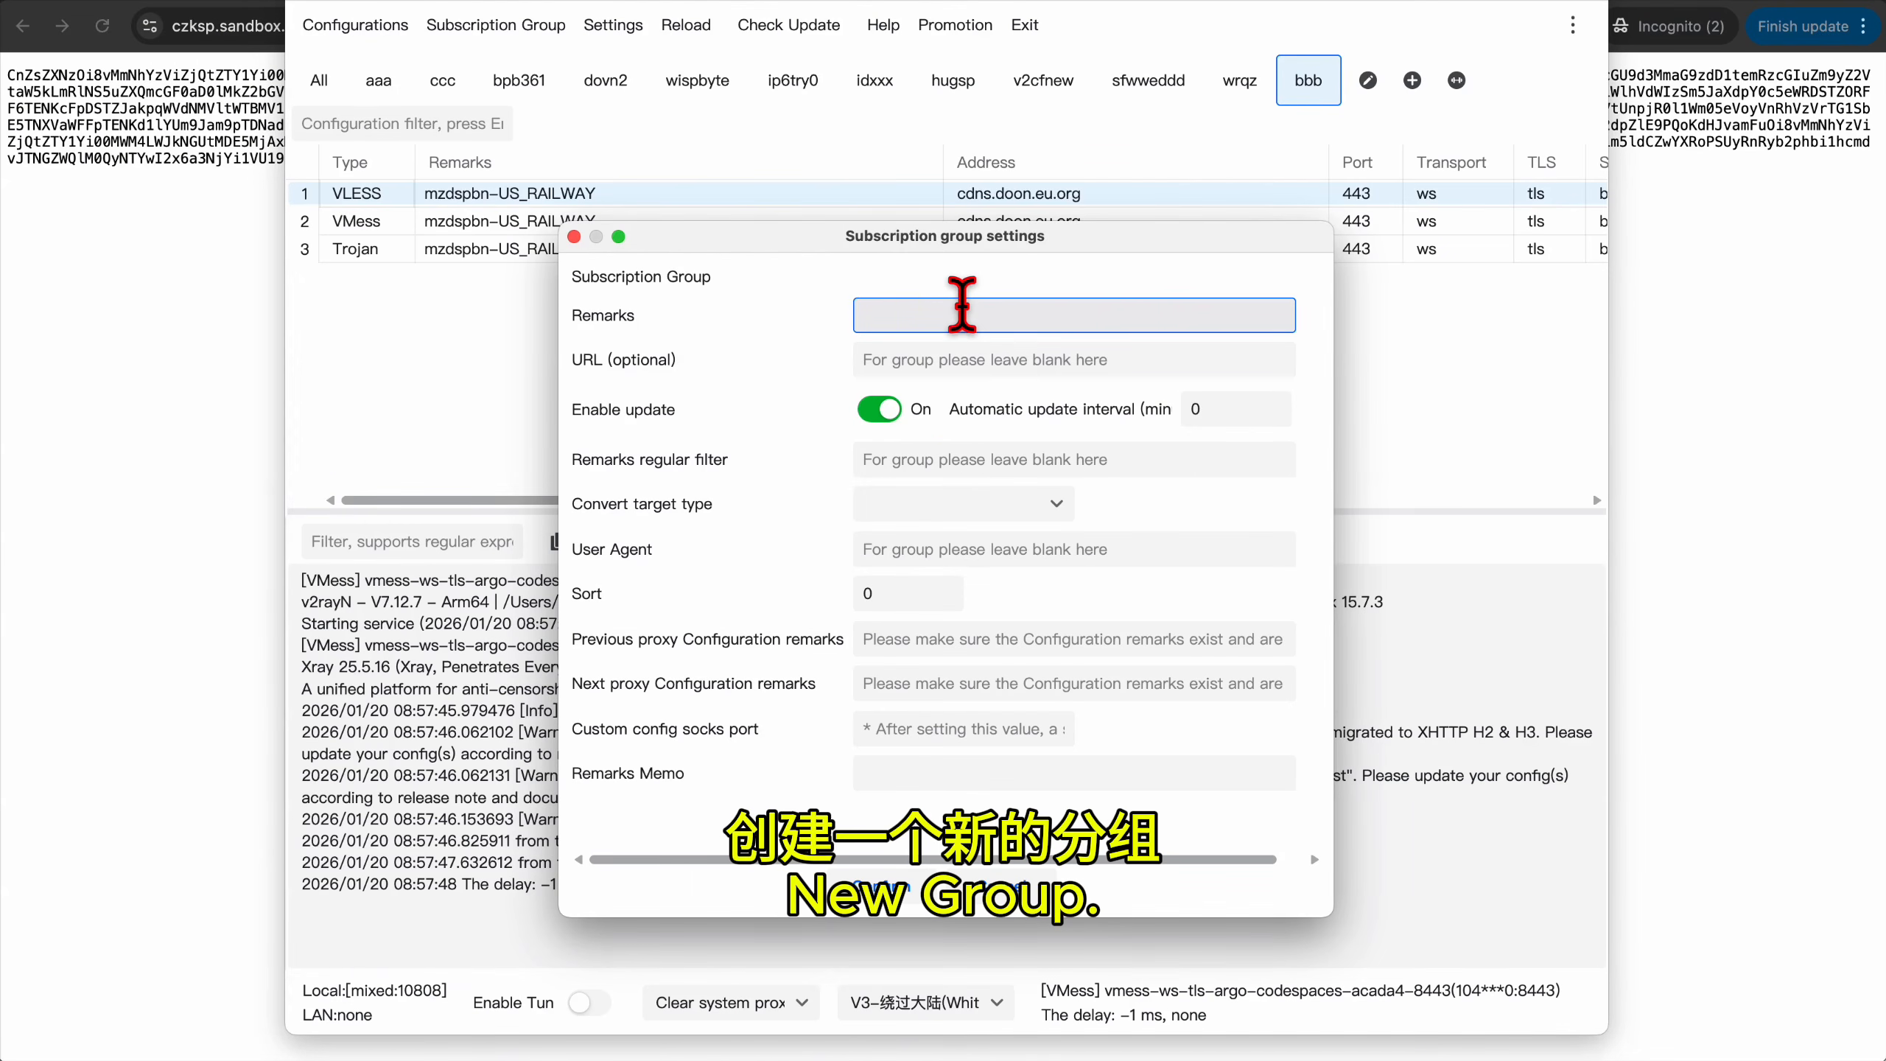
Save a subscription group with remarks 'ddd' and the pasted Galaxy Cloud /bus URL.
{"action": "type", "text": "ddd"}
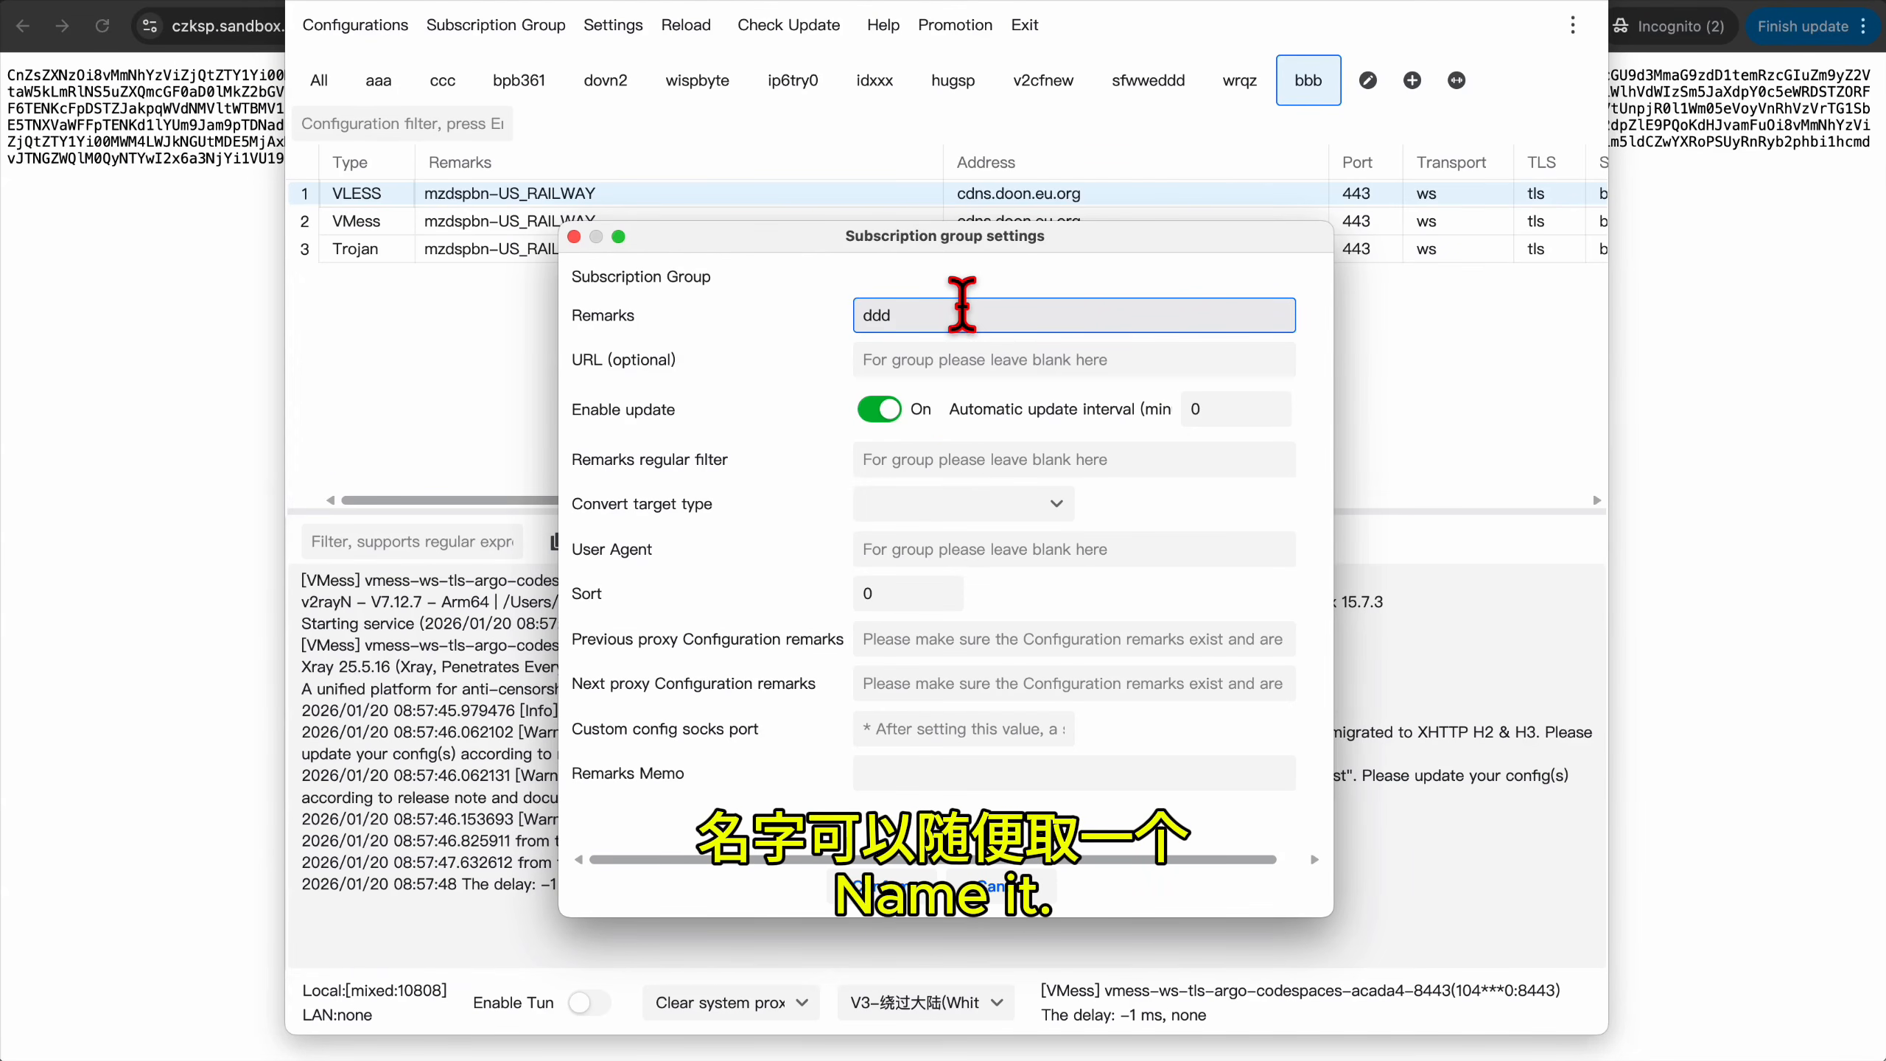
{"action": "left_click", "coordinate": [947, 363]}
{"action": "key", "text": "super+v"}
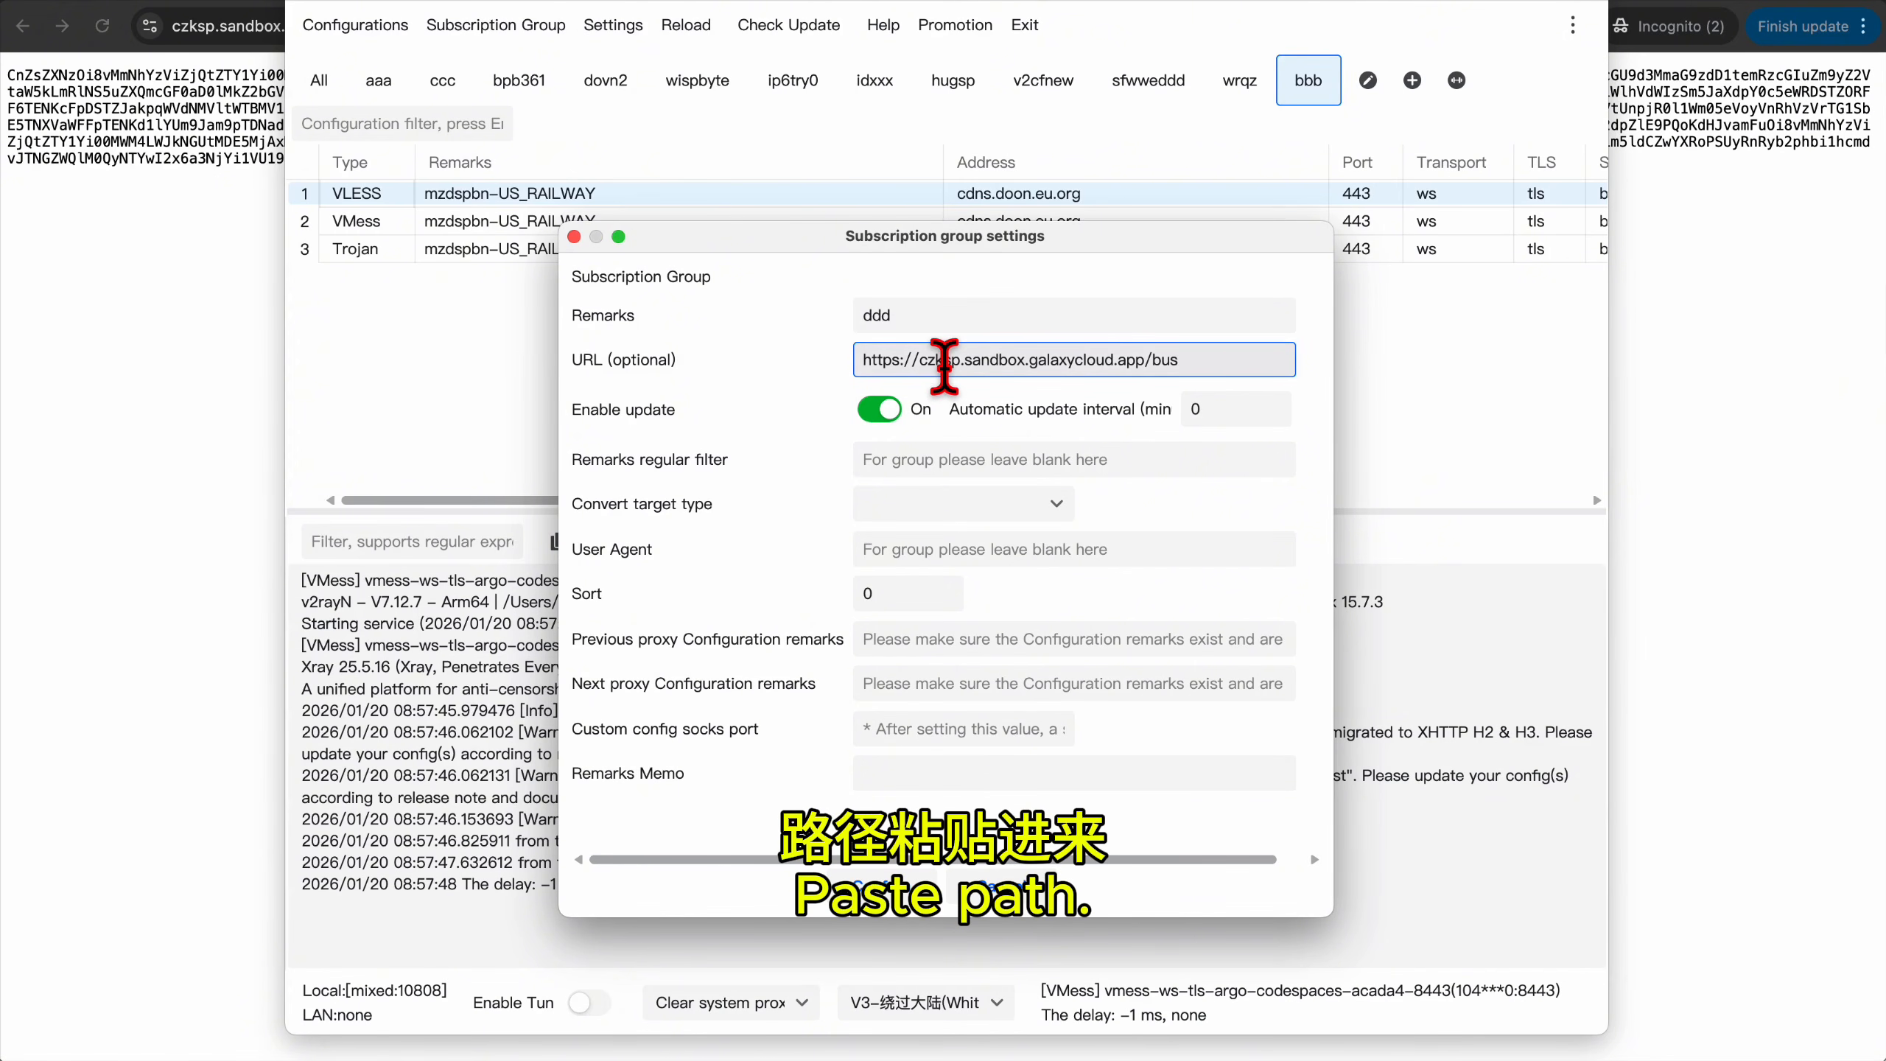
{"action": "left_click", "coordinate": [887, 888]}
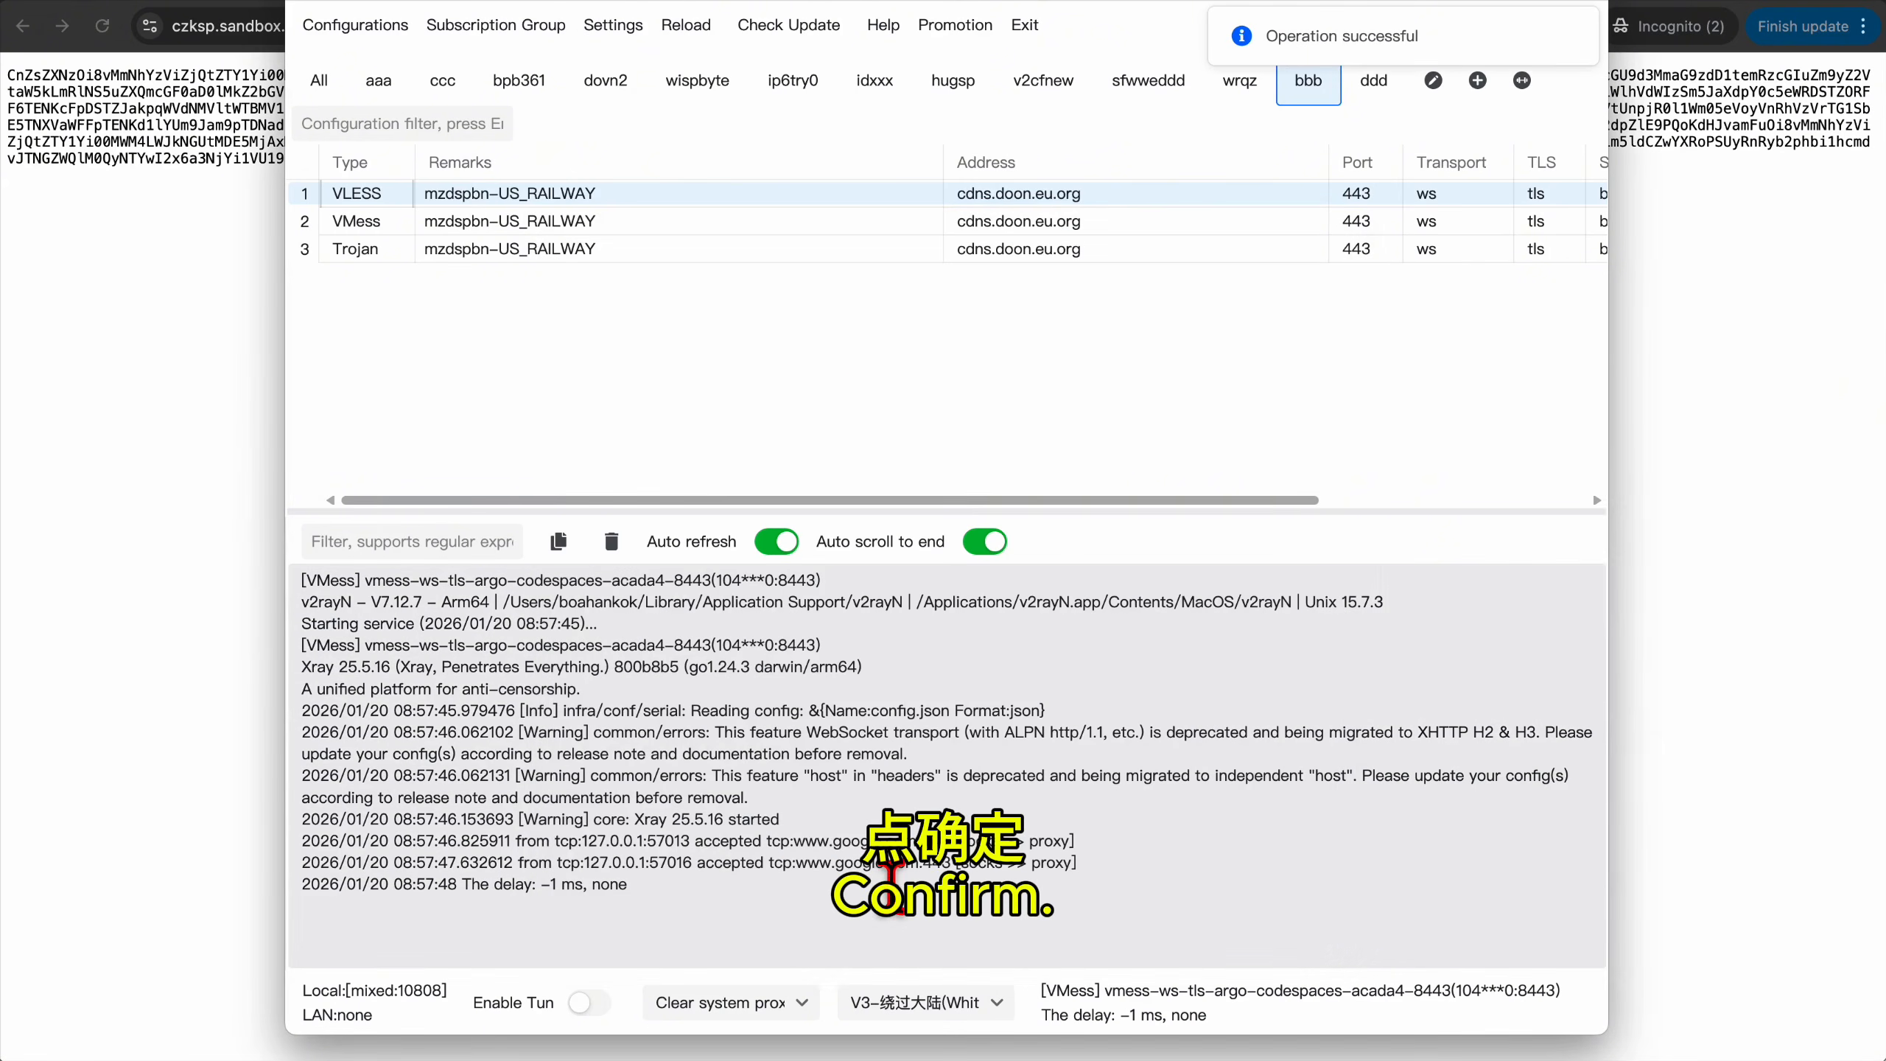
Update the ddd subscription through the proxy and test its three servers' real delay.
{"action": "left_click", "coordinate": [1373, 80]}
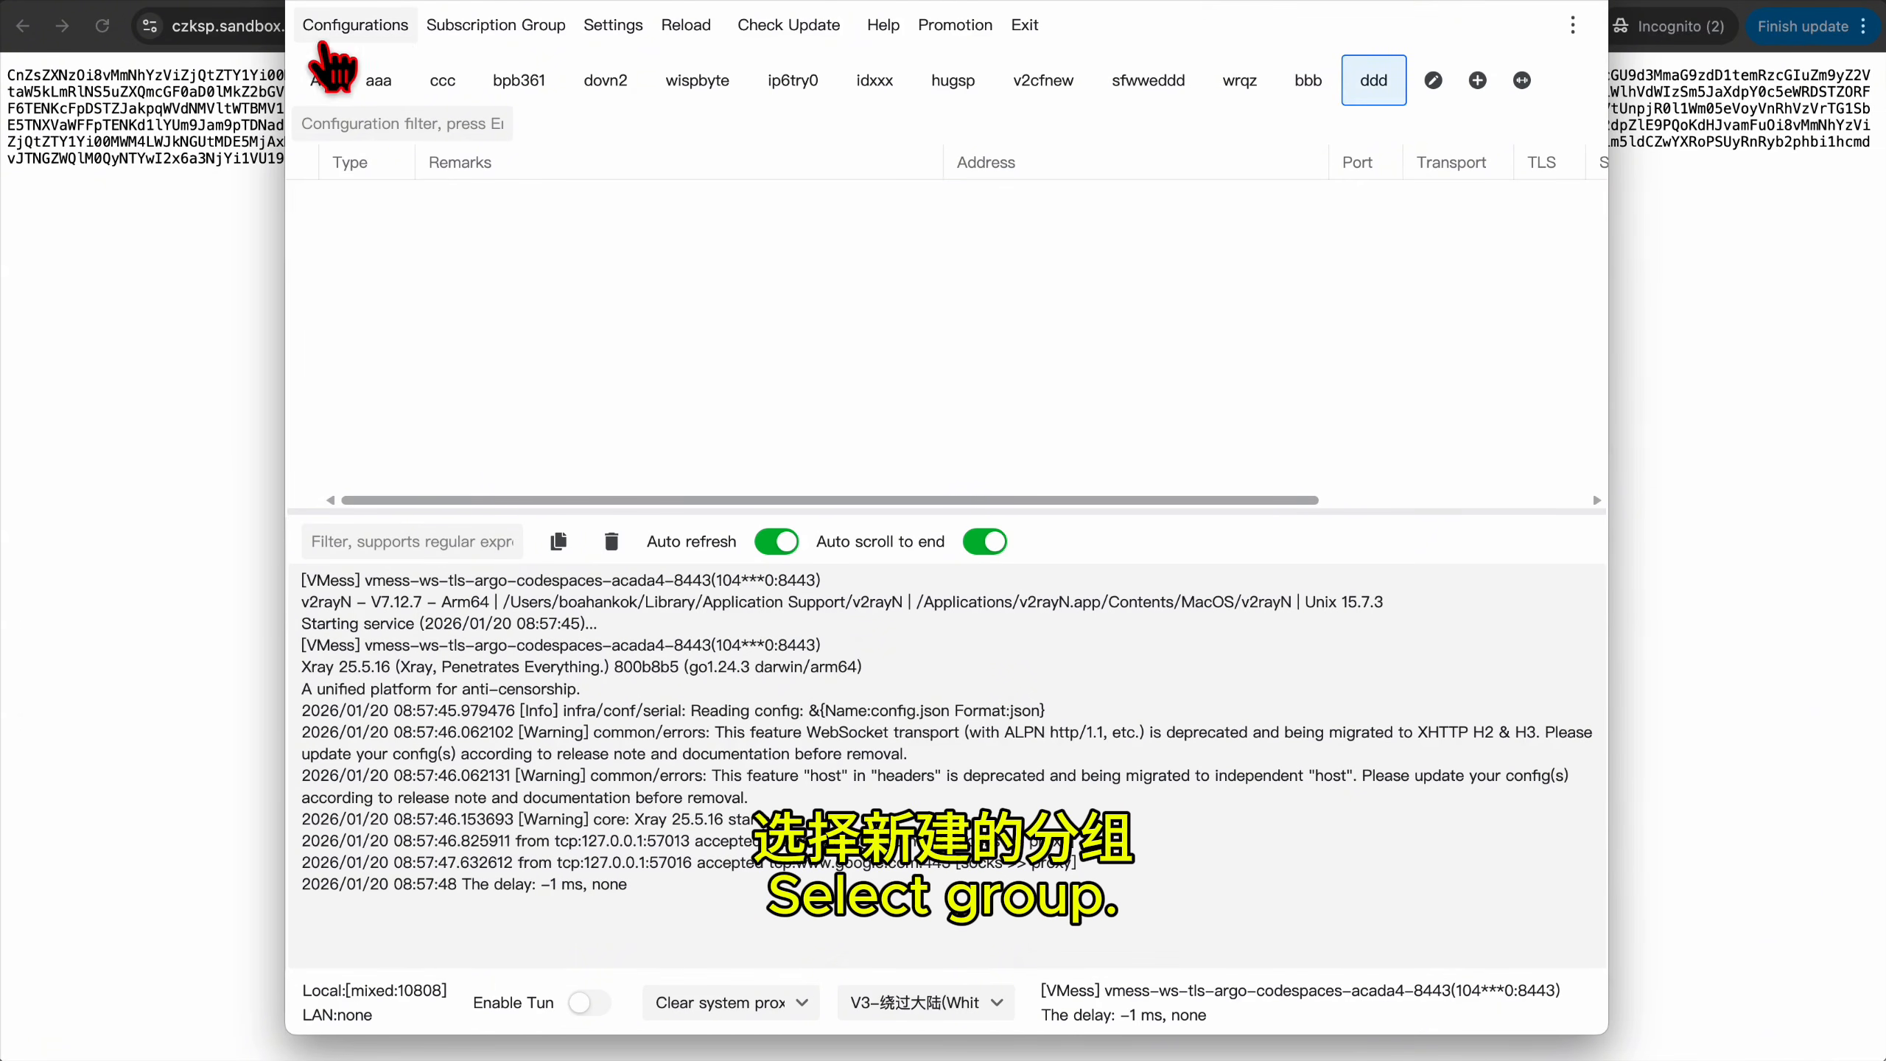
{"action": "left_click", "coordinate": [495, 24]}
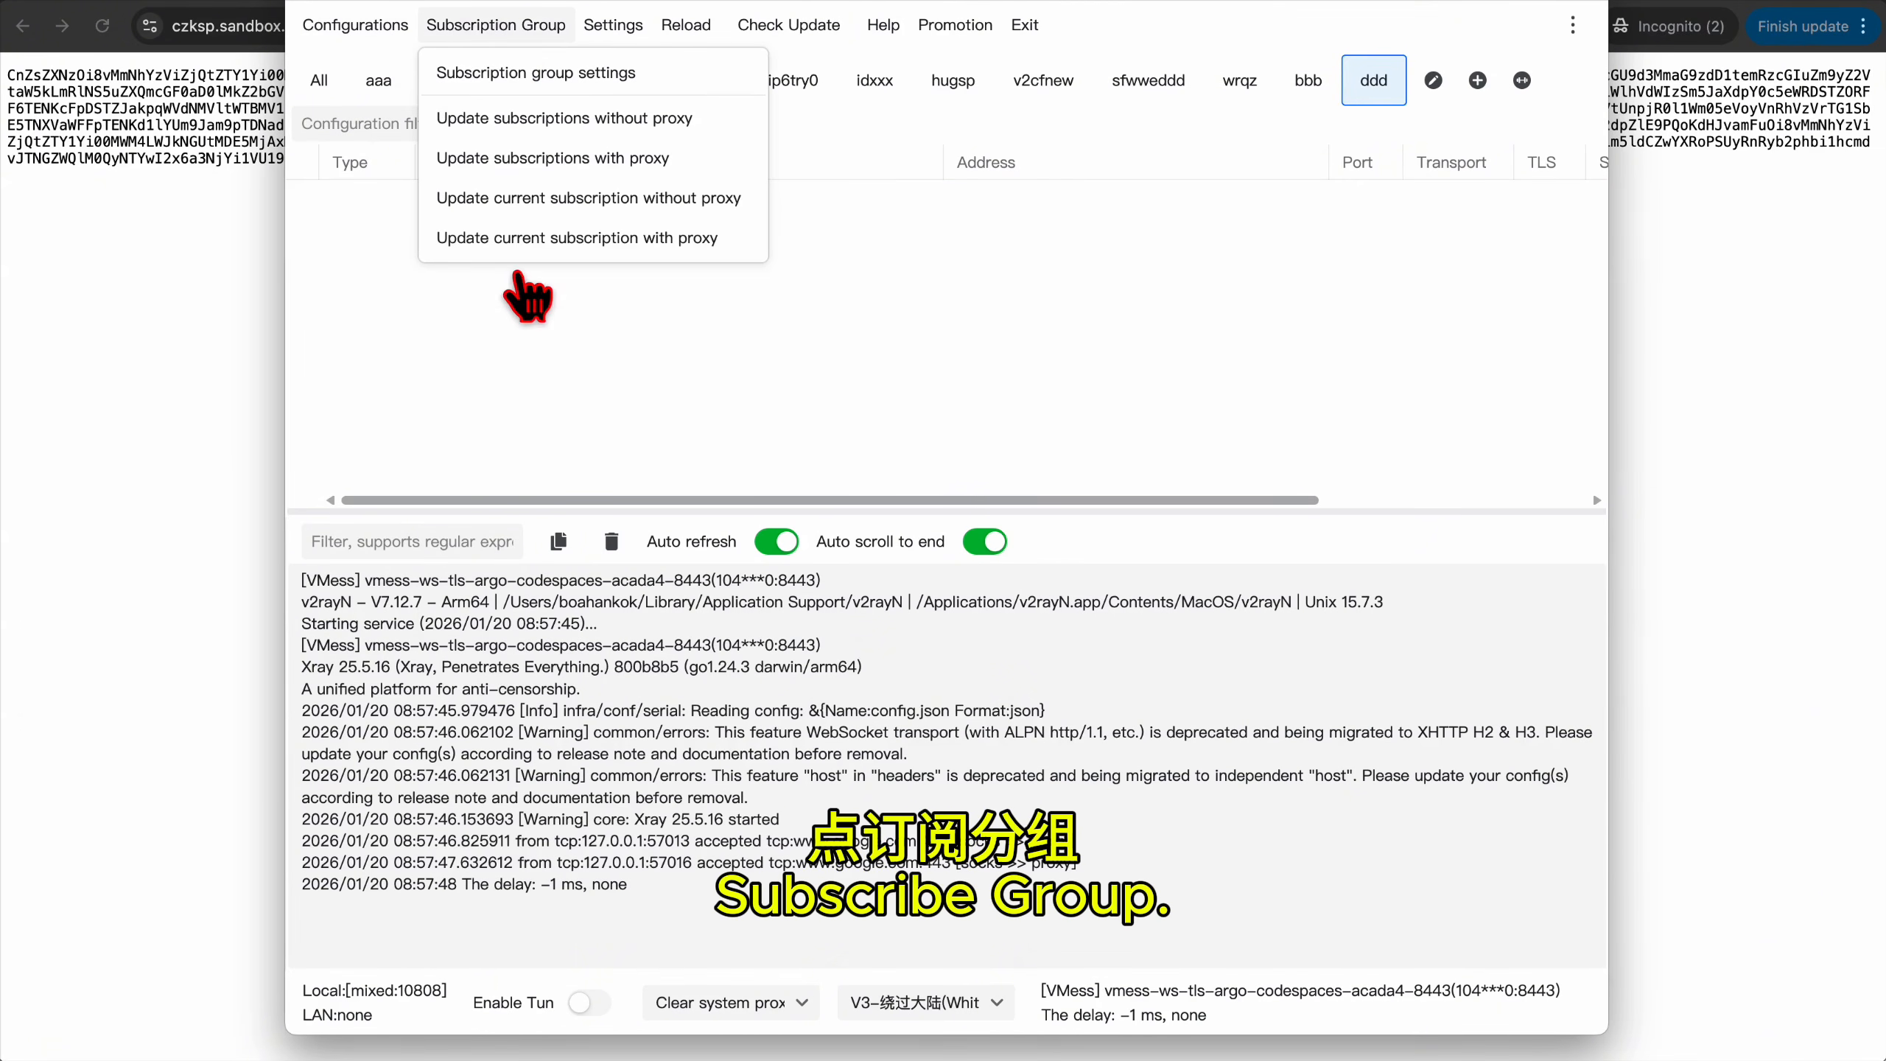
{"action": "left_click", "coordinate": [548, 238]}
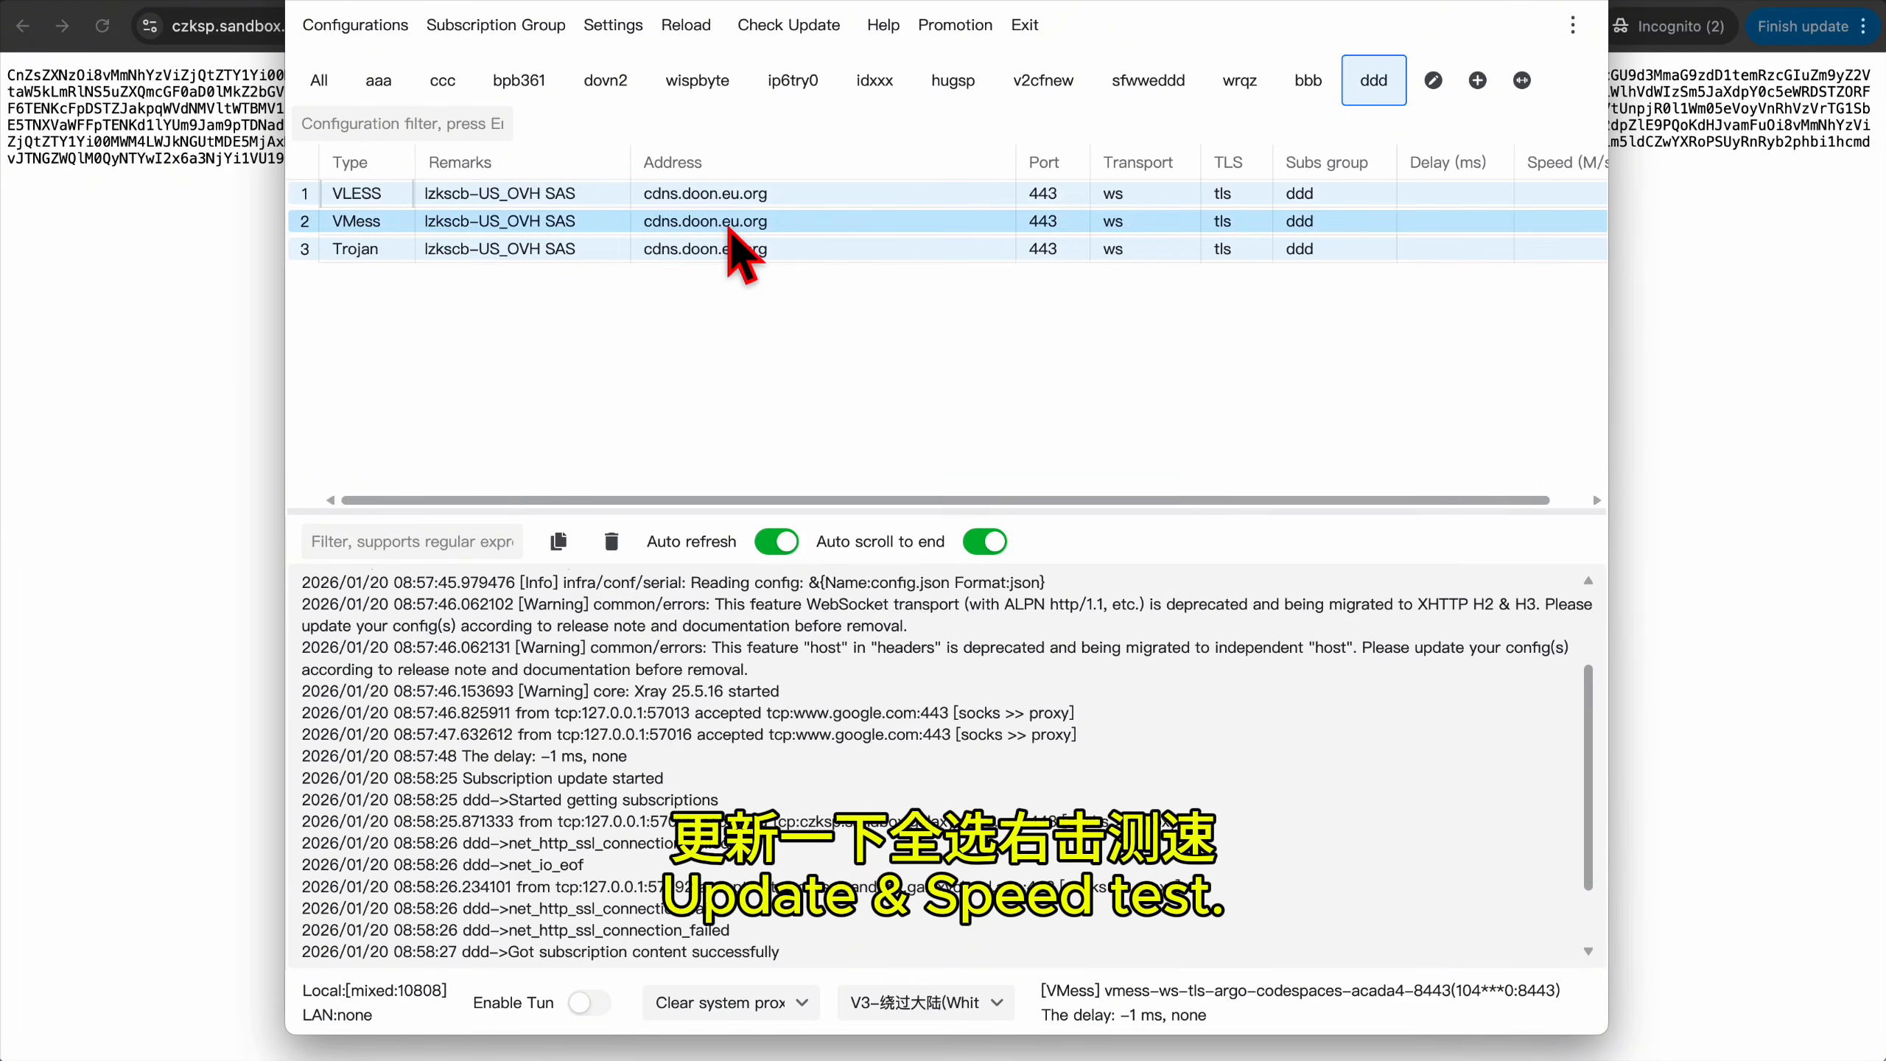
{"action": "right_click", "coordinate": [728, 230]}
{"action": "left_click", "coordinate": [876, 623]}
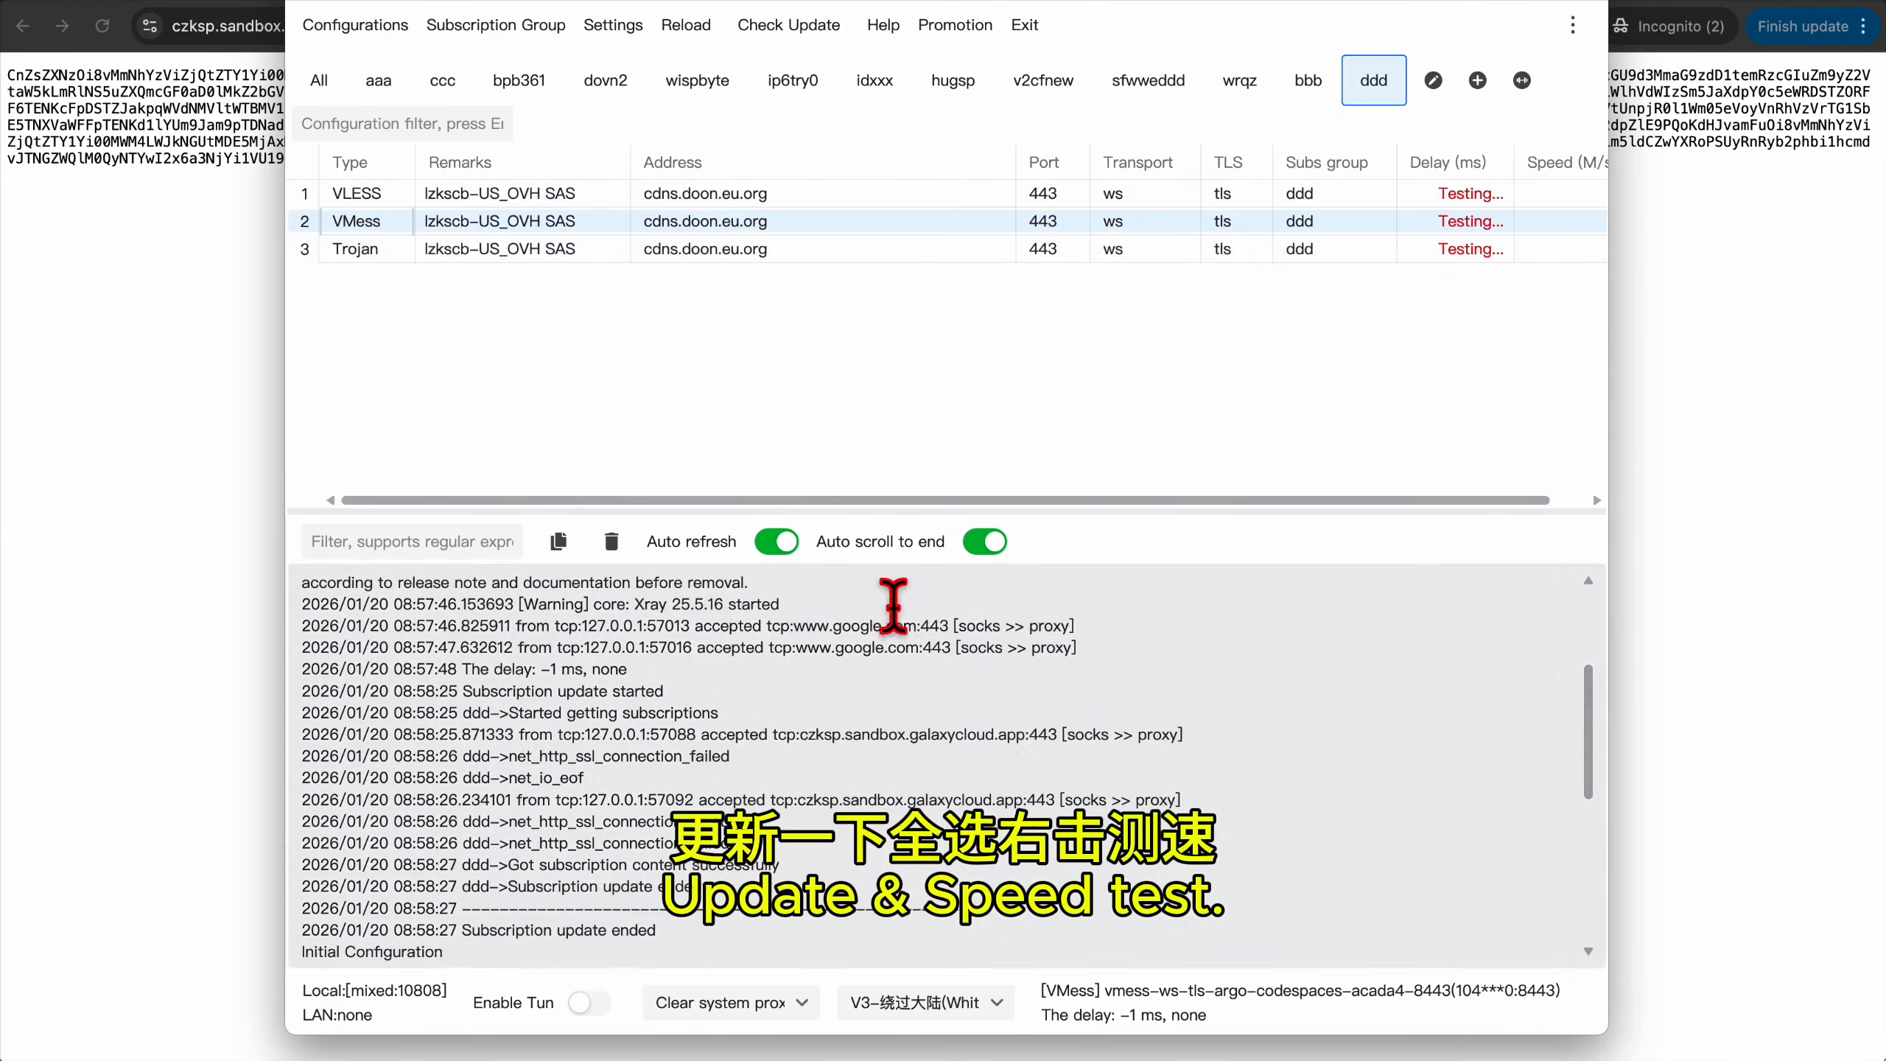
Turn on the system proxy and set the VMess server as active.
{"action": "left_click", "coordinate": [767, 1005]}
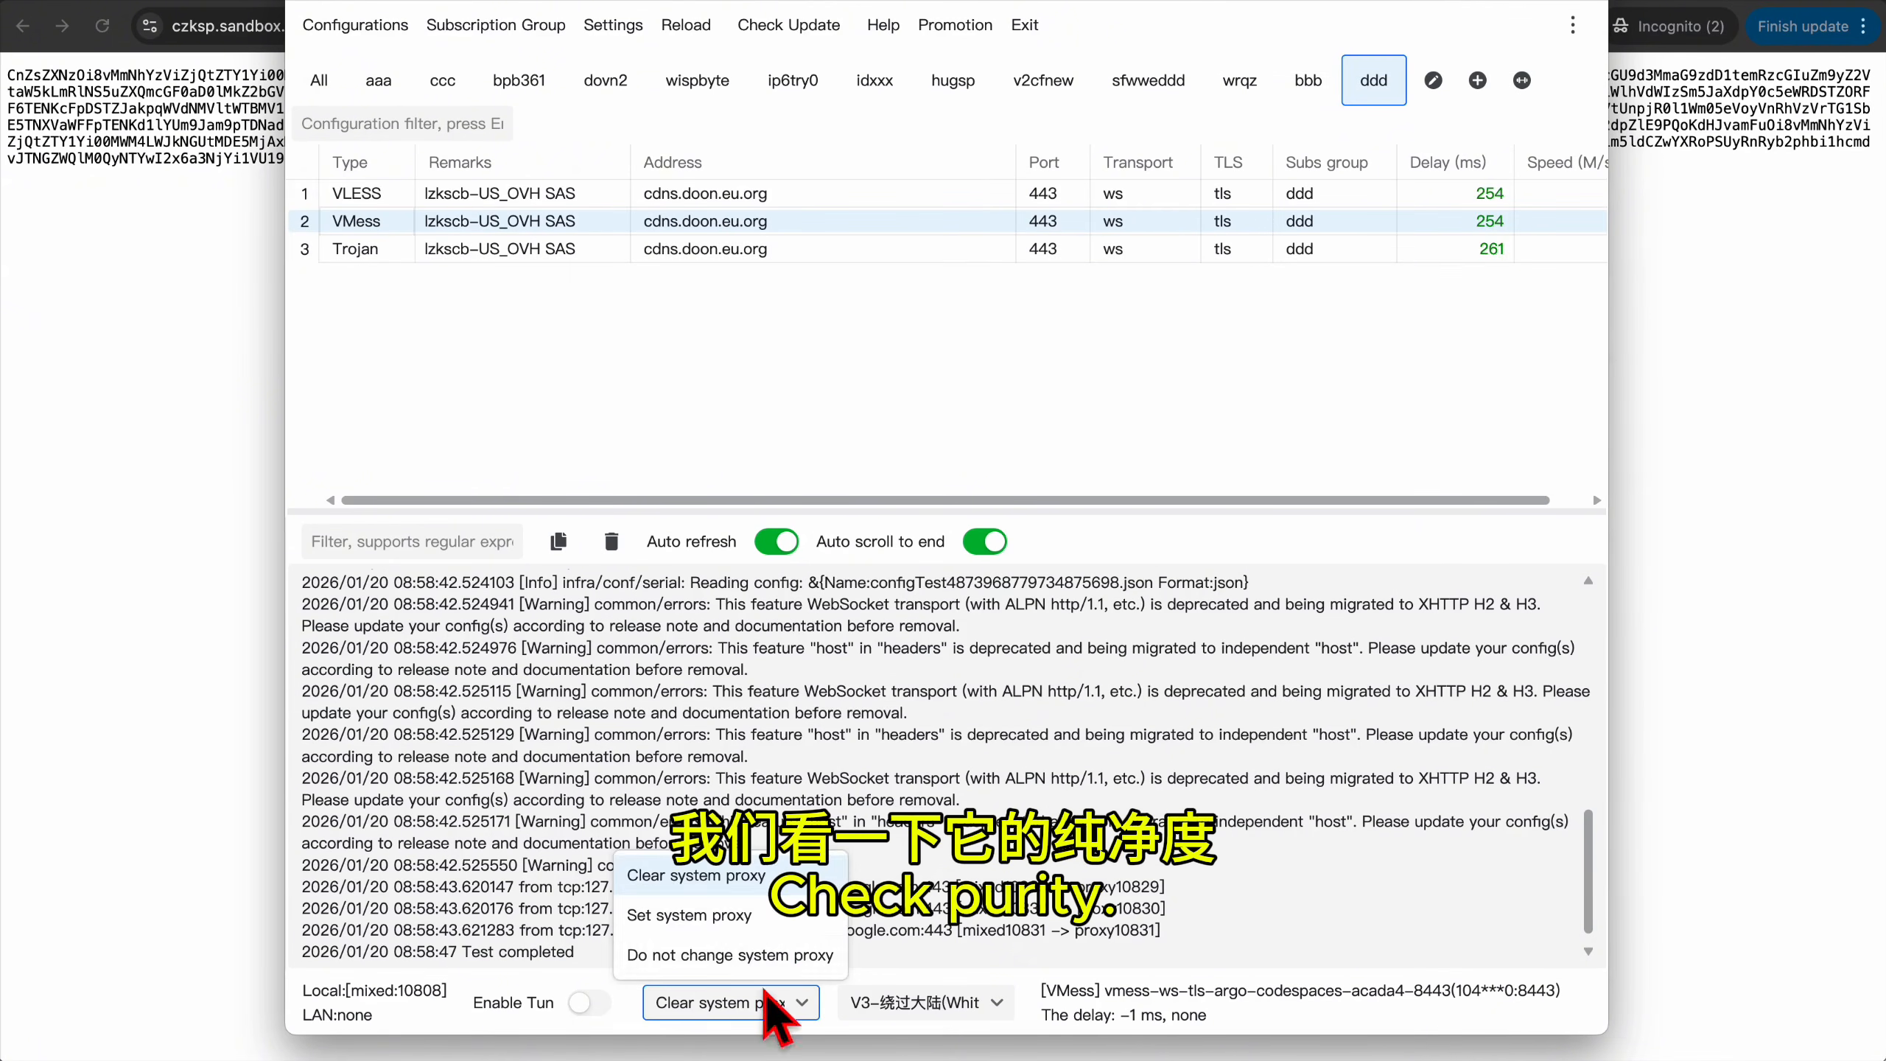
{"action": "left_click", "coordinate": [713, 915]}
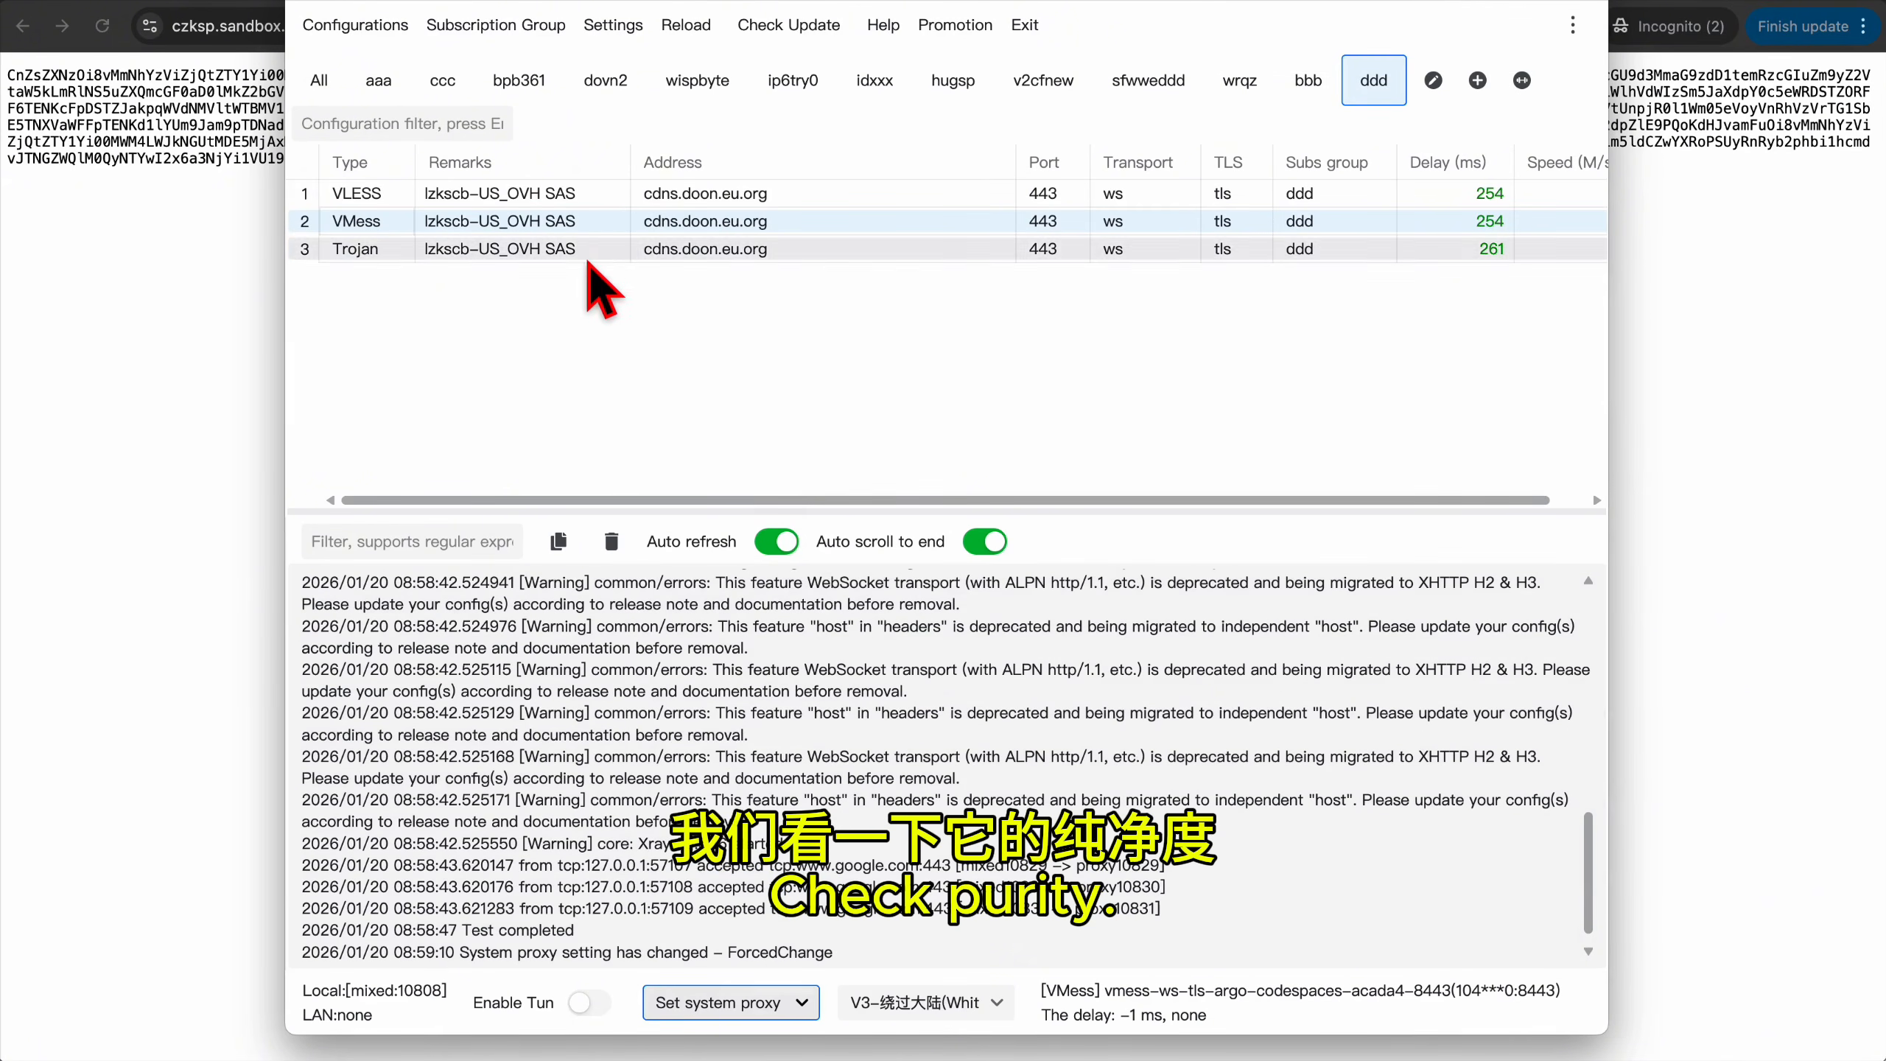
{"action": "right_click", "coordinate": [588, 262]}
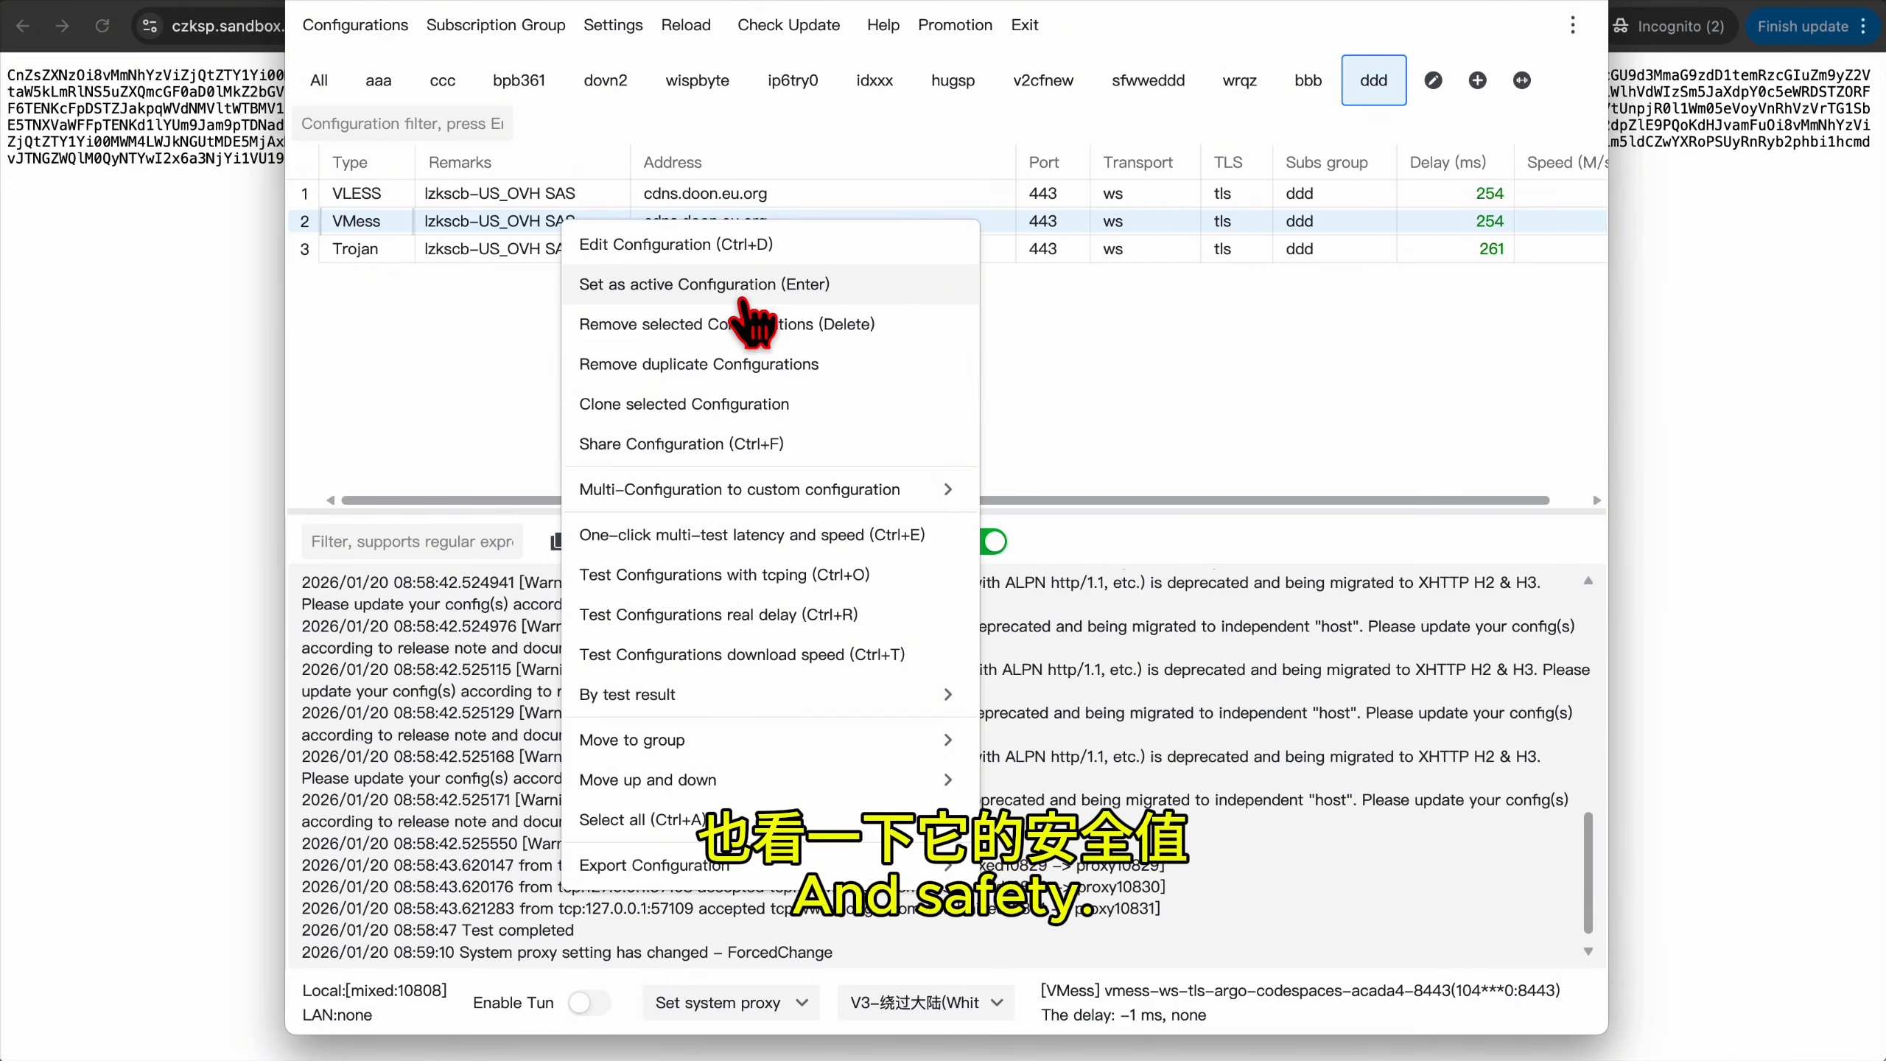
{"action": "left_click", "coordinate": [743, 296]}
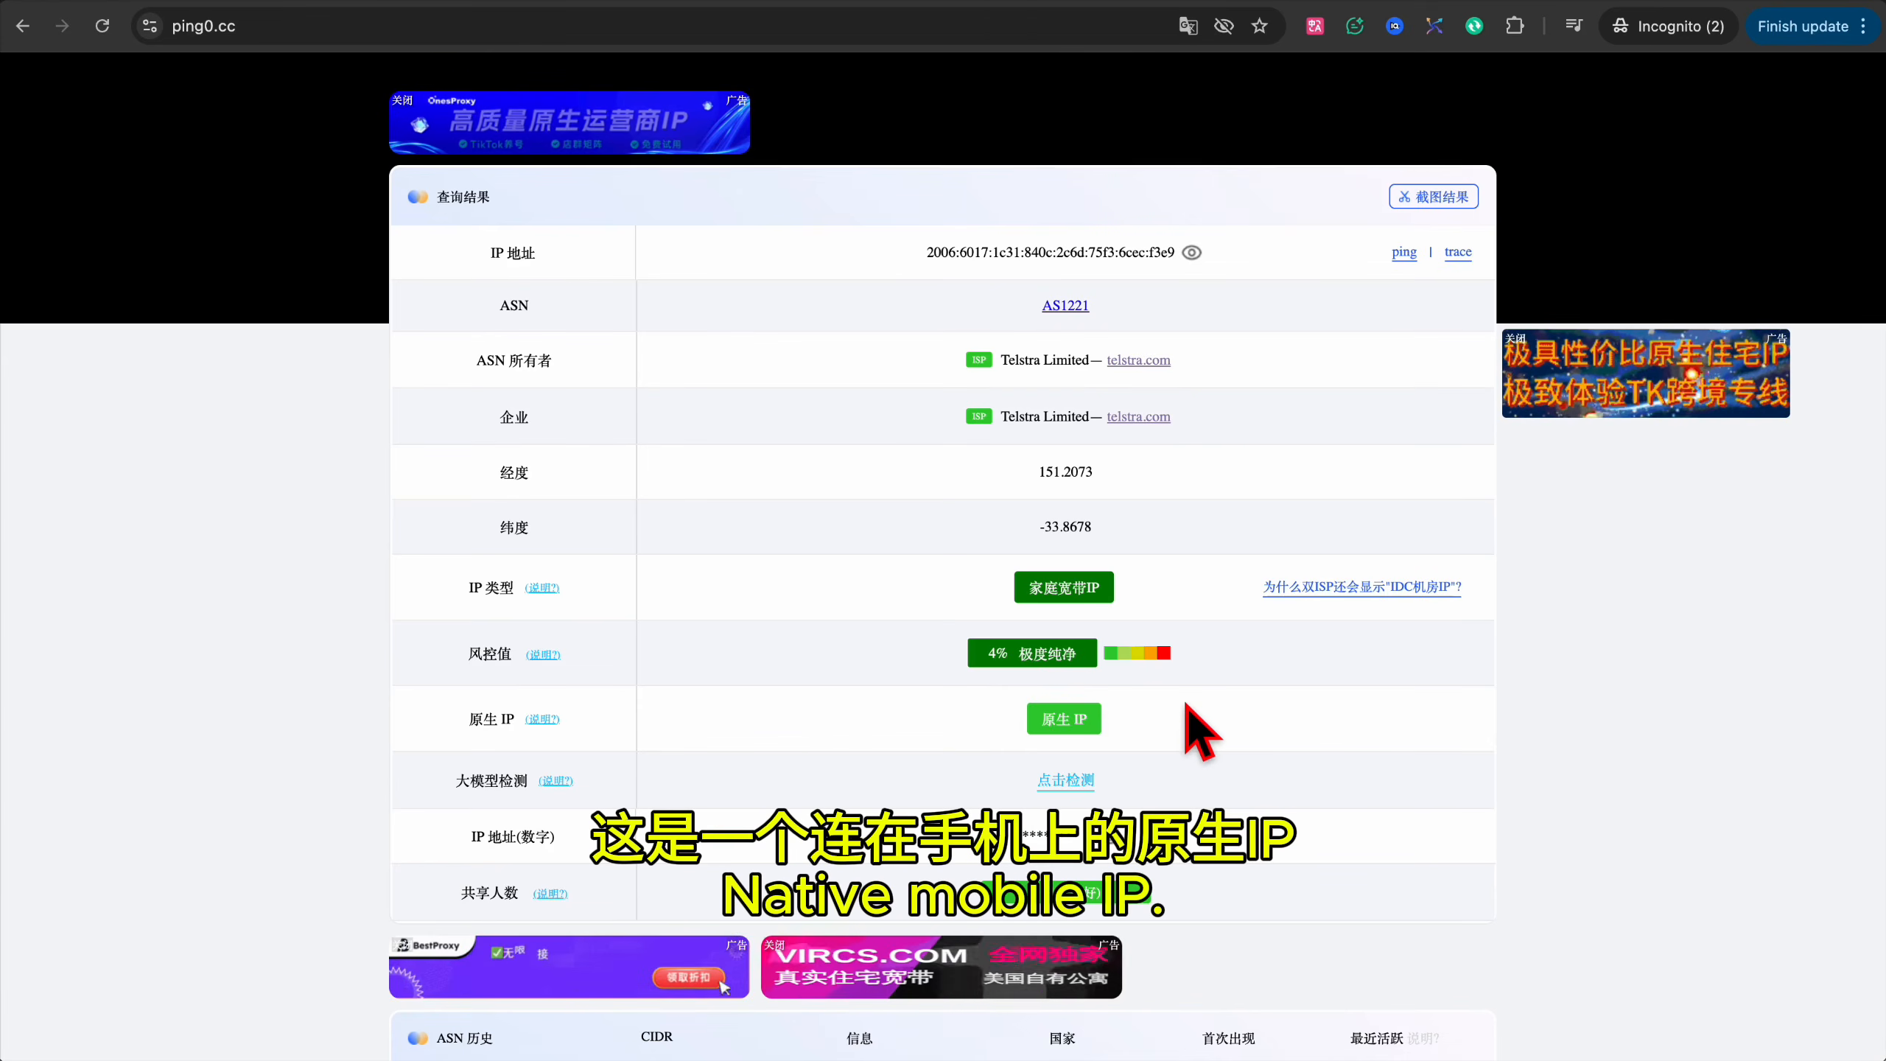
Highlight the 4% ping0.cc risk score, then clear v2rayN's system proxy.
{"action": "left_click_drag", "start_coordinate": [984, 653], "coordinate": [1092, 673]}
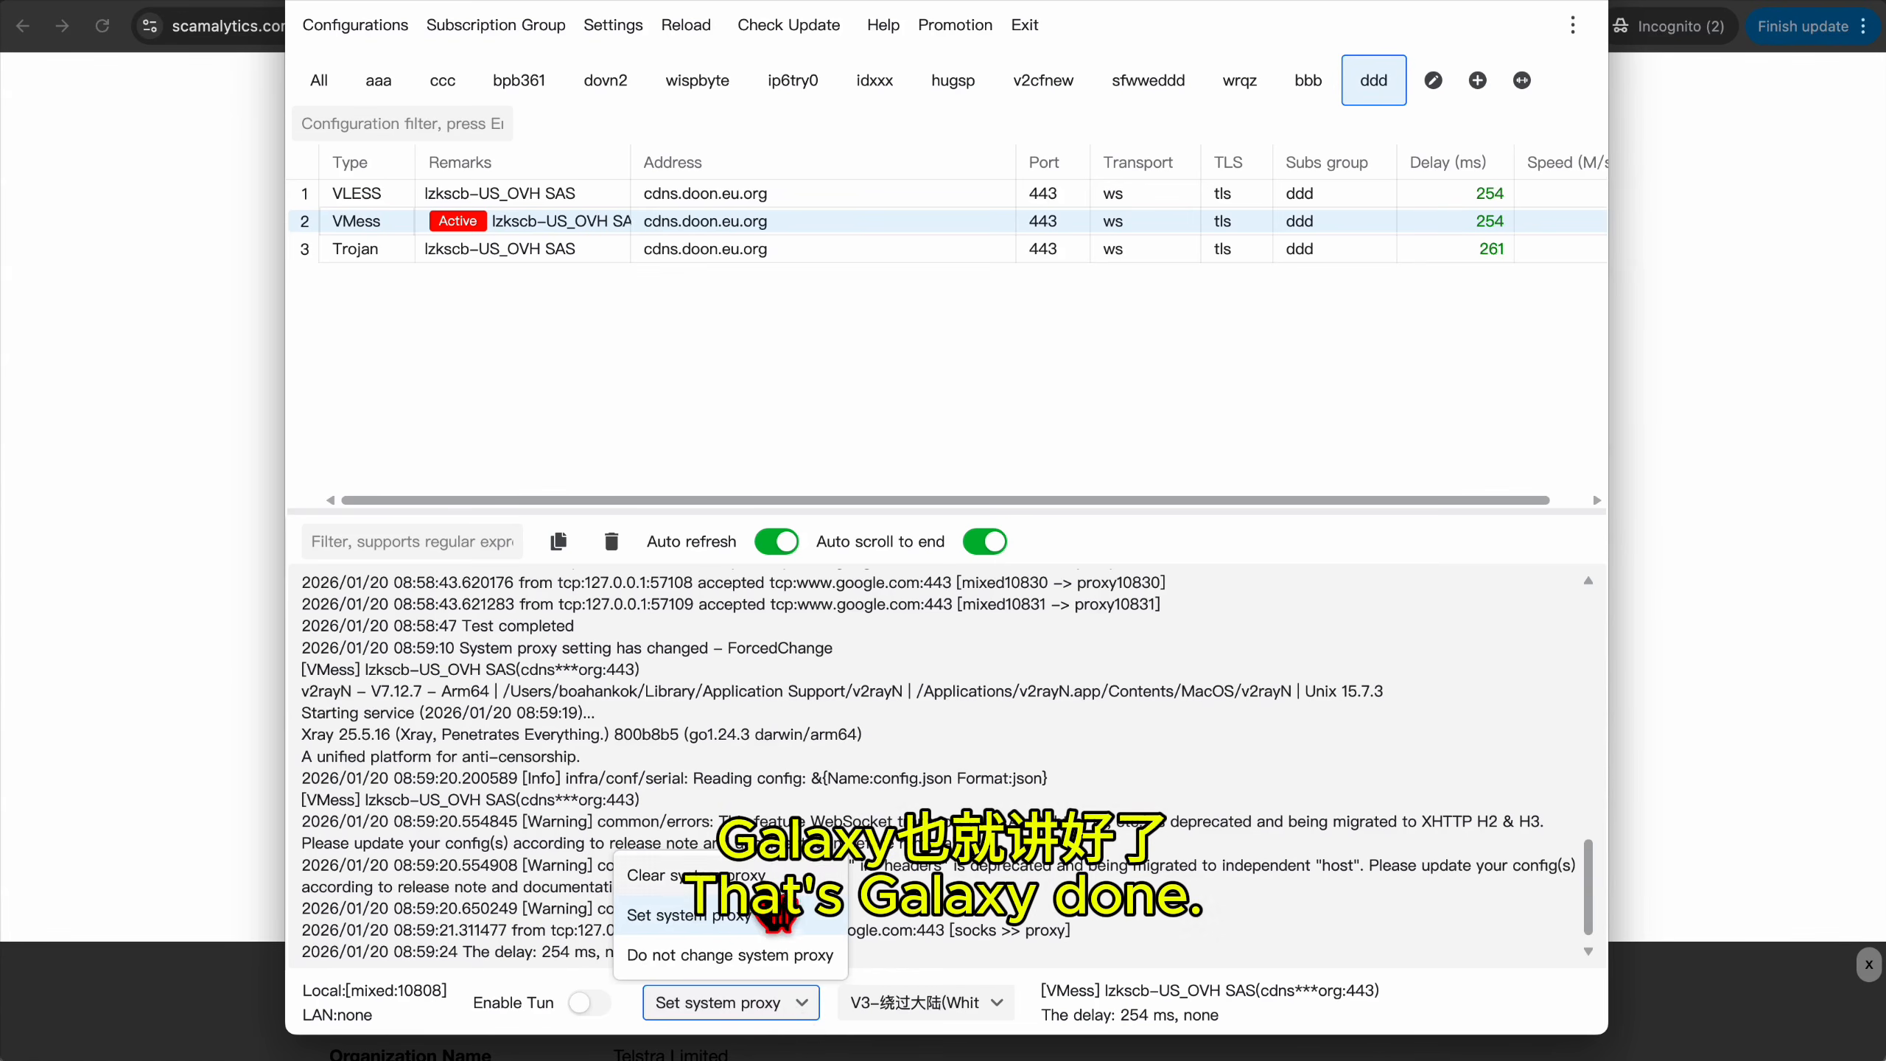
{"action": "left_click", "coordinate": [743, 875]}
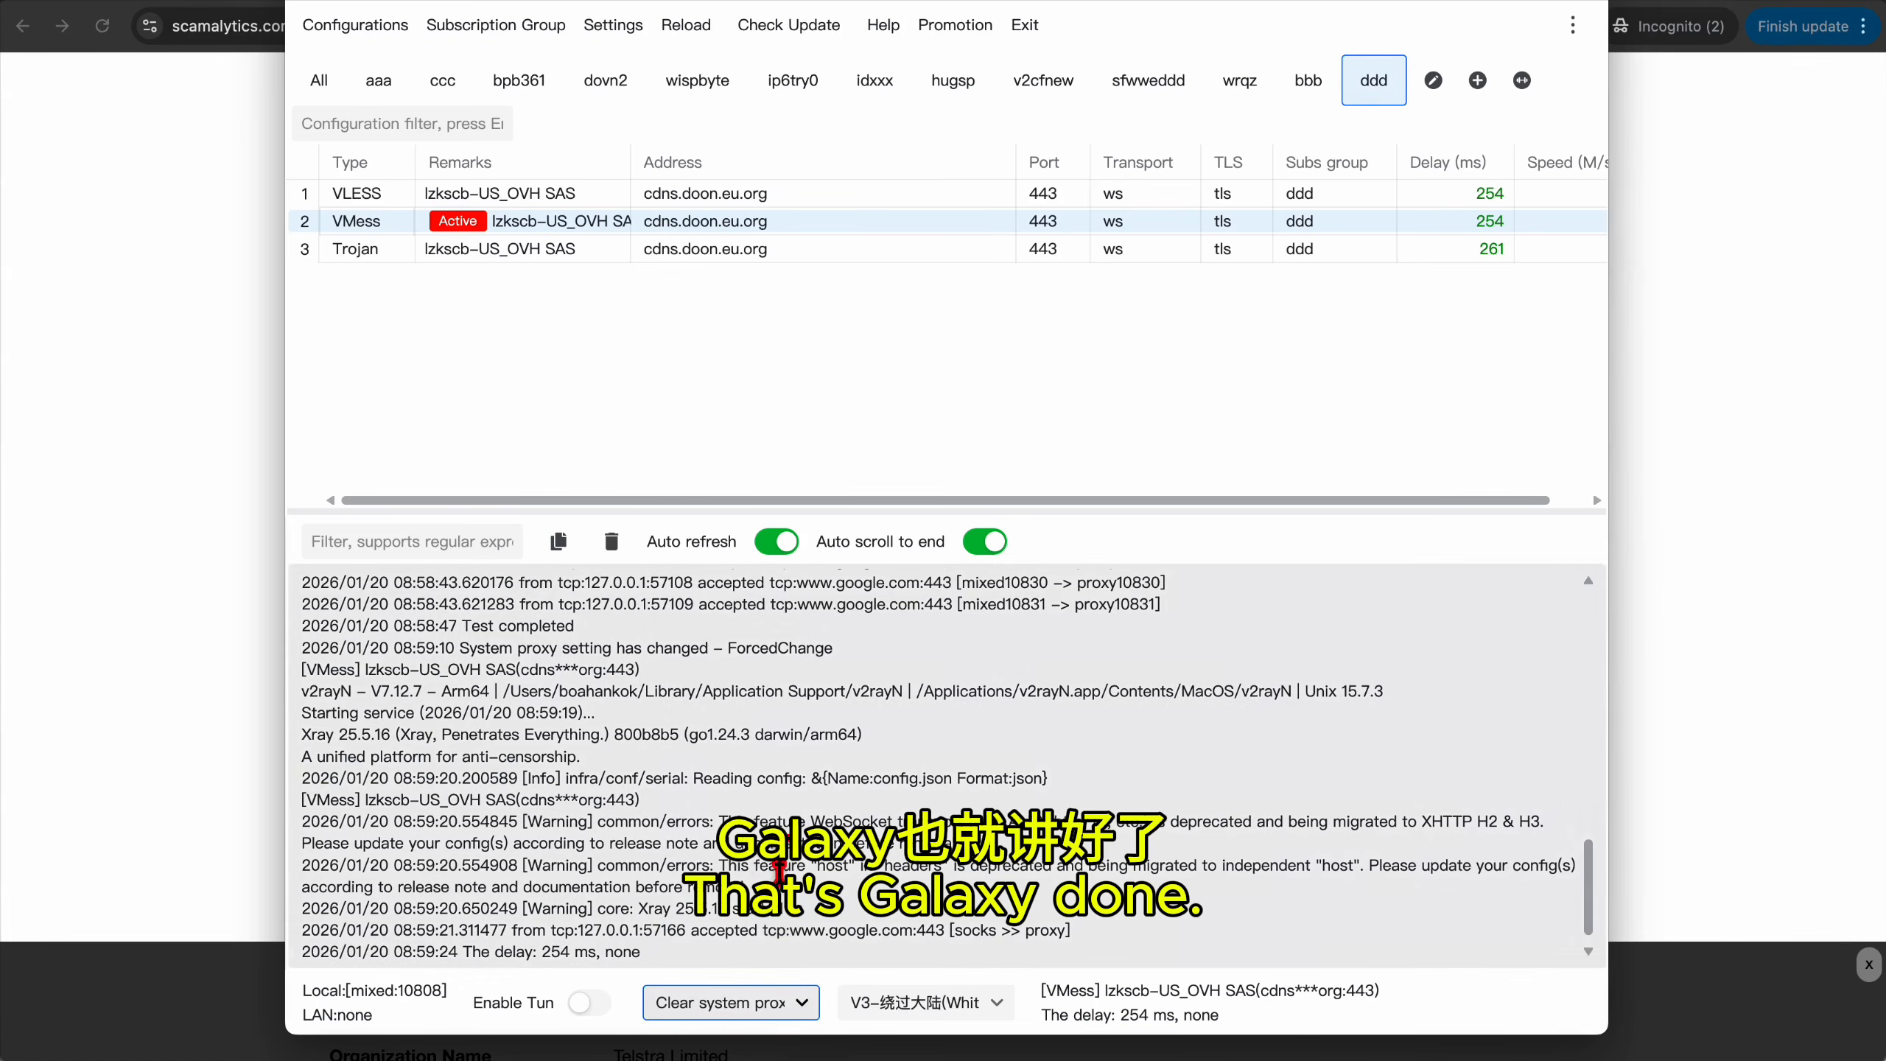
{"action": "left_click", "coordinate": [569, 216]}
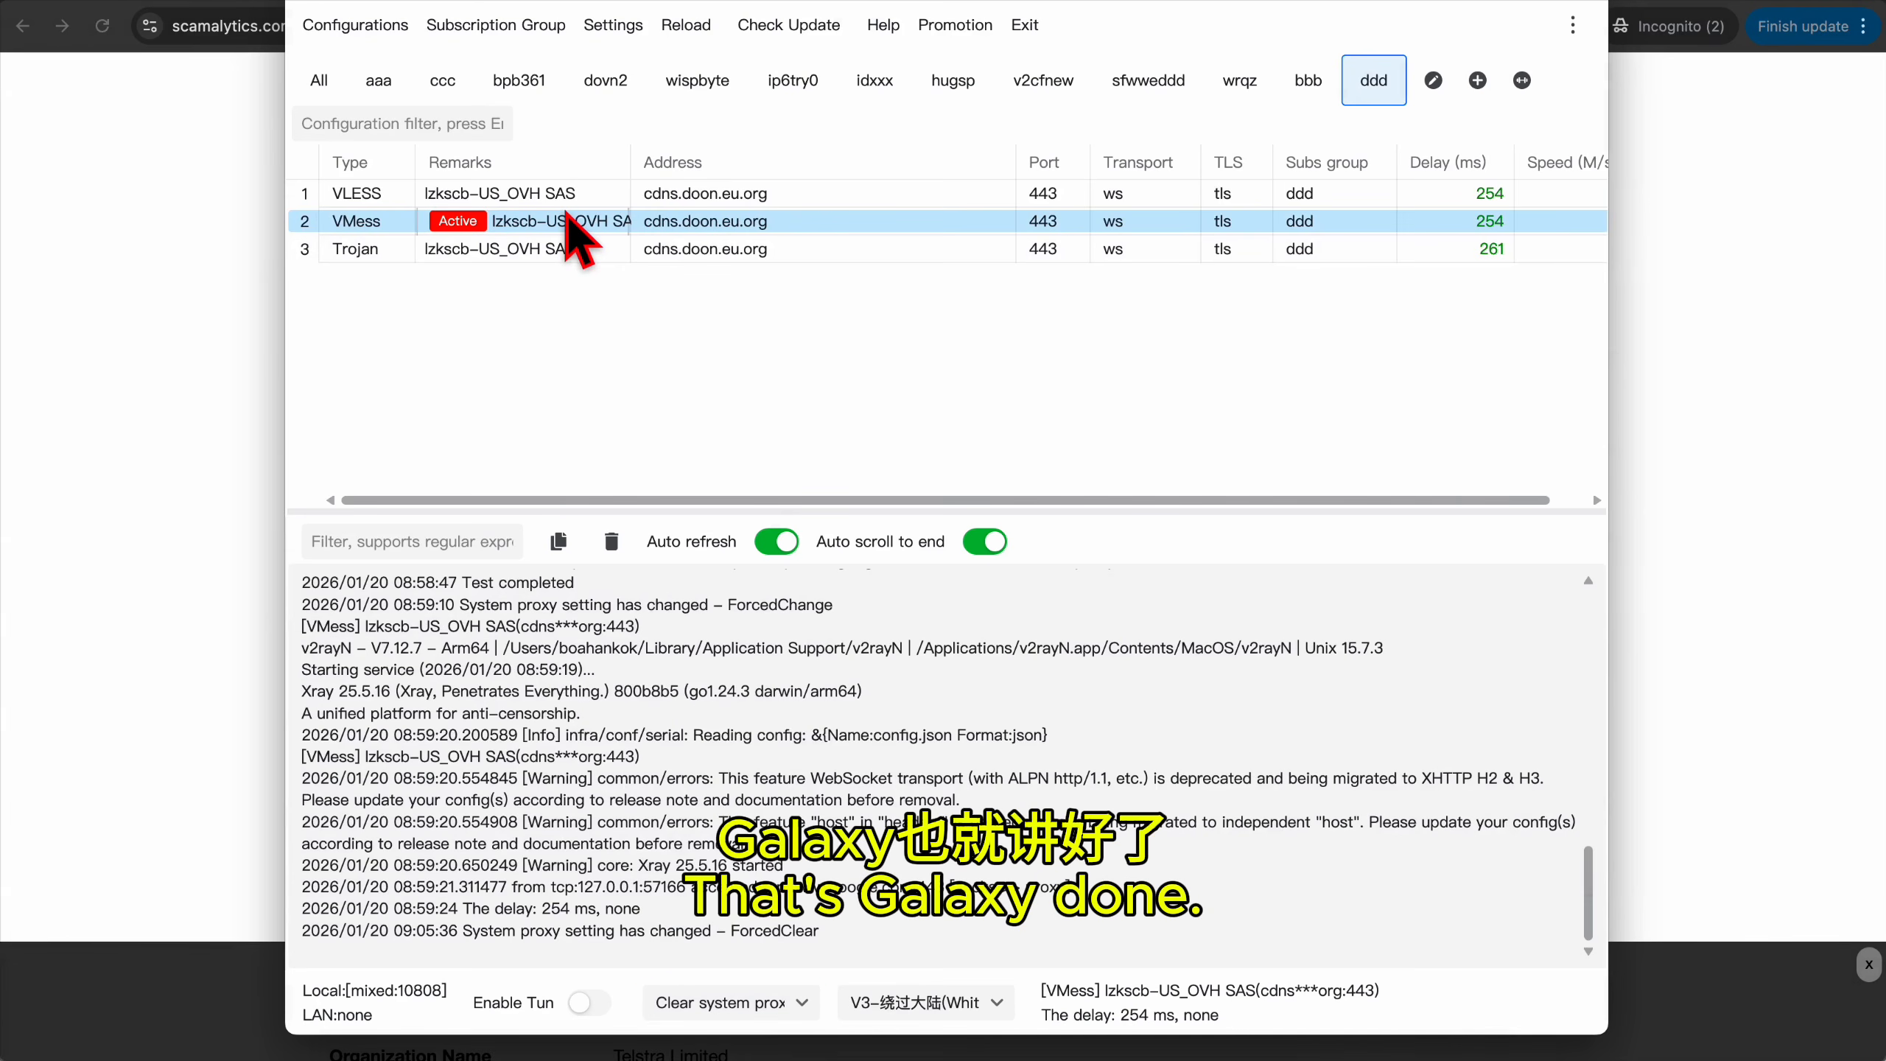